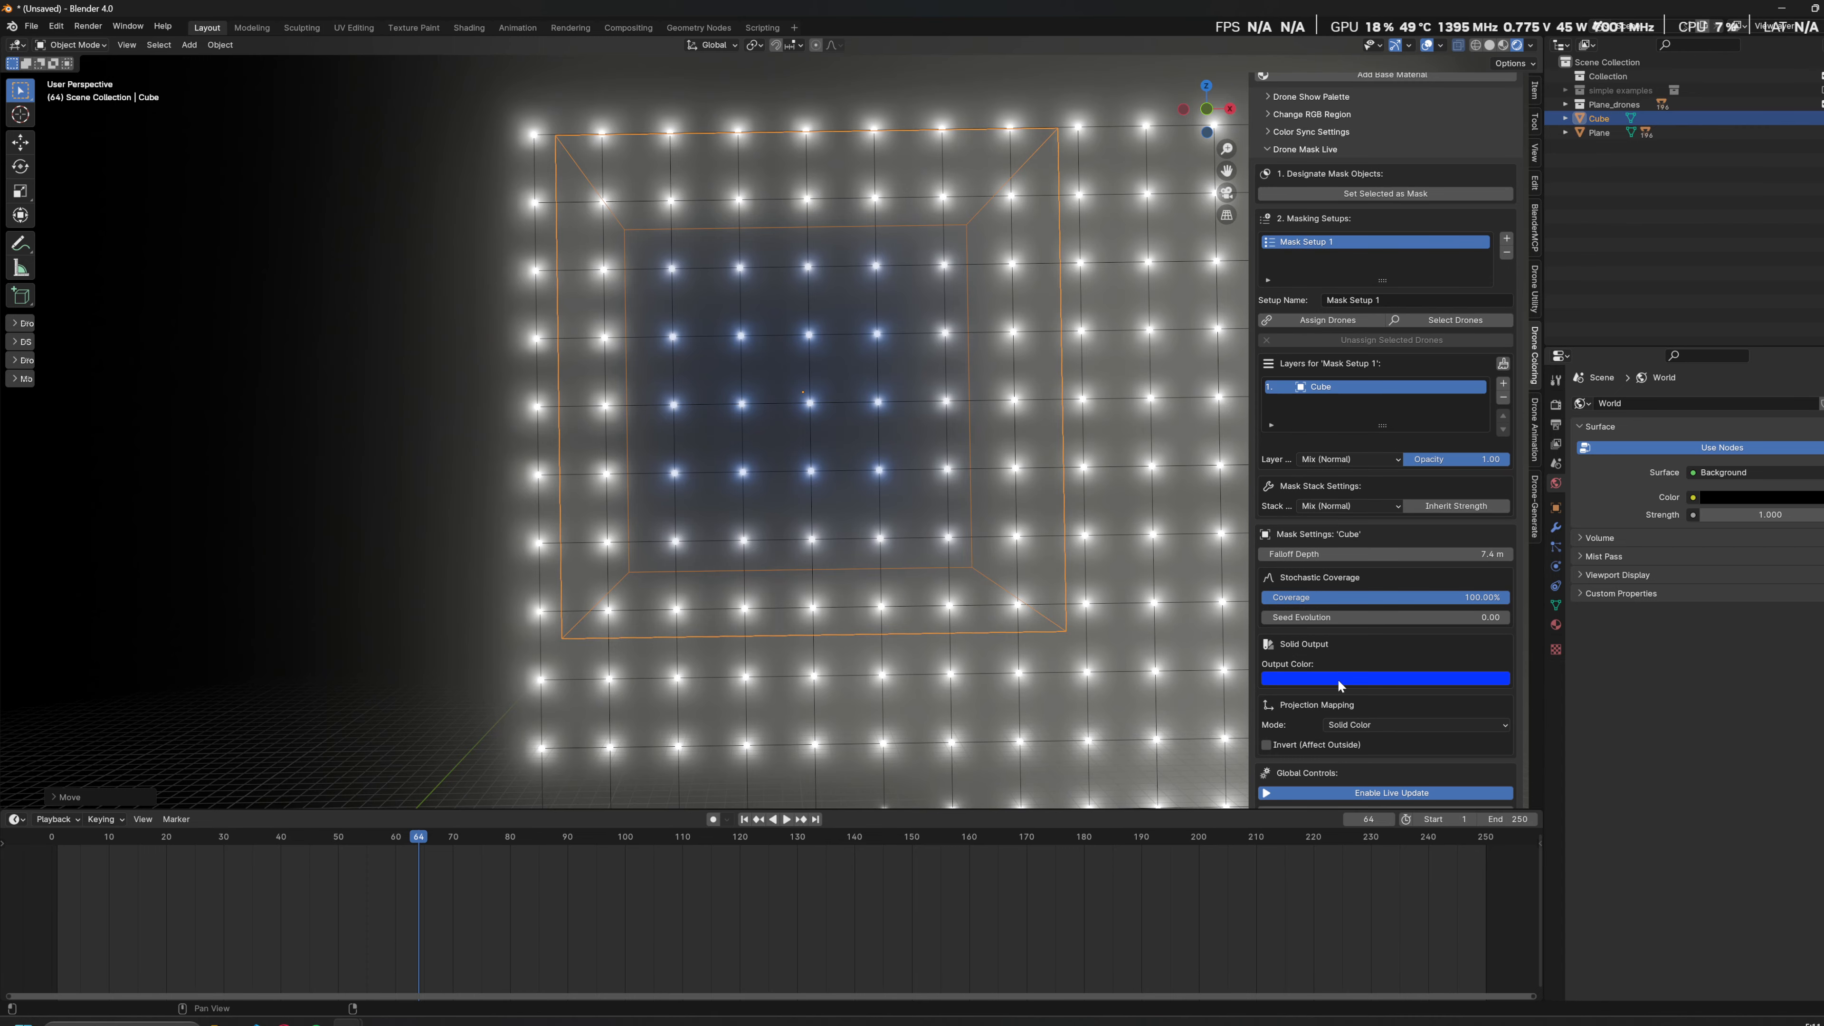
Step: Set the cube mask's falloff depth to 10 m and scale the cube to a slightly smaller size
{"action": "scroll", "coordinate": [877, 455], "scroll_direction": "down", "scroll_amount": 4}
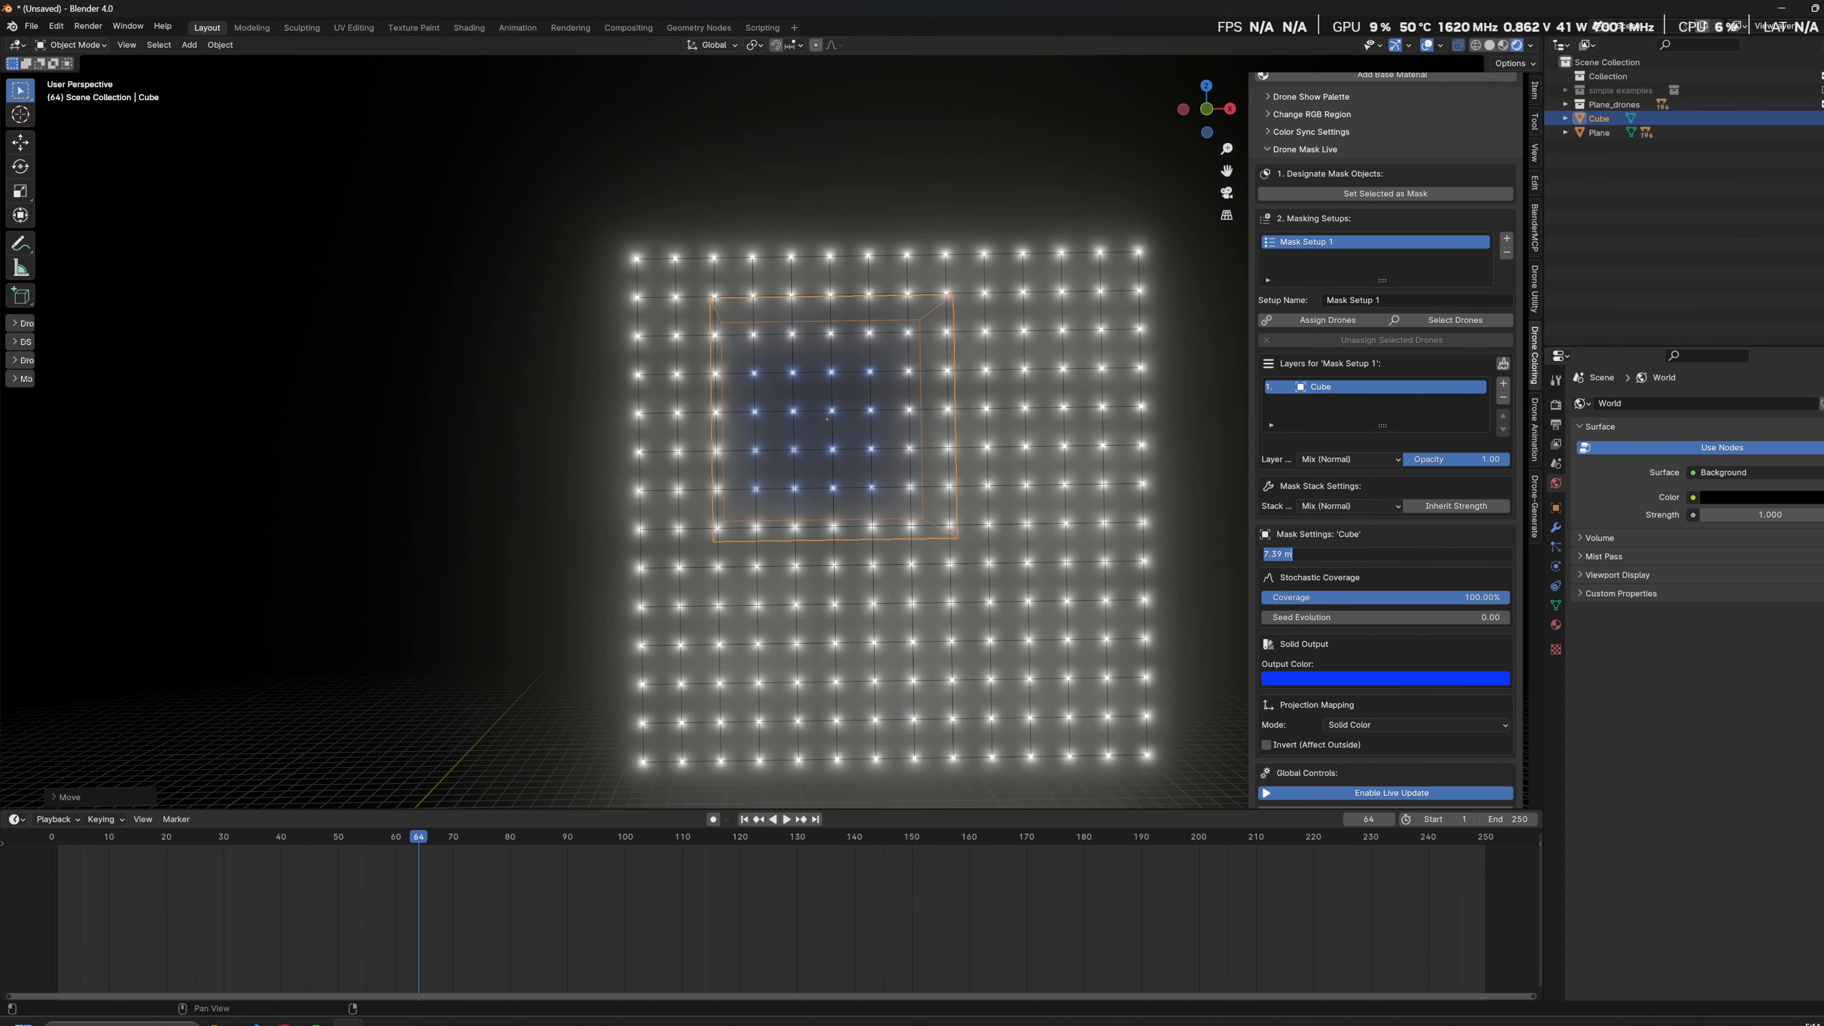
{"action": "key", "text": "Return"}
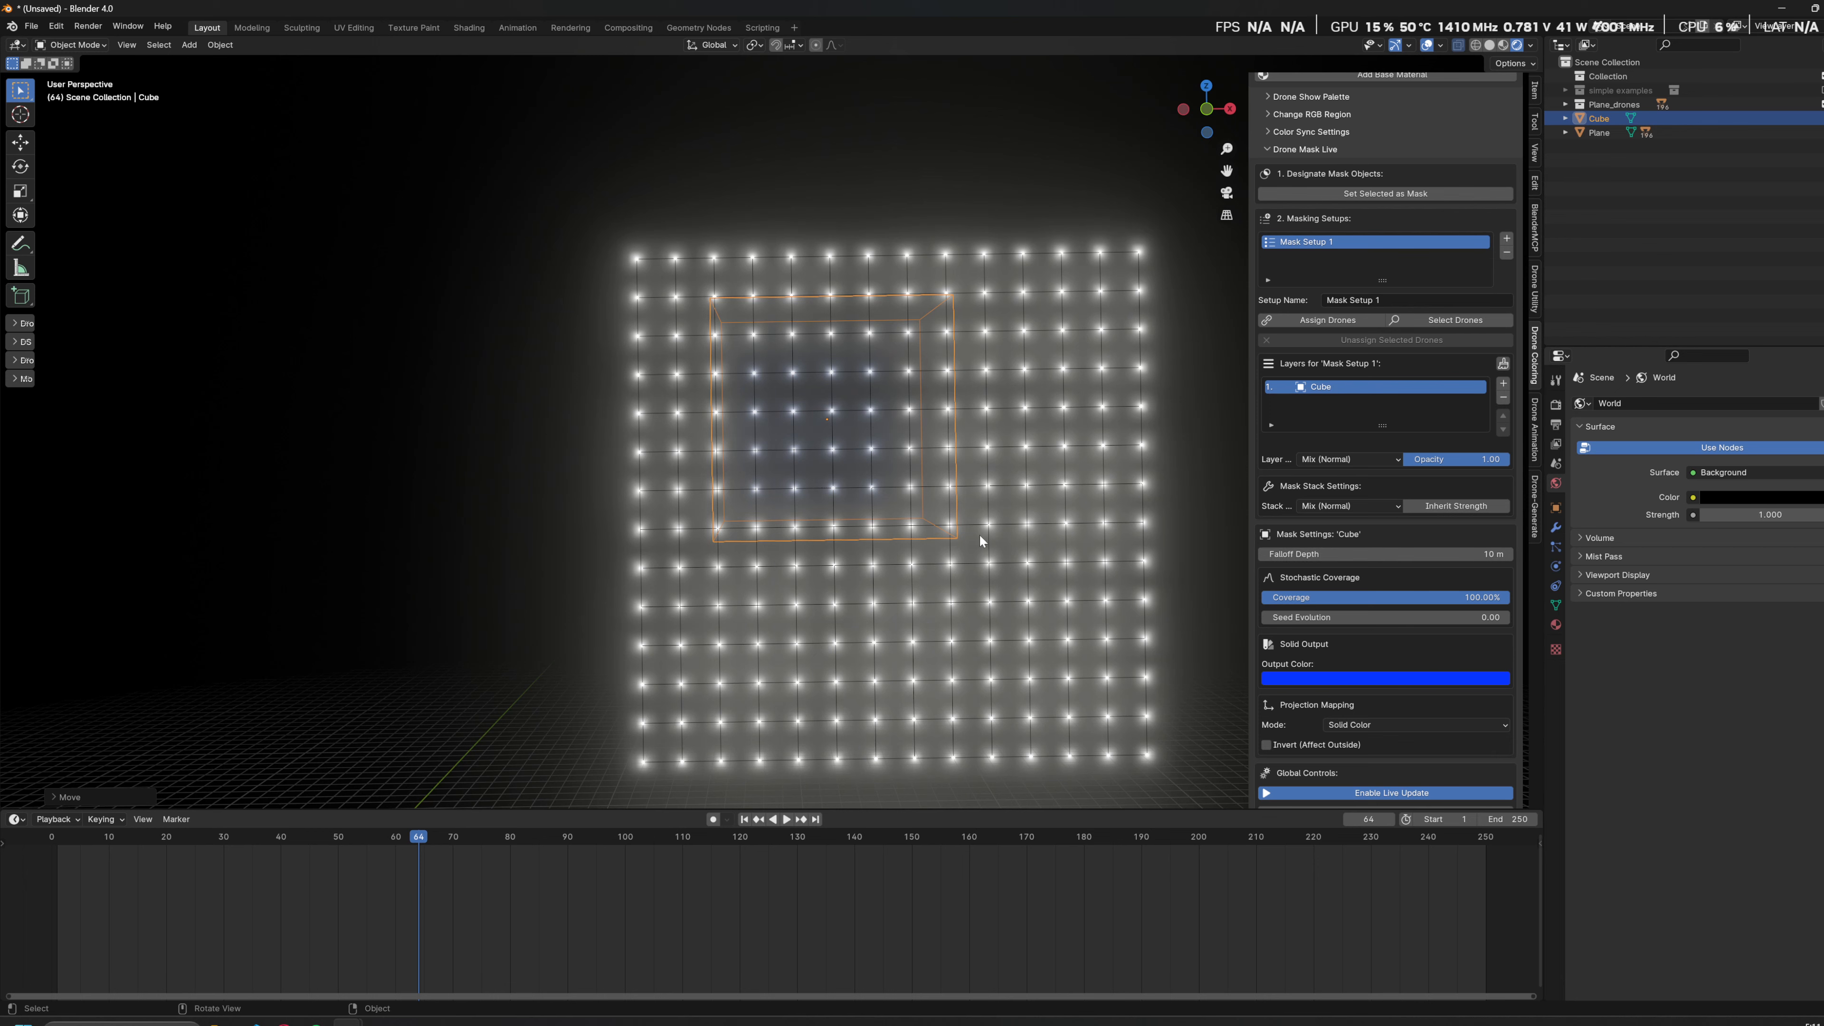
{"action": "key", "text": "s"}
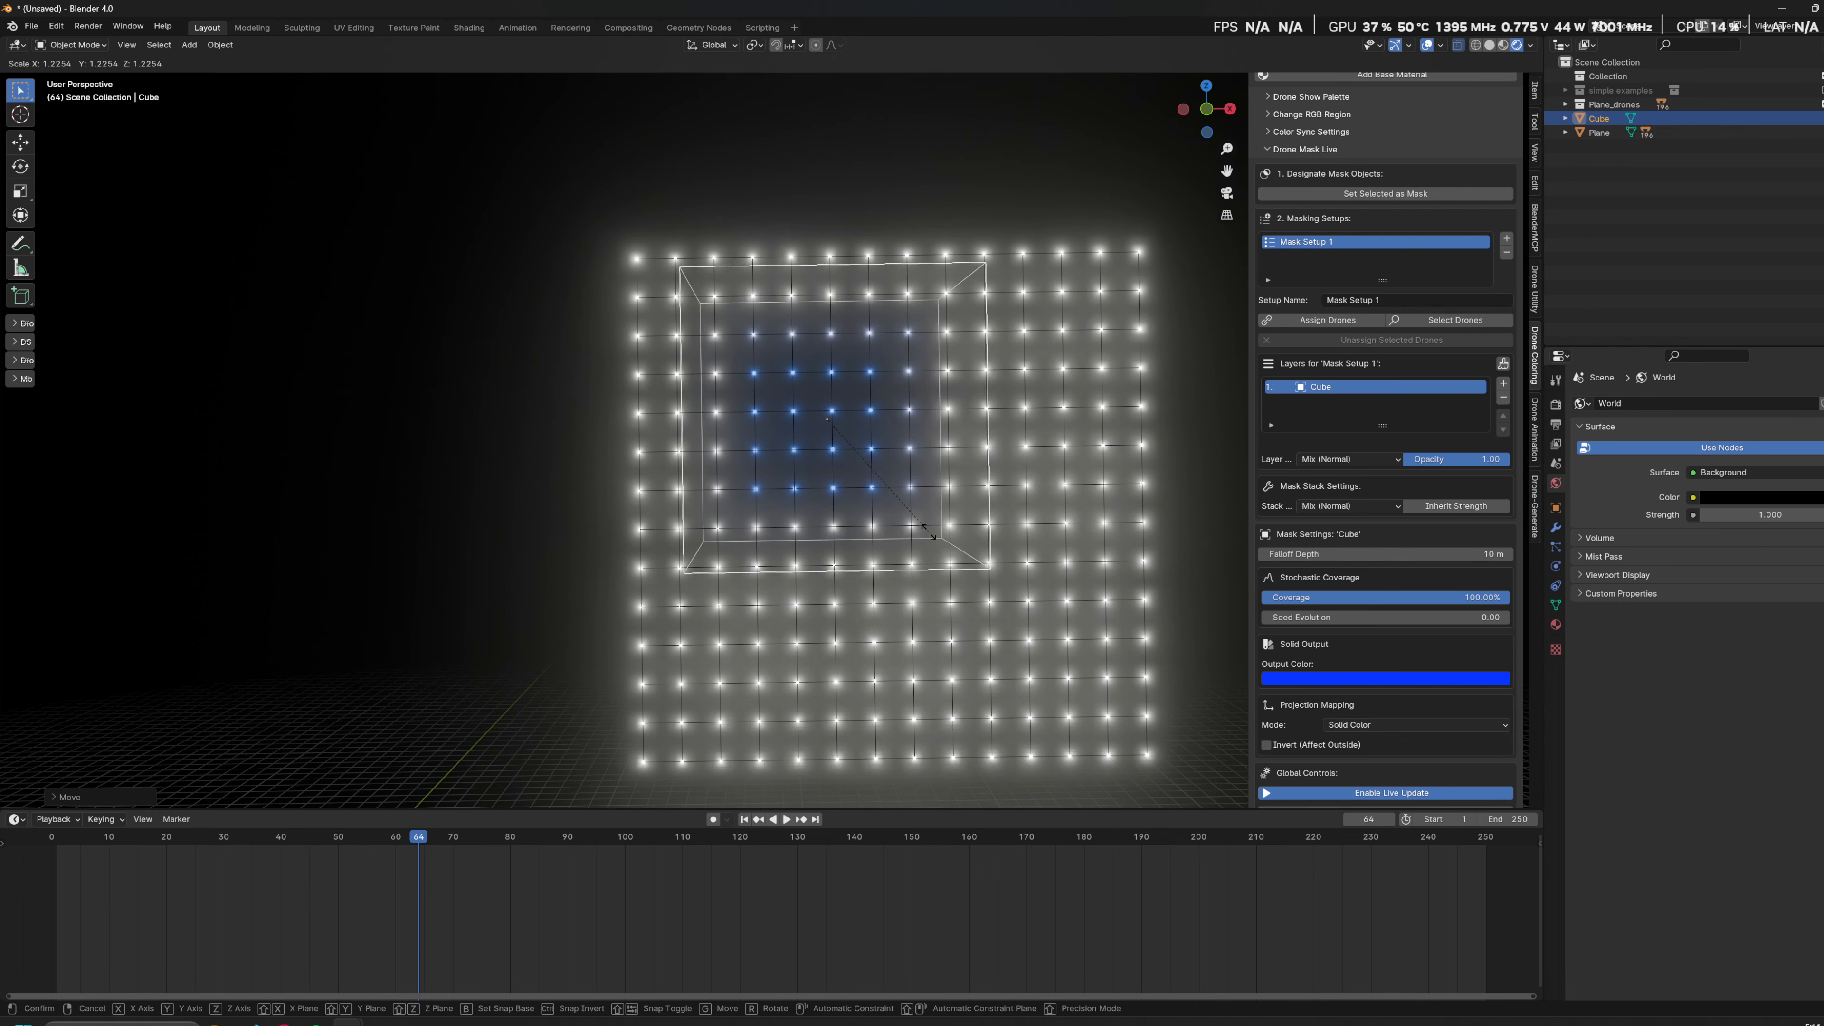
{"action": "left_click", "coordinate": [936, 538]}
{"action": "key", "text": "s"}
{"action": "left_click", "coordinate": [902, 514]}
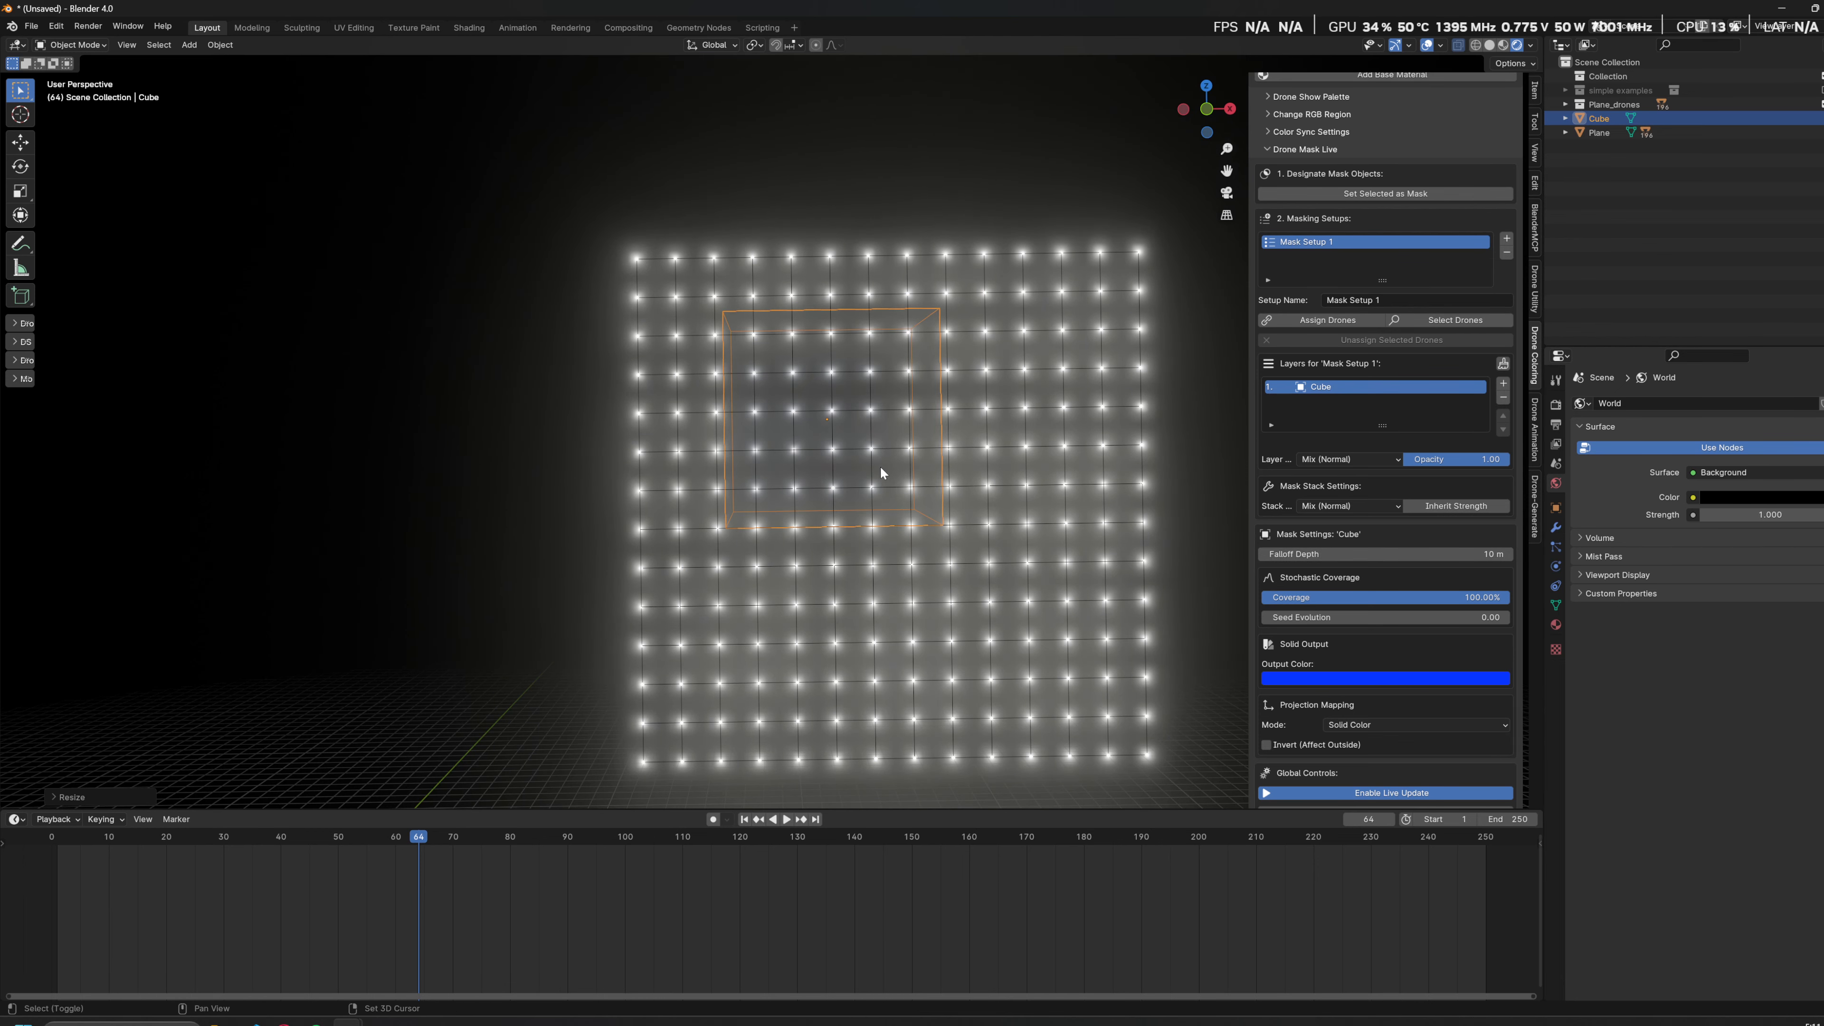
Step: Scale the mask cube up until it encloses most of the upper-left part of the drone grid
{"action": "scroll", "coordinate": [926, 528], "scroll_direction": "up", "scroll_amount": 2}
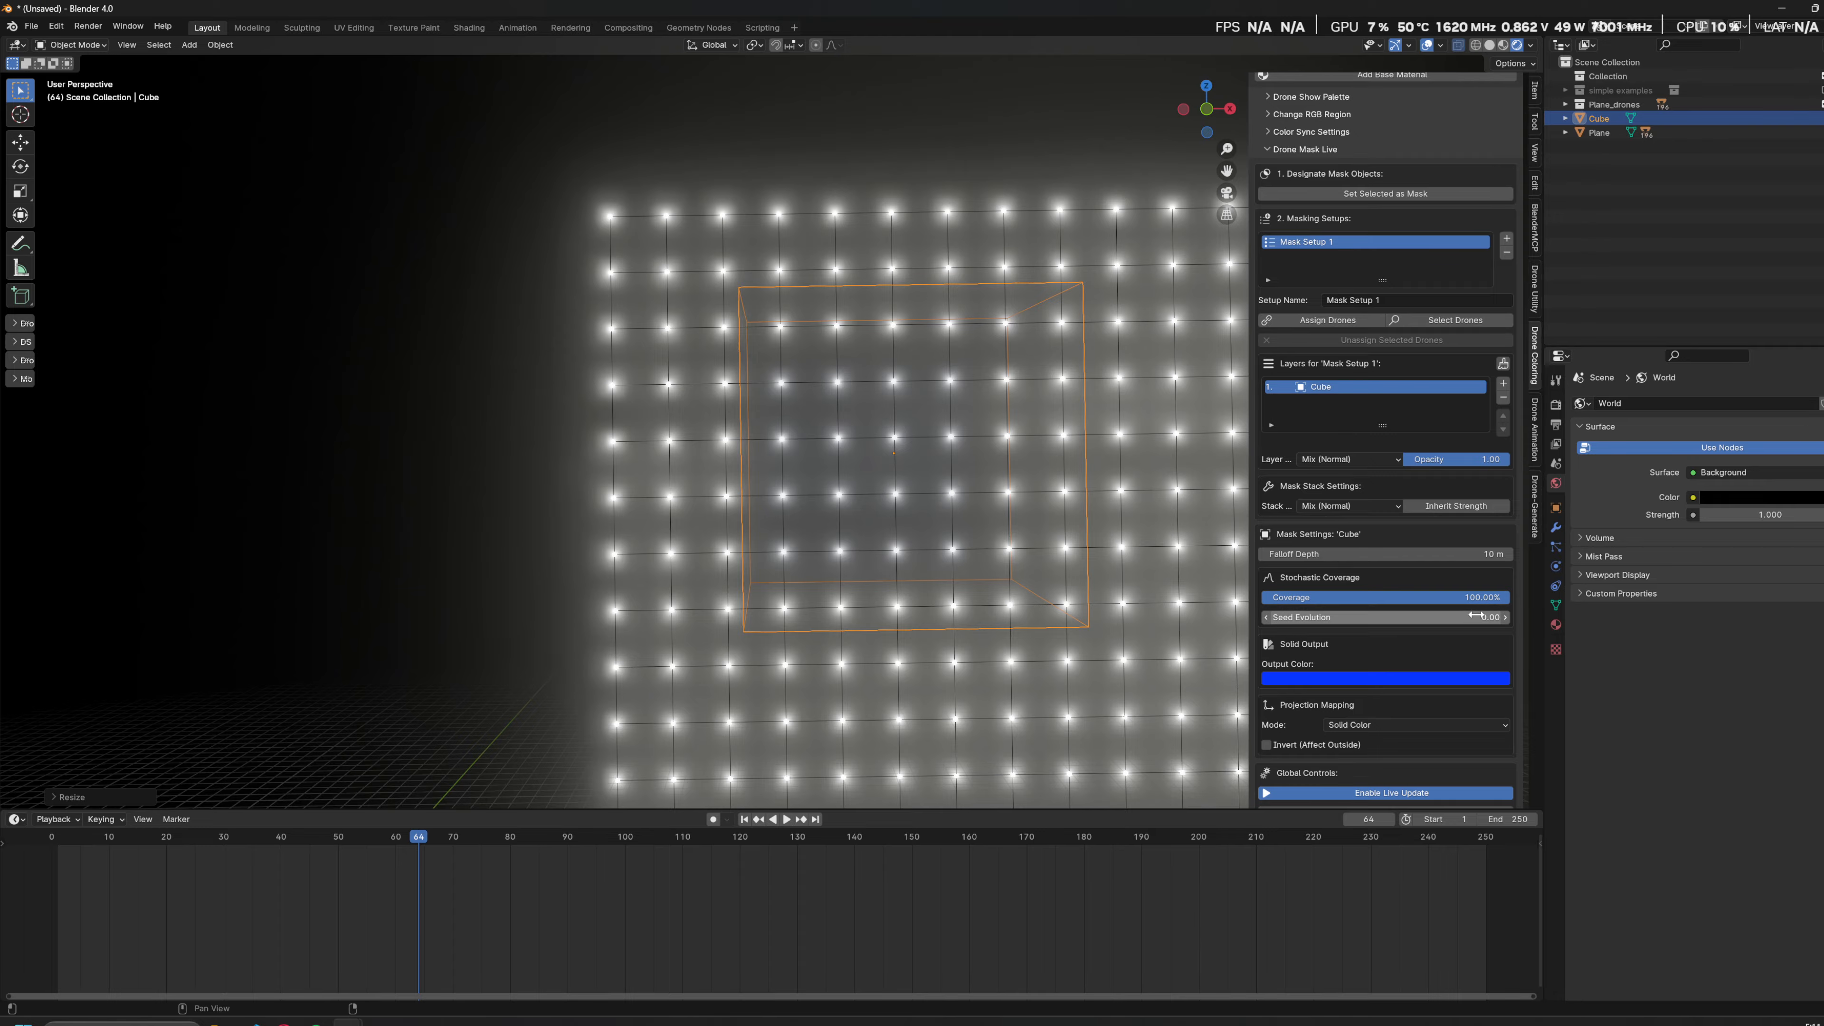
{"action": "middle_click_drag", "start_coordinate": [795, 454], "coordinate": [1023, 539]}
{"action": "key", "text": "s"}
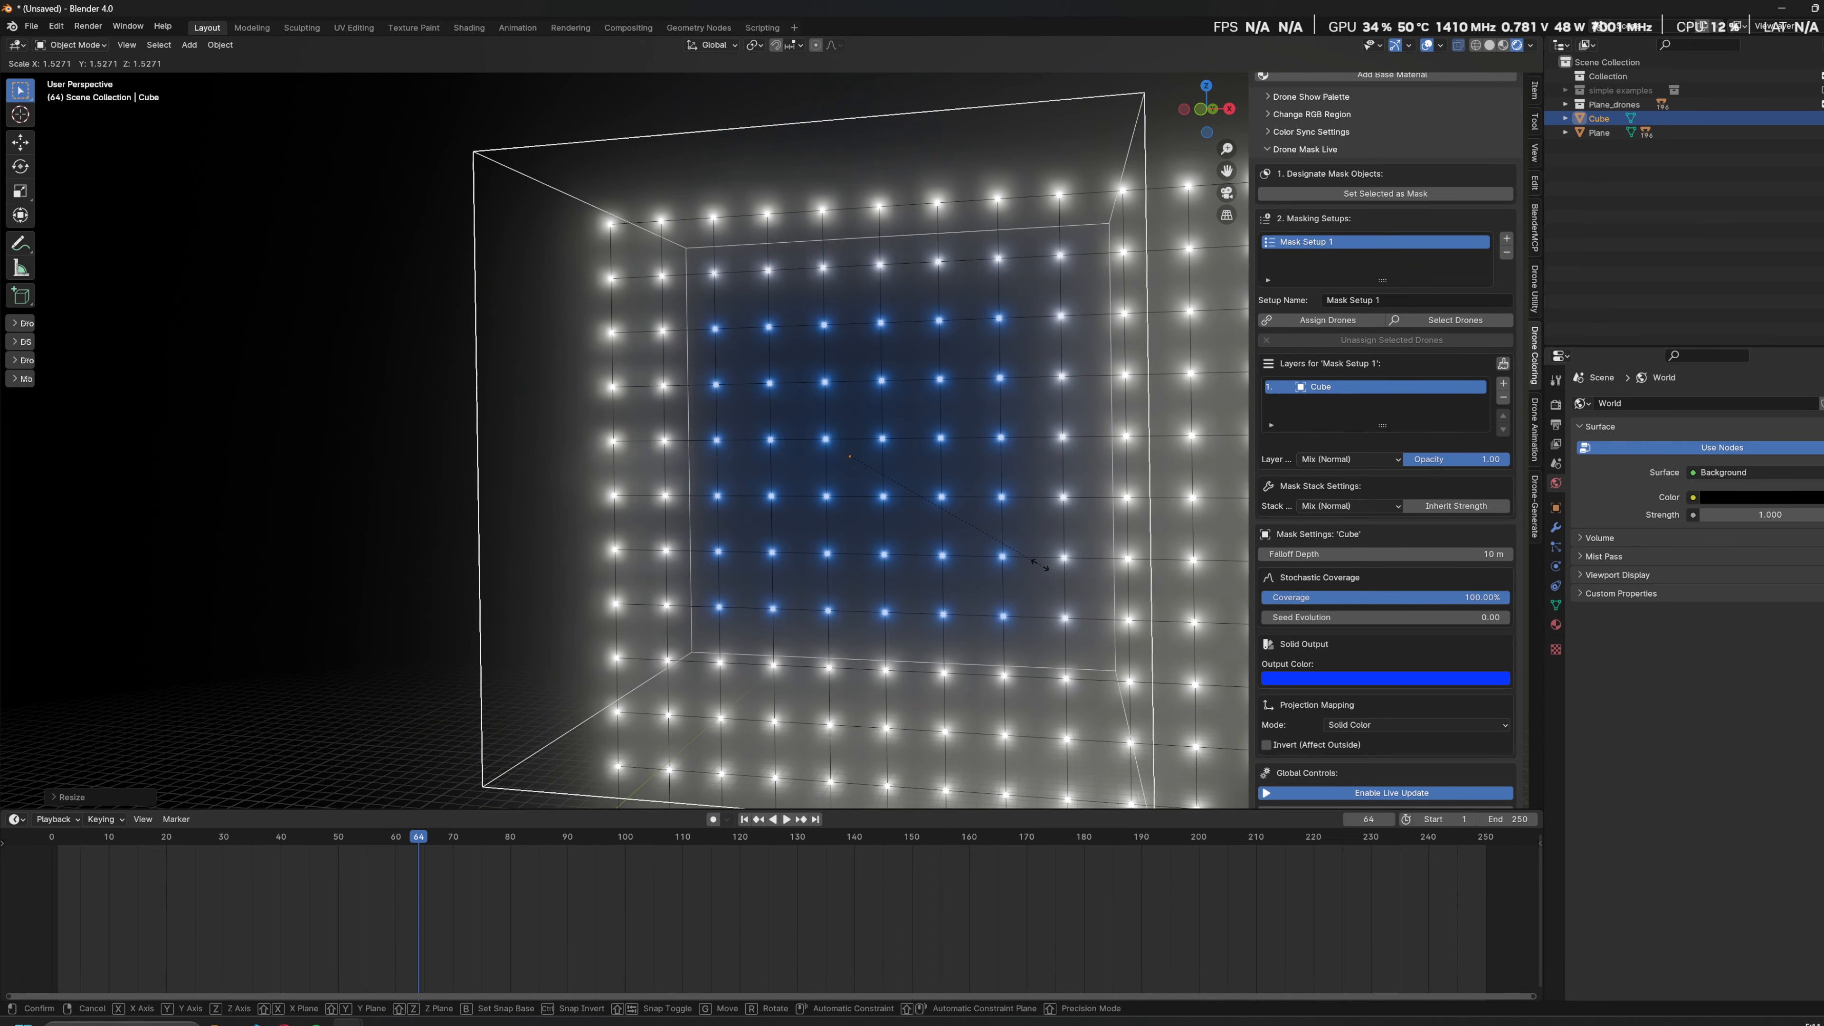
{"action": "left_click", "coordinate": [1006, 550]}
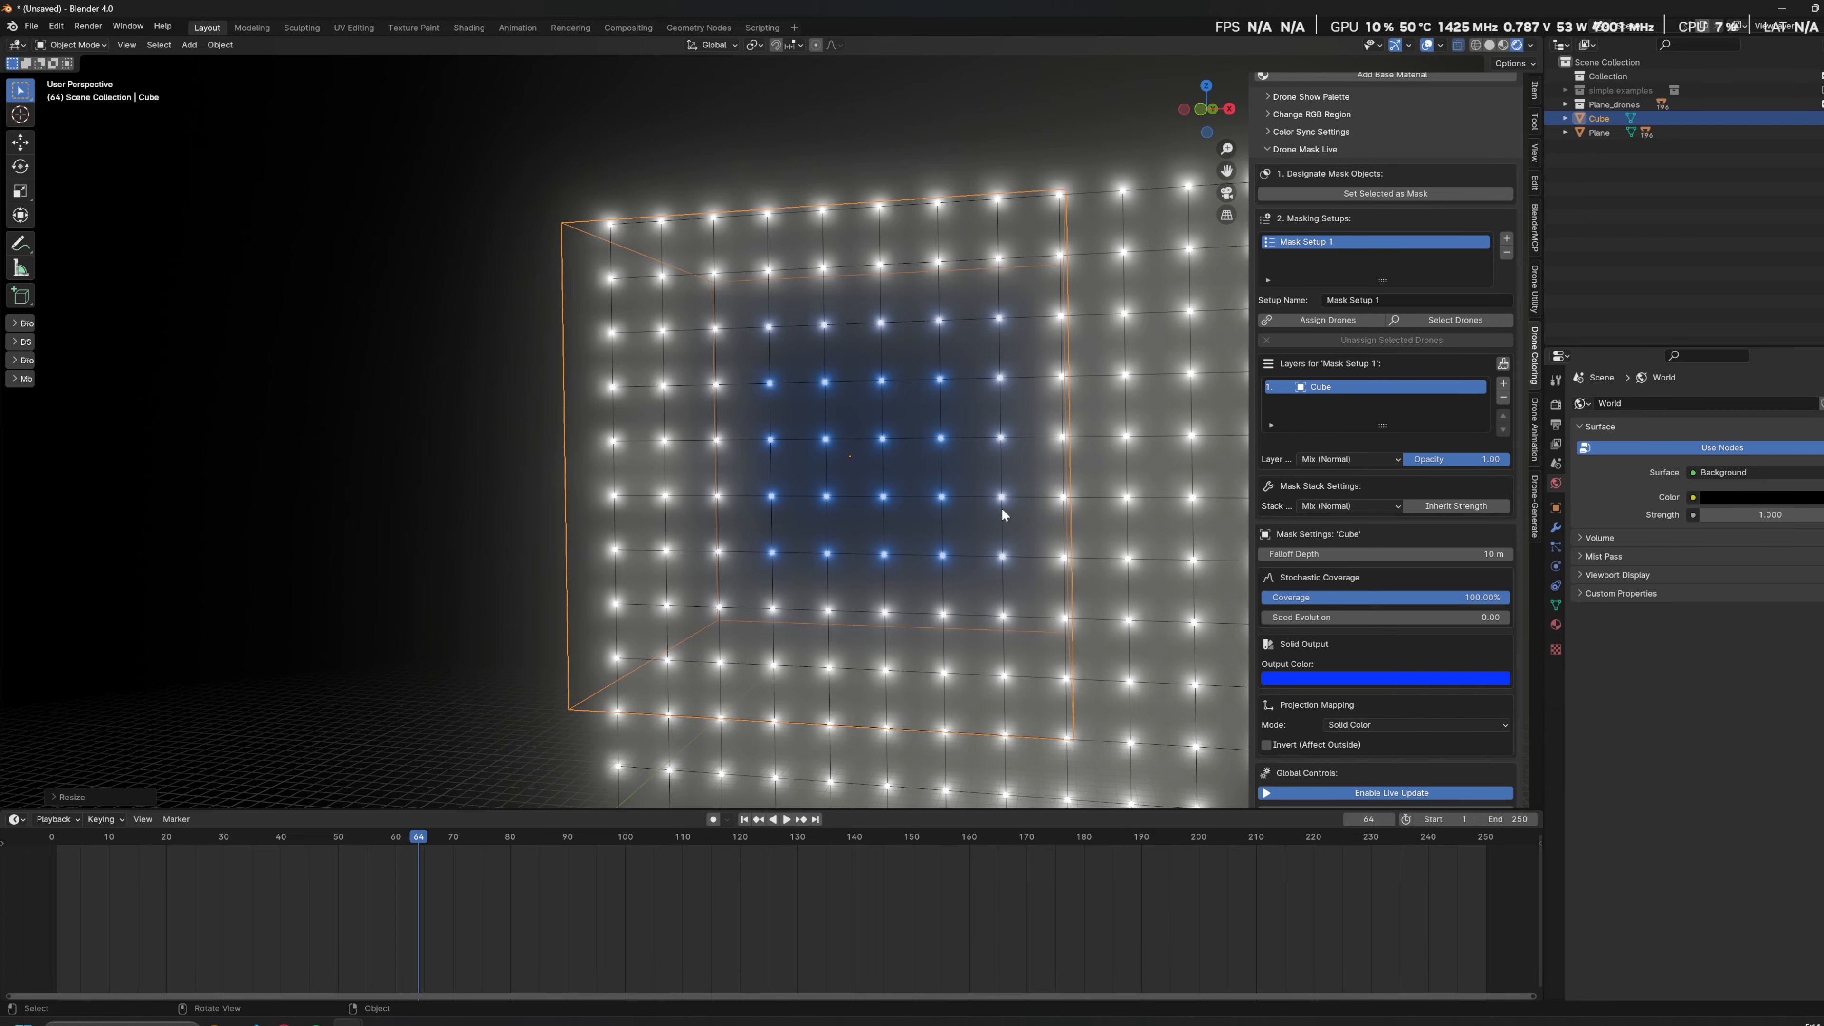
{"action": "middle_click_drag", "start_coordinate": [1003, 515], "coordinate": [998, 460]}
{"action": "key", "text": "s"}
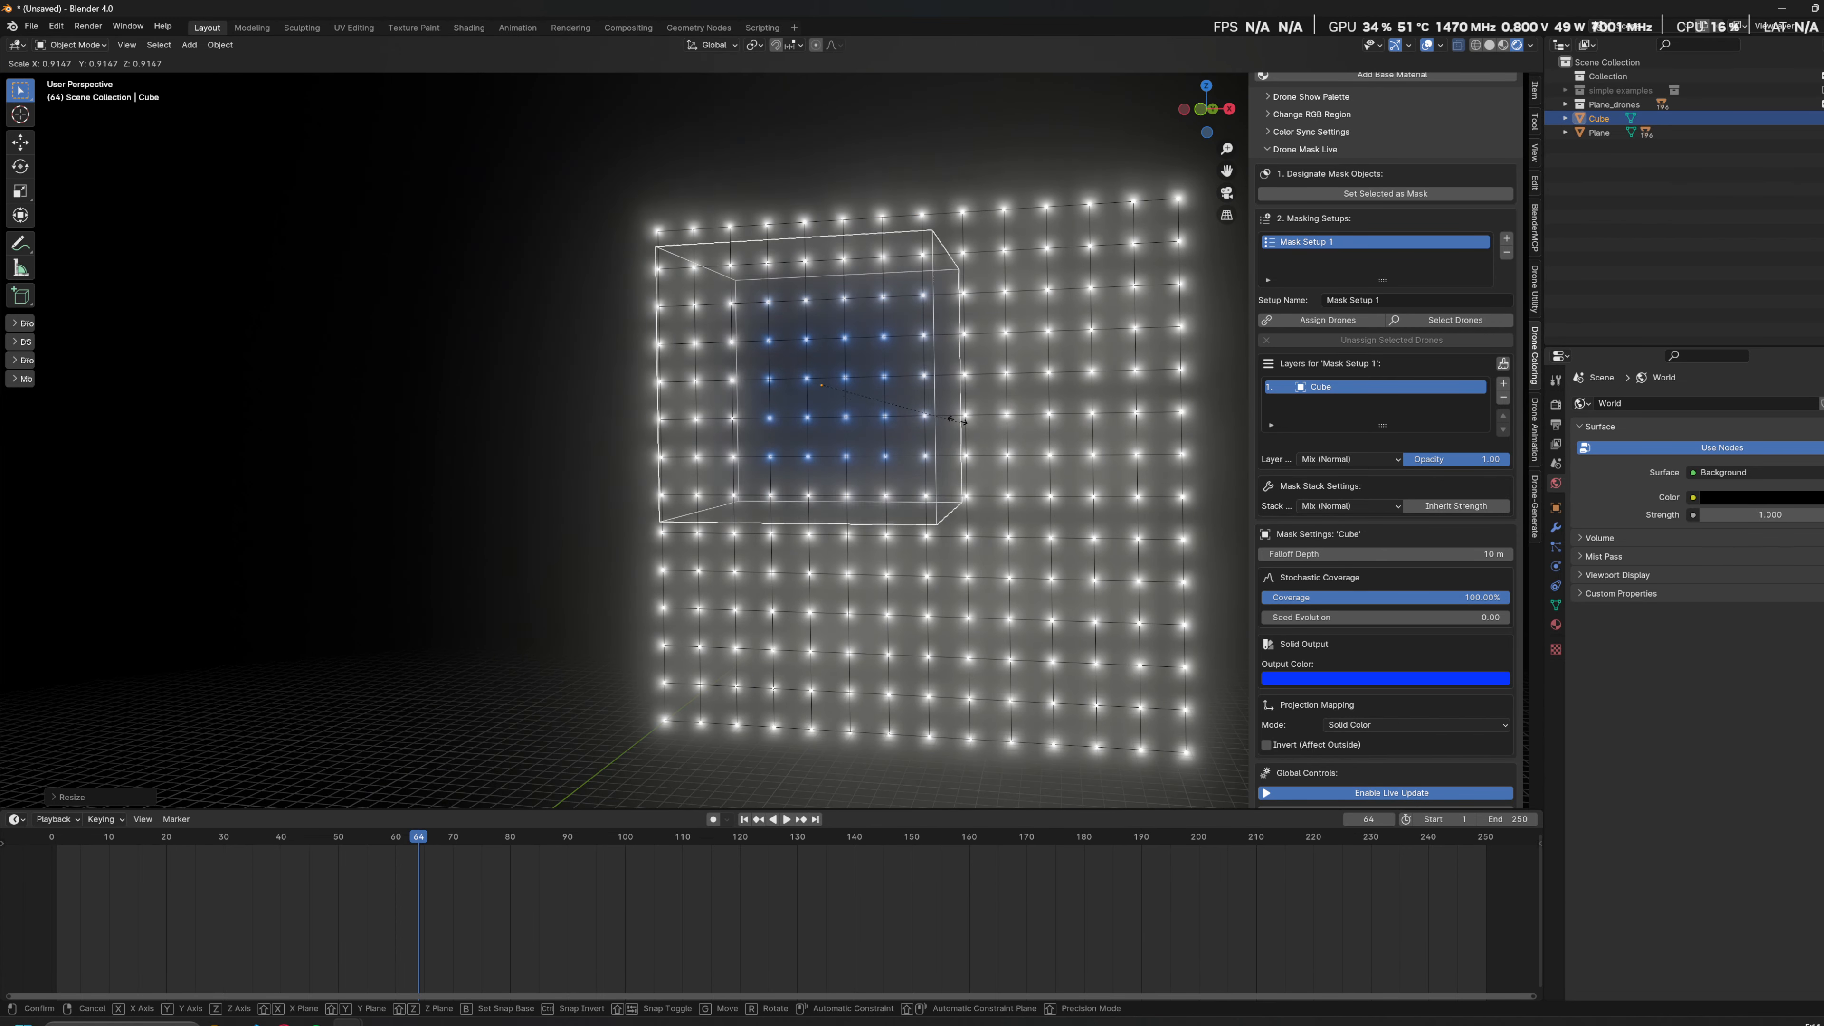
{"action": "left_click", "coordinate": [1152, 548]}
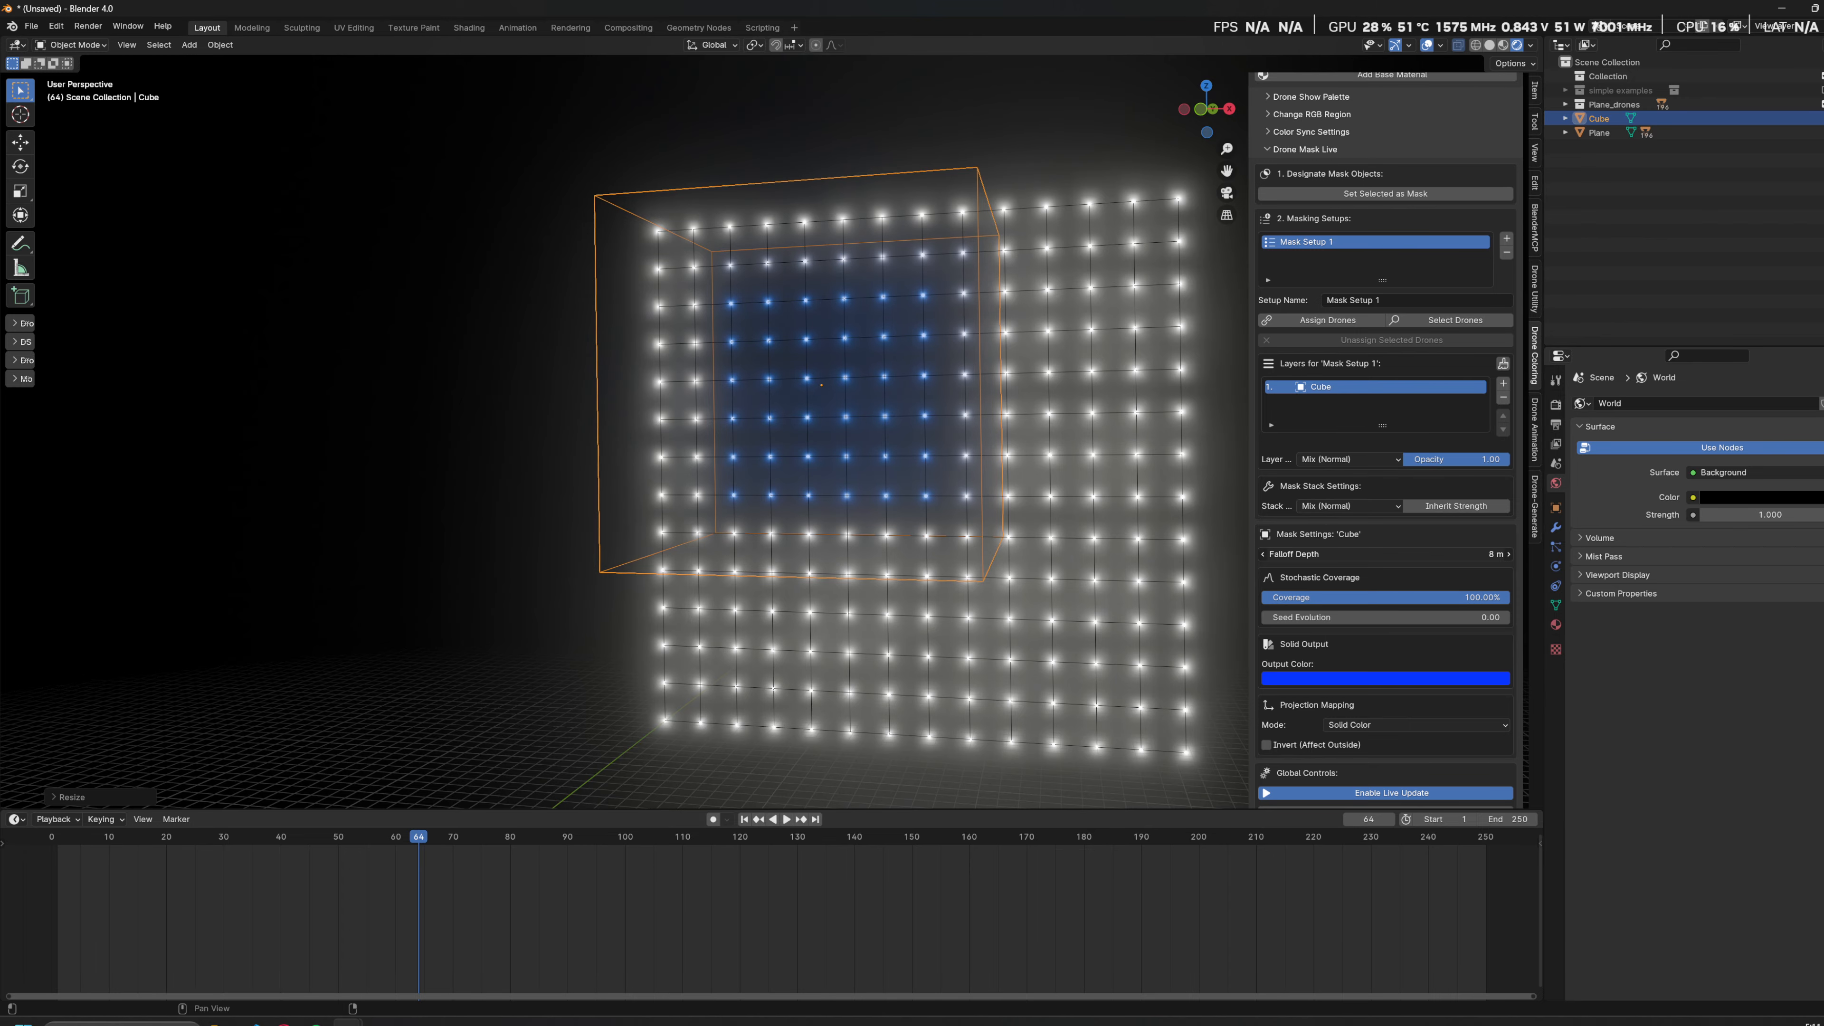
Step: Set the mask's falloff depth to 0.001 m and move the cube across the grid to test the hard edge
{"action": "left_click_drag", "start_coordinate": [1386, 554], "coordinate": [1342, 553]}
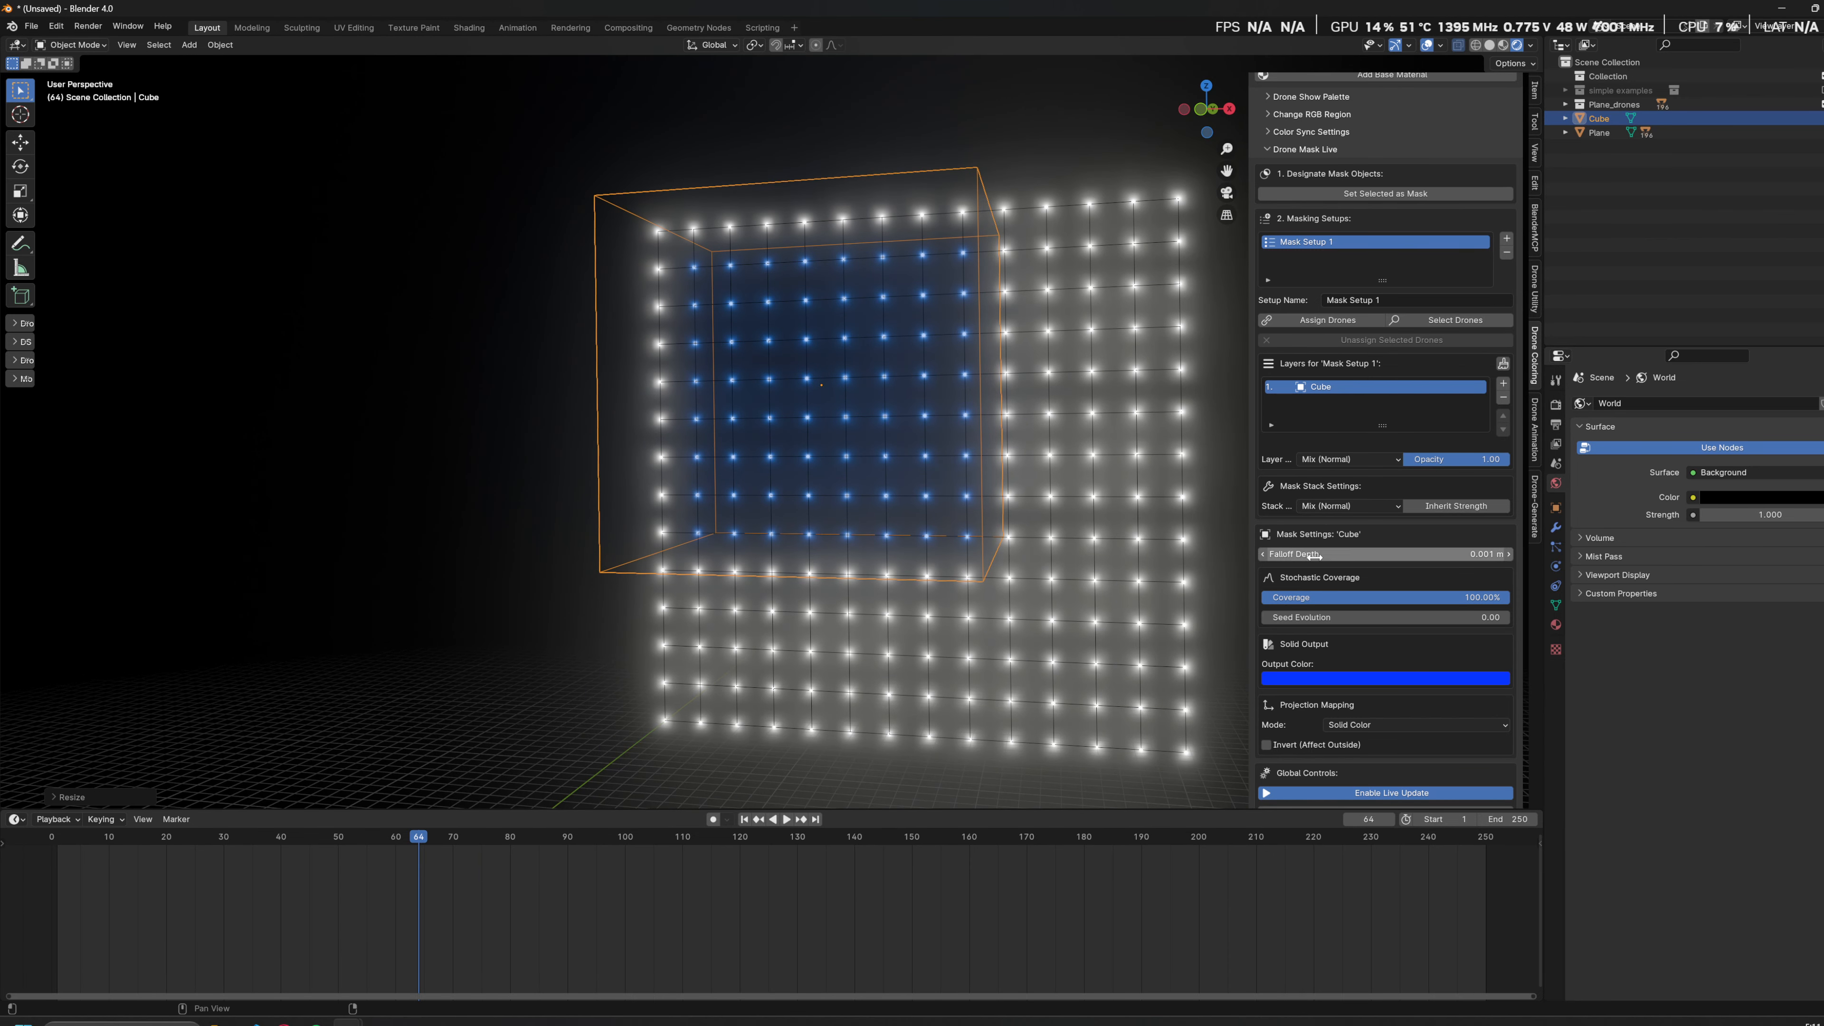
{"action": "scroll", "coordinate": [1065, 527], "scroll_direction": "up", "scroll_amount": 3}
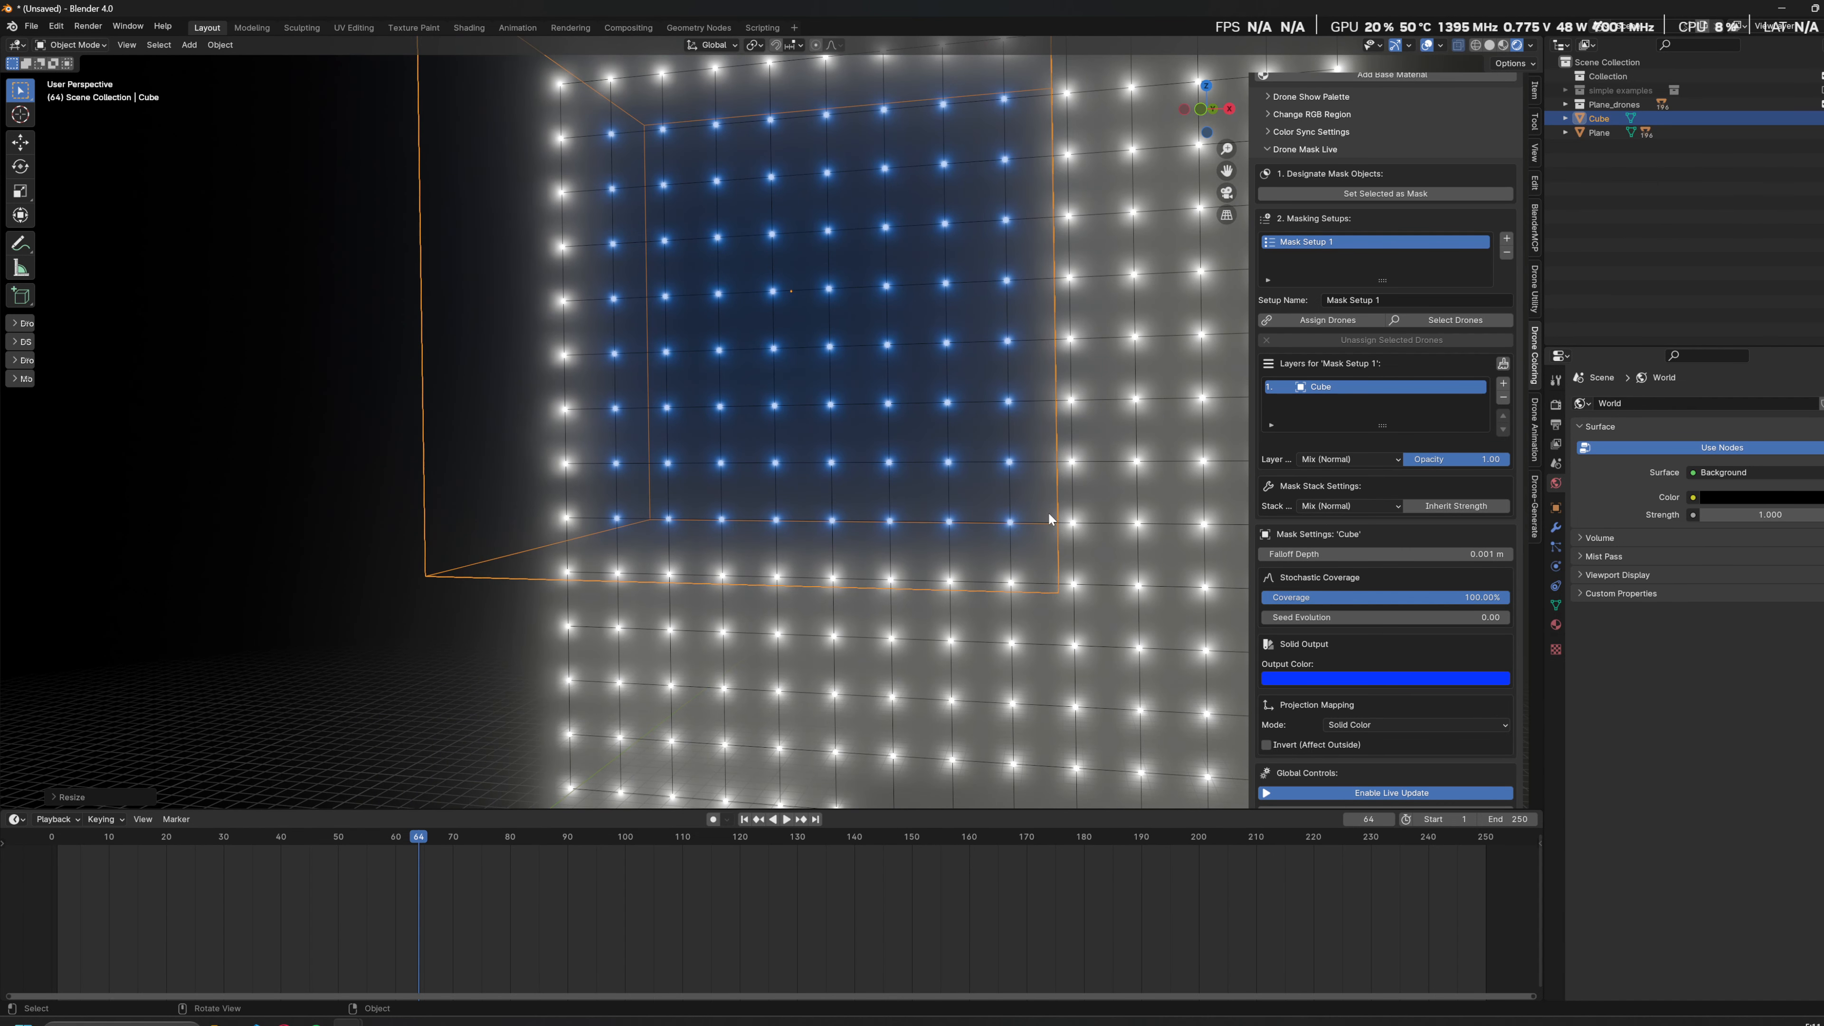
{"action": "key", "text": "g"}
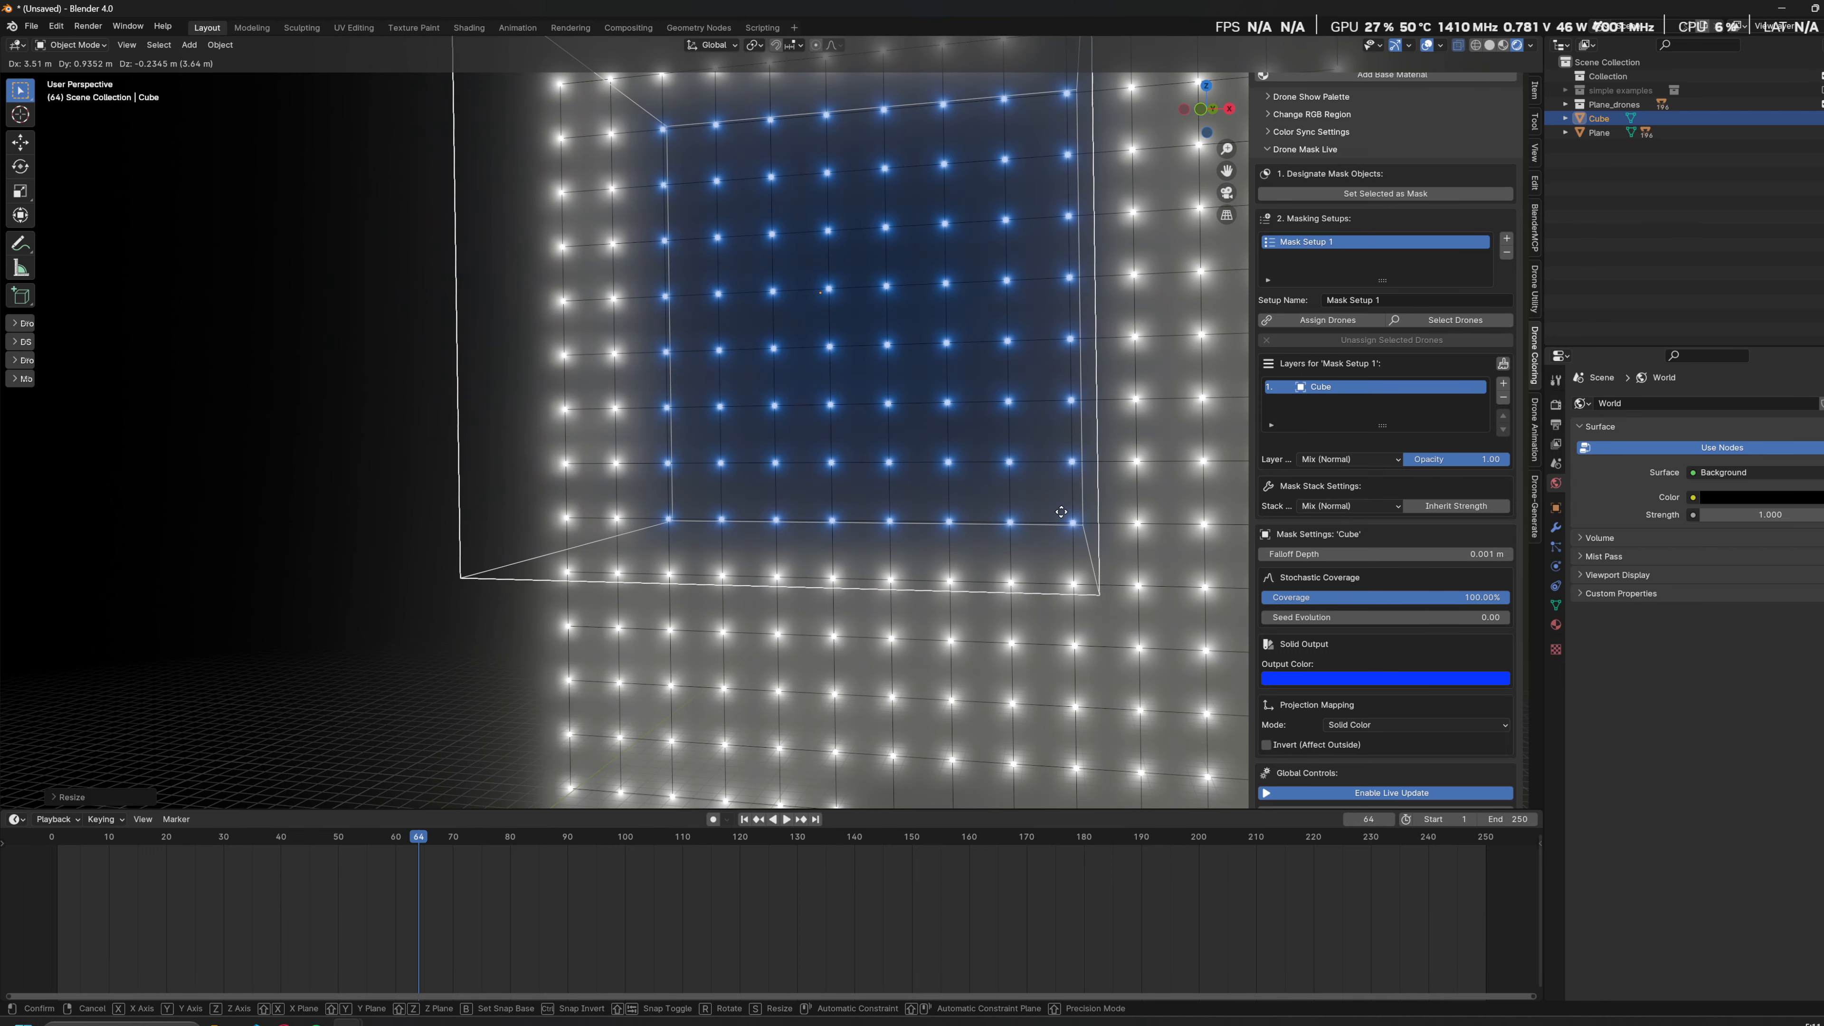
{"action": "left_click", "coordinate": [1055, 518]}
{"action": "scroll", "coordinate": [1034, 470], "scroll_direction": "down", "scroll_amount": 5}
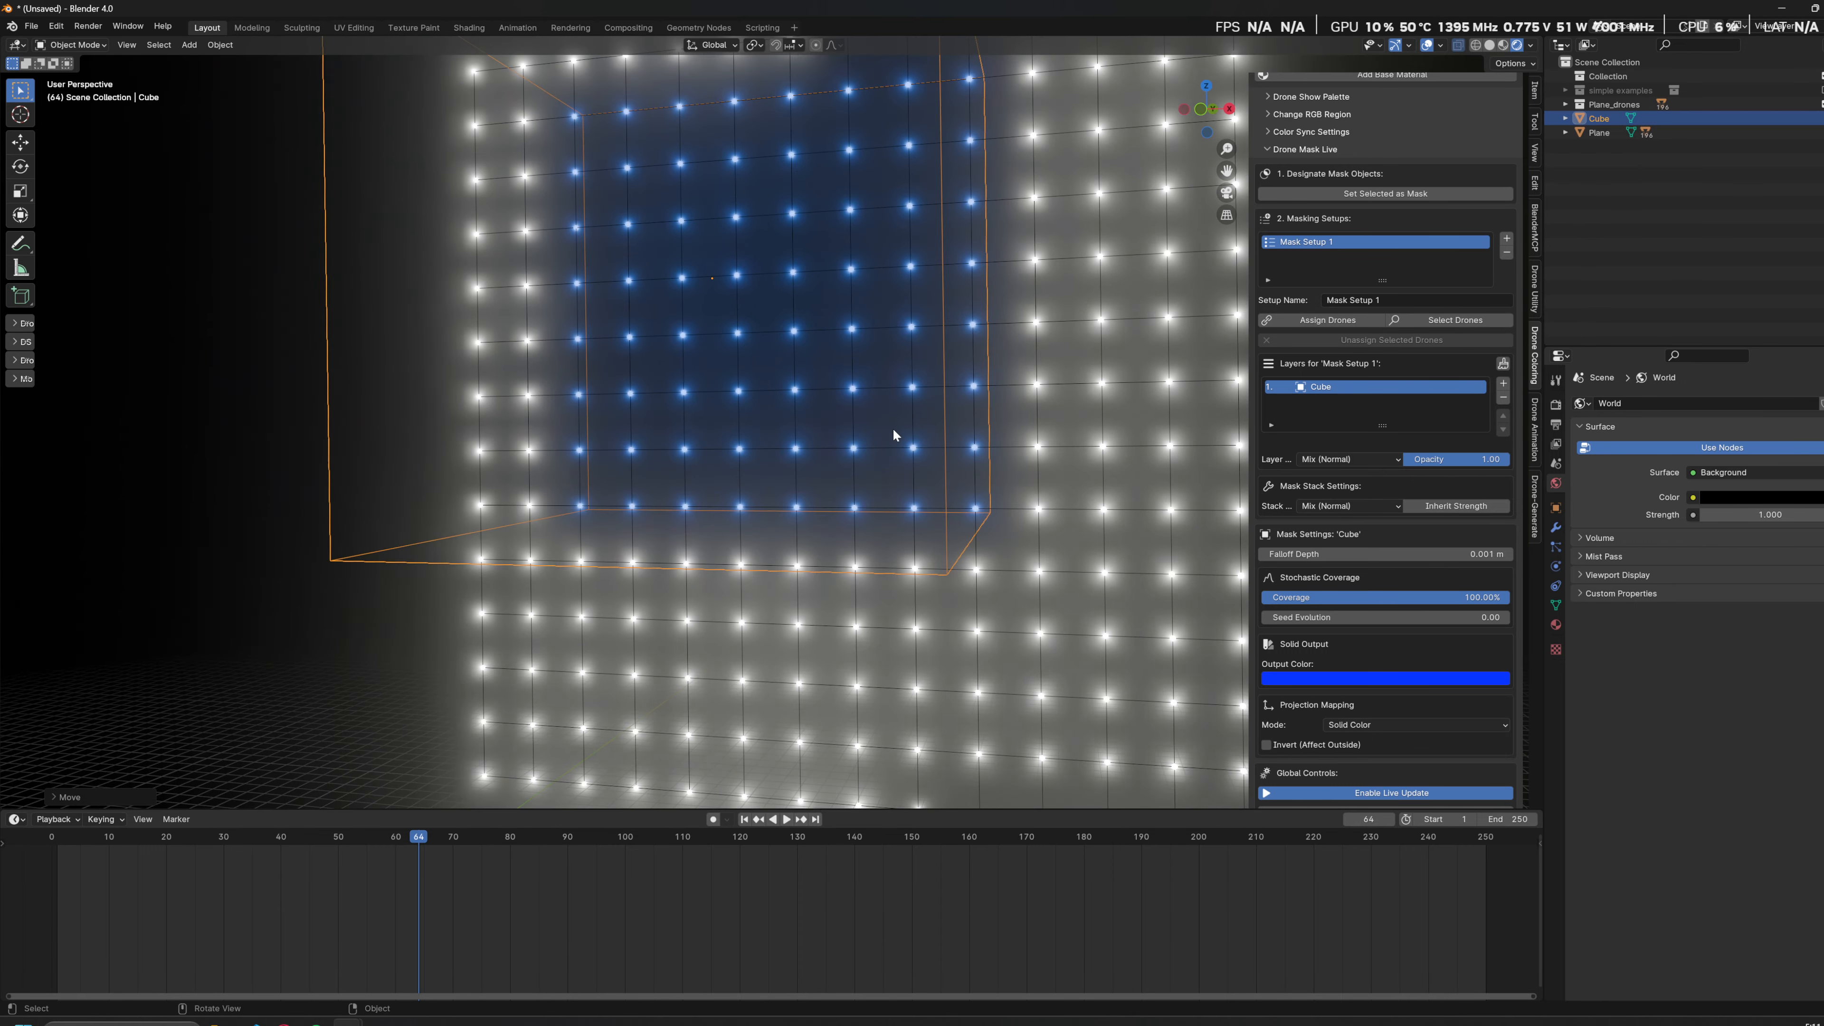
{"action": "key", "text": "g"}
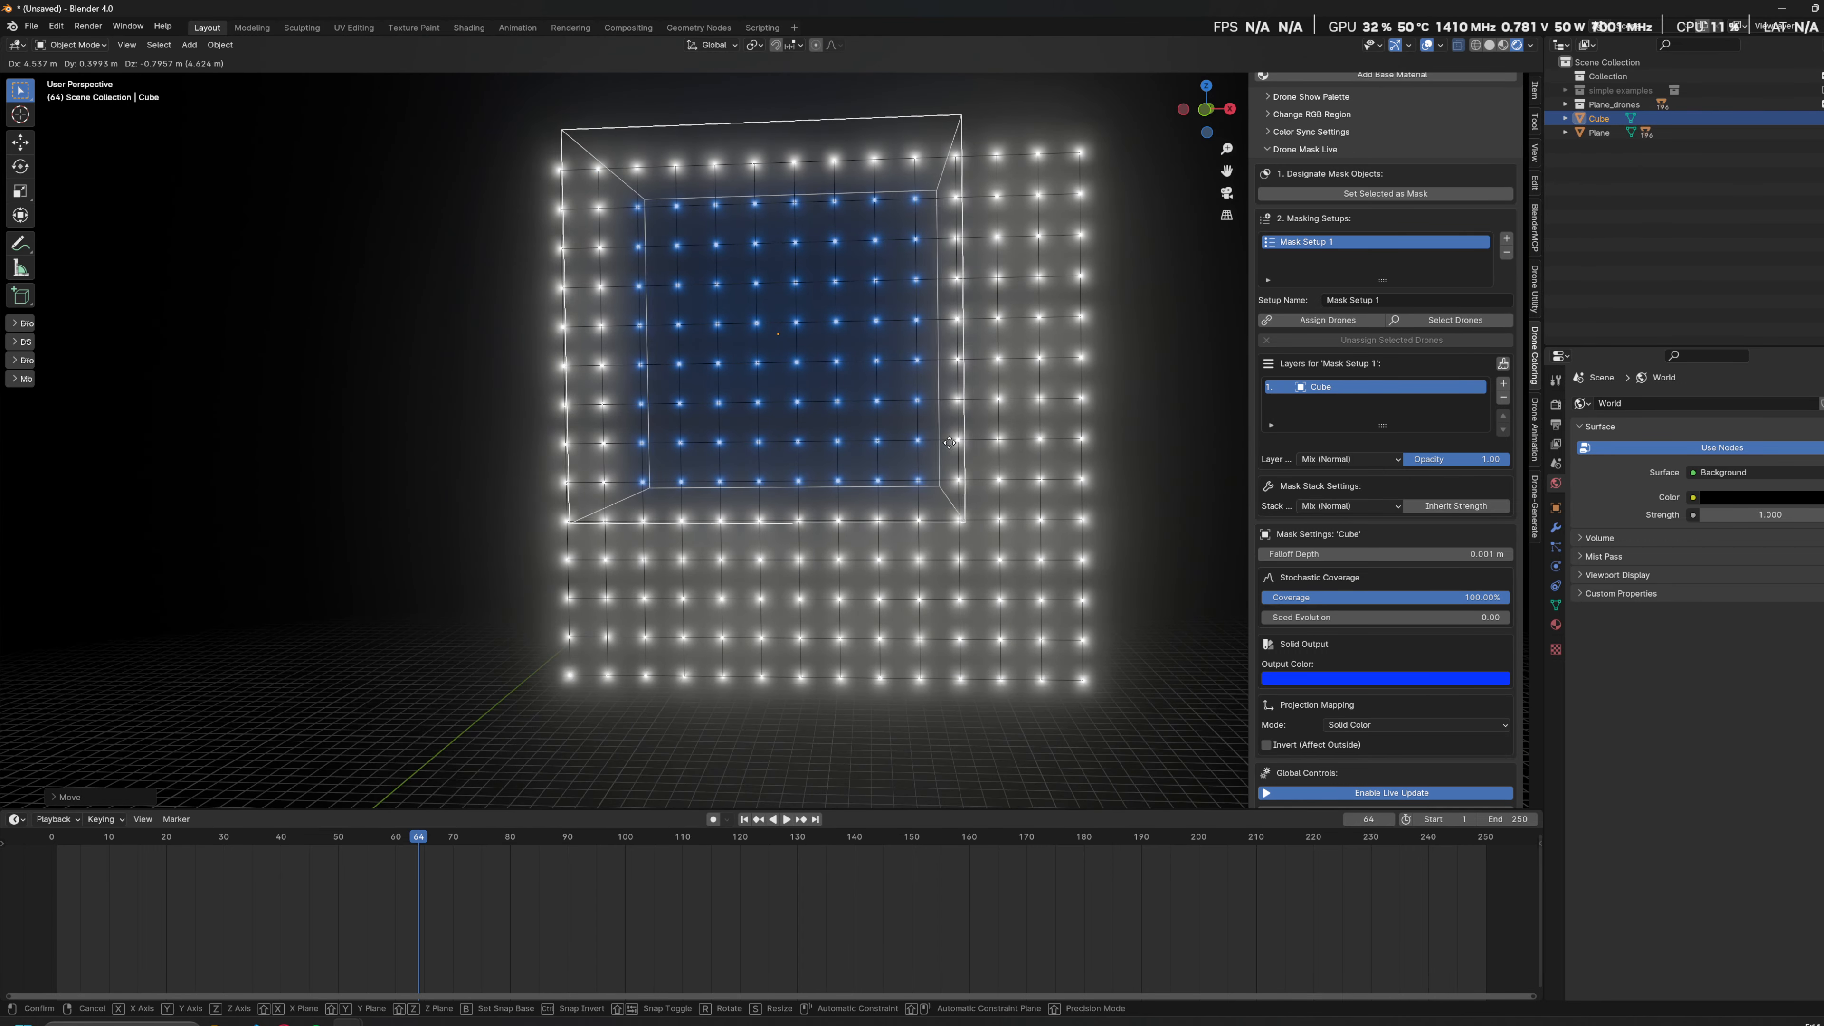
{"action": "left_click", "coordinate": [967, 449]}
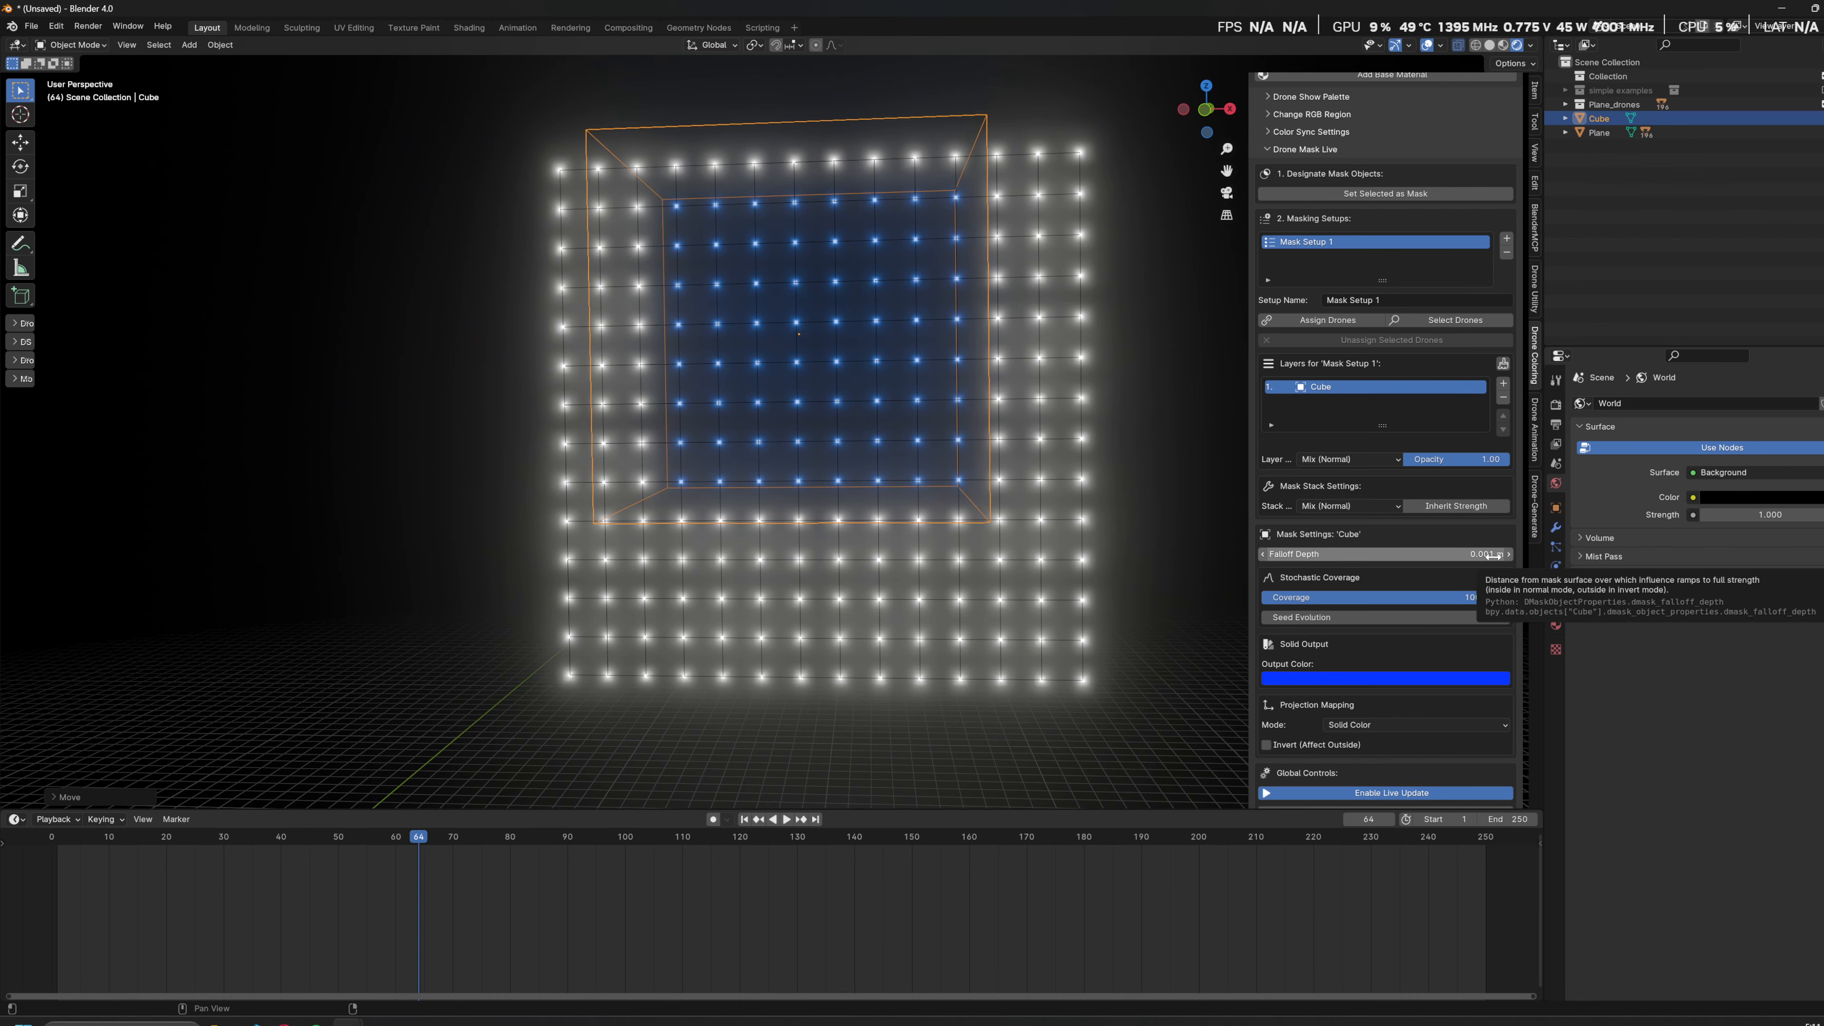
Step: Move the mask cube down and sideways over the drones to try the hard-edged mask elsewhere
{"action": "key", "text": "g"}
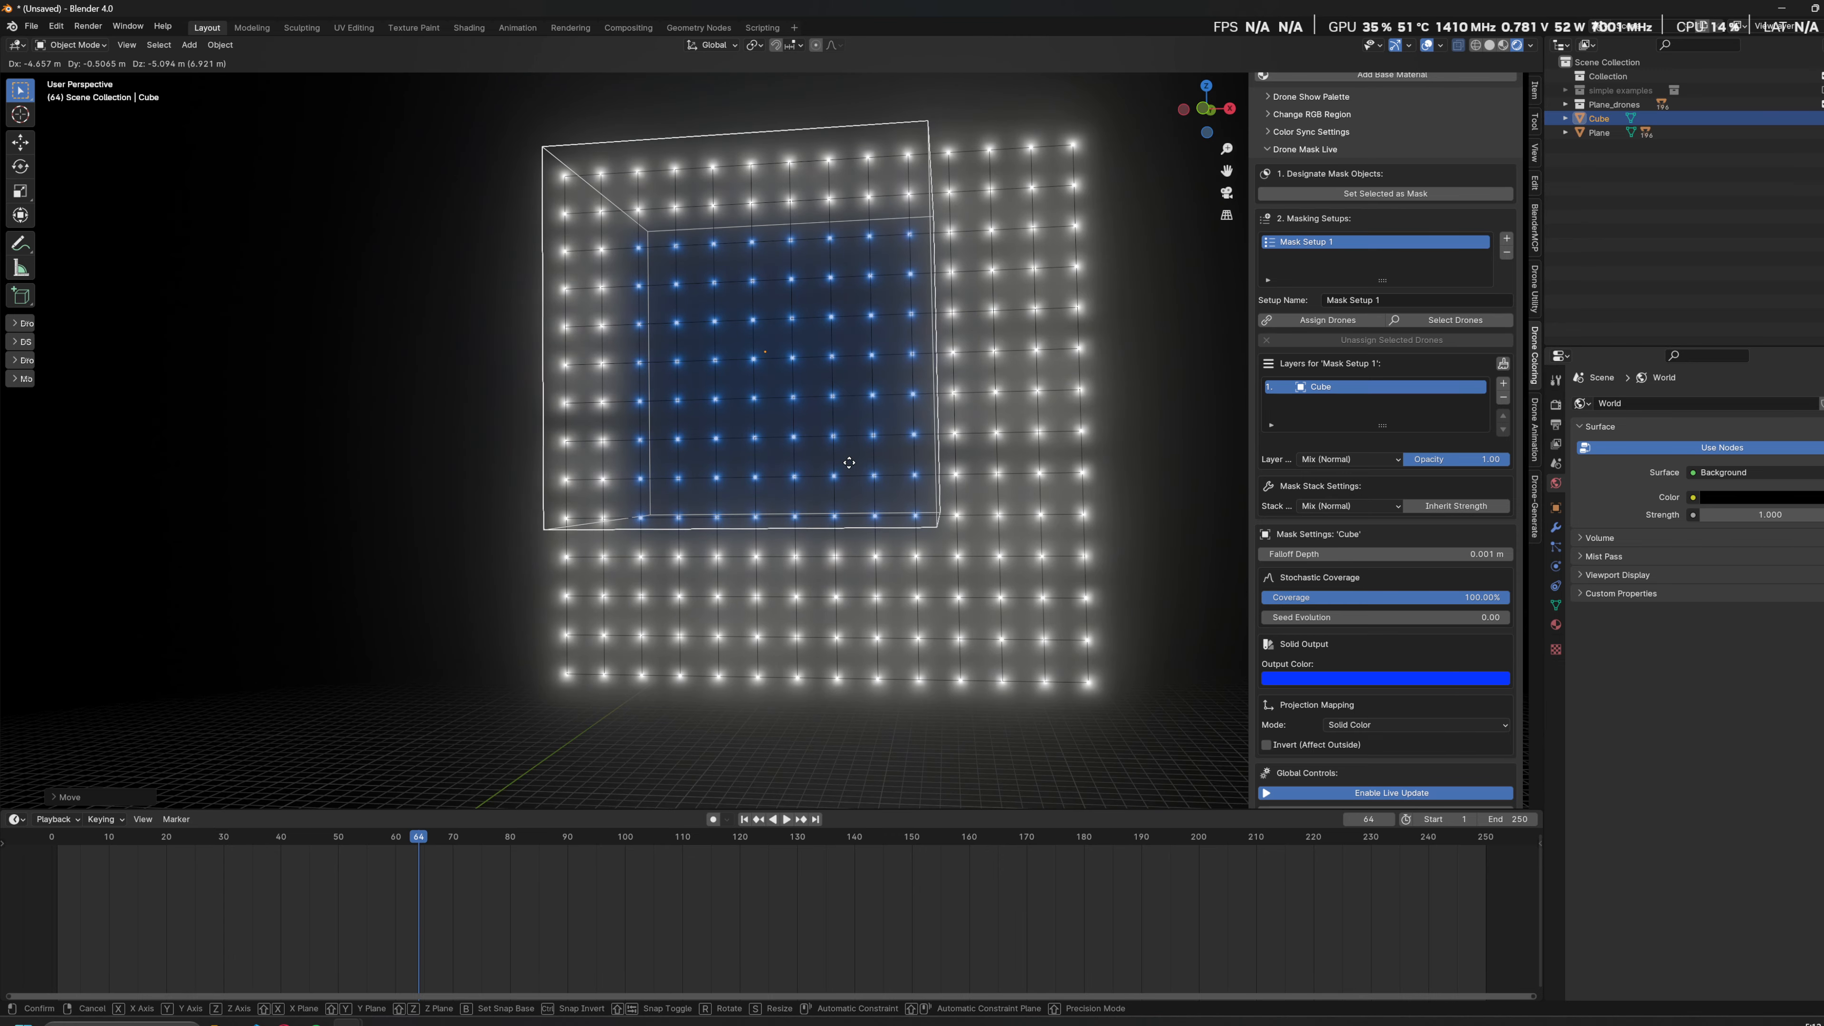
{"action": "left_click", "coordinate": [835, 509]}
{"action": "scroll", "coordinate": [876, 569], "scroll_direction": "up", "scroll_amount": 3}
{"action": "key", "text": "g"}
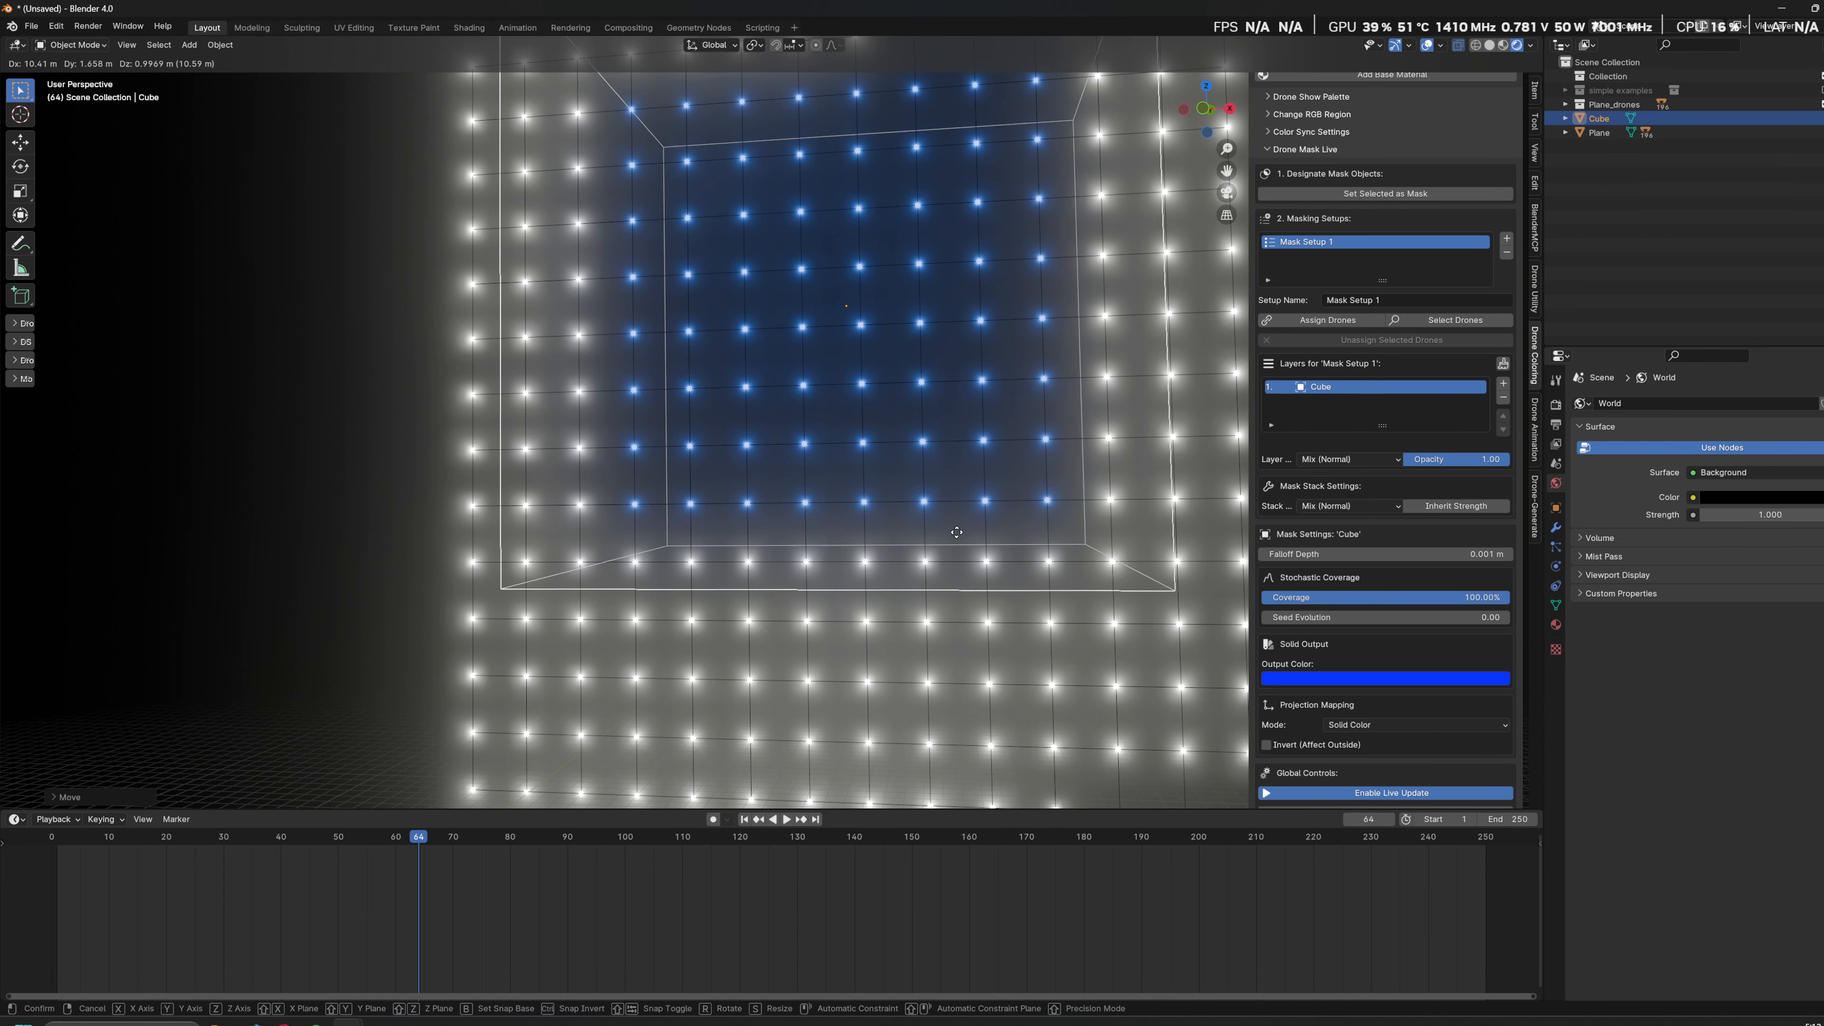
{"action": "left_click", "coordinate": [863, 526]}
Step: Set the mask's falloff depth to 4 m and move the cube over the drones to test the soft edge
{"action": "left_click_drag", "start_coordinate": [1360, 555], "coordinate": [1366, 555]}
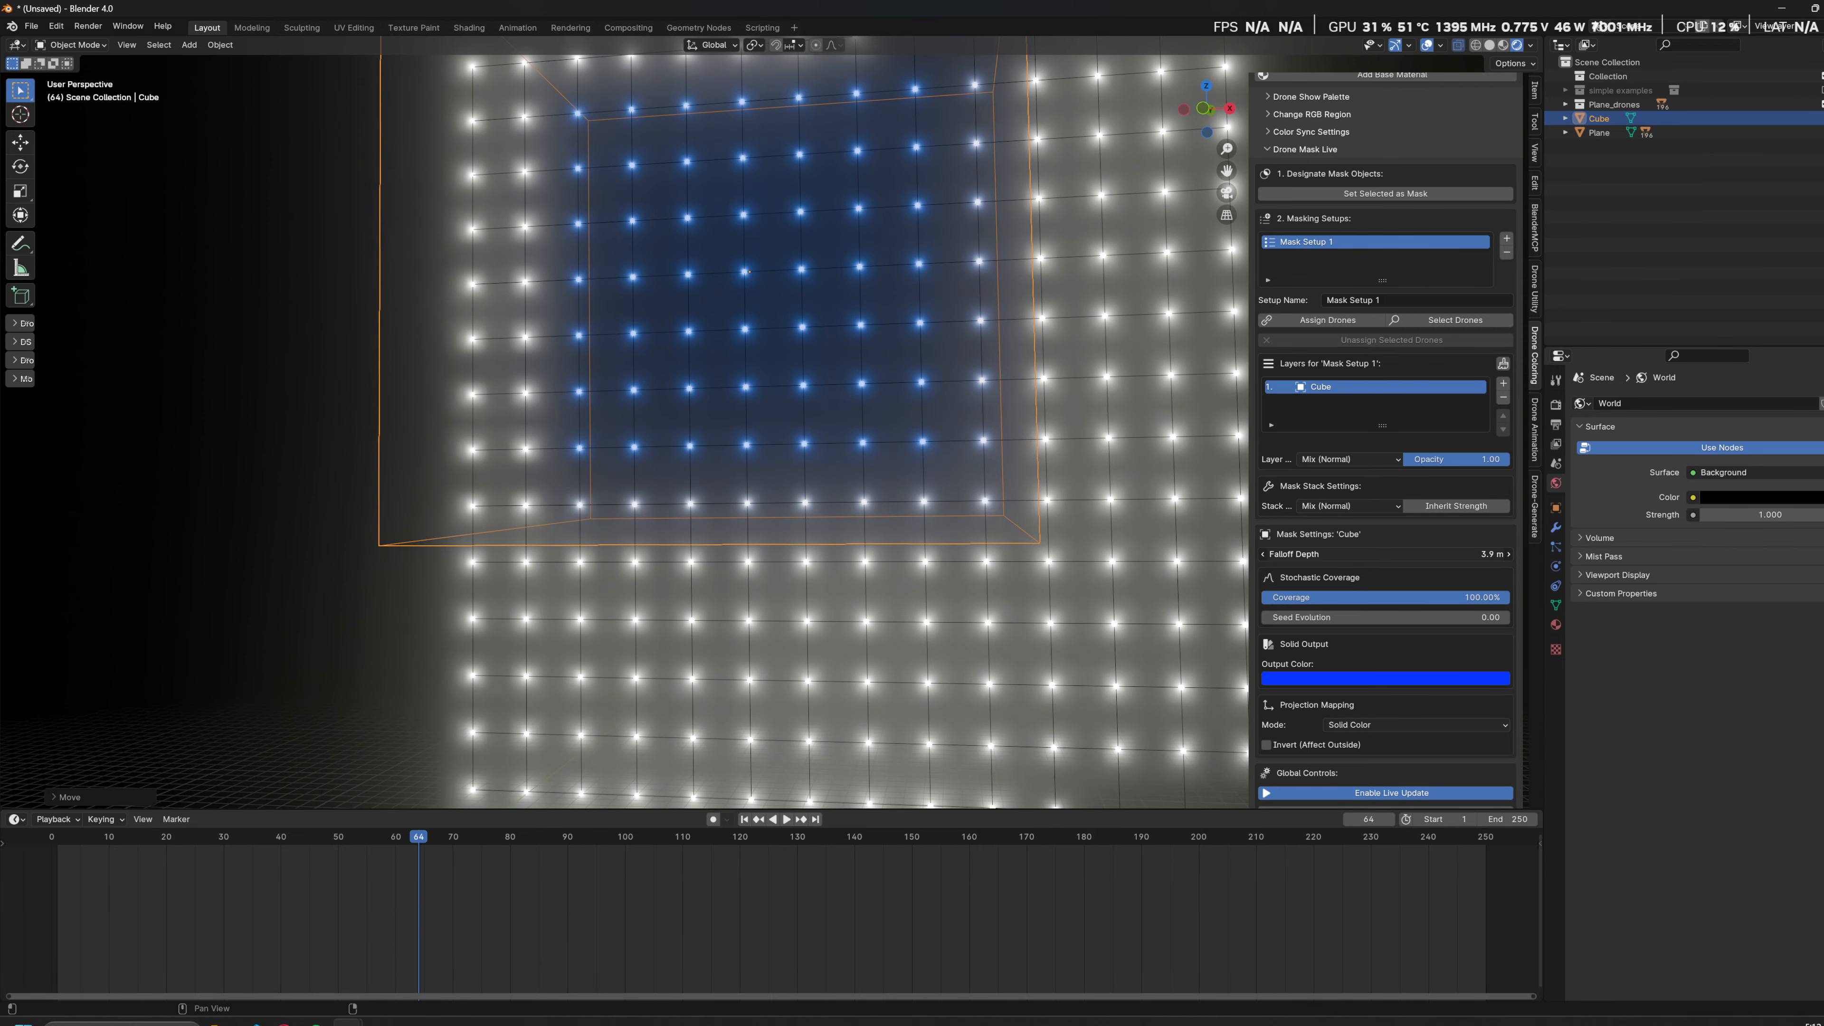
{"action": "key", "text": "g"}
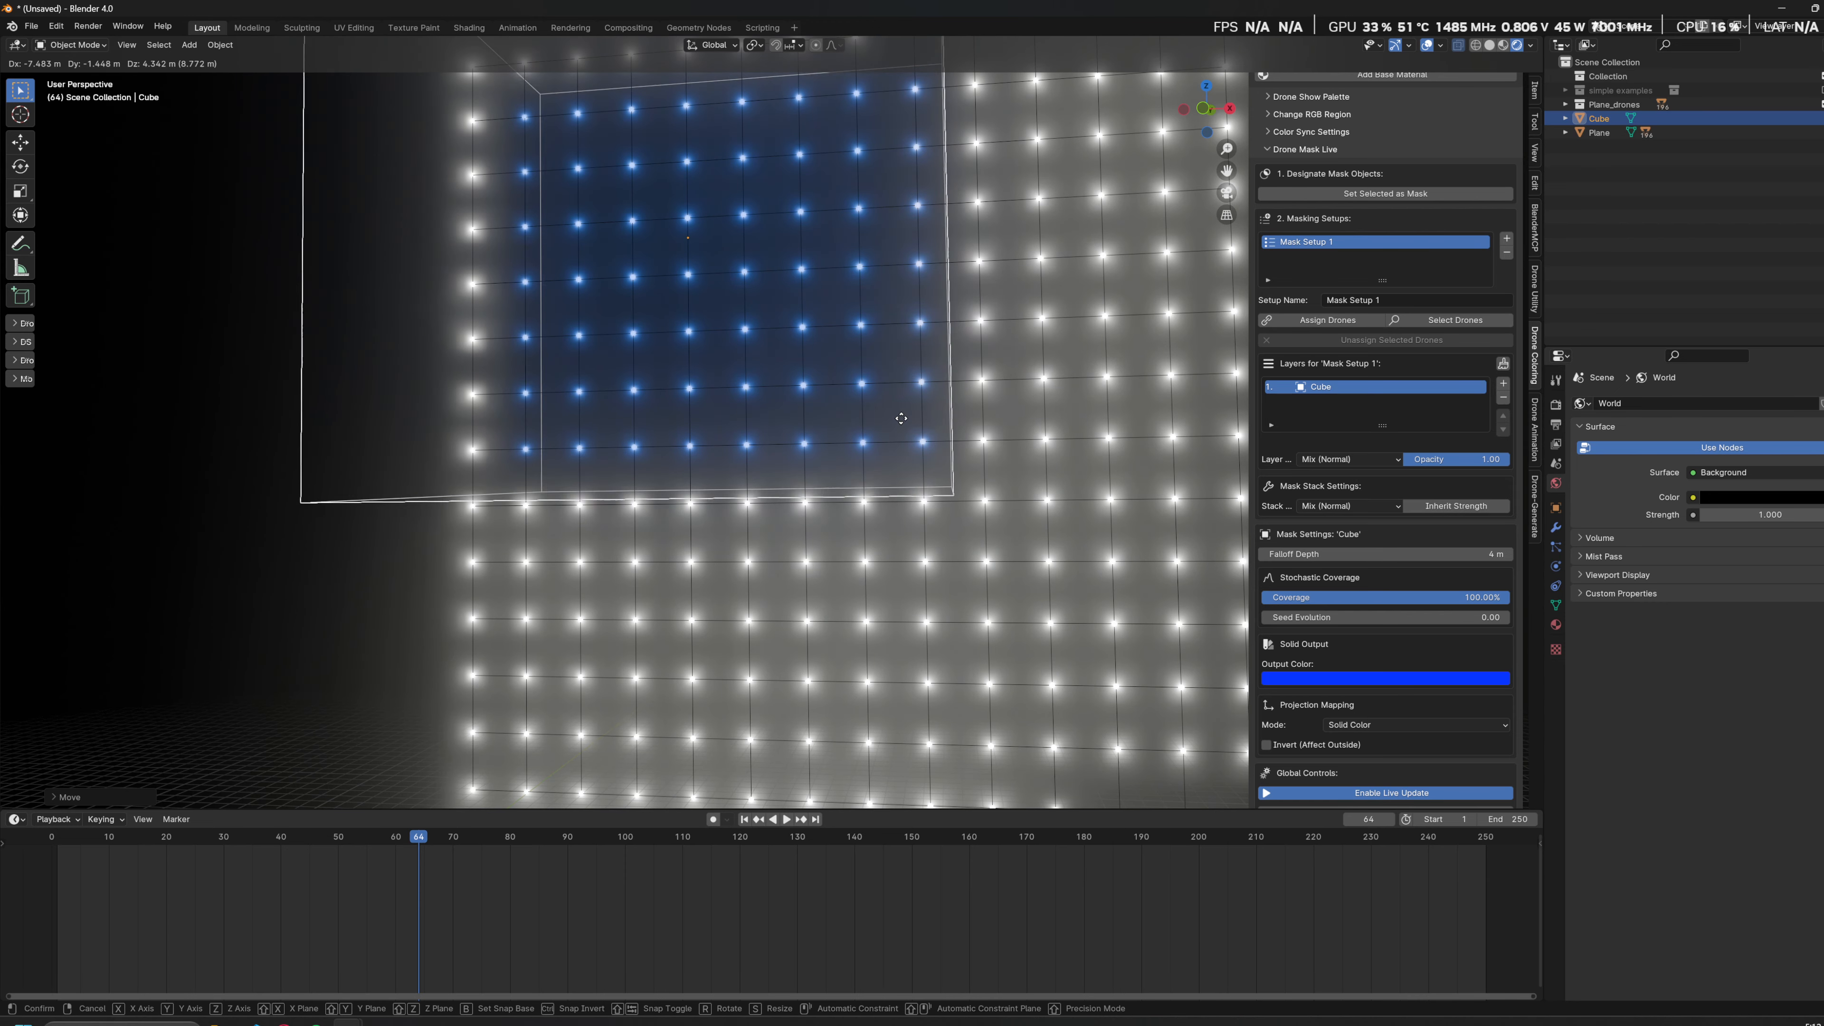
{"action": "left_click", "coordinate": [927, 438]}
{"action": "scroll", "coordinate": [1003, 512], "scroll_direction": "down", "scroll_amount": 5}
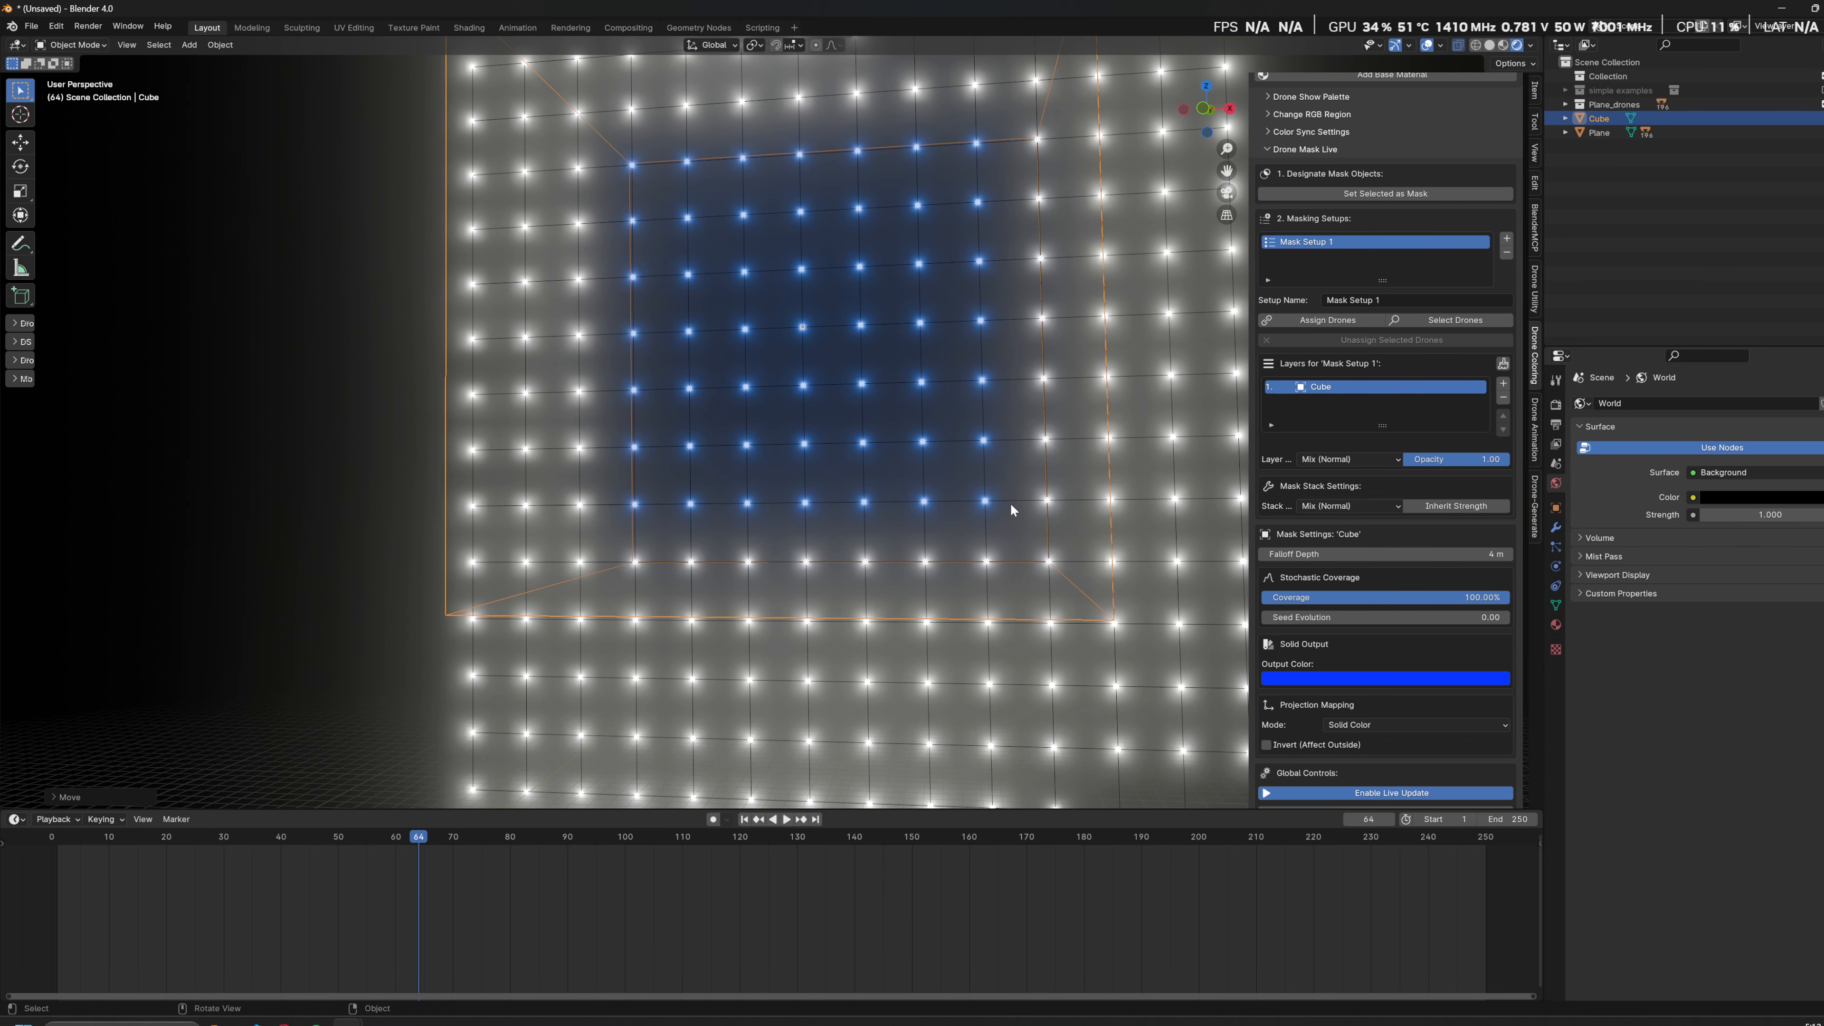
{"action": "scroll", "coordinate": [885, 498], "scroll_direction": "up", "scroll_amount": 5}
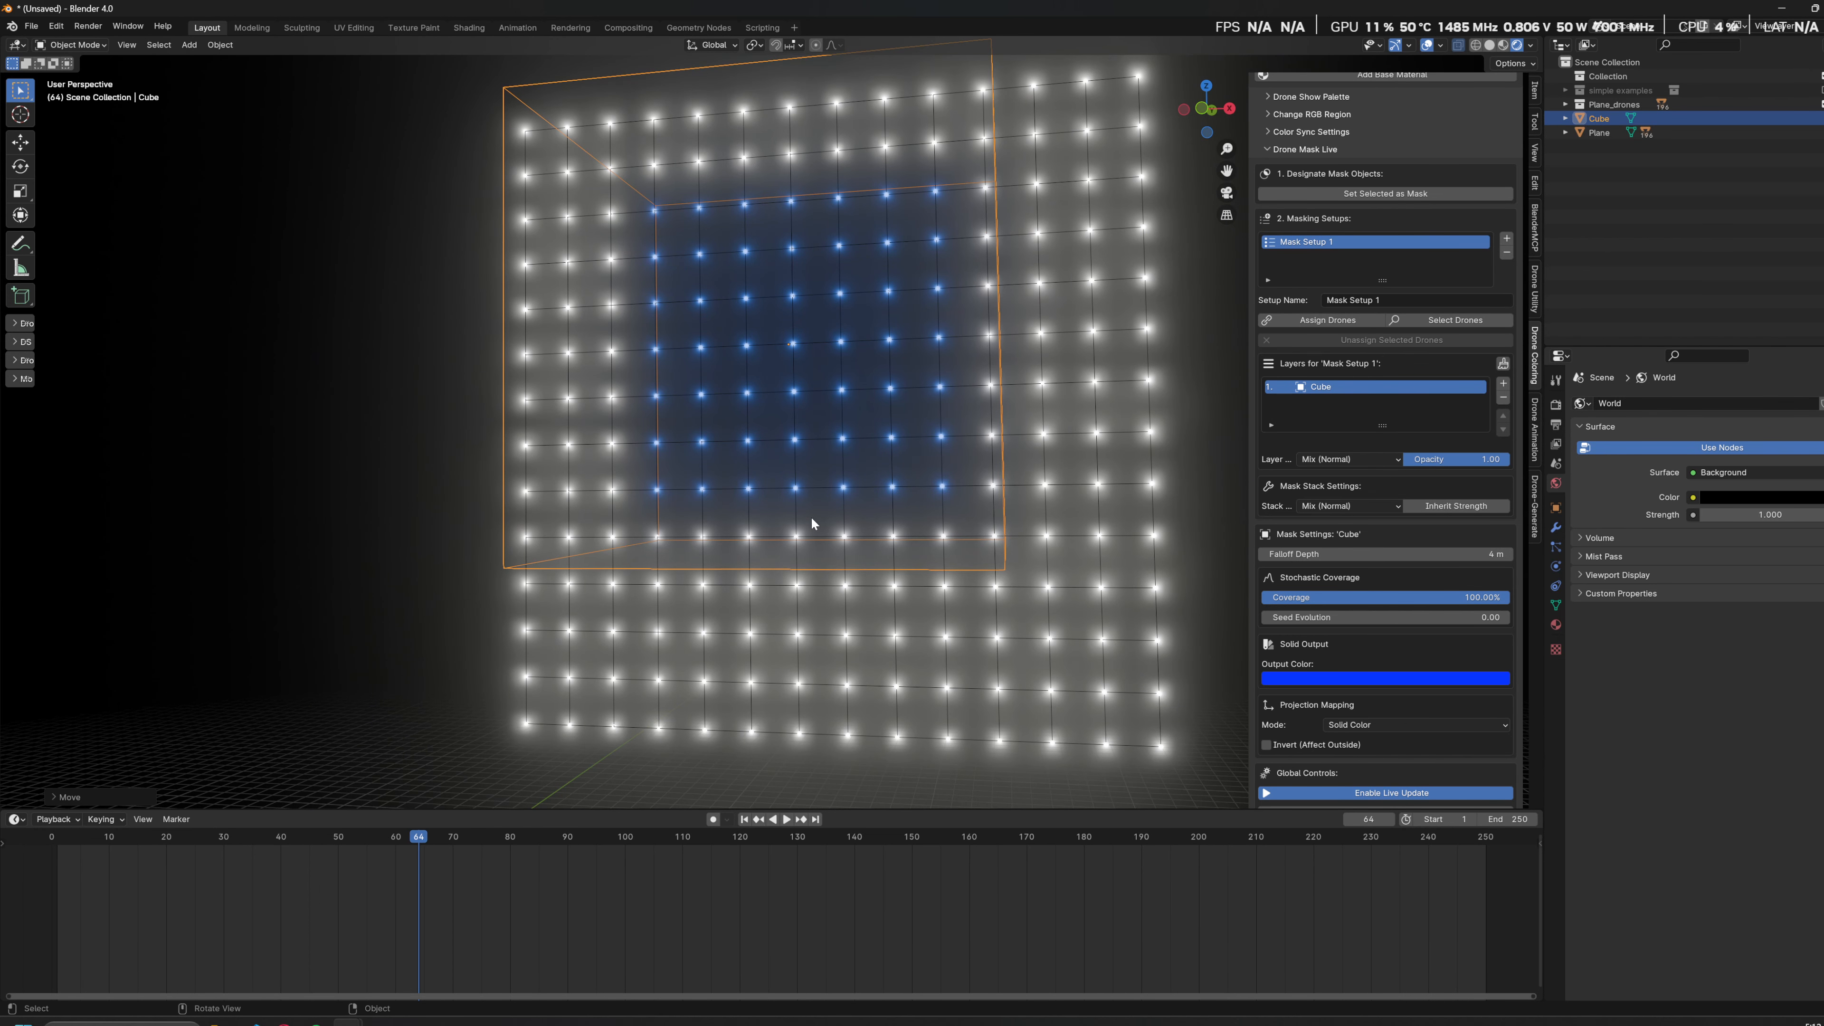
Step: Move the mask cube to the left side of the drone grid and keyframe it at frame 0
{"action": "key", "text": "g"}
{"action": "left_click", "coordinate": [634, 499]}
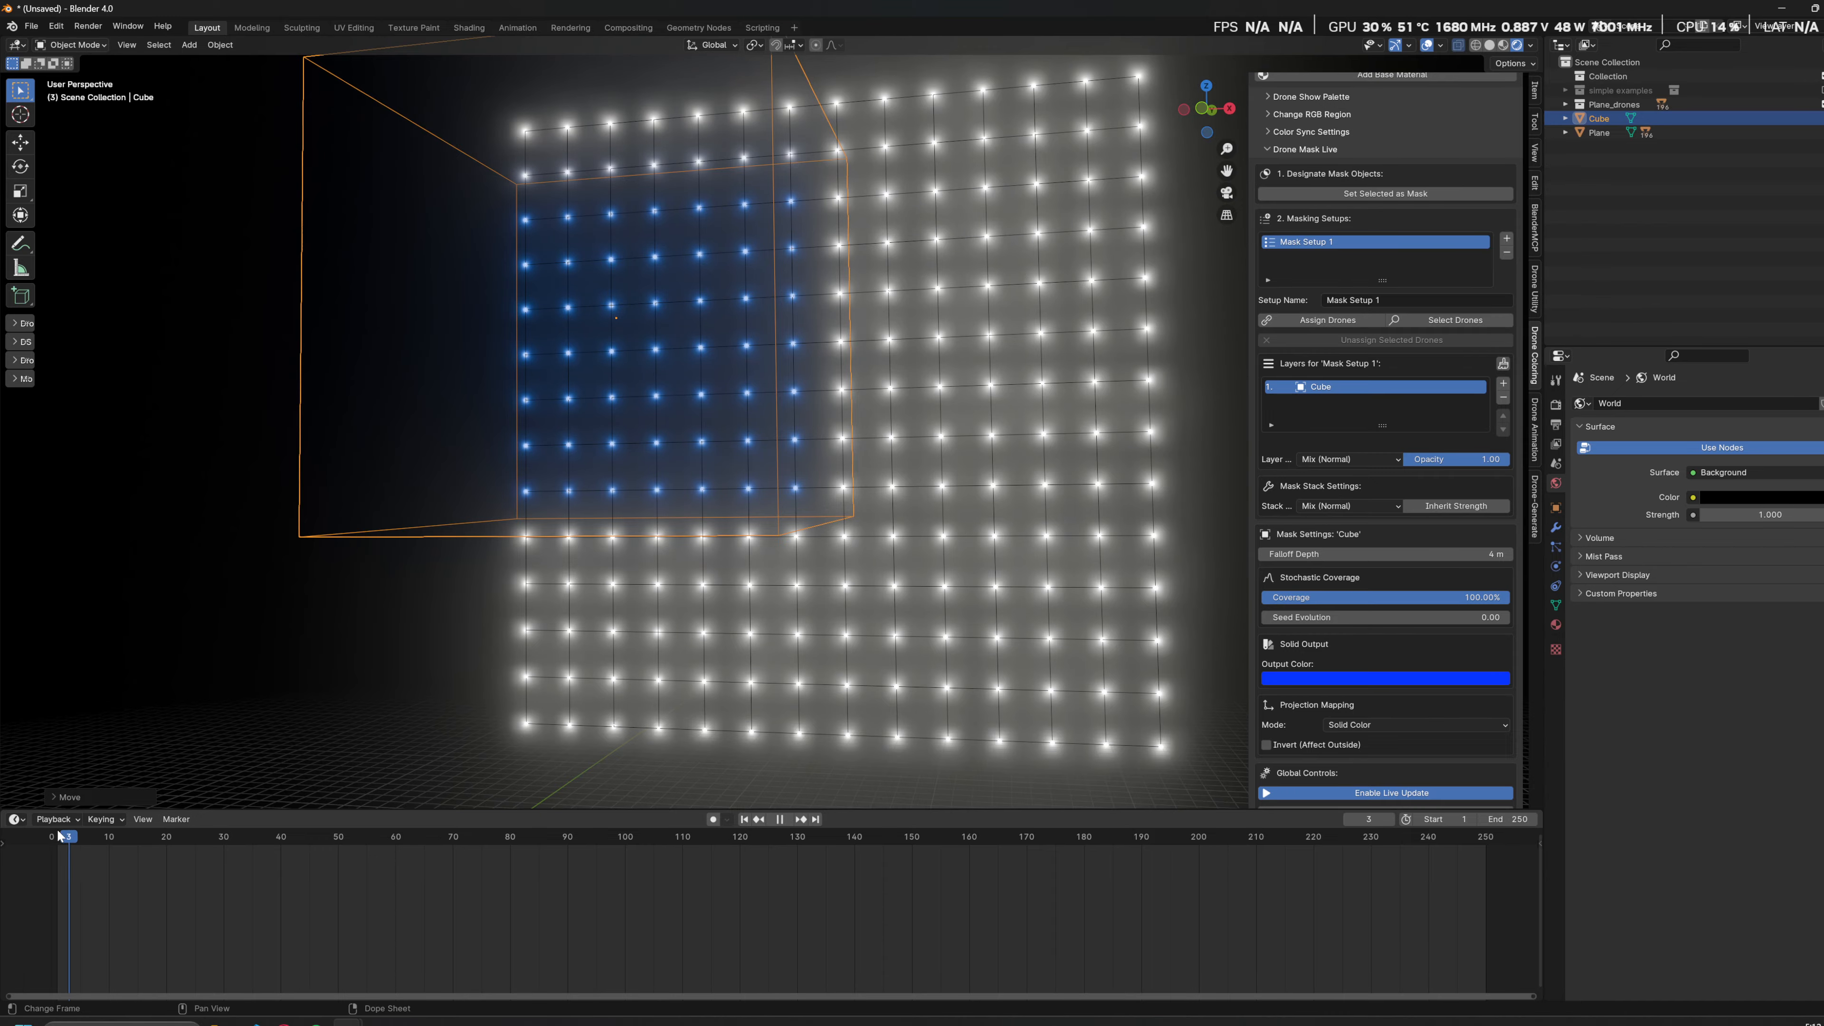
{"action": "right_click", "coordinate": [571, 561]}
{"action": "left_click", "coordinate": [408, 620]}
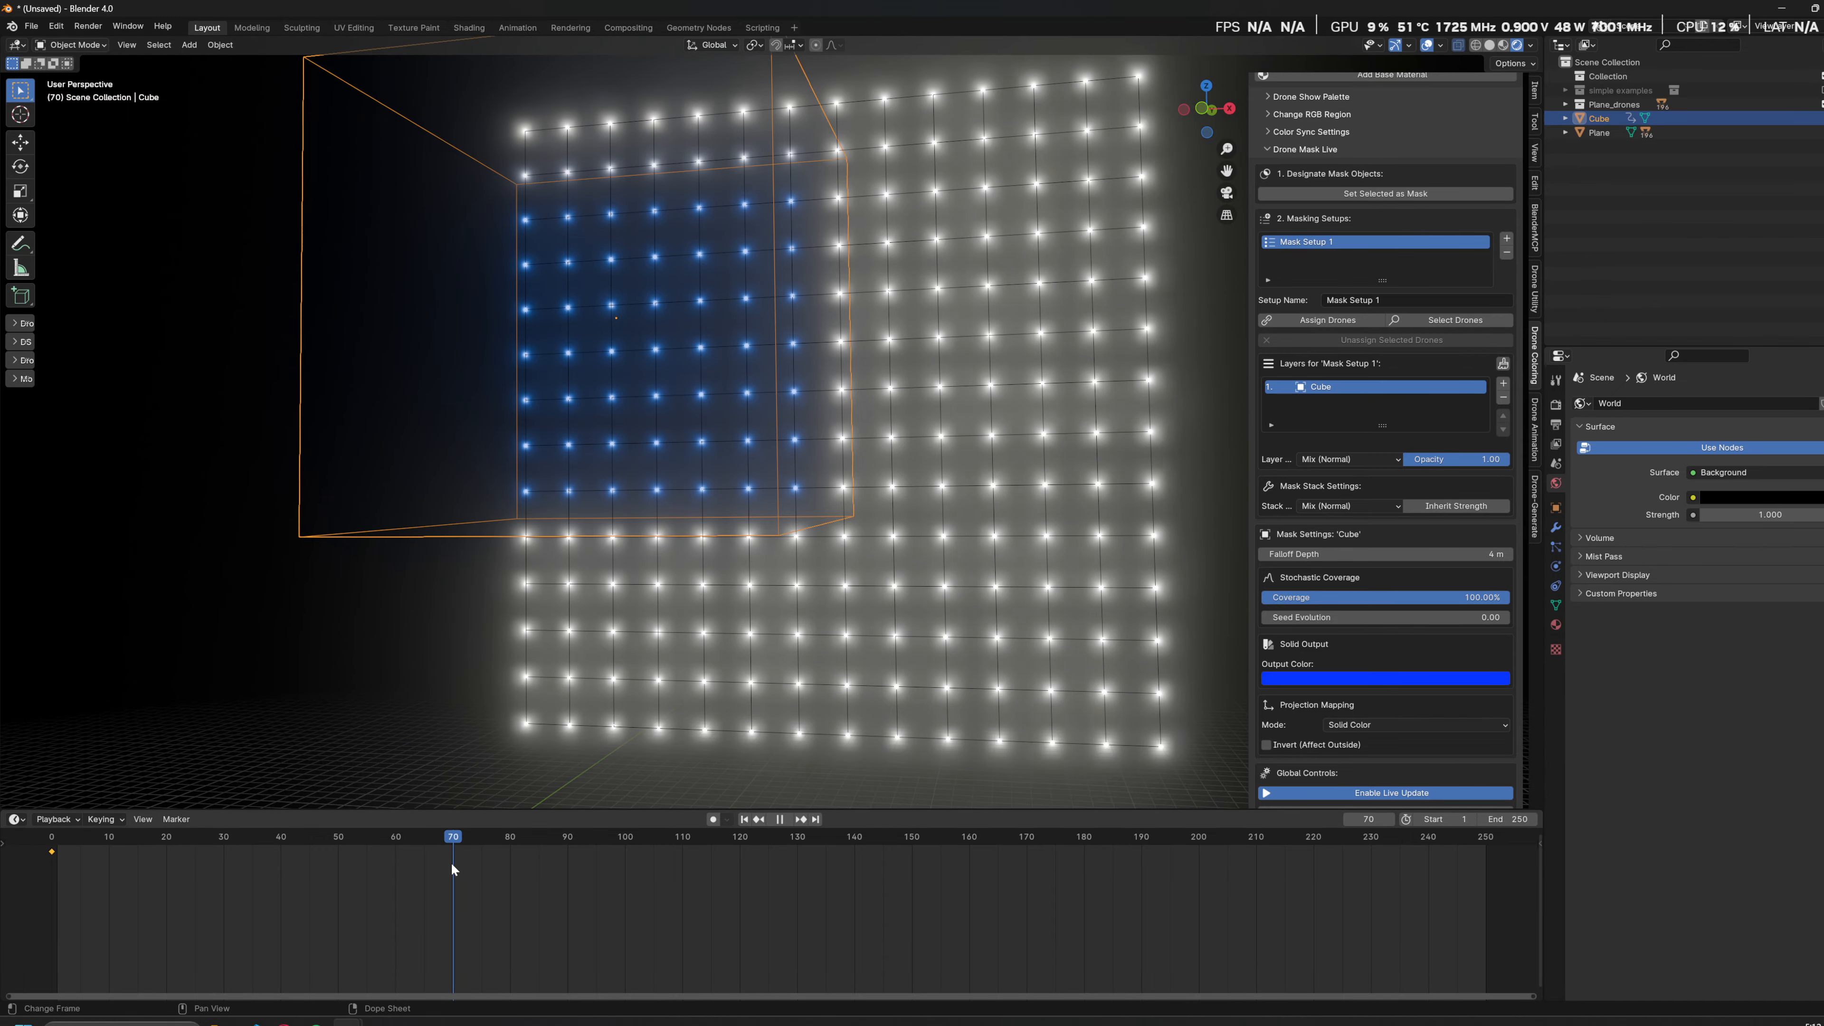
Step: At frame 70, move the mask cube along X to the grid's right side and insert a keyframe
{"action": "key", "text": "space"}
{"action": "middle_click_drag", "start_coordinate": [928, 566], "coordinate": [824, 551], "text": "shift"}
{"action": "key", "text": "g"}
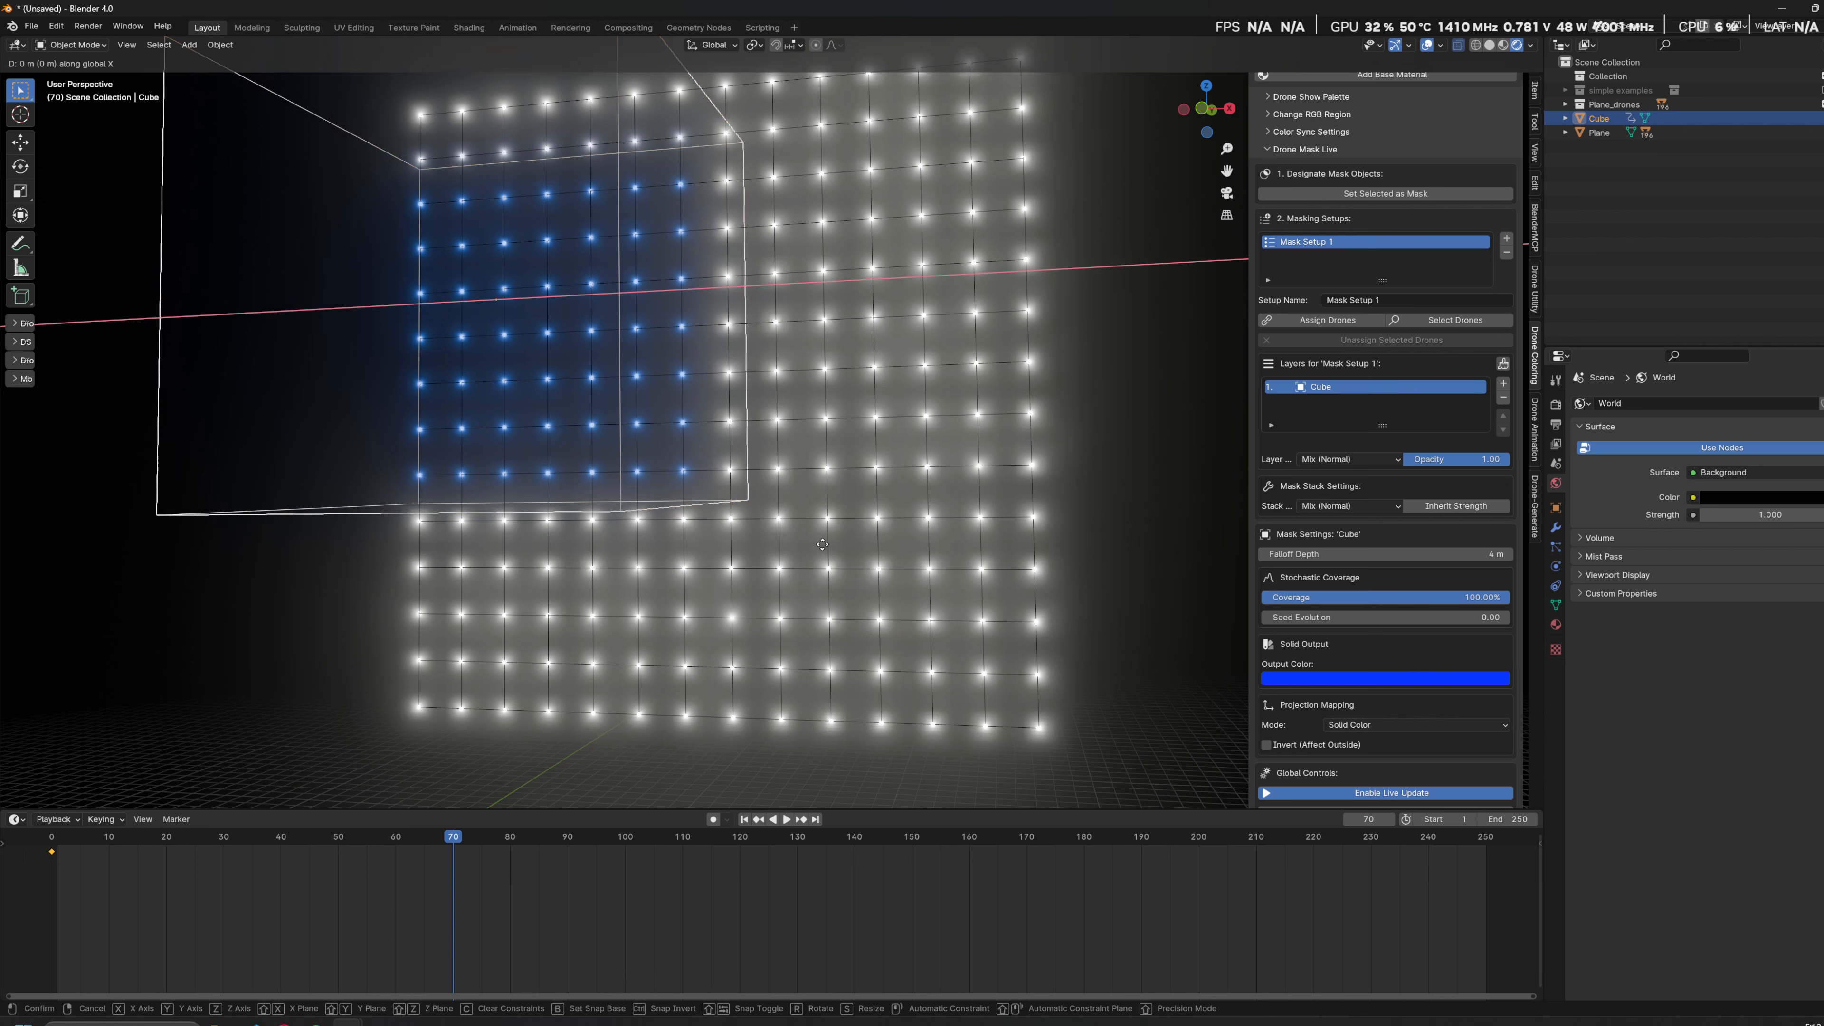
{"action": "left_click", "coordinate": [1153, 578]}
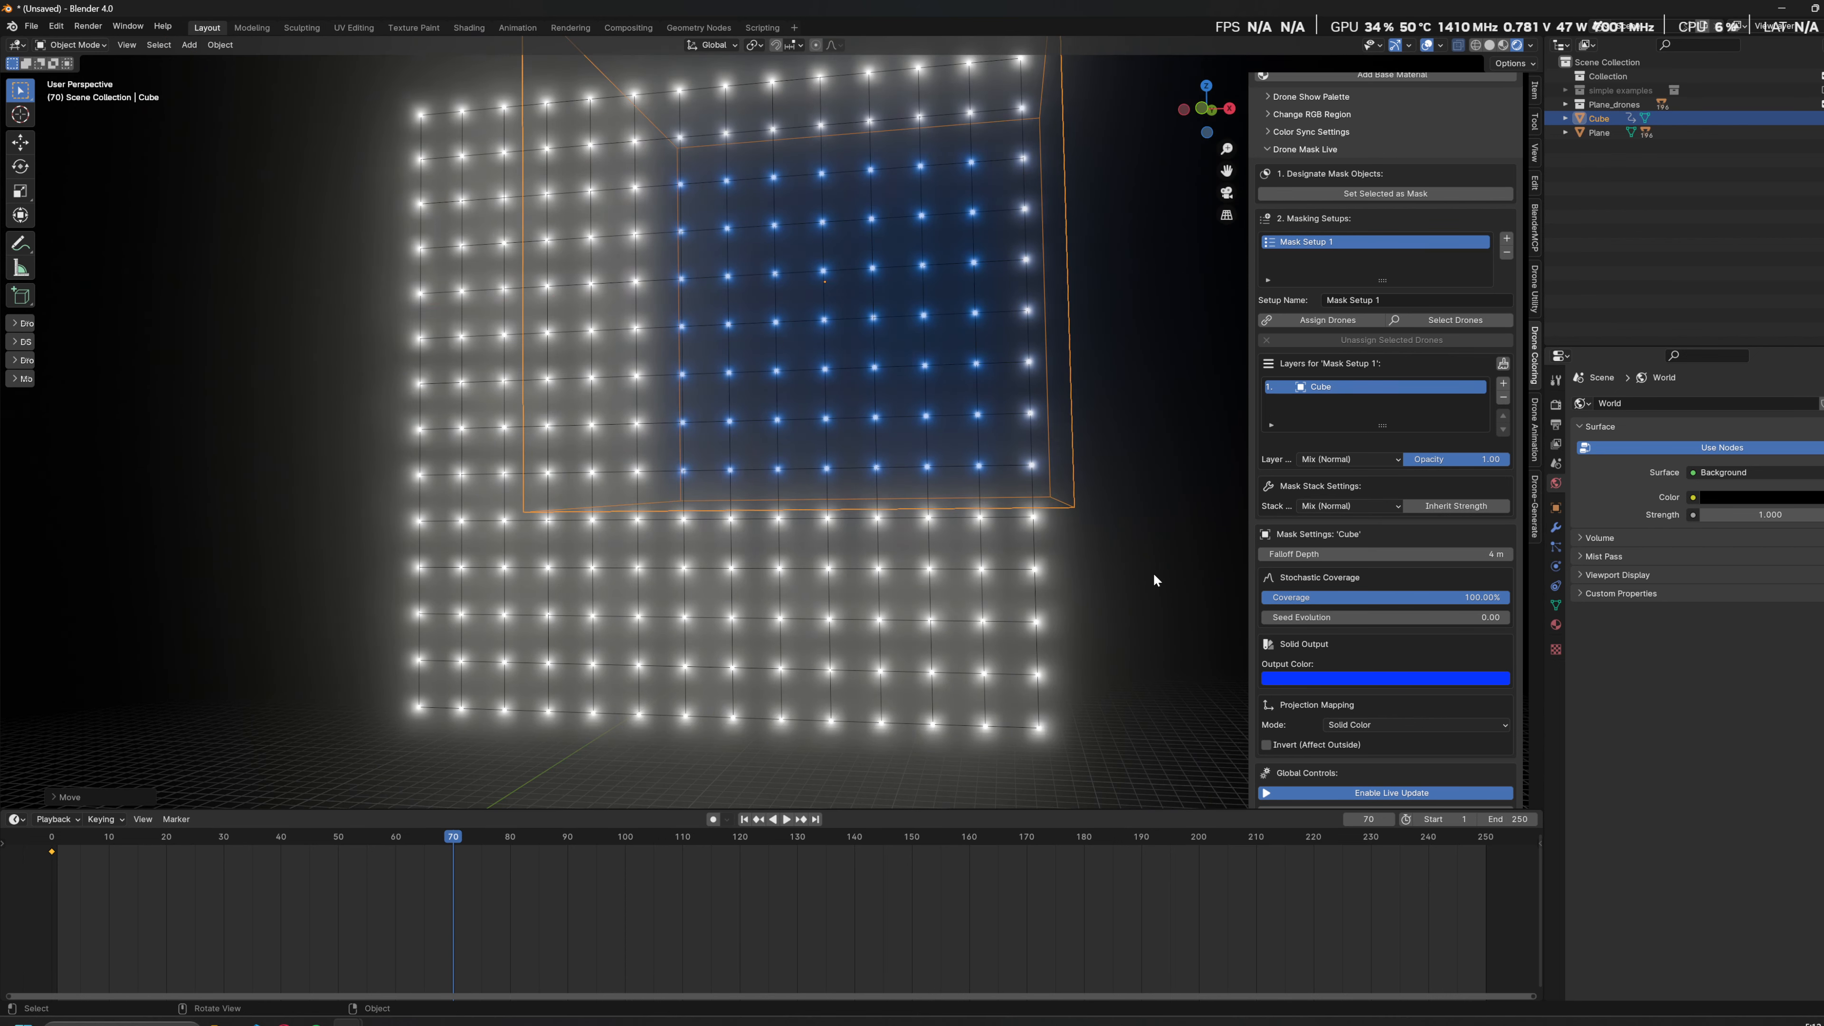
{"action": "key", "text": "i"}
{"action": "left_click", "coordinate": [1041, 560]}
Step: Play and scrub the cube animation between frames 0 and 70 to check how the drone colors follow the mask
{"action": "left_click_drag", "start_coordinate": [445, 831], "coordinate": [51, 841]}
{"action": "key", "text": "space"}
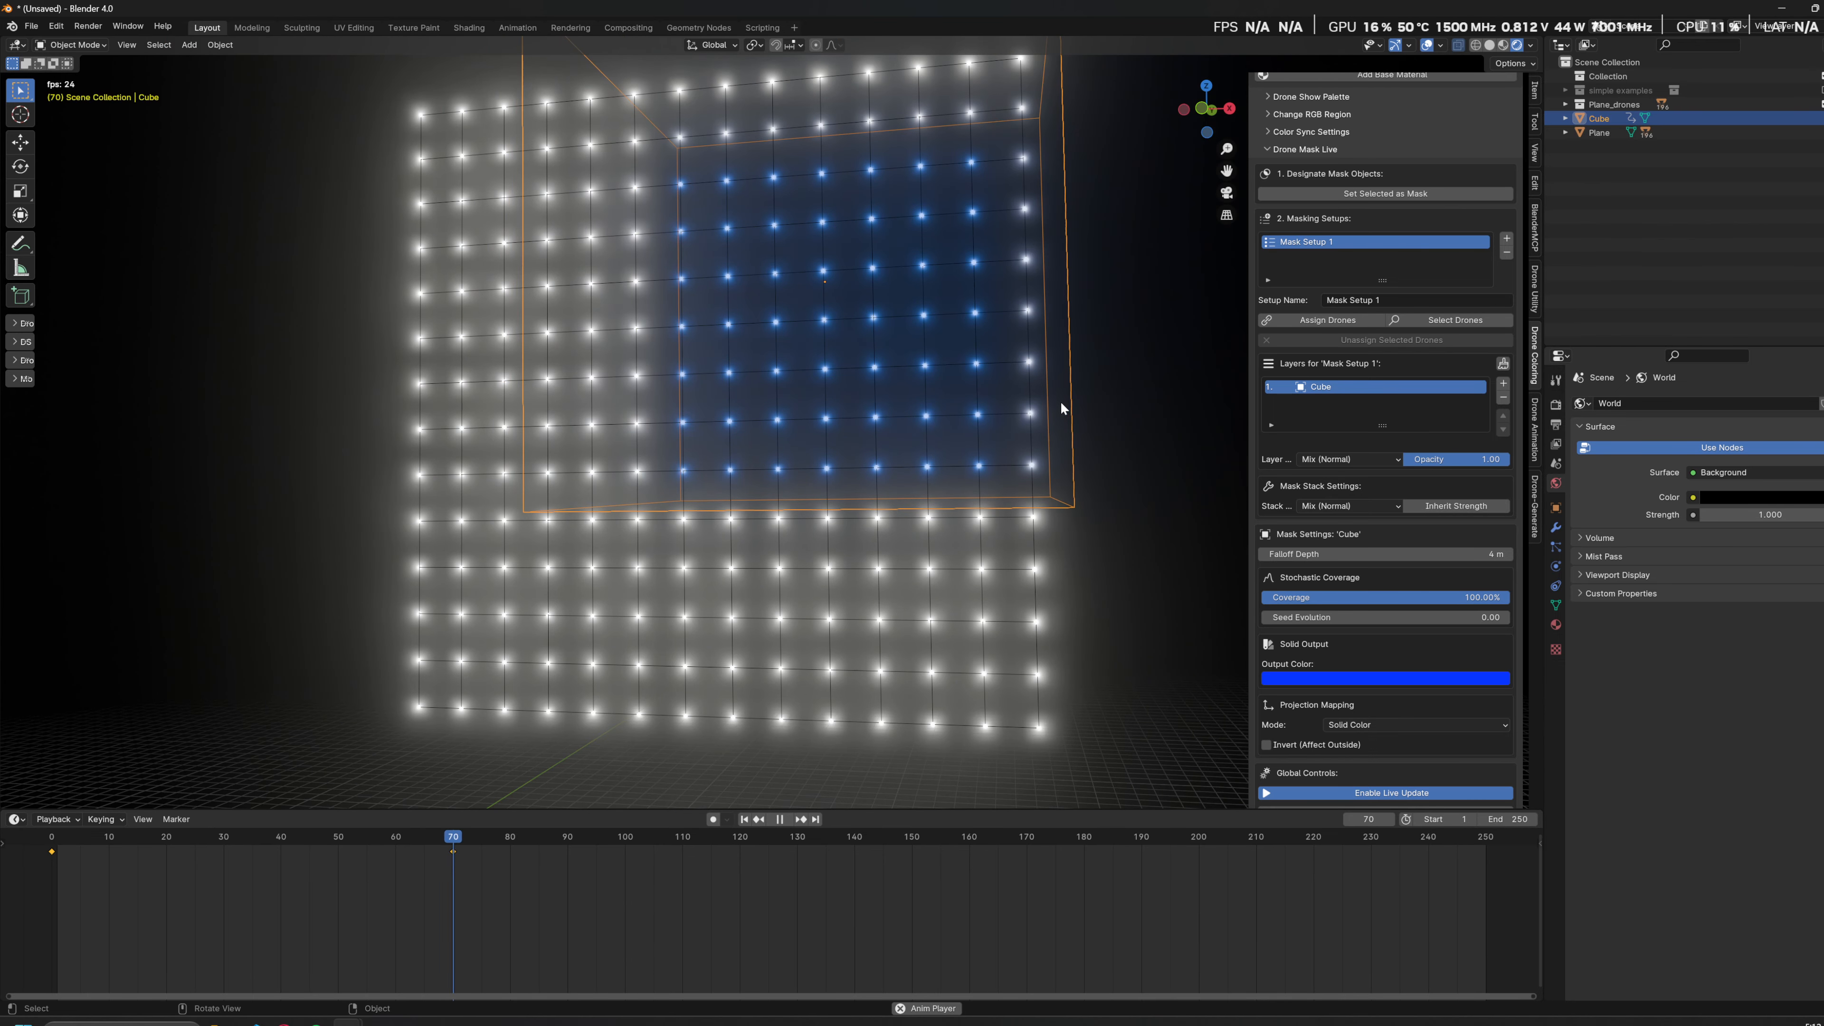
{"action": "left_click_drag", "start_coordinate": [460, 835], "coordinate": [57, 841]}
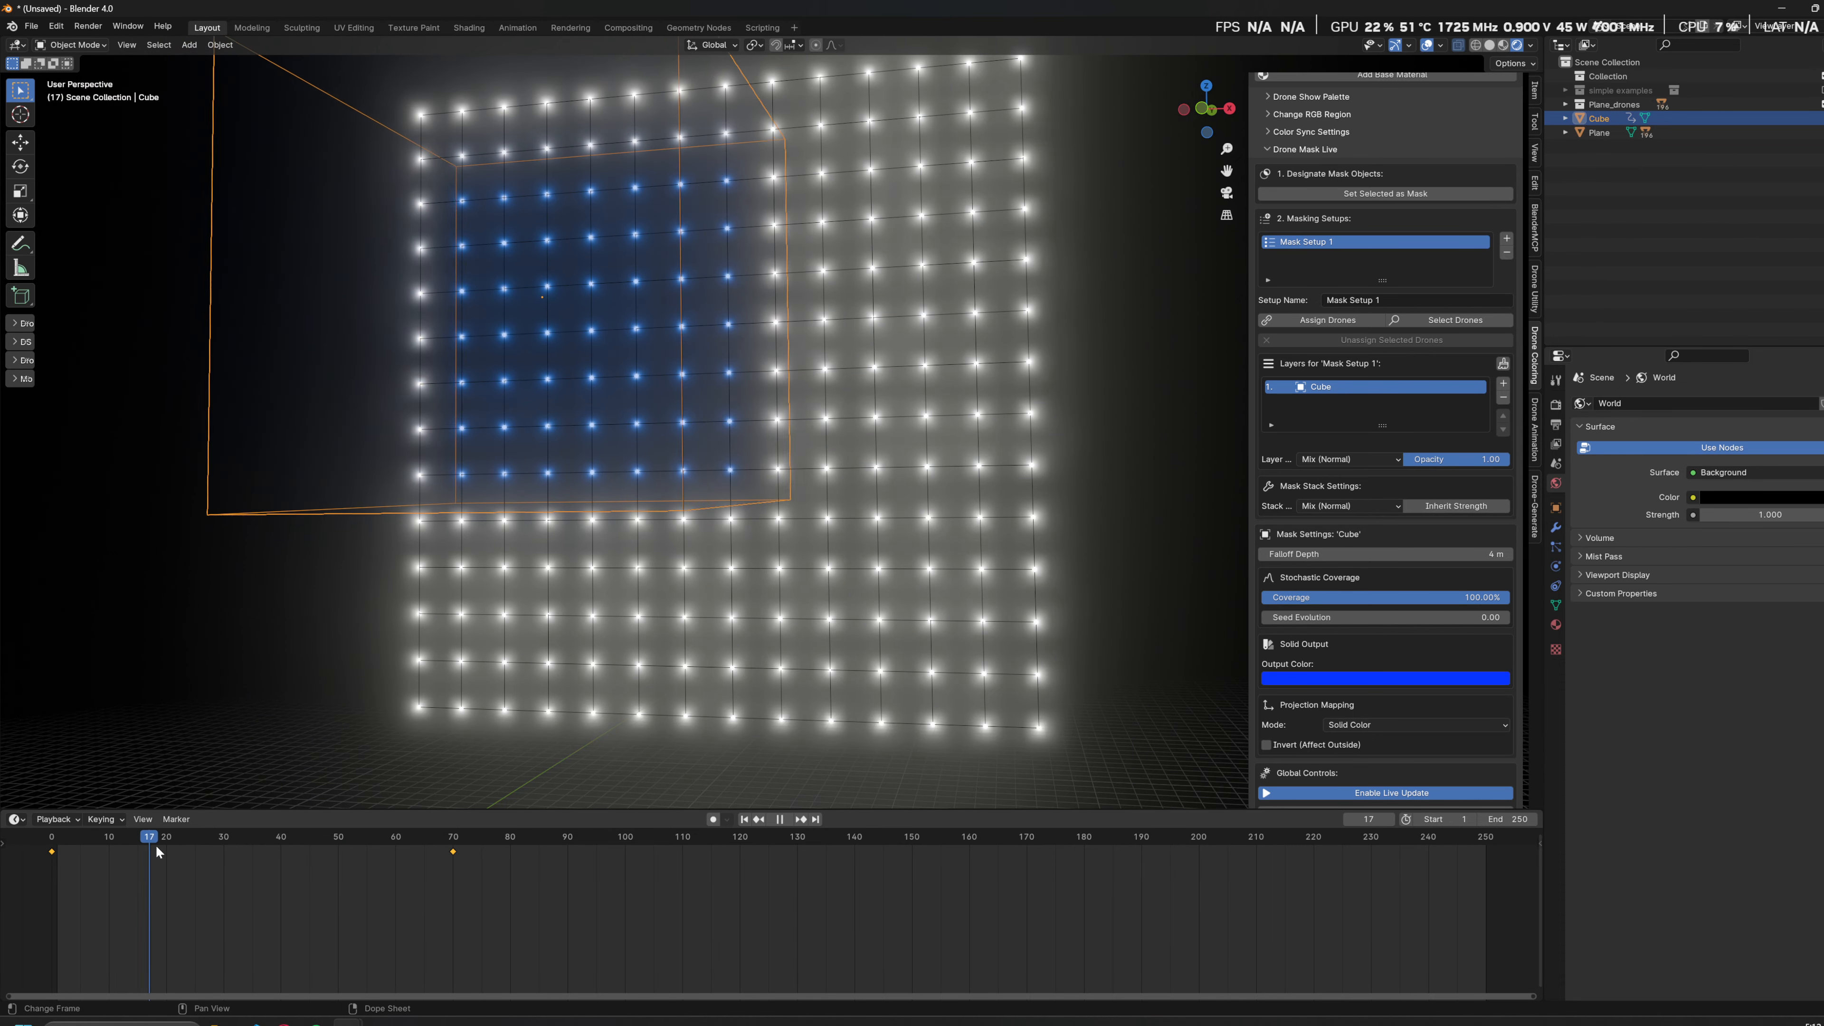
{"action": "left_click", "coordinate": [113, 855]}
{"action": "left_click_drag", "start_coordinate": [113, 855], "coordinate": [24, 854]}
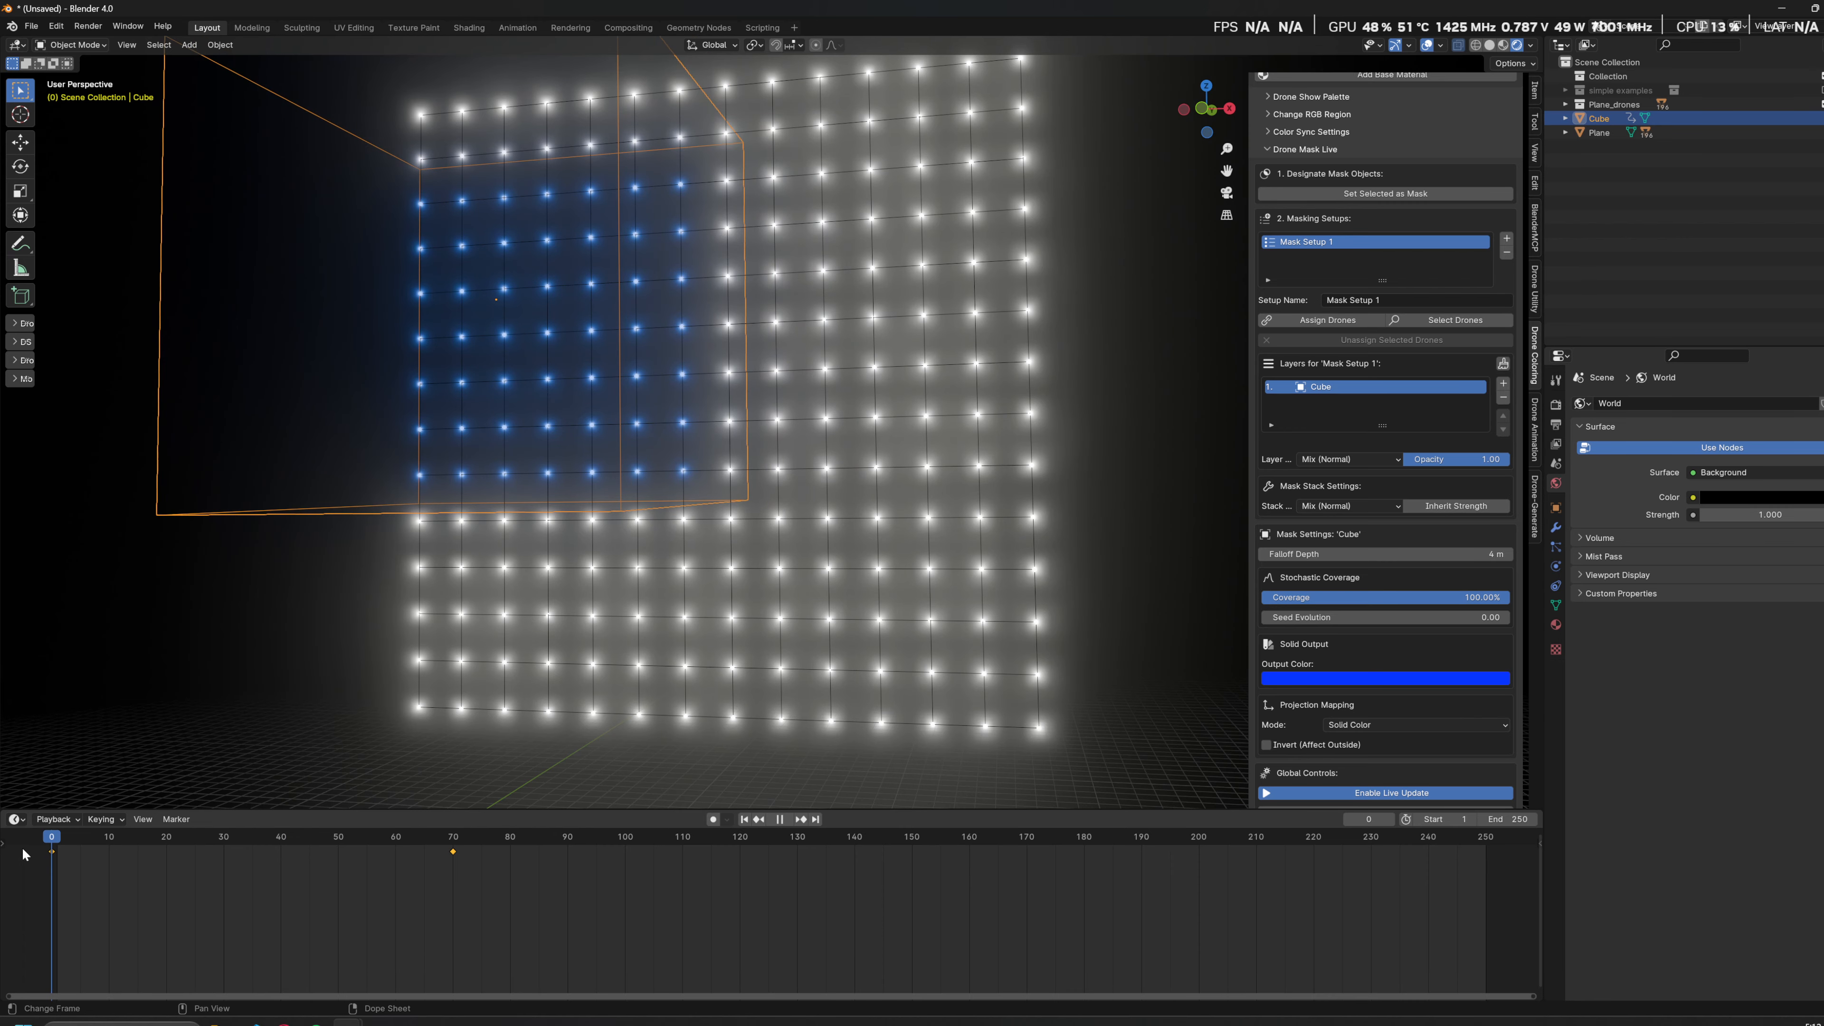
Step: Speed up the cube's motion by moving its frame 70 keyframe to frame 12
{"action": "key", "text": "Right"}
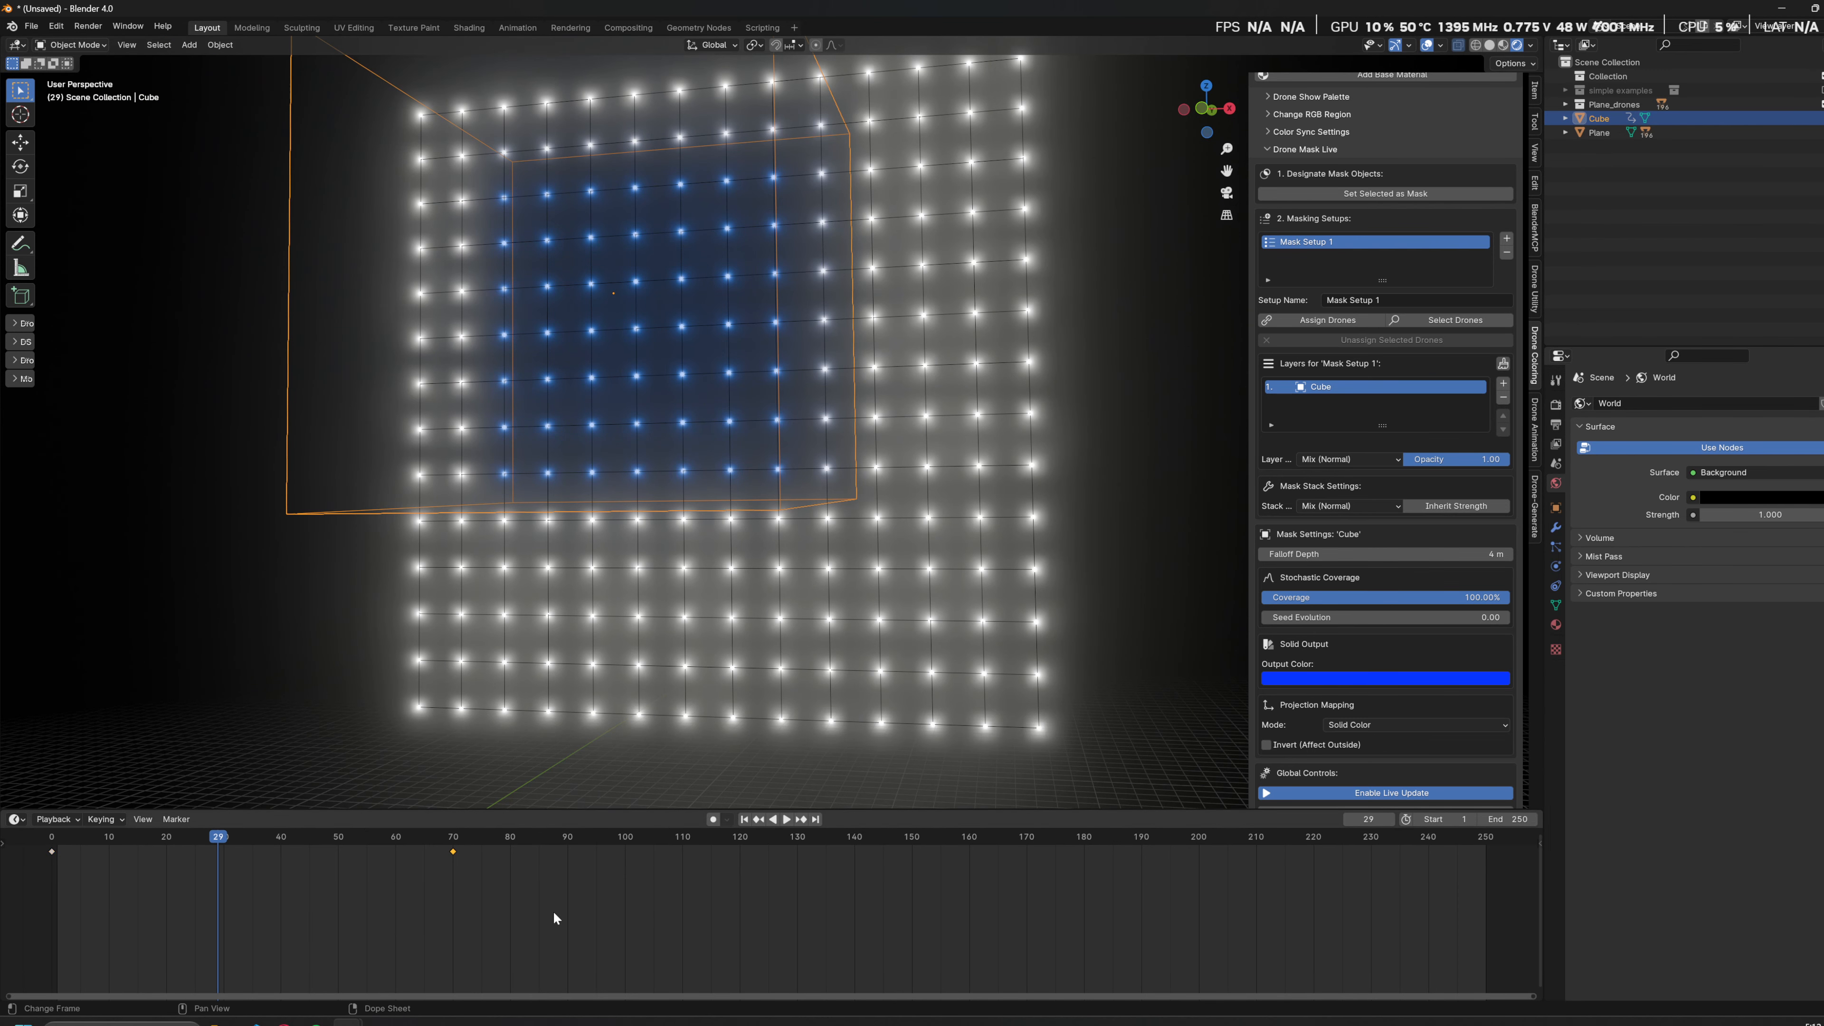
{"action": "key", "text": "g"}
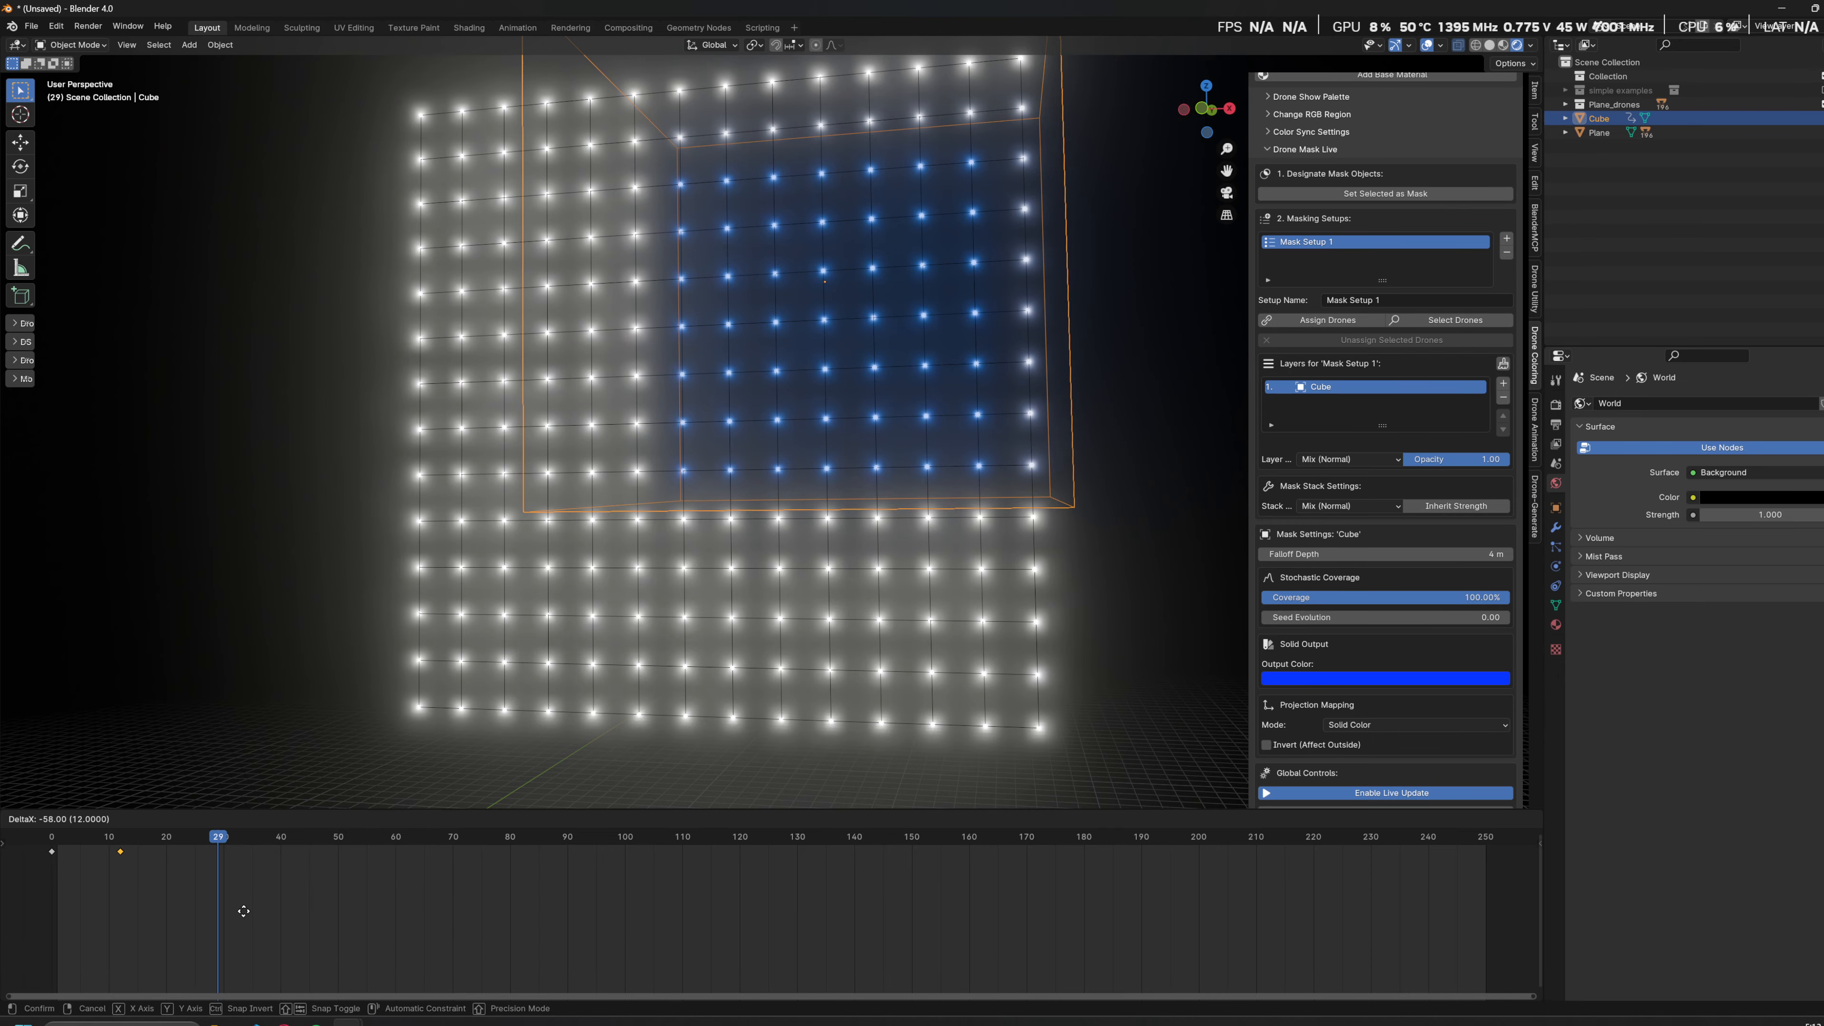
{"action": "left_click", "coordinate": [243, 911]}
Step: Replay the shortened cube animation from frame 0 and examine the mask's color transition across the drones
{"action": "left_click", "coordinate": [55, 840]}
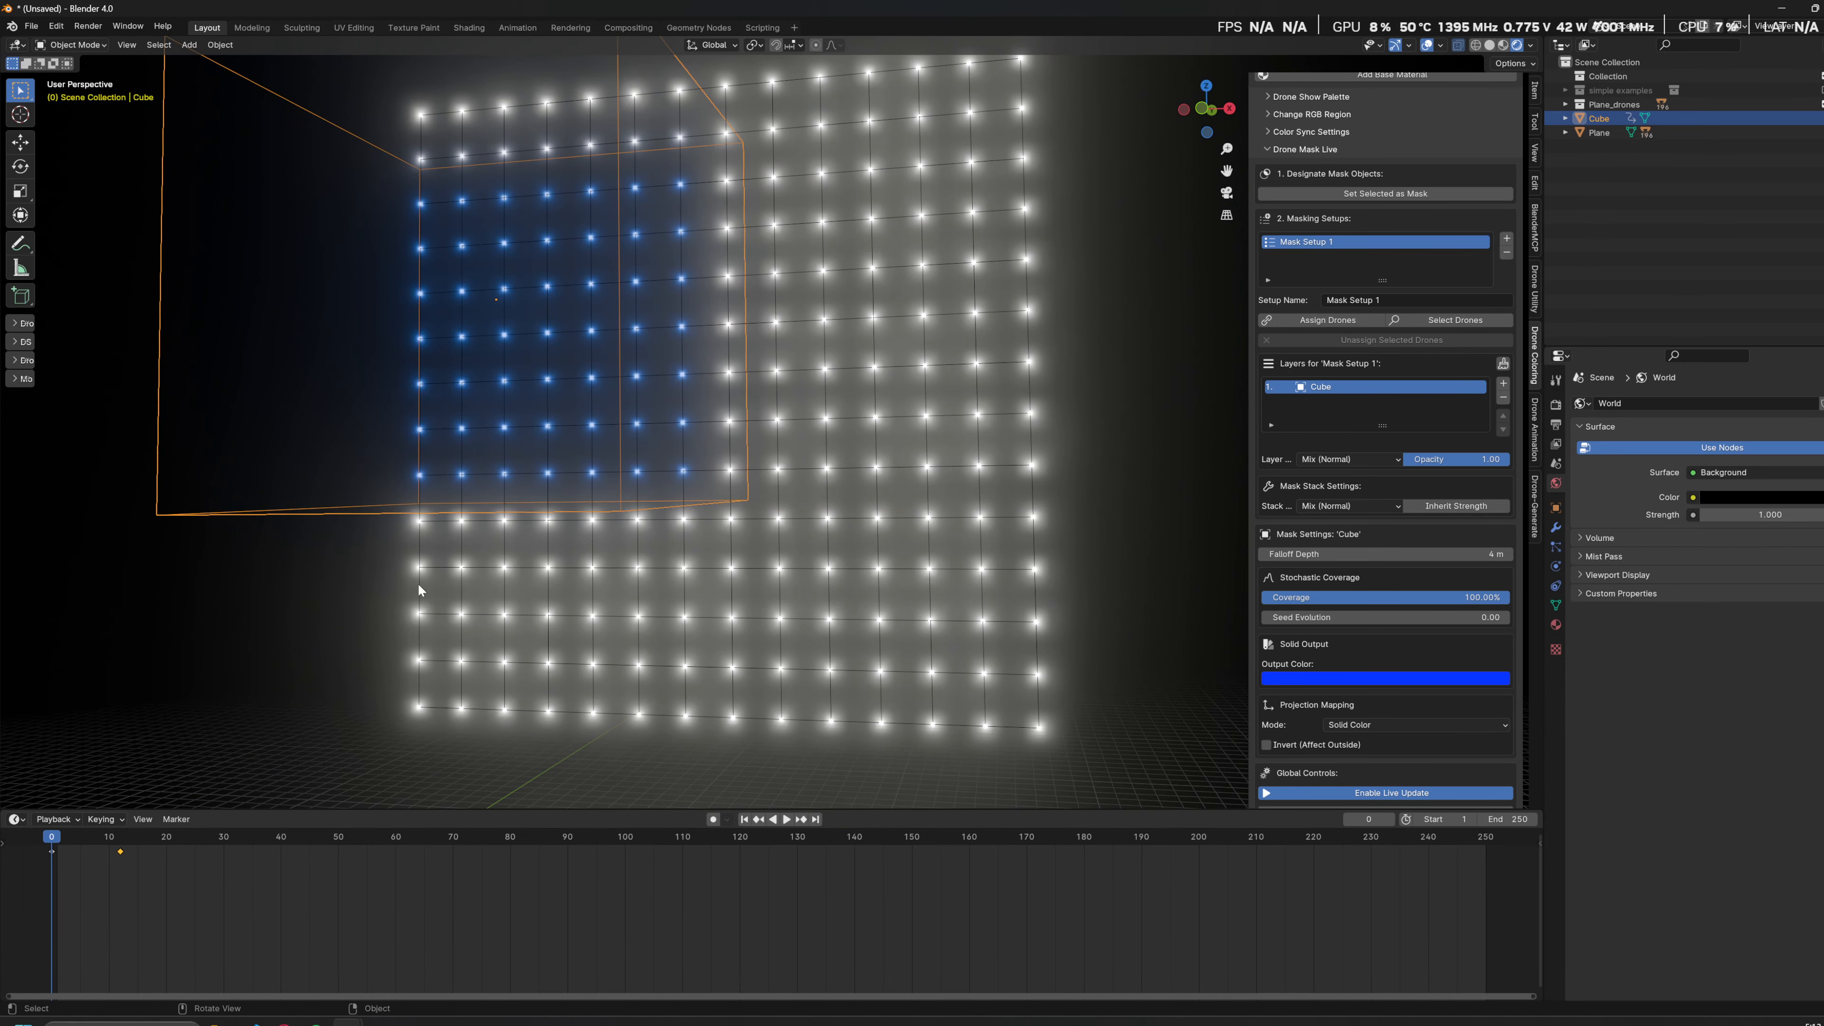
{"action": "key", "text": "space"}
{"action": "left_click_drag", "start_coordinate": [58, 842], "coordinate": [64, 785]}
{"action": "middle_click_drag", "start_coordinate": [729, 523], "coordinate": [794, 529]}
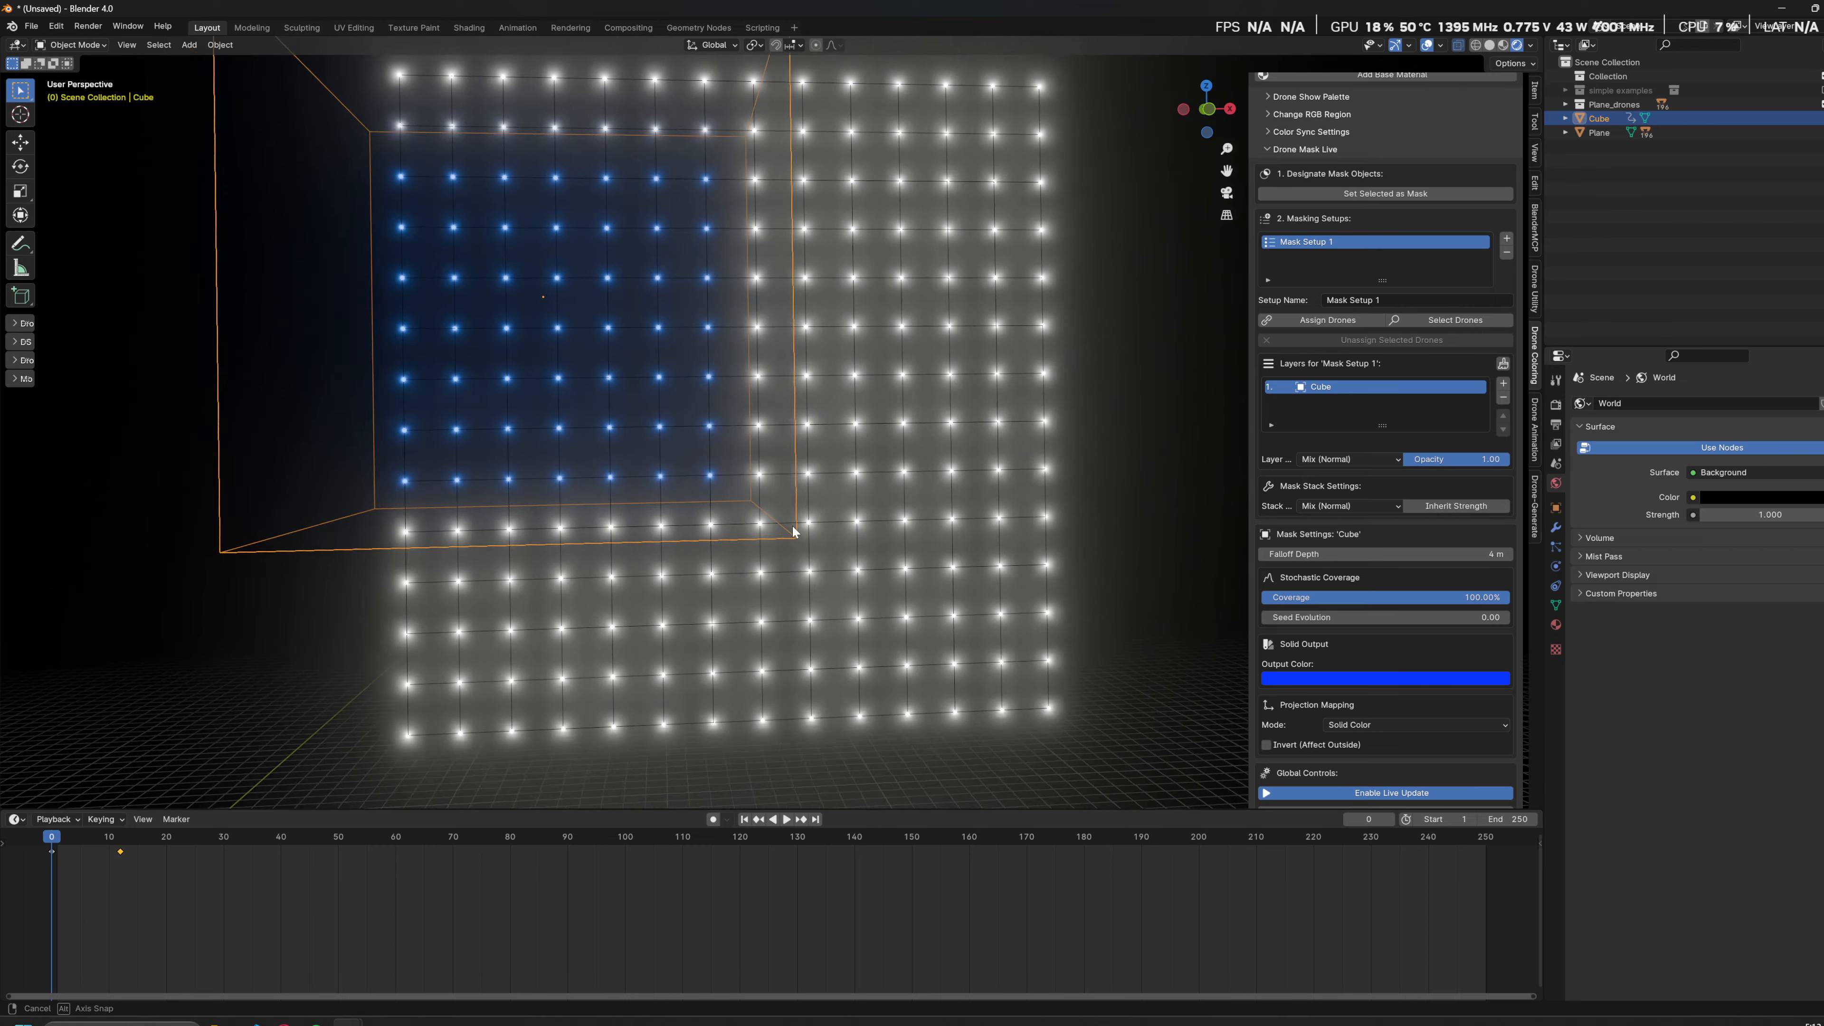
{"action": "scroll", "coordinate": [782, 525], "scroll_direction": "down", "scroll_amount": 1}
{"action": "key", "text": "space"}
{"action": "key", "text": "space"}
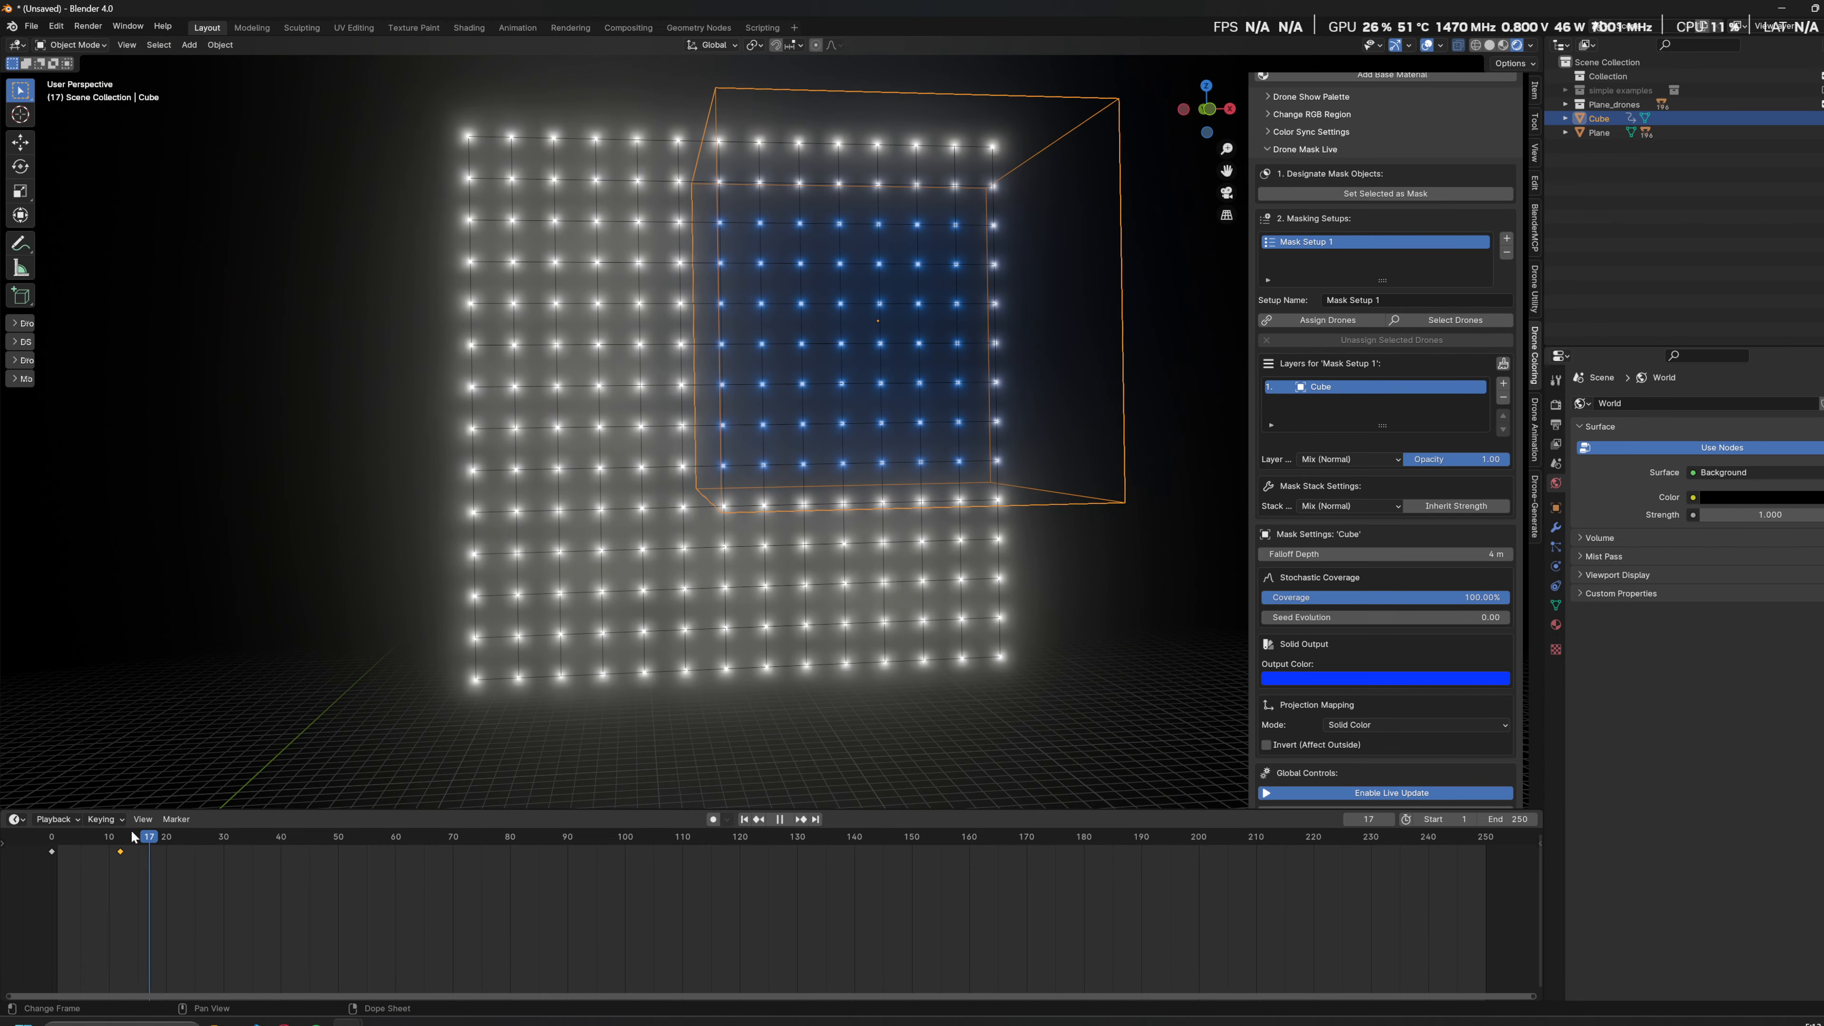
{"action": "key", "text": "space"}
{"action": "left_click_drag", "start_coordinate": [132, 832], "coordinate": [52, 837]}
{"action": "key", "text": "space"}
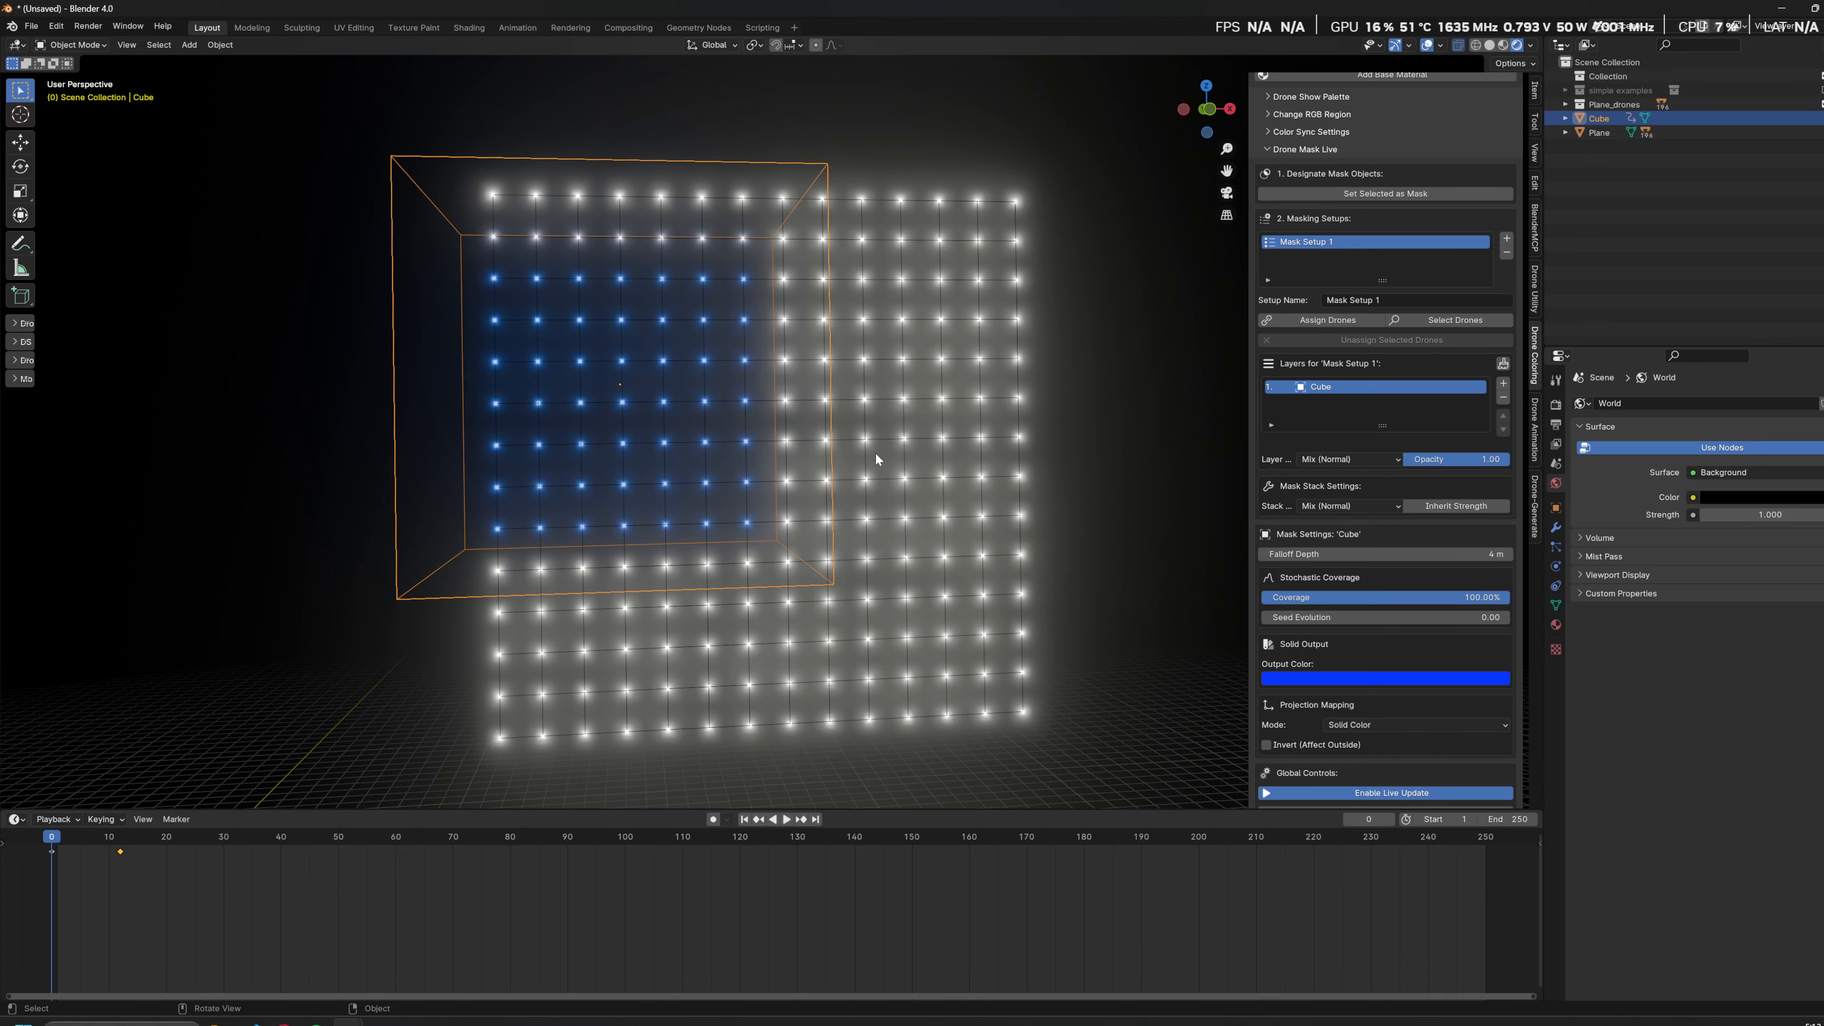
{"action": "key", "text": "g"}
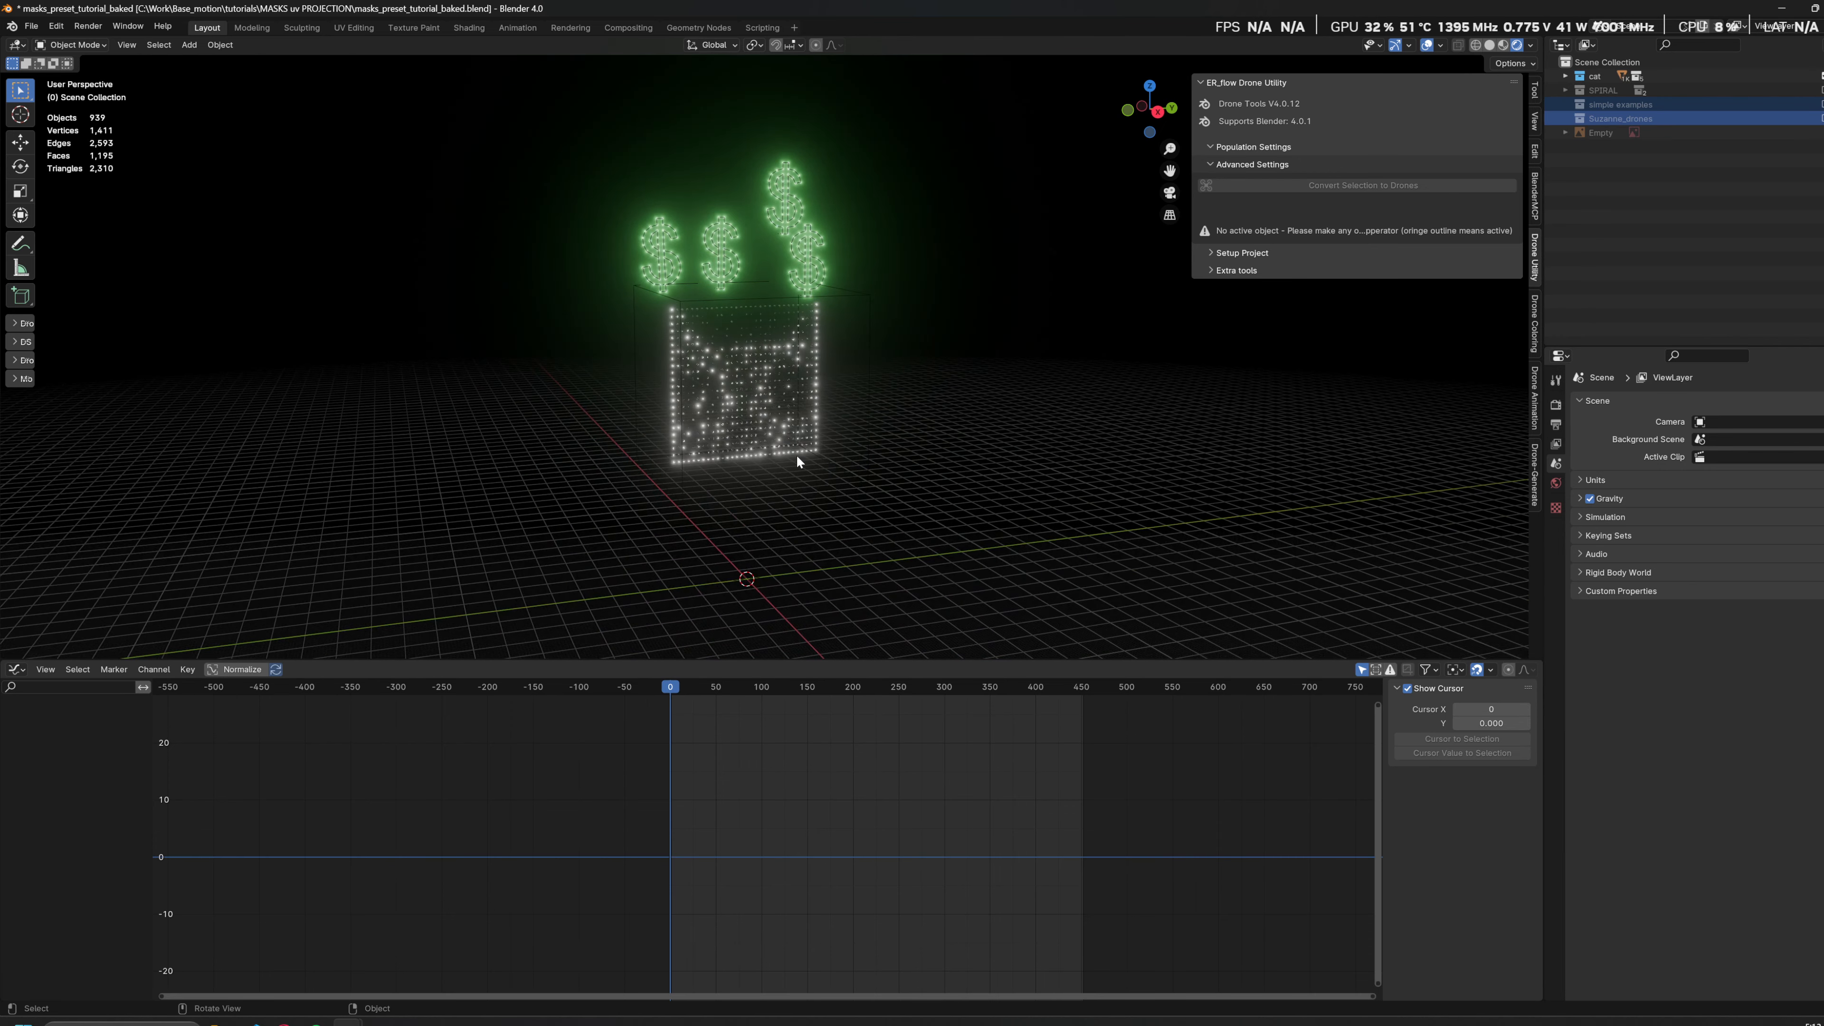
Step: Play the baked cat-face and dollar-sign animation from frame 0 and examine the drone colors as the dollar signs descend
{"action": "scroll", "coordinate": [852, 497], "scroll_direction": "up", "scroll_amount": 2}
{"action": "middle_click_drag", "start_coordinate": [854, 516], "coordinate": [950, 433], "text": "shift"}
{"action": "scroll", "coordinate": [949, 433], "scroll_direction": "up", "scroll_amount": 1}
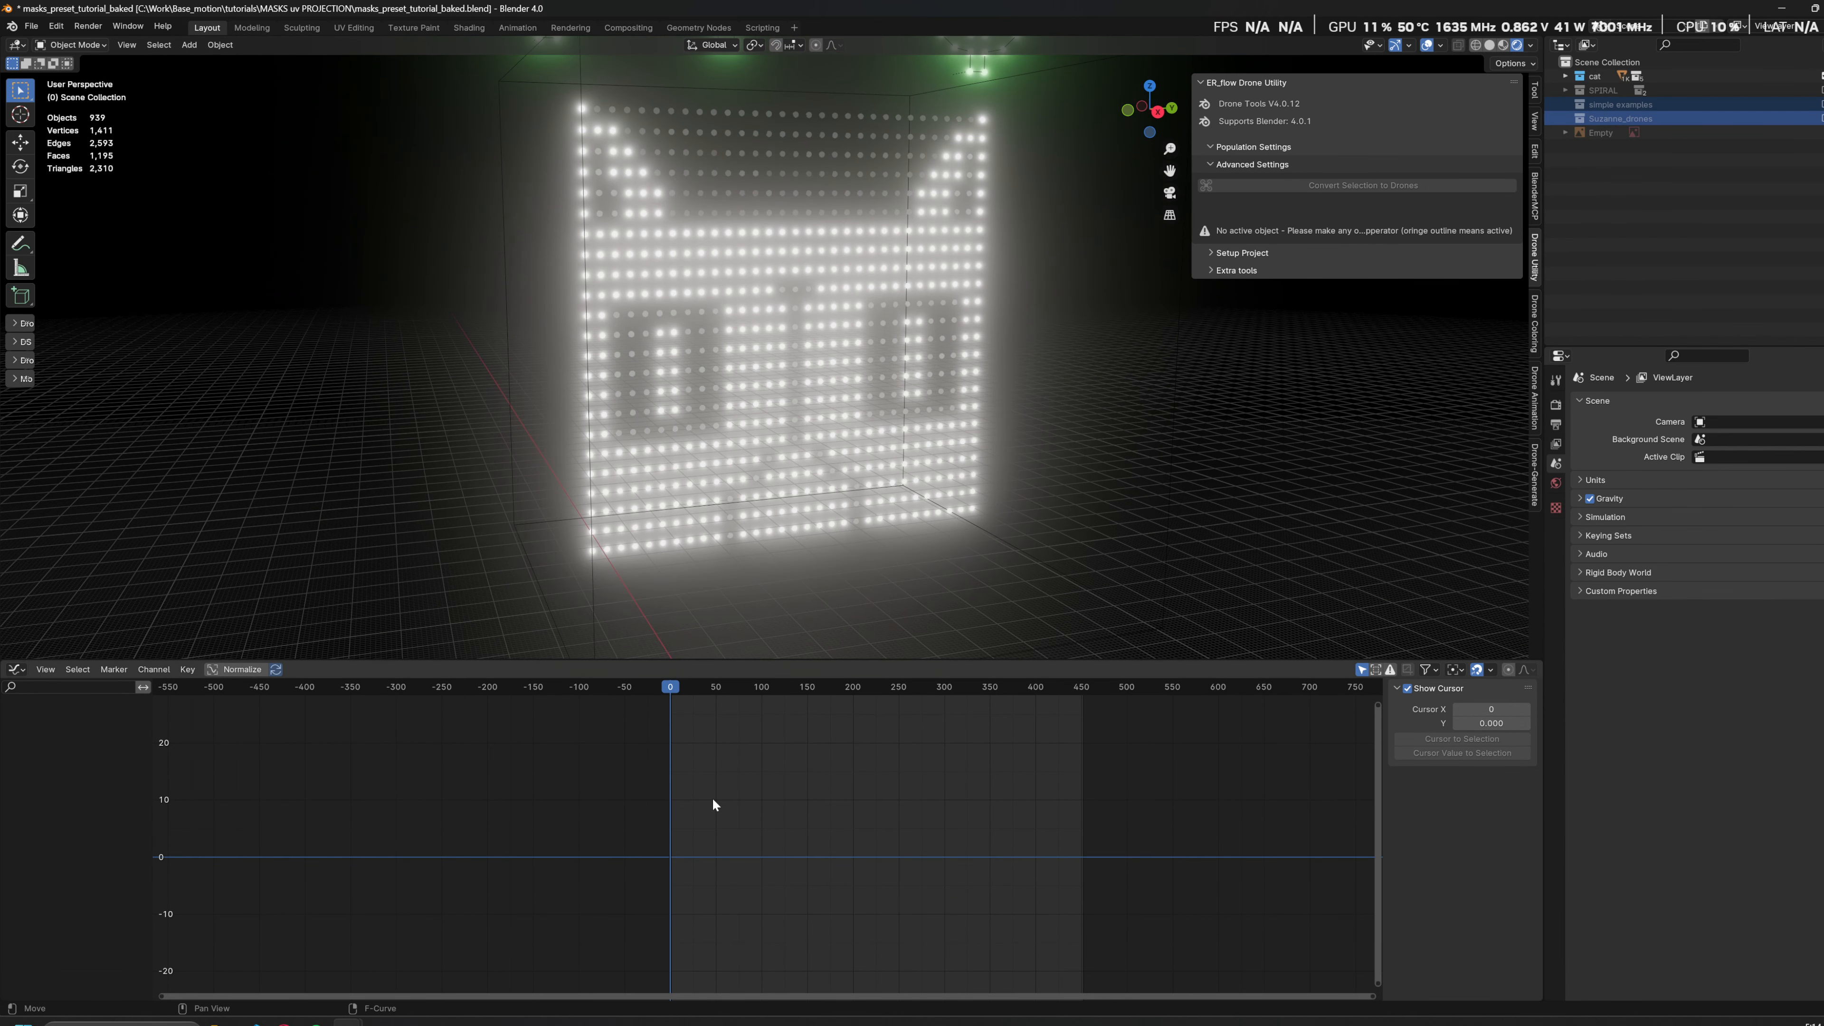
{"action": "scroll", "coordinate": [1010, 347], "scroll_direction": "down", "scroll_amount": 3}
{"action": "scroll", "coordinate": [1019, 389], "scroll_direction": "up", "scroll_amount": 4}
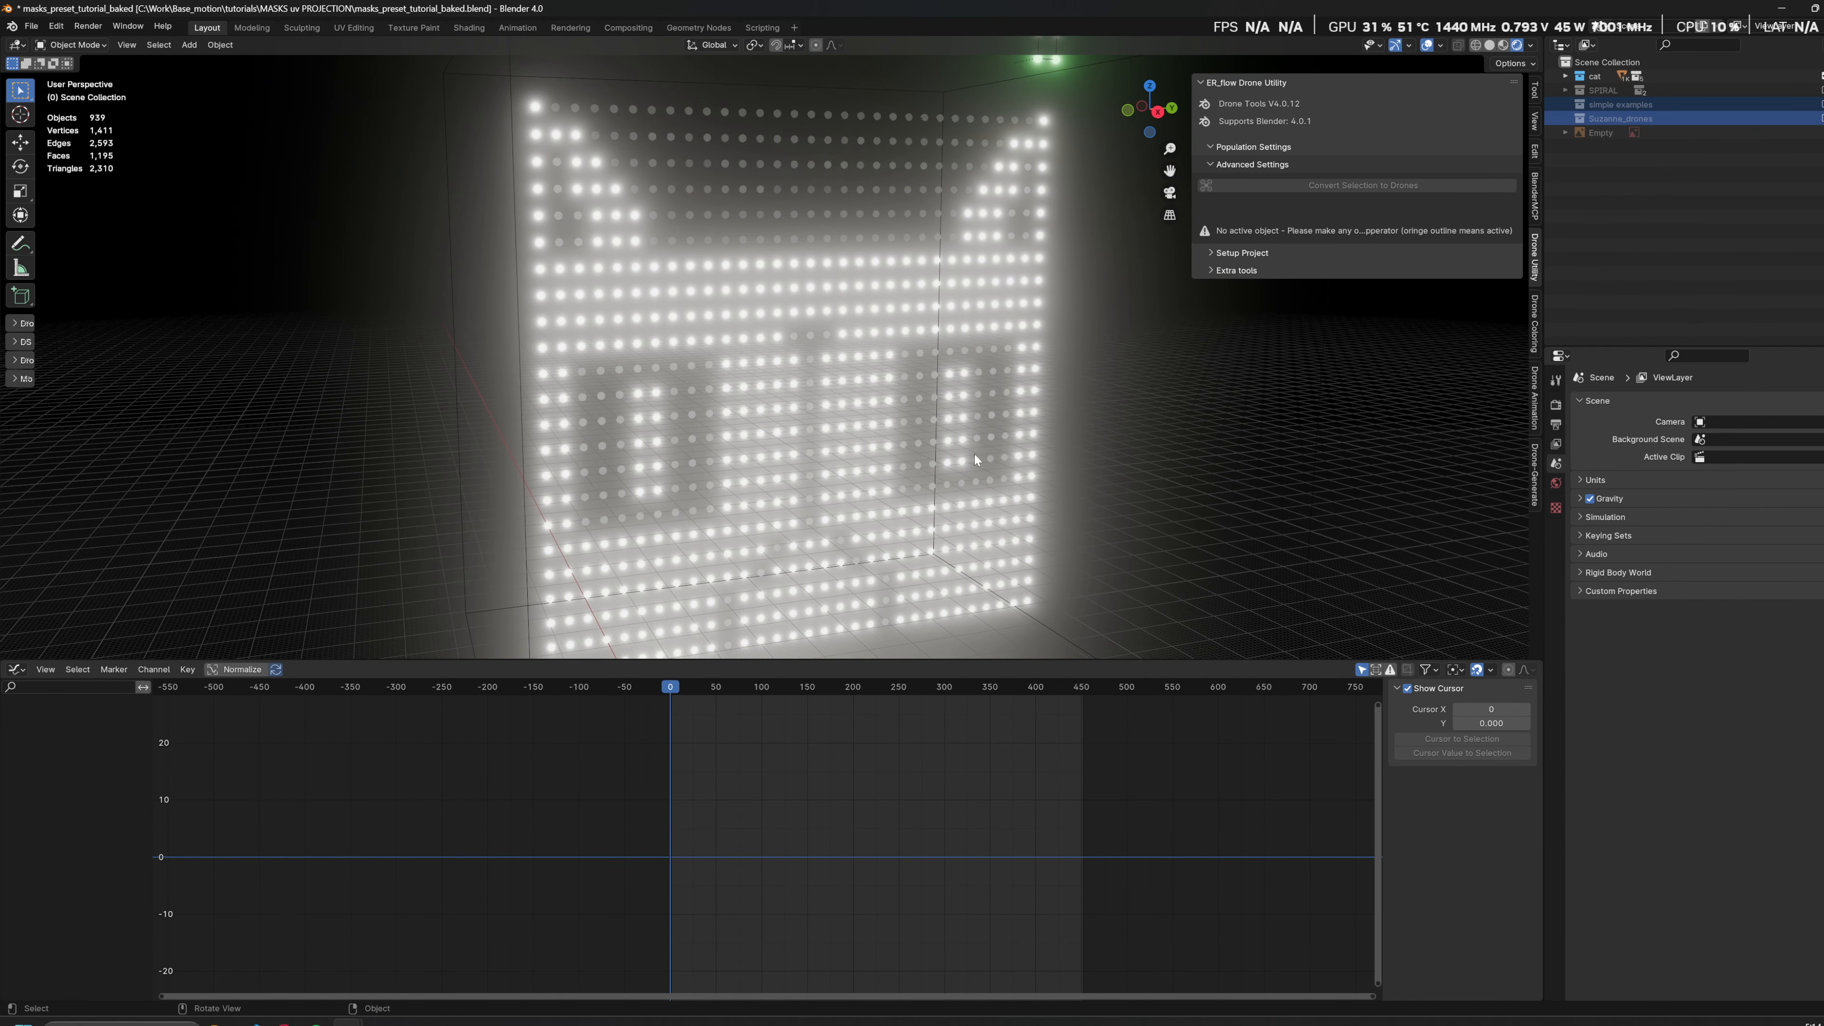
{"action": "middle_click_drag", "start_coordinate": [974, 454], "coordinate": [902, 435]}
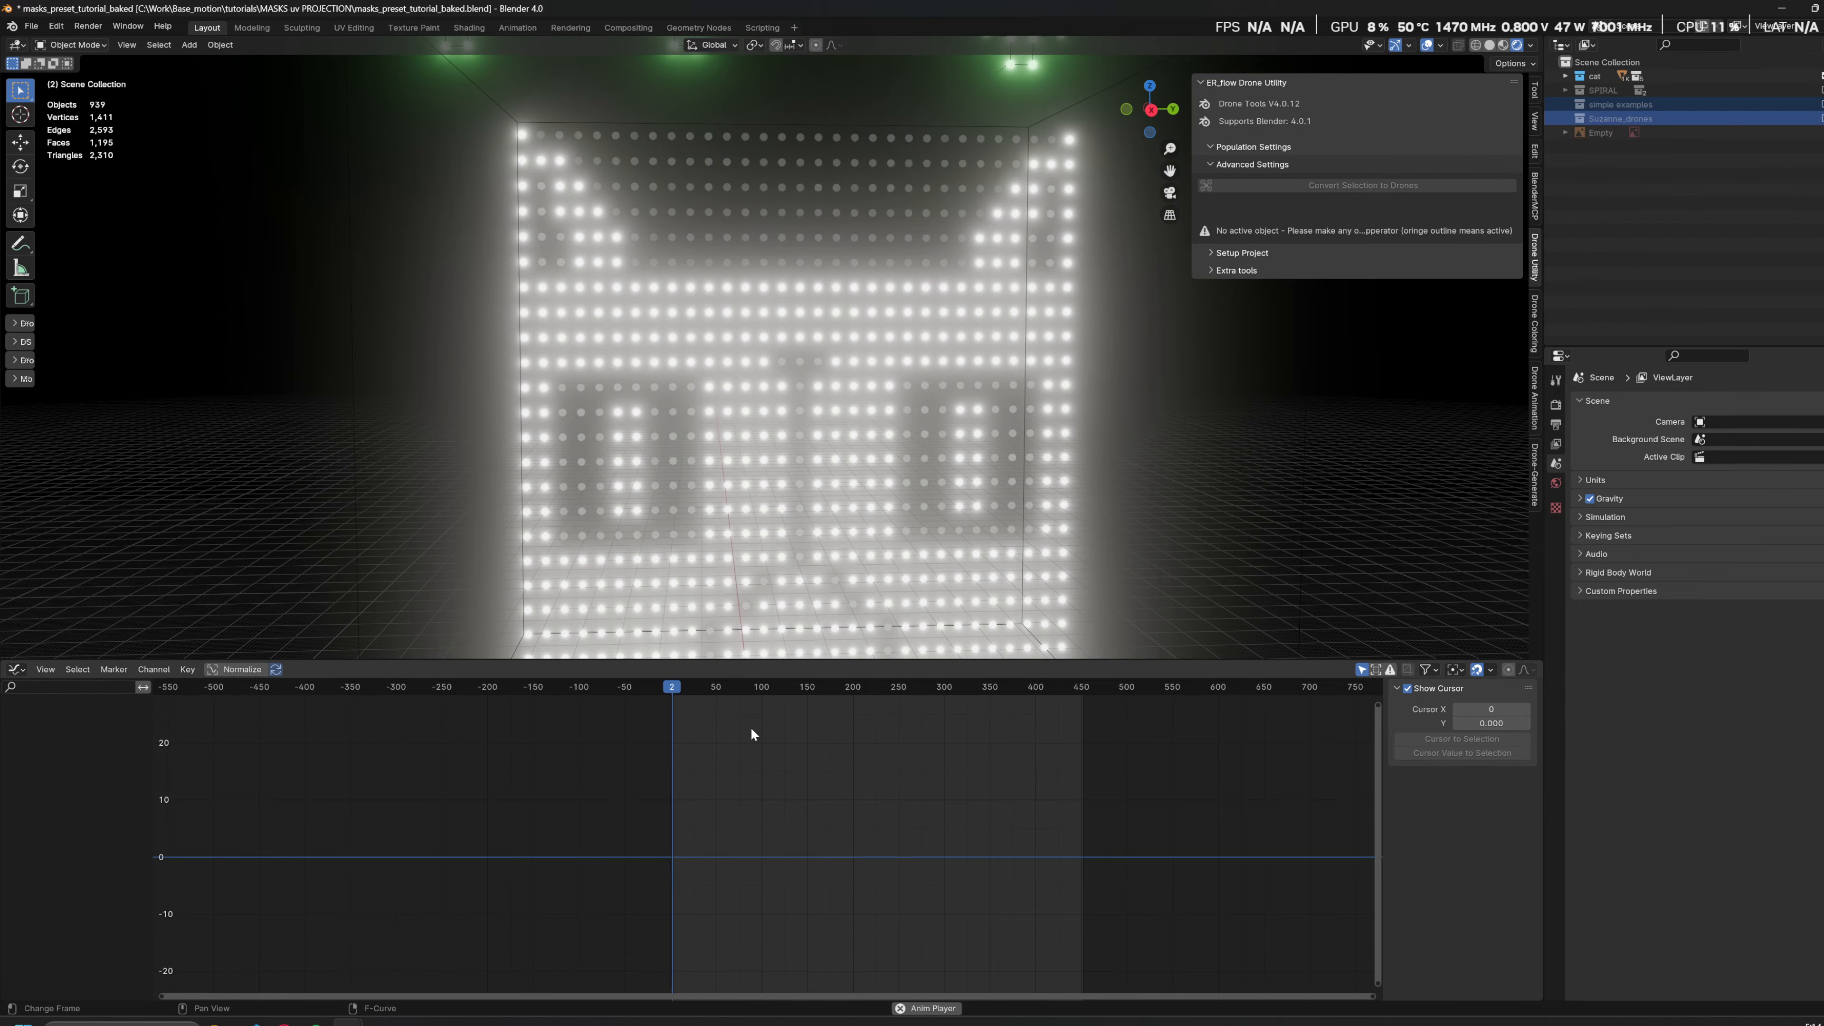
{"action": "key", "text": "space"}
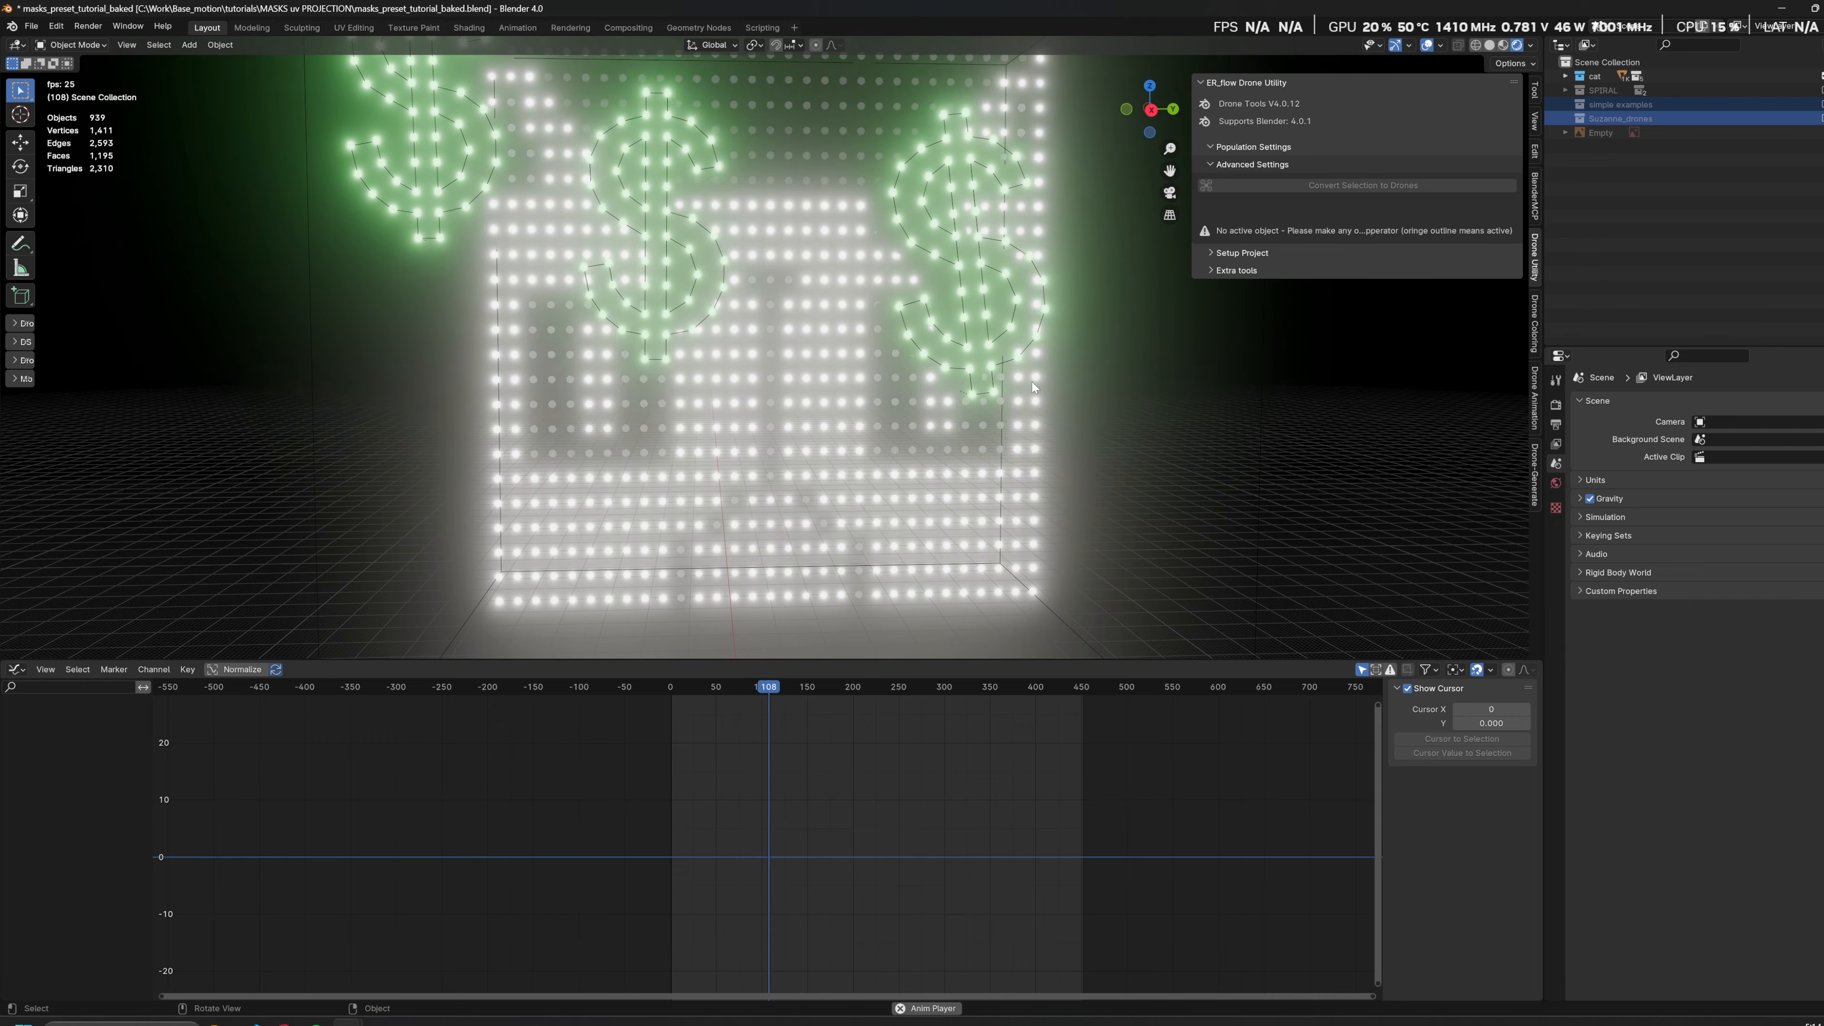
{"action": "key", "text": "space"}
Step: Switch to solid shading and hide the extruded meshes of the lower-right dollar sign and the dollar sign above it
{"action": "mouse_move", "coordinate": [833, 401]}
{"action": "middle_mouse_down"}
{"action": "mouse_move", "coordinate": [882, 398]}
{"action": "mouse_move", "coordinate": [889, 448]}
{"action": "mouse_move", "coordinate": [857, 385]}
{"action": "mouse_move", "coordinate": [945, 362]}
{"action": "mouse_move", "coordinate": [860, 369]}
{"action": "mouse_move", "coordinate": [706, 482]}
{"action": "mouse_move", "coordinate": [887, 436]}
{"action": "mouse_move", "coordinate": [867, 460]}
{"action": "mouse_move", "coordinate": [722, 461]}
{"action": "mouse_move", "coordinate": [986, 257]}
{"action": "middle_mouse_up"}
{"action": "left_click", "coordinate": [933, 384]}
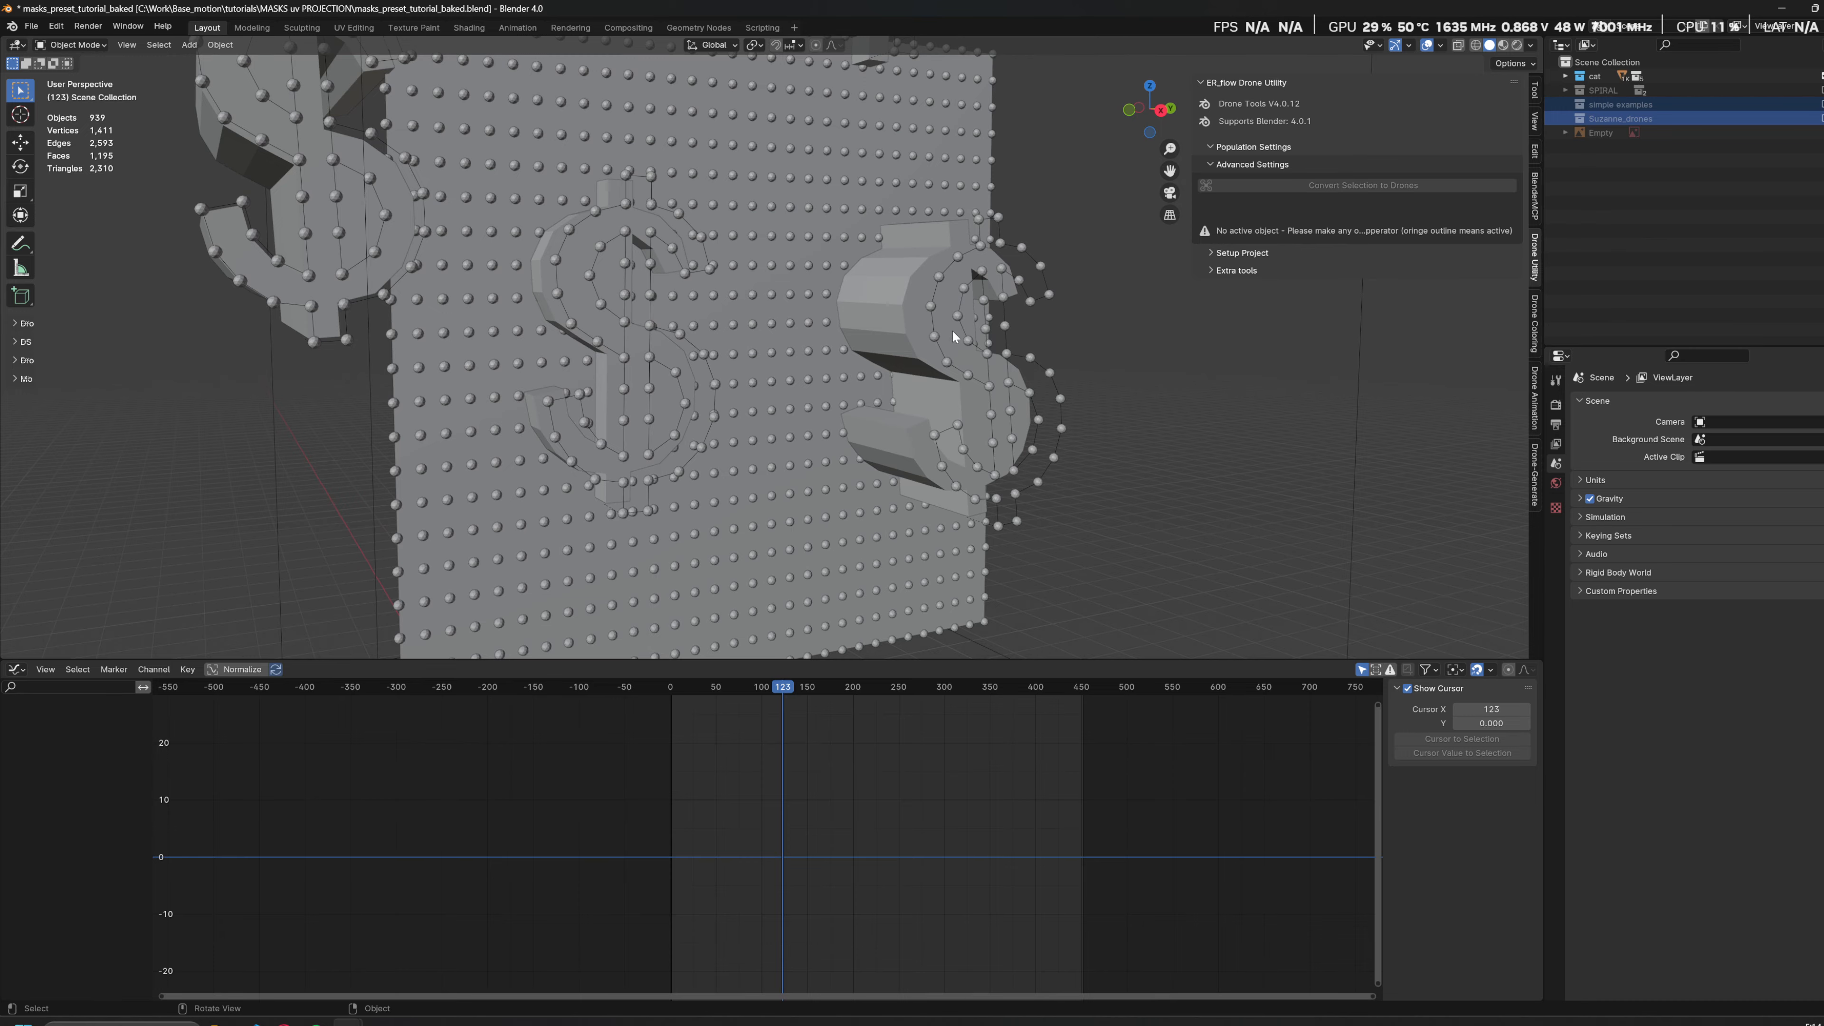
{"action": "left_click", "coordinate": [906, 297]}
{"action": "key", "text": "h"}
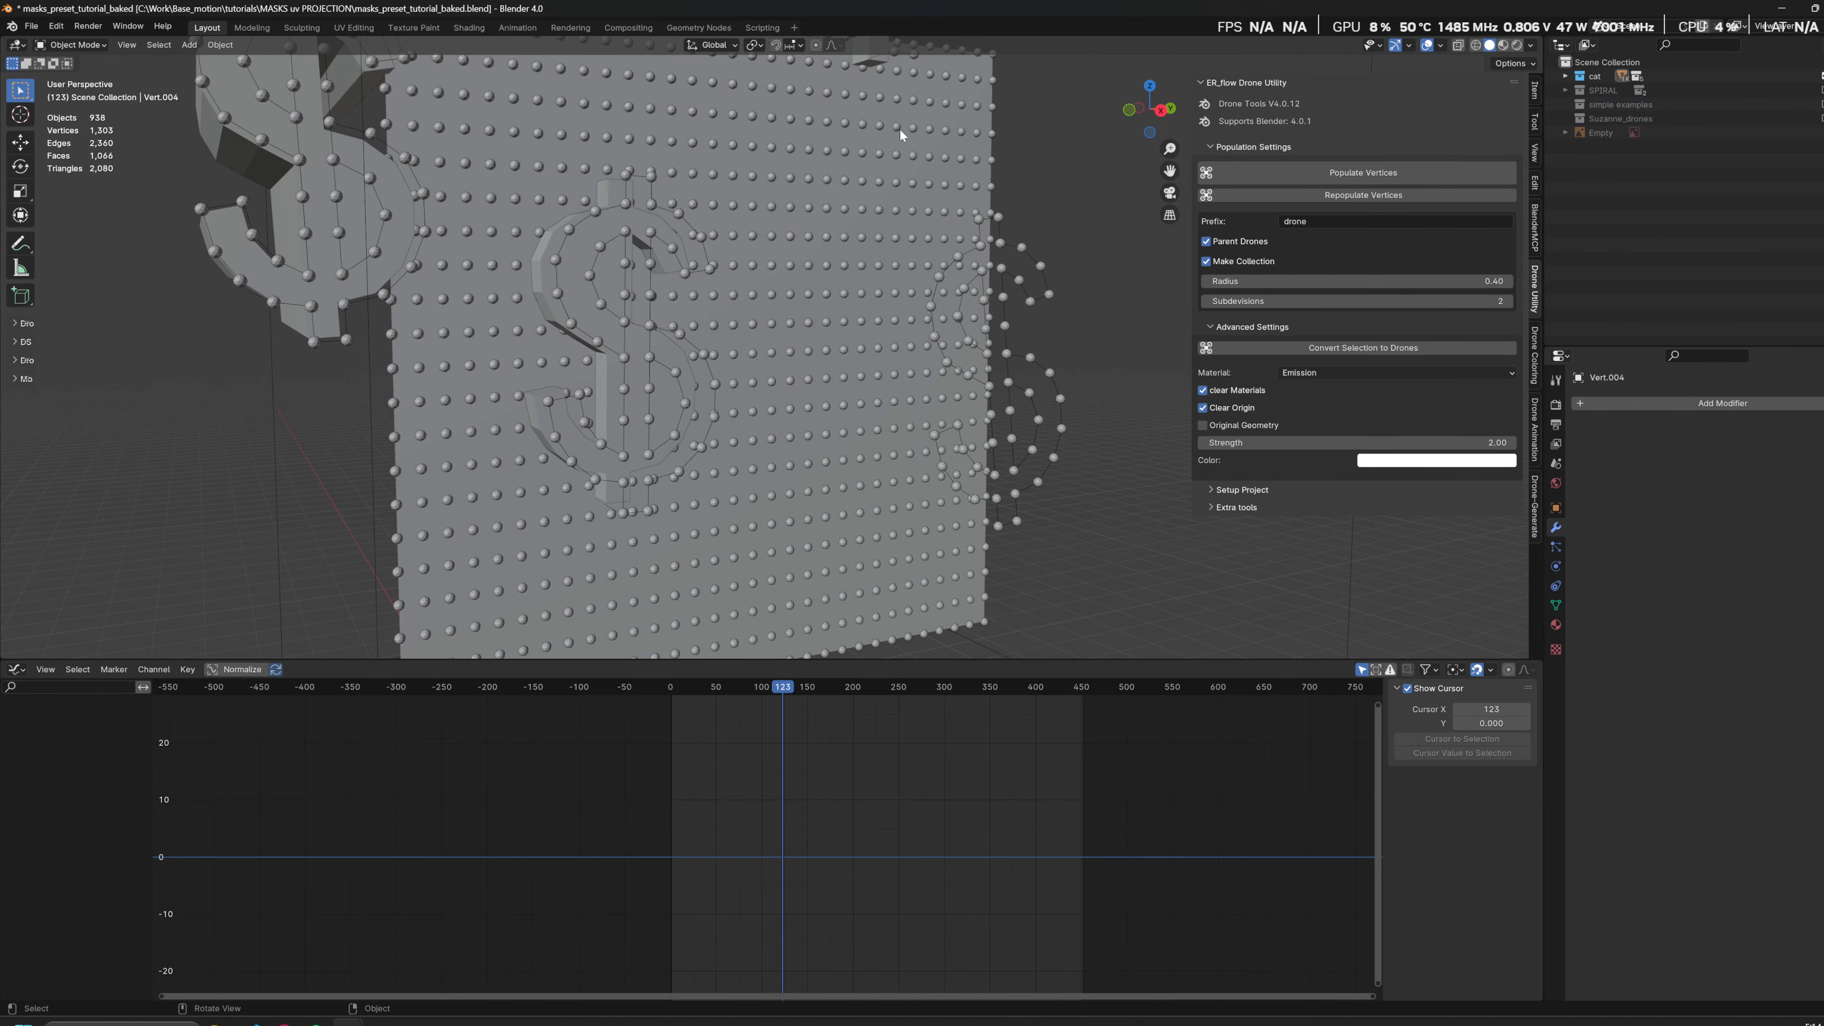
{"action": "middle_click_drag", "start_coordinate": [899, 129], "coordinate": [920, 503], "text": "shift"}
{"action": "left_click", "coordinate": [851, 175]}
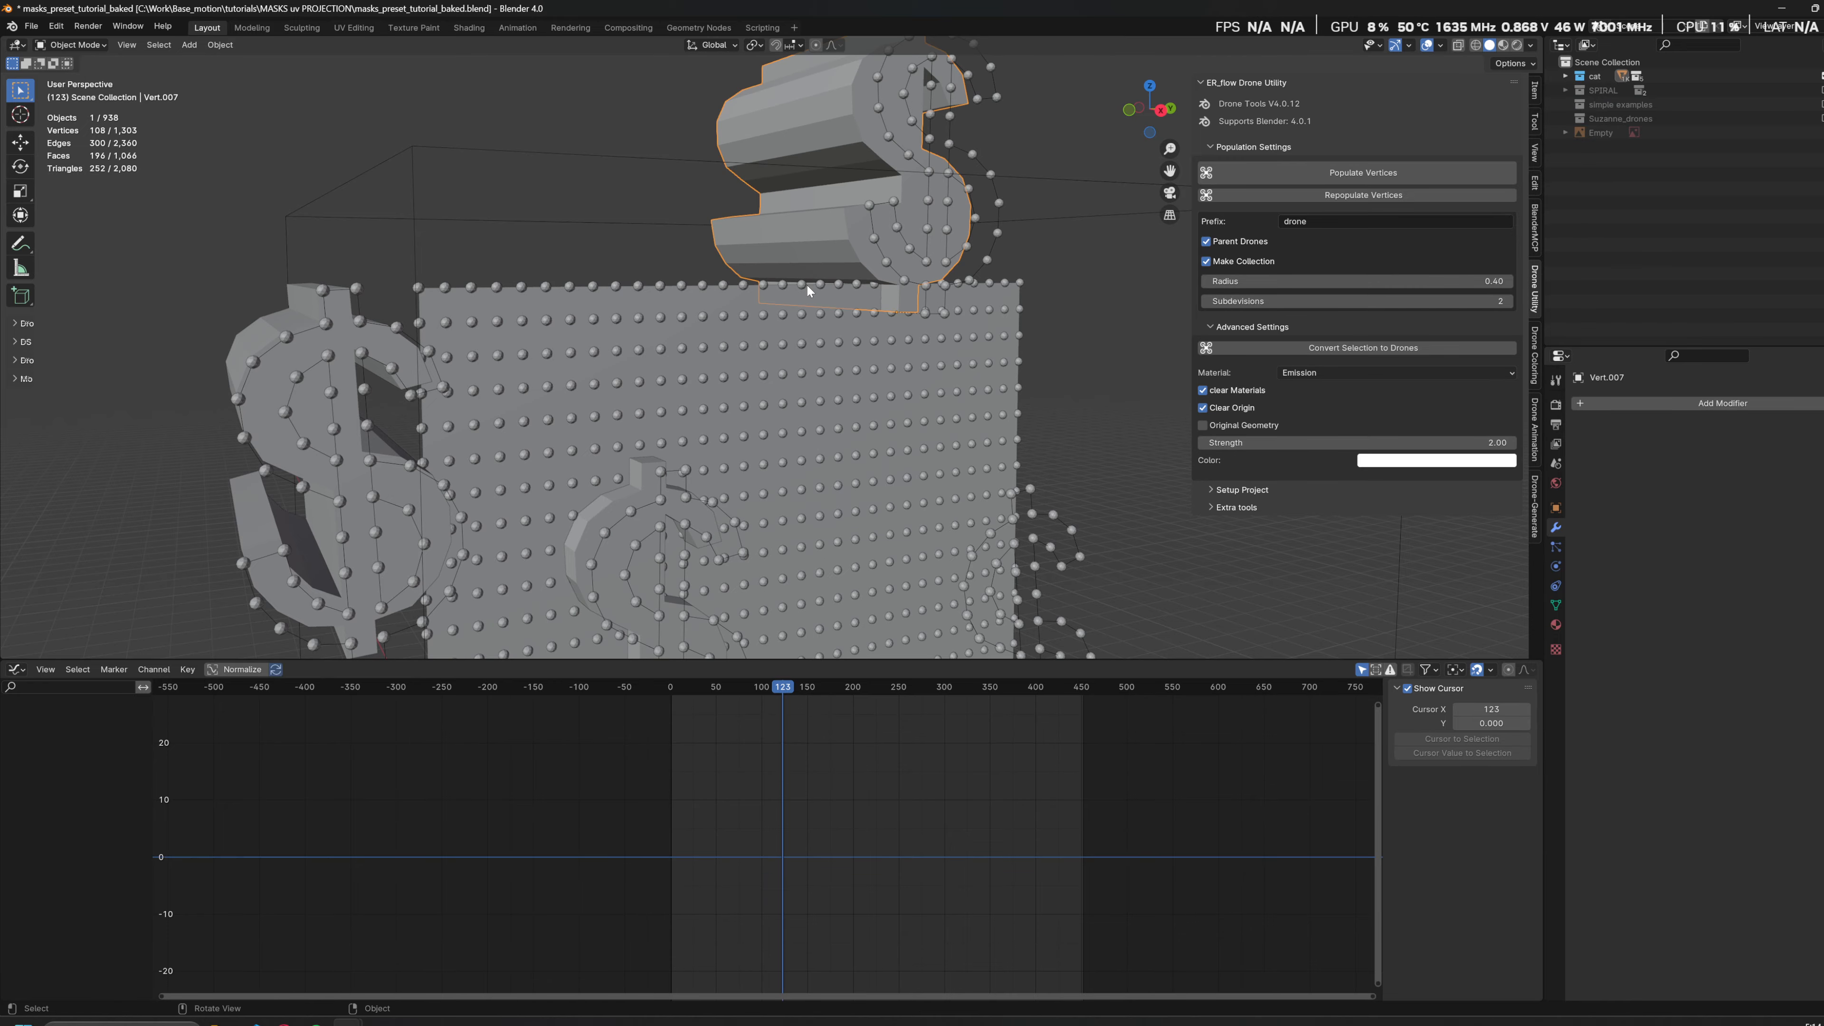
{"action": "key", "text": "h"}
Step: Hide the two remaining extruded dollar-sign meshes, leaving only their drones in front of the grid
{"action": "middle_click_drag", "start_coordinate": [789, 301], "coordinate": [1176, 176], "text": "shift"}
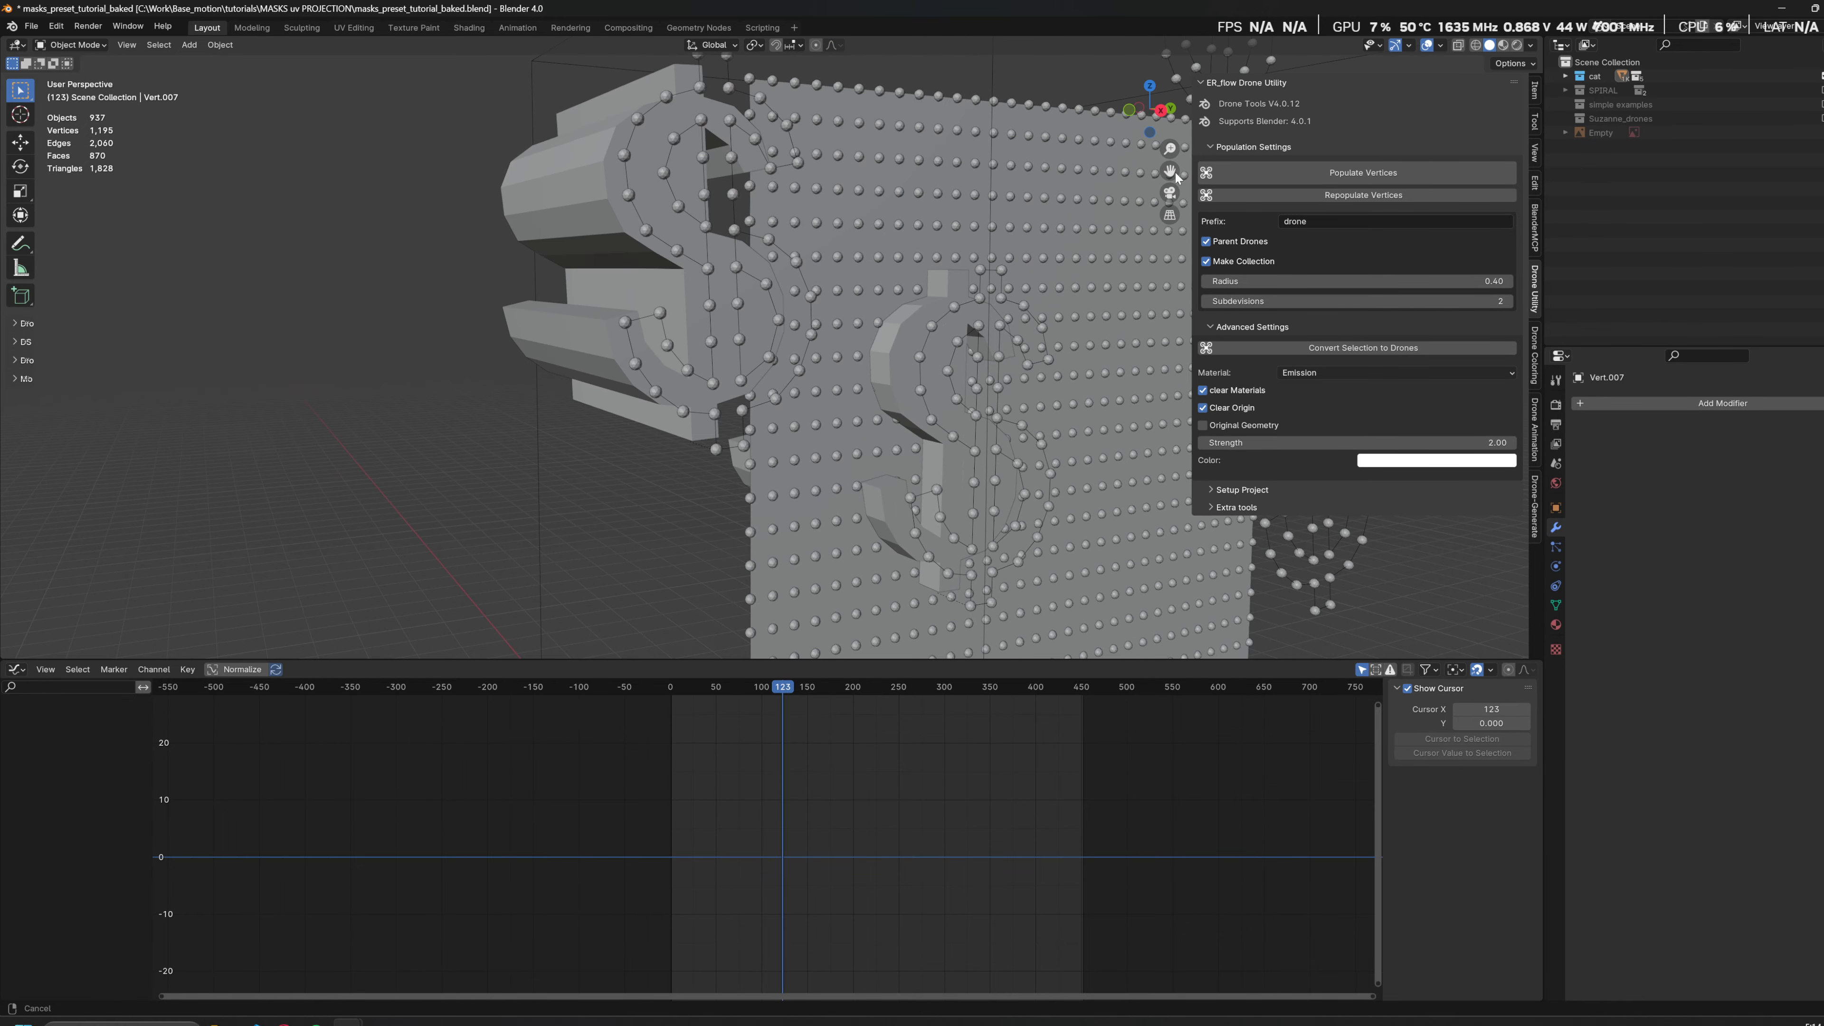
{"action": "left_click", "coordinate": [911, 336]}
{"action": "key", "text": "h"}
{"action": "middle_click_drag", "start_coordinate": [911, 336], "coordinate": [730, 328]}
{"action": "left_click", "coordinate": [537, 356]}
{"action": "key", "text": "h"}
{"action": "mouse_move", "coordinate": [876, 375]}
{"action": "middle_mouse_down", "text": "shift"}
{"action": "mouse_move", "coordinate": [910, 480]}
{"action": "mouse_move", "coordinate": [895, 485]}
{"action": "middle_mouse_up", "text": "shift"}
Step: Return to rendered shading and scrub between frames 71 and 122 to check the cat's eyes against the moving dollar signs
{"action": "key", "text": "z"}
{"action": "left_click", "coordinate": [894, 444]}
{"action": "mouse_move", "coordinate": [955, 431]}
{"action": "middle_mouse_down", "text": "shift"}
{"action": "mouse_move", "coordinate": [789, 382]}
{"action": "mouse_move", "coordinate": [808, 389]}
{"action": "mouse_move", "coordinate": [900, 119]}
{"action": "mouse_move", "coordinate": [928, 343]}
{"action": "mouse_move", "coordinate": [998, 349]}
{"action": "mouse_move", "coordinate": [981, 341]}
{"action": "middle_mouse_up", "text": "shift"}
{"action": "scroll", "coordinate": [997, 349], "scroll_direction": "down", "scroll_amount": 3}
{"action": "mouse_move", "coordinate": [775, 690]}
{"action": "left_mouse_down"}
{"action": "mouse_move", "coordinate": [740, 688]}
{"action": "mouse_move", "coordinate": [784, 684]}
{"action": "left_mouse_up"}
{"action": "middle_click_drag", "start_coordinate": [784, 402], "coordinate": [746, 385]}
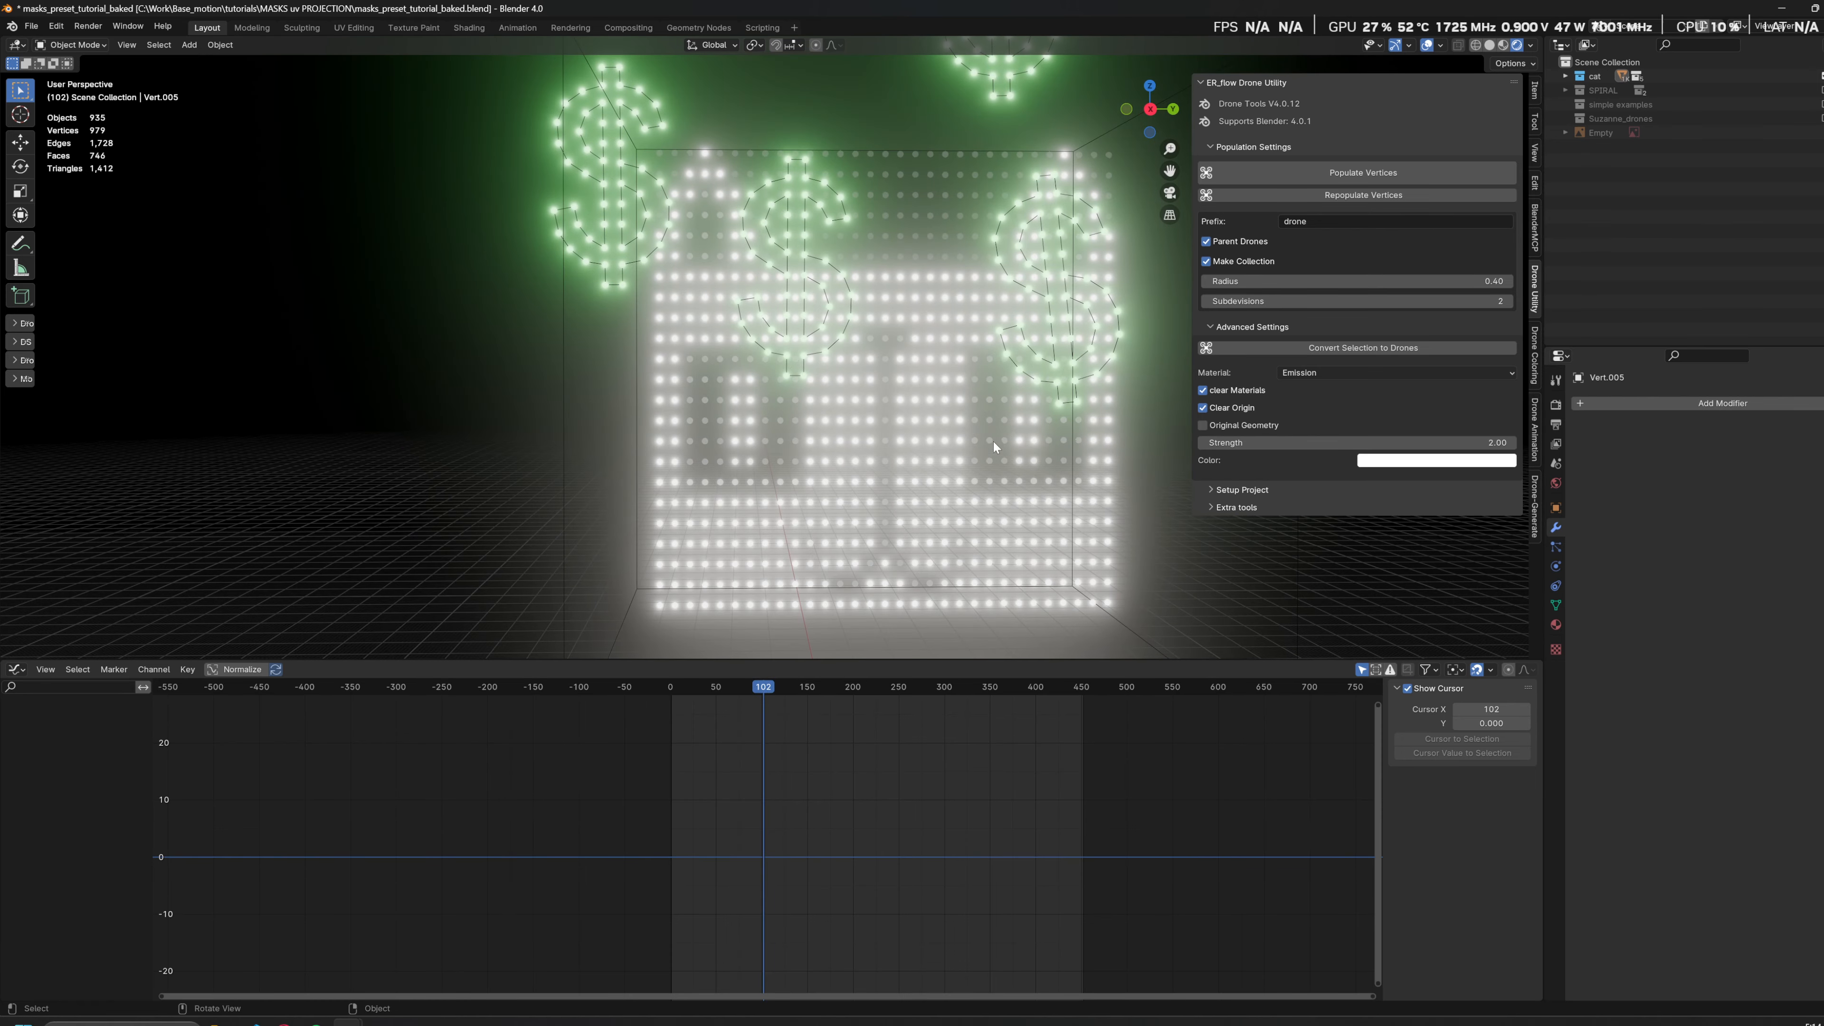
{"action": "middle_click_drag", "start_coordinate": [993, 442], "coordinate": [967, 512]}
{"action": "mouse_move", "coordinate": [747, 685]}
{"action": "left_mouse_down"}
{"action": "mouse_move", "coordinate": [653, 687]}
{"action": "mouse_move", "coordinate": [734, 676]}
{"action": "left_mouse_up"}
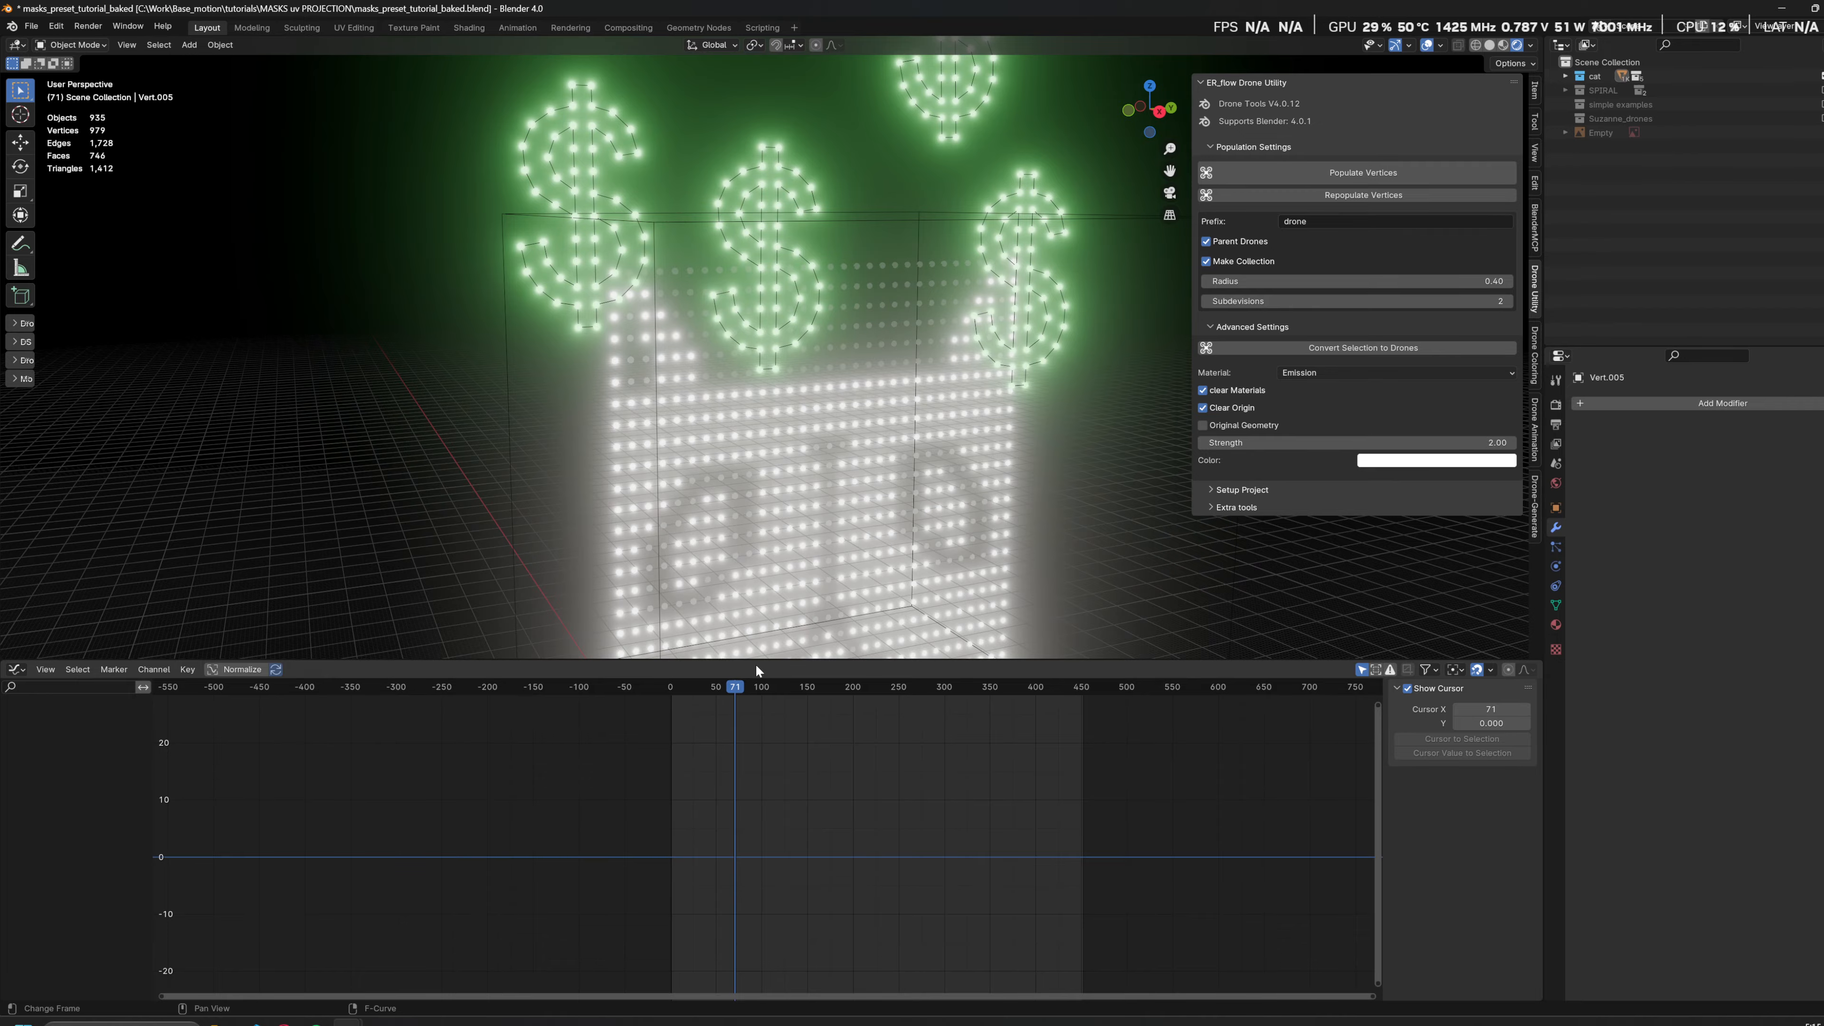
{"action": "middle_click_drag", "start_coordinate": [916, 495], "coordinate": [805, 399]}
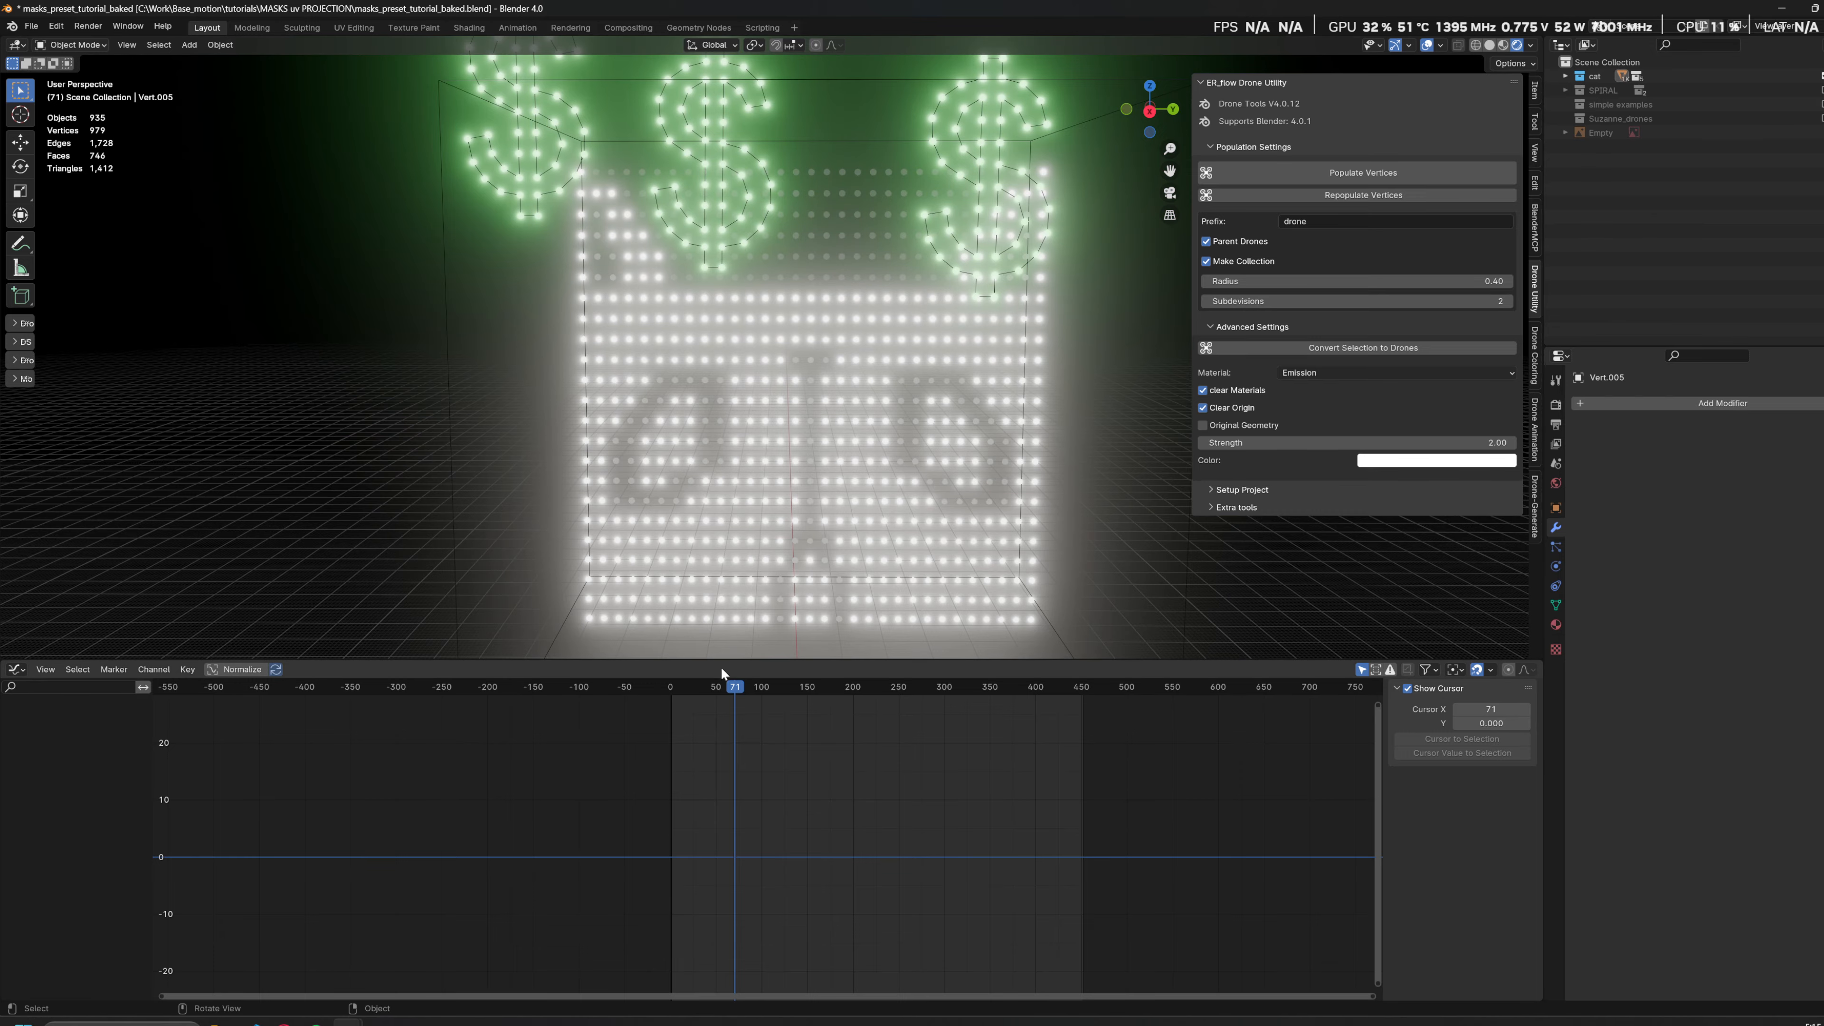
{"action": "left_click_drag", "start_coordinate": [723, 686], "coordinate": [781, 647]}
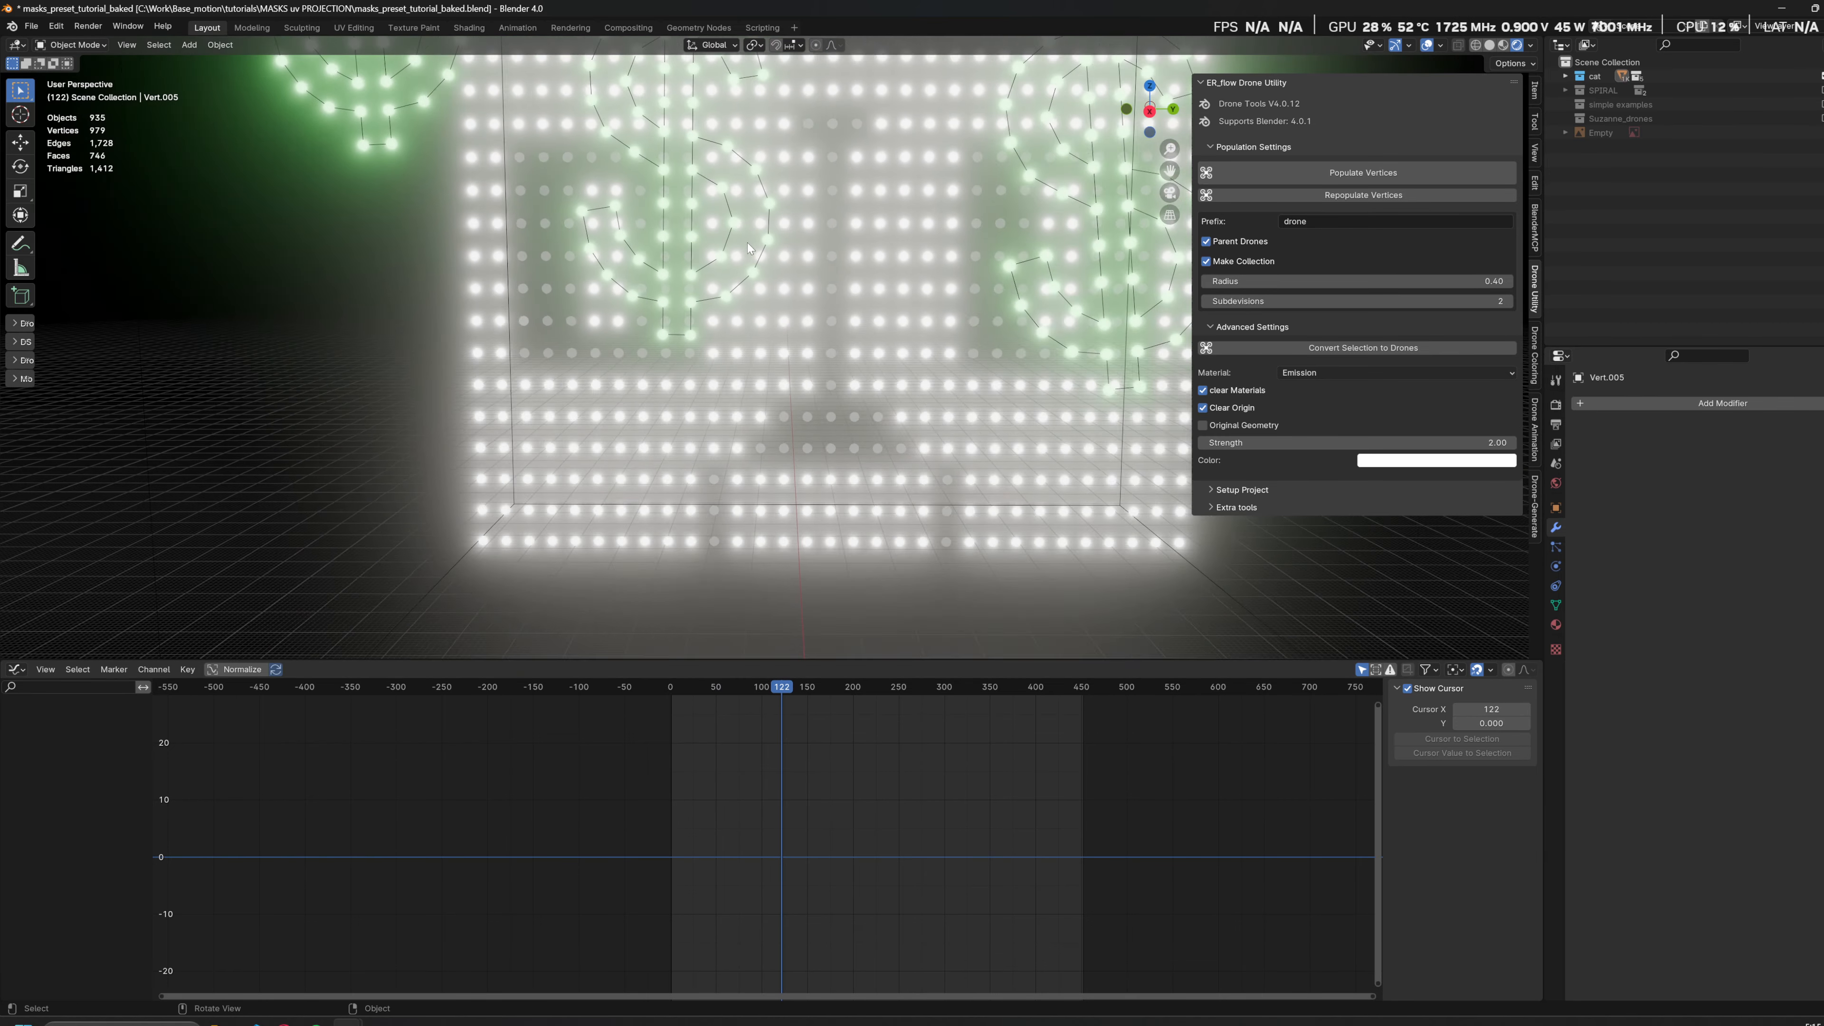
Step: Examine the drones around the dollar signs up close at frame 122, and scrub back through frame 109 to frame 45
{"action": "scroll", "coordinate": [761, 243], "scroll_direction": "up", "scroll_amount": 1}
{"action": "middle_click_drag", "start_coordinate": [867, 237], "coordinate": [979, 407], "text": "shift"}
{"action": "scroll", "coordinate": [952, 373], "scroll_direction": "down", "scroll_amount": 3}
{"action": "scroll", "coordinate": [905, 412], "scroll_direction": "up", "scroll_amount": 3}
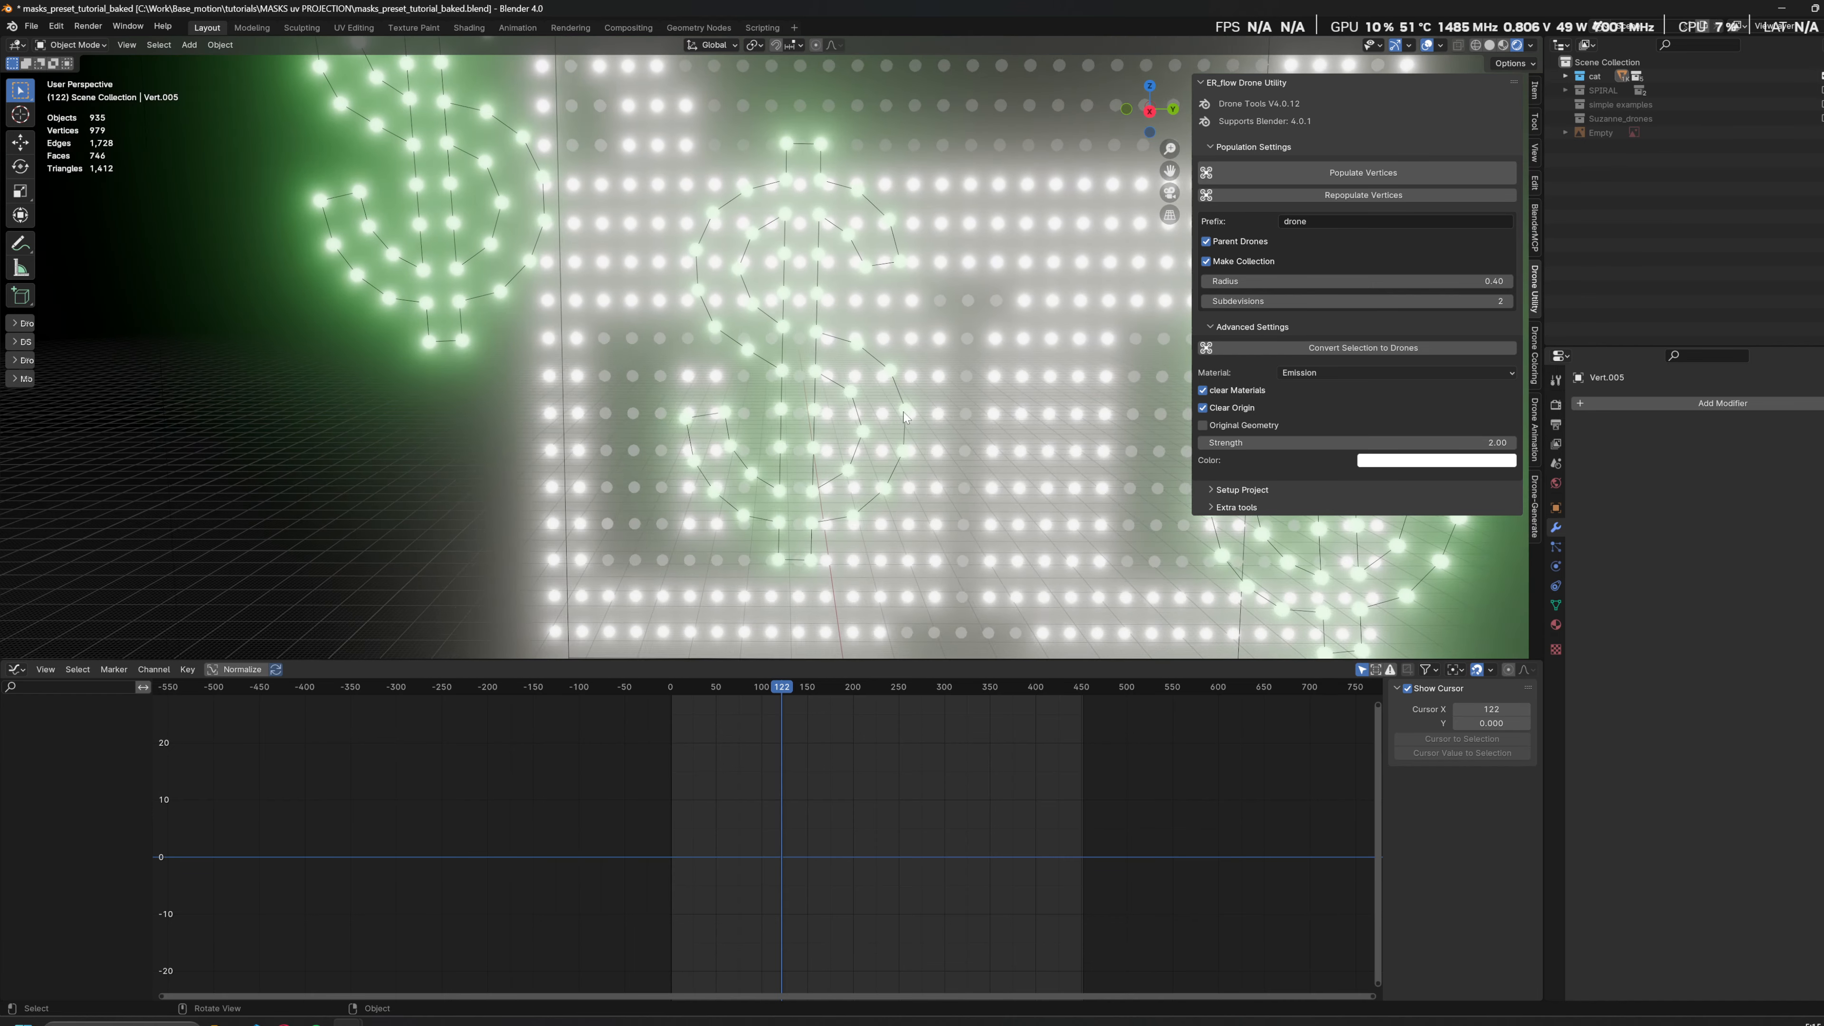
{"action": "scroll", "coordinate": [874, 476], "scroll_direction": "down", "scroll_amount": 4}
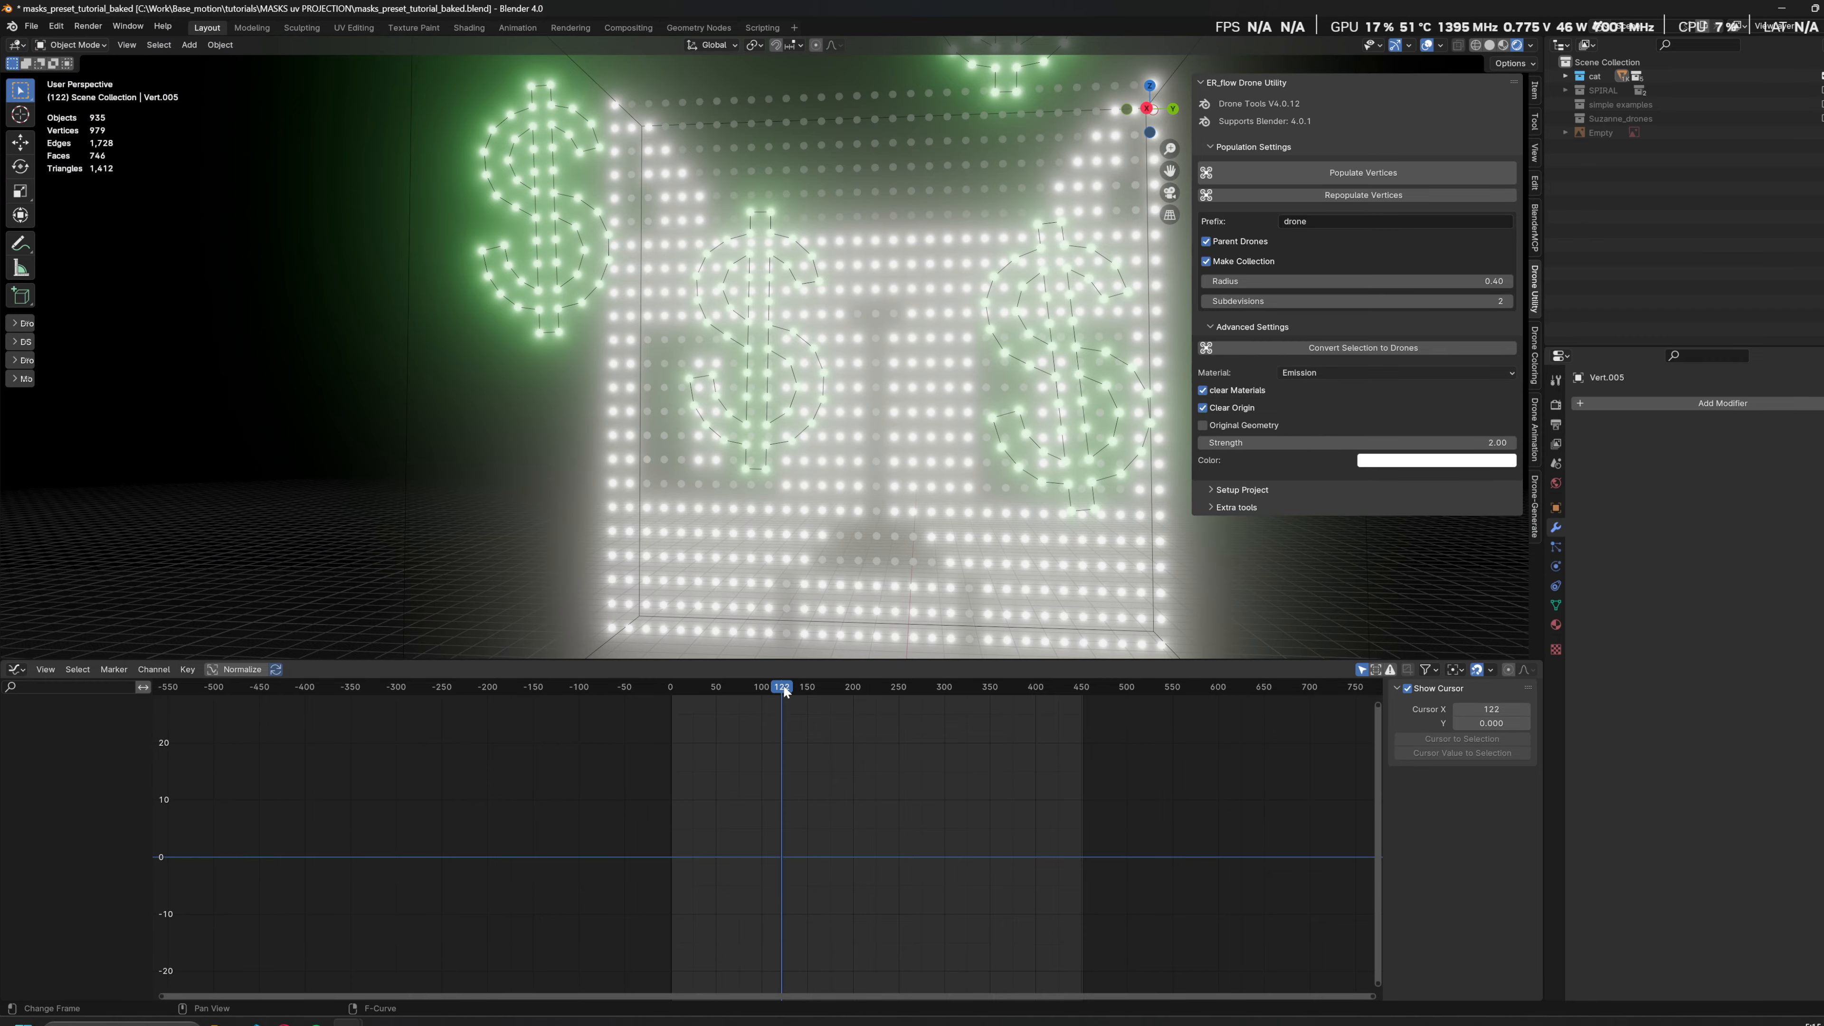
{"action": "mouse_move", "coordinate": [783, 688]}
{"action": "left_mouse_down"}
{"action": "mouse_move", "coordinate": [719, 692]}
{"action": "mouse_move", "coordinate": [796, 692]}
{"action": "mouse_move", "coordinate": [727, 685]}
{"action": "mouse_move", "coordinate": [770, 688]}
{"action": "left_mouse_up"}
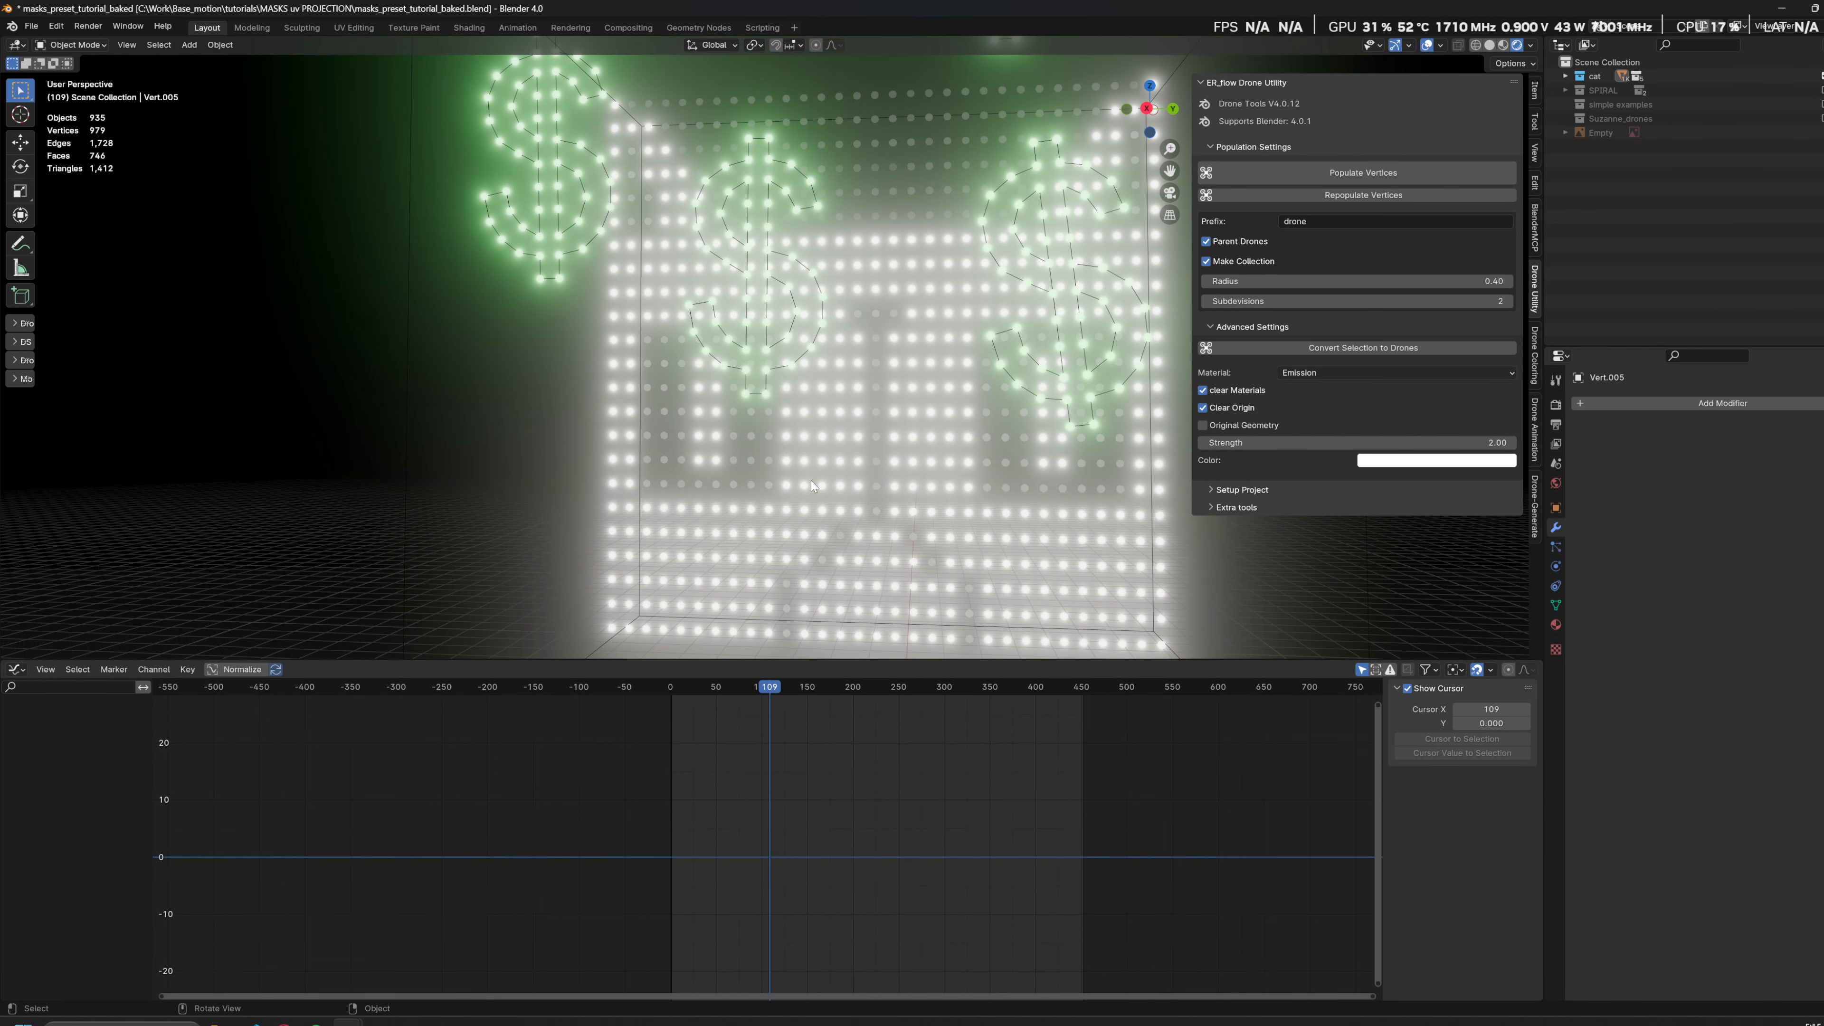
{"action": "middle_click_drag", "start_coordinate": [811, 480], "coordinate": [869, 473]}
{"action": "scroll", "coordinate": [854, 437], "scroll_direction": "down", "scroll_amount": 3}
{"action": "scroll", "coordinate": [854, 437], "scroll_direction": "up", "scroll_amount": 3}
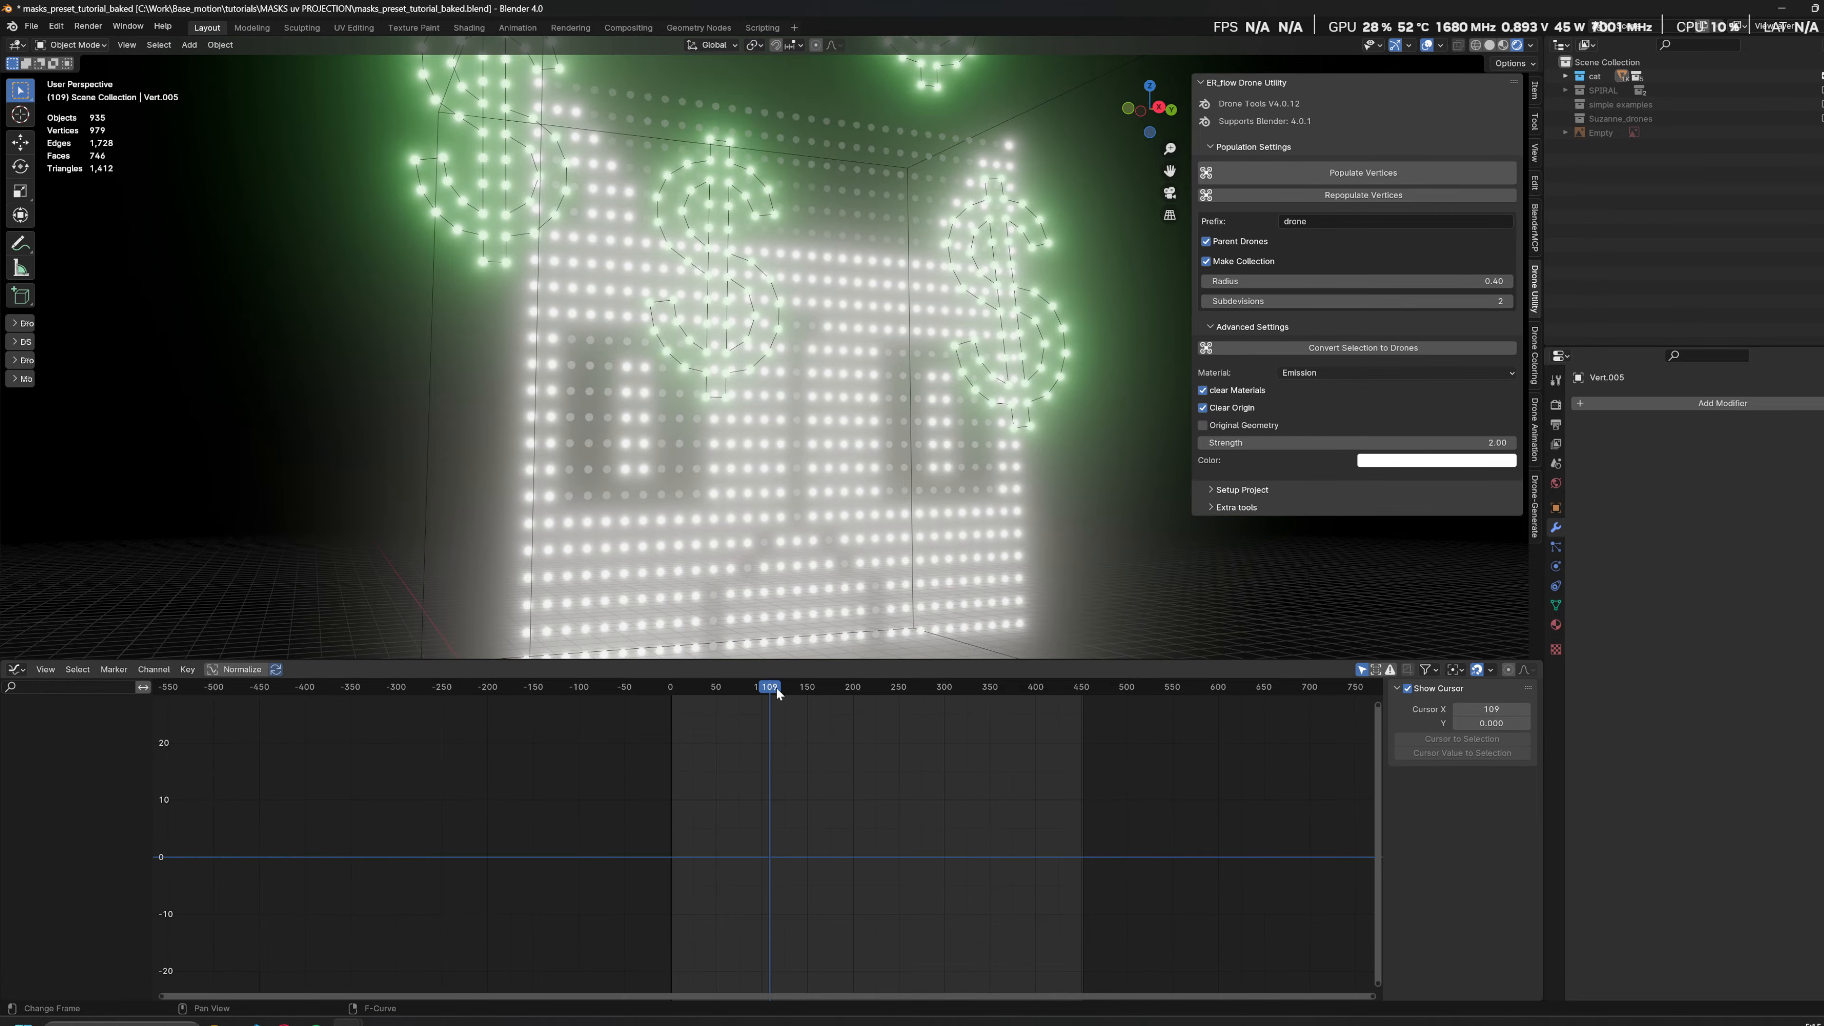
{"action": "left_click_drag", "start_coordinate": [776, 692], "coordinate": [711, 688]}
Step: Select three of the extruded dollar-sign meshes one after another to inspect their shape and depth
{"action": "scroll", "coordinate": [867, 267], "scroll_direction": "down", "scroll_amount": 4}
{"action": "middle_click_drag", "start_coordinate": [866, 273], "coordinate": [789, 321]}
{"action": "left_click", "coordinate": [789, 320]}
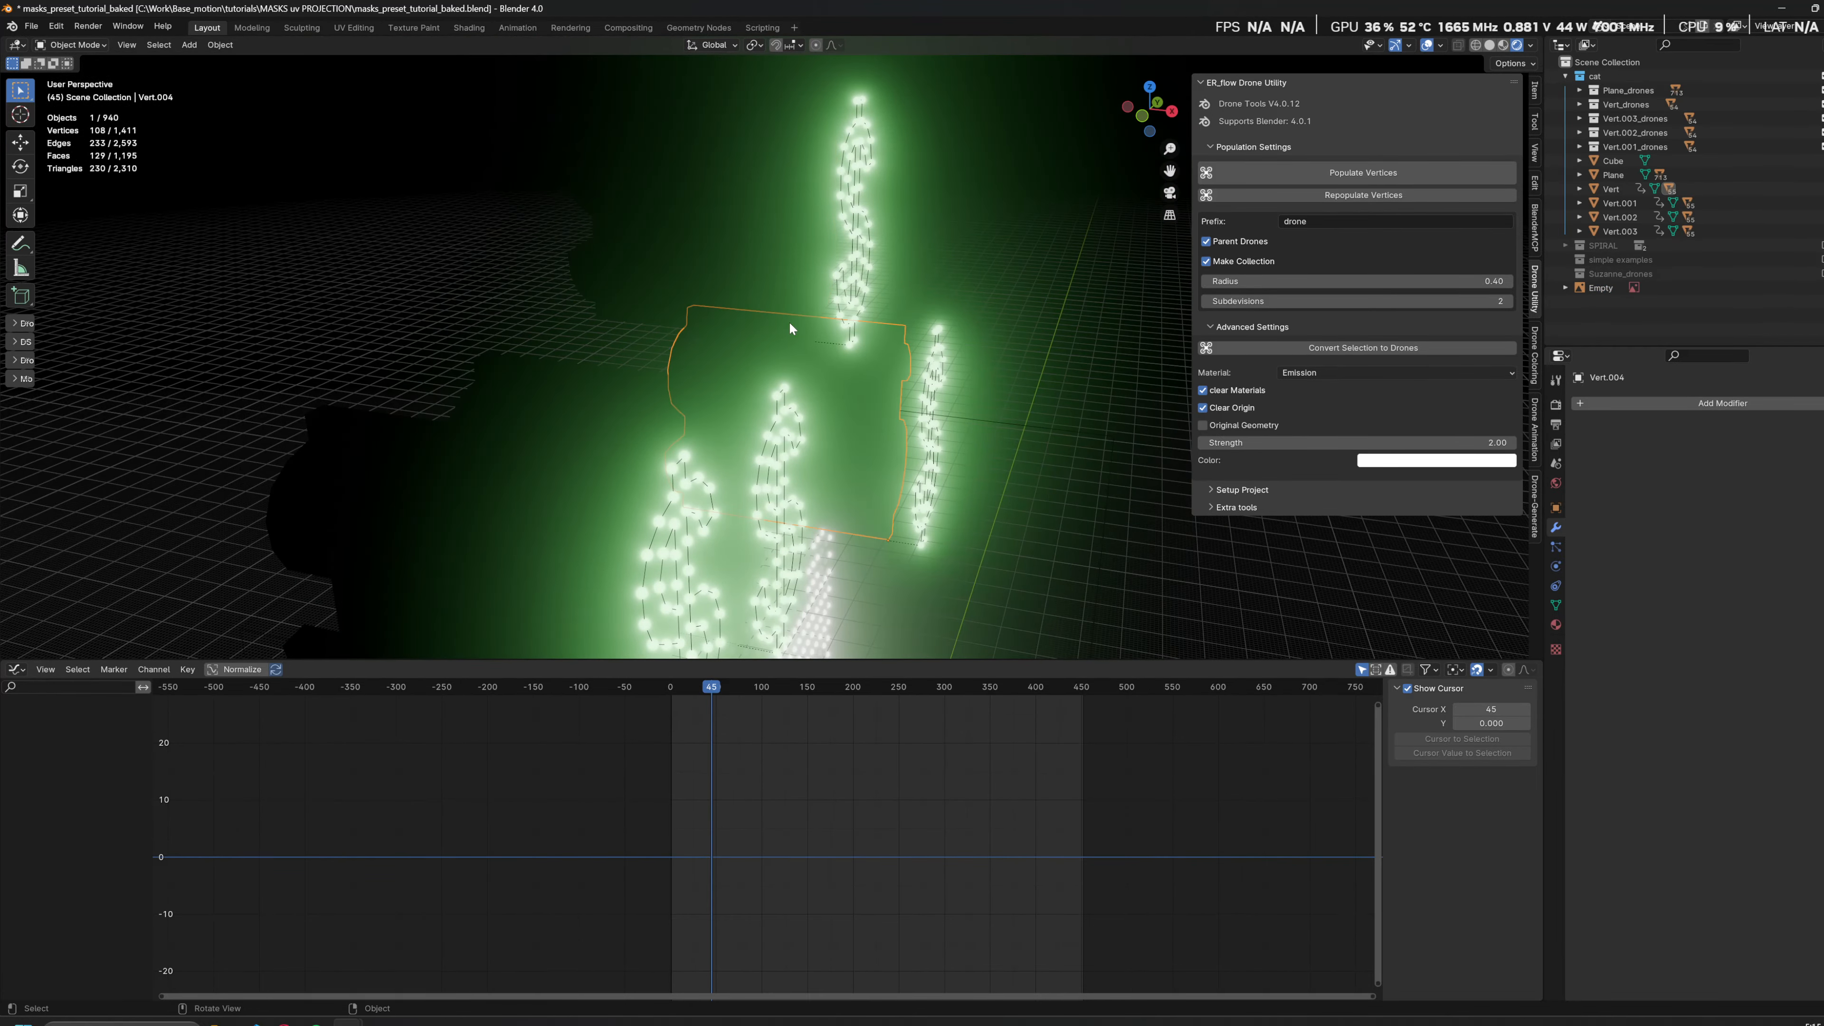
{"action": "left_click", "coordinate": [684, 384]}
{"action": "middle_click_drag", "start_coordinate": [741, 405], "coordinate": [557, 388]}
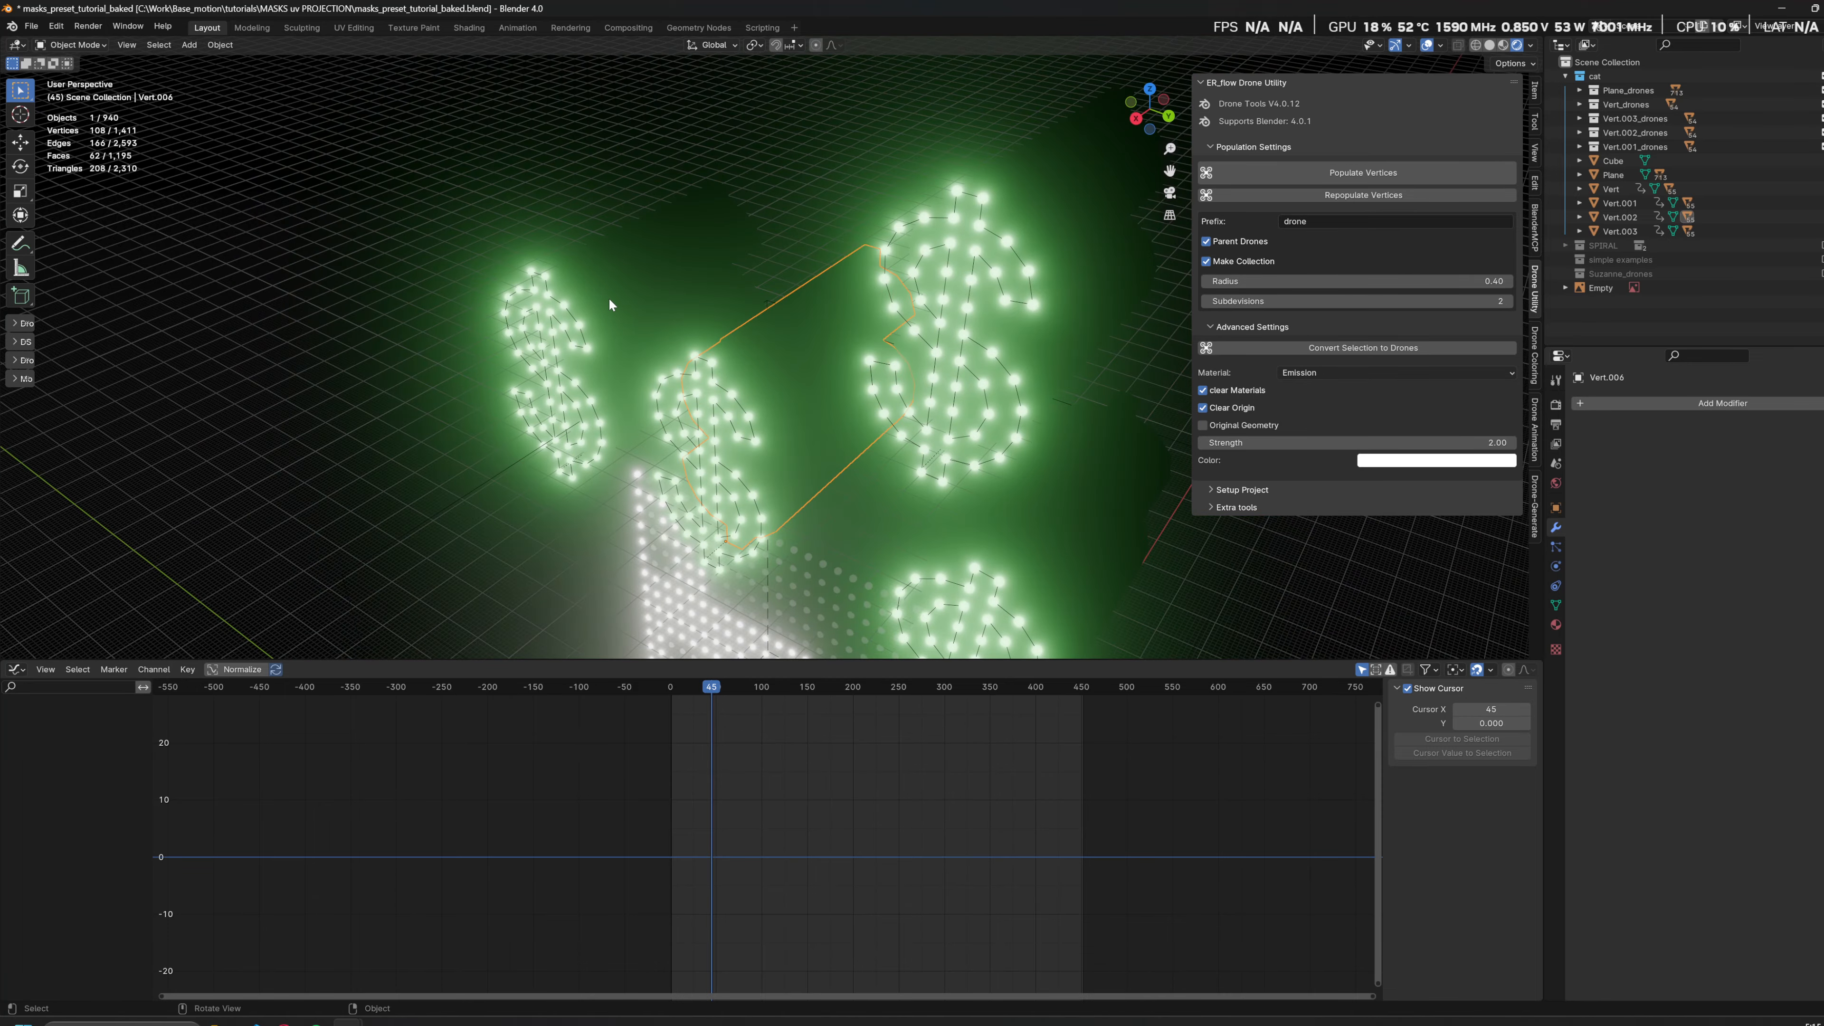
{"action": "left_click", "coordinate": [609, 304]}
{"action": "middle_click_drag", "start_coordinate": [694, 294], "coordinate": [813, 244]}
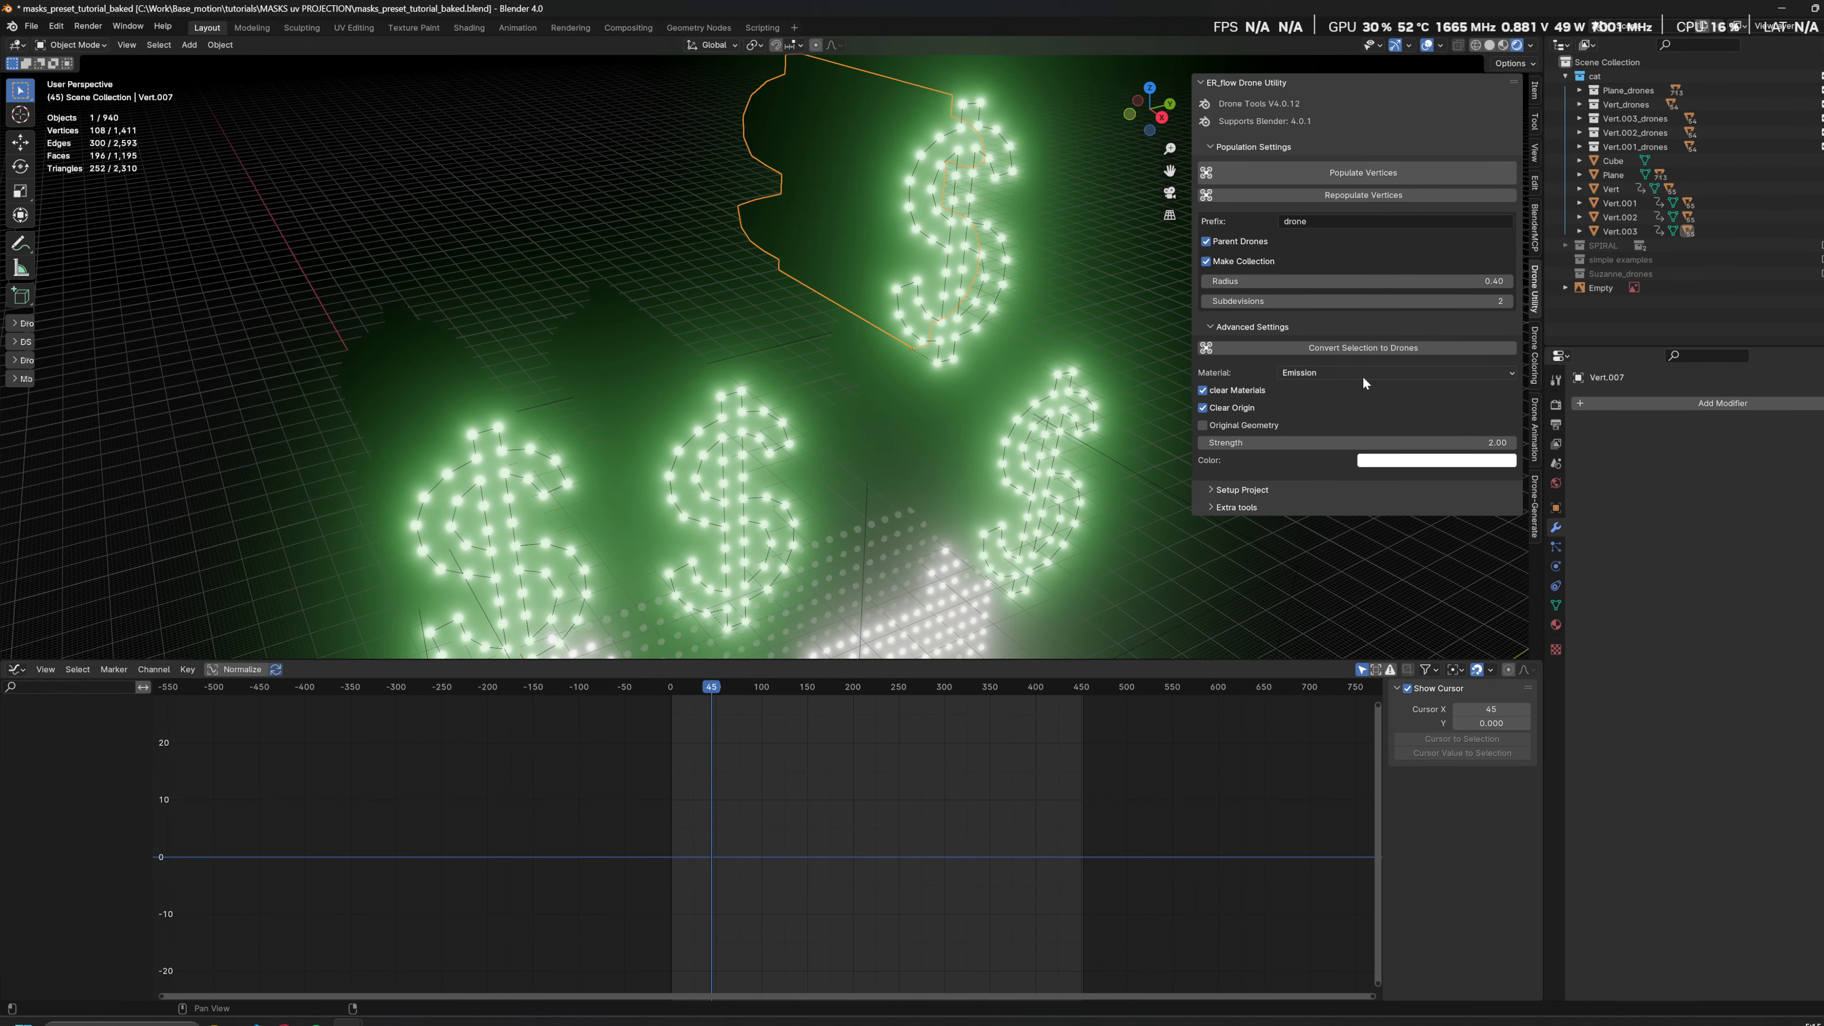
Step: Add a new masking setup for Drone Mask Live in the Drone Coloring tools
{"action": "middle_click_drag", "start_coordinate": [1009, 526], "coordinate": [855, 377], "text": "shift"}
{"action": "left_click", "coordinate": [1258, 147]}
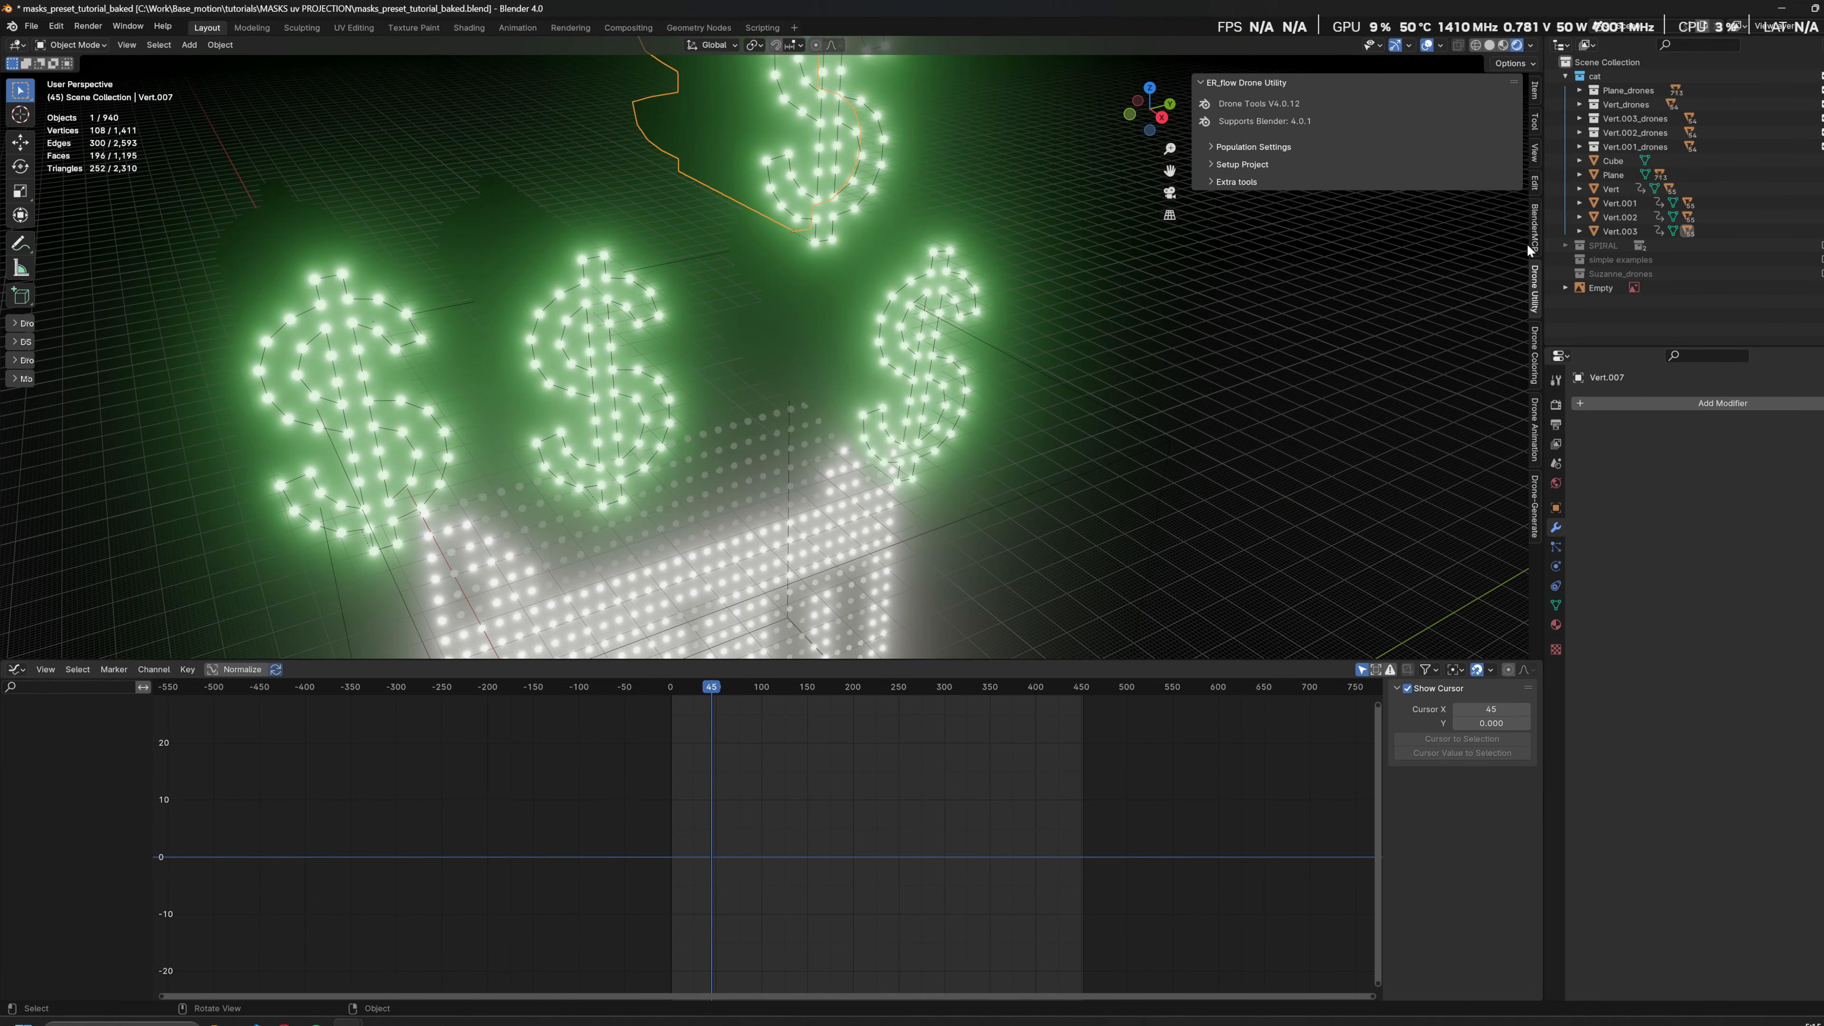
{"action": "left_click", "coordinate": [1530, 351]}
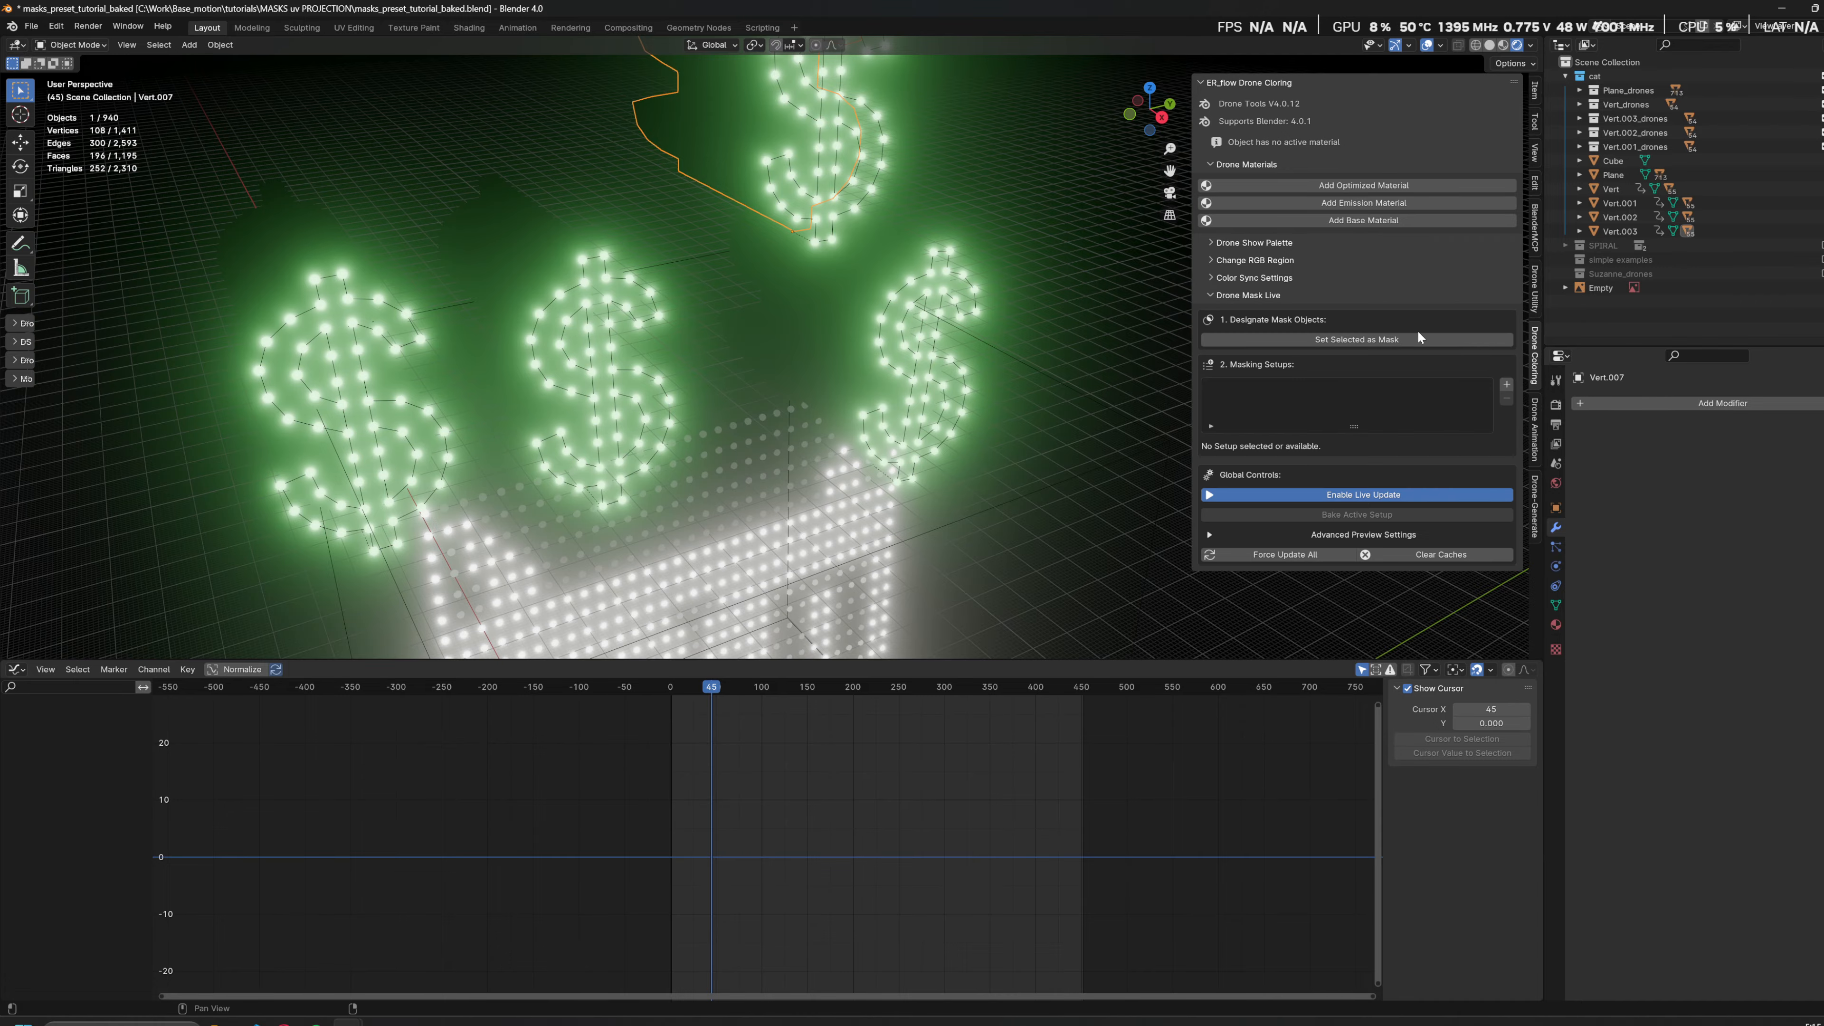
{"action": "left_click", "coordinate": [1507, 386]}
{"action": "middle_click_drag", "start_coordinate": [982, 450], "coordinate": [949, 256], "text": "shift"}
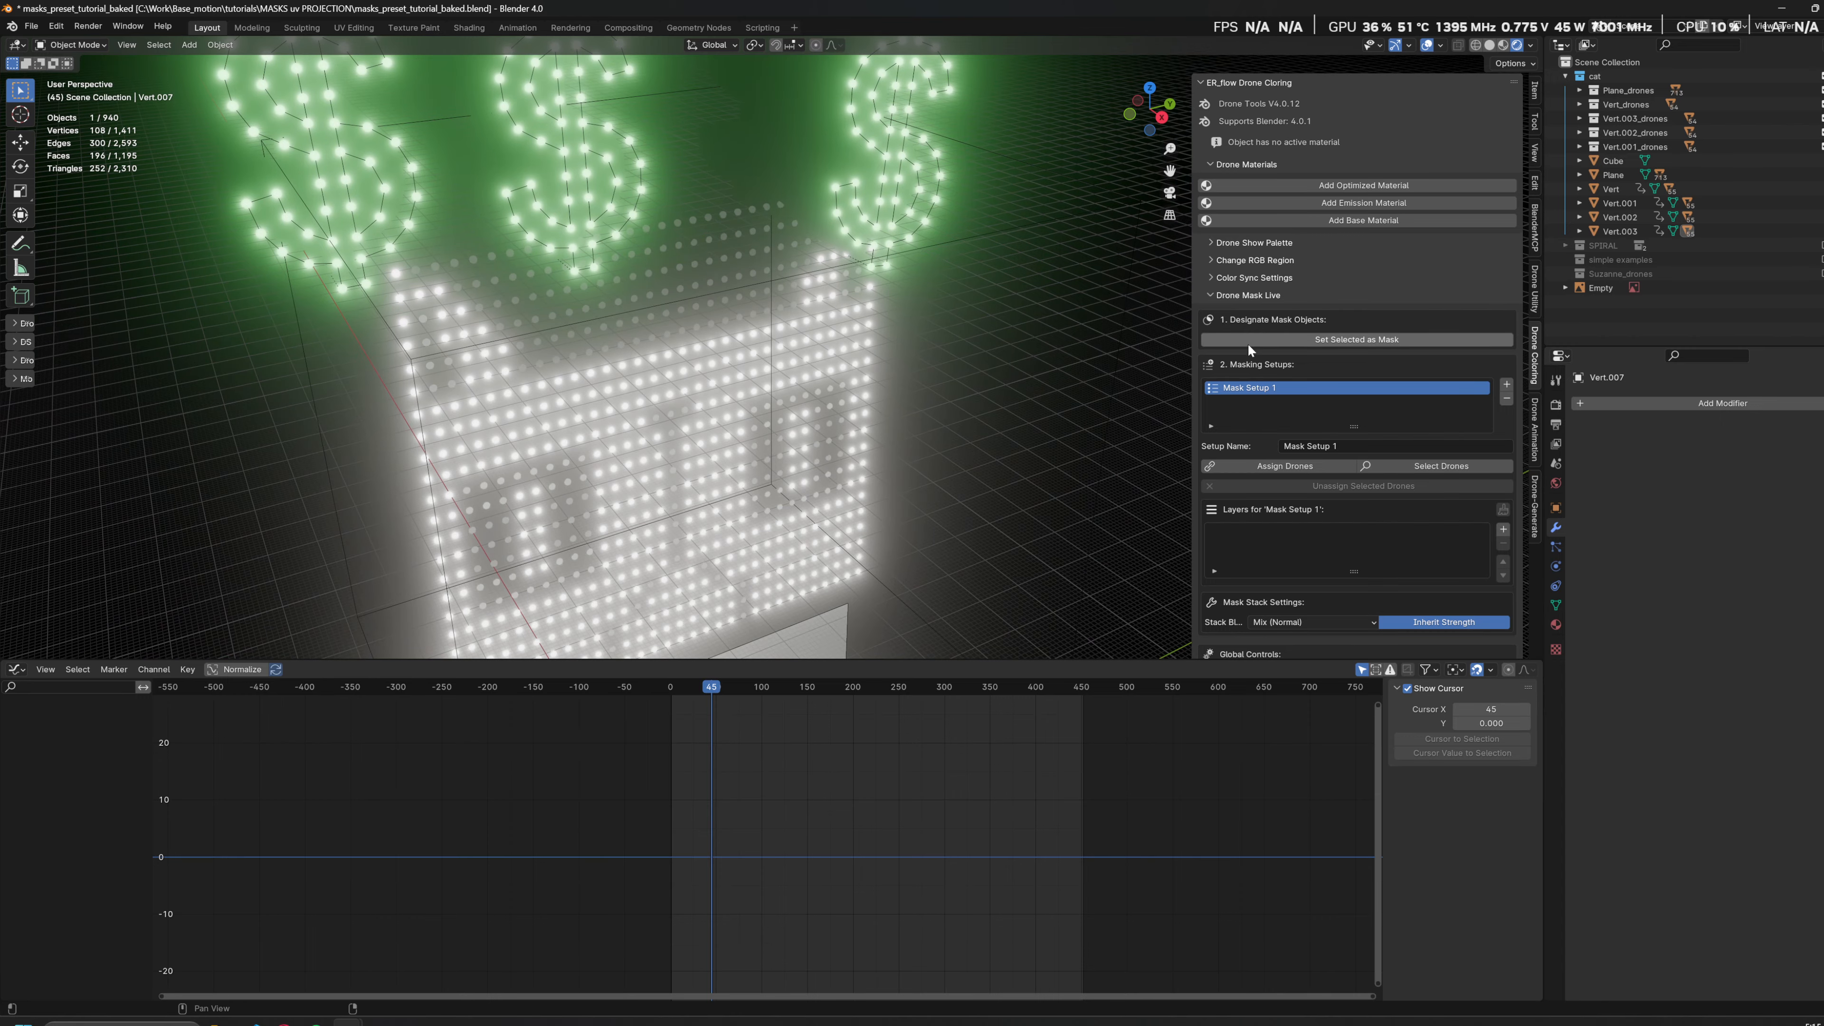
Step: Switch to solid shading, return to frame 0, and show the grid and dollar signs from the side
{"action": "middle_click_drag", "start_coordinate": [1077, 356], "coordinate": [973, 369]}
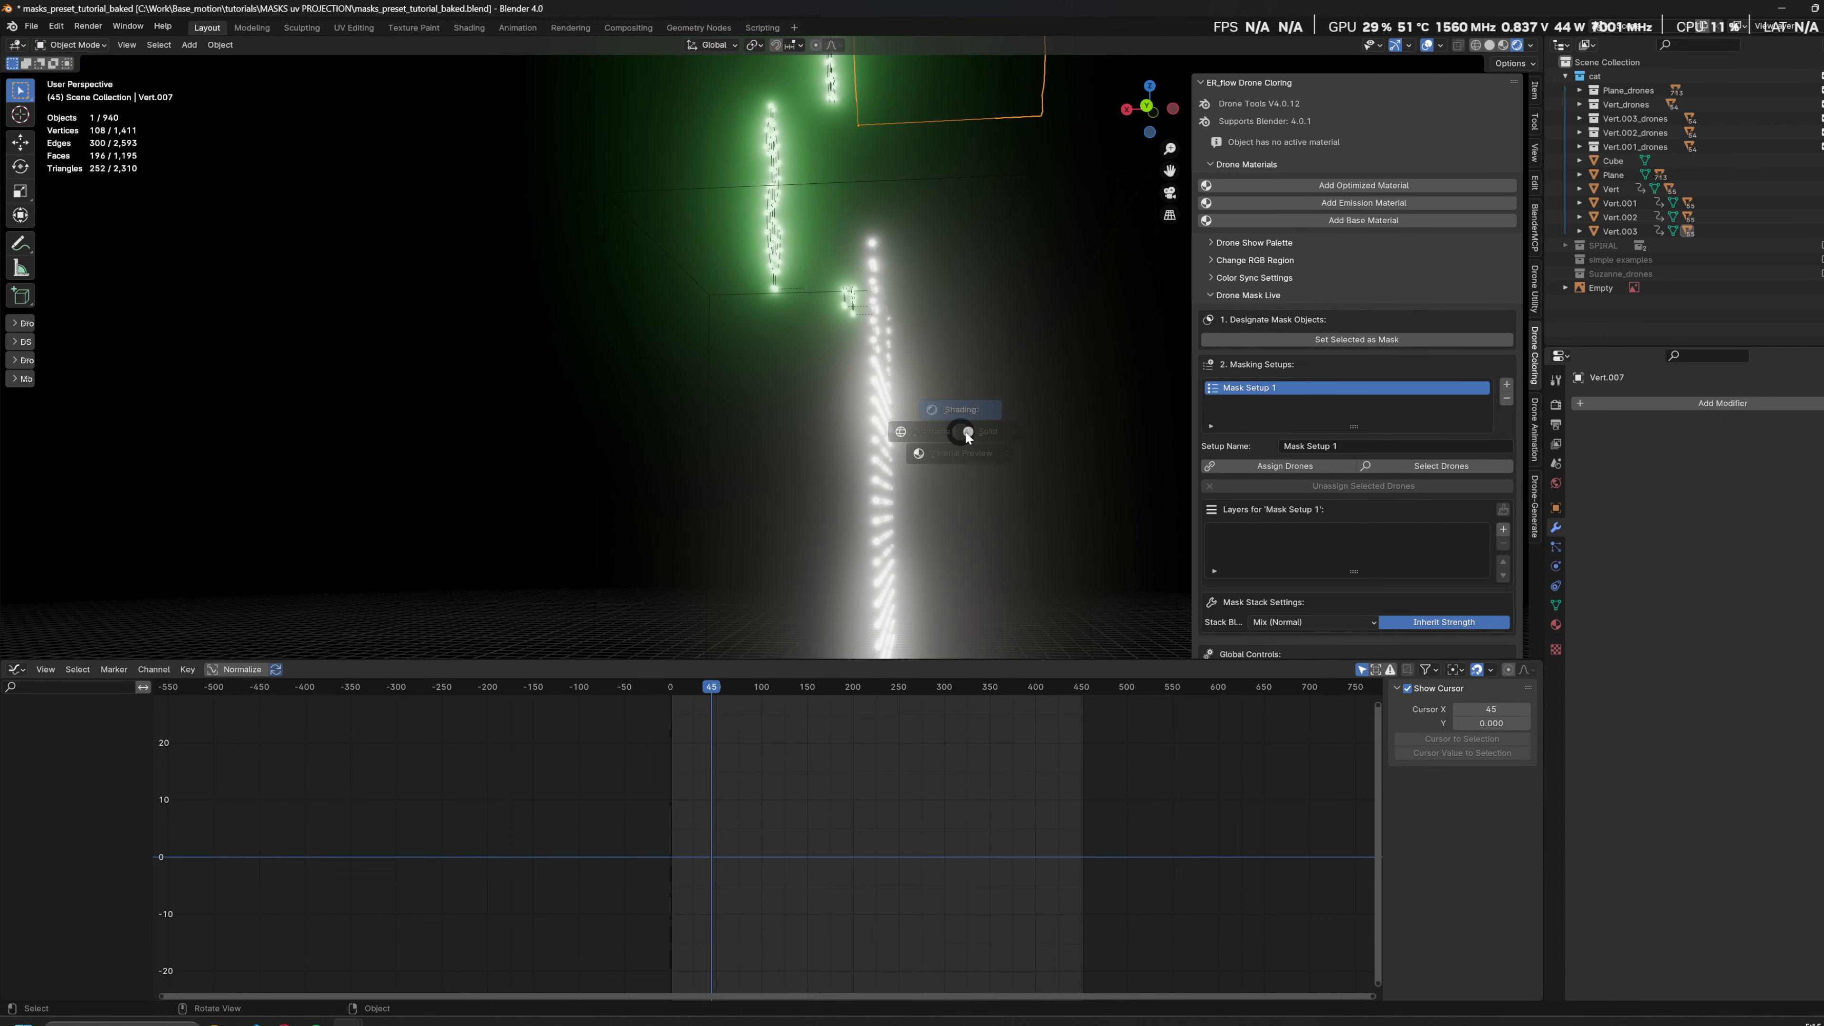
{"action": "left_click", "coordinate": [967, 431]}
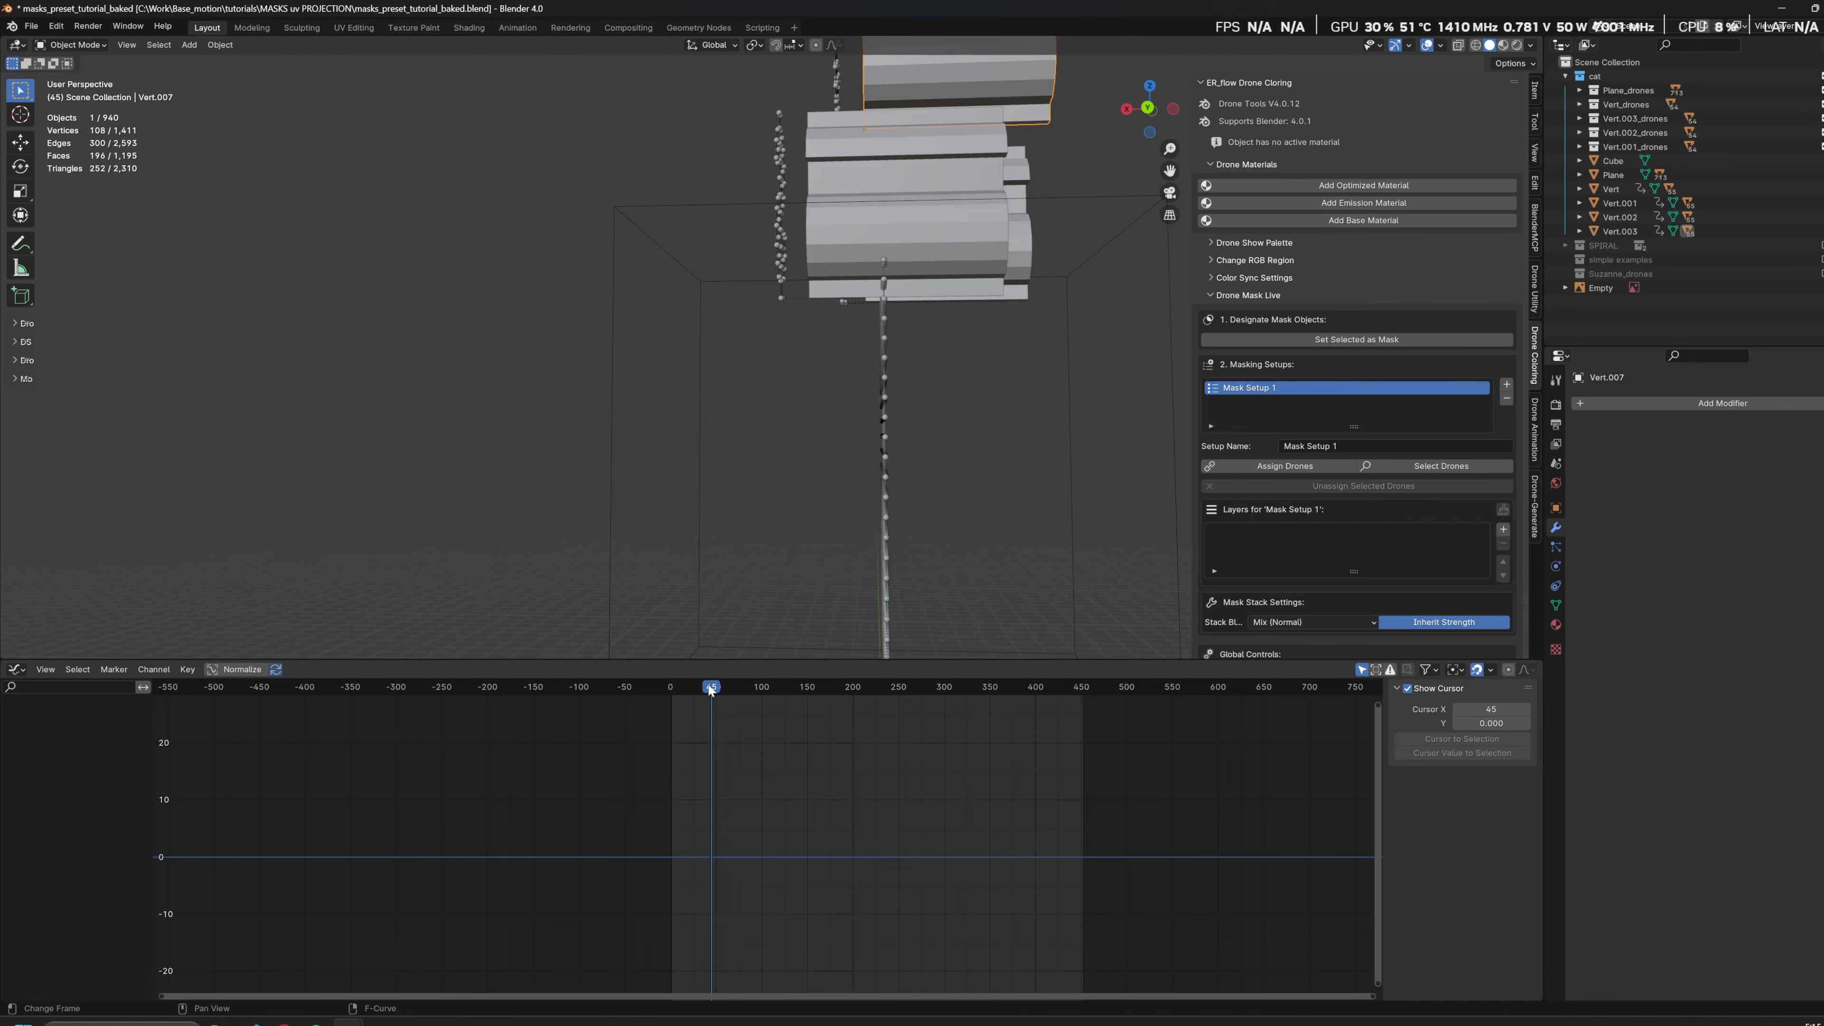
{"action": "left_click_drag", "start_coordinate": [710, 687], "coordinate": [668, 687]}
{"action": "middle_click_drag", "start_coordinate": [963, 355], "coordinate": [987, 376]}
{"action": "middle_click_drag", "start_coordinate": [1038, 310], "coordinate": [929, 333], "text": "shift"}
{"action": "scroll", "coordinate": [1075, 279], "scroll_direction": "down", "scroll_amount": 2}
Step: Select all drones and lasso-deselect the dollar-sign drones so that only the cat grid's drones stay selected
{"action": "key", "text": "q"}
{"action": "left_click", "coordinate": [1061, 311]}
{"action": "left_click_drag", "start_coordinate": [988, 304], "coordinate": [668, 8], "text": "ctrl"}
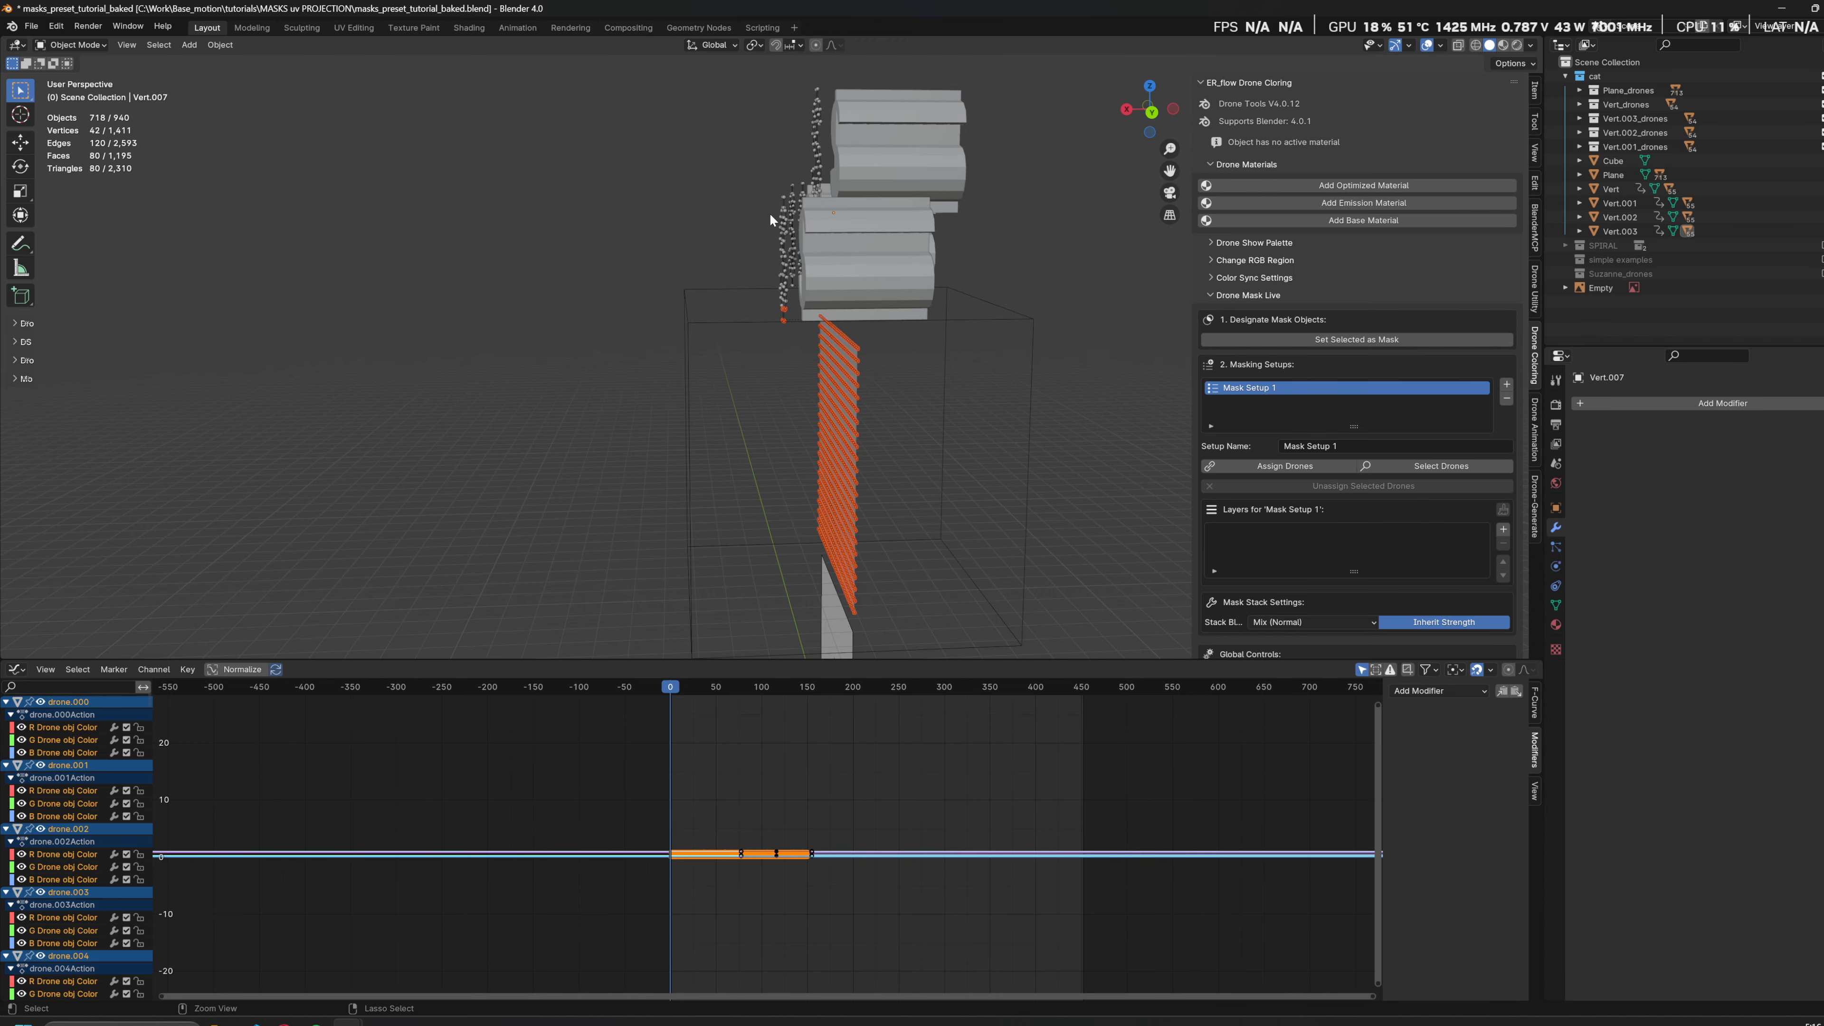
{"action": "left_click_drag", "start_coordinate": [798, 359], "coordinate": [799, 360], "text": "ctrl"}
{"action": "middle_click_drag", "start_coordinate": [799, 361], "coordinate": [856, 459]}
{"action": "scroll", "coordinate": [861, 452], "scroll_direction": "up", "scroll_amount": 3}
{"action": "middle_click_drag", "start_coordinate": [927, 331], "coordinate": [941, 414], "text": "shift"}
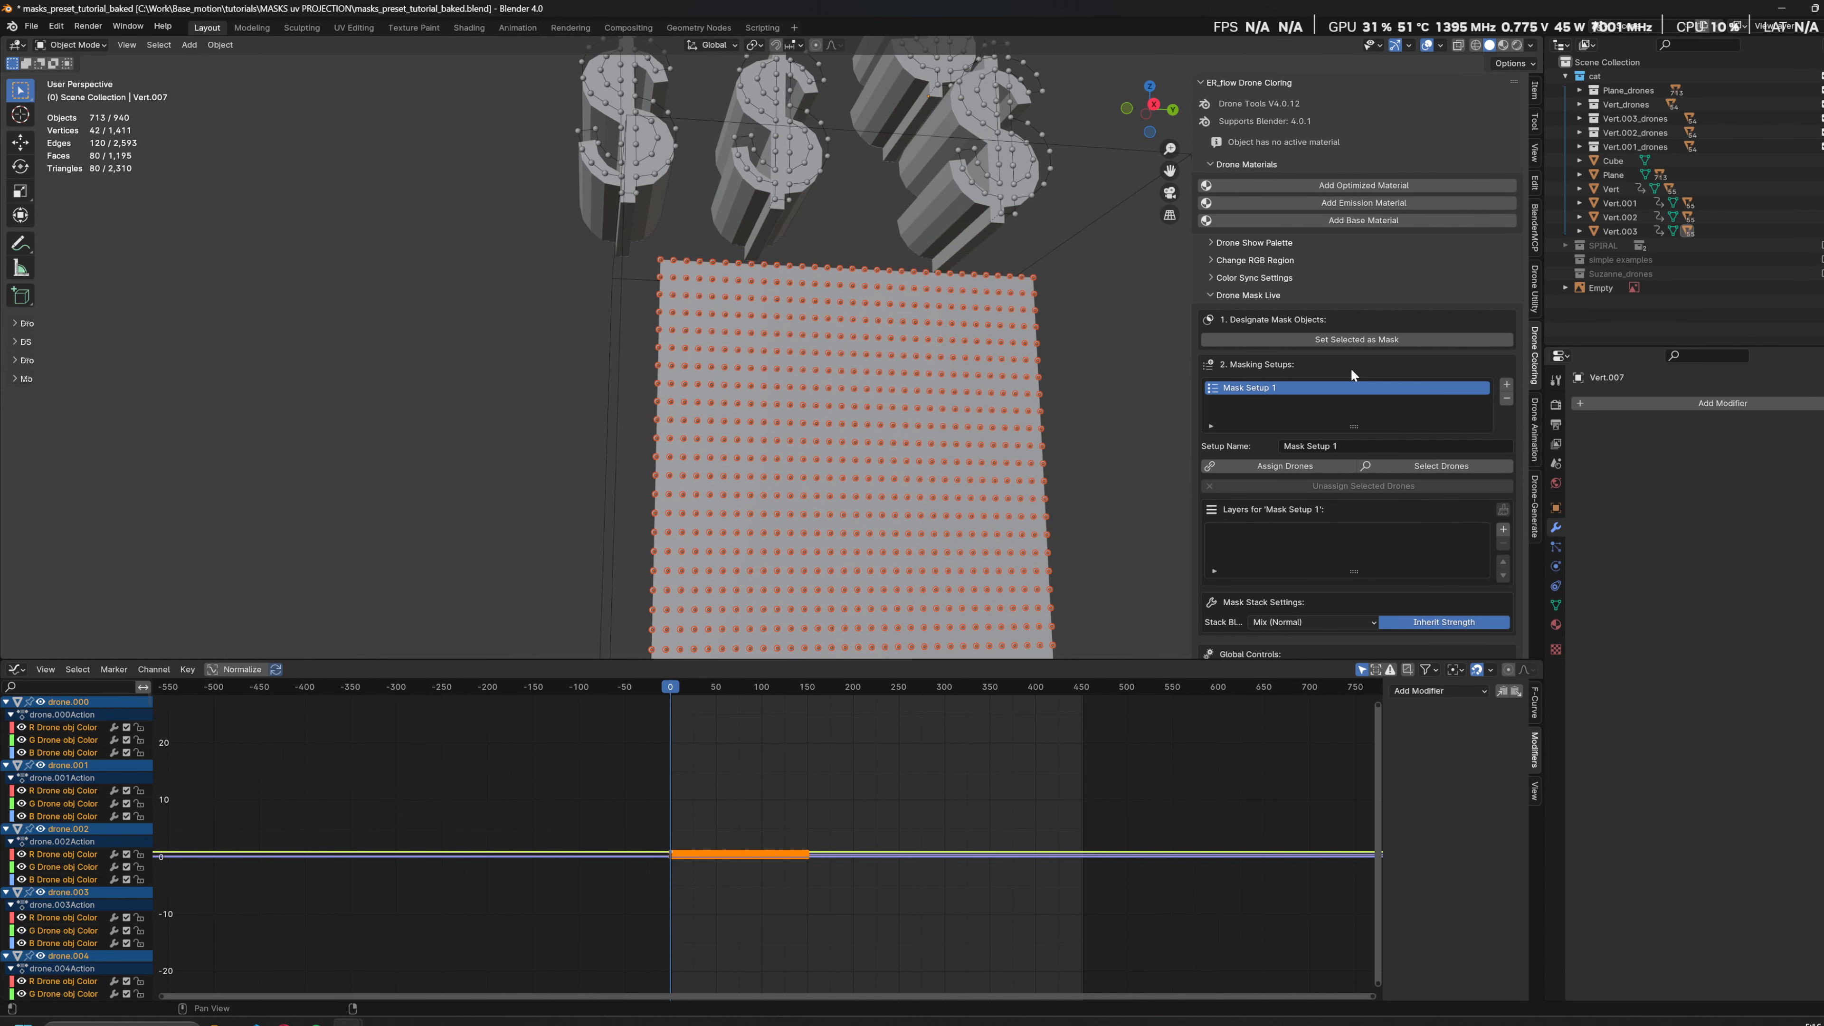
Step: Assign the selected grid drones to the new mask setup
{"action": "scroll", "coordinate": [968, 418], "scroll_direction": "up", "scroll_amount": 4}
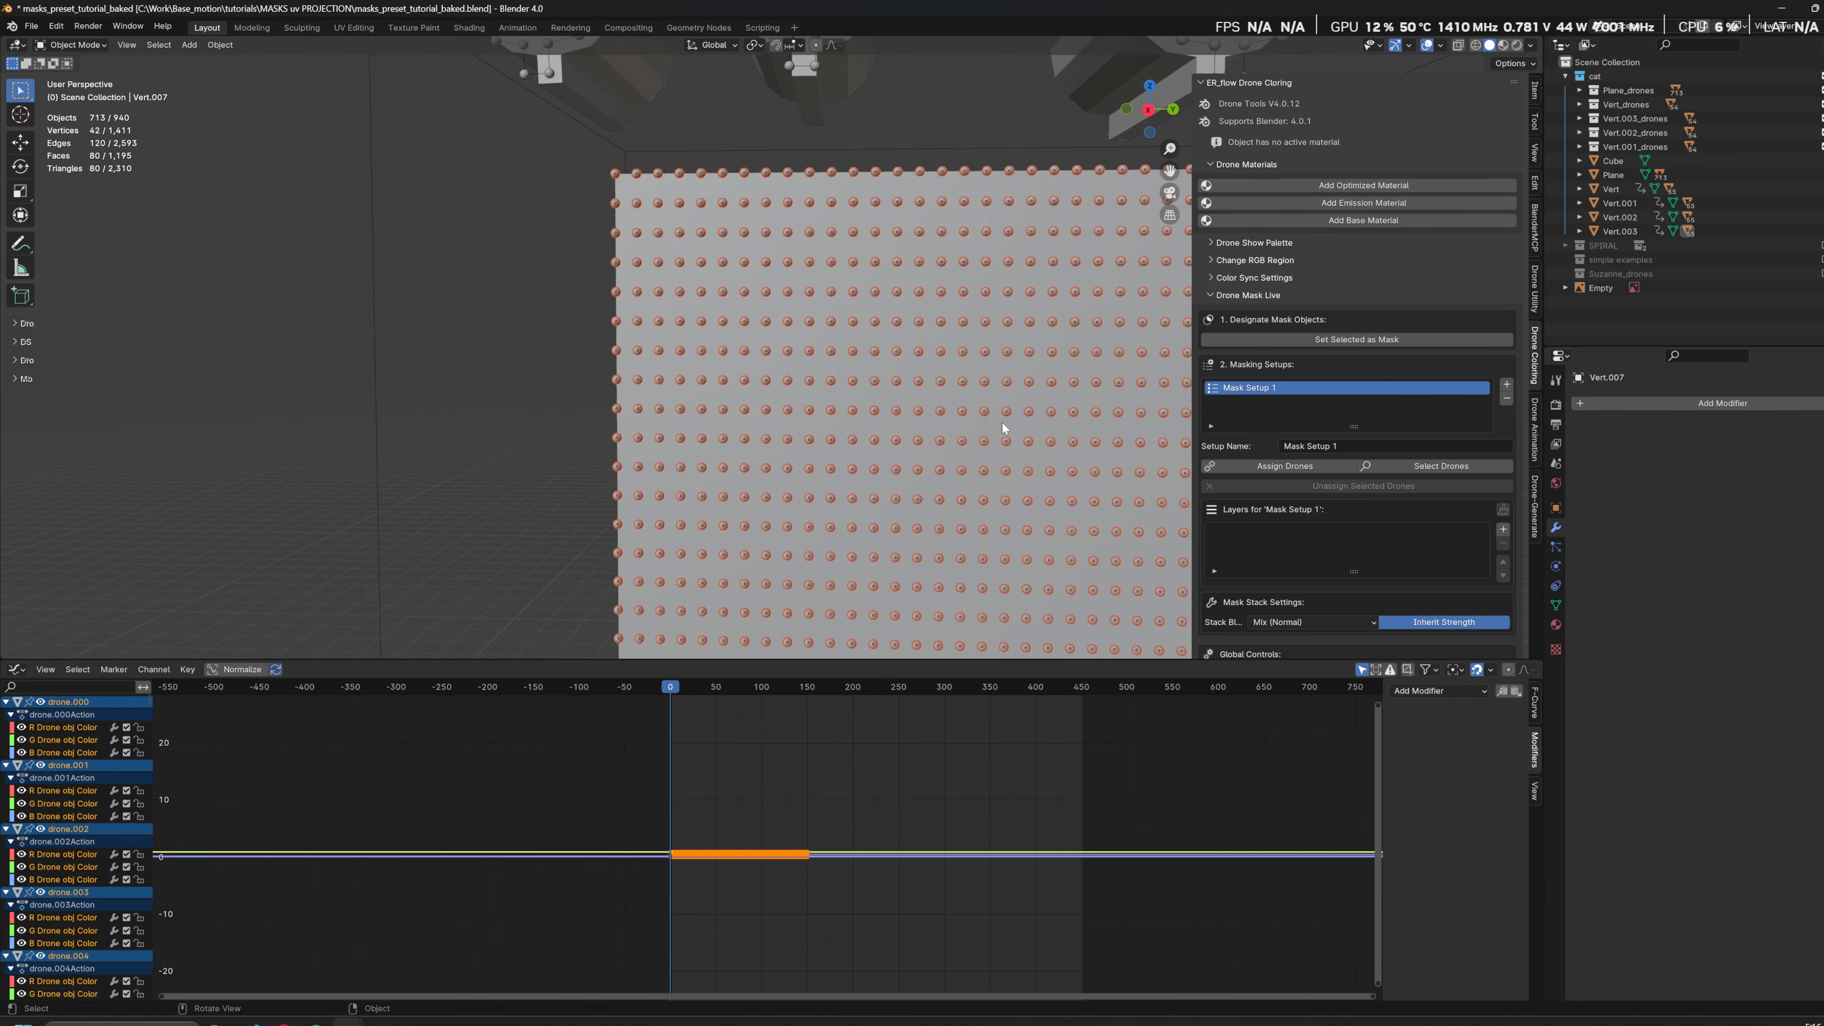
{"action": "left_click", "coordinate": [1265, 468]}
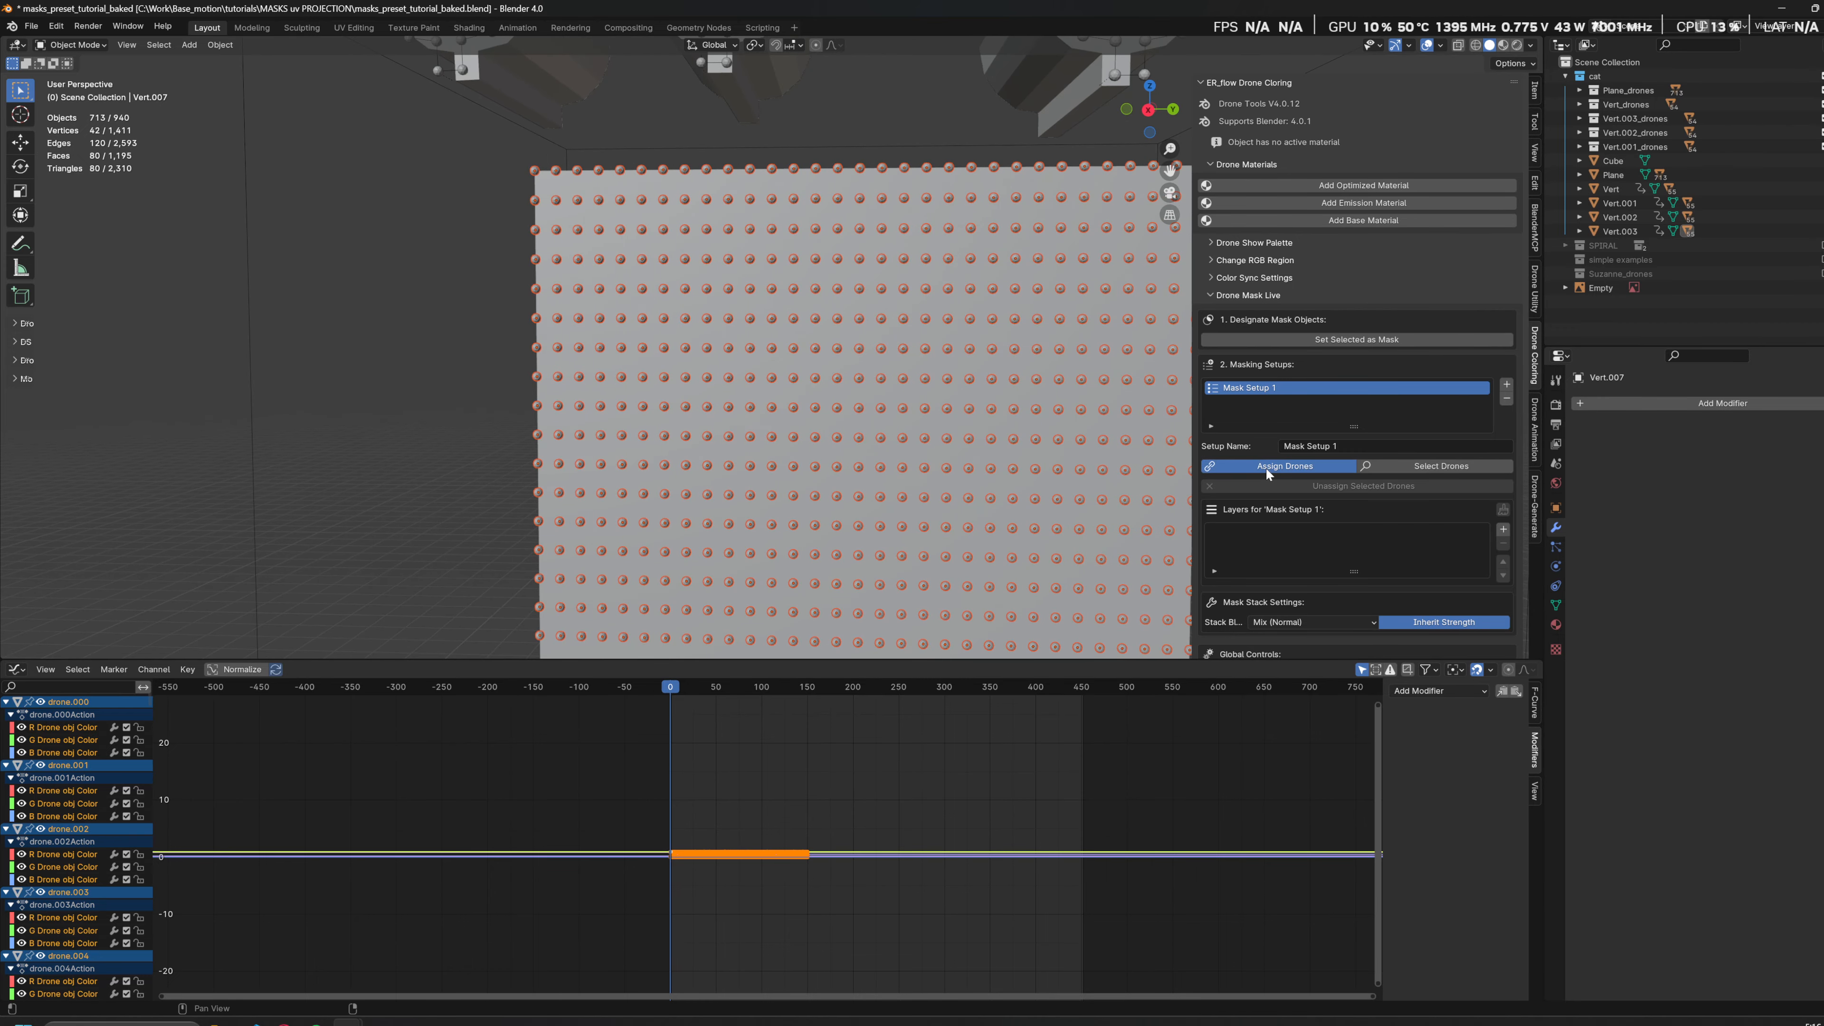
{"action": "middle_click_drag", "start_coordinate": [990, 477], "coordinate": [969, 429]}
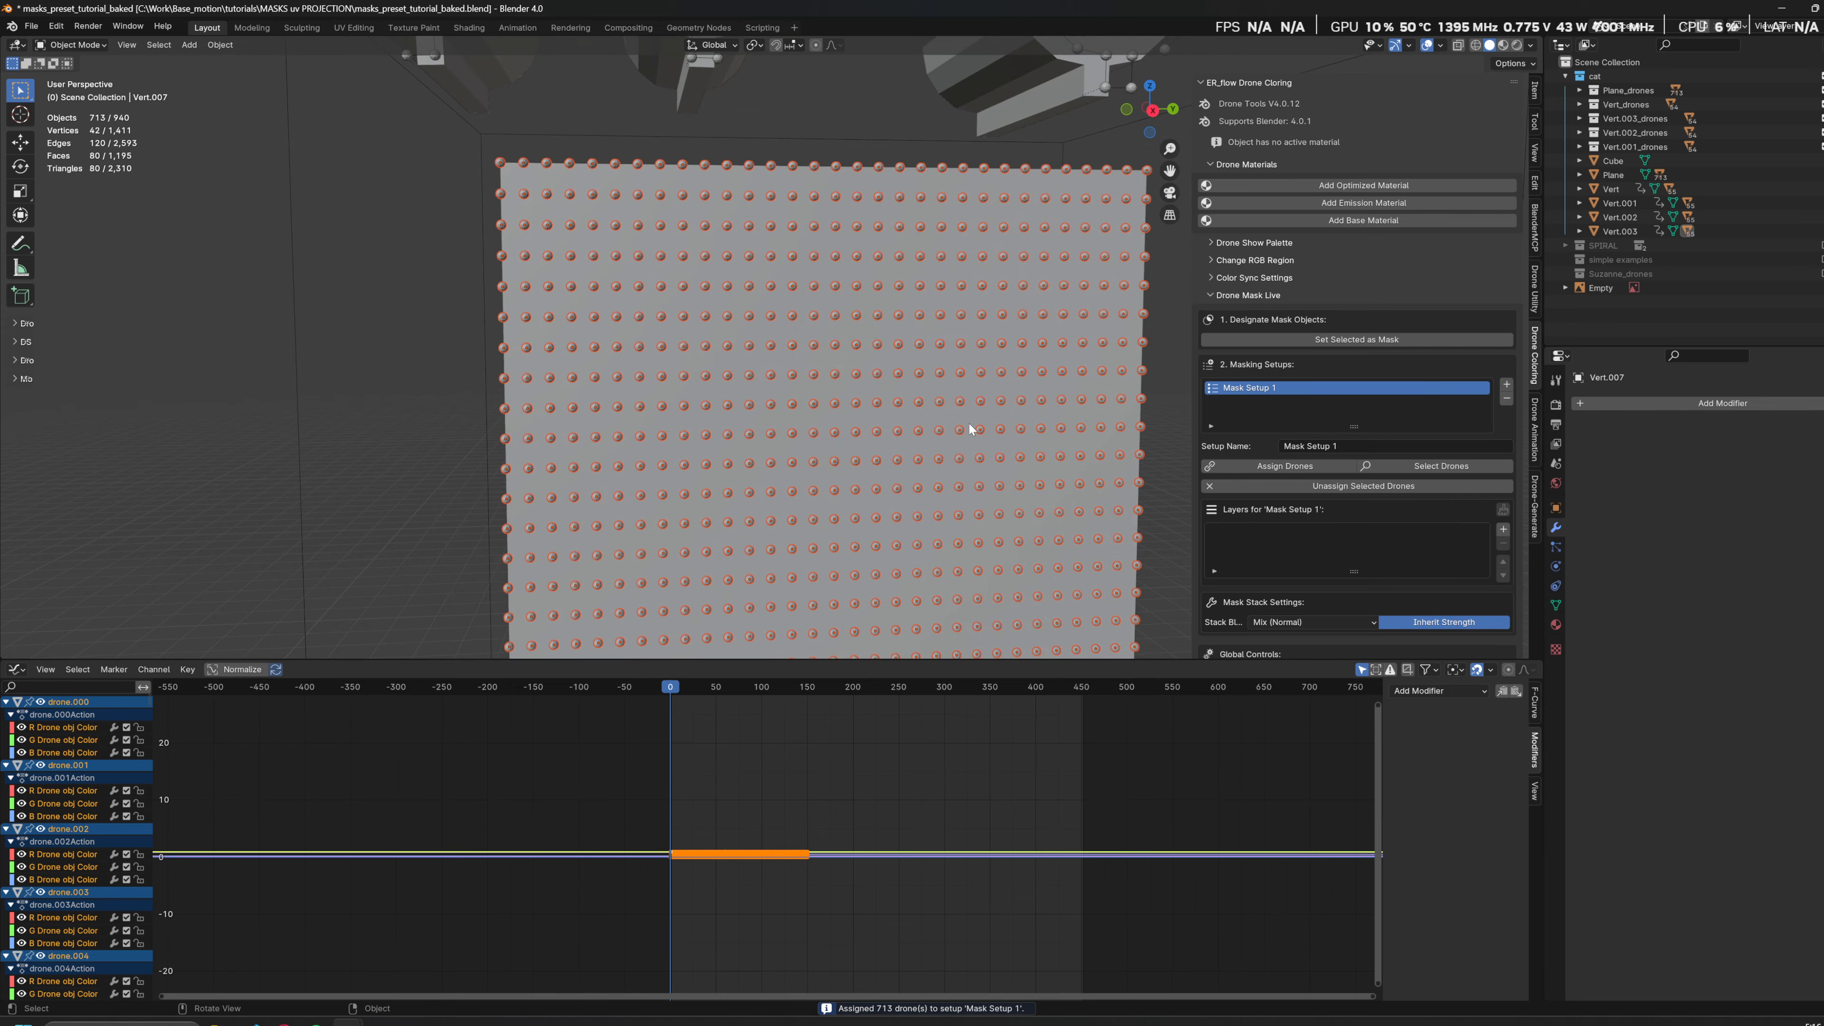
Step: Hide the plane behind the drone grid
{"action": "left_click", "coordinate": [899, 351]}
{"action": "key", "text": "h"}
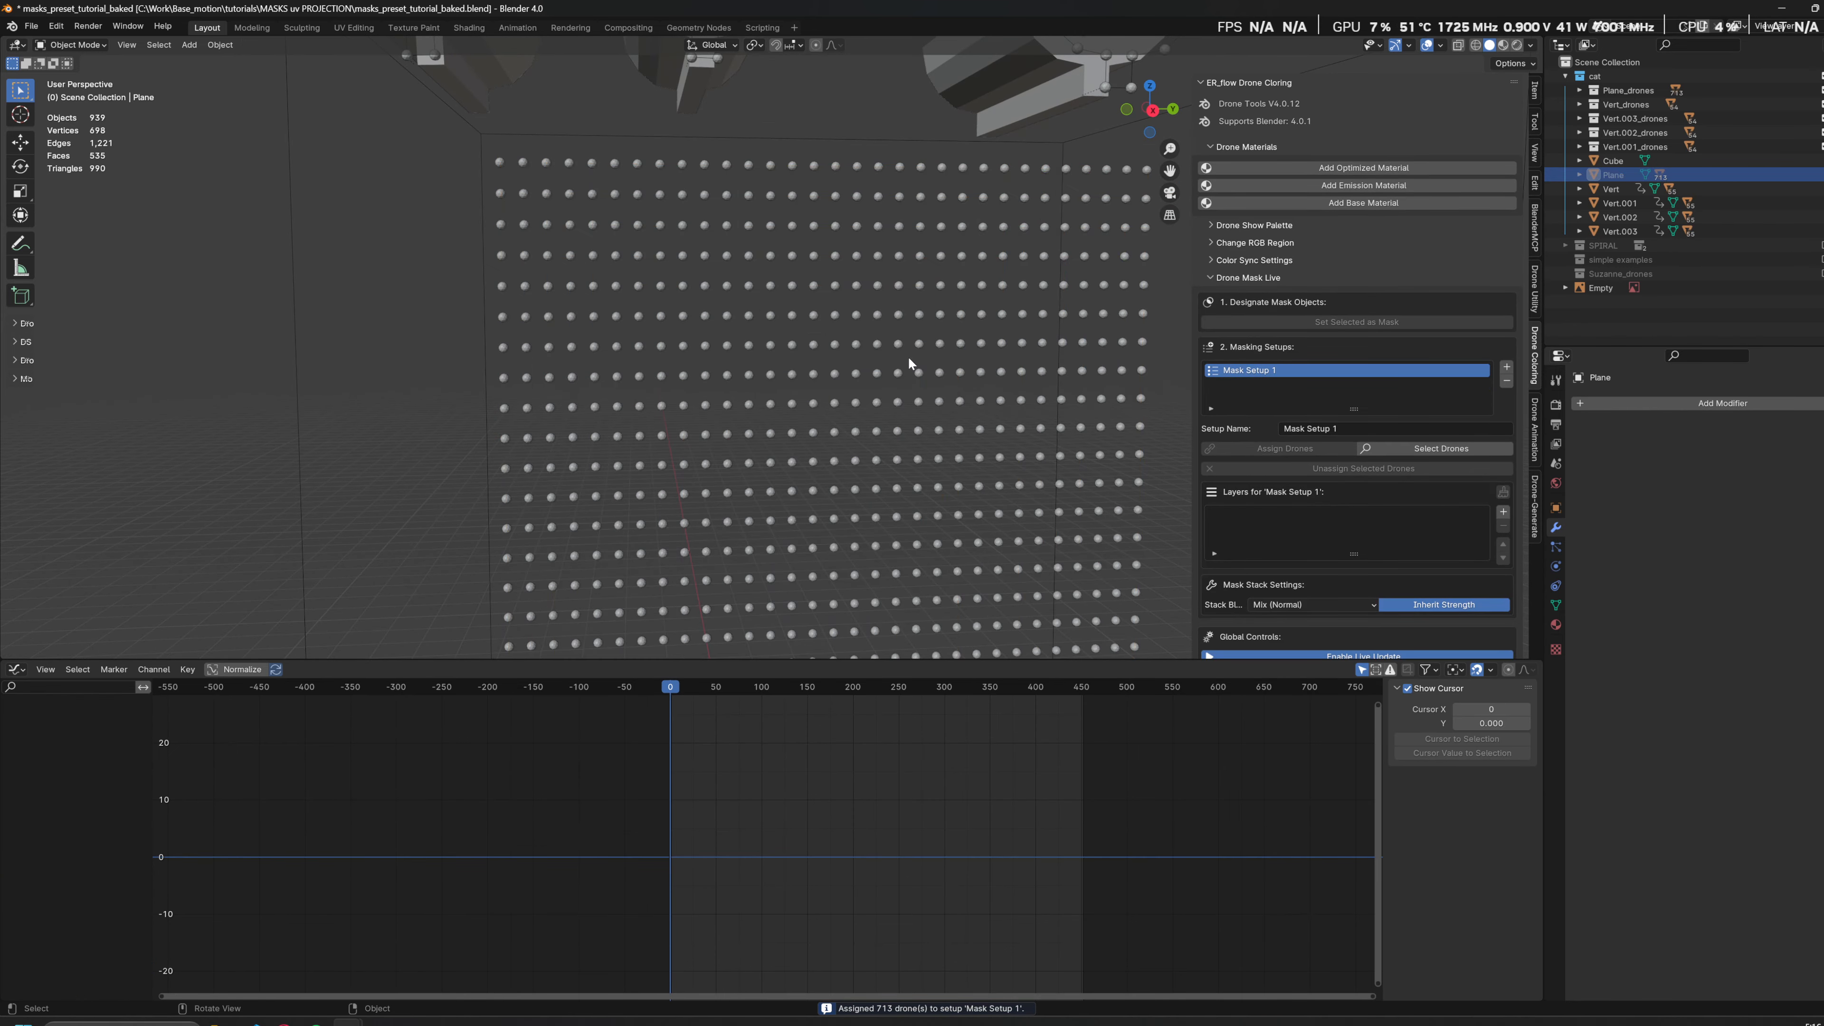
{"action": "scroll", "coordinate": [907, 356], "scroll_direction": "down", "scroll_amount": 5}
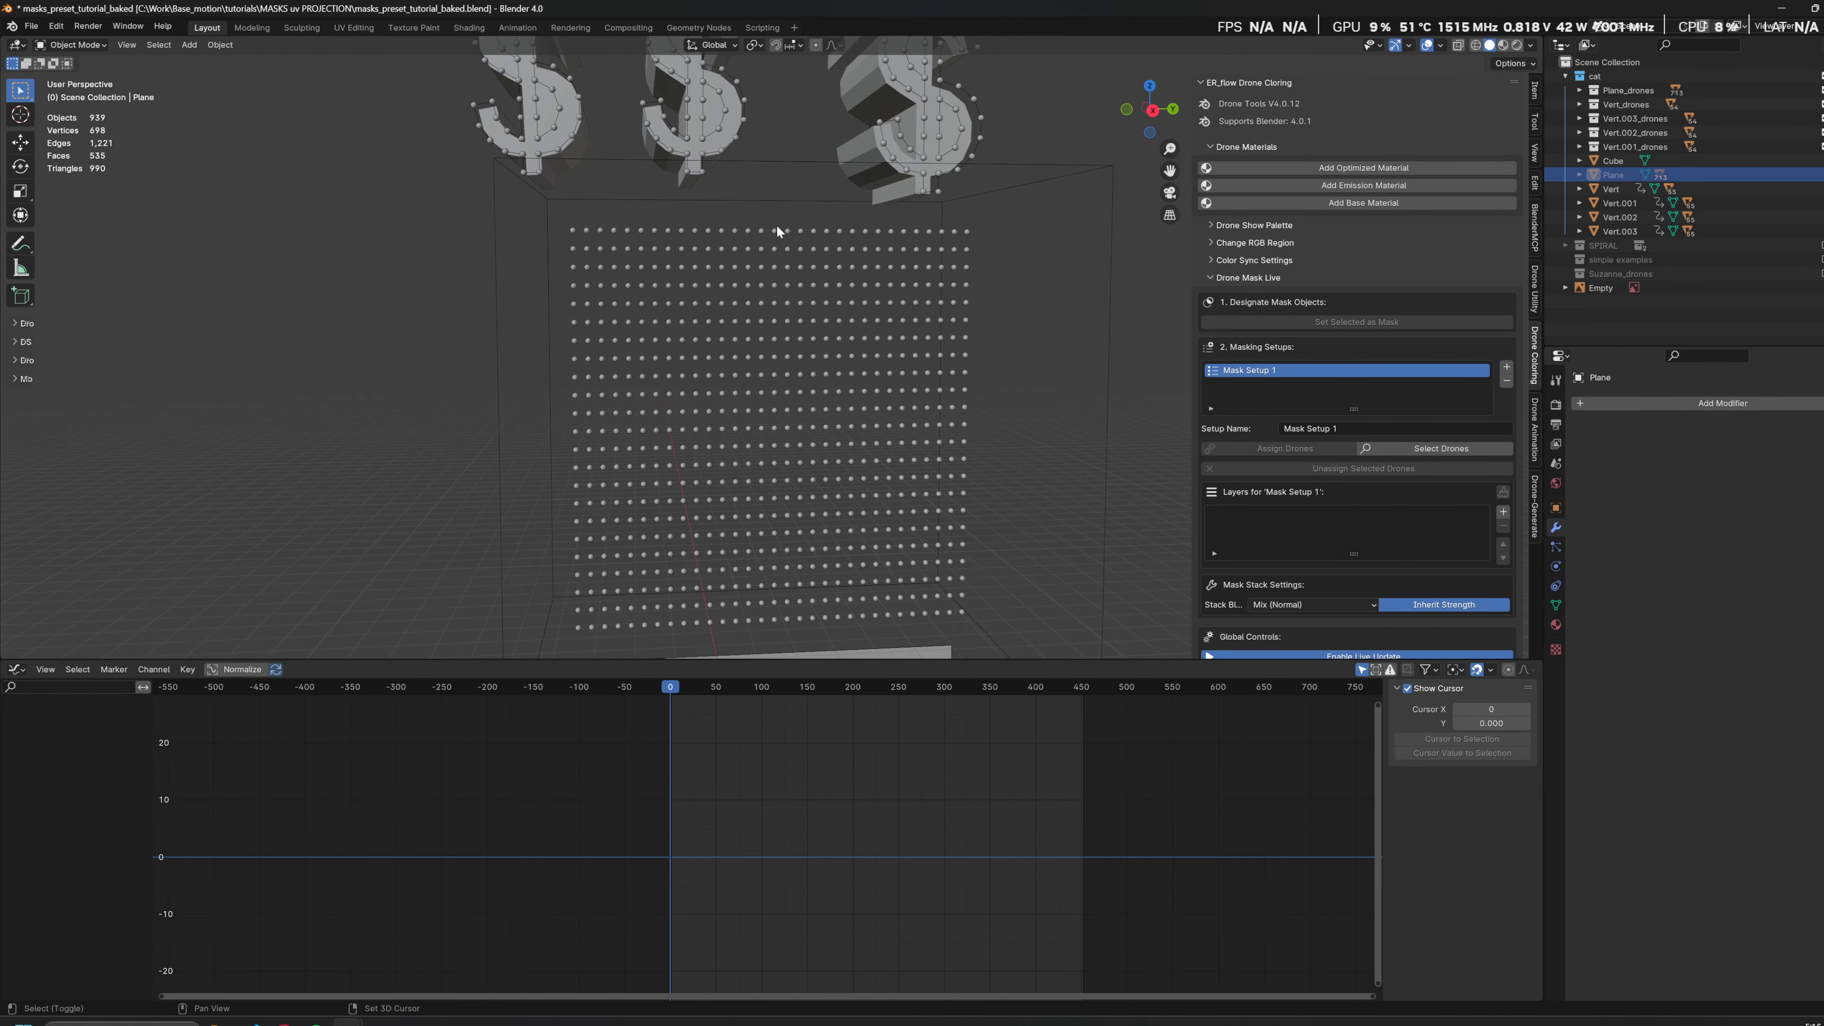
{"action": "middle_click_drag", "start_coordinate": [776, 230], "coordinate": [911, 348], "text": "shift"}
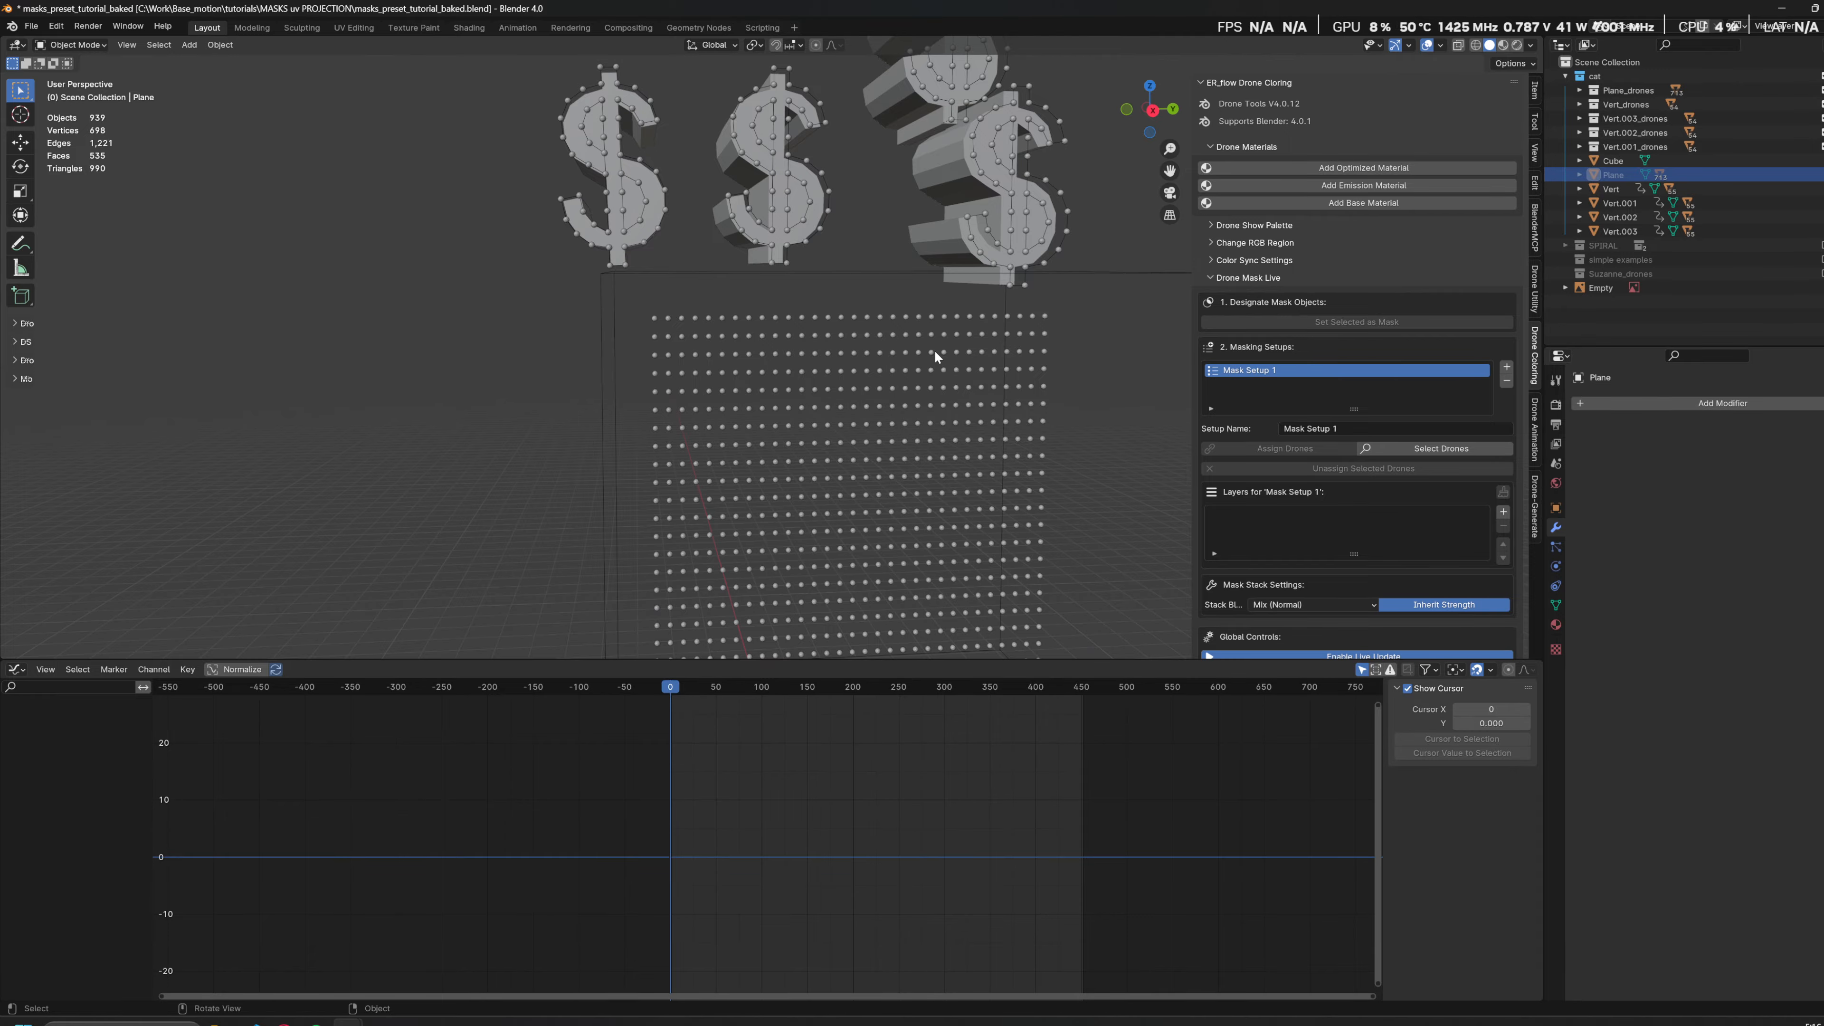
Step: Switch the animation editor to the Dope Sheet and select all drones, followed by one top-row drone, to inspect their color keyframes
{"action": "left_click", "coordinate": [919, 316]}
{"action": "key", "text": "ctrl+Tab"}
{"action": "scroll", "coordinate": [945, 451], "scroll_direction": "up", "scroll_amount": 2}
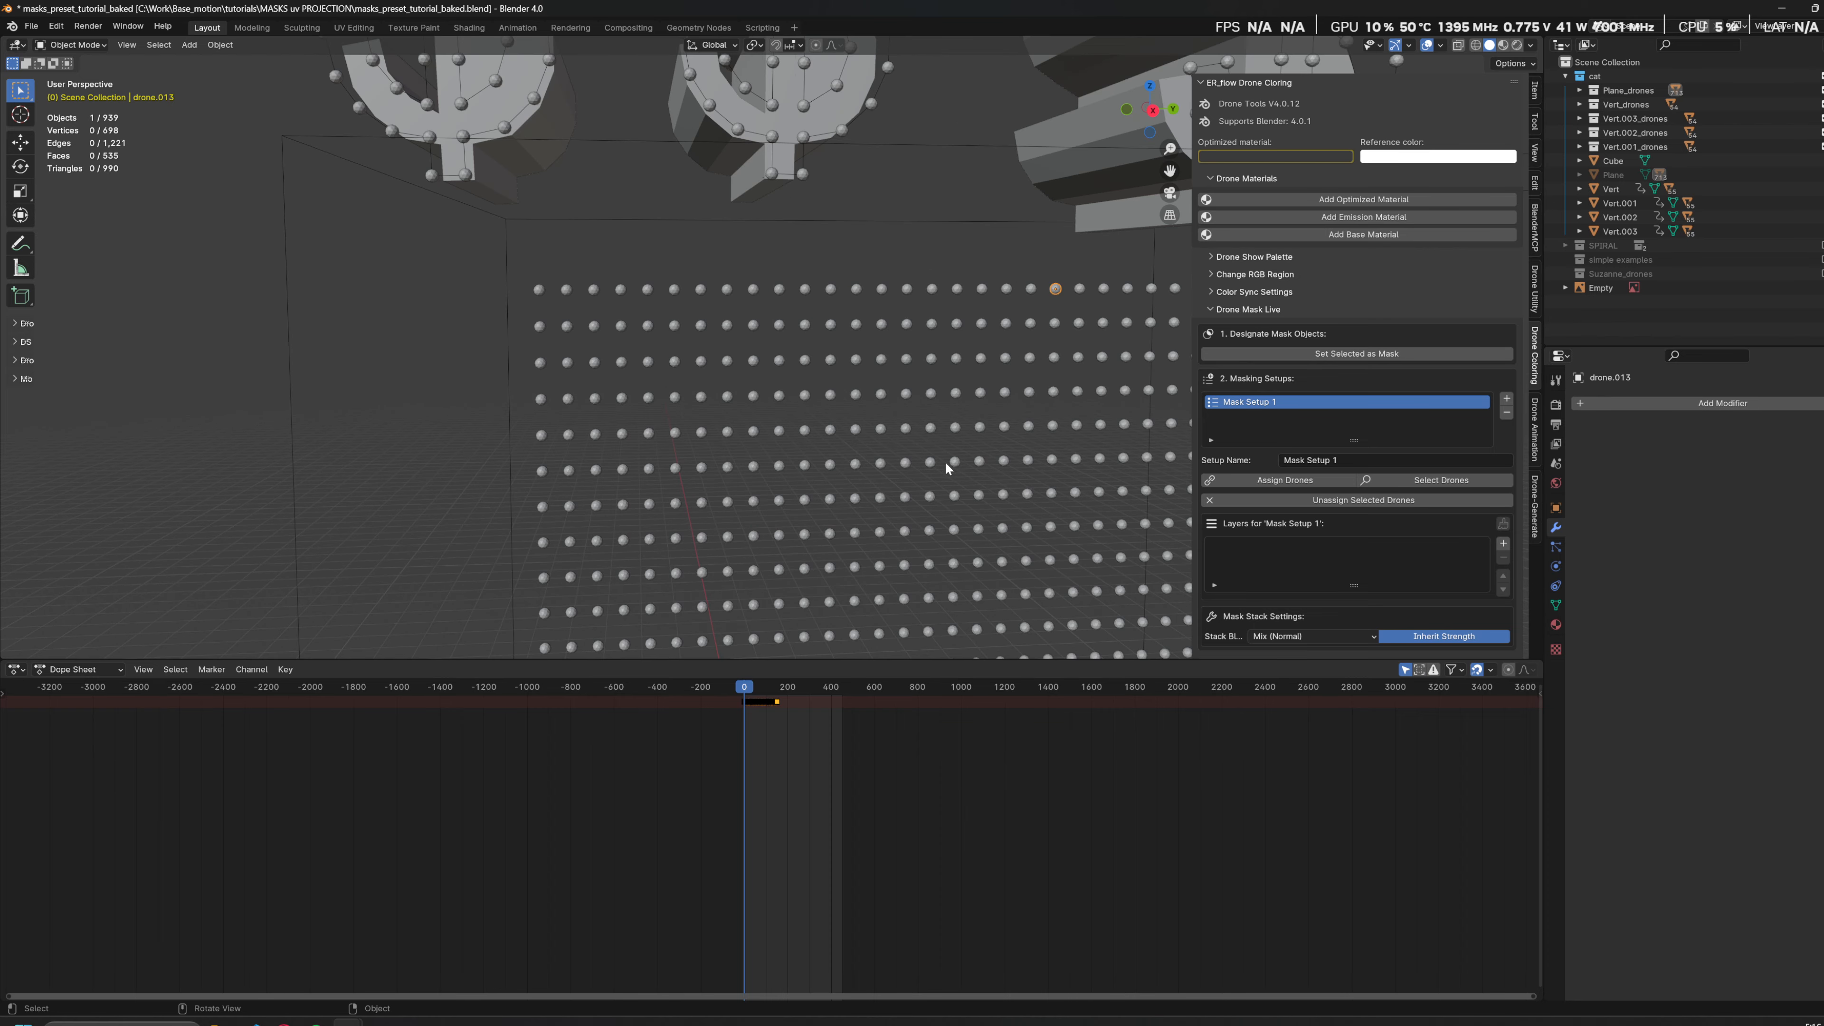
{"action": "key", "text": "q"}
{"action": "left_click", "coordinate": [946, 464]}
{"action": "scroll", "coordinate": [911, 502], "scroll_direction": "up", "scroll_amount": 2}
{"action": "scroll", "coordinate": [805, 745], "scroll_direction": "up", "scroll_amount": 14}
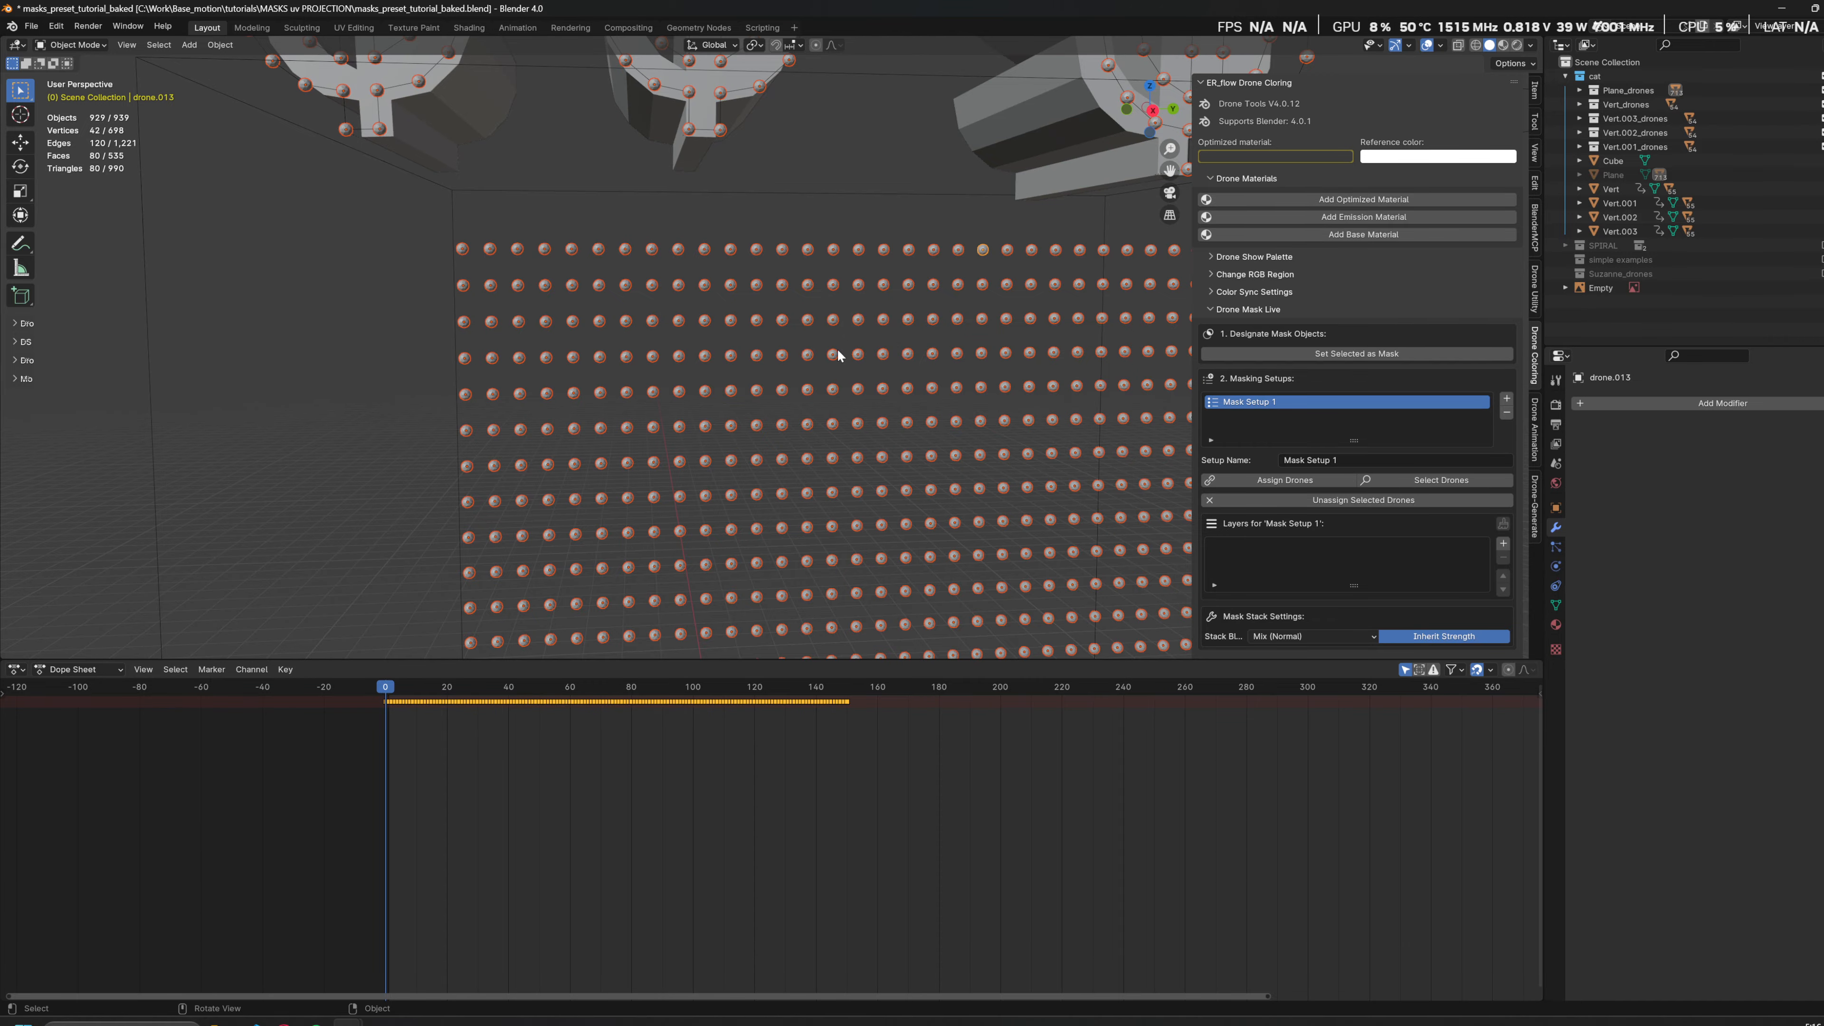
{"action": "left_click", "coordinate": [853, 248]}
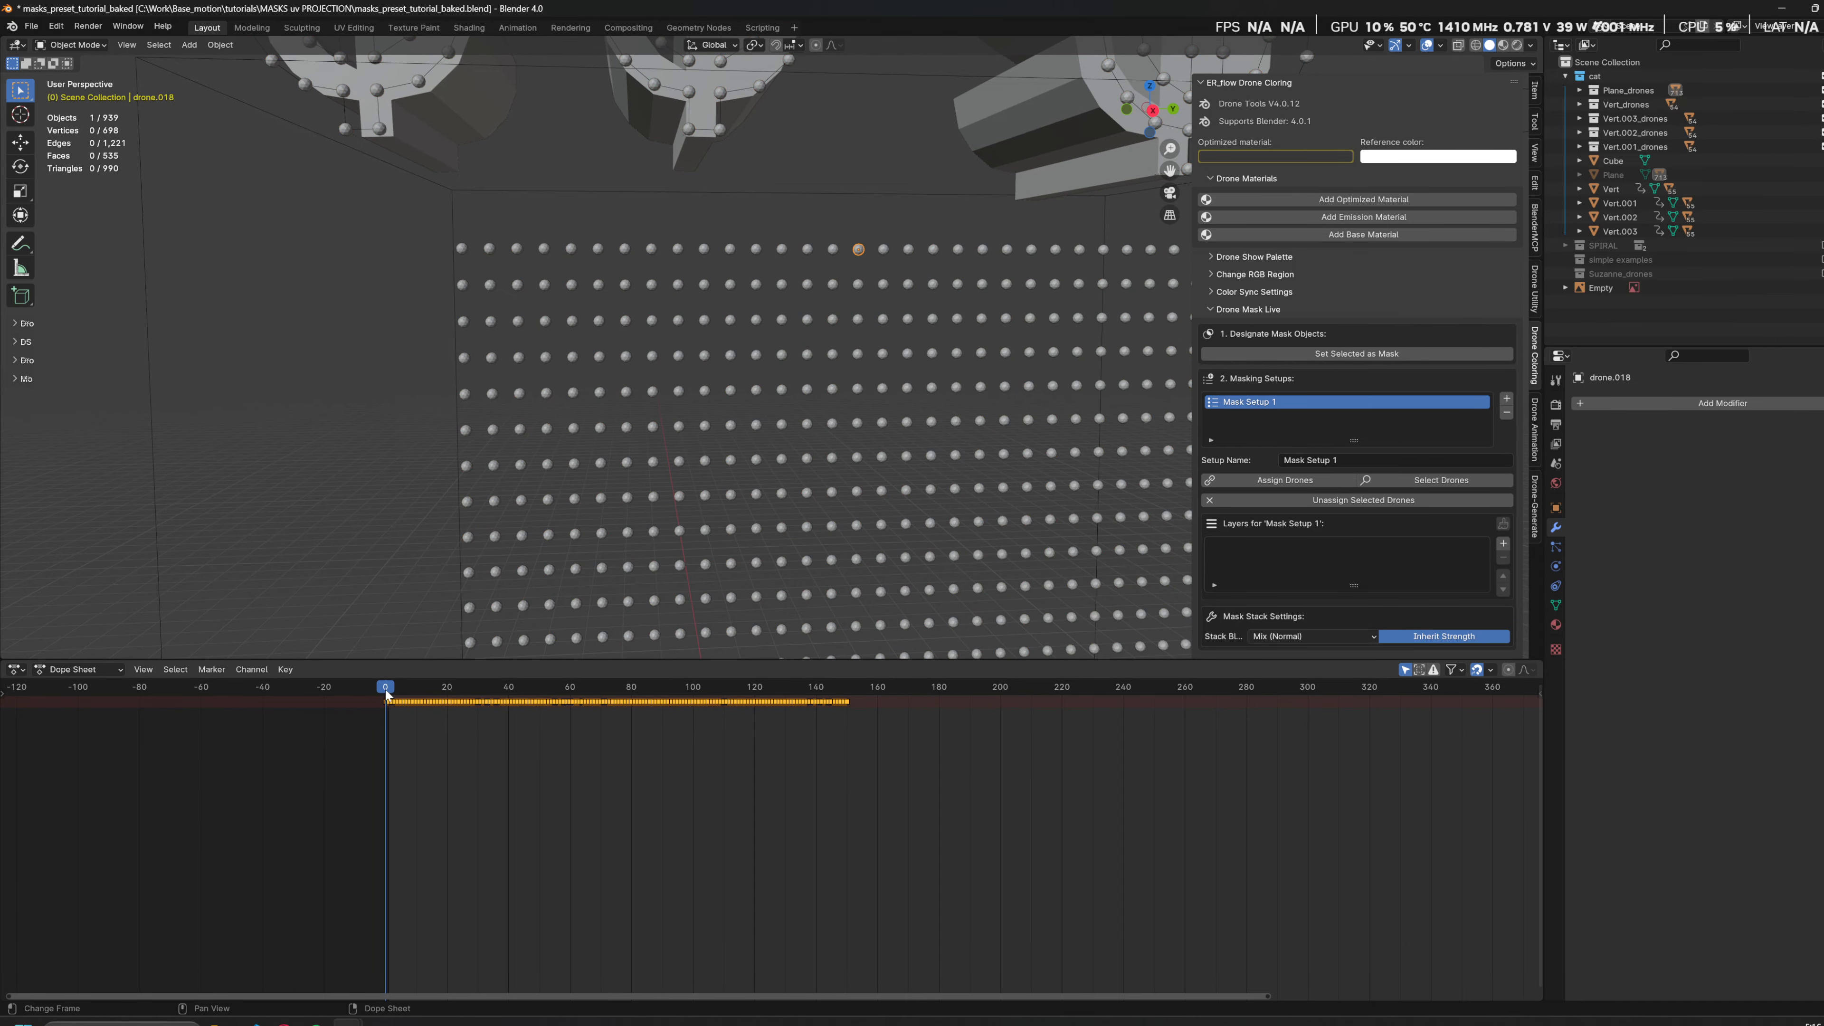
Step: Switch the viewport to rendered shading and designate the extruded dollar-sign meshes as mask objects
{"action": "key", "text": "z"}
{"action": "left_click", "coordinate": [955, 363]}
{"action": "mouse_move", "coordinate": [955, 363]}
{"action": "middle_mouse_down", "text": "shift"}
{"action": "mouse_move", "coordinate": [842, 273]}
{"action": "mouse_move", "coordinate": [775, 144]}
{"action": "mouse_move", "coordinate": [835, 332]}
{"action": "mouse_move", "coordinate": [736, 409]}
{"action": "mouse_move", "coordinate": [822, 334]}
{"action": "middle_mouse_up", "text": "shift"}
{"action": "scroll", "coordinate": [763, 329], "scroll_direction": "down", "scroll_amount": 4}
{"action": "scroll", "coordinate": [768, 331], "scroll_direction": "up", "scroll_amount": 2}
{"action": "left_click", "coordinate": [831, 325]}
{"action": "scroll", "coordinate": [948, 306], "scroll_direction": "up", "scroll_amount": 3}
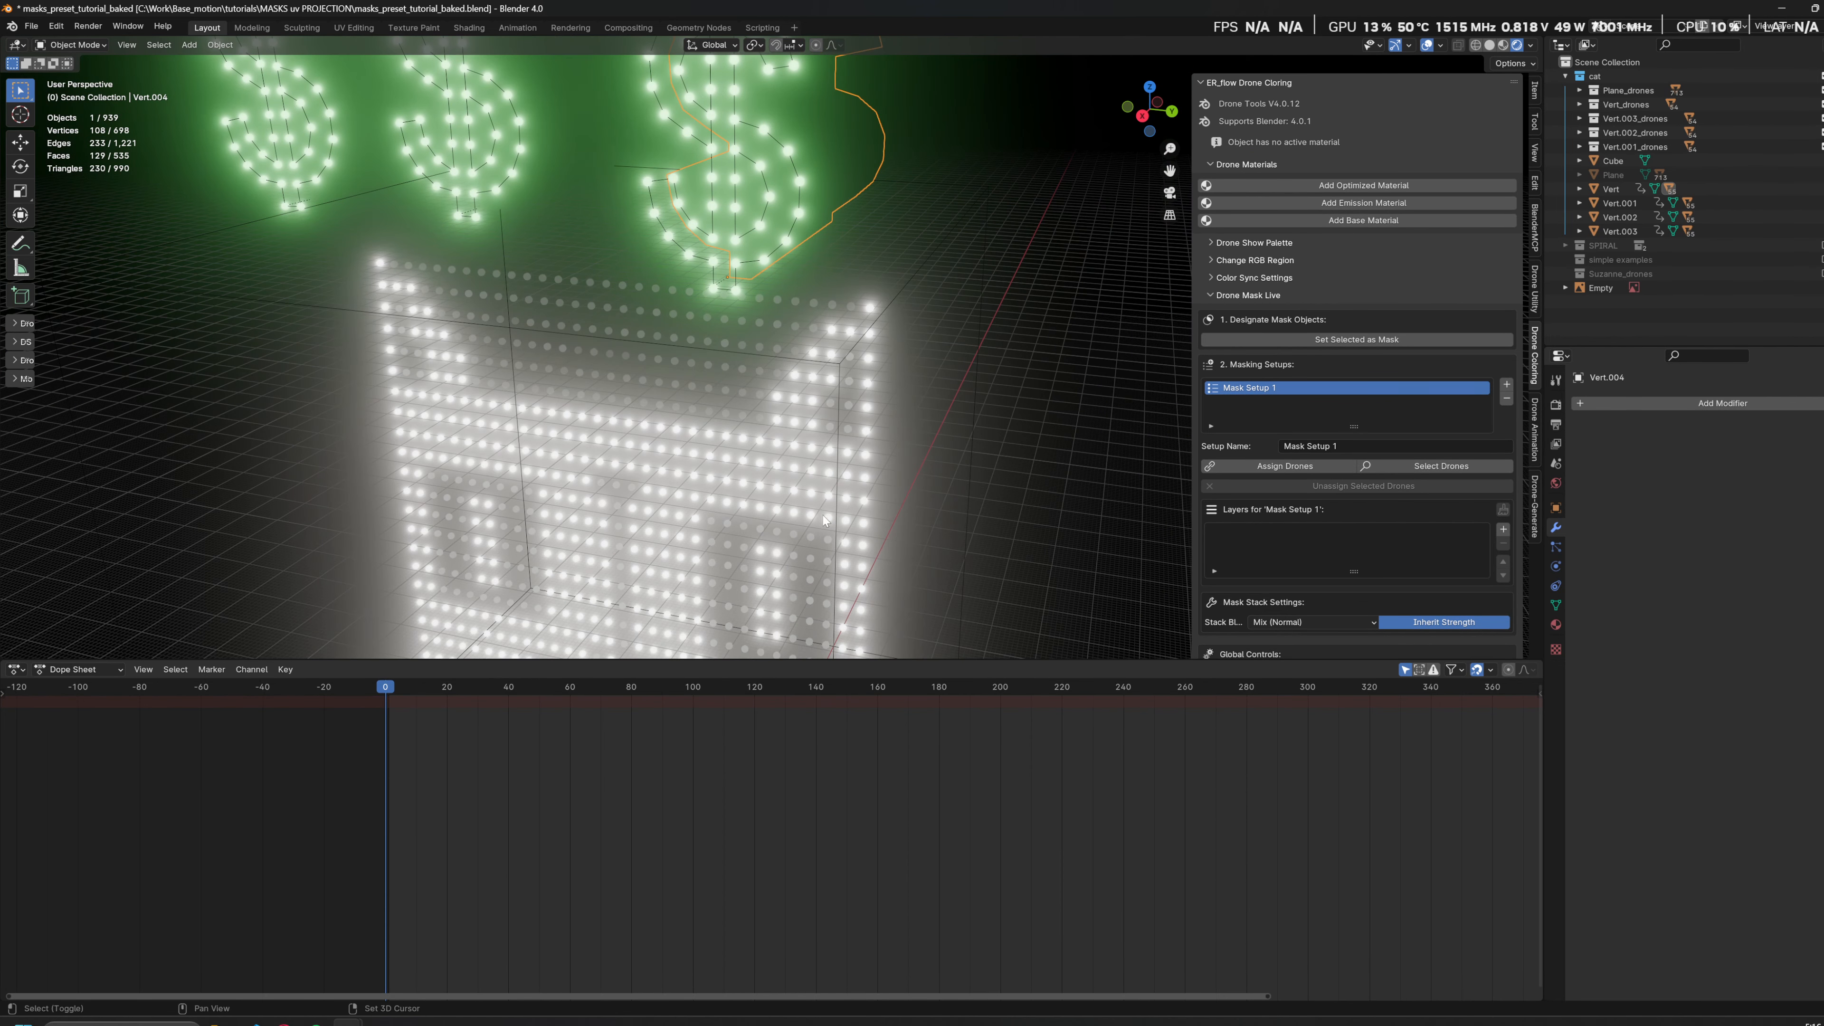
{"action": "left_click", "coordinate": [1300, 343]}
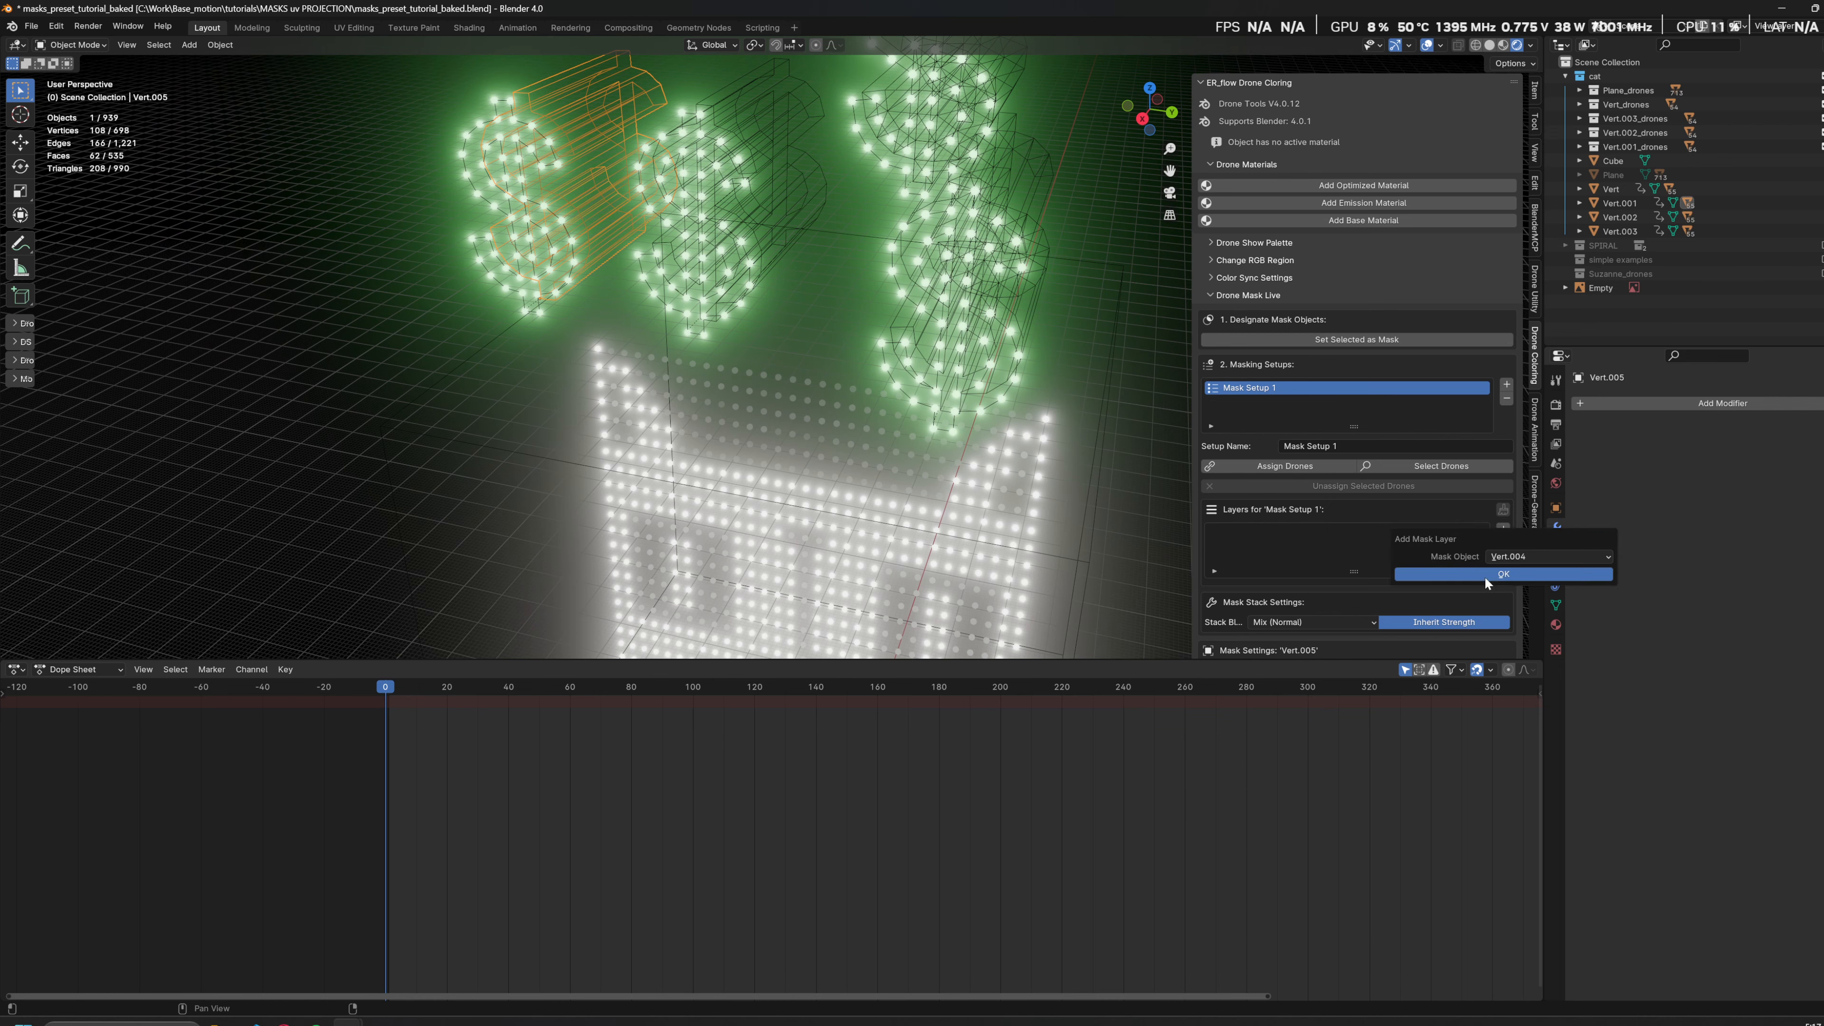
Step: Add Vert.004, Vert.005, Vert.006 and Vert.007 as mask layers in Mask Setup 1
{"action": "left_click", "coordinate": [1502, 530]}
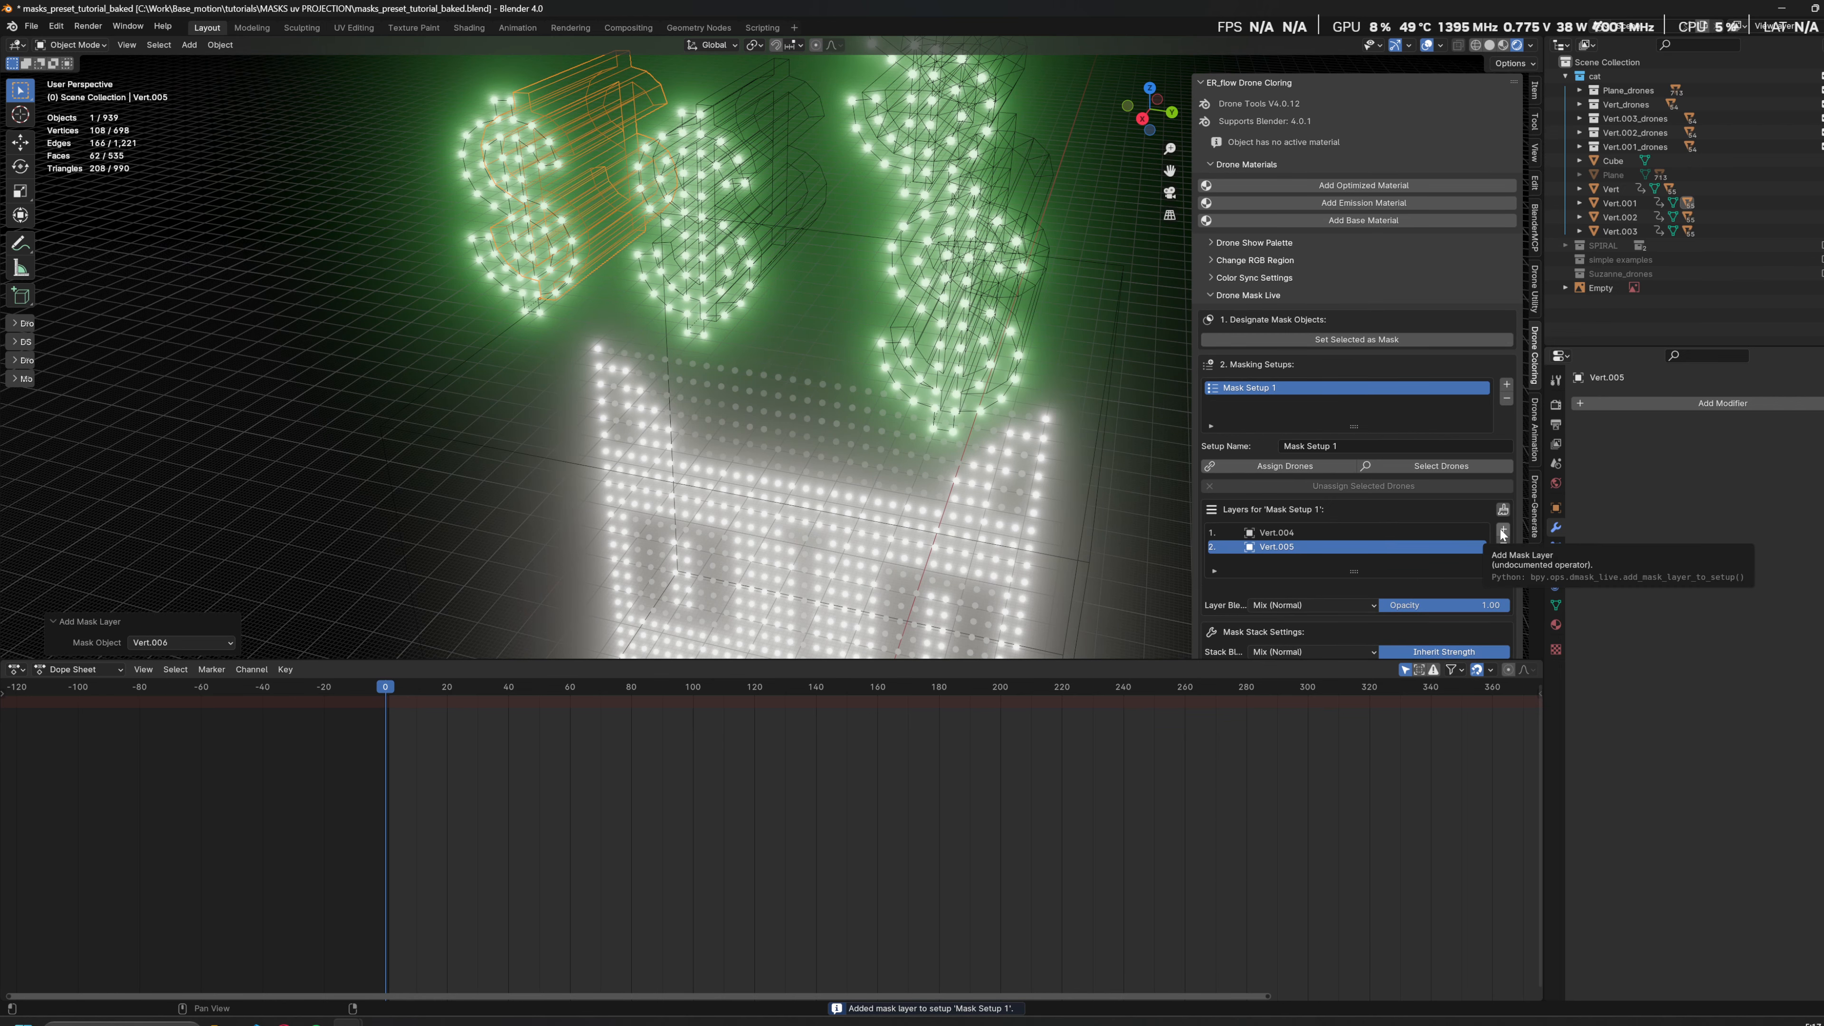
{"action": "left_click", "coordinate": [1503, 531]}
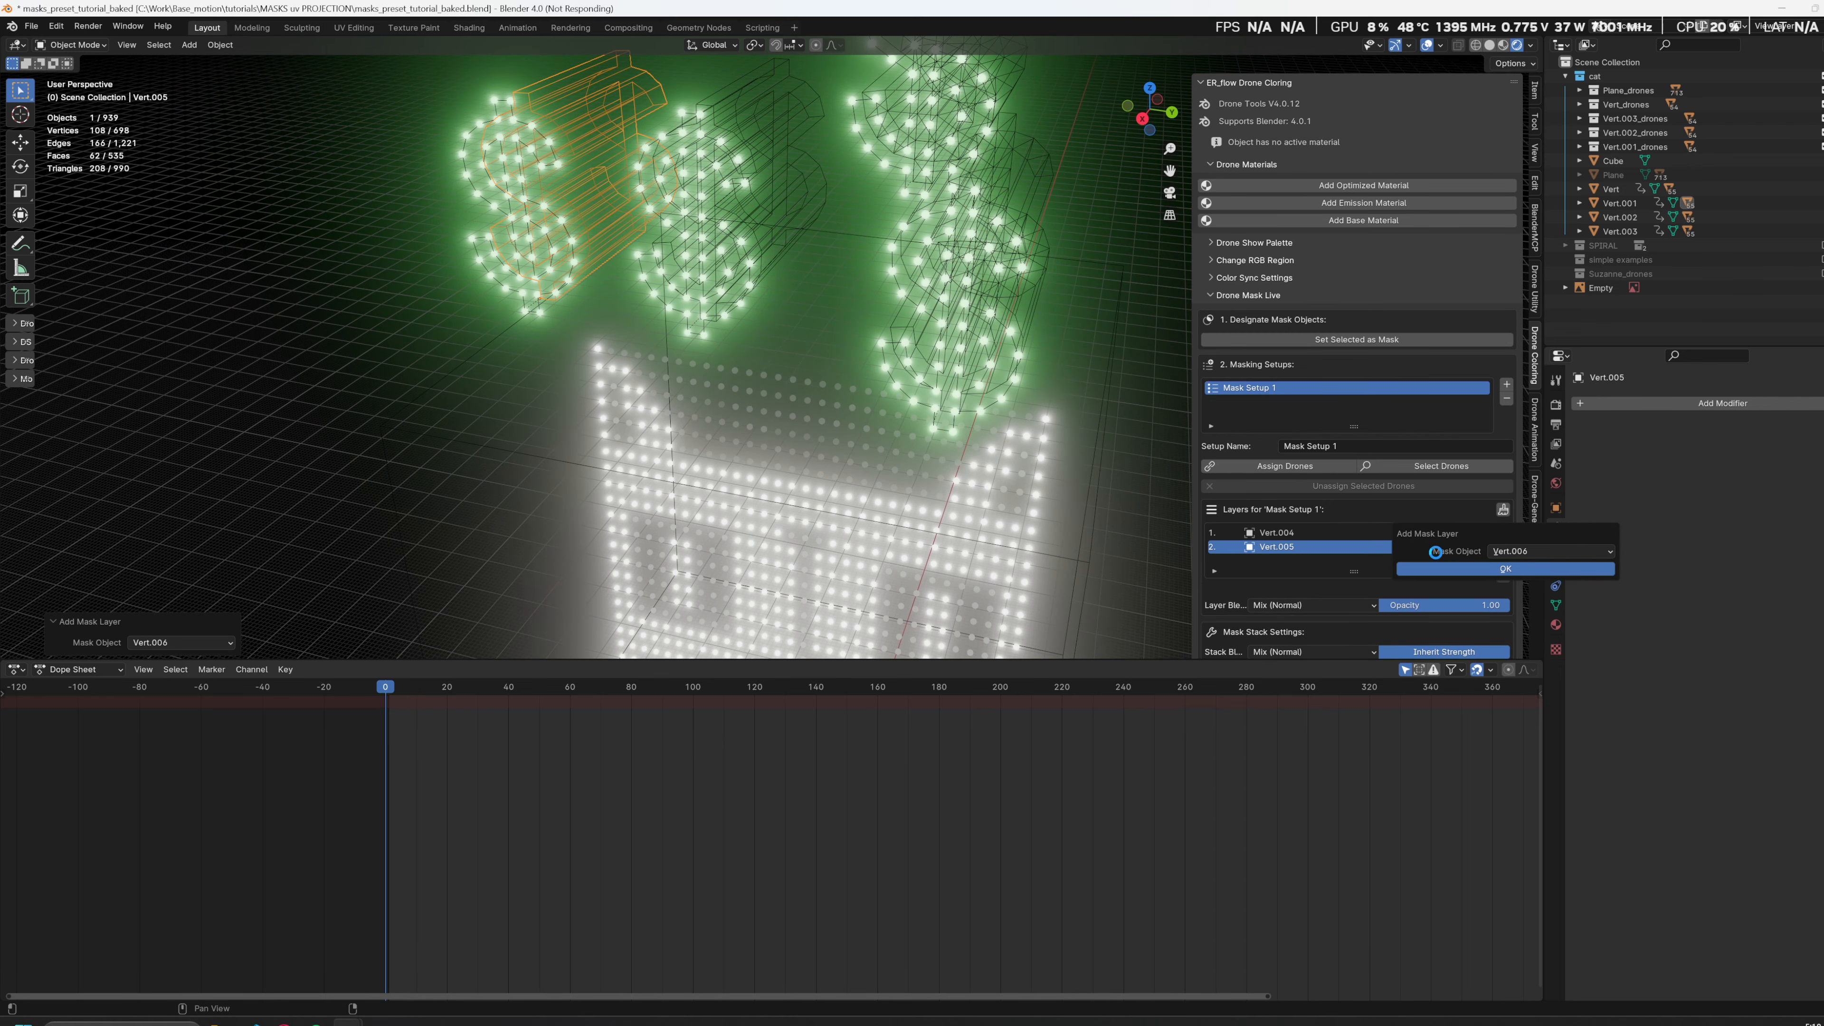
{"action": "scroll", "coordinate": [1327, 532], "scroll_direction": "down", "scroll_amount": 1}
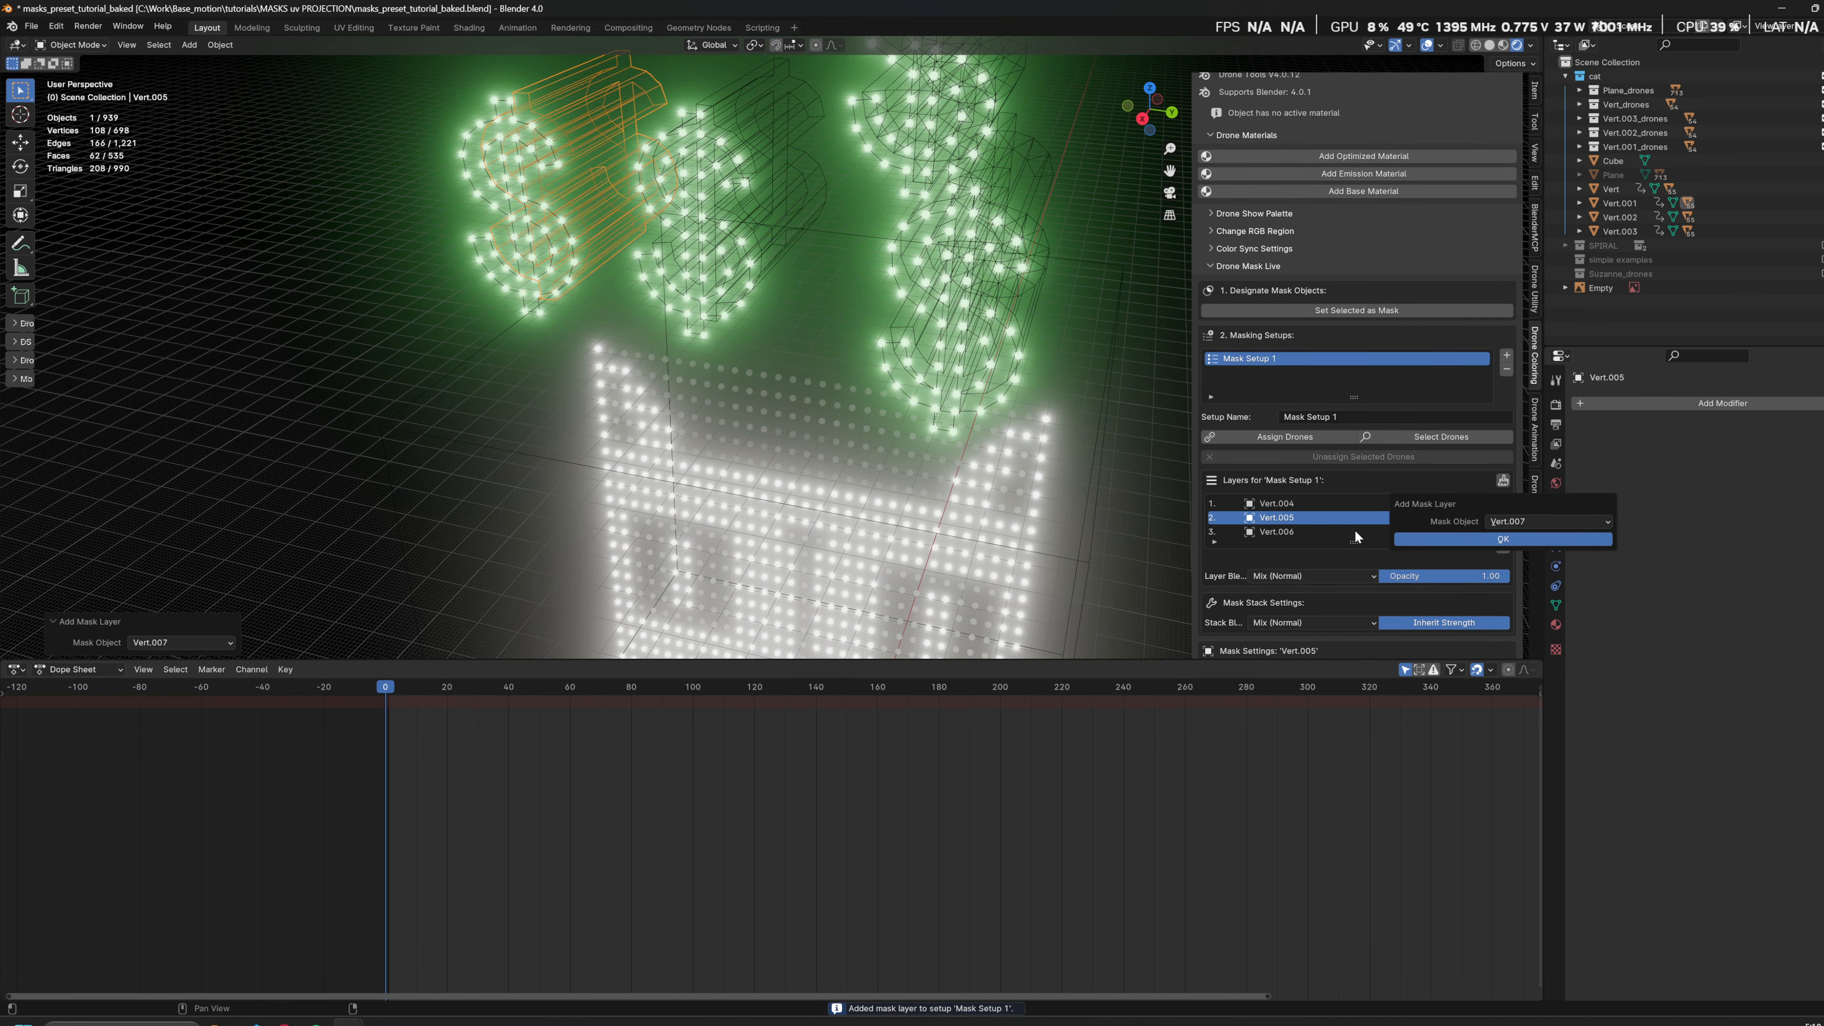
{"action": "left_click", "coordinate": [1411, 537]}
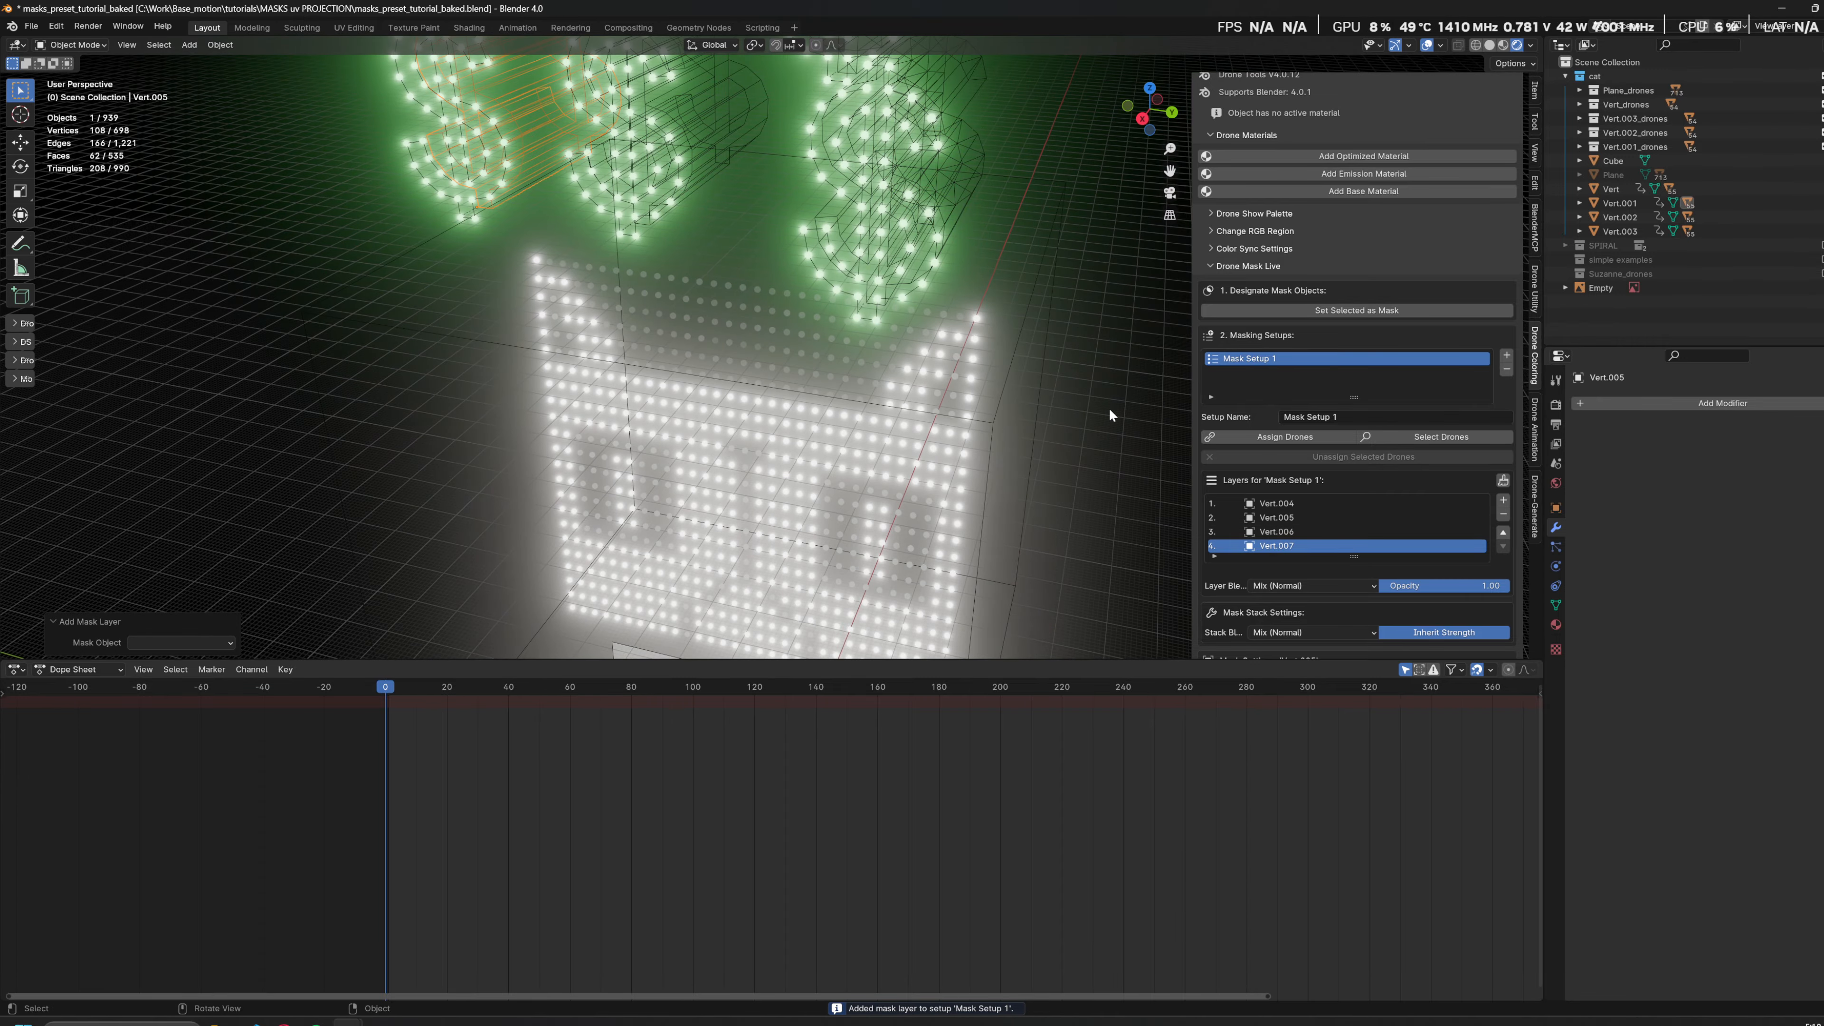
Step: Set the solid output color of the dollar-sign masks to black
{"action": "scroll", "coordinate": [1284, 527], "scroll_direction": "down", "scroll_amount": 10}
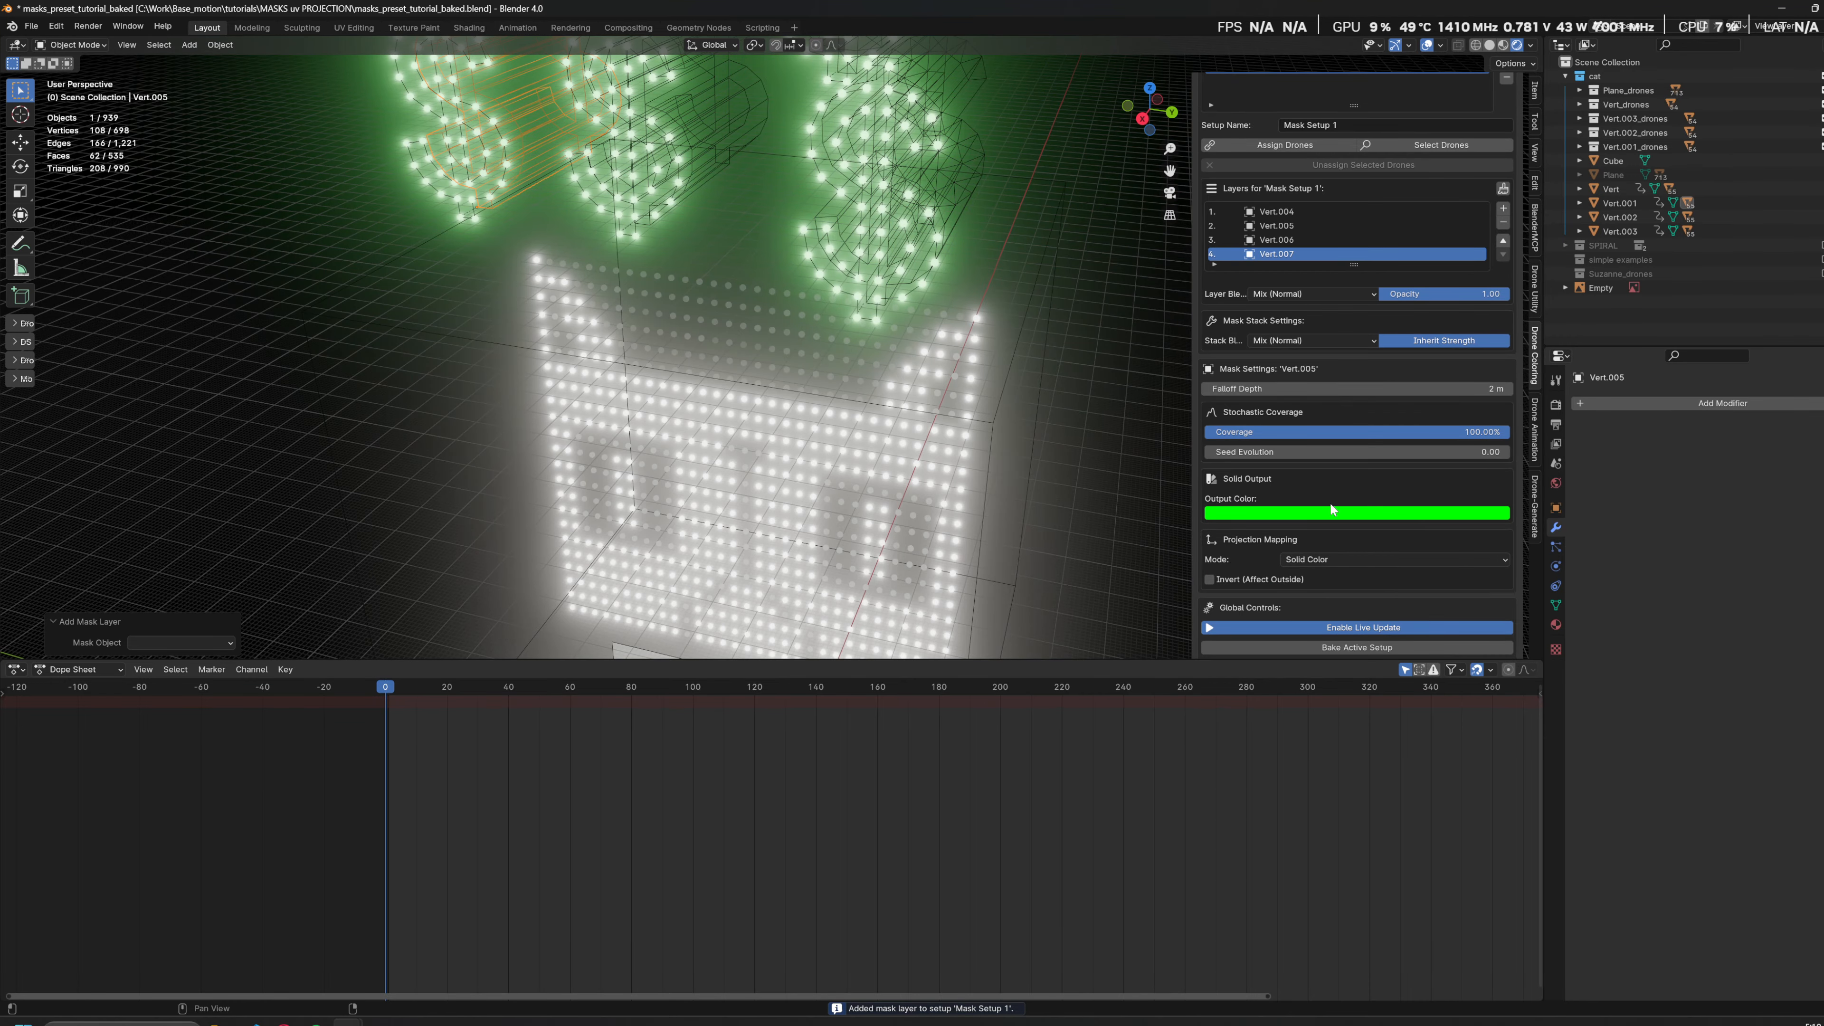
{"action": "left_click", "coordinate": [1328, 512]}
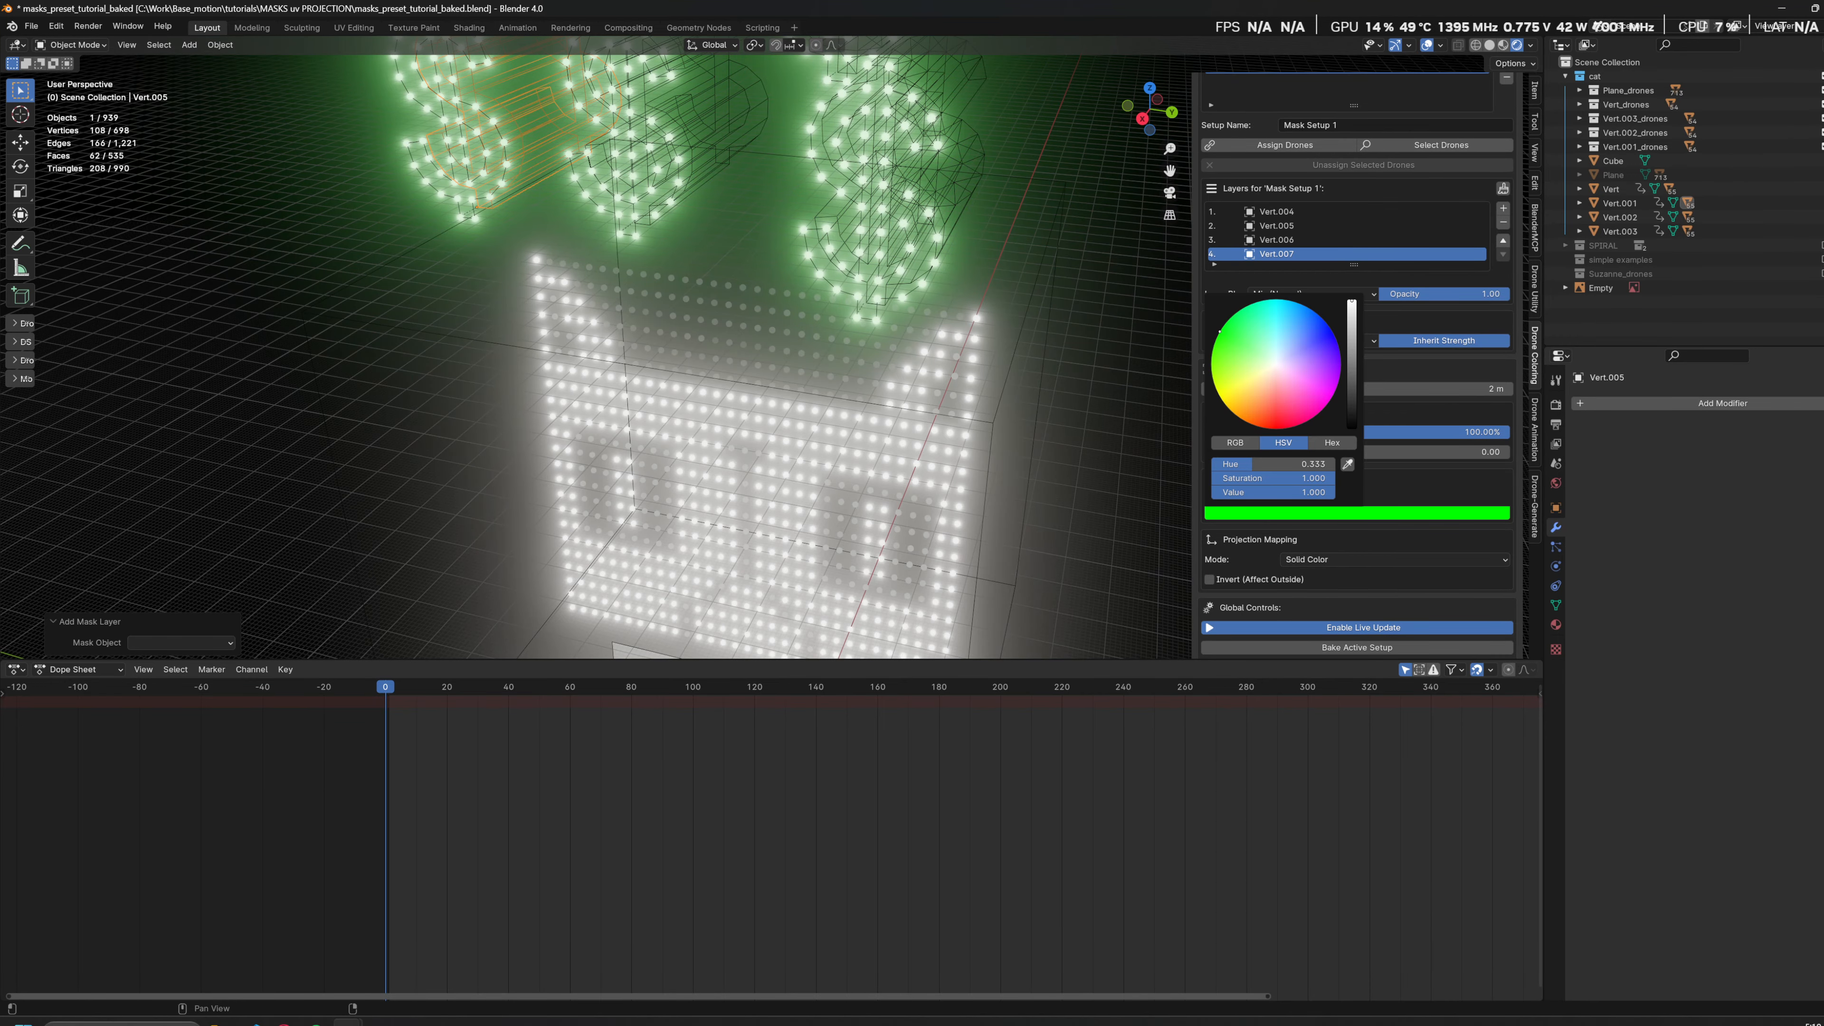
{"action": "left_click_drag", "start_coordinate": [1351, 302], "coordinate": [1352, 428]}
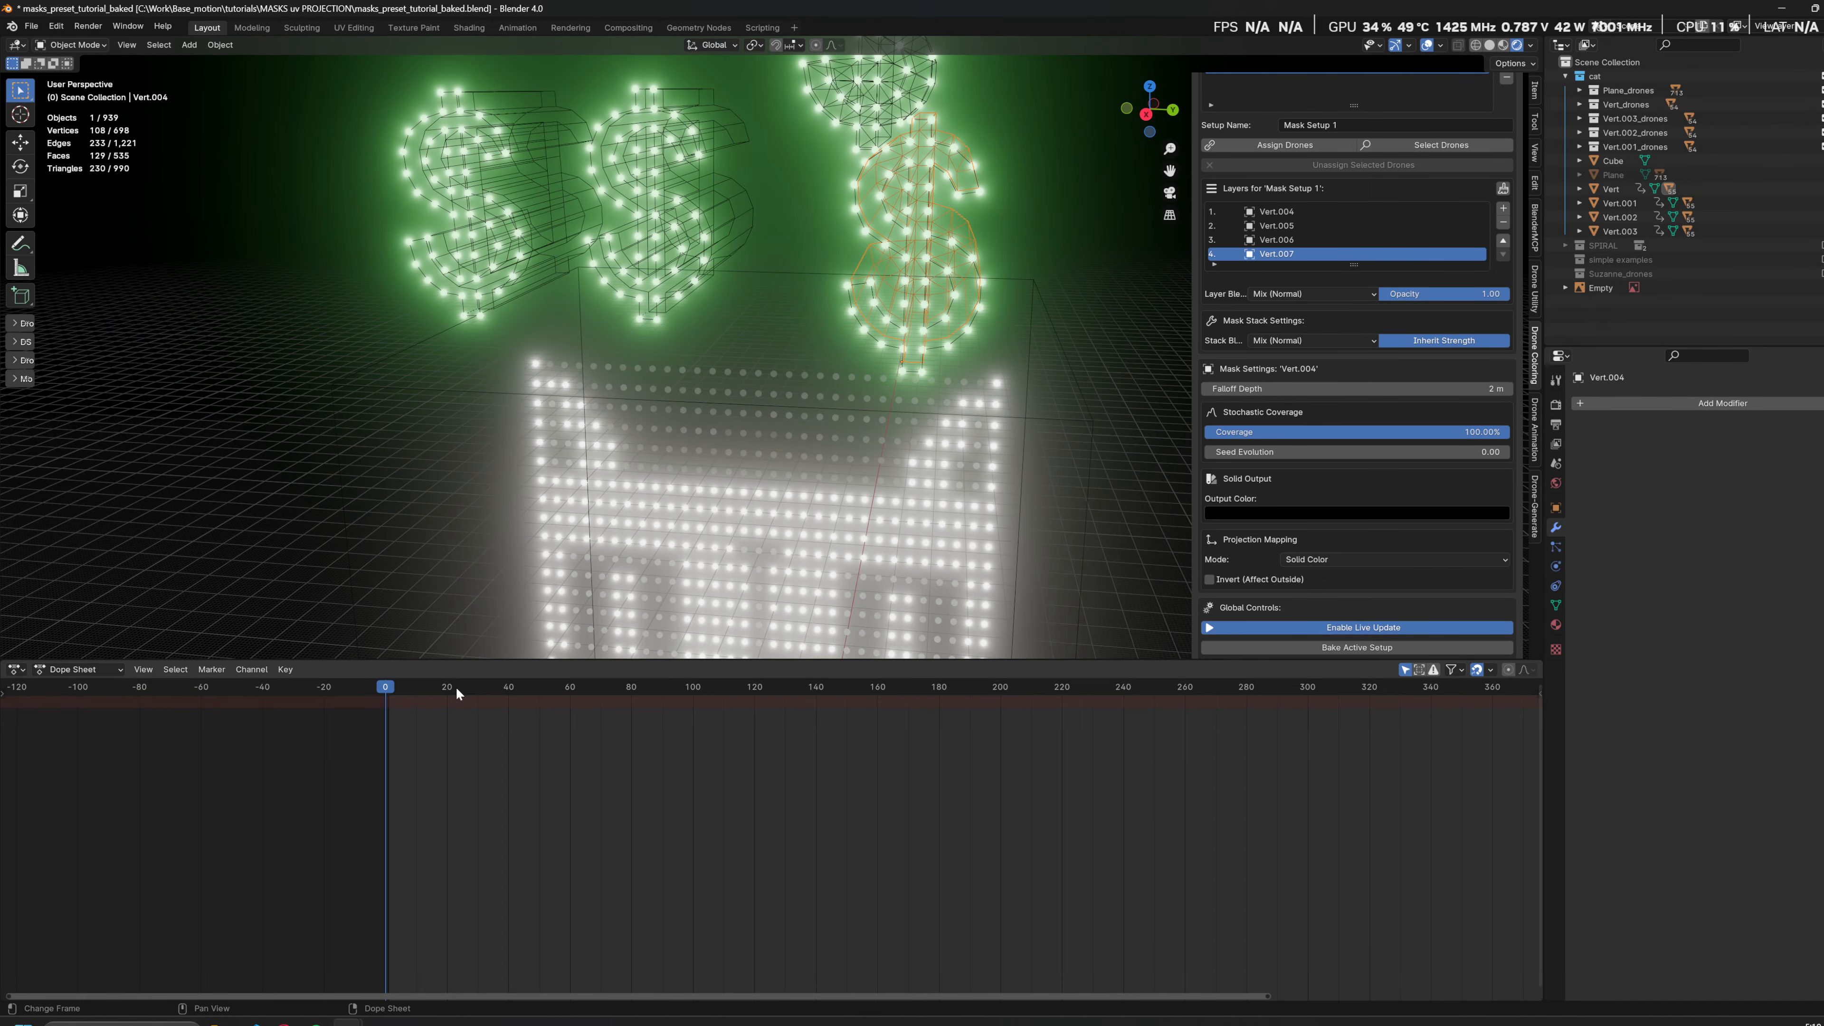
Step: Scrub the animation and step back to frame 129 to check how the dollar-sign masks darken the cat grid
{"action": "left_click_drag", "start_coordinate": [395, 686], "coordinate": [480, 686]}
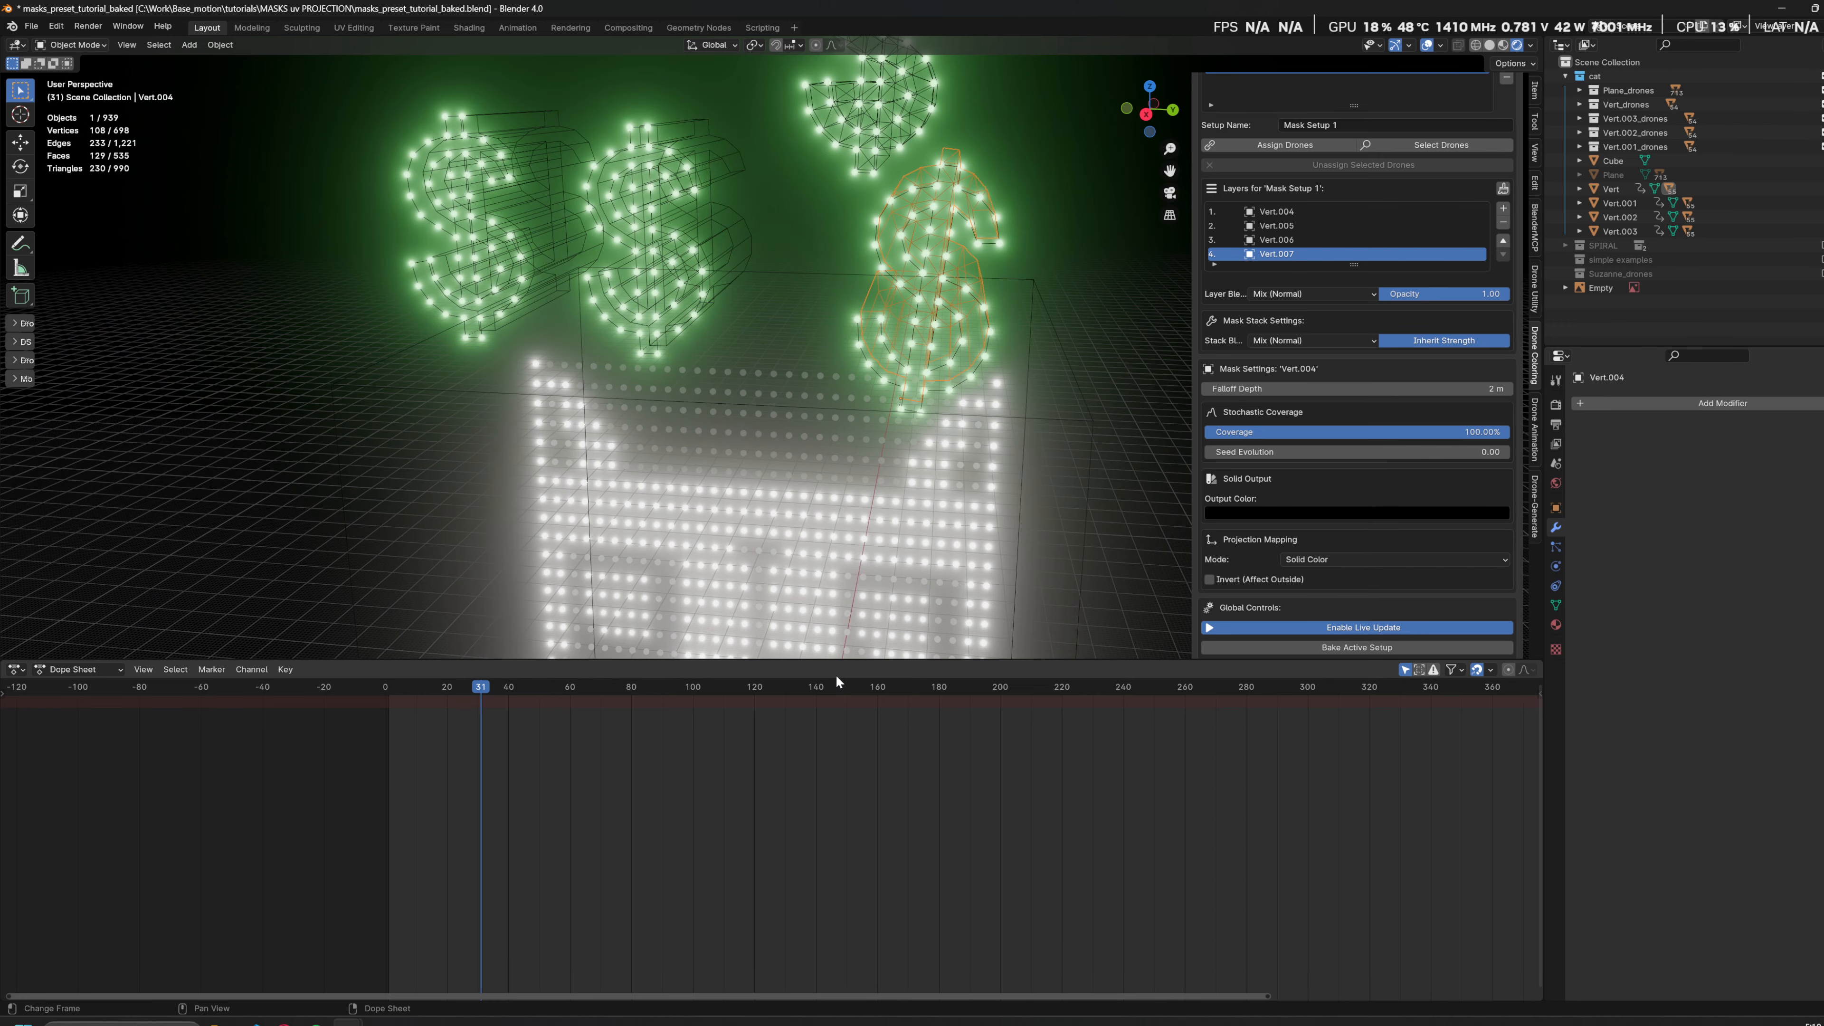
{"action": "key", "text": "space"}
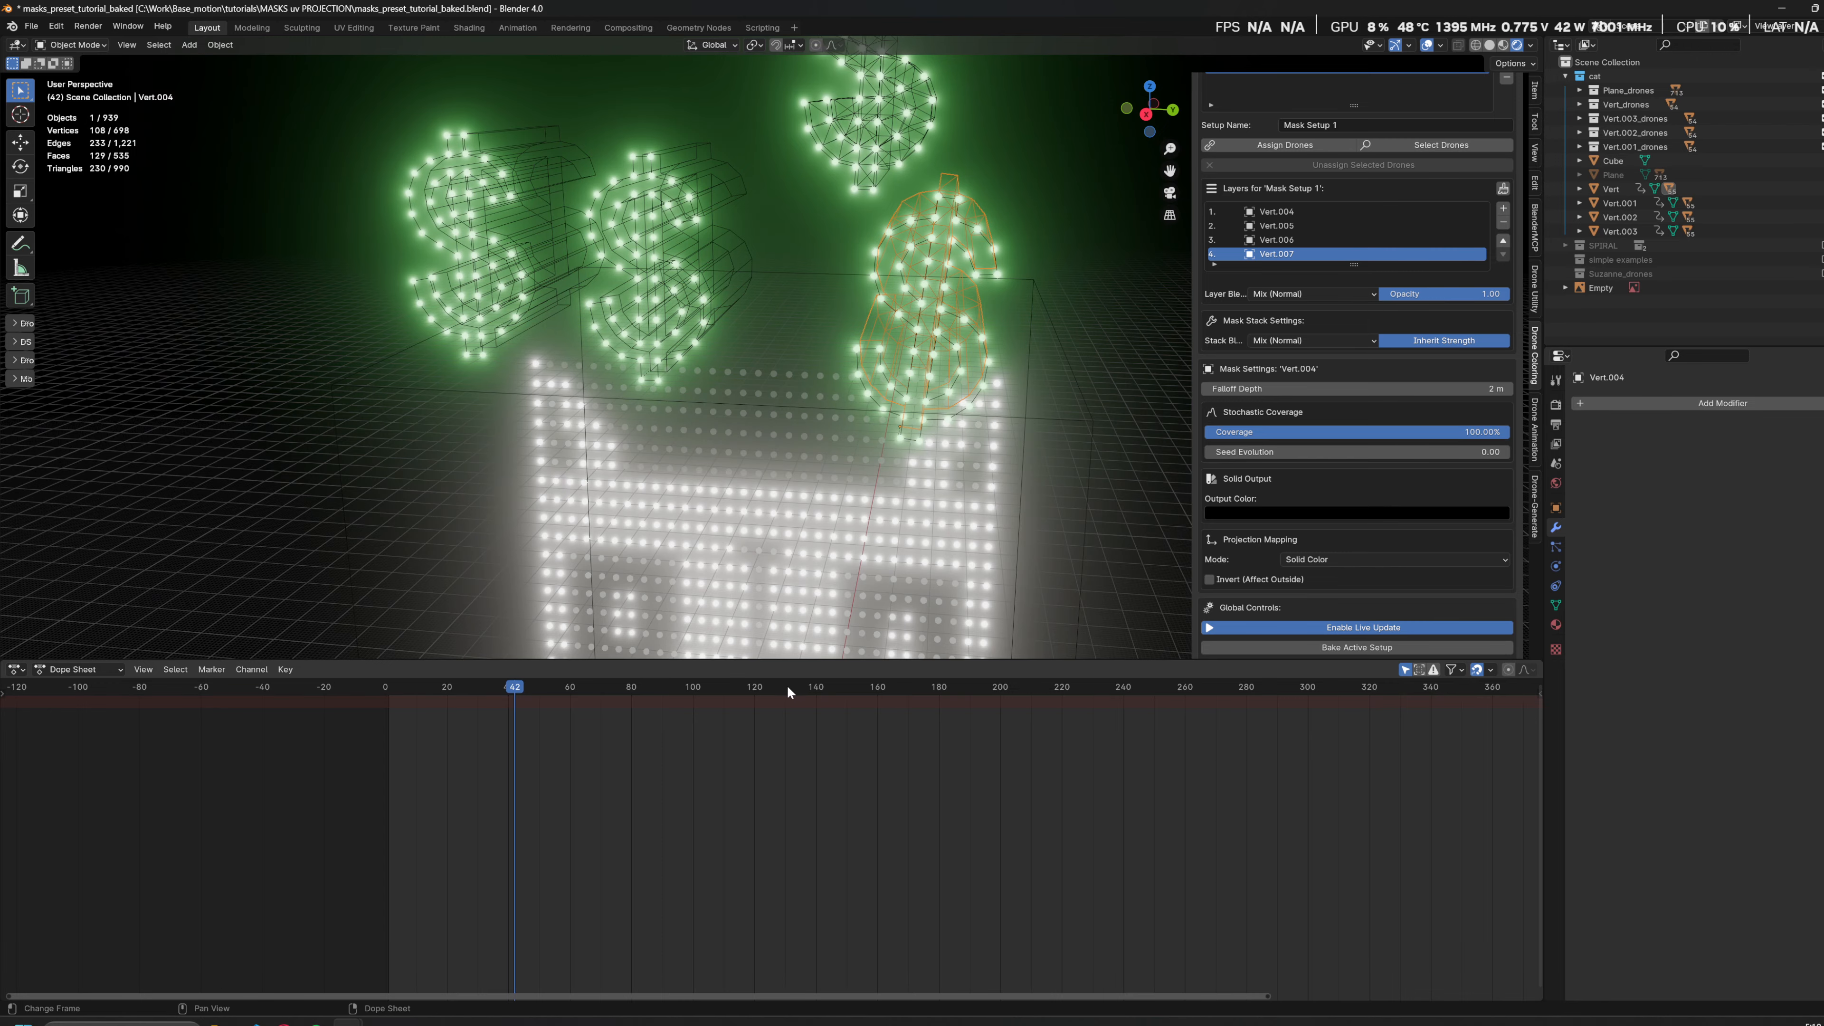
{"action": "left_click", "coordinate": [785, 686]}
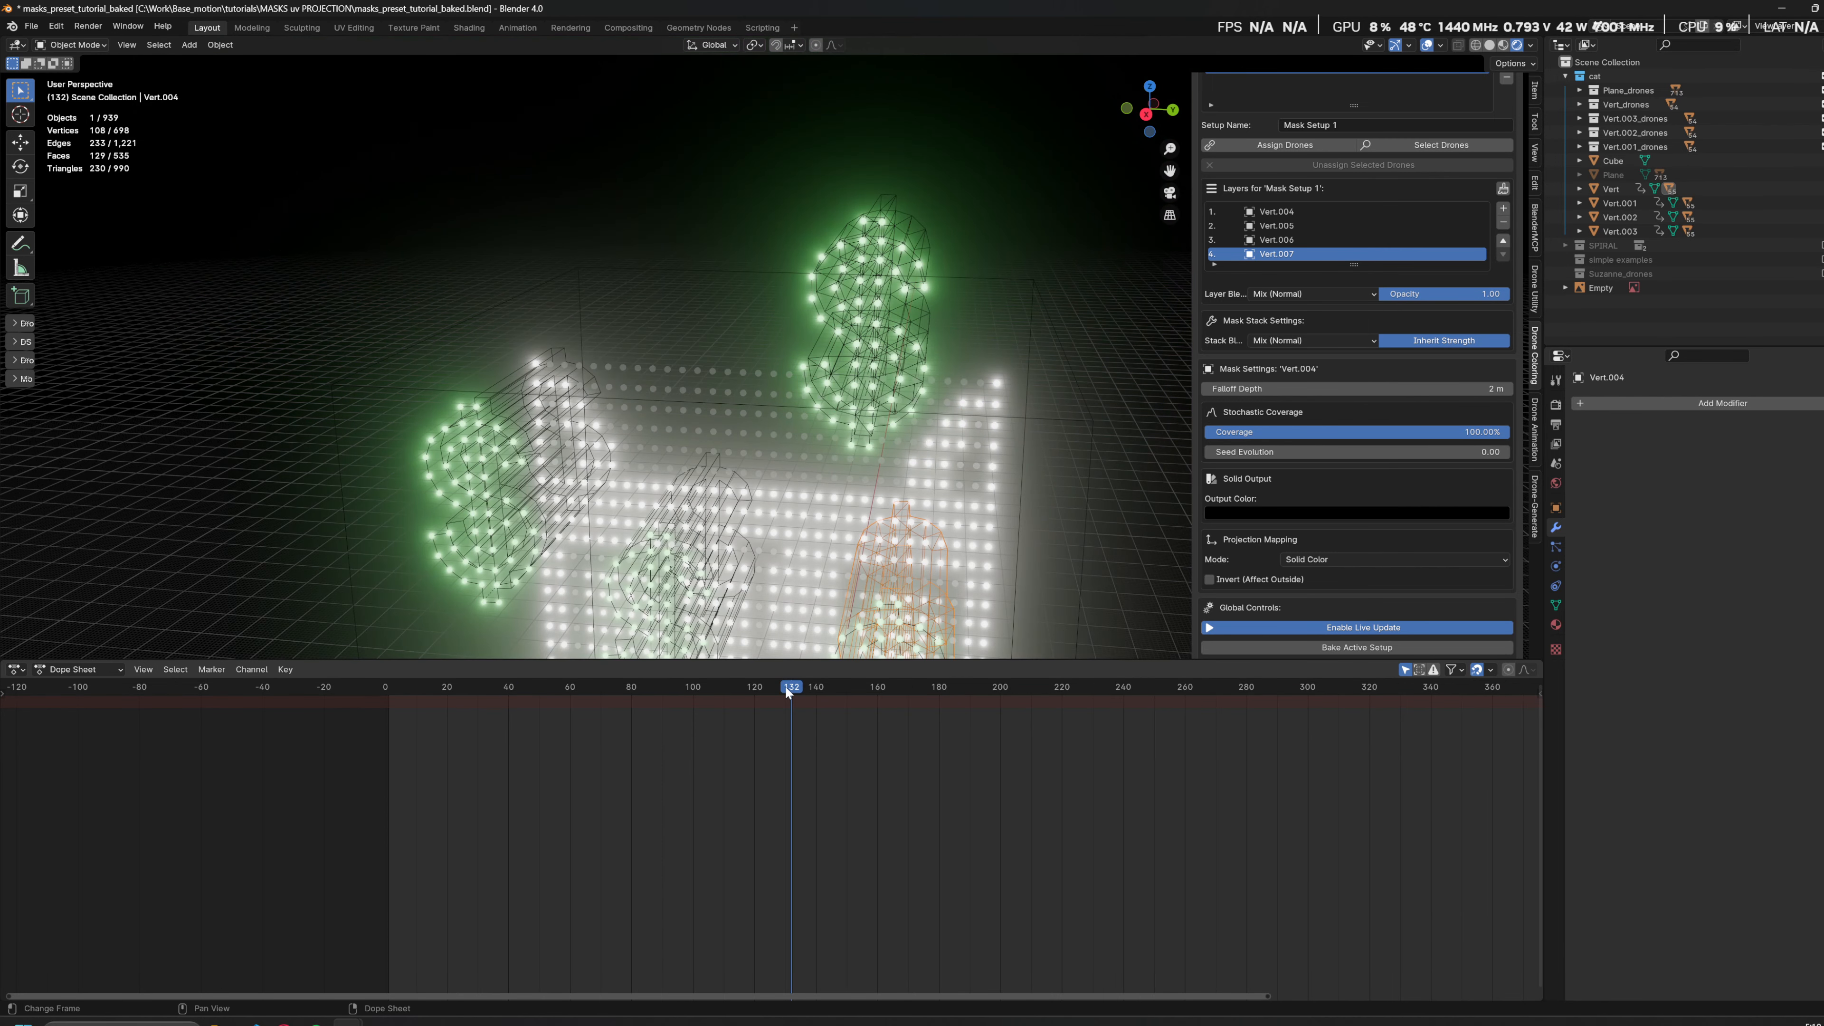
{"action": "key", "text": "Left"}
{"action": "key", "text": "Left"}
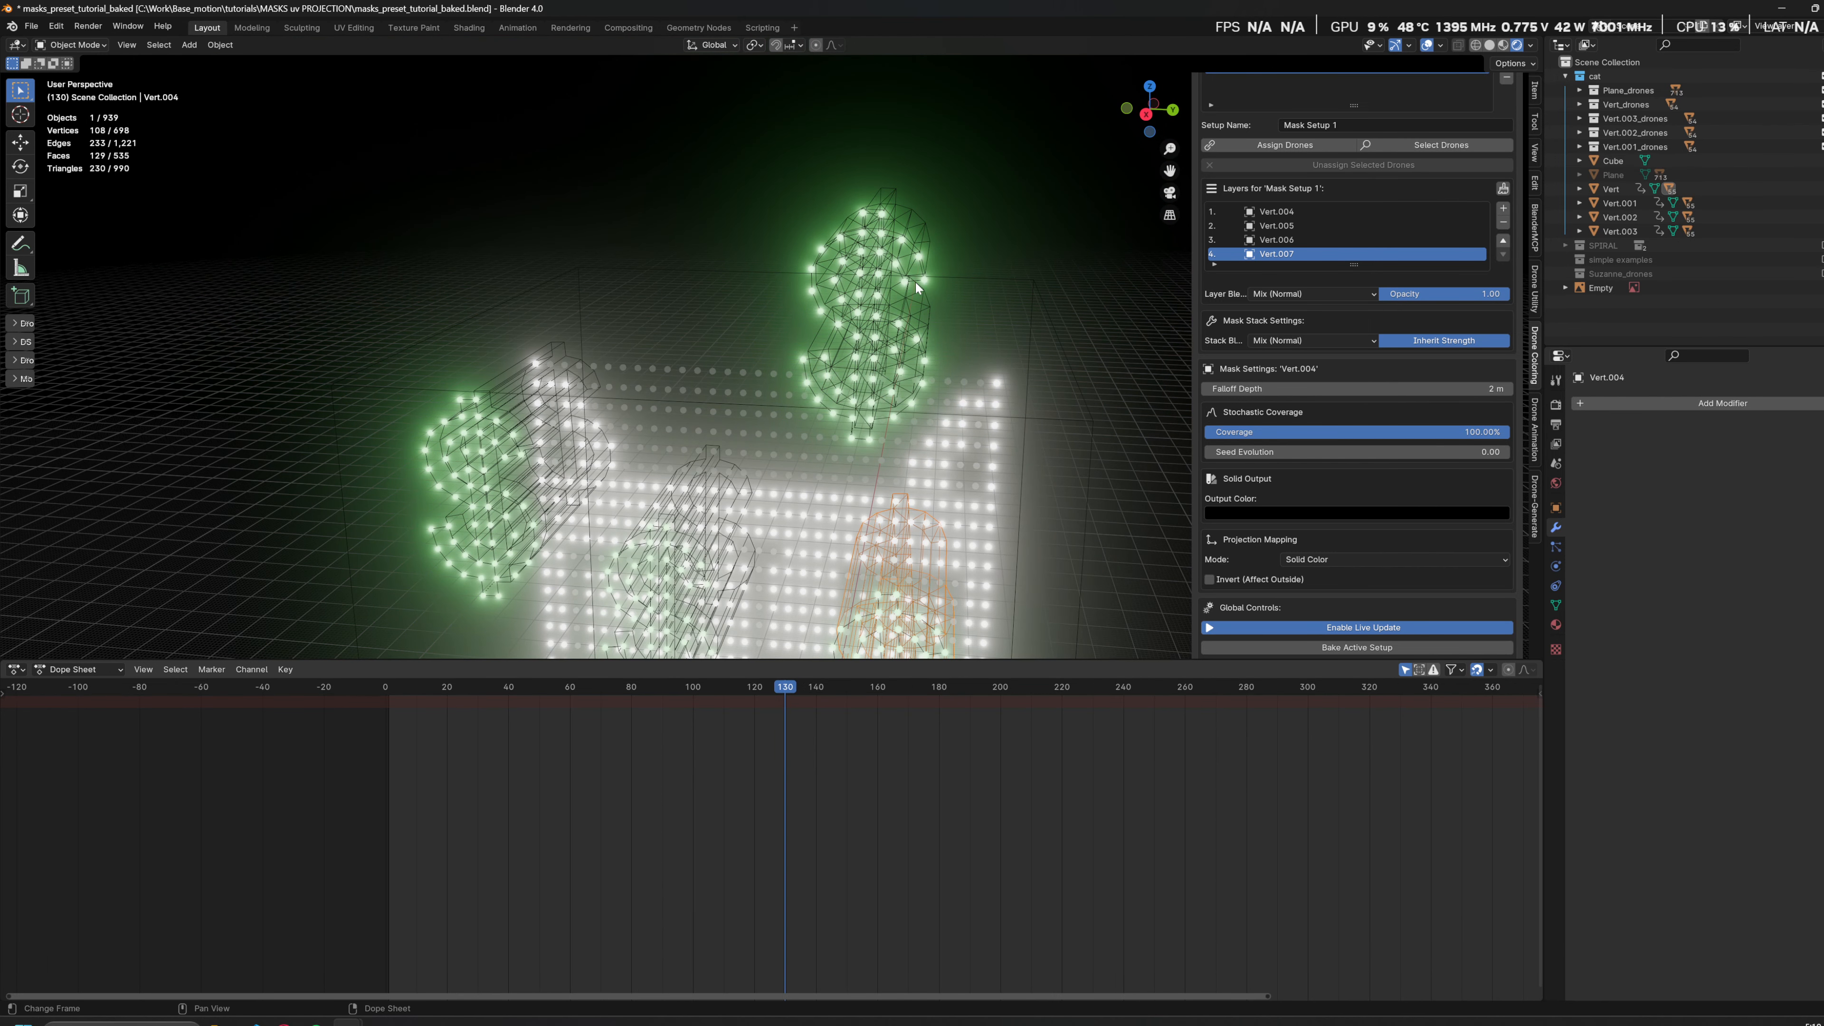
{"action": "key", "text": "Left"}
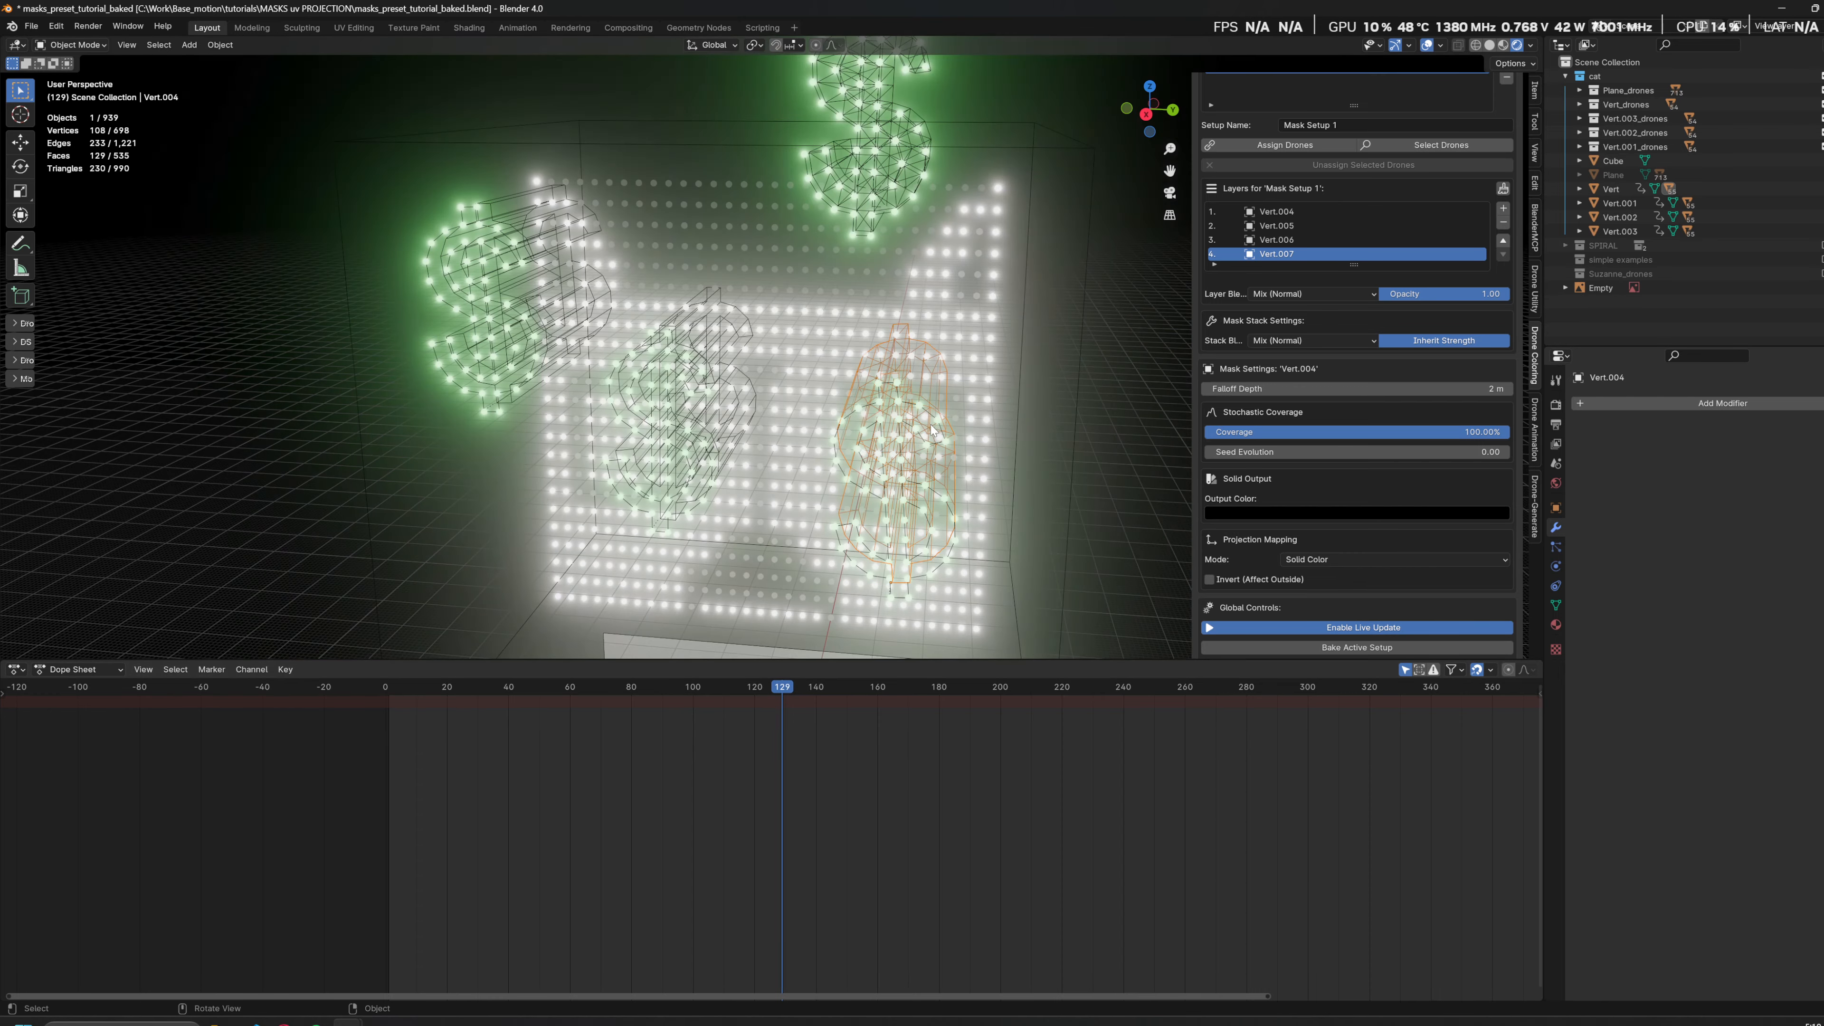
Step: Set the falloff depth of the Vert.004 dollar-sign mask to 0.03 m
{"action": "middle_click_drag", "start_coordinate": [976, 412], "coordinate": [821, 371]}
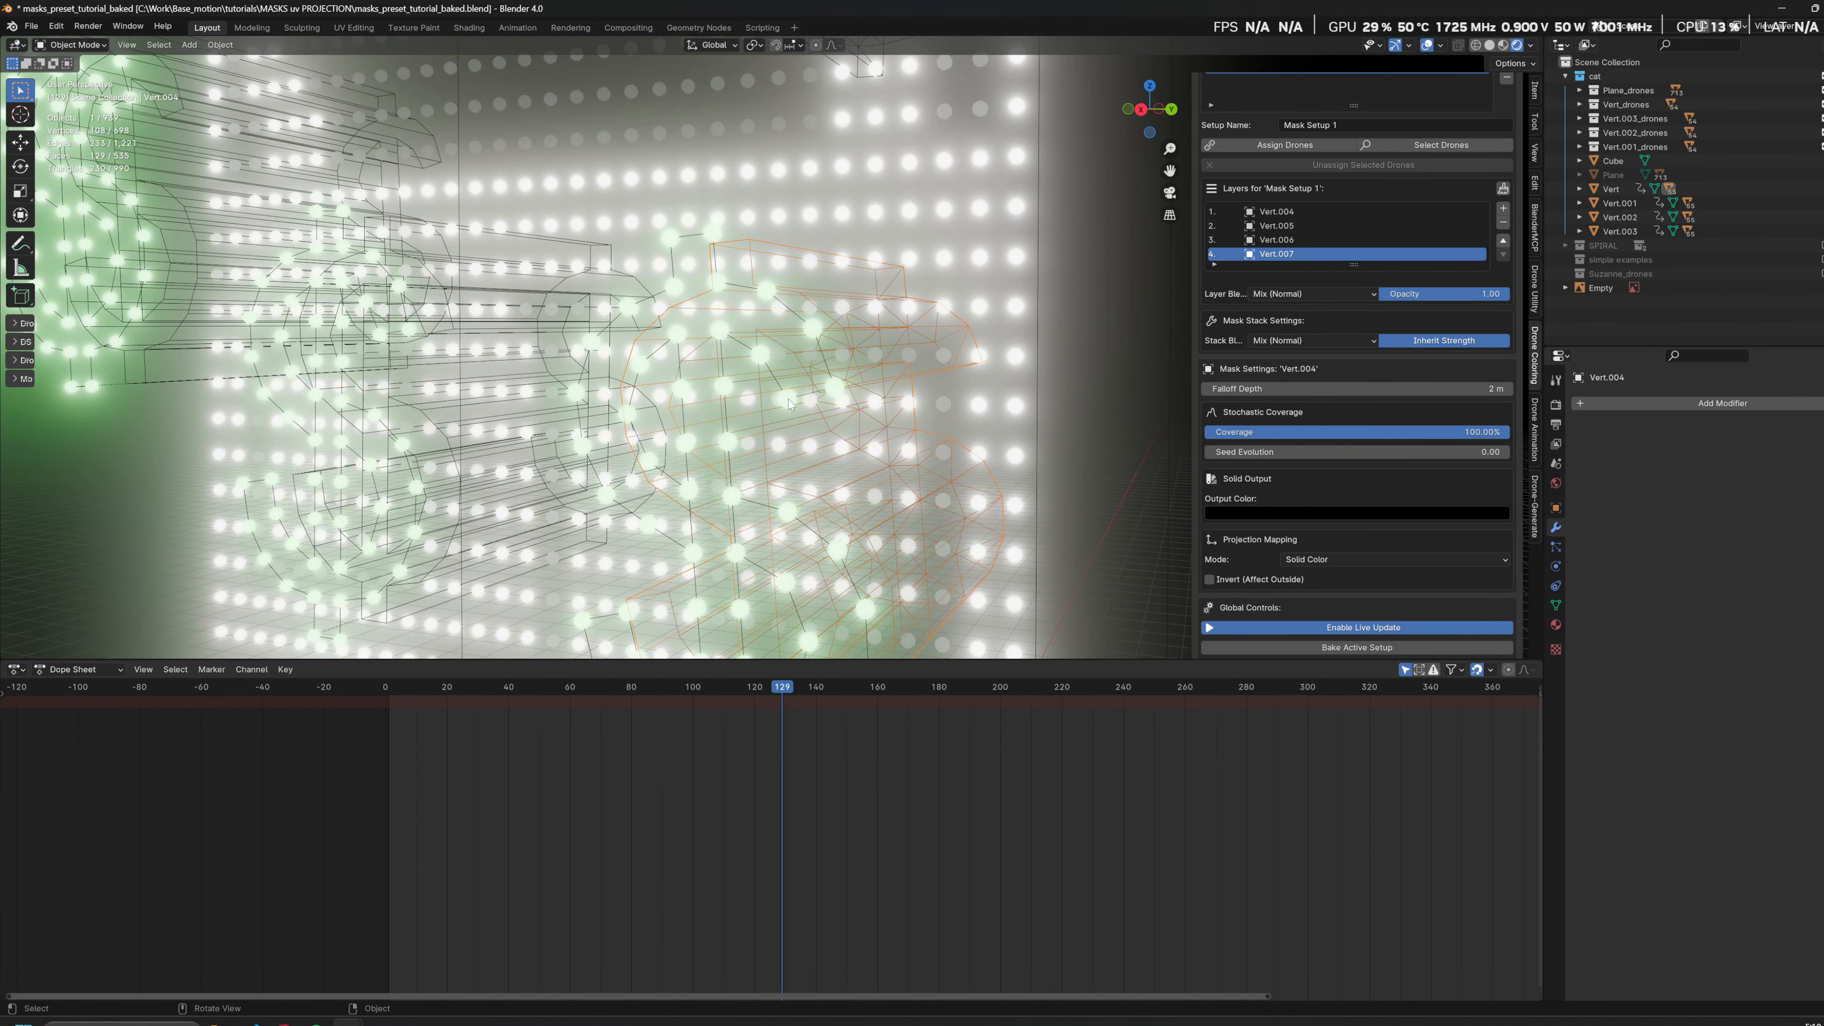
{"action": "scroll", "coordinate": [1469, 495], "scroll_direction": "down", "scroll_amount": 2}
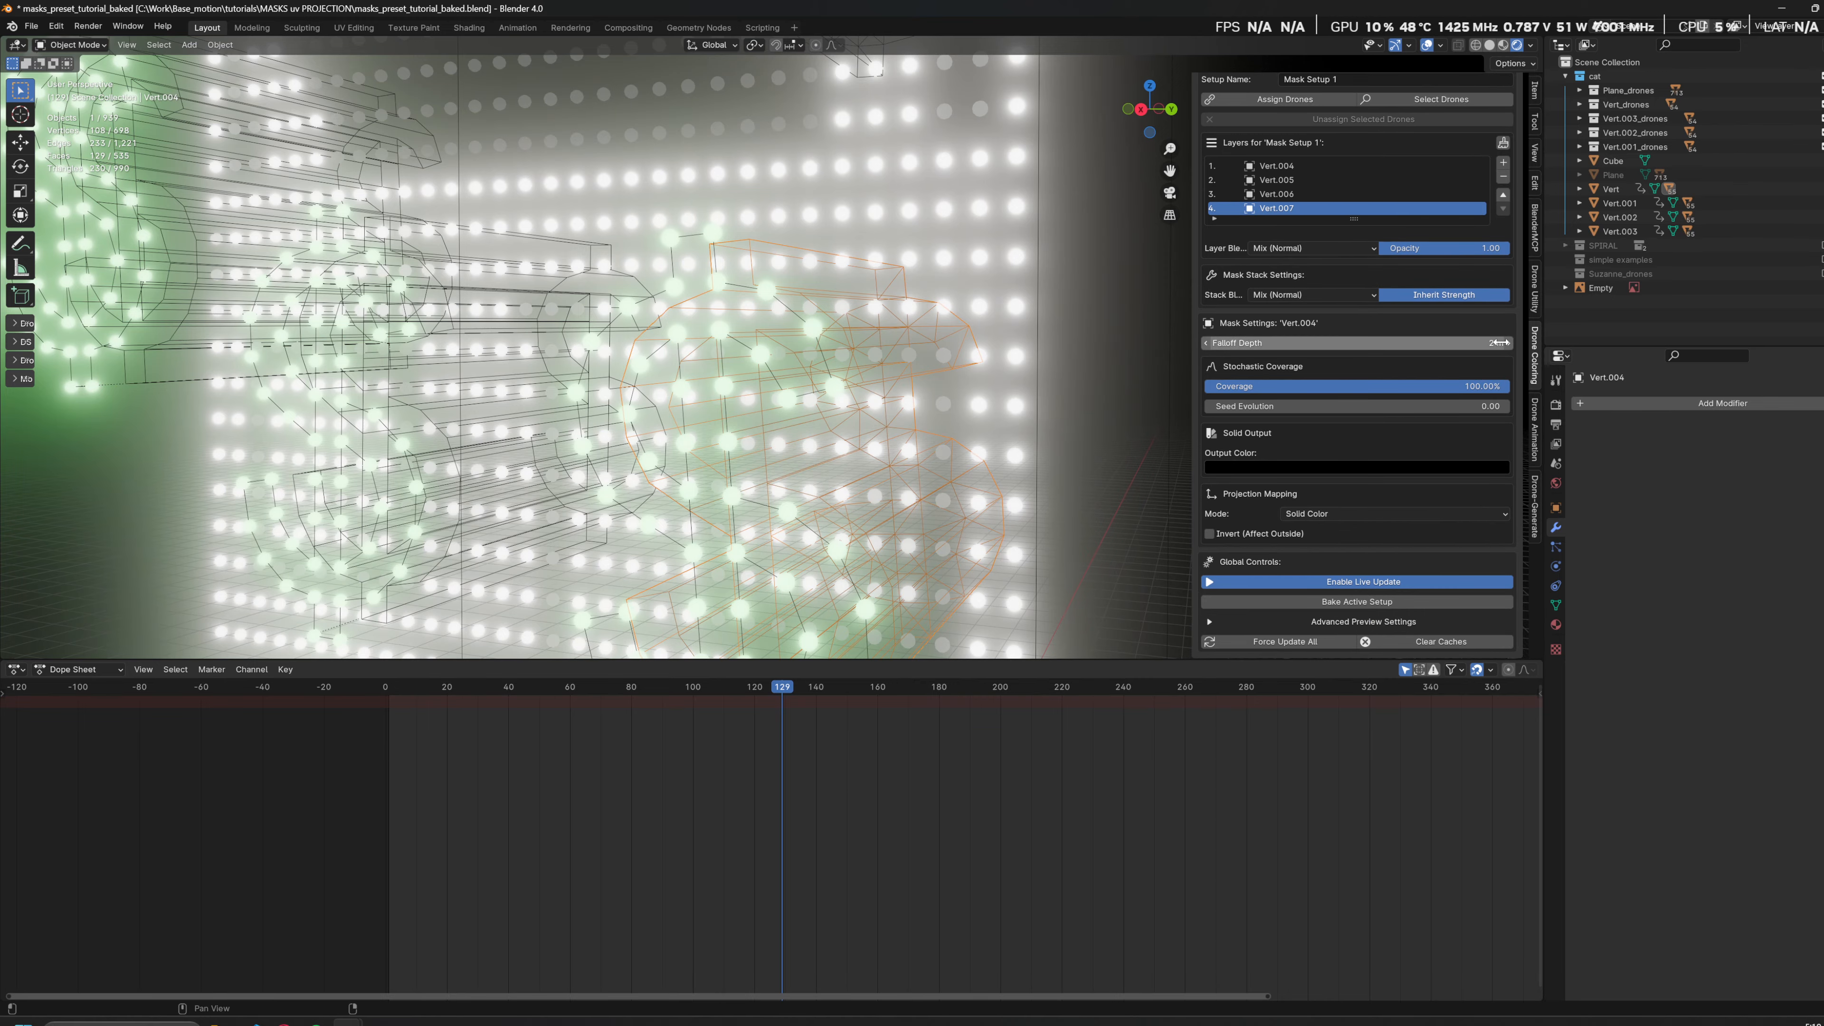
{"action": "middle_click_drag", "start_coordinate": [861, 320], "coordinate": [1020, 337]}
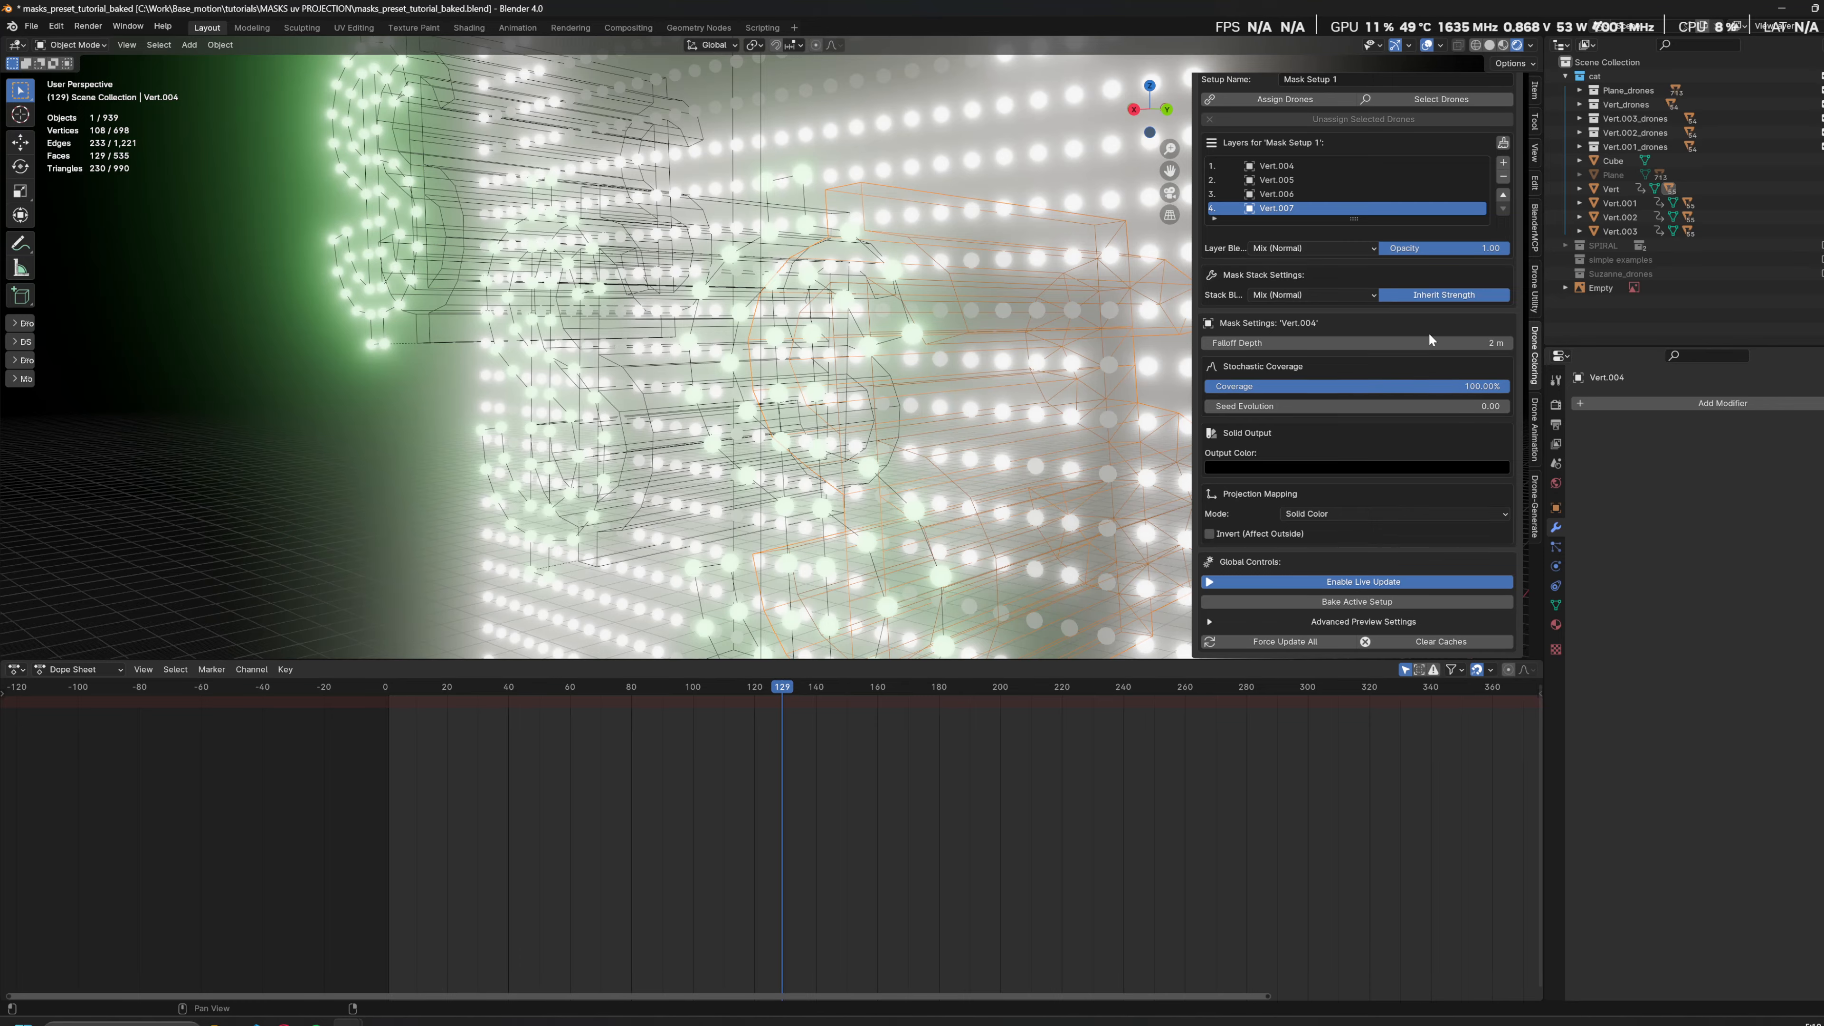
{"action": "left_click", "coordinate": [1356, 343]}
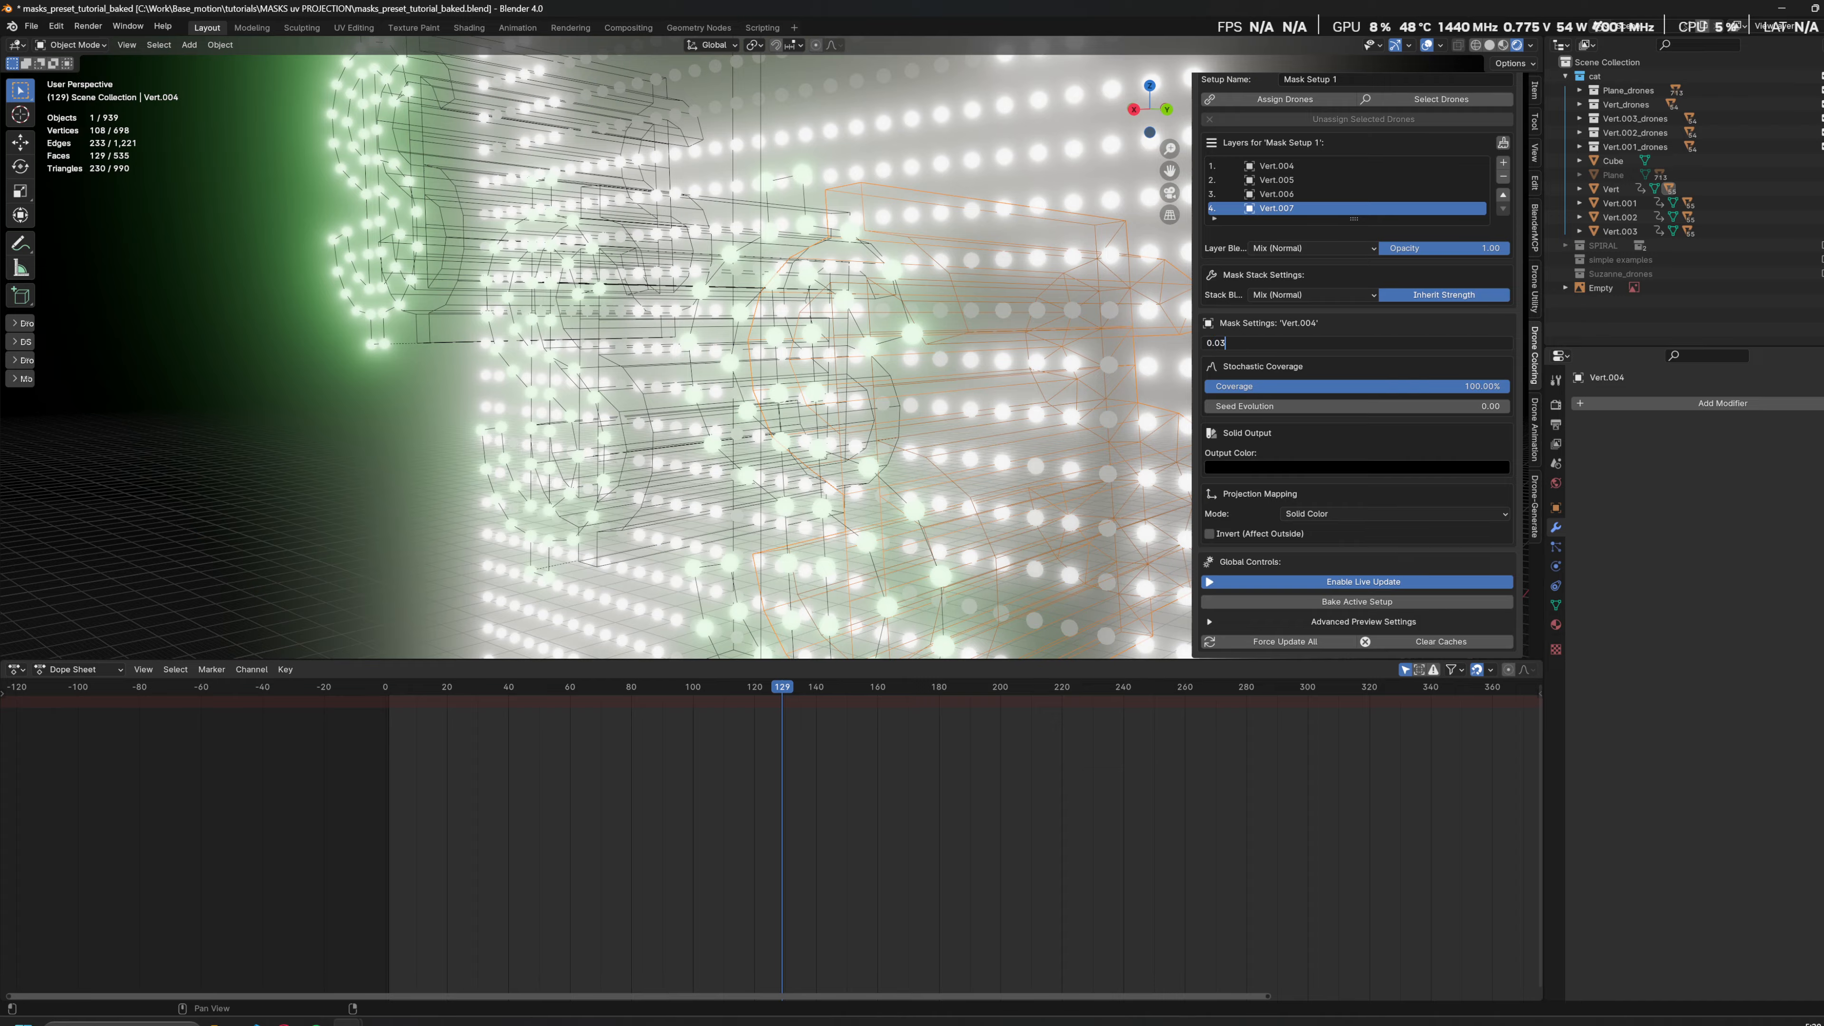
{"action": "key", "text": "Return"}
{"action": "middle_click_drag", "start_coordinate": [883, 263], "coordinate": [861, 406]}
{"action": "left_click", "coordinate": [1006, 401]}
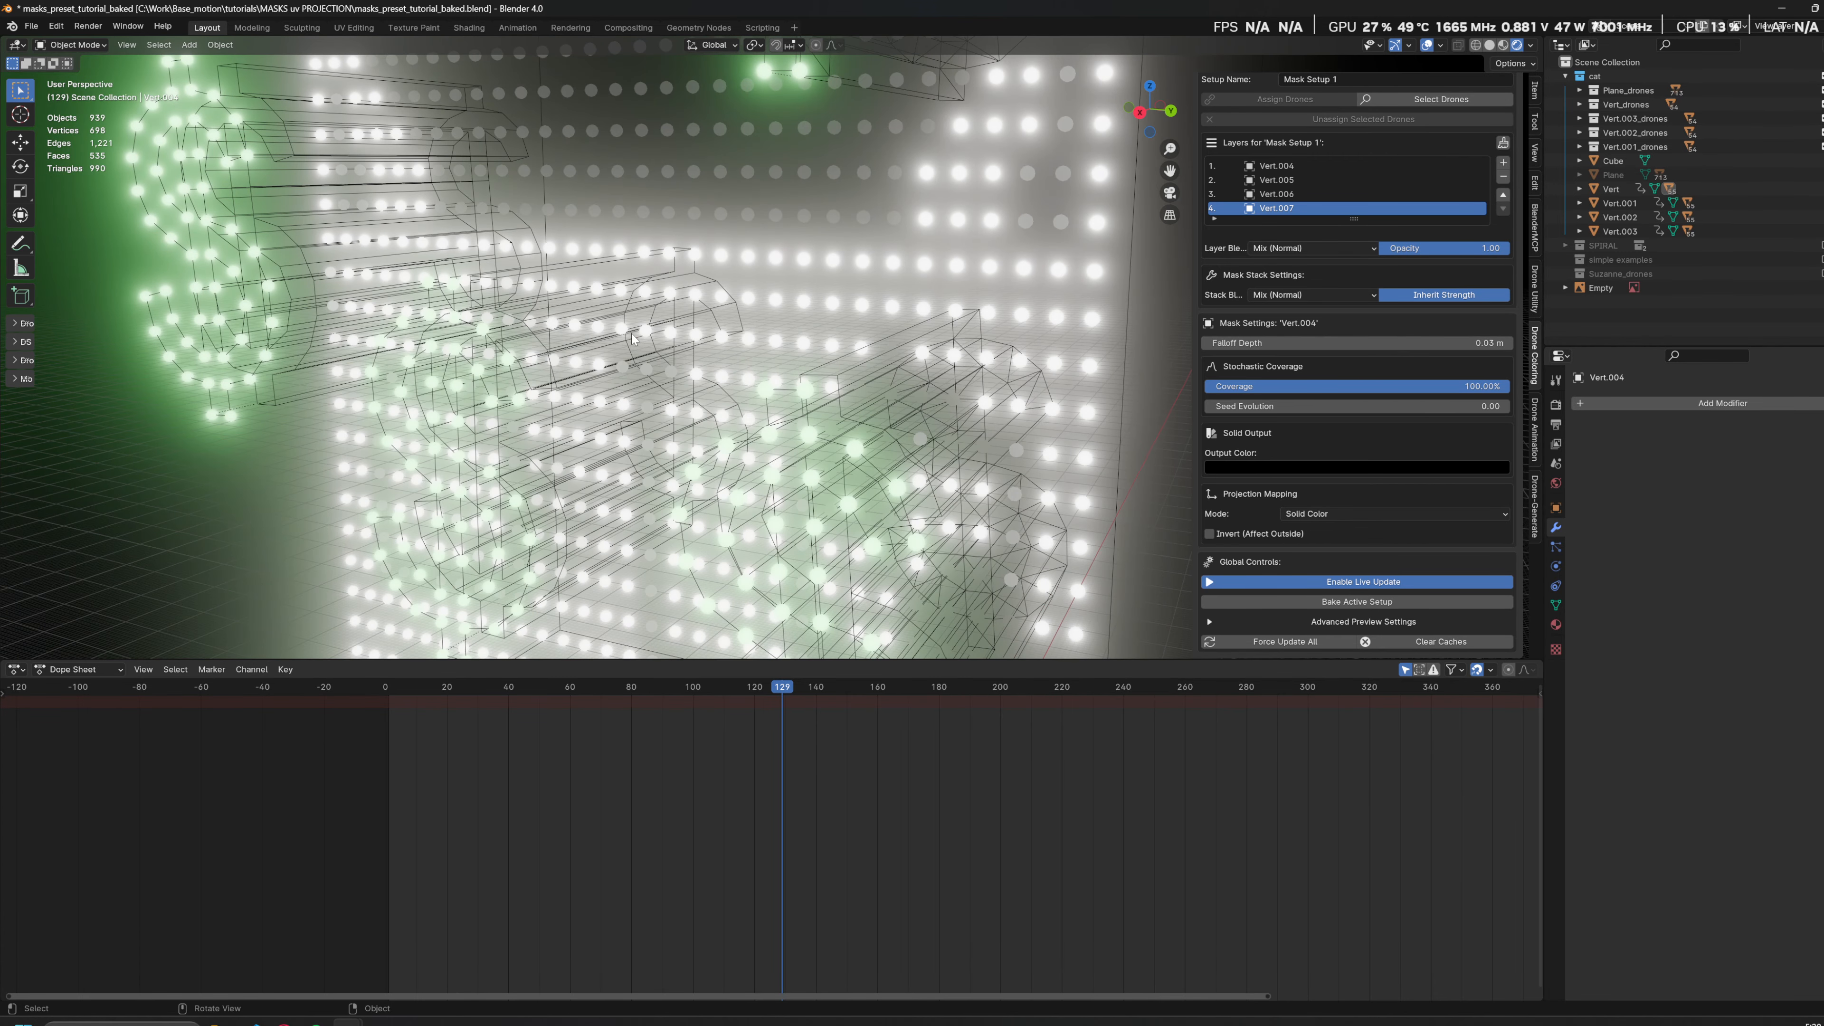
Step: Select the Vert.005 dollar-sign mask and change its falloff depth
{"action": "left_click", "coordinate": [727, 315]}
{"action": "middle_click_drag", "start_coordinate": [727, 315], "coordinate": [962, 424], "text": "shift"}
{"action": "scroll", "coordinate": [894, 343], "scroll_direction": "up", "scroll_amount": 2}
{"action": "left_click", "coordinate": [761, 496]}
{"action": "left_click", "coordinate": [649, 221]}
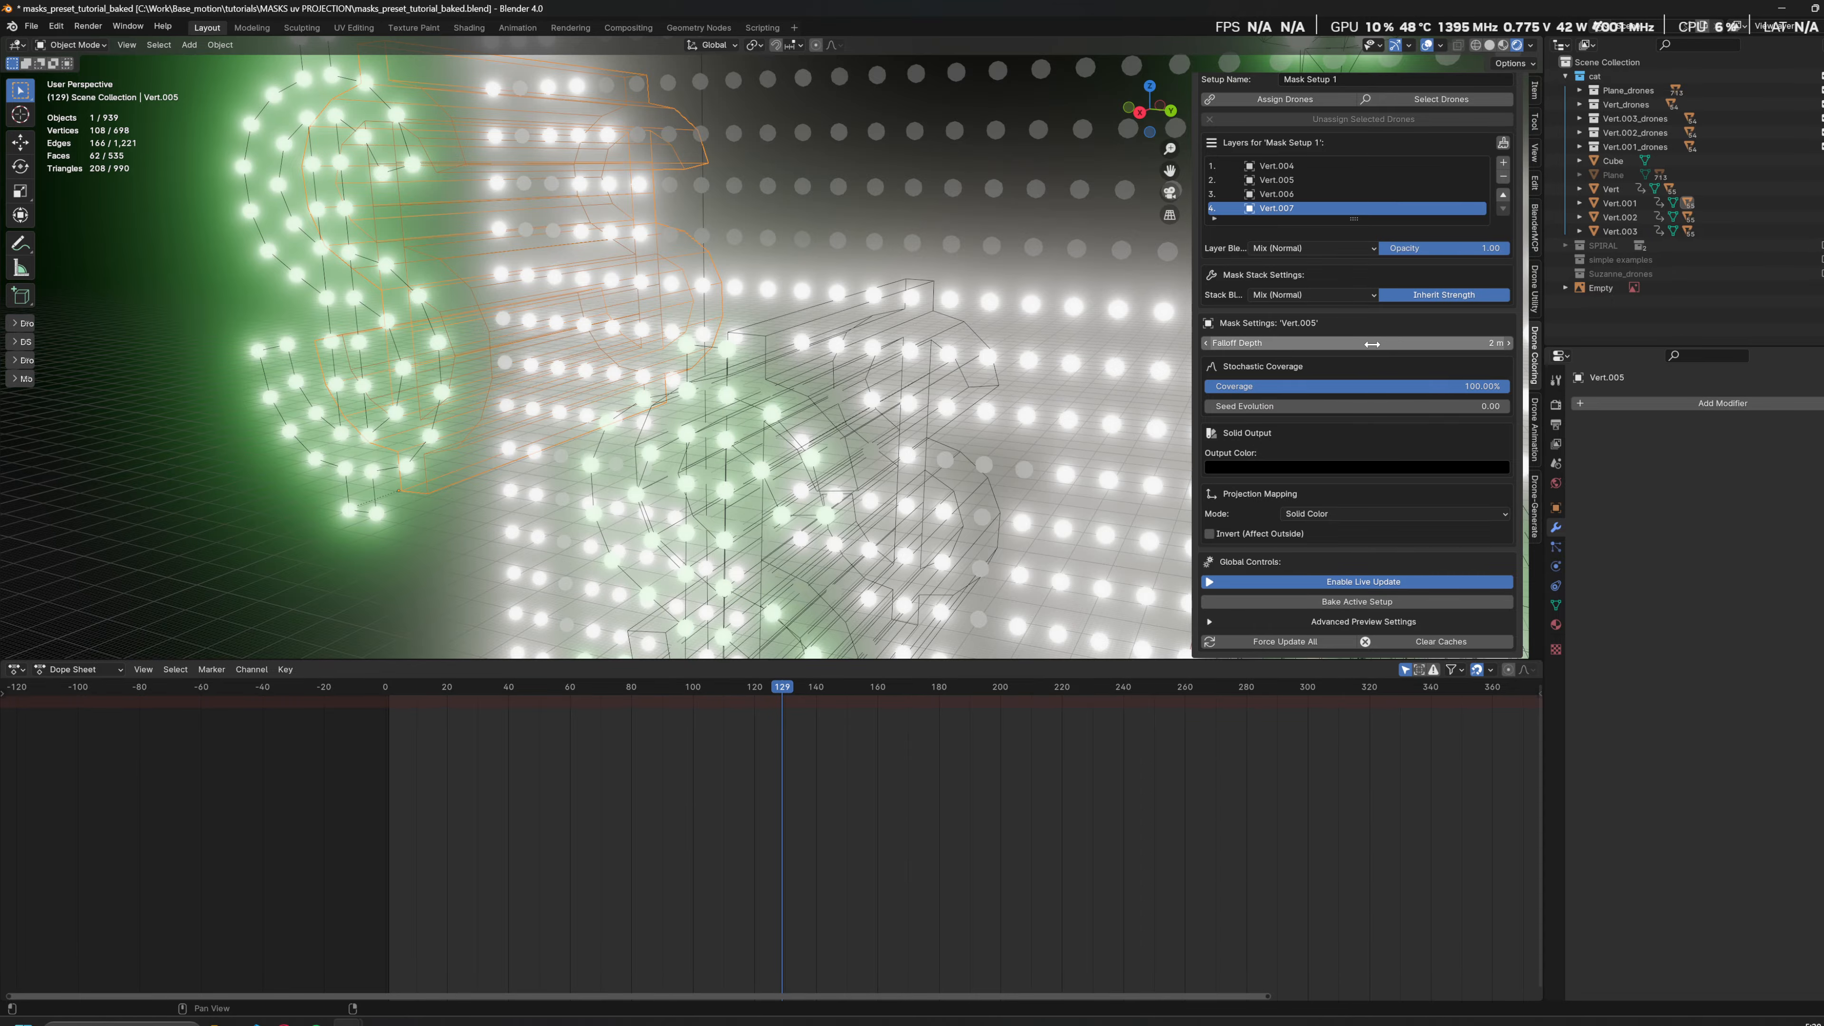
{"action": "double_click", "coordinate": [1374, 345]}
{"action": "type", "text": "1"}
{"action": "key", "text": "Return"}
Step: Set the falloff depth of the Vert.007 dollar-sign mask to 0.03 m
{"action": "middle_click_drag", "start_coordinate": [1077, 287], "coordinate": [611, 388], "text": "shift"}
{"action": "left_click", "coordinate": [736, 374]}
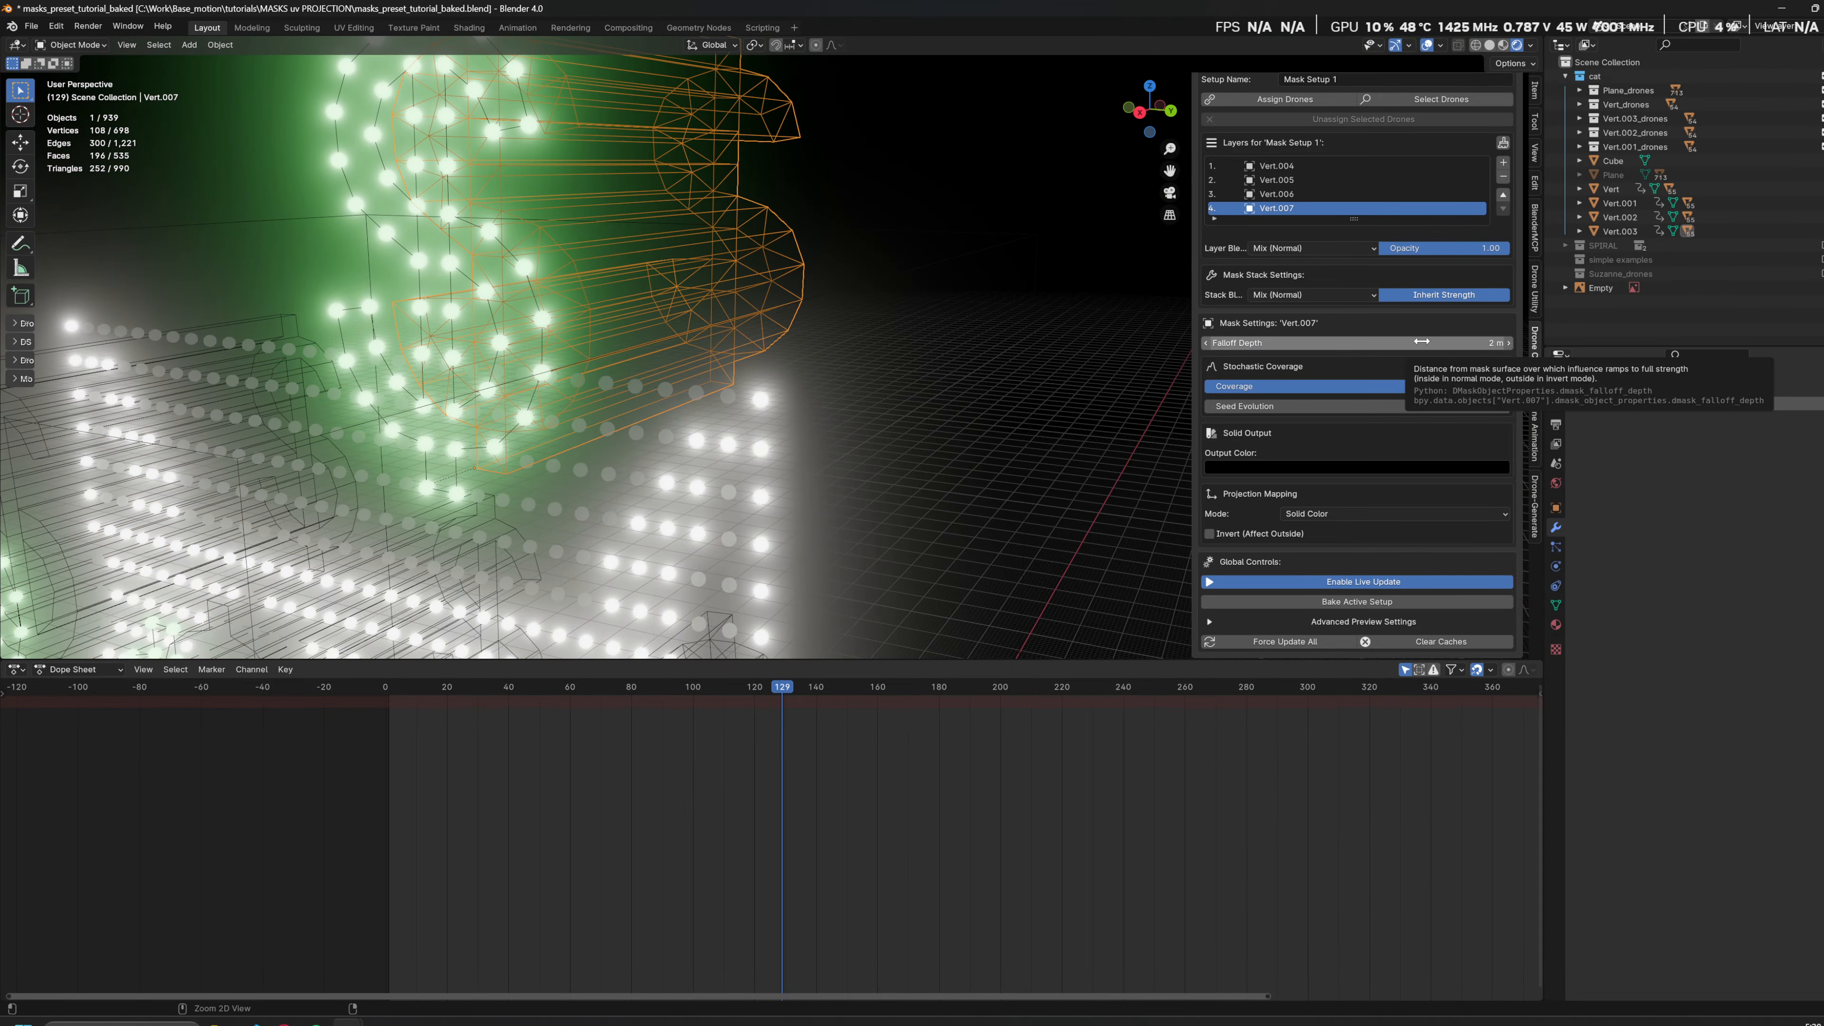
{"action": "type", "text": "0.03 m"}
Step: Scrub to frame 168 and examine from several angles how the extruded dollar signs intersect the drone grid
{"action": "middle_click_drag", "start_coordinate": [891, 273], "coordinate": [1106, 122], "text": "shift"}
{"action": "middle_click_drag", "start_coordinate": [647, 144], "coordinate": [728, 639], "text": "shift"}
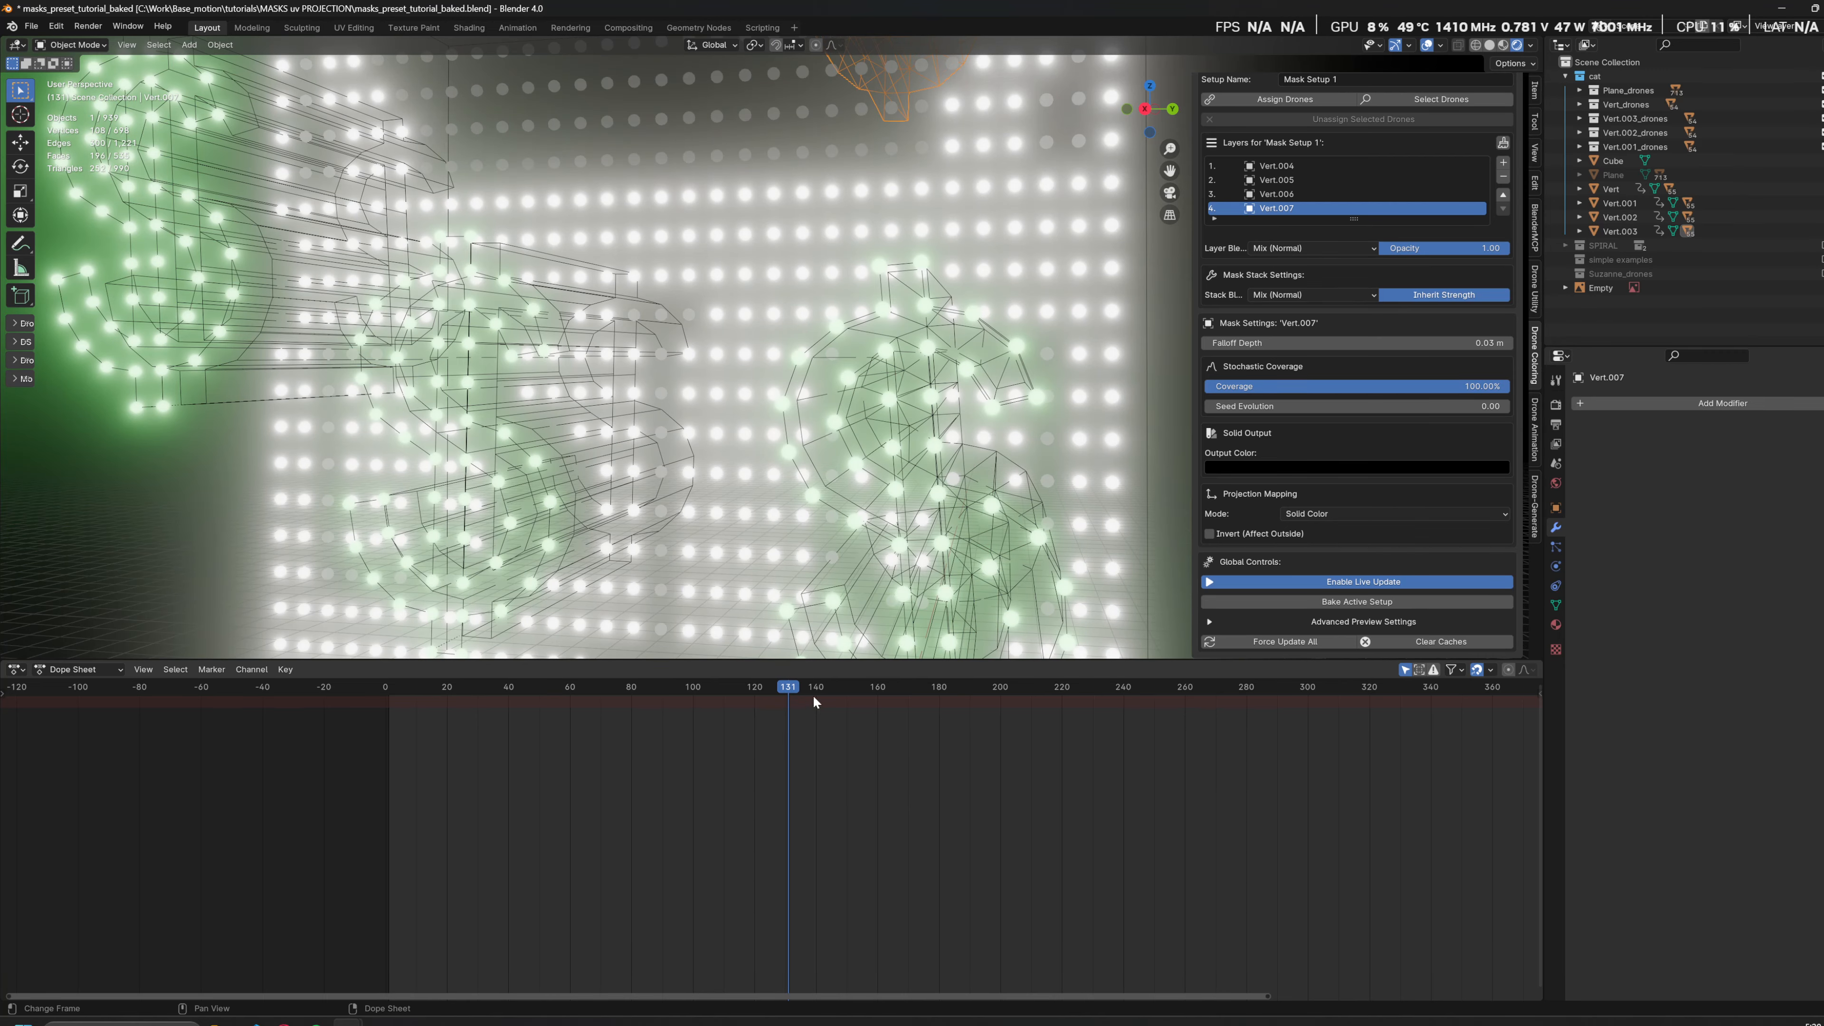
{"action": "left_click_drag", "start_coordinate": [820, 693], "coordinate": [901, 683]}
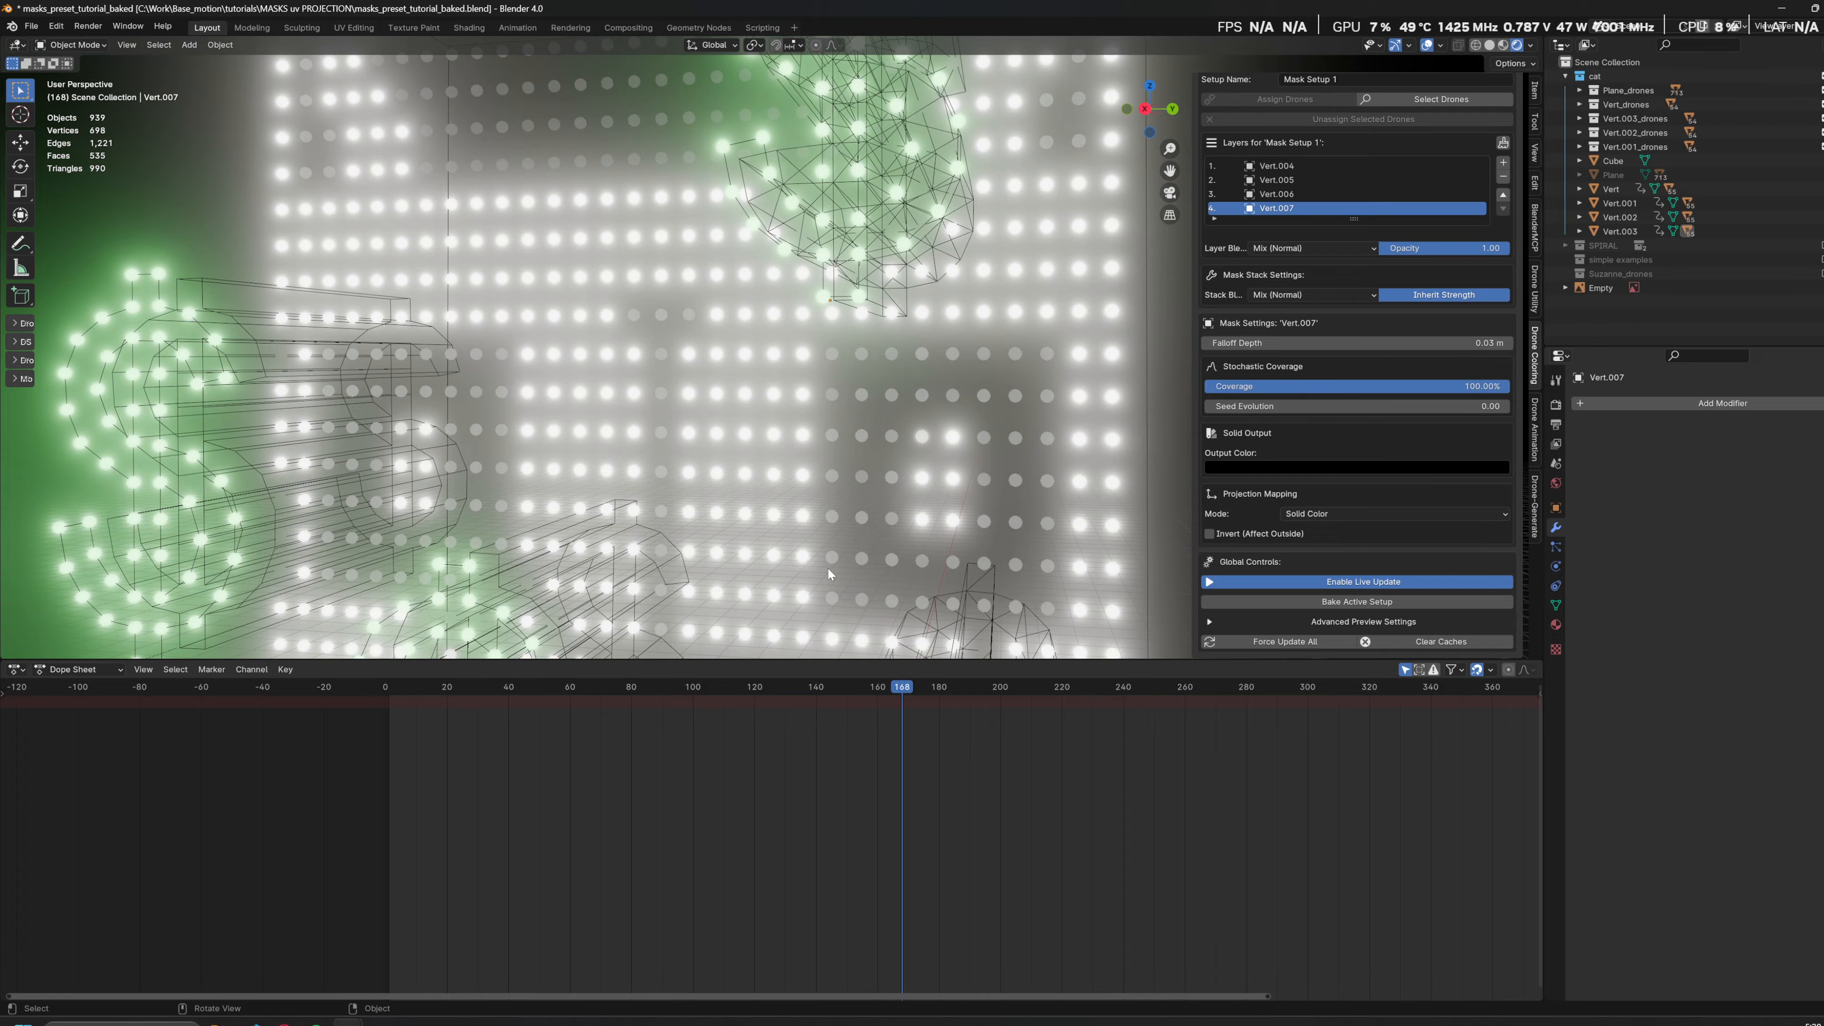
{"action": "middle_click_drag", "start_coordinate": [829, 573], "coordinate": [850, 296]}
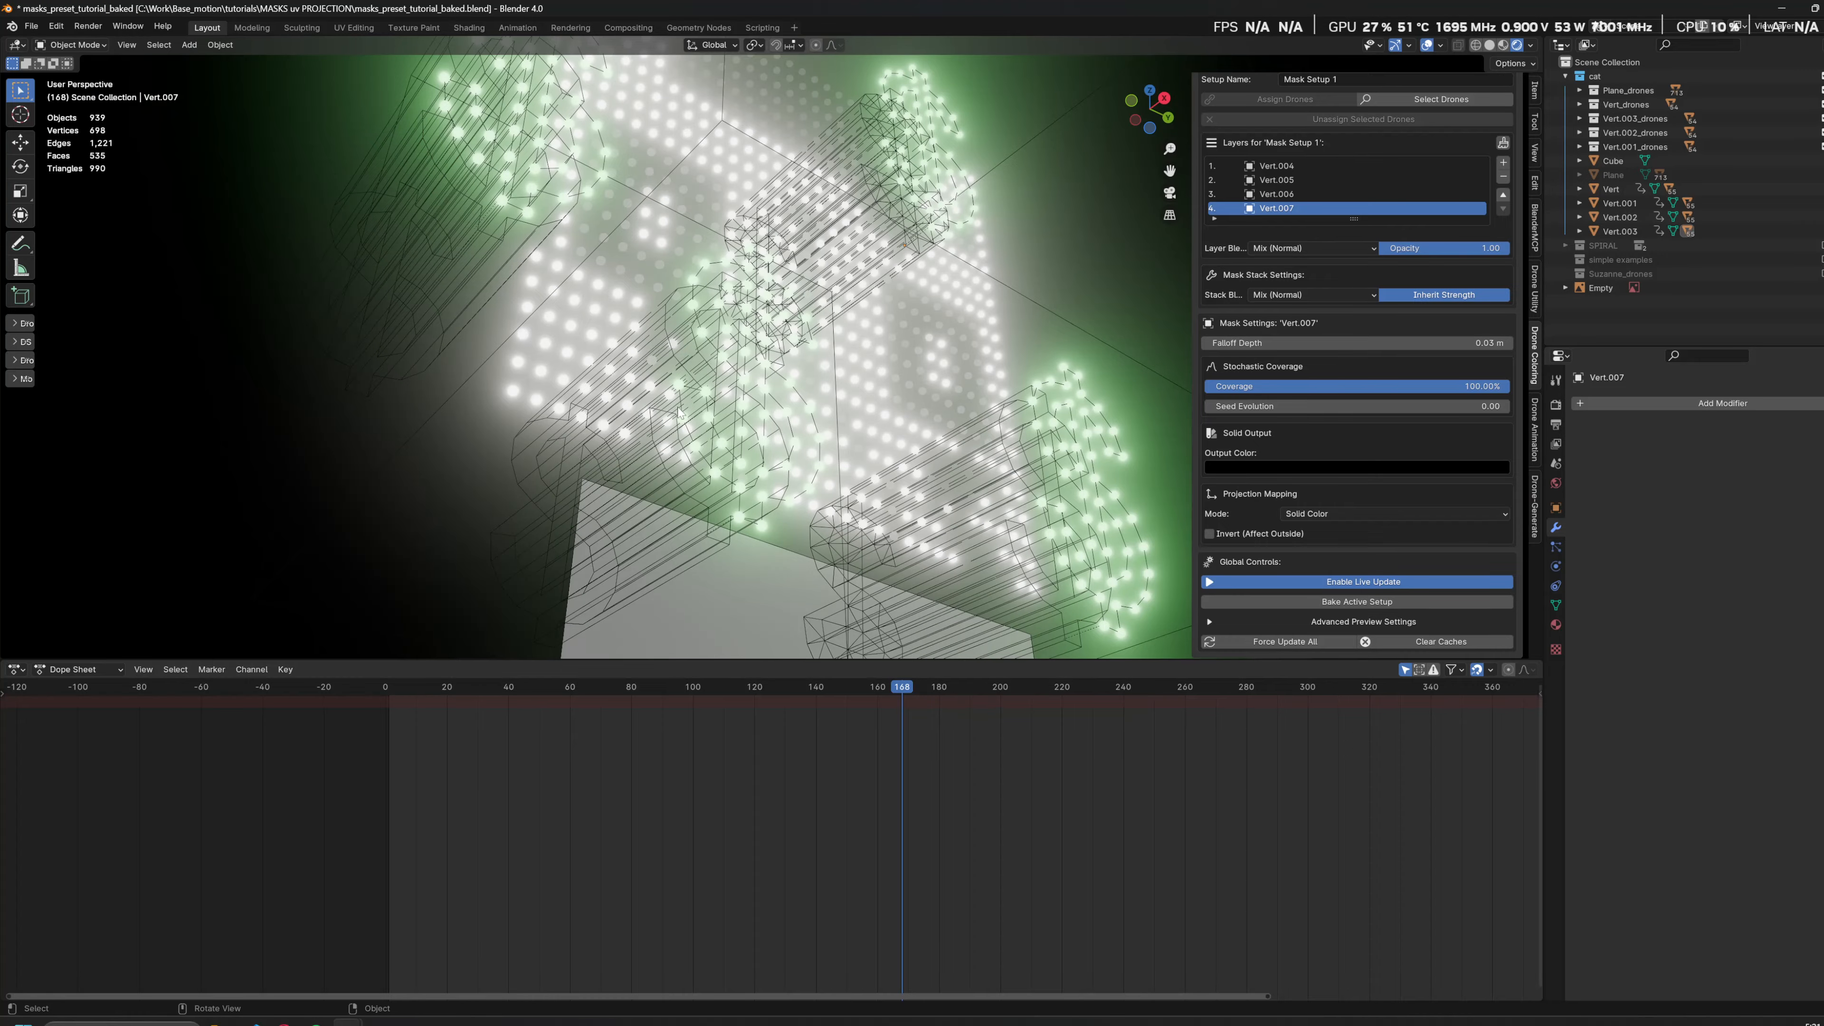
{"action": "middle_click_drag", "start_coordinate": [678, 411], "coordinate": [800, 407]}
{"action": "middle_click_drag", "start_coordinate": [914, 360], "coordinate": [822, 388]}
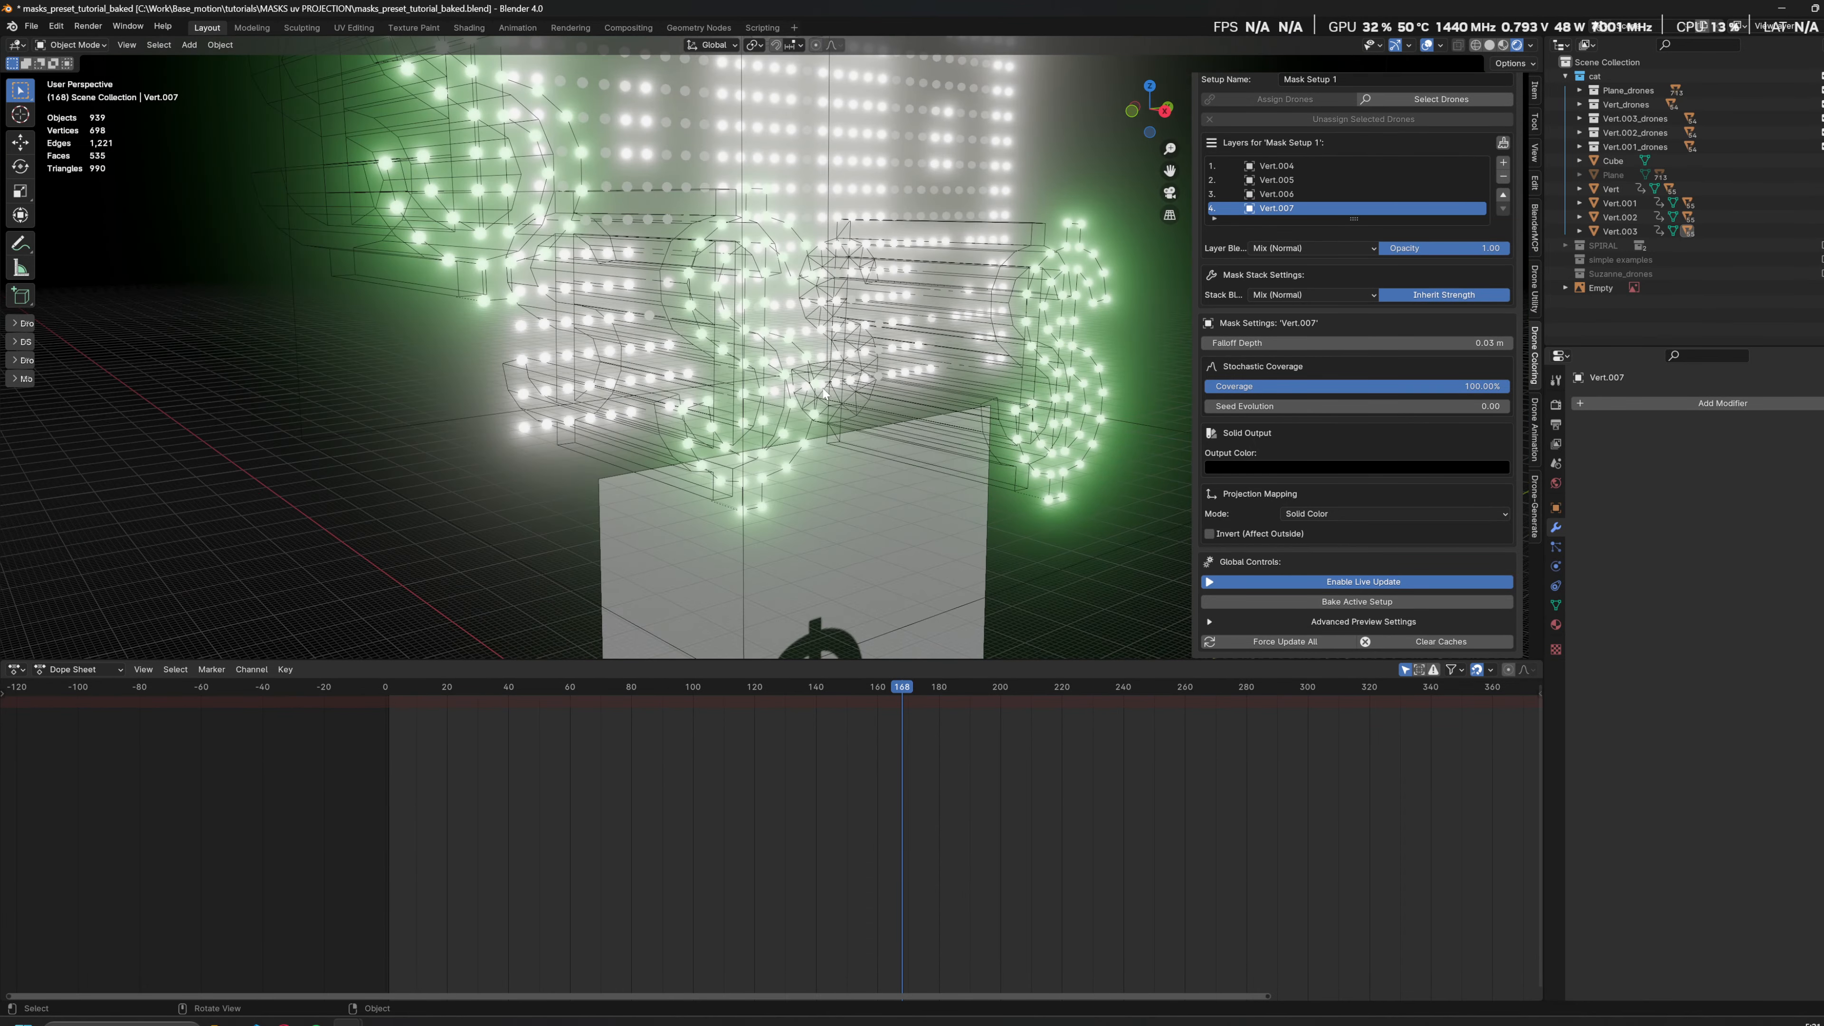
Step: Switch to the right orthographic view and examine the masked cat grid straight on
{"action": "key", "text": "grave"}
{"action": "left_click", "coordinate": [926, 387]}
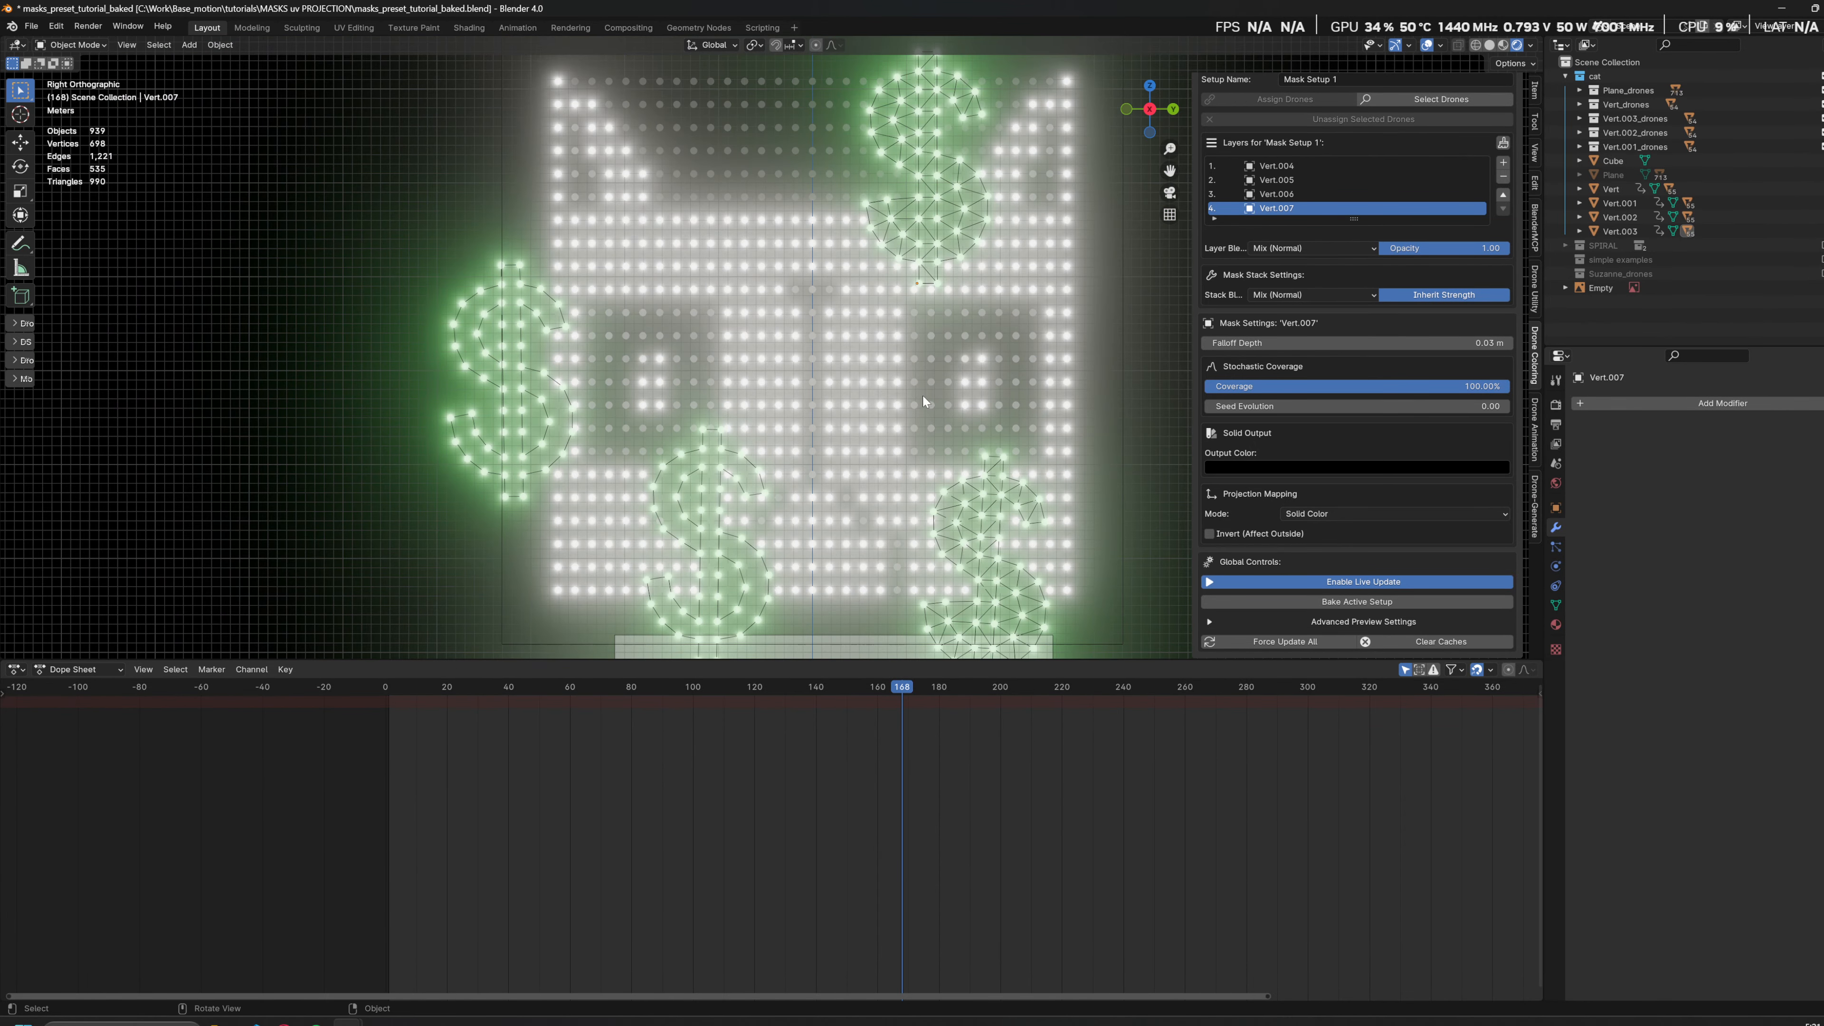
{"action": "middle_click_drag", "start_coordinate": [923, 381], "coordinate": [843, 312], "text": "shift"}
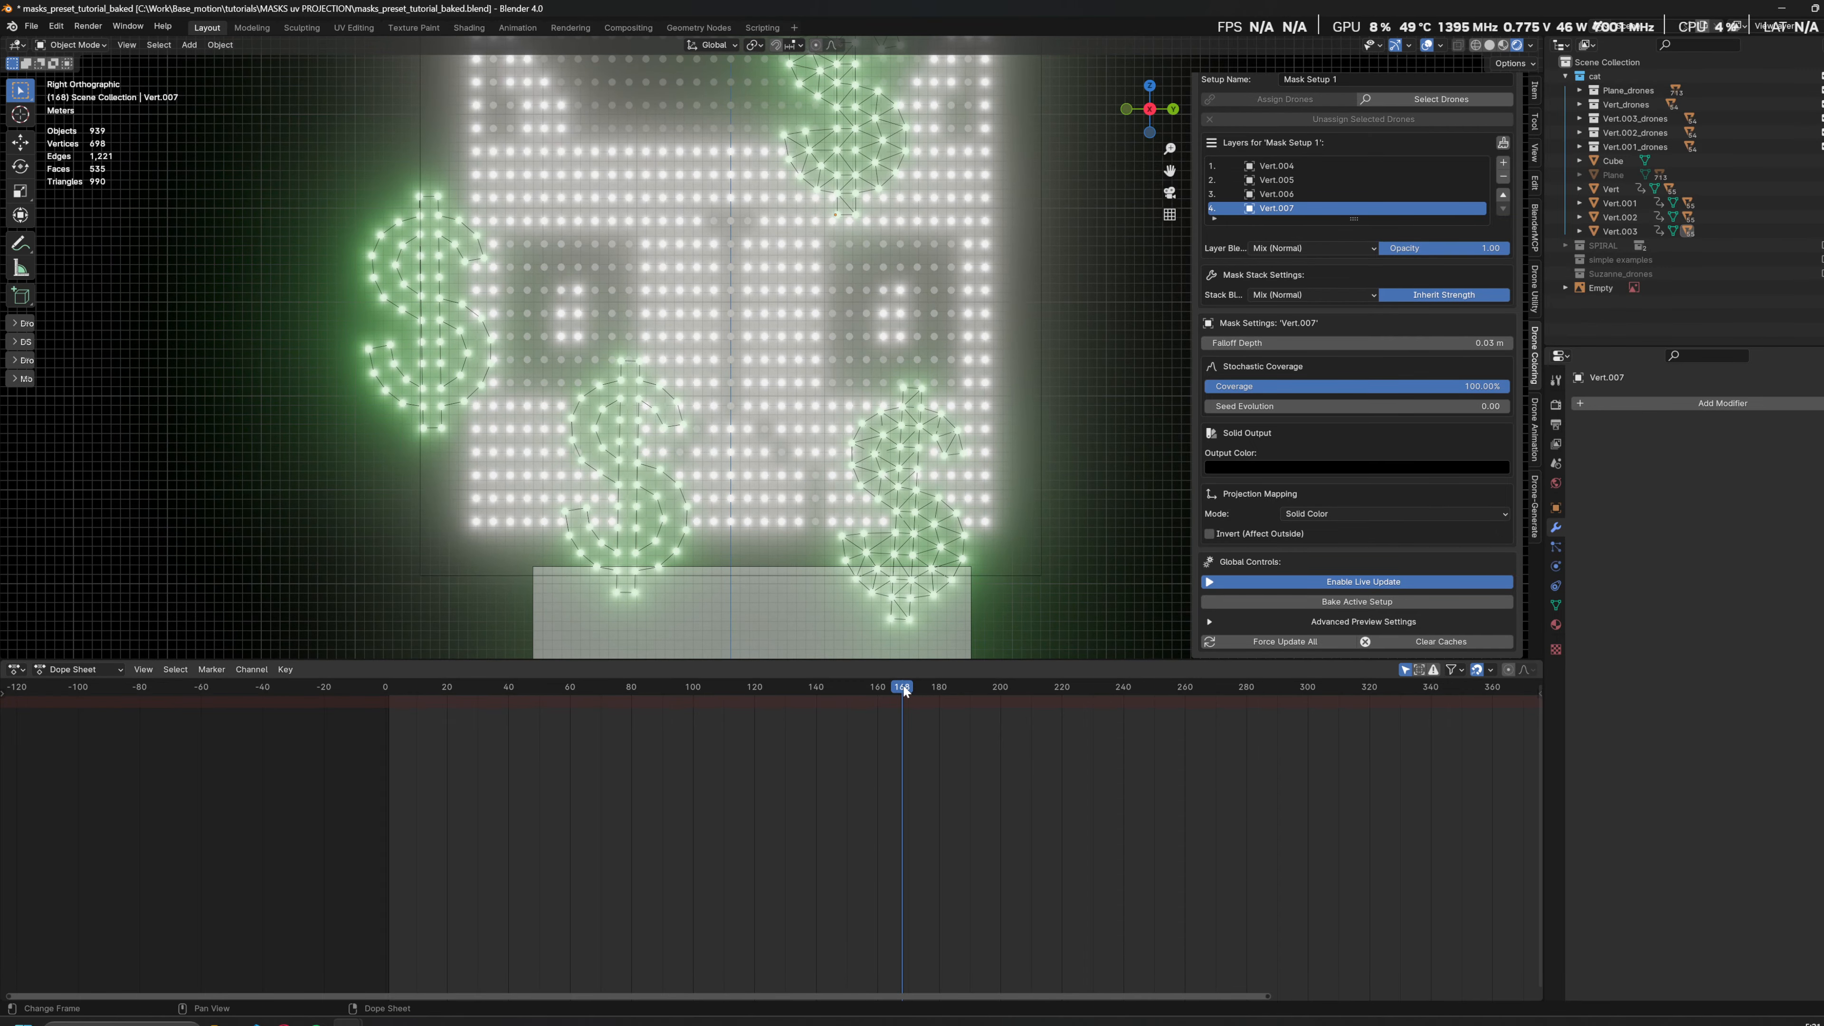
{"action": "middle_click_drag", "start_coordinate": [804, 292], "coordinate": [904, 391], "text": "shift"}
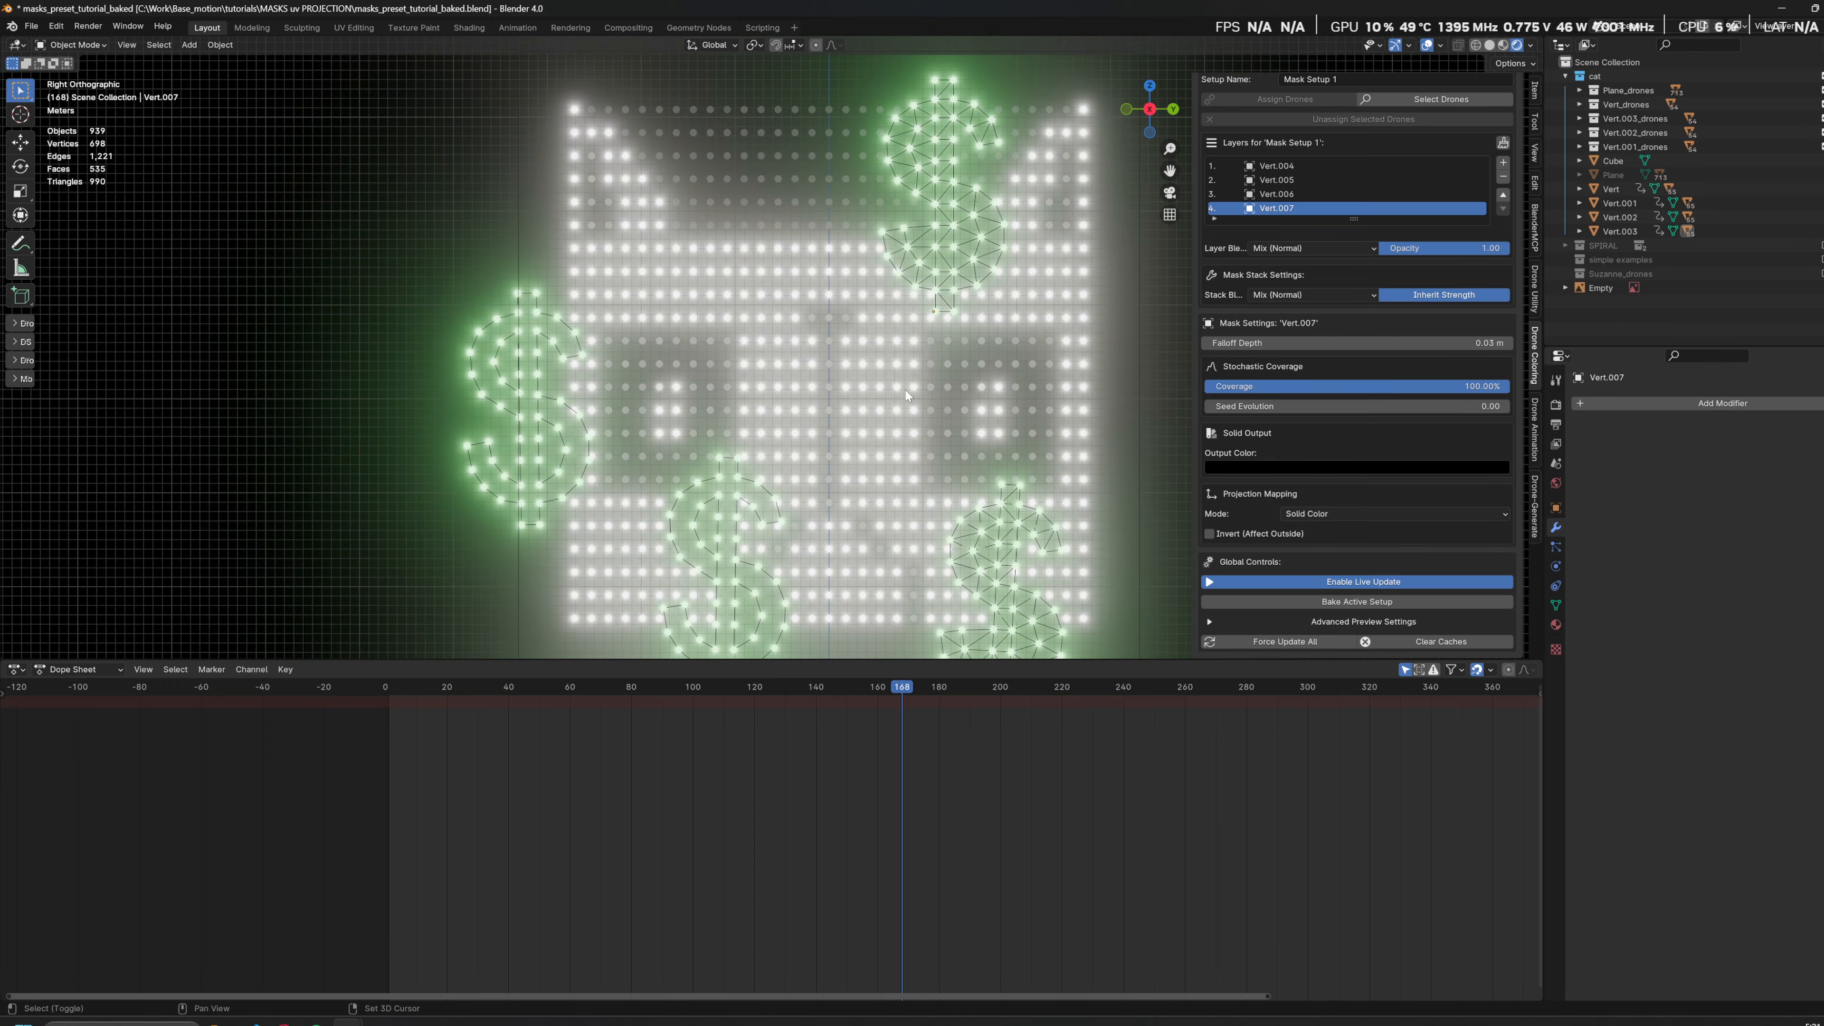
{"action": "mouse_move", "coordinate": [973, 328]}
{"action": "middle_mouse_down", "text": "shift"}
{"action": "mouse_move", "coordinate": [957, 432]}
{"action": "mouse_move", "coordinate": [900, 354]}
{"action": "middle_mouse_up", "text": "shift"}
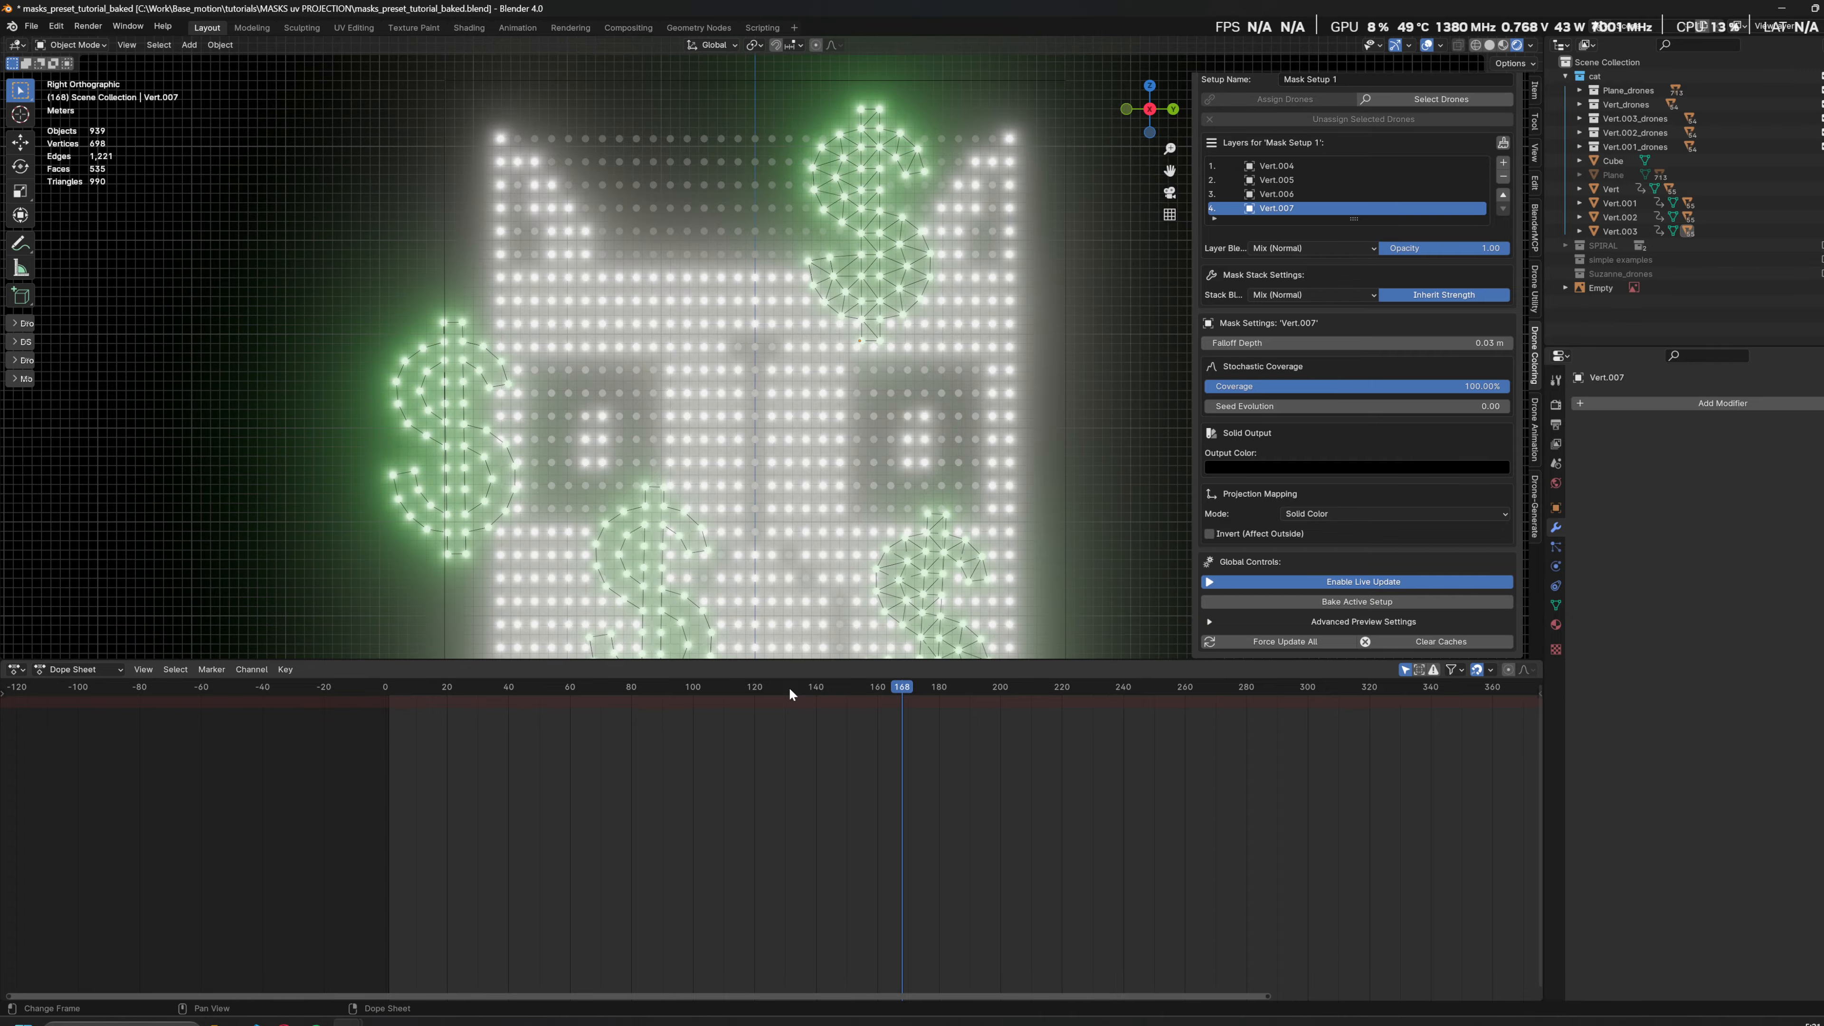
Step: Go back to frame 131 and examine the masked drones around the dollar signs, straight on and in perspective
{"action": "key", "text": "Left"}
{"action": "key", "text": "Left"}
{"action": "key", "text": "Left"}
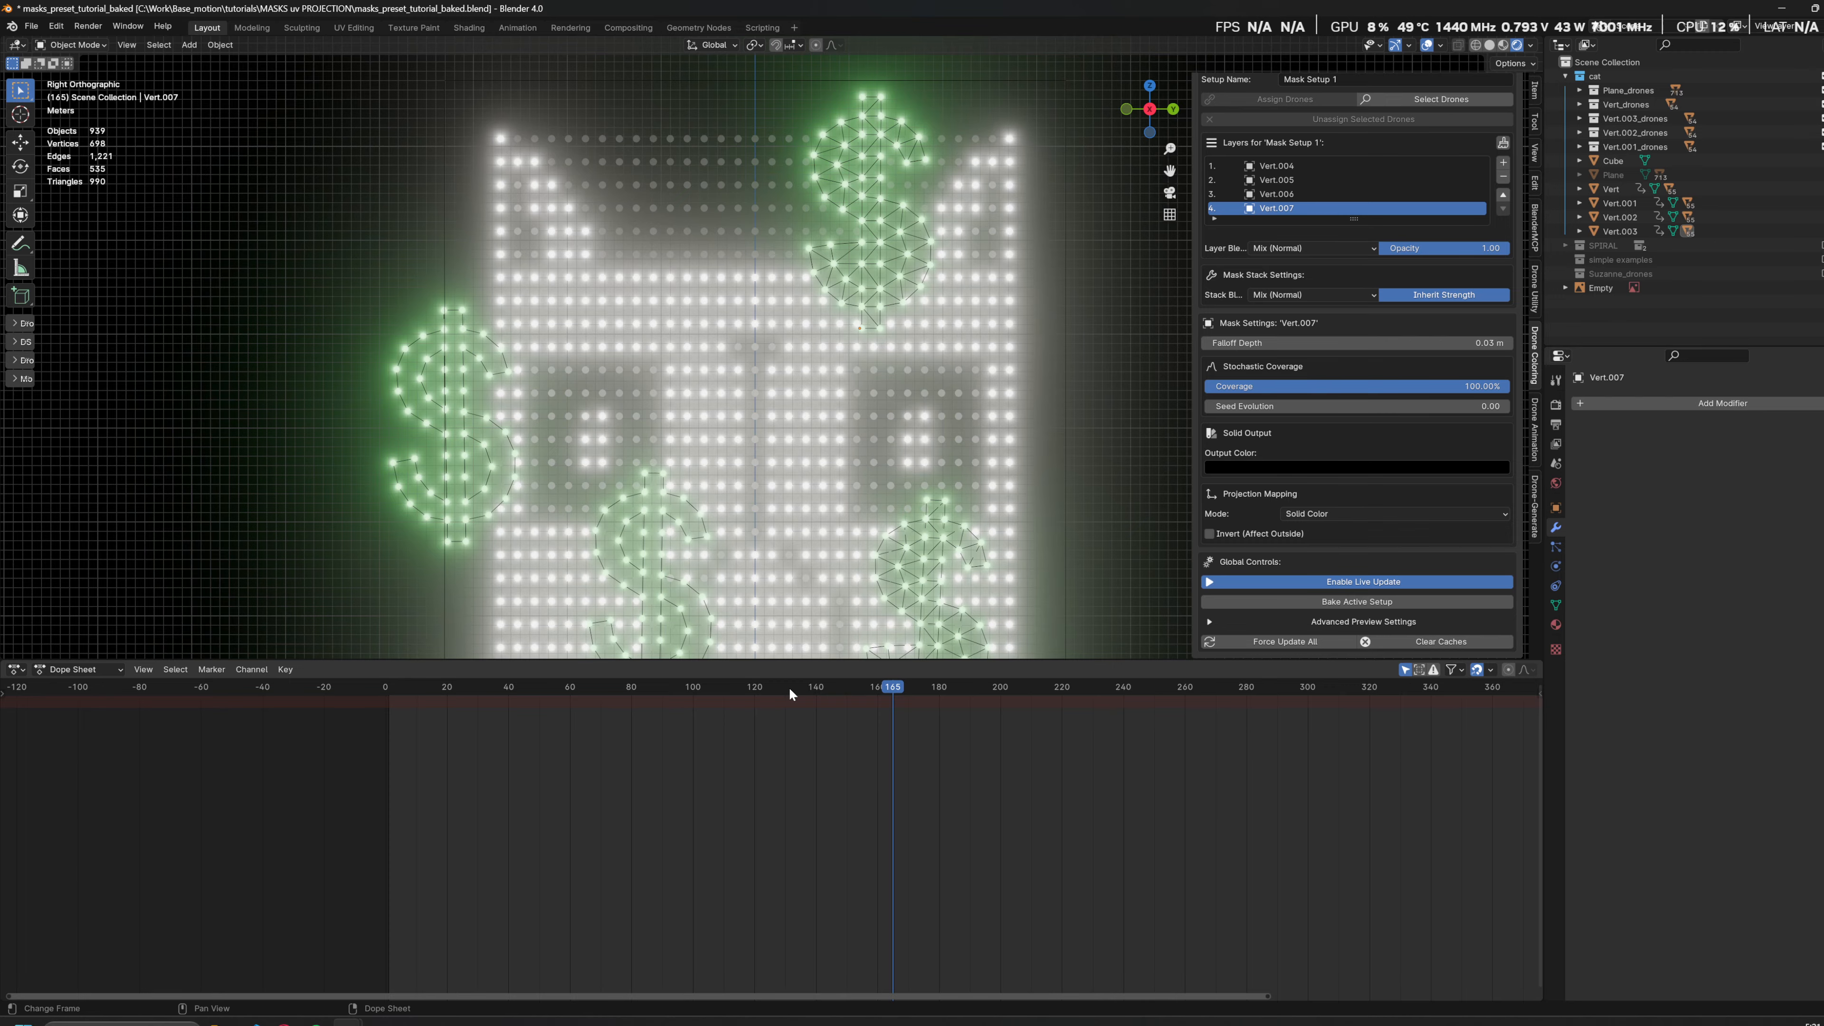
{"action": "left_click", "coordinate": [787, 687]}
{"action": "middle_click_drag", "start_coordinate": [1068, 475], "coordinate": [1097, 372], "text": "shift"}
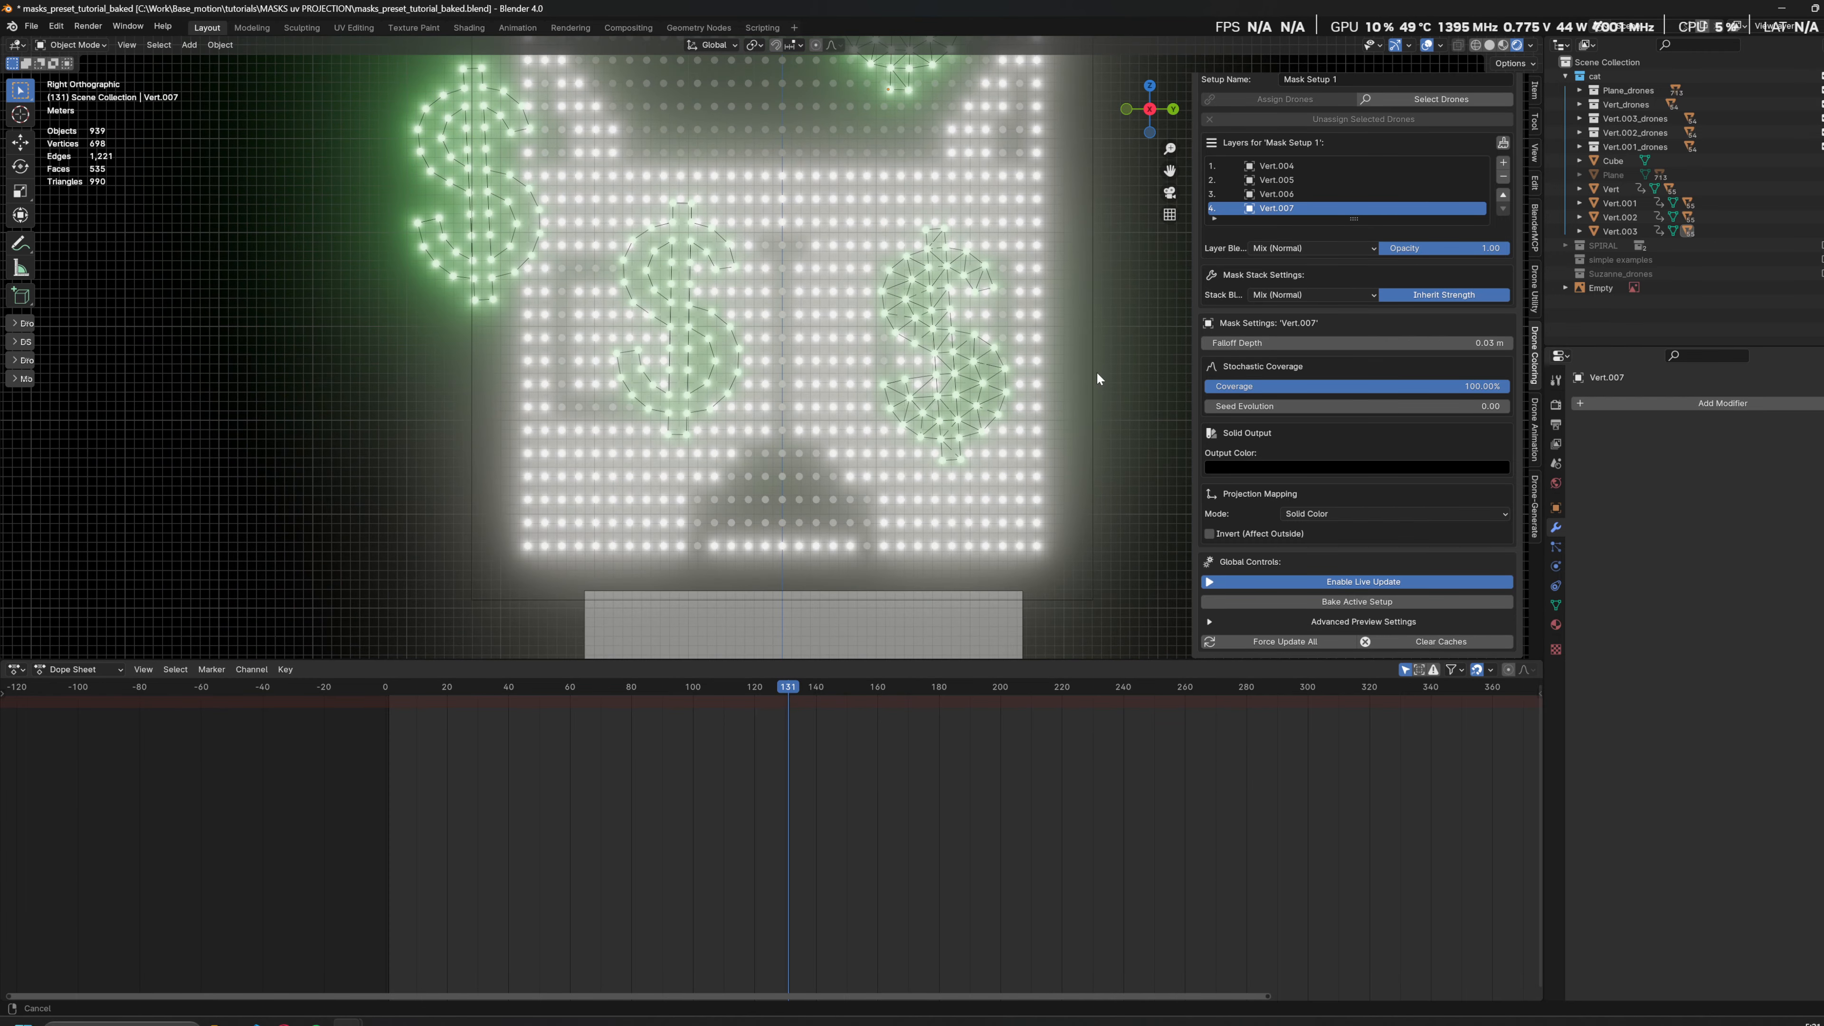
{"action": "middle_click_drag", "start_coordinate": [781, 433], "coordinate": [846, 436], "text": "shift"}
{"action": "middle_click_drag", "start_coordinate": [1050, 258], "coordinate": [991, 149], "text": "shift"}
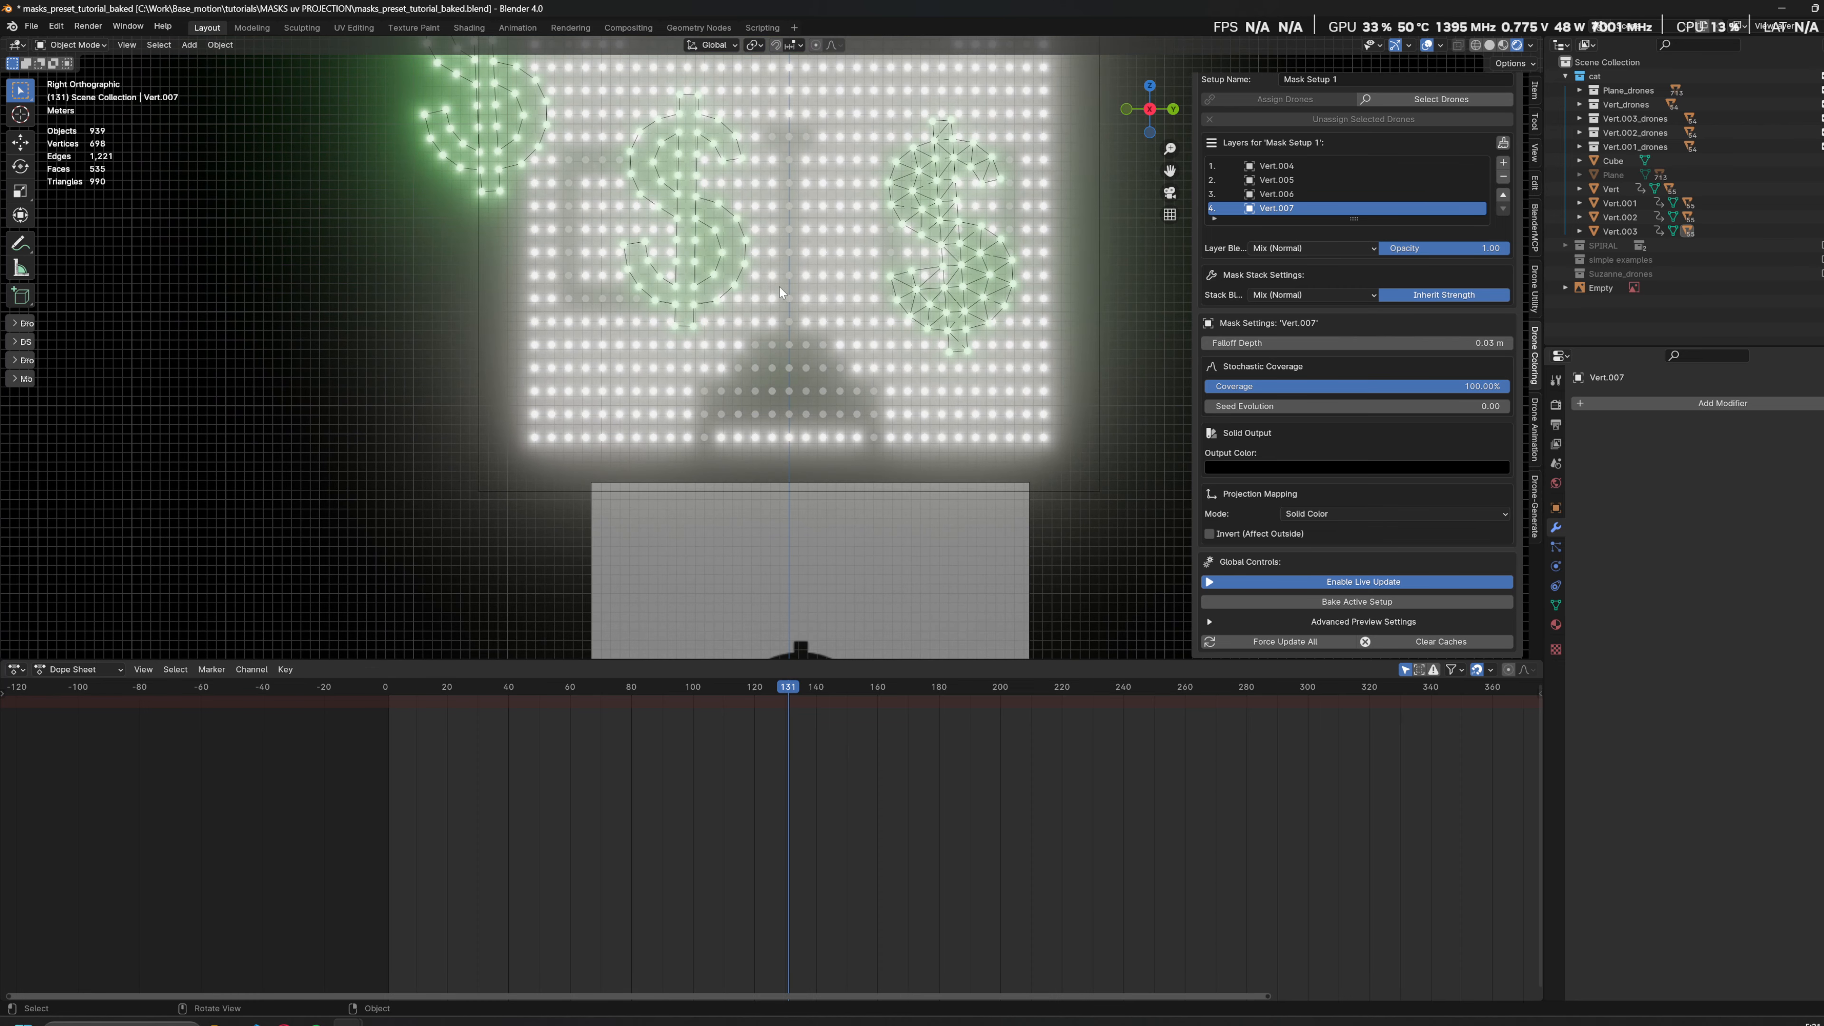
{"action": "middle_click_drag", "start_coordinate": [747, 267], "coordinate": [851, 392], "text": "shift"}
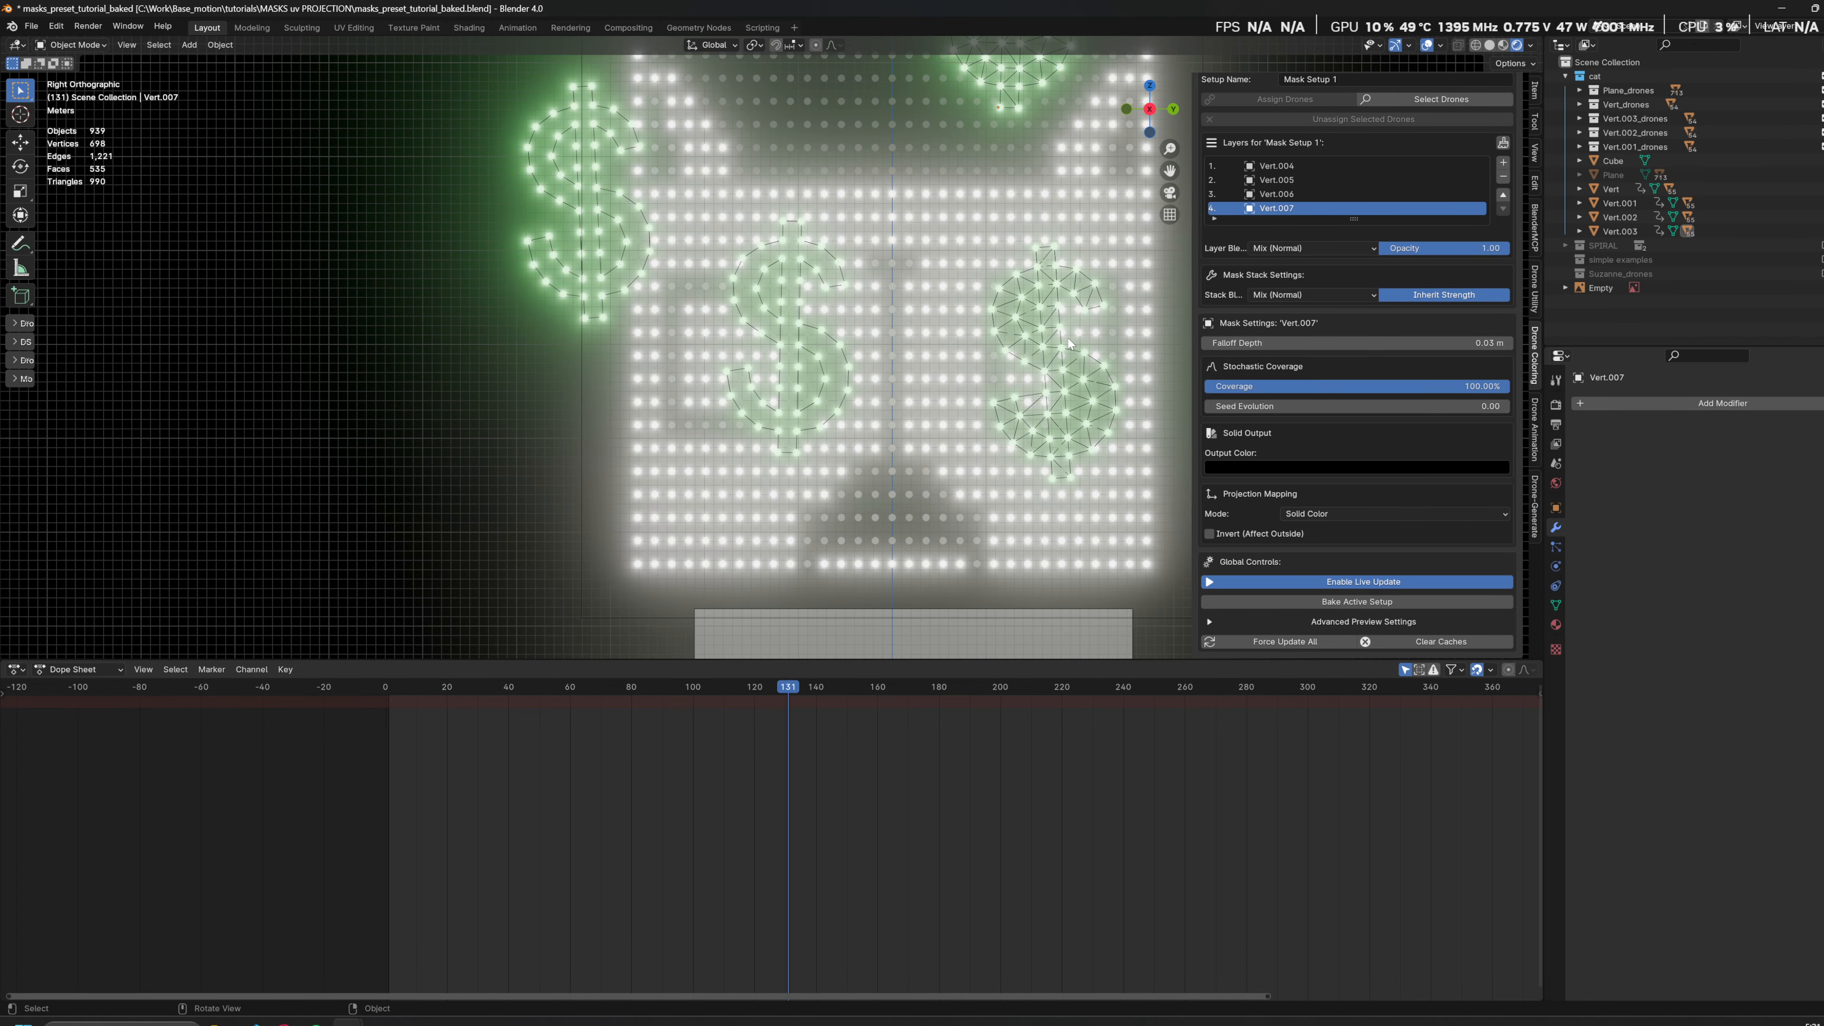
{"action": "middle_click_drag", "start_coordinate": [1034, 376], "coordinate": [808, 356], "text": "shift"}
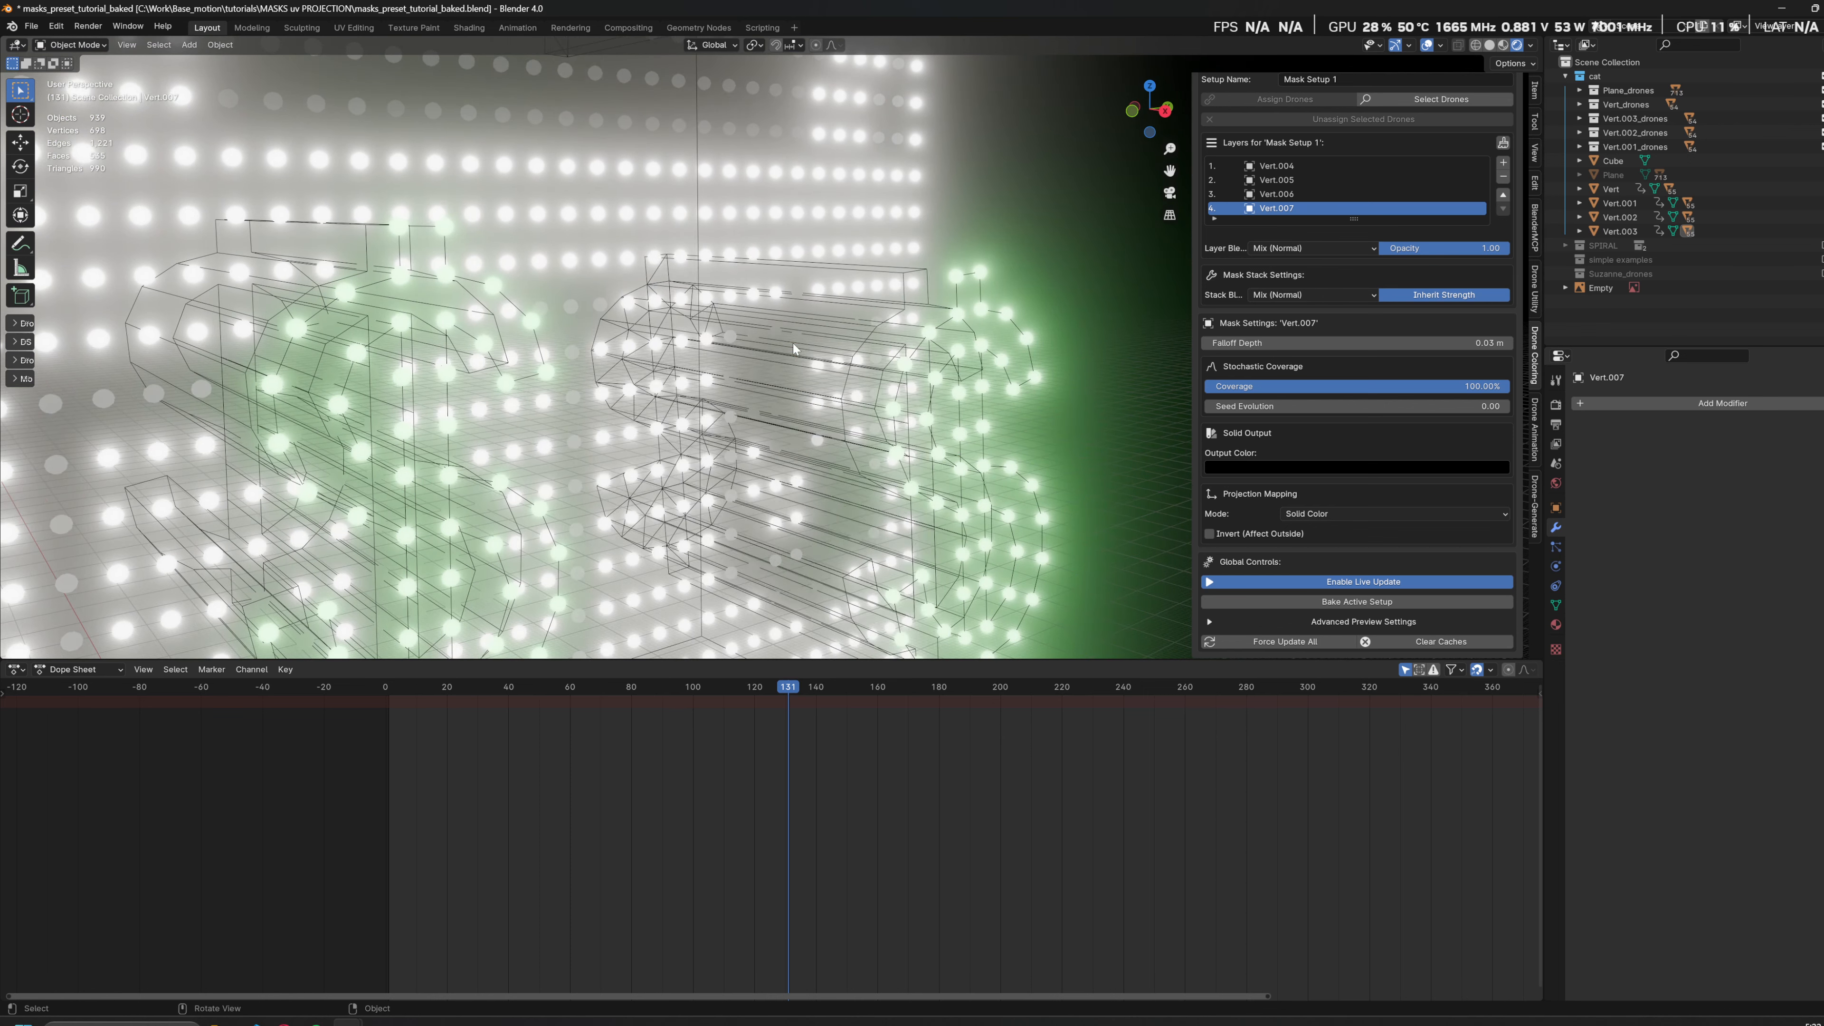
Step: Set the origin of the Vert.004 dollar-sign mask to its geometry
{"action": "left_click", "coordinate": [803, 352]}
{"action": "middle_click_drag", "start_coordinate": [966, 422], "coordinate": [929, 425]}
{"action": "key", "text": "g"}
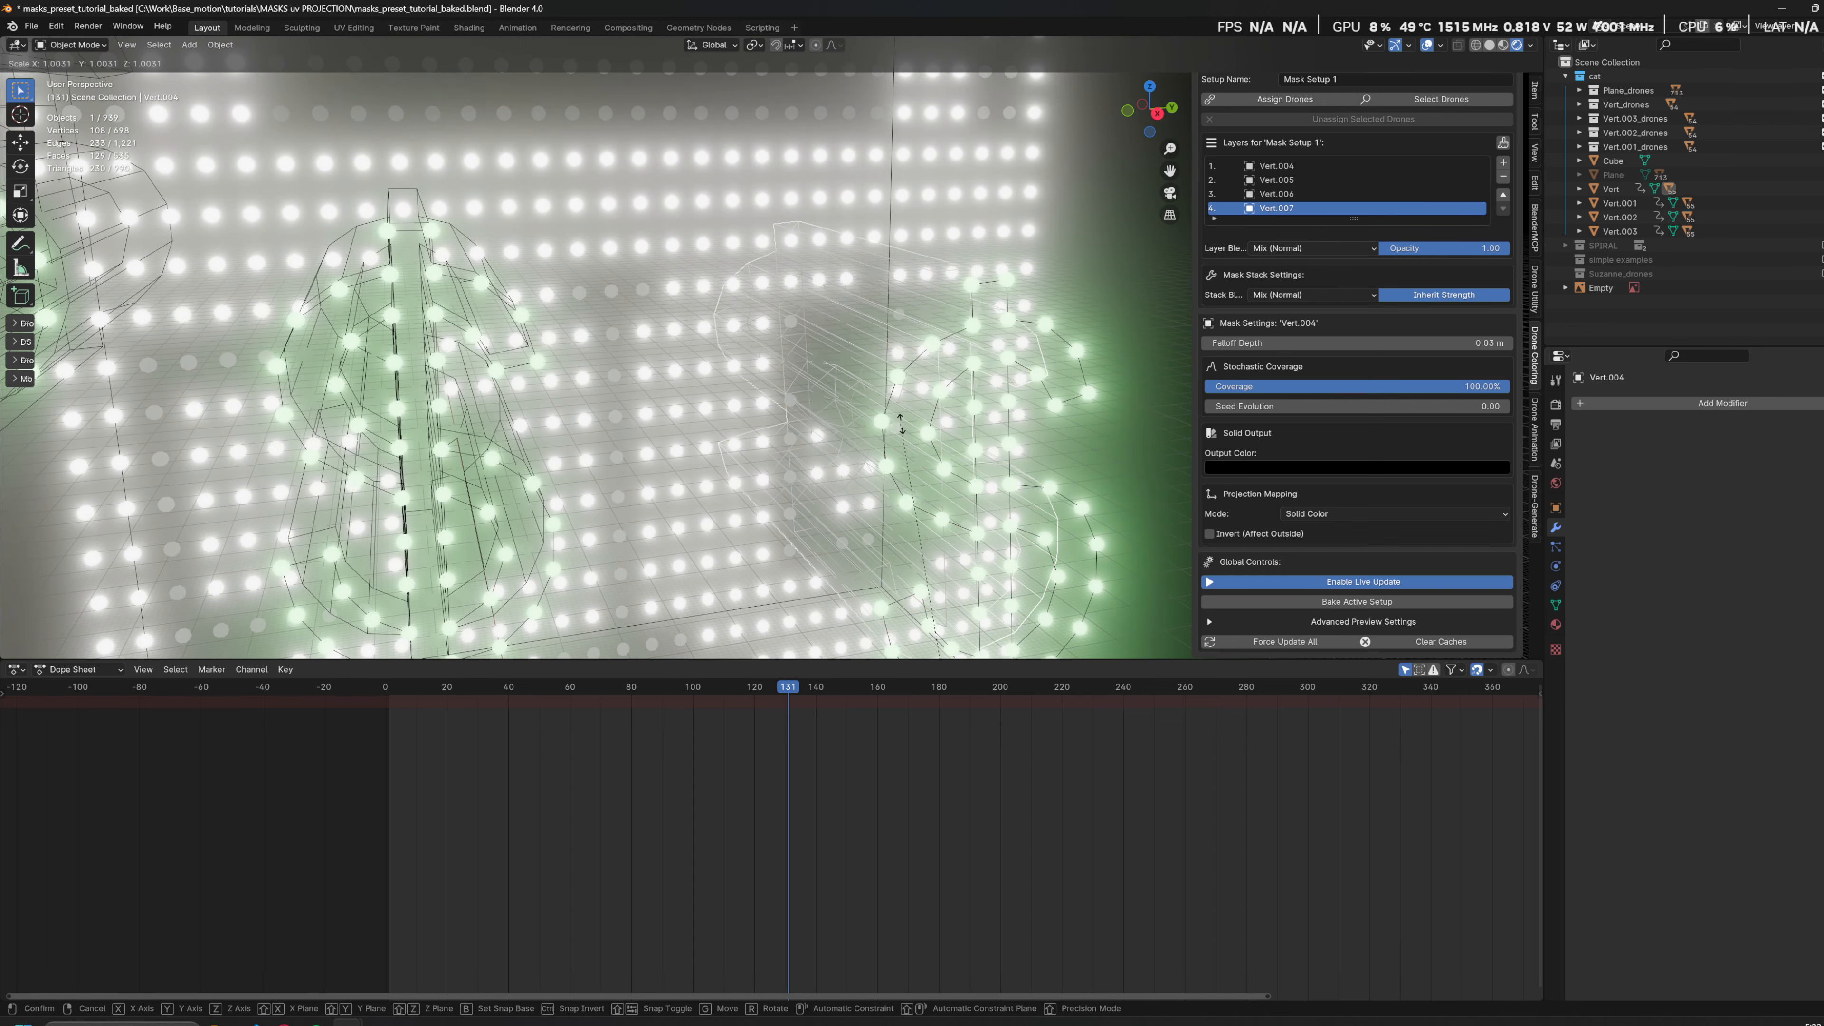
{"action": "right_click", "coordinate": [932, 428]}
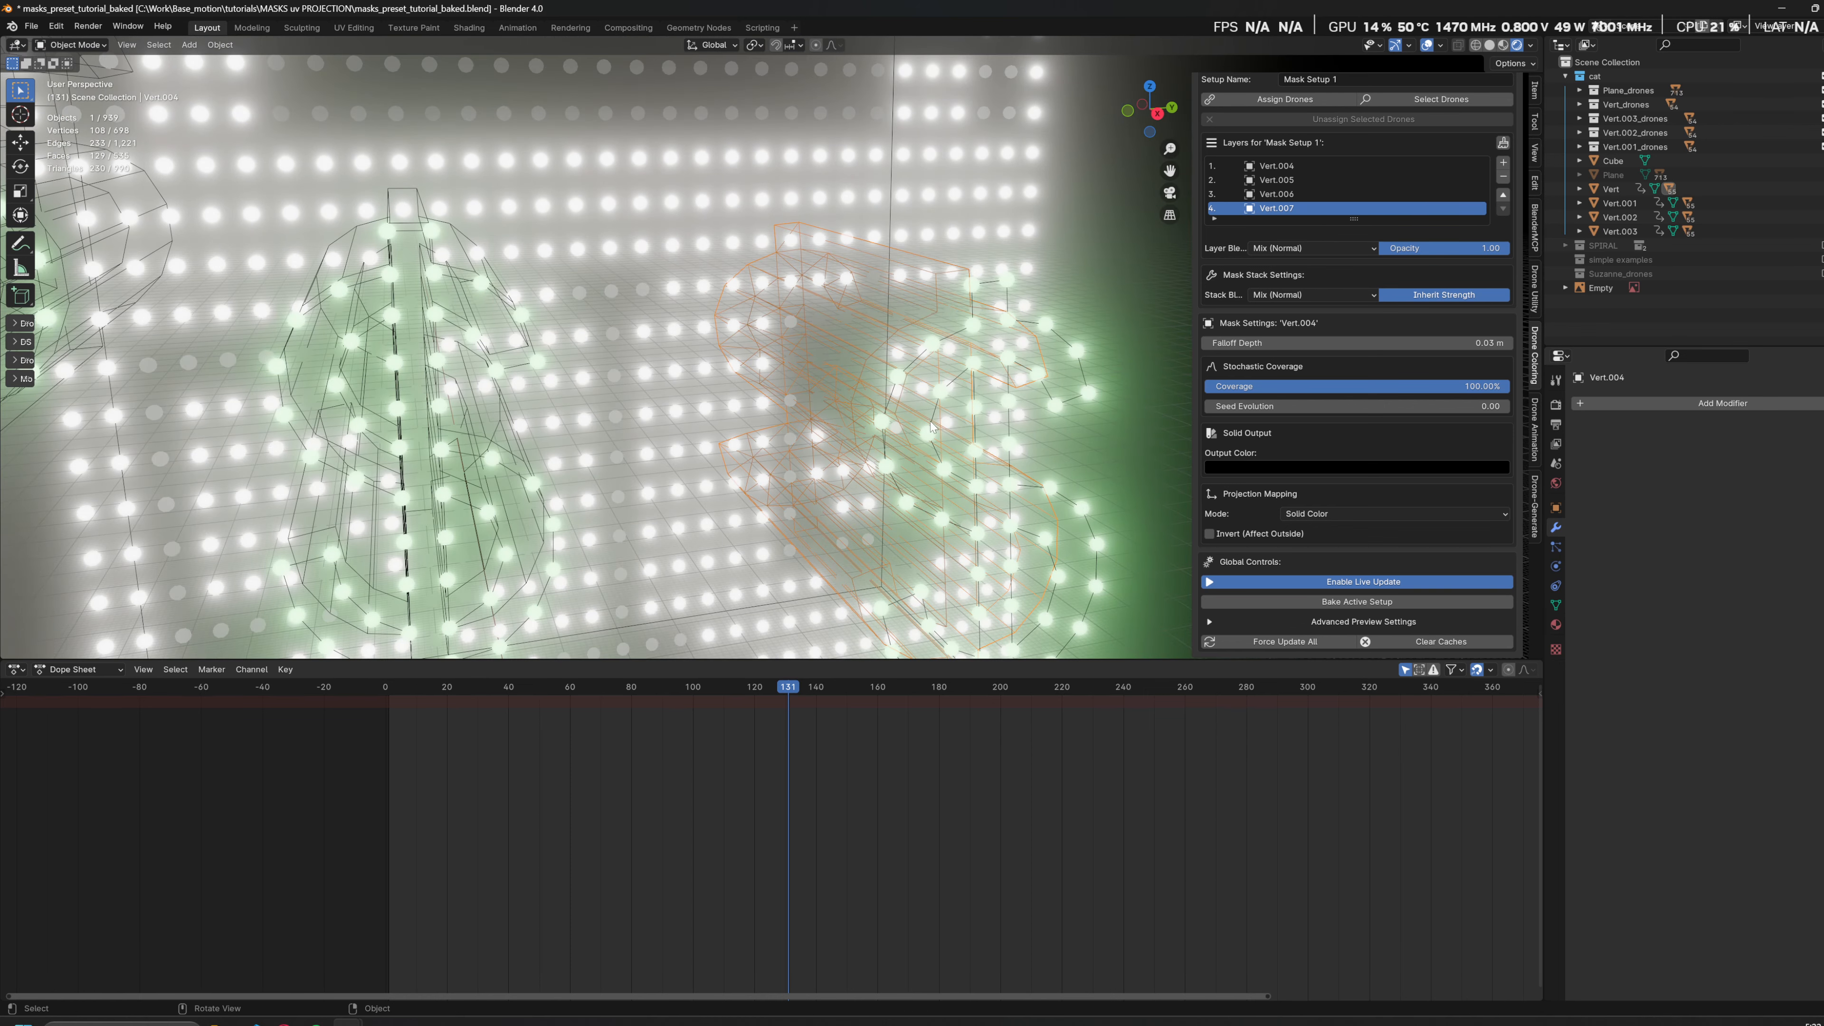
{"action": "left_click", "coordinate": [219, 45]}
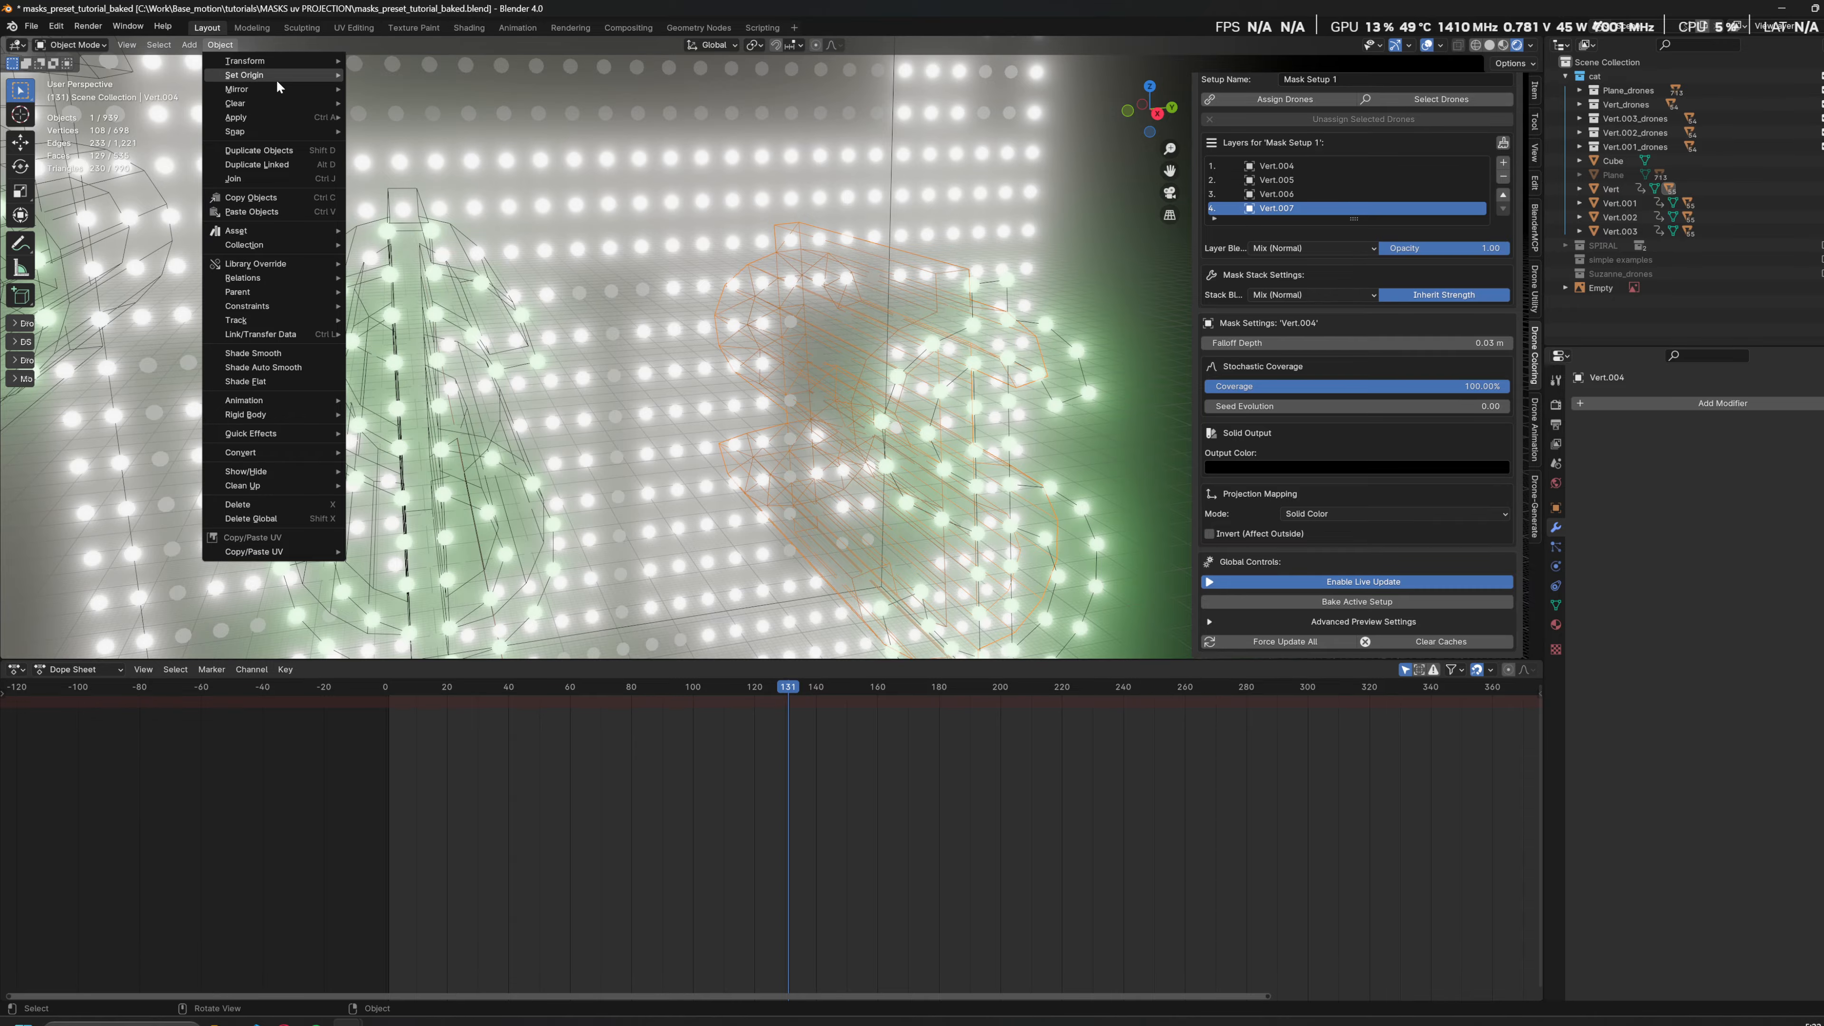
{"action": "mouse_move", "coordinate": [276, 76]}
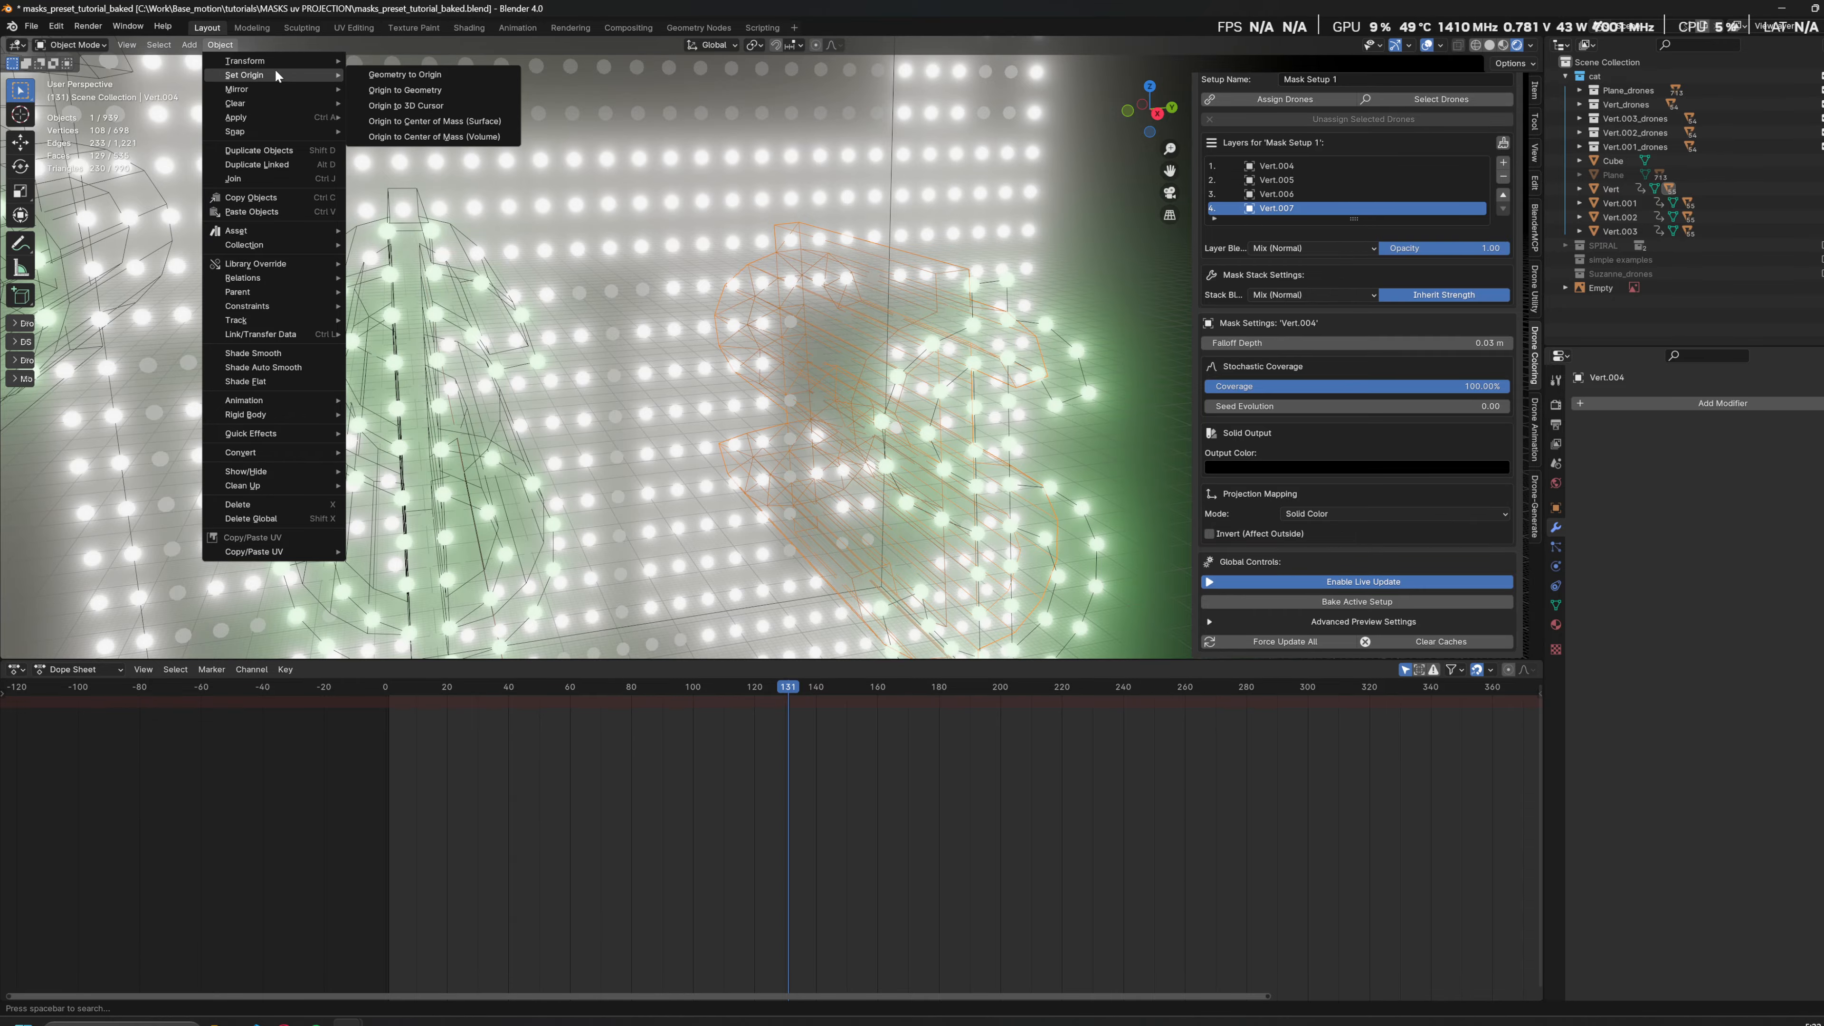
{"action": "left_click", "coordinate": [439, 94]}
Step: Scale the Vert.004 dollar-sign mask up uniformly by about 1.34
{"action": "key", "text": "s"}
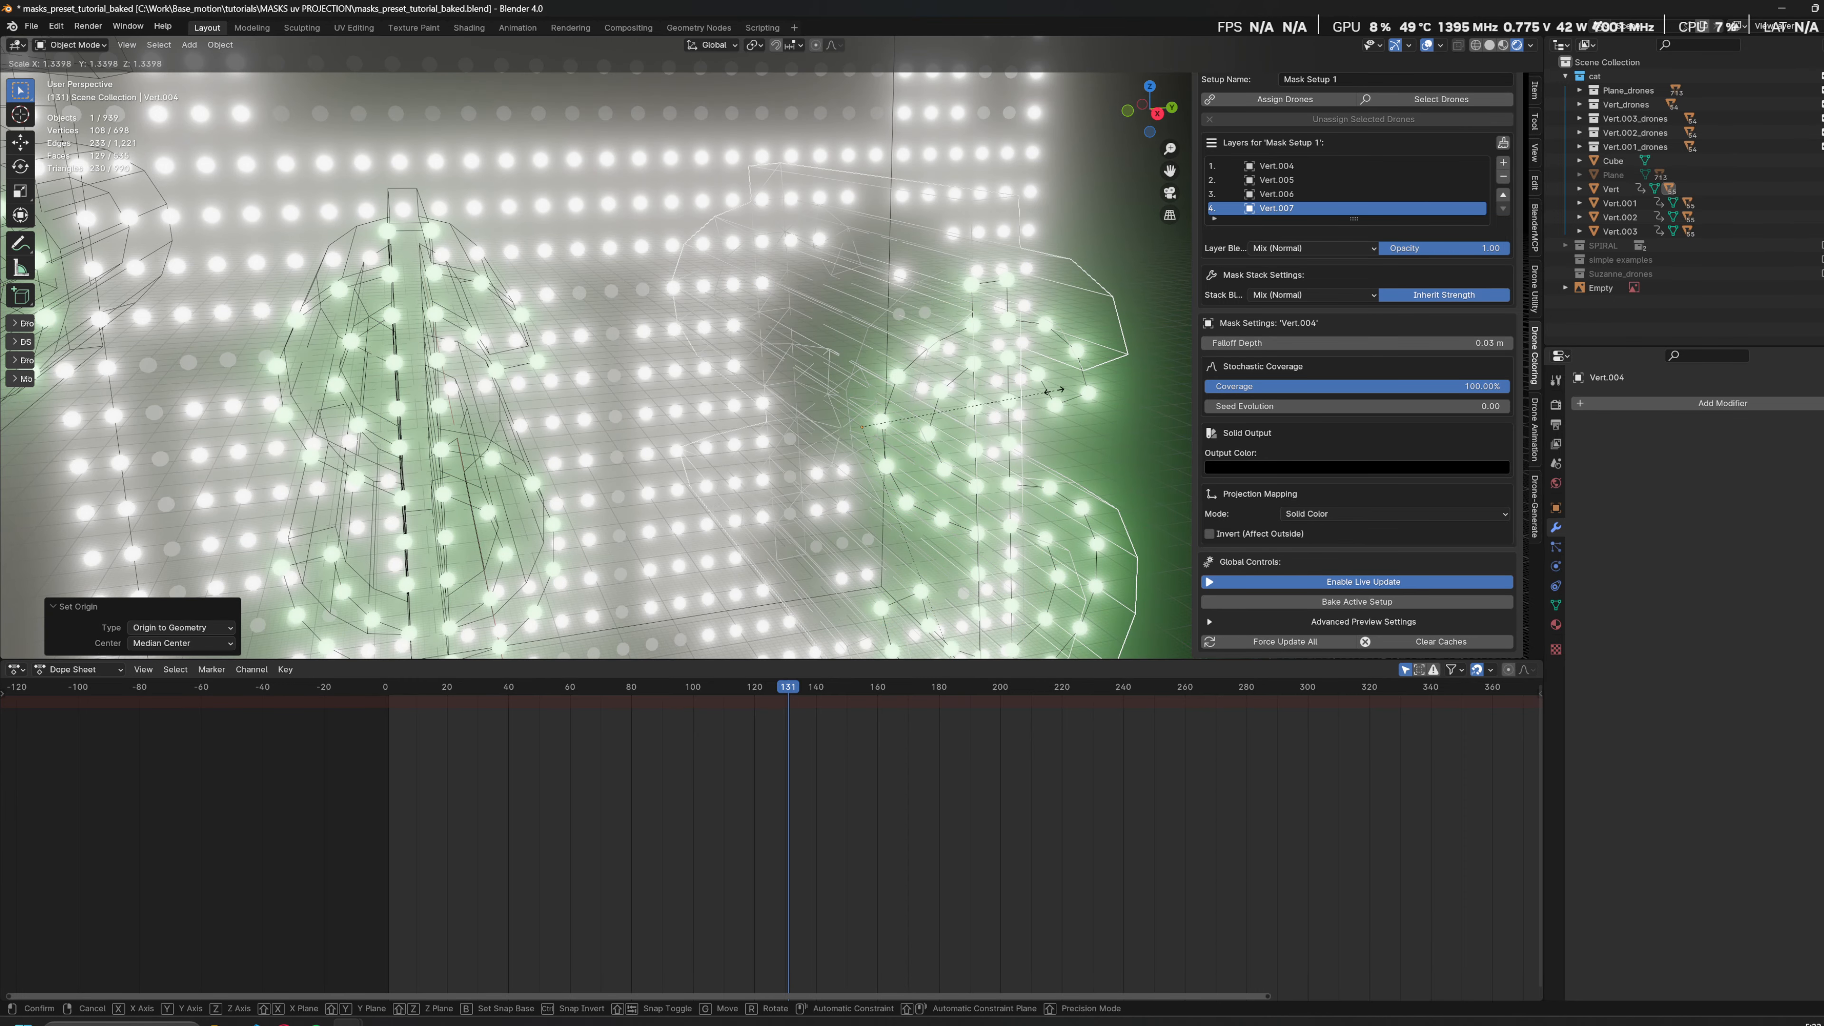
{"action": "left_click", "coordinate": [1053, 390]}
{"action": "middle_click_drag", "start_coordinate": [1053, 390], "coordinate": [873, 356]}
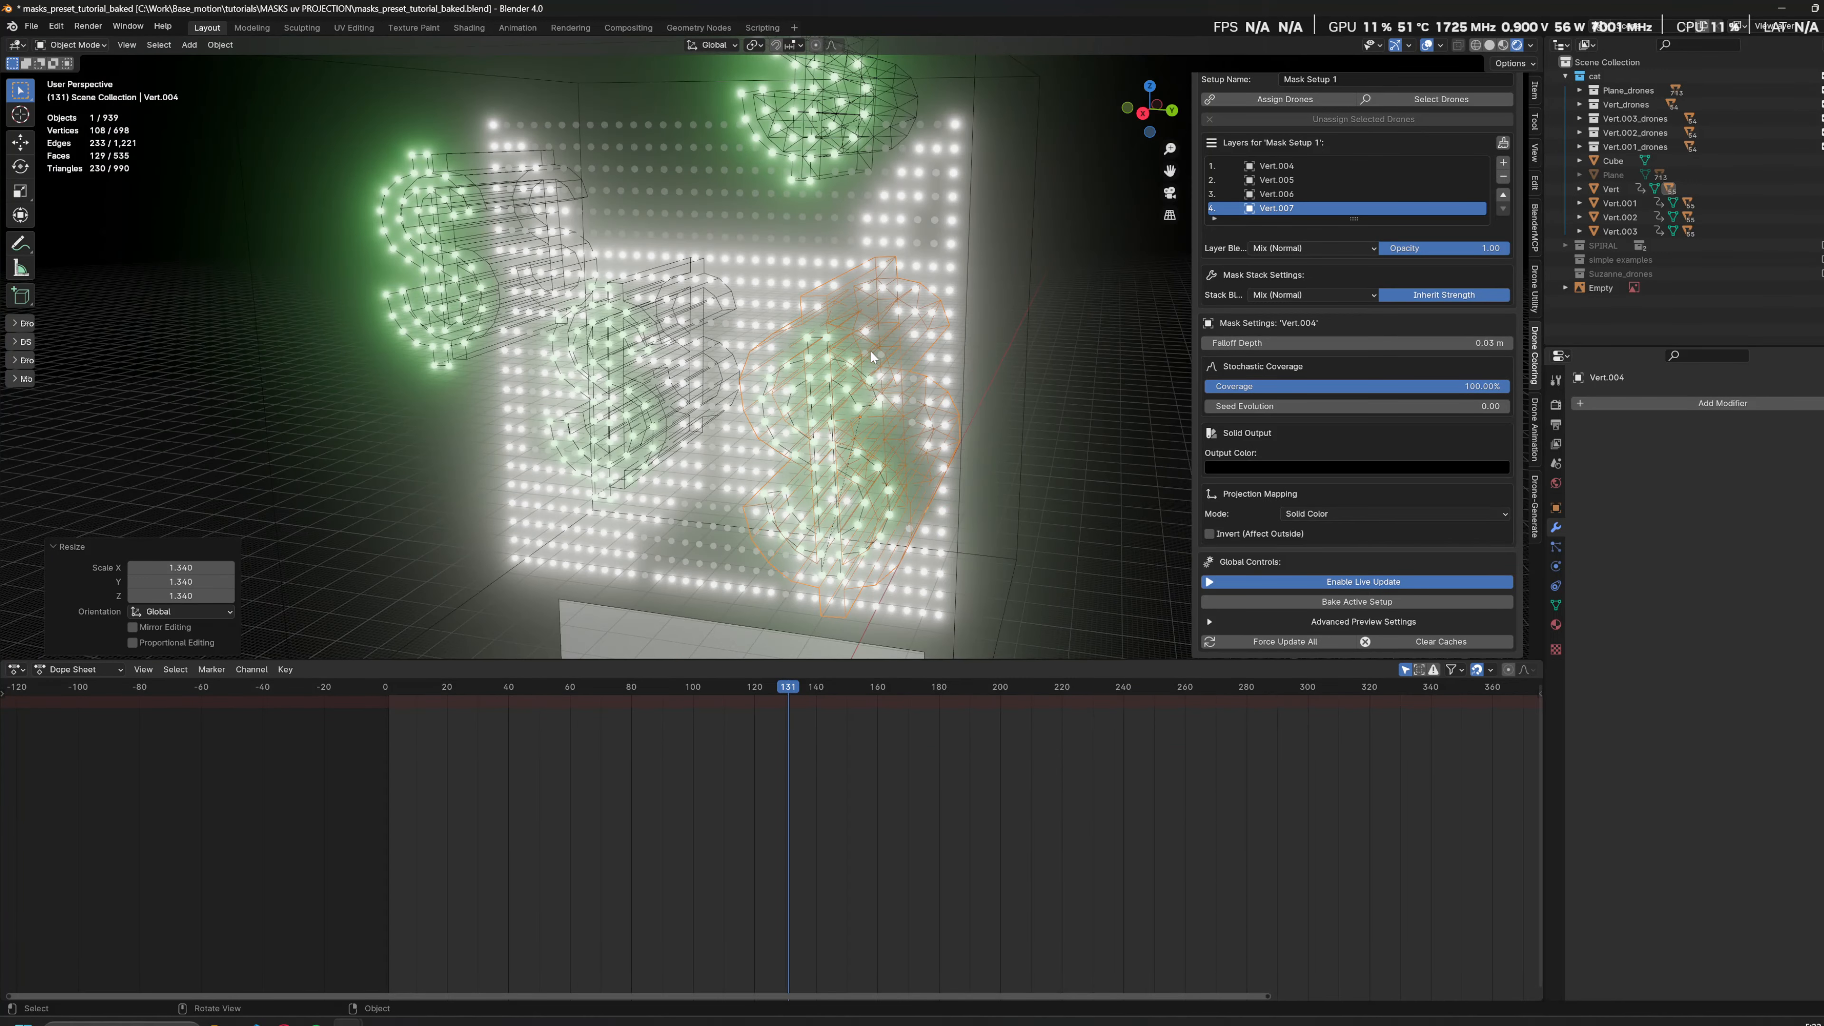
{"action": "scroll", "coordinate": [872, 357], "scroll_direction": "down", "scroll_amount": 2}
Step: Scrub back to frame 3 and examine the cat-face drone grid below the dollar signs, leaving nothing selected
{"action": "left_click", "coordinate": [652, 687]}
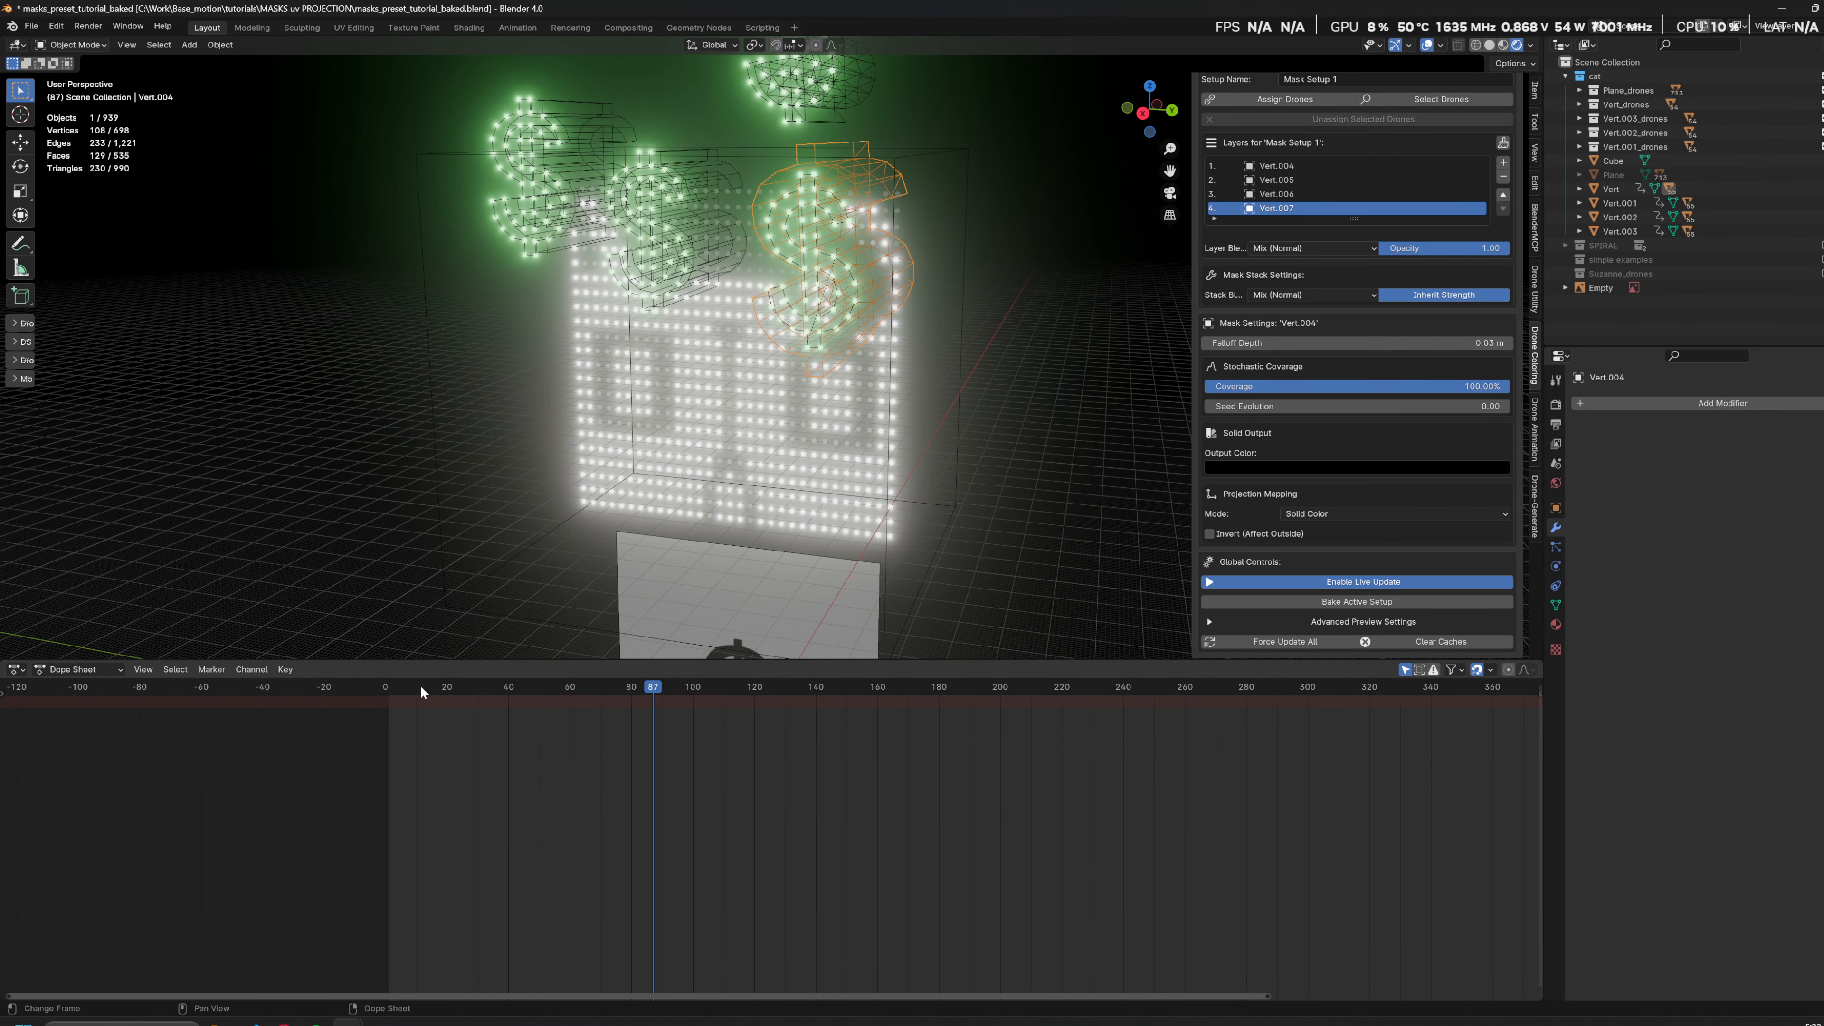
{"action": "left_click", "coordinate": [420, 687]}
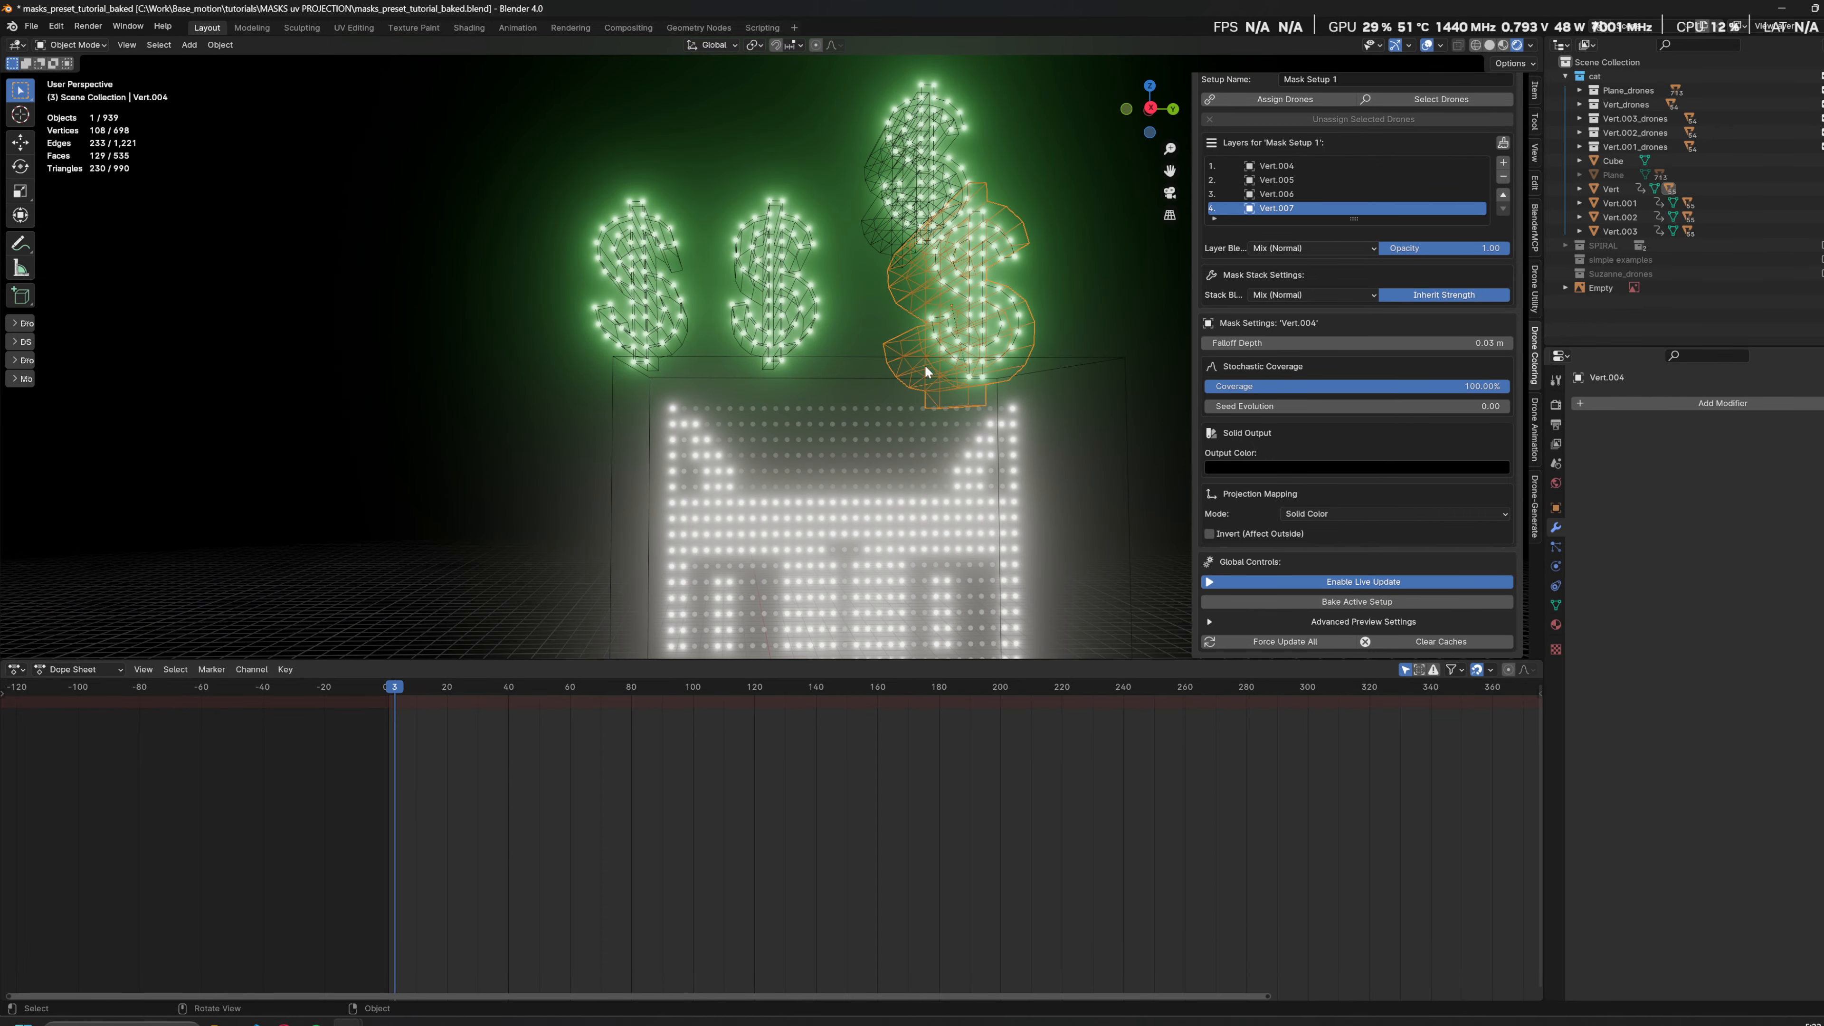
{"action": "middle_click_drag", "start_coordinate": [984, 352], "coordinate": [605, 370]}
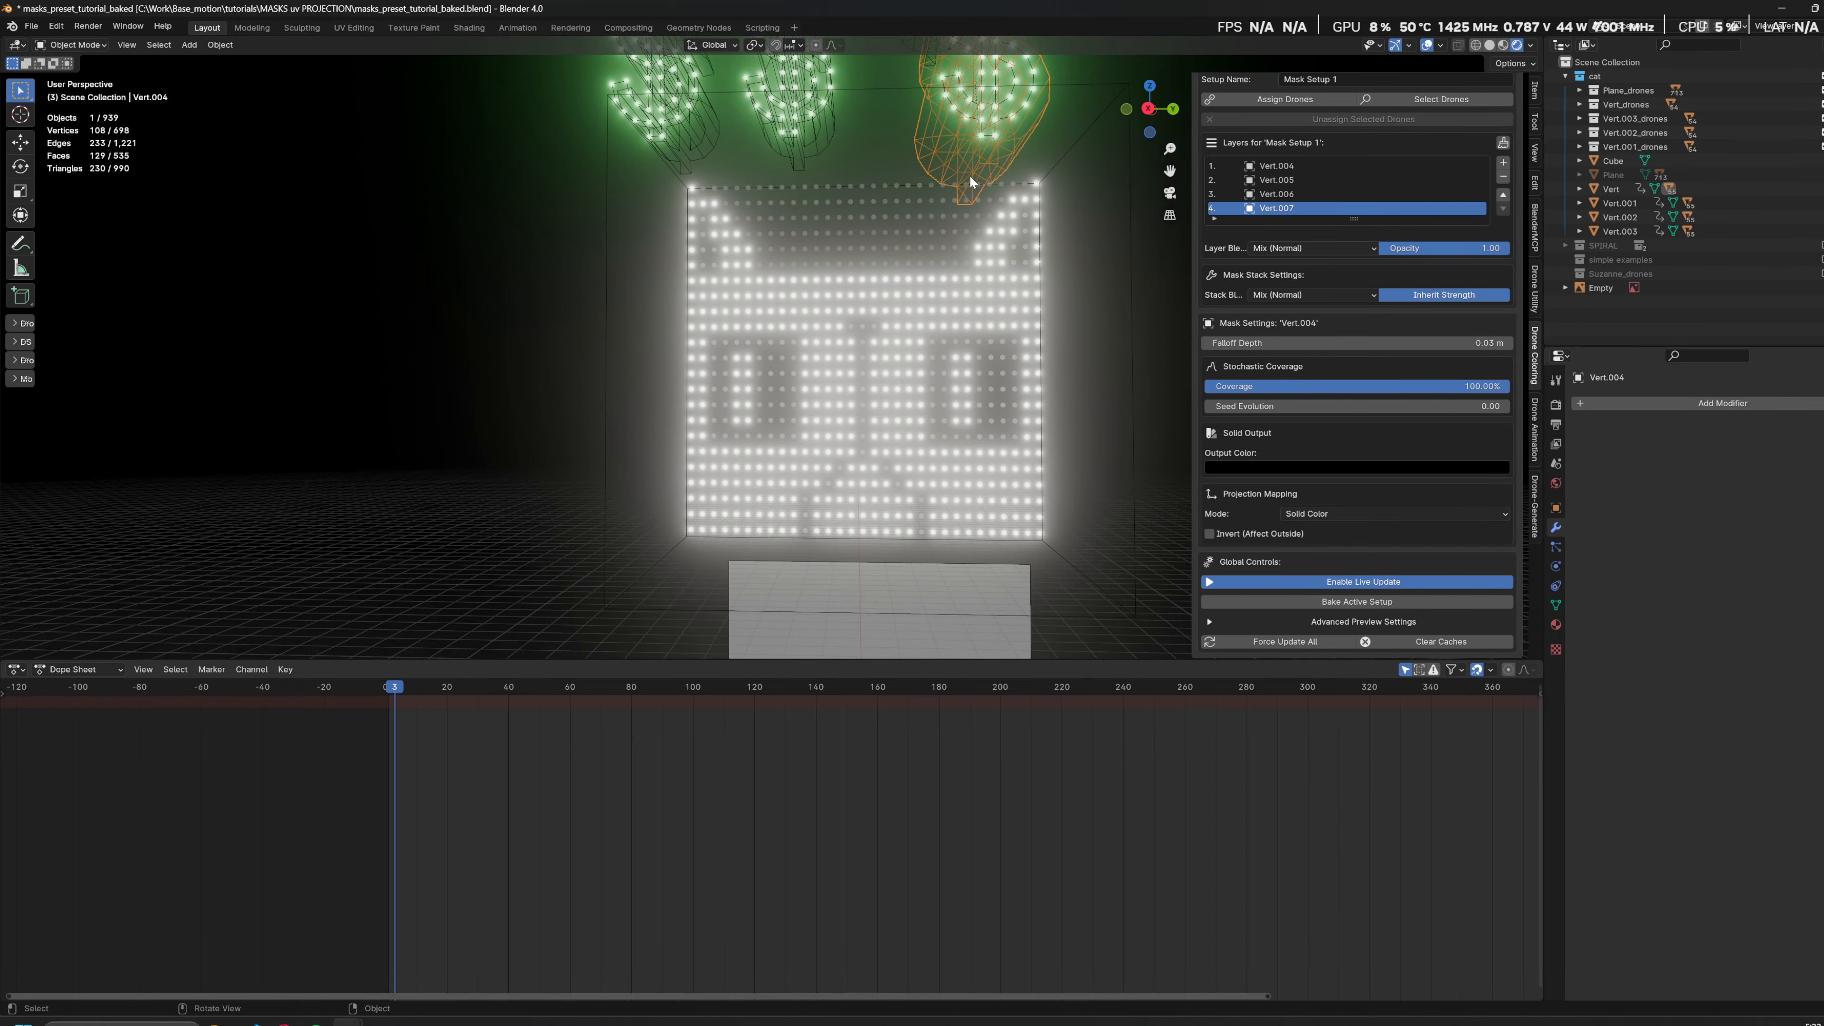
{"action": "middle_click_drag", "start_coordinate": [970, 325], "coordinate": [1019, 341]}
{"action": "middle_click_drag", "start_coordinate": [870, 370], "coordinate": [963, 408]}
{"action": "left_click", "coordinate": [1042, 448]}
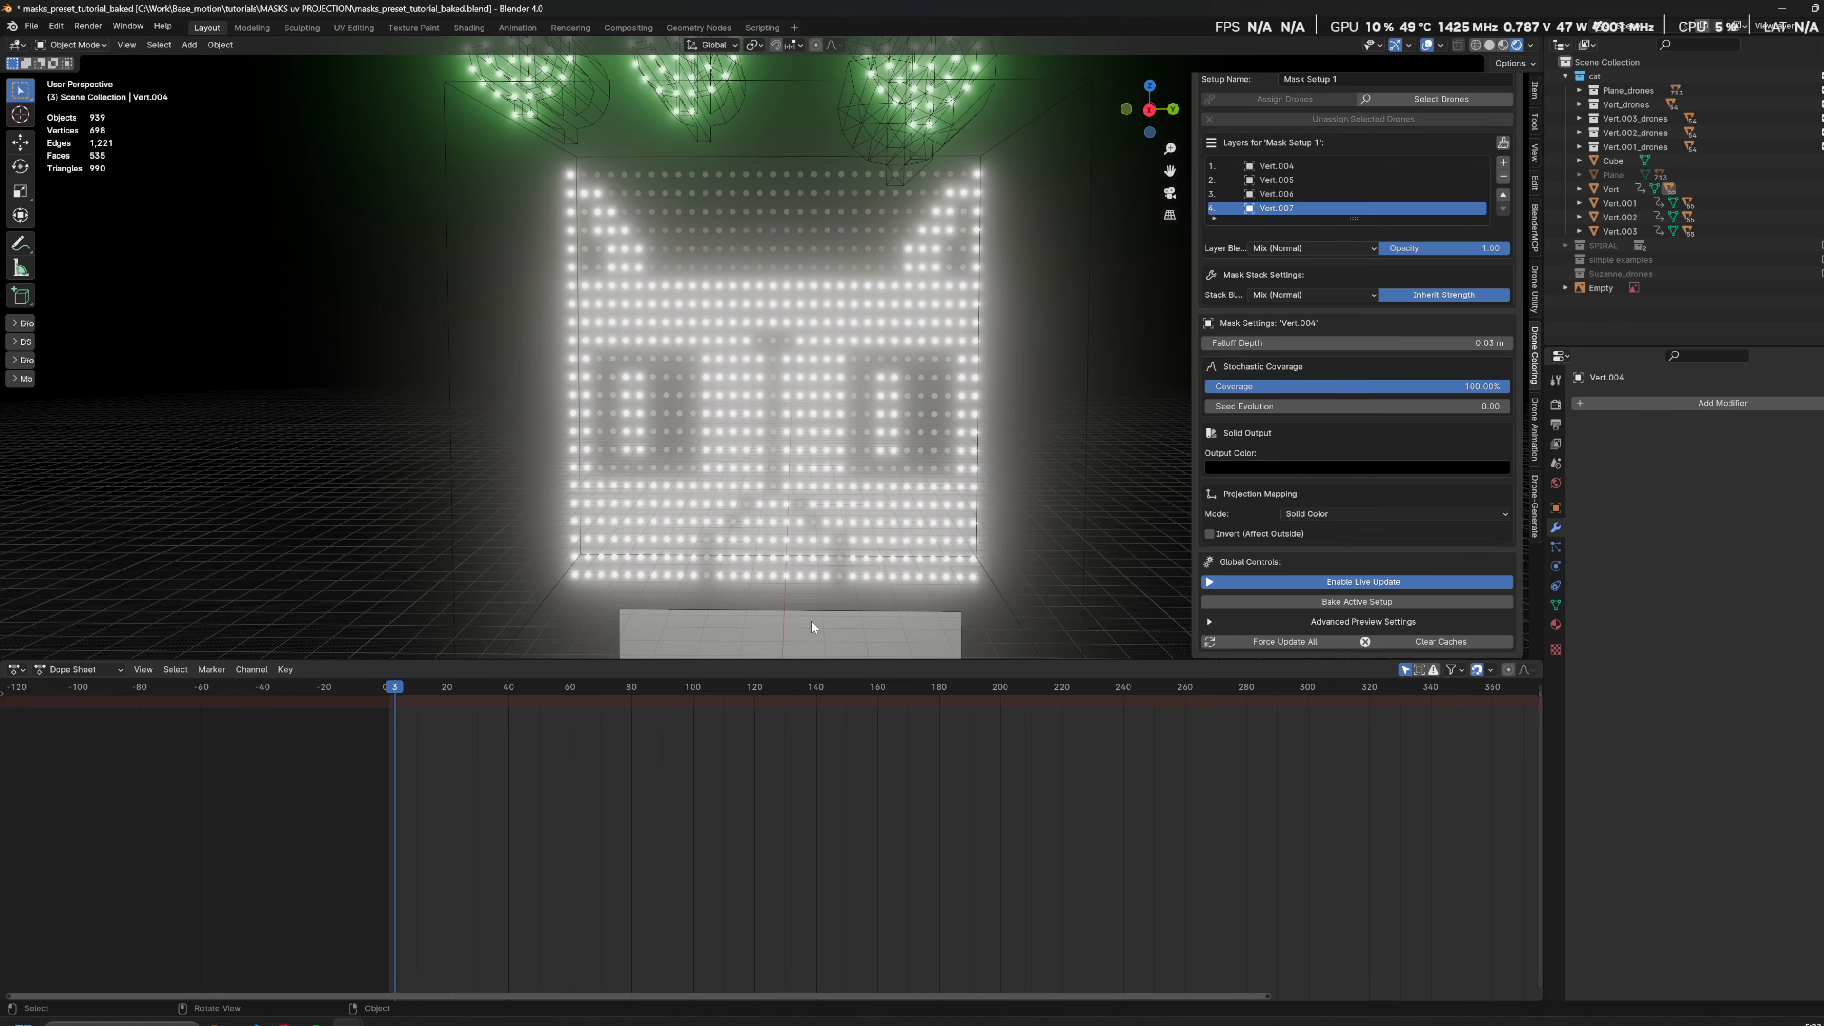
Step: Move the Cube.002 box up about 5.53 m along Z so that it encloses the cat-face drone grid
{"action": "middle_click_drag", "start_coordinate": [811, 621], "coordinate": [846, 356], "text": "shift"}
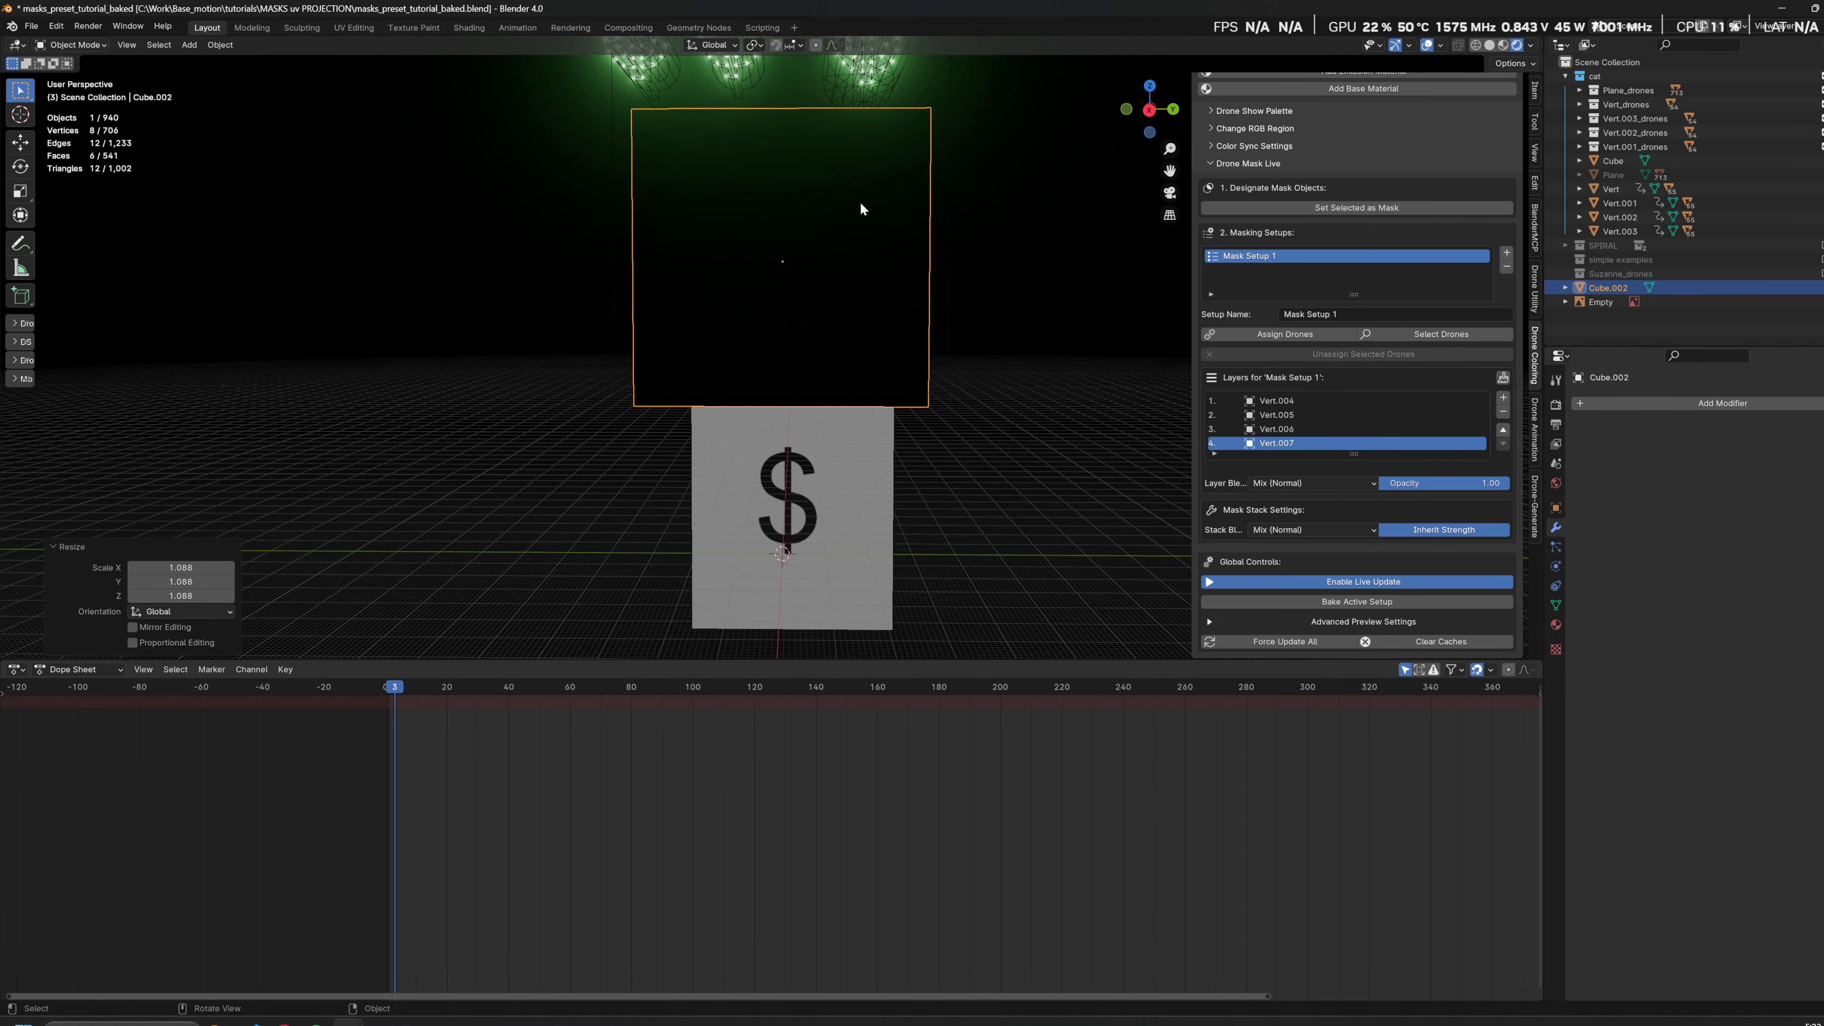
{"action": "key", "text": "g"}
{"action": "key", "text": "z"}
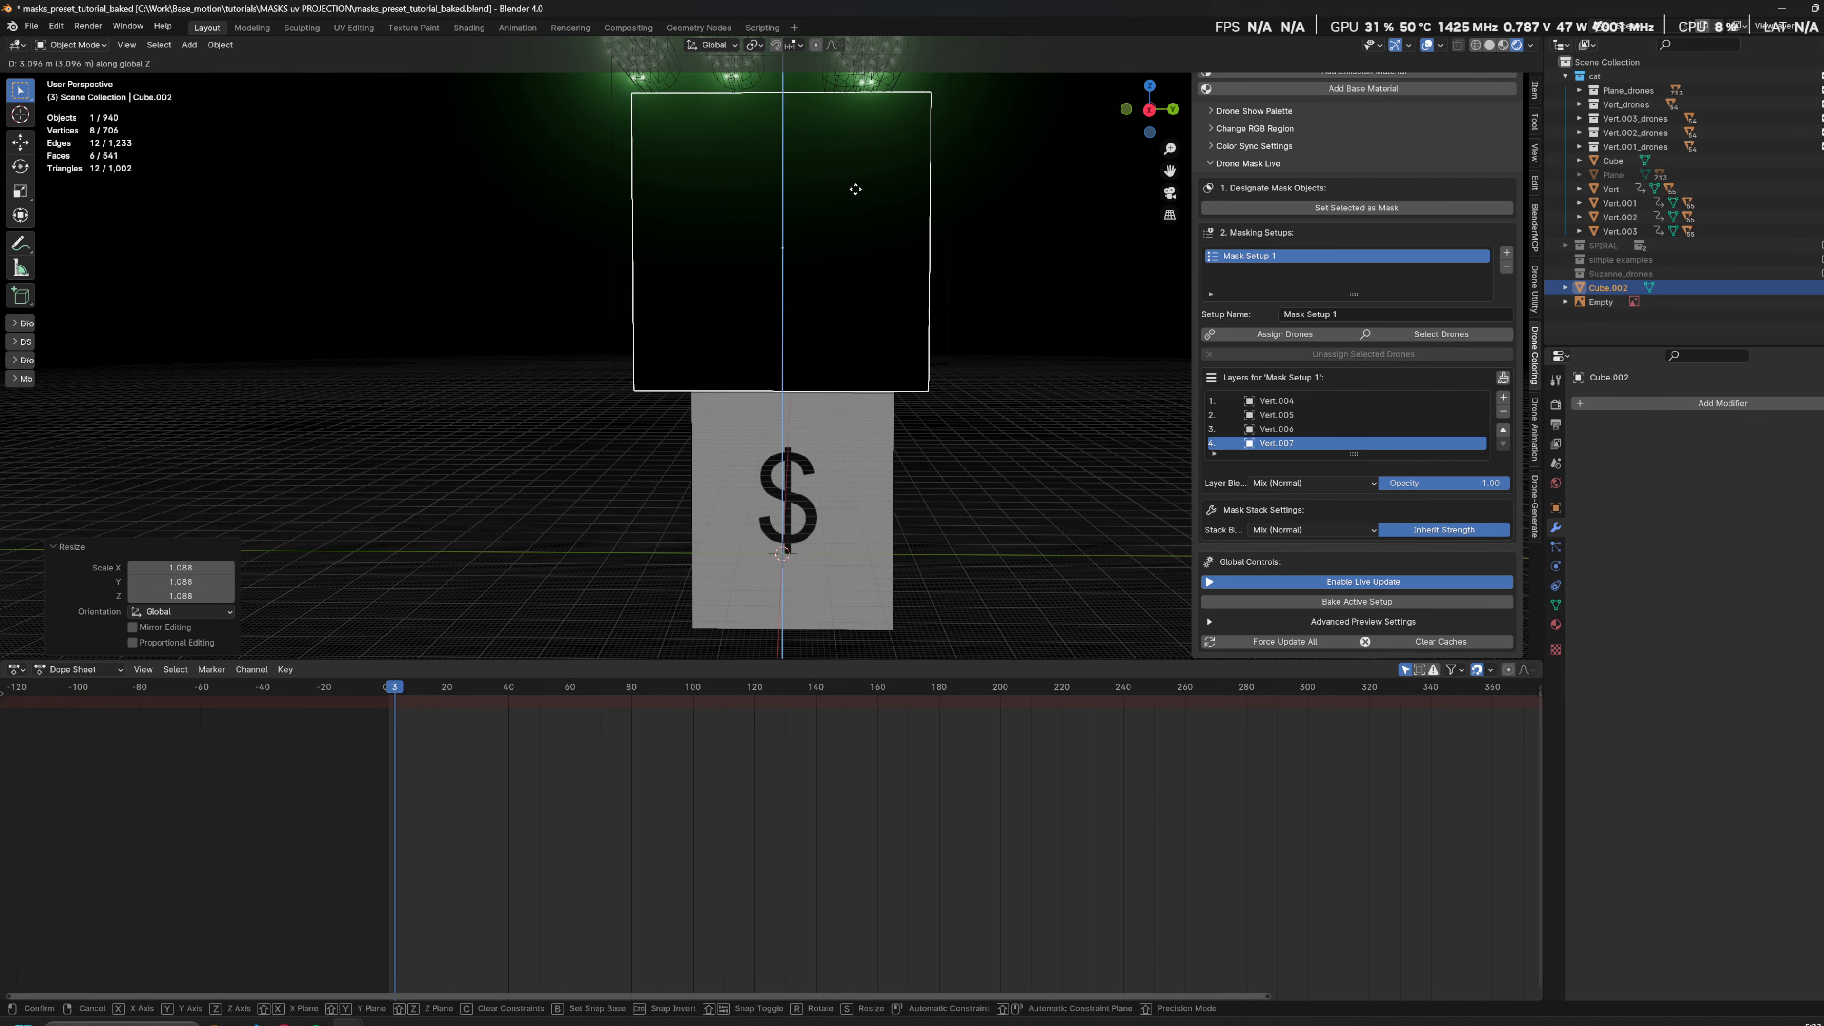
{"action": "left_click", "coordinate": [797, 207]}
{"action": "middle_click_drag", "start_coordinate": [798, 207], "coordinate": [720, 334]}
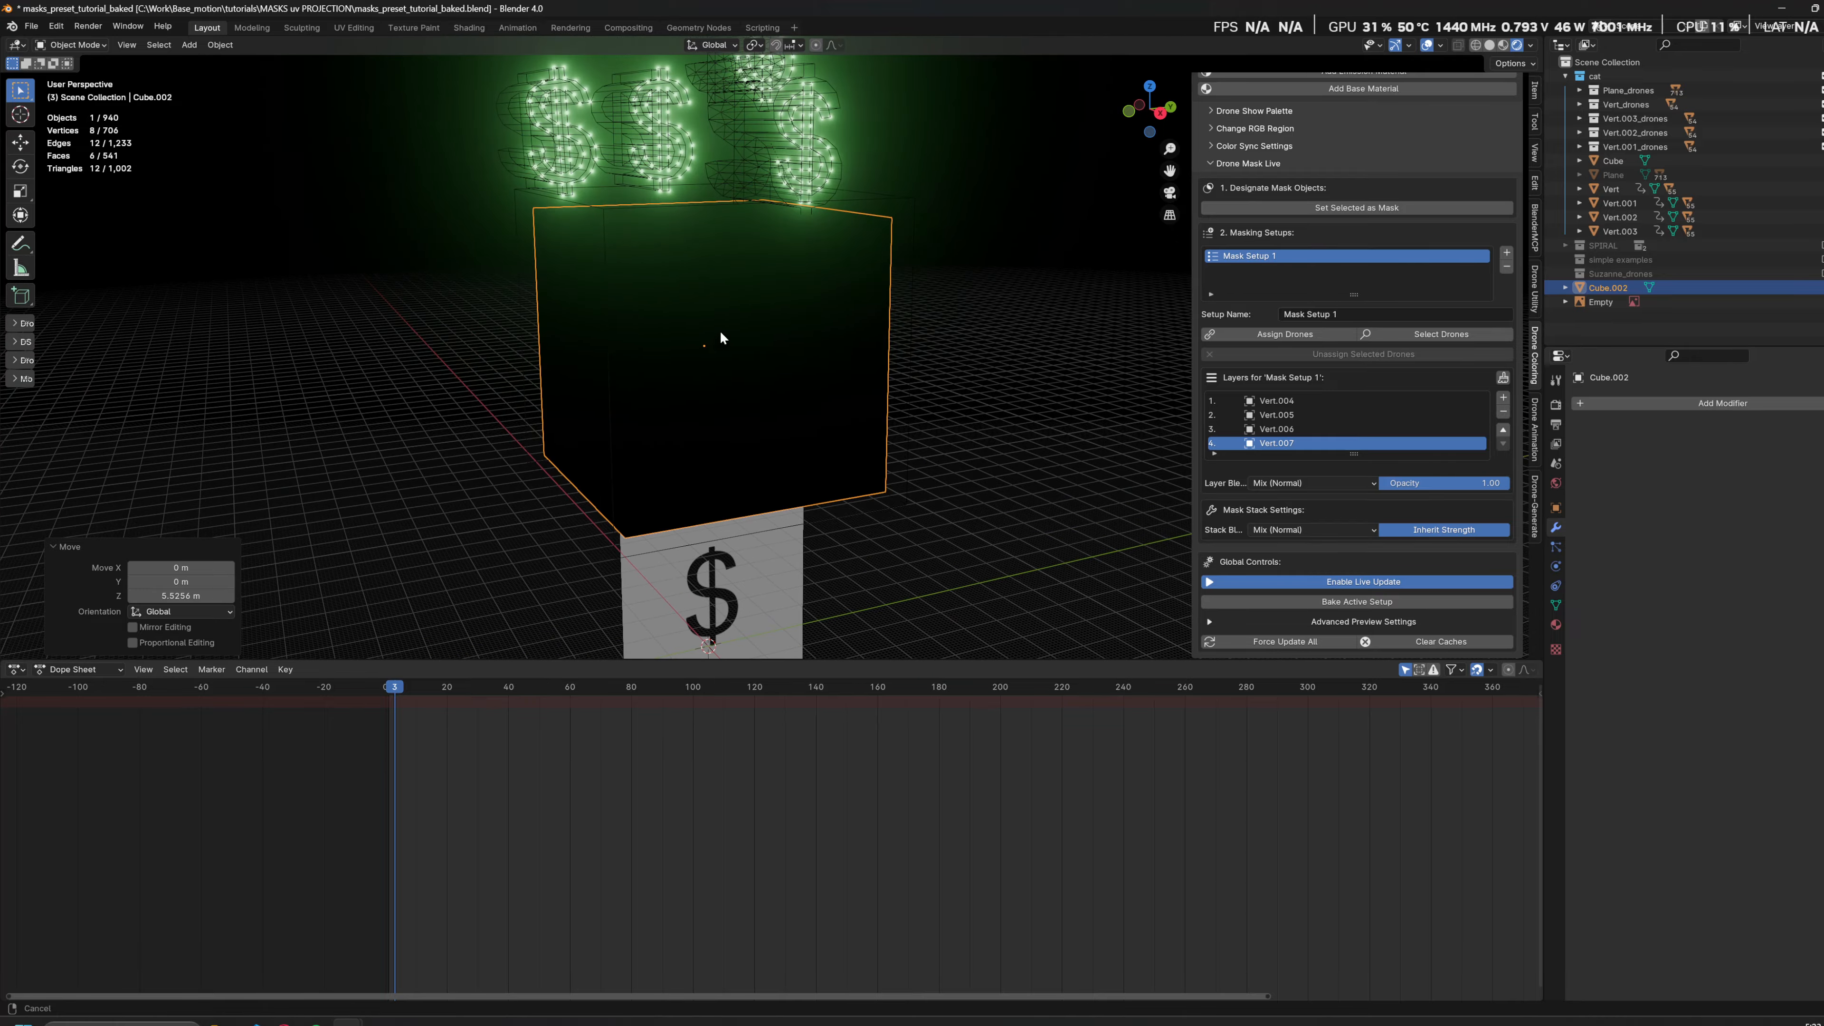
{"action": "scroll", "coordinate": [827, 327], "scroll_direction": "up", "scroll_amount": 3}
{"action": "middle_click_drag", "start_coordinate": [961, 317], "coordinate": [910, 331]}
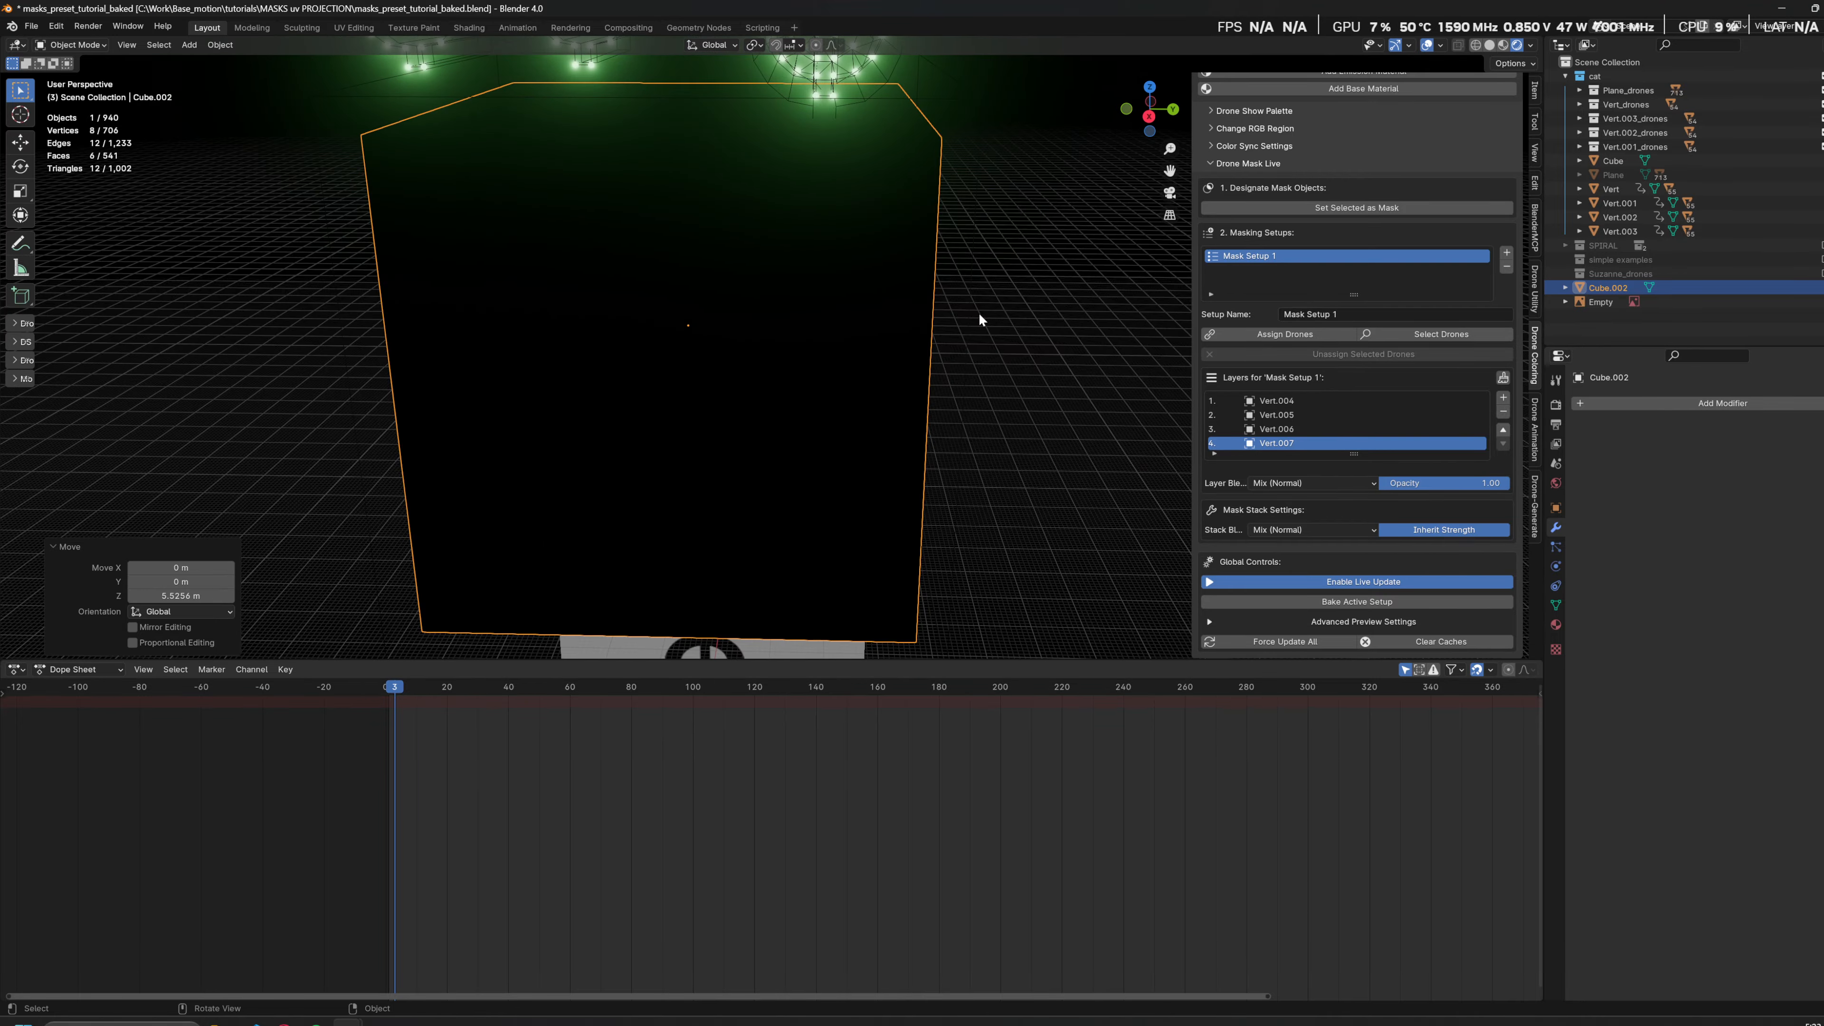
Step: Create a second masking setup, Mask Setup 2, and assign all drones sharing the green dollar-sign color to it
{"action": "left_click", "coordinate": [1507, 254]}
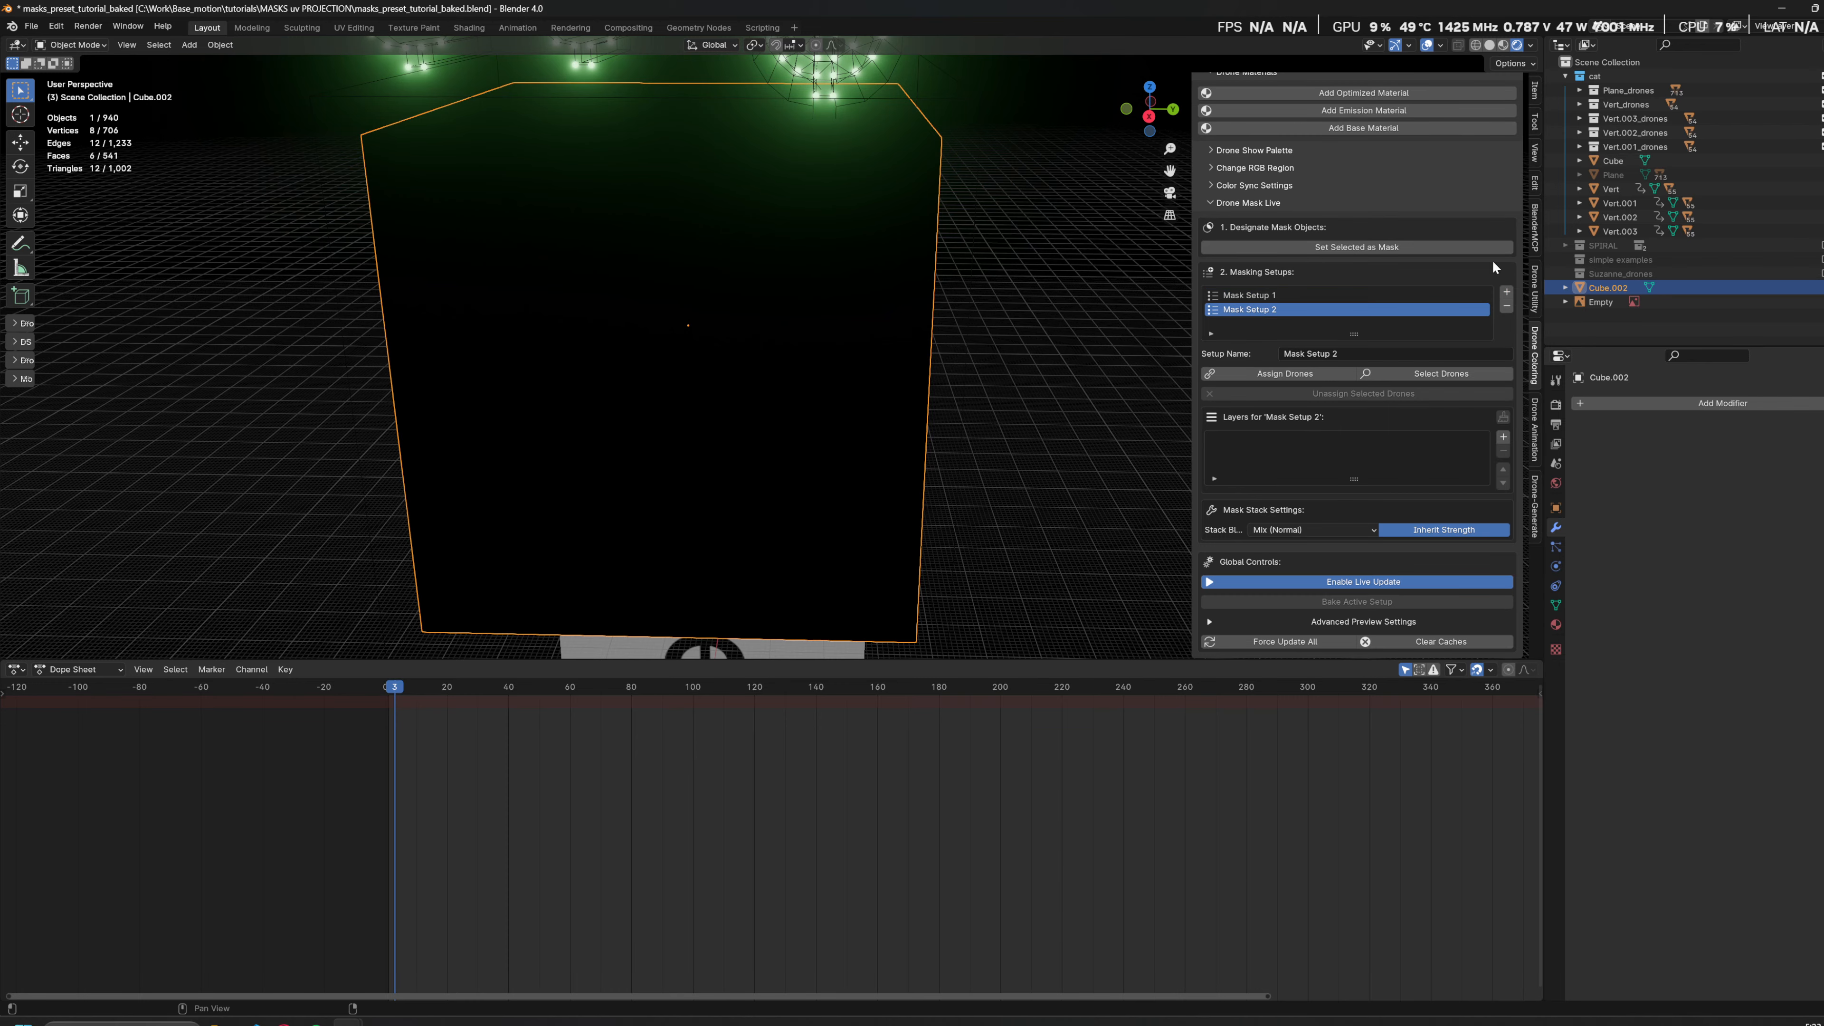
{"action": "middle_click_drag", "start_coordinate": [977, 270], "coordinate": [978, 454]}
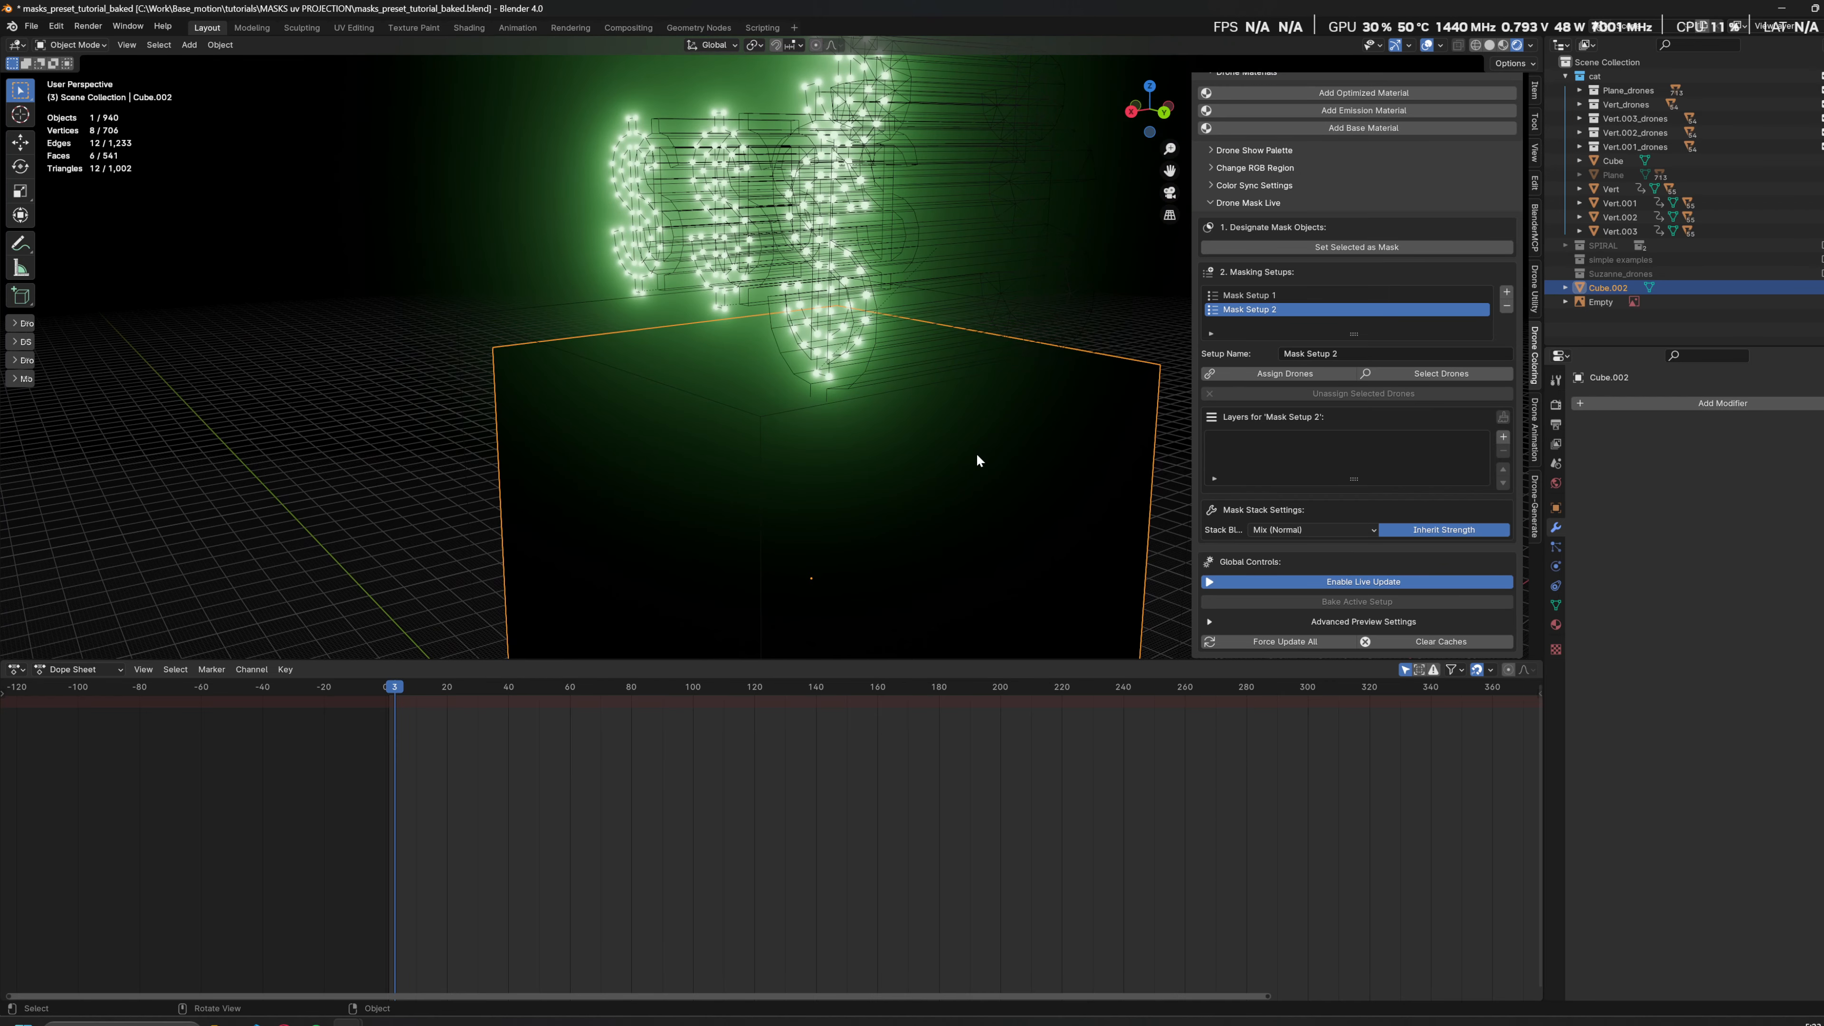
{"action": "left_click", "coordinate": [860, 274]}
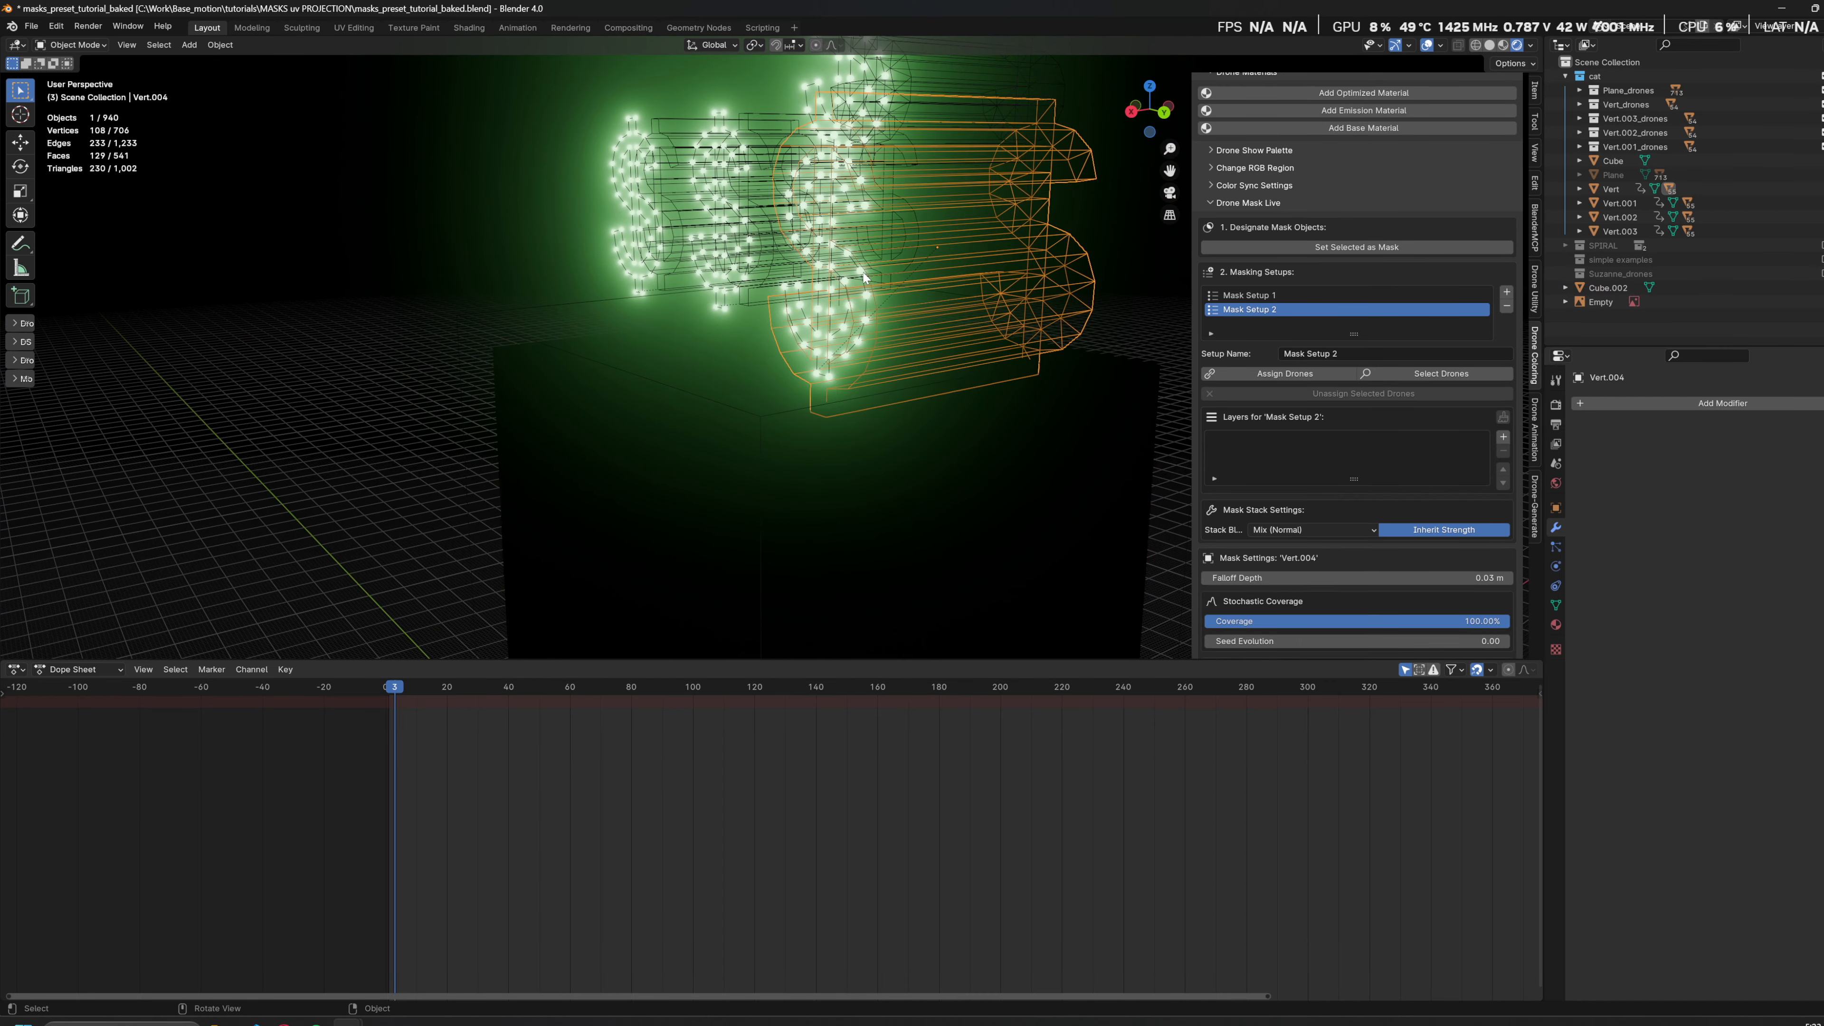
{"action": "left_click", "coordinate": [860, 274]}
{"action": "key", "text": "shift+g"}
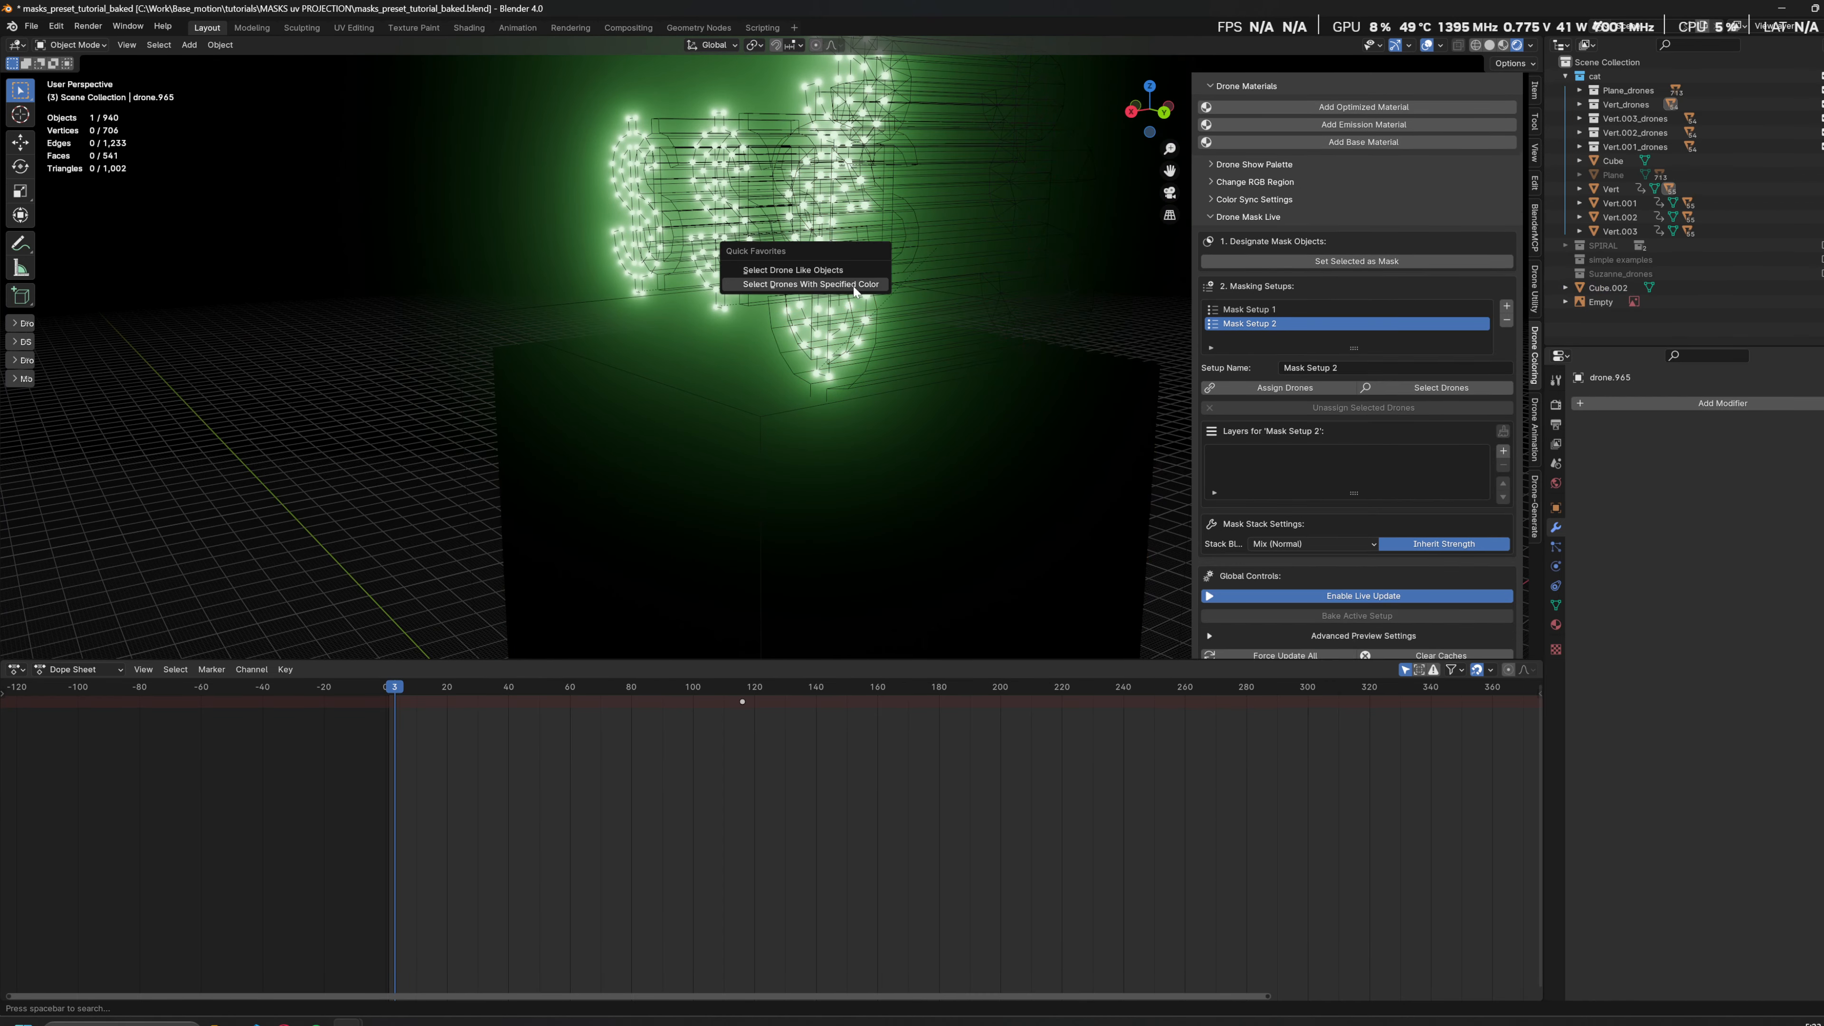
{"action": "left_click", "coordinate": [859, 289]}
{"action": "middle_click_drag", "start_coordinate": [947, 425], "coordinate": [985, 252], "text": "shift"}
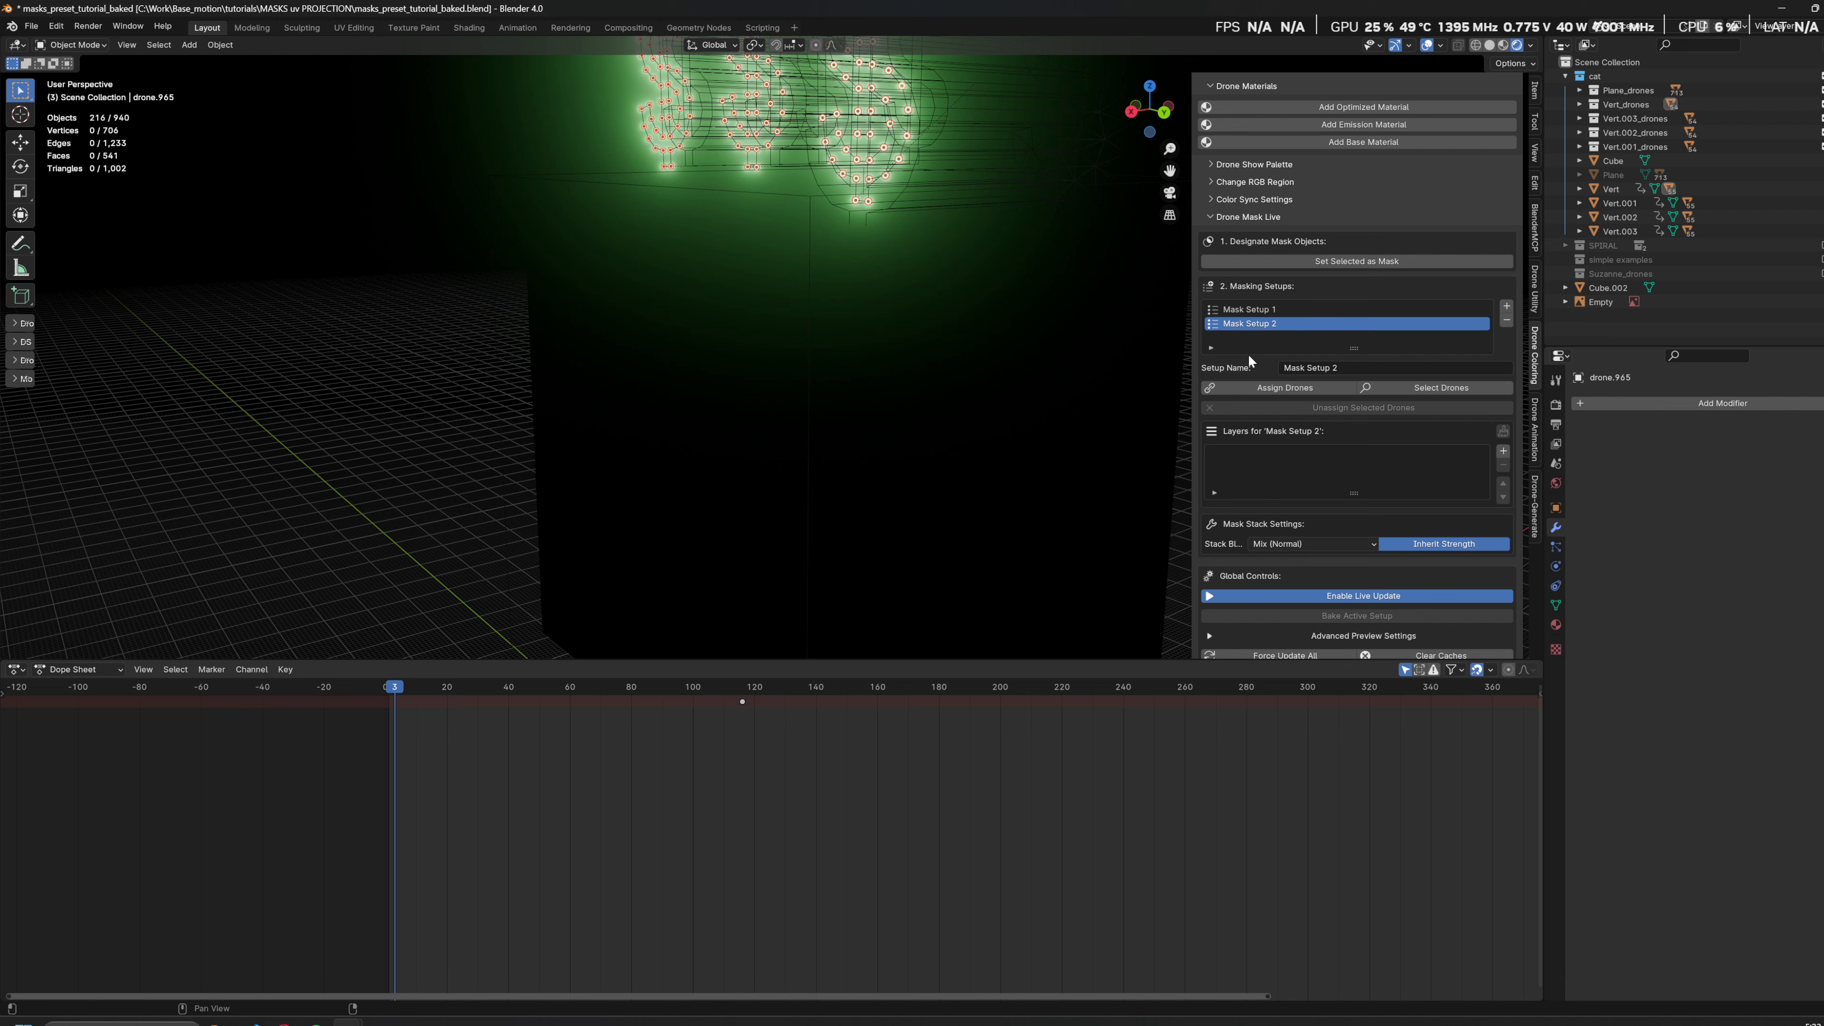
{"action": "left_click", "coordinate": [1287, 388]}
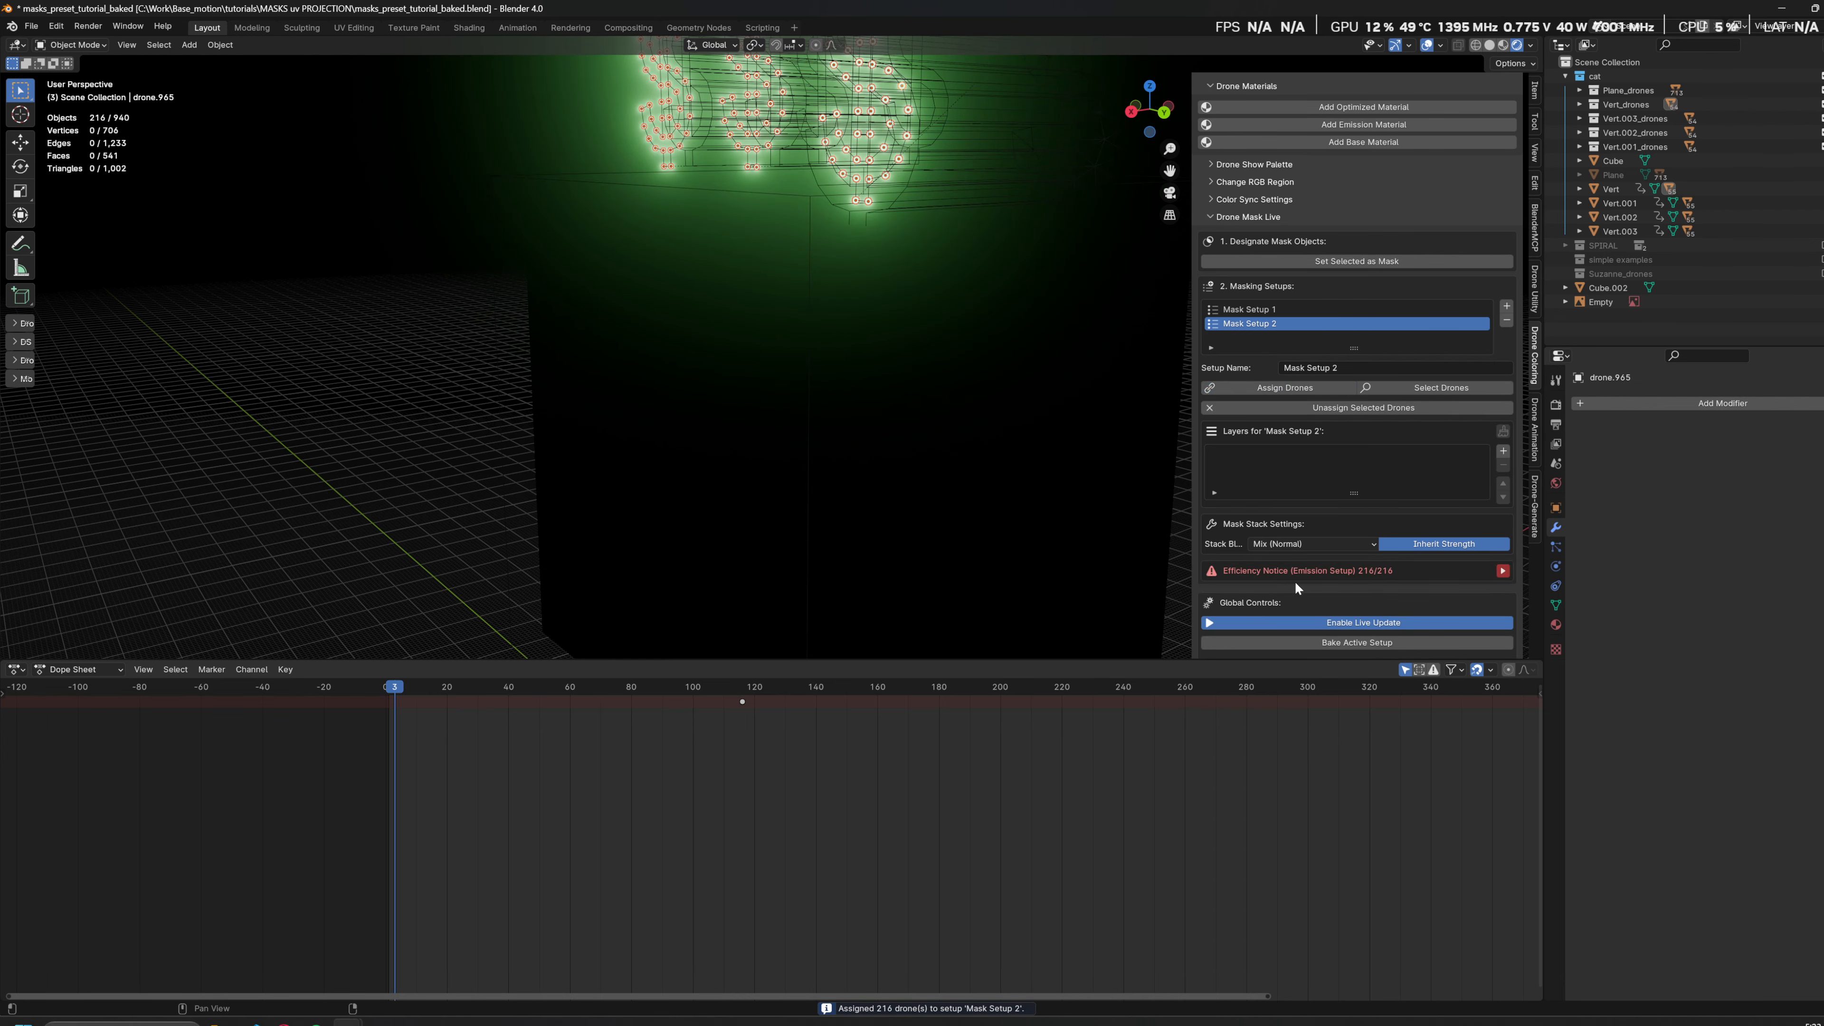
Step: Examine the assigned dollar-sign drones together with their emission color and the mask setup options
{"action": "middle_click_drag", "start_coordinate": [894, 224], "coordinate": [1026, 402]}
{"action": "scroll", "coordinate": [1396, 203], "scroll_direction": "up", "scroll_amount": 3}
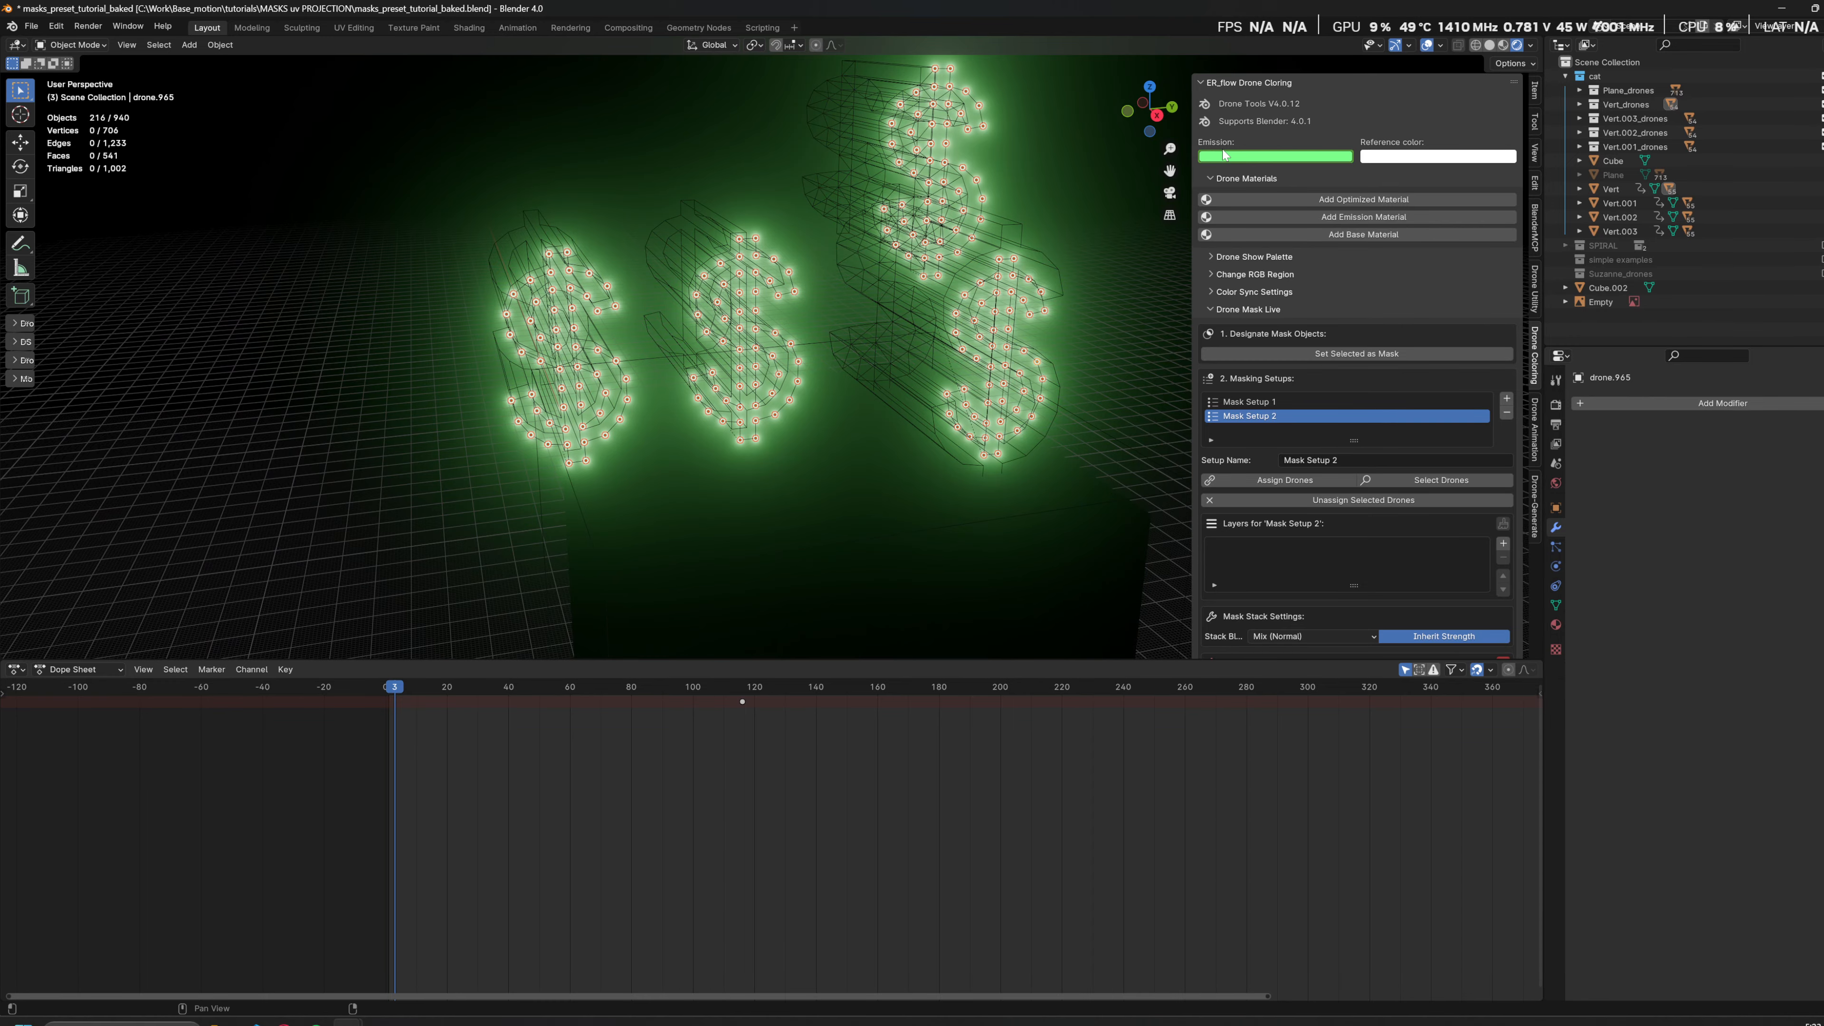
{"action": "middle_click_drag", "start_coordinate": [1059, 211], "coordinate": [991, 273]}
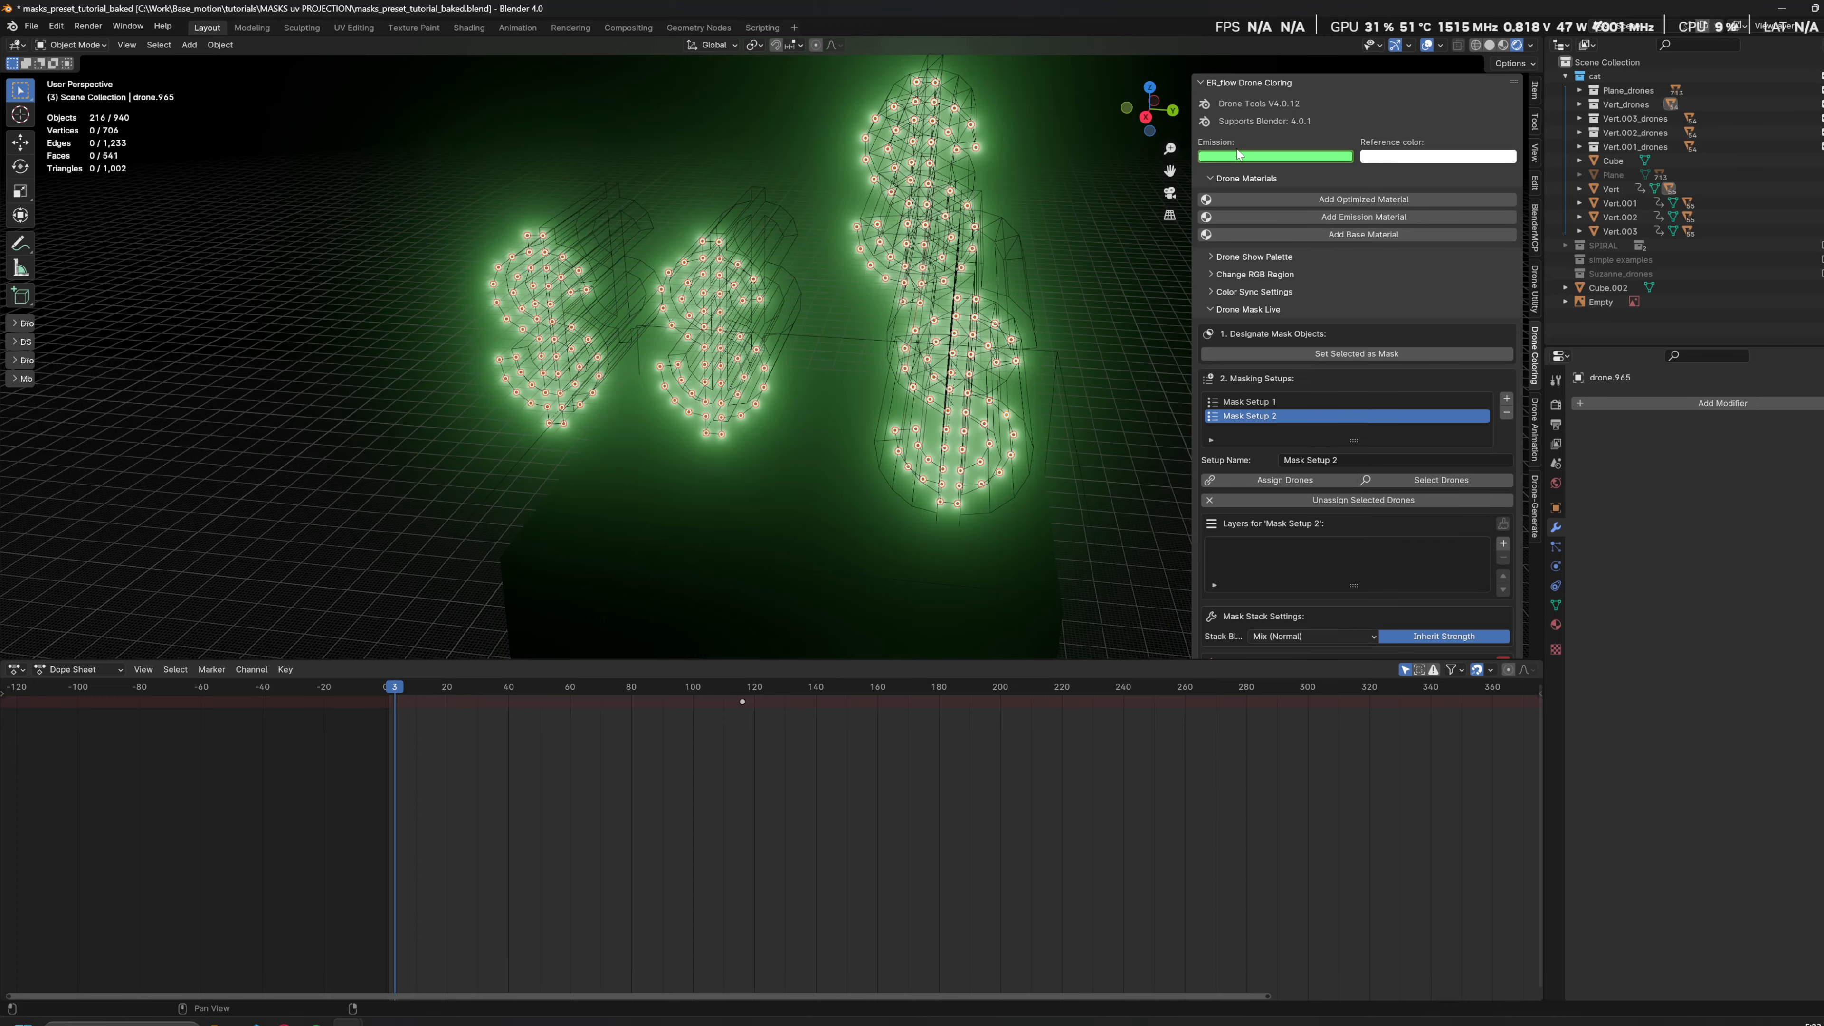
{"action": "scroll", "coordinate": [1370, 474], "scroll_direction": "down", "scroll_amount": 5}
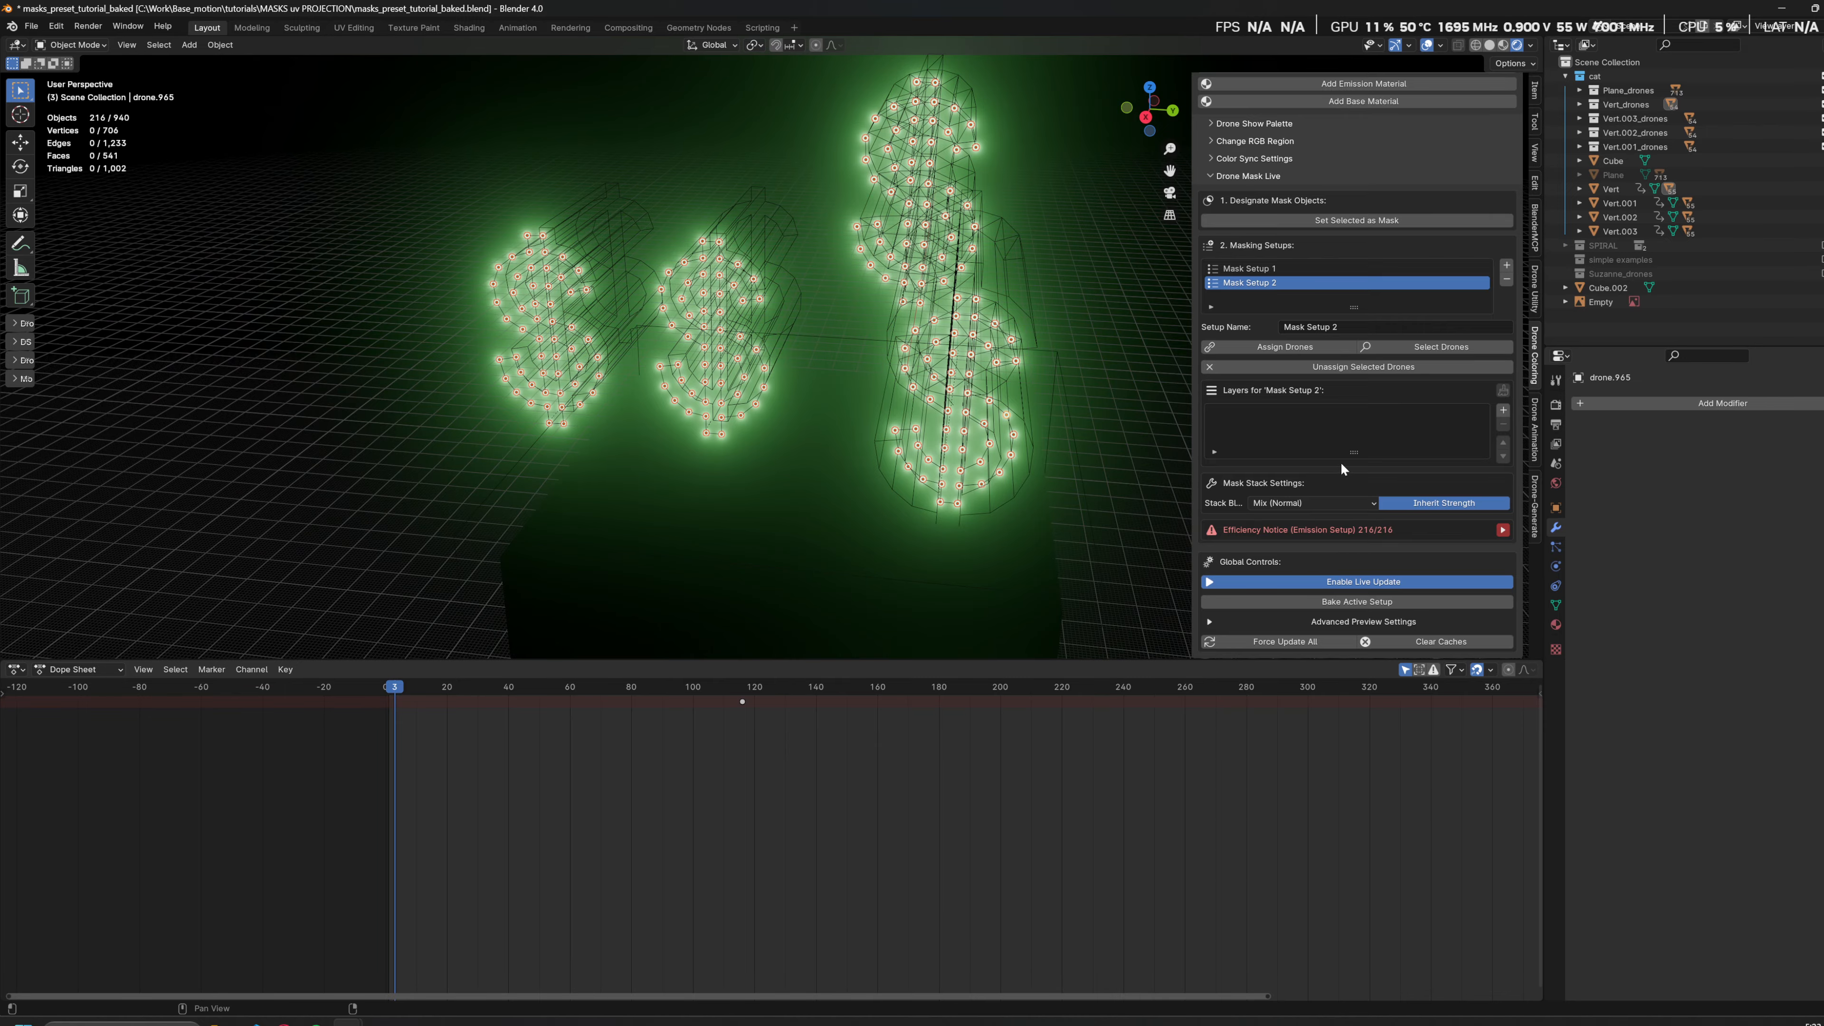
{"action": "scroll", "coordinate": [1341, 467], "scroll_direction": "up", "scroll_amount": 5}
{"action": "middle_click_drag", "start_coordinate": [1067, 216], "coordinate": [1021, 260]}
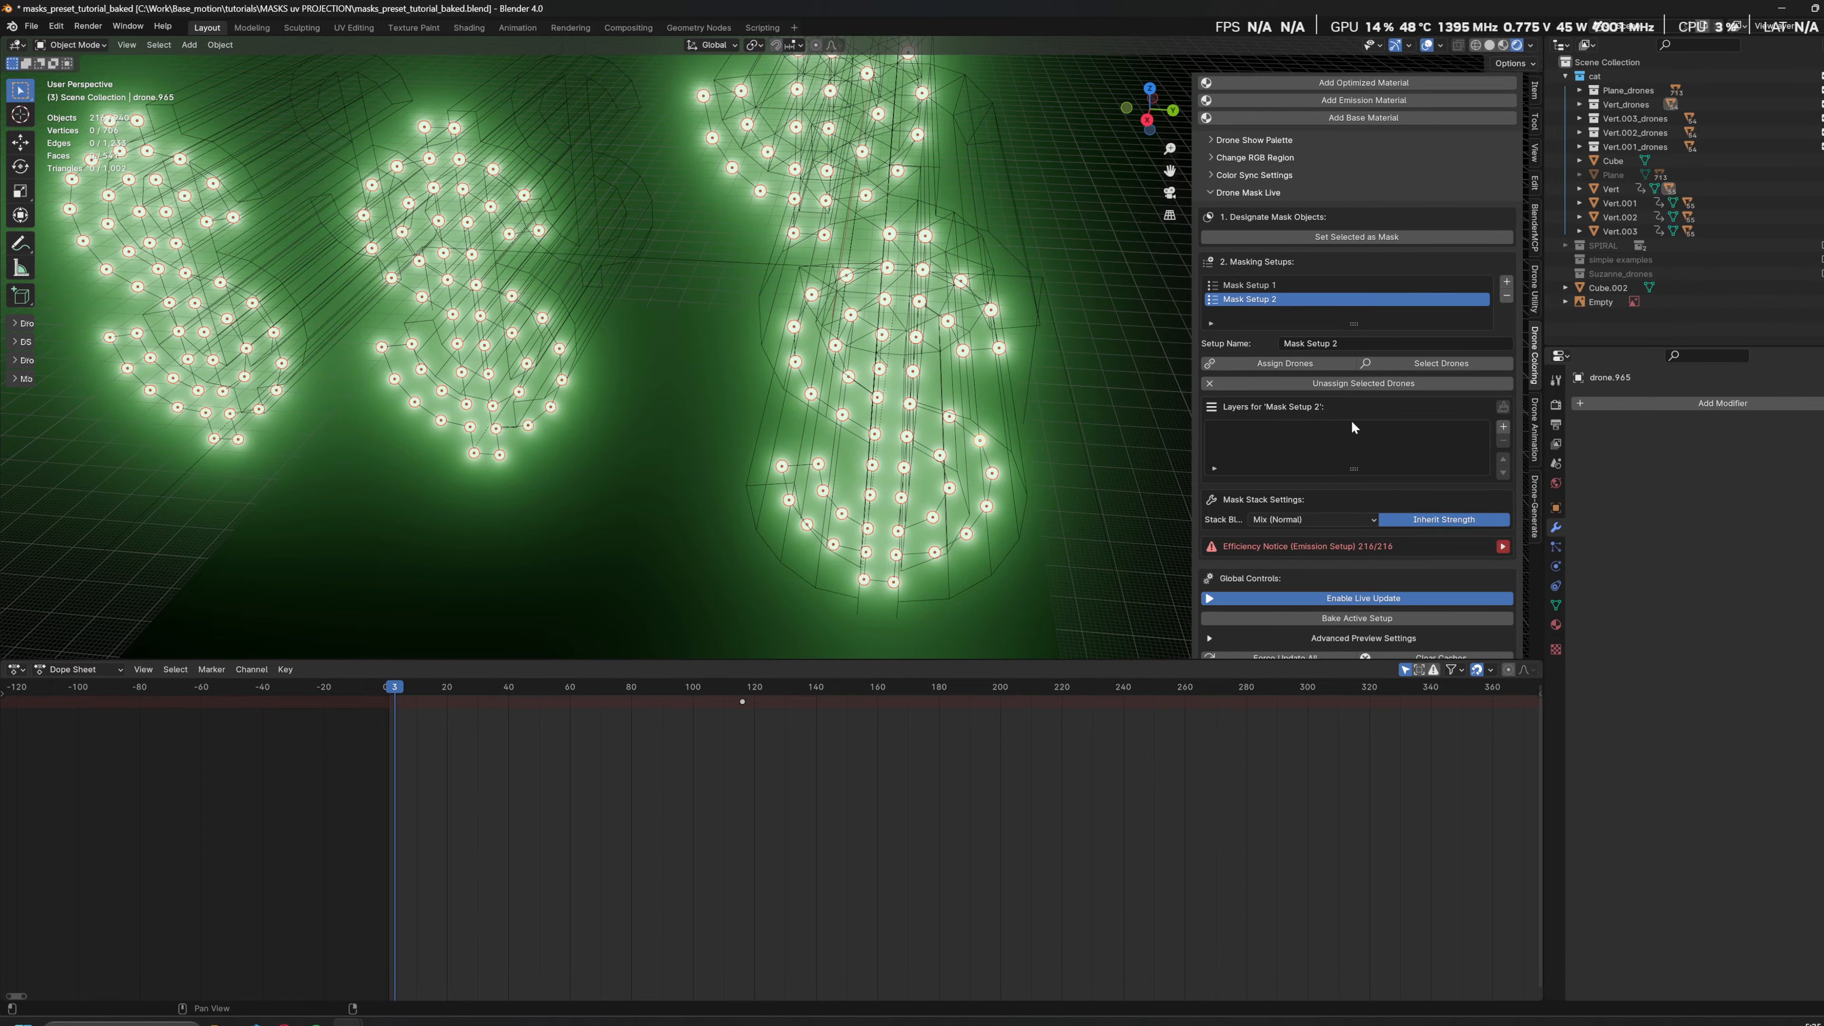
{"action": "middle_click_drag", "start_coordinate": [962, 461], "coordinate": [979, 382]}
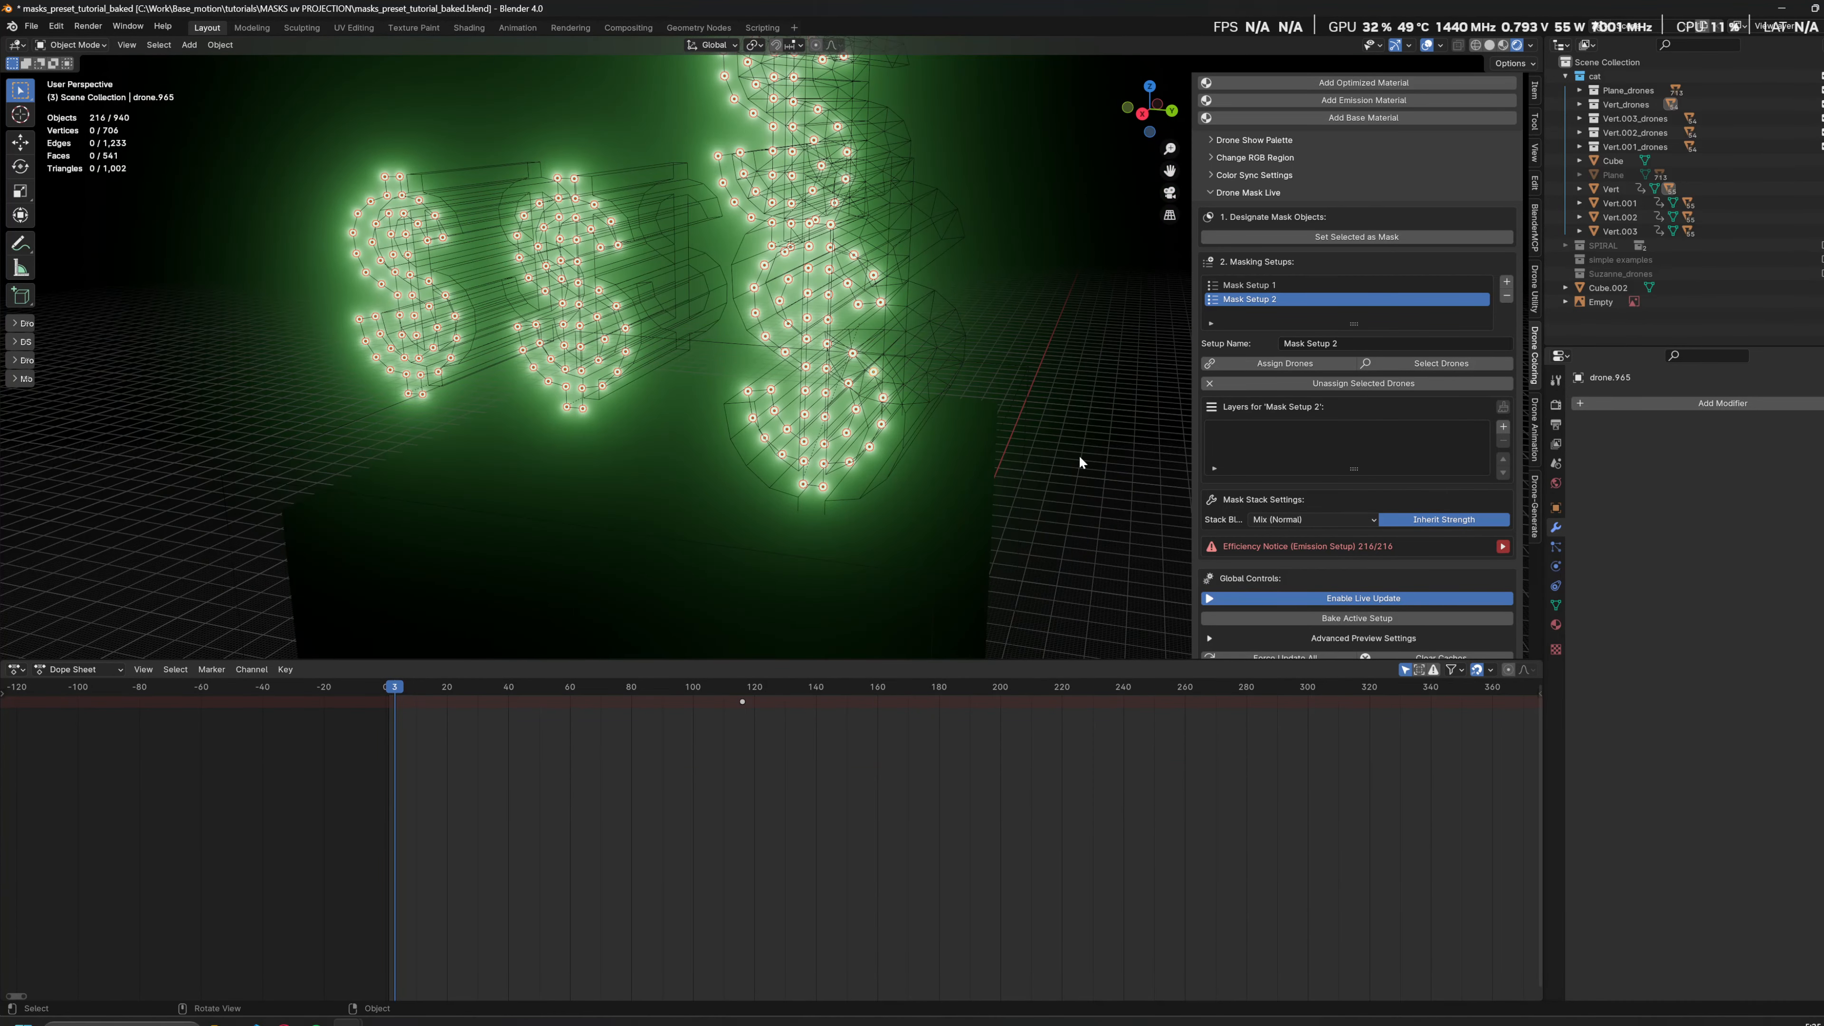
Step: Designate the Cube.002 box as a mask object and add it as a layer of Mask Setup 2
{"action": "left_click", "coordinate": [1502, 426]}
{"action": "left_click", "coordinate": [1513, 449]}
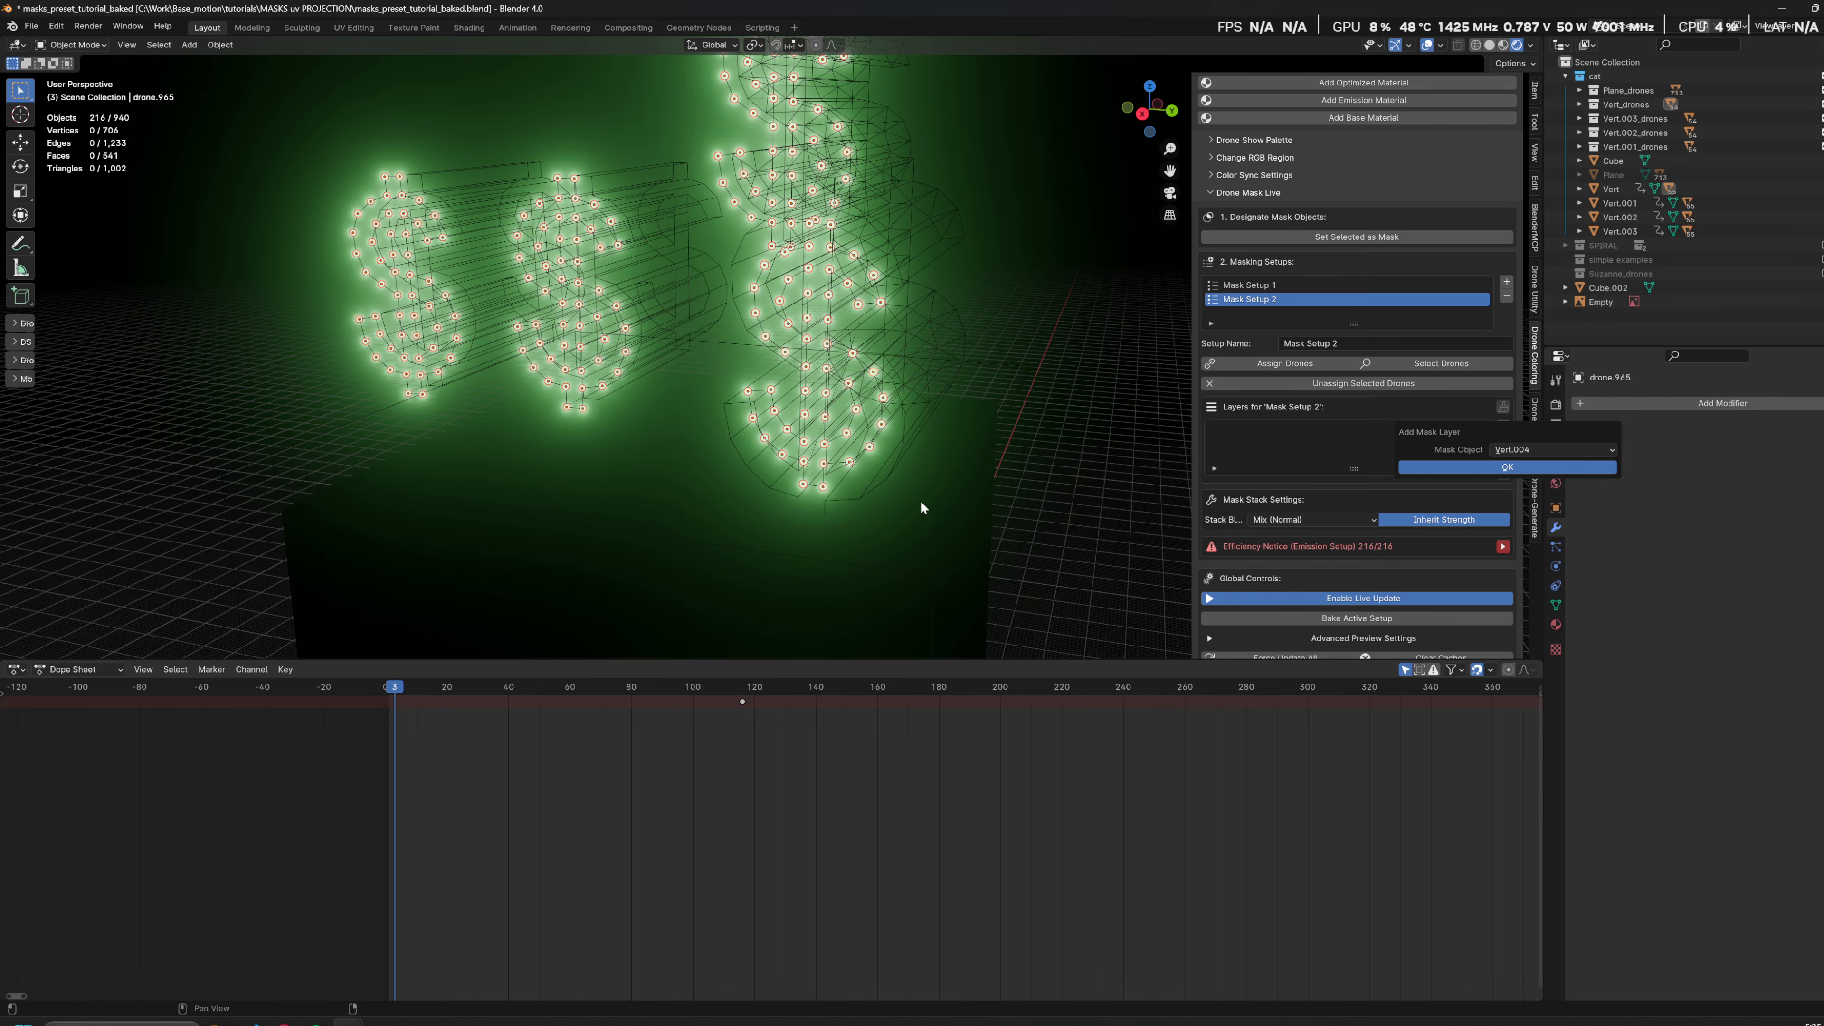
{"action": "left_click", "coordinate": [966, 495]}
{"action": "left_click", "coordinate": [1331, 222]}
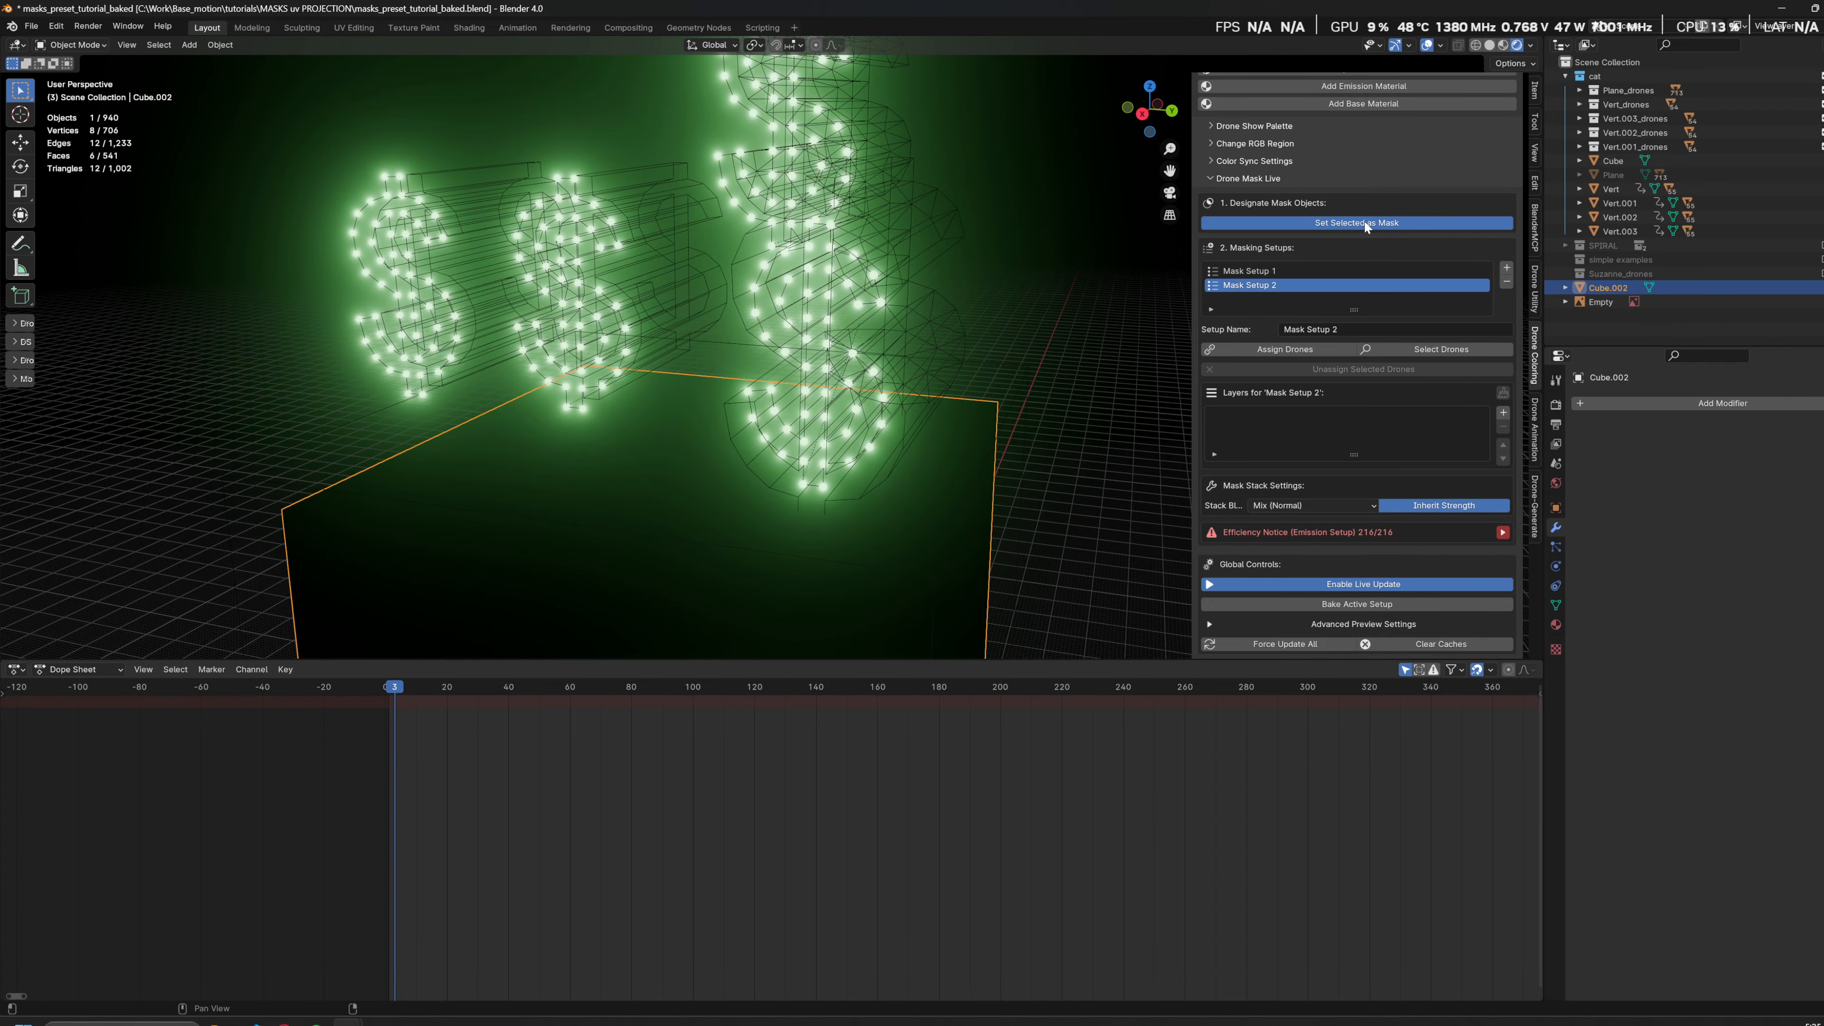
{"action": "middle_click_drag", "start_coordinate": [1040, 365], "coordinate": [1080, 244], "text": "shift"}
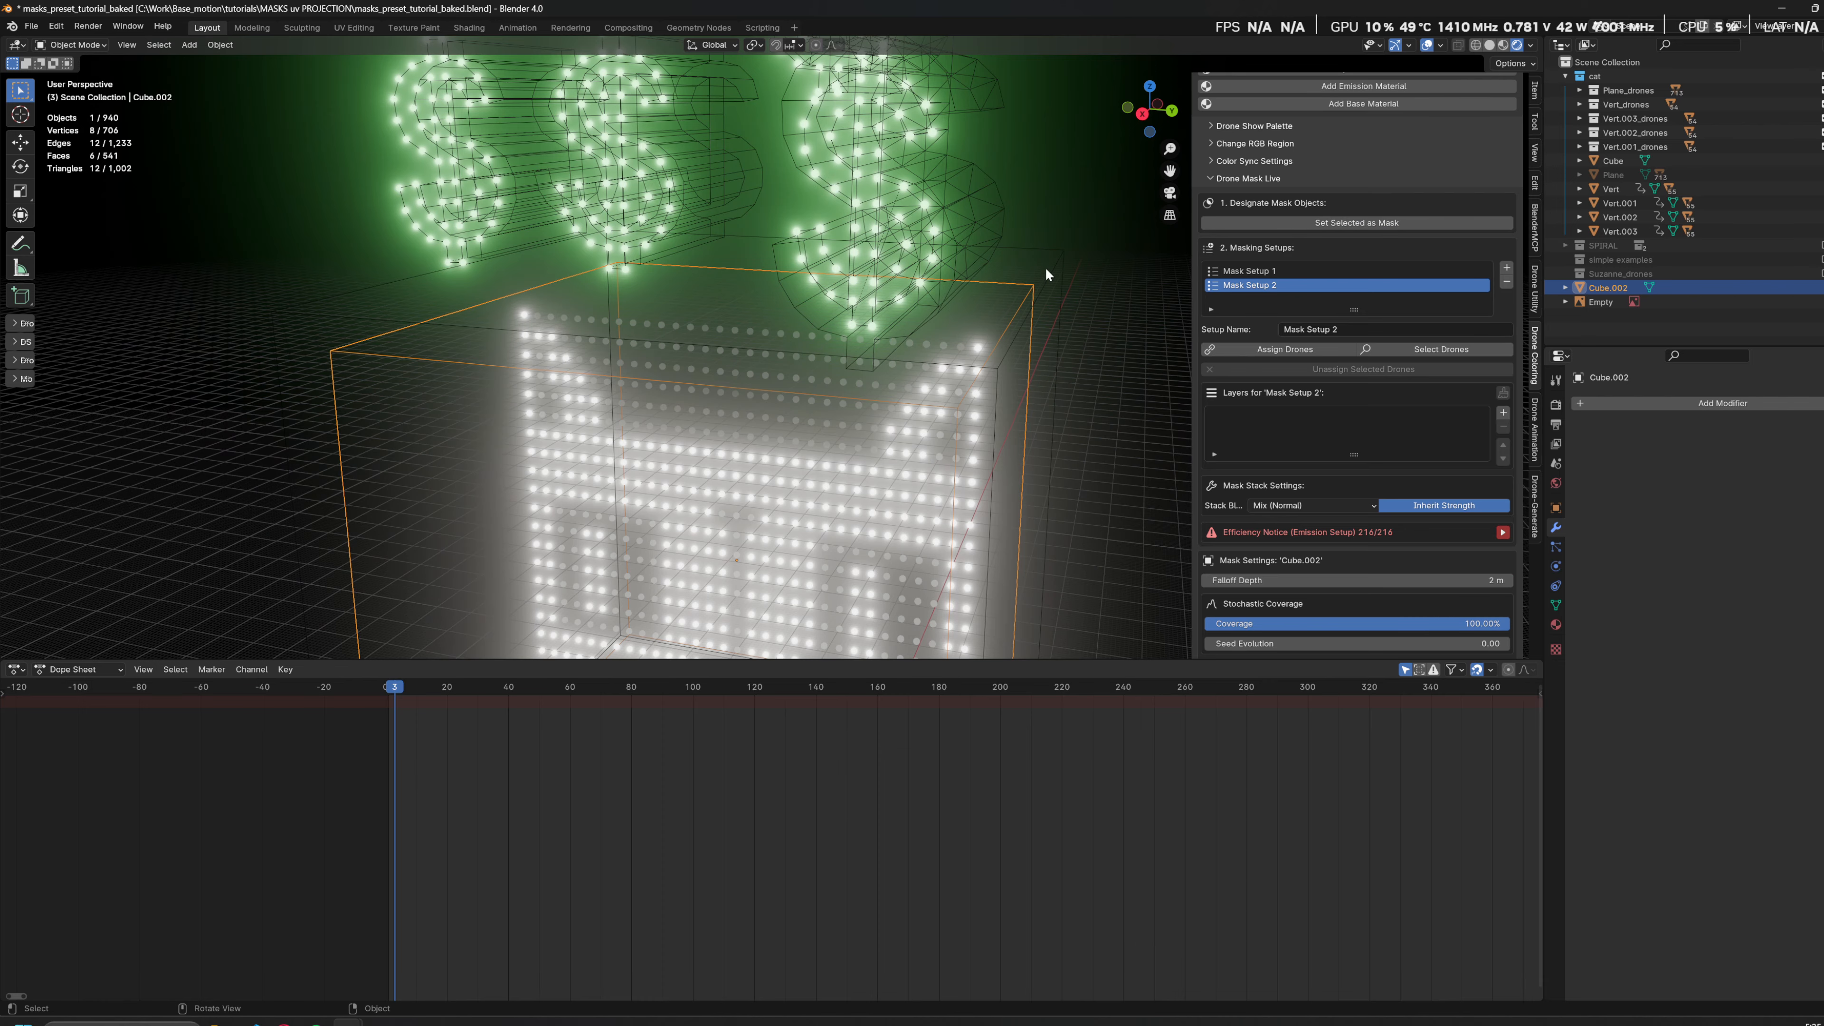
{"action": "left_click", "coordinate": [1503, 412]}
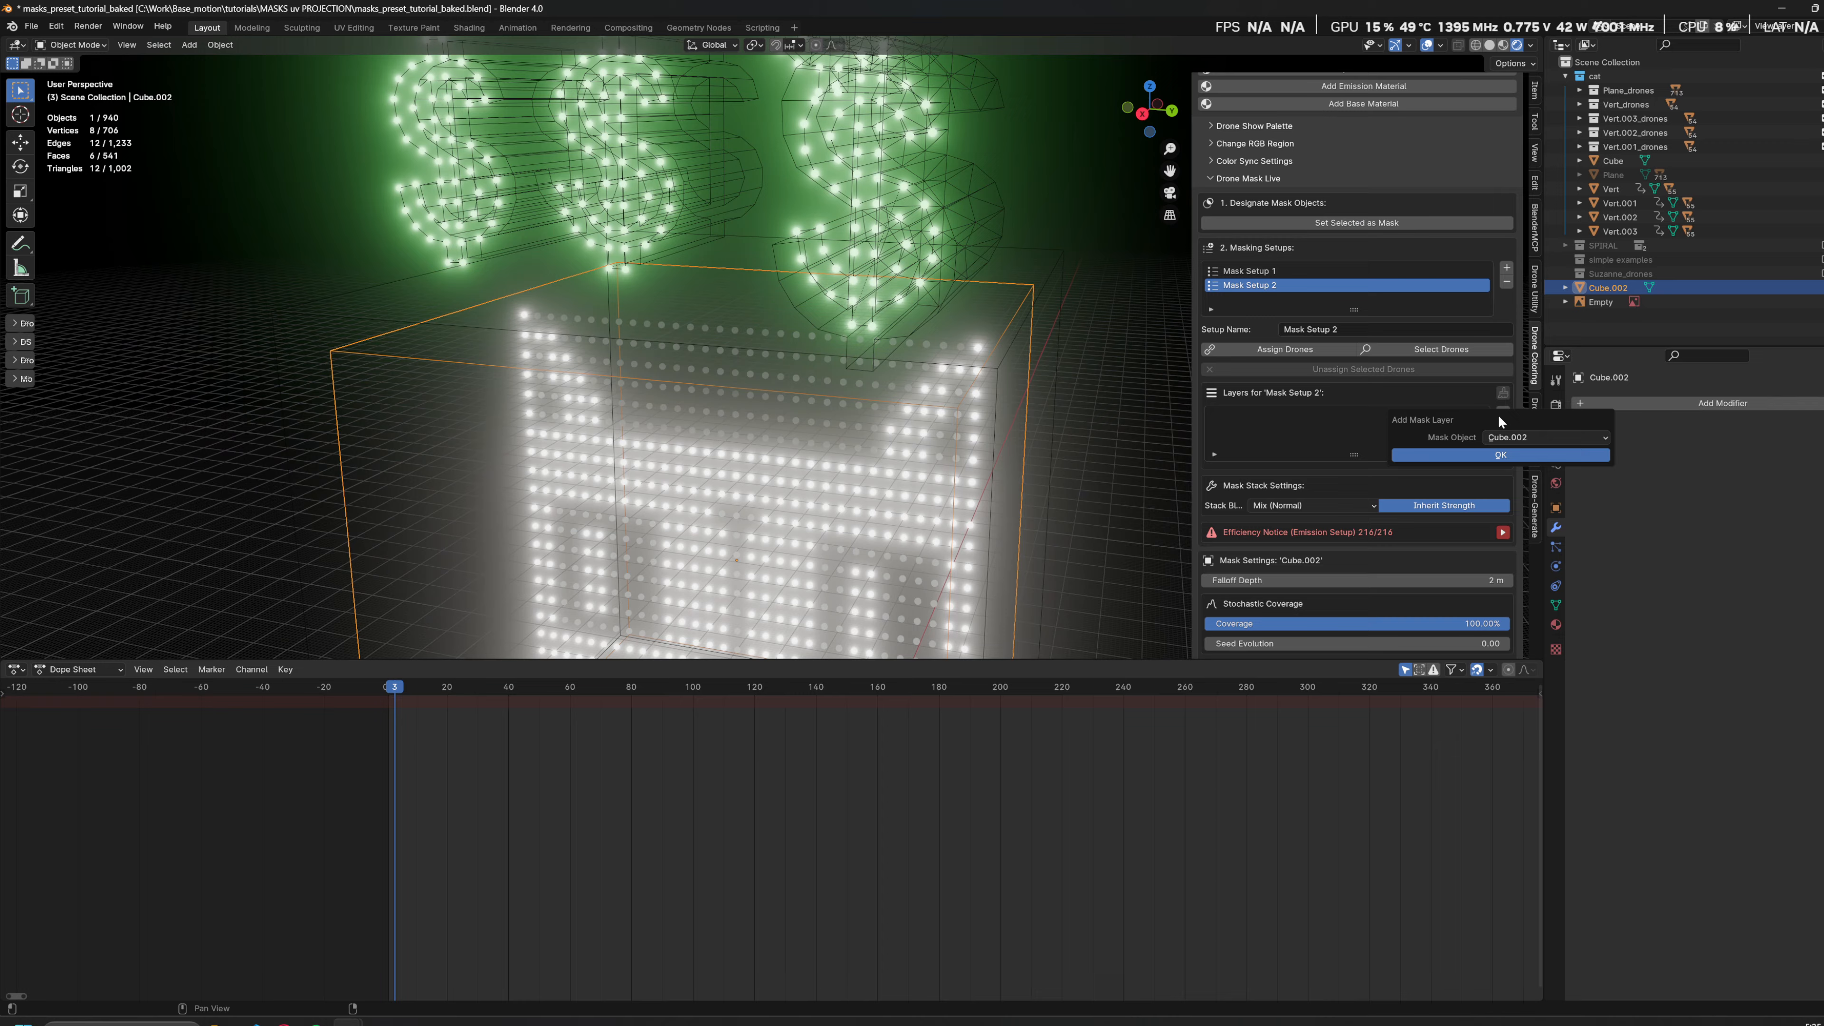
{"action": "left_click", "coordinate": [1461, 455]}
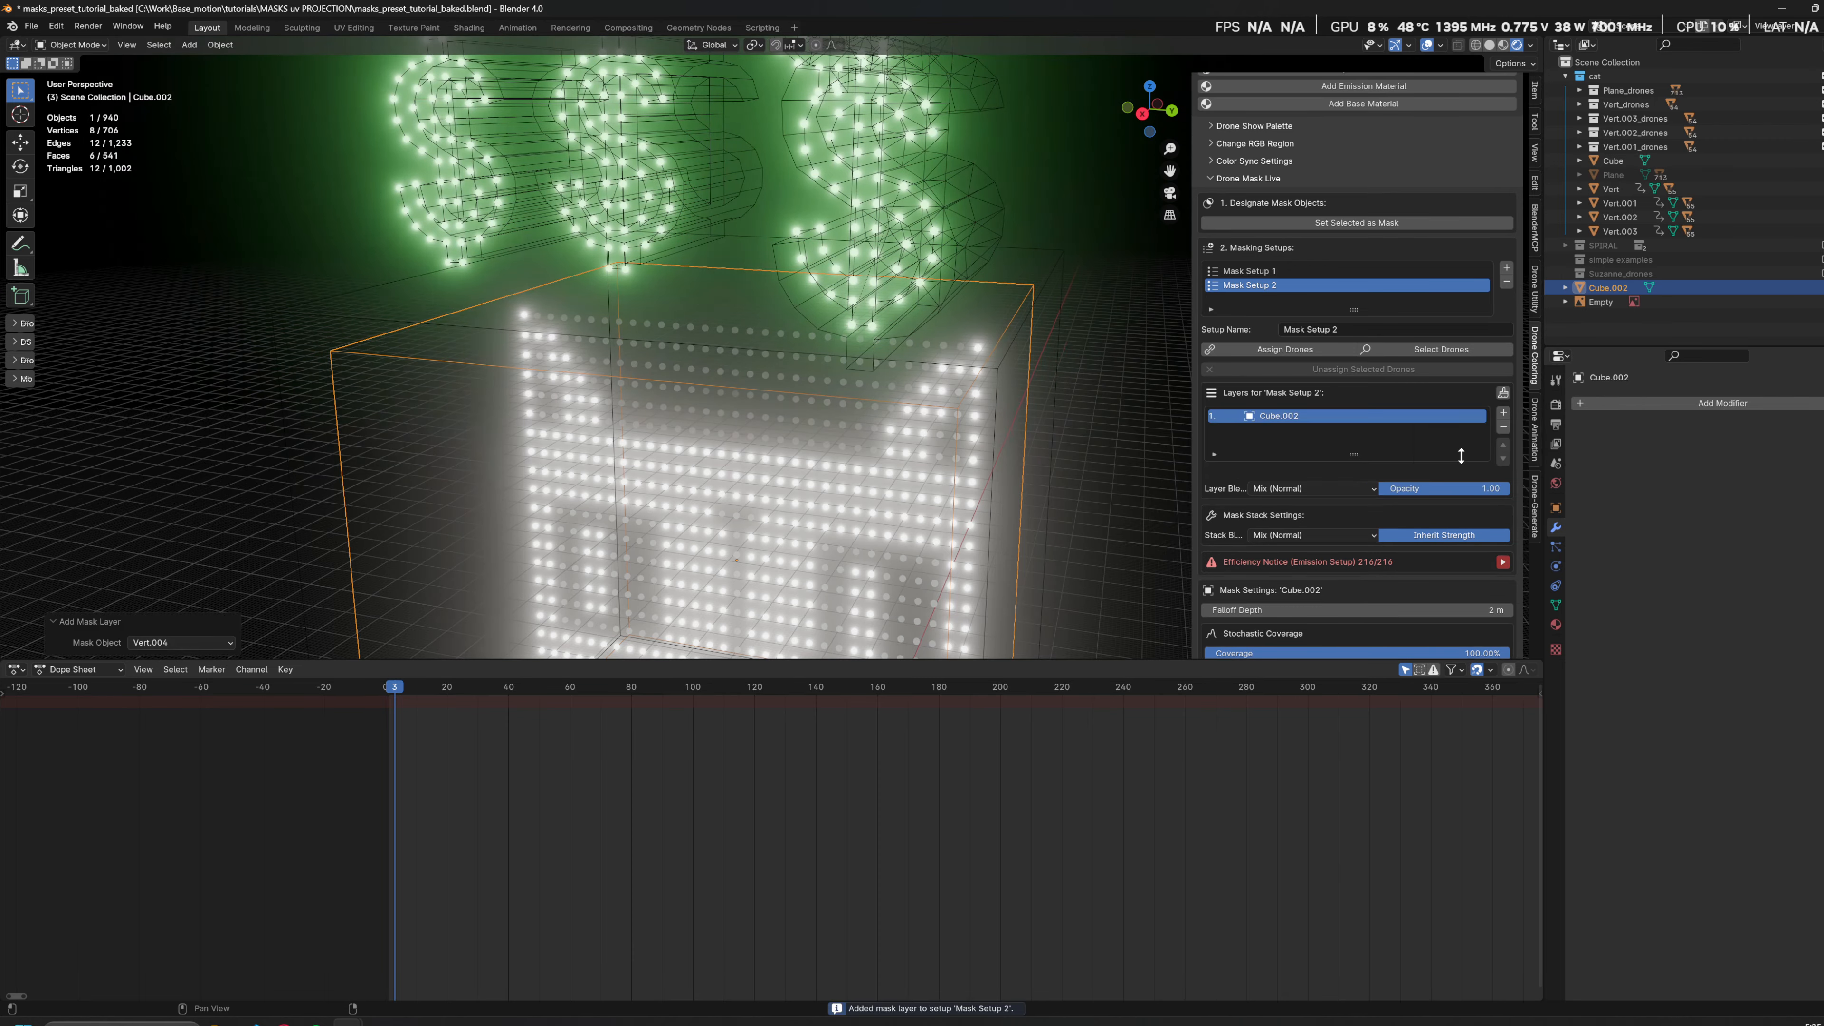
Step: Set the Cube.002 mask's solid output color to black by lowering its value to 0
{"action": "middle_click_drag", "start_coordinate": [1034, 352], "coordinate": [1071, 460], "text": "shift"}
{"action": "middle_click_drag", "start_coordinate": [1072, 474], "coordinate": [1042, 338]}
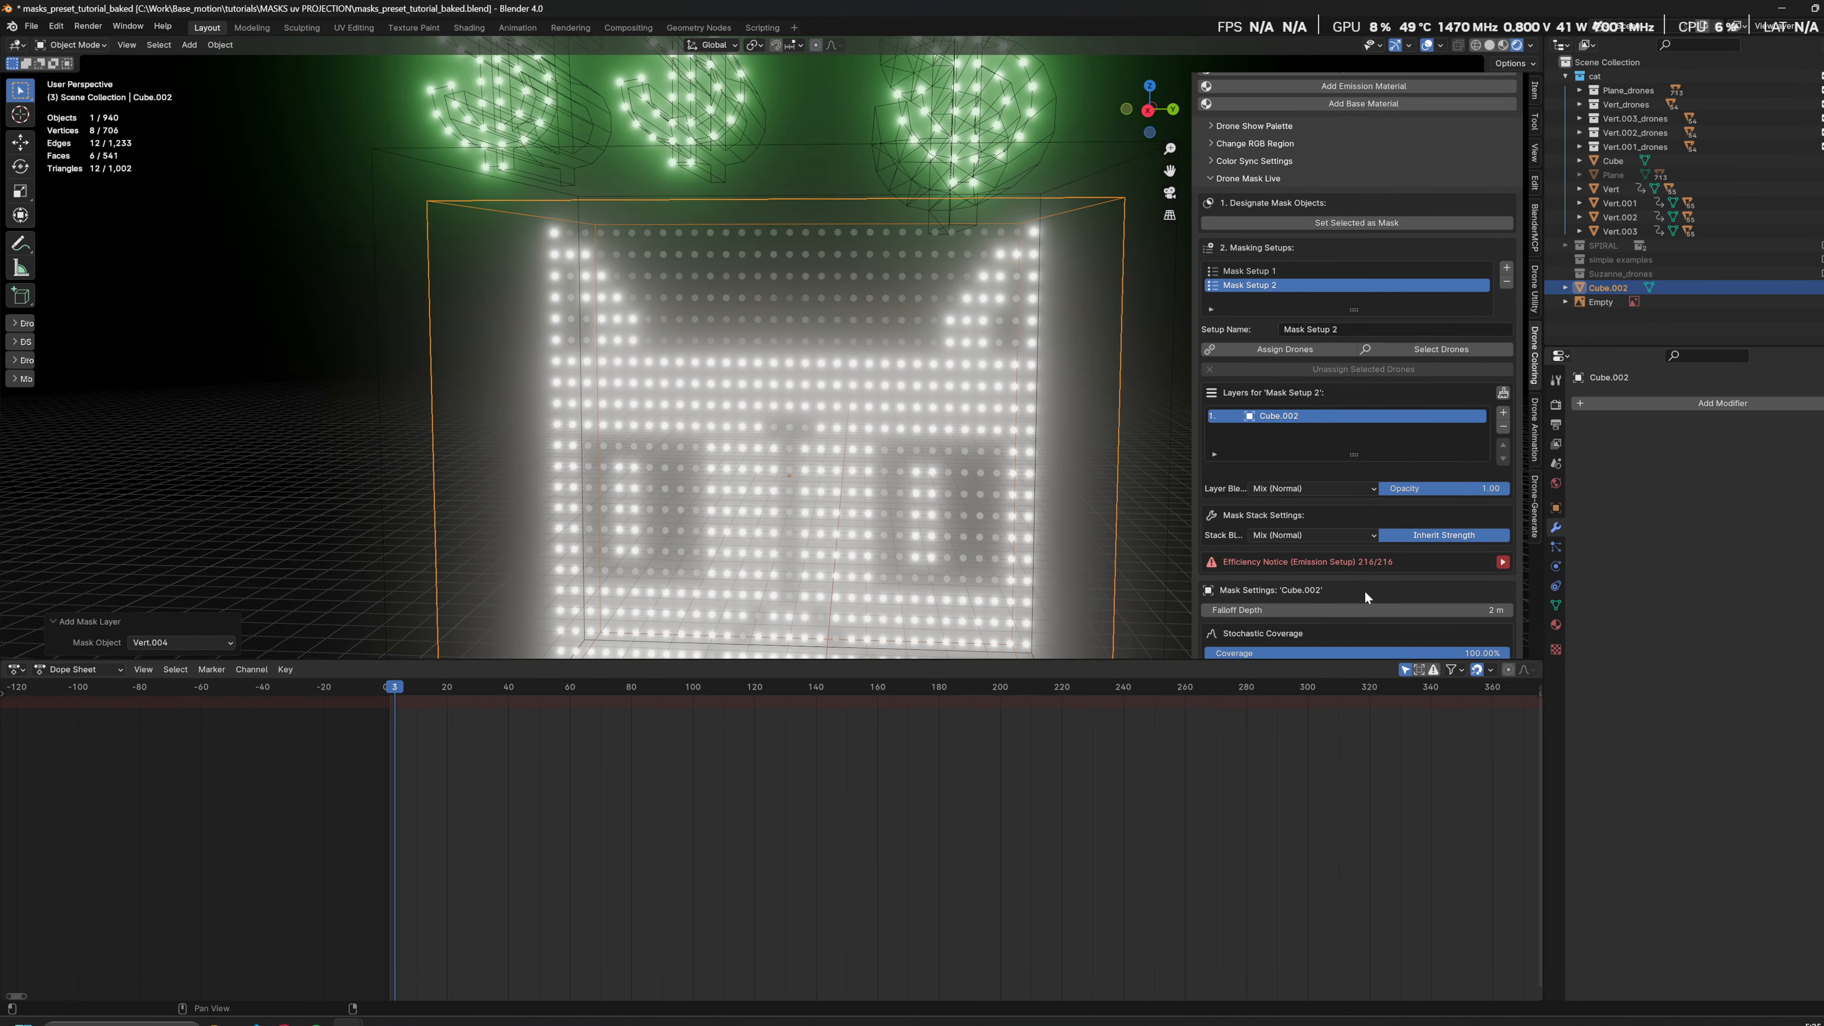
{"action": "scroll", "coordinate": [1364, 591], "scroll_direction": "down", "scroll_amount": 5}
{"action": "left_click", "coordinate": [1384, 559]}
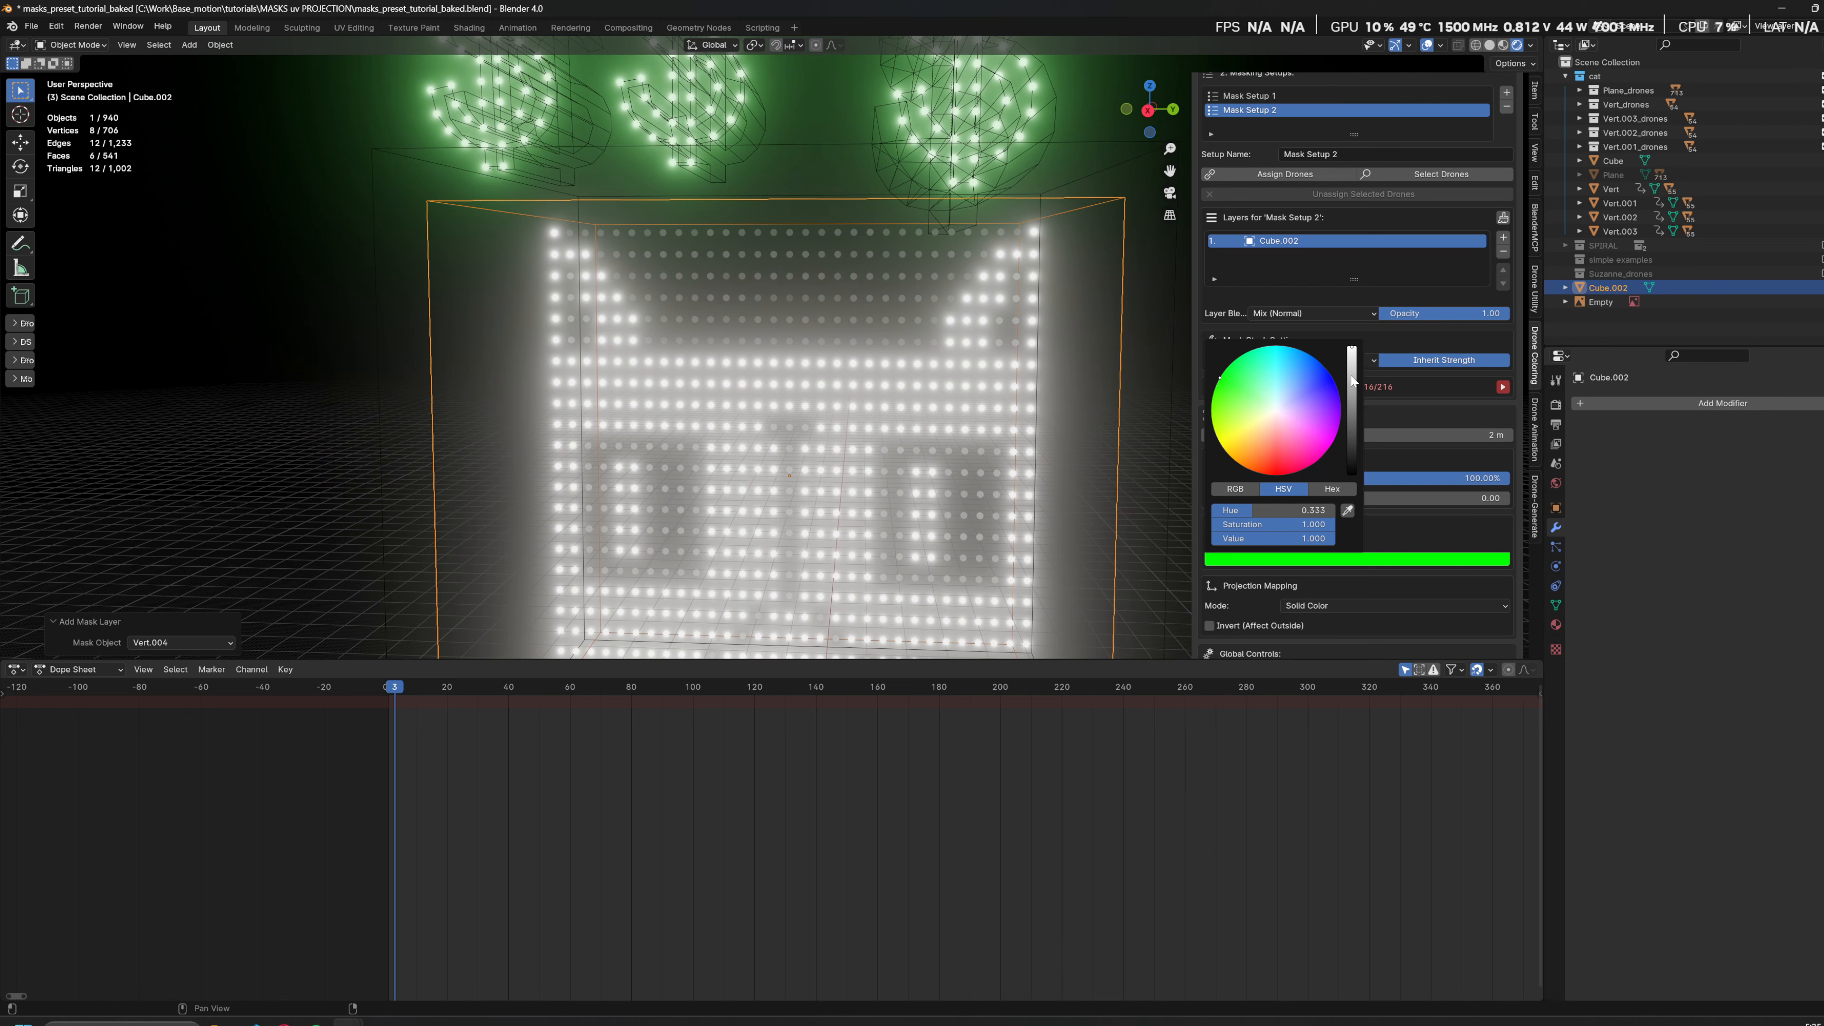
{"action": "left_click_drag", "start_coordinate": [1351, 349], "coordinate": [1351, 475]}
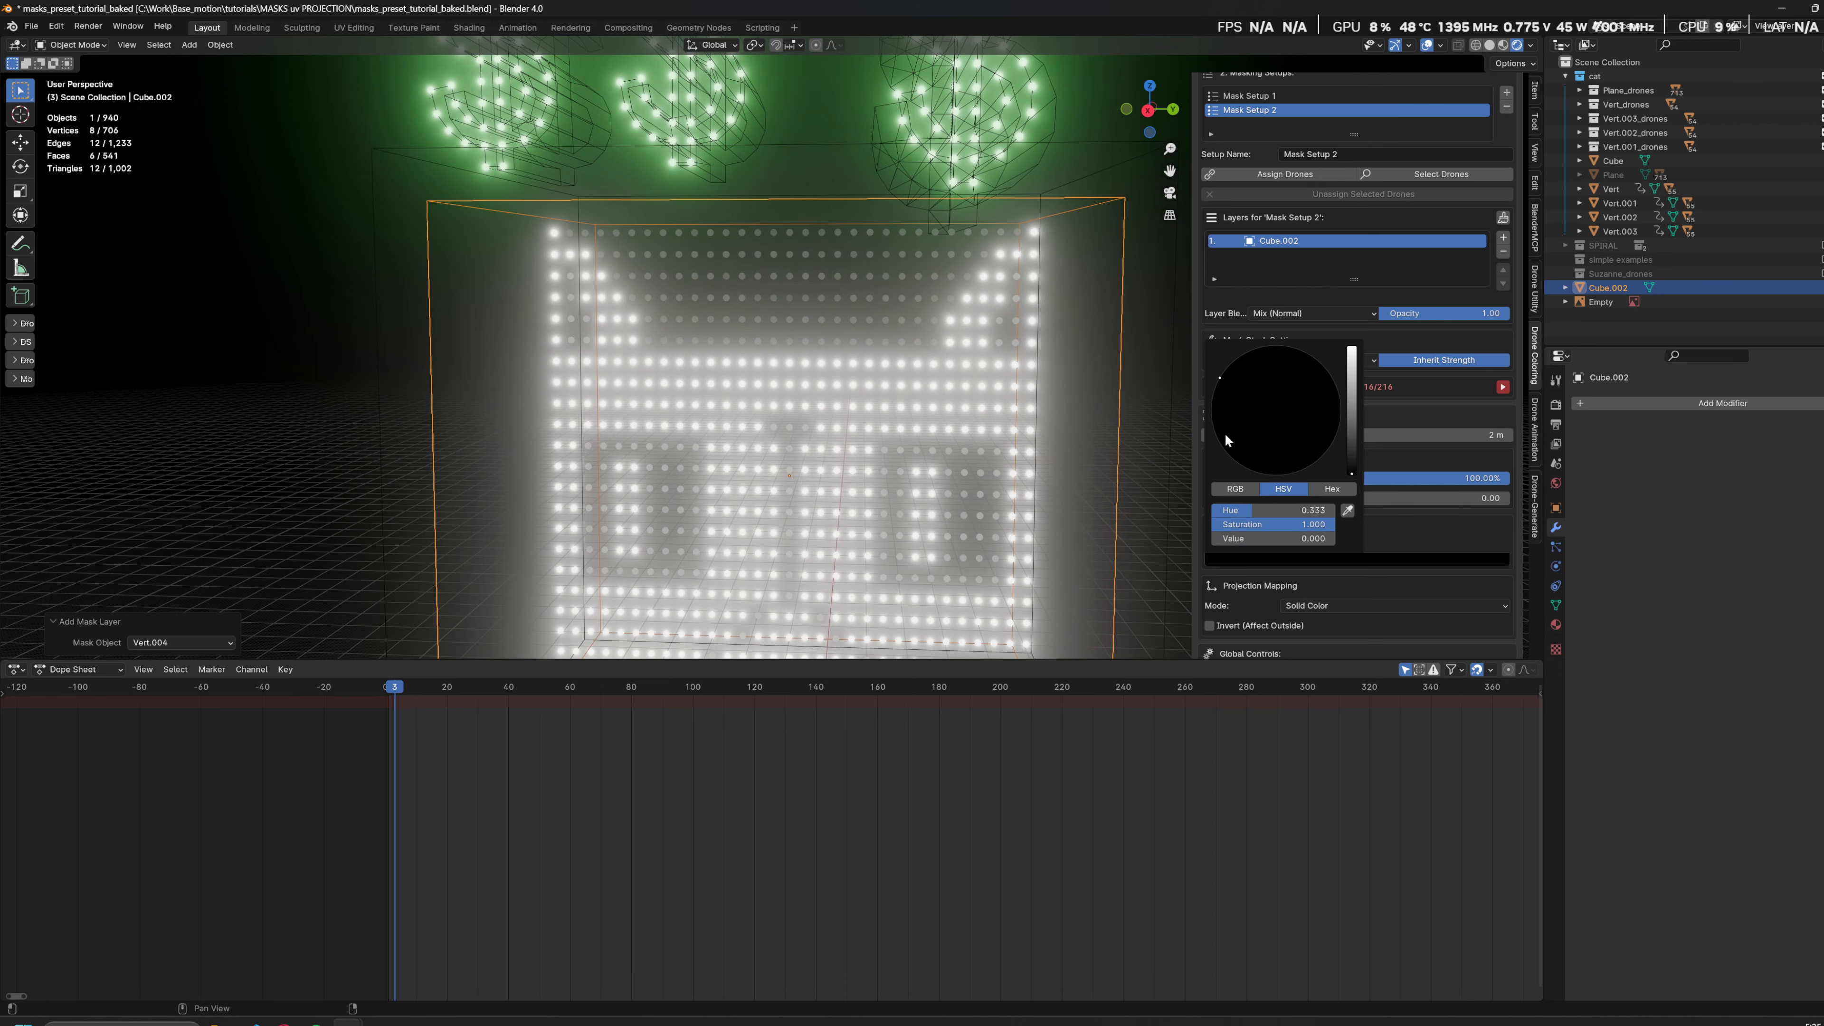
Step: Scrub to frame 99 and examine how the dollar-sign drones look inside the Cube.002 mask
{"action": "left_click_drag", "start_coordinate": [392, 693], "coordinate": [689, 691]}
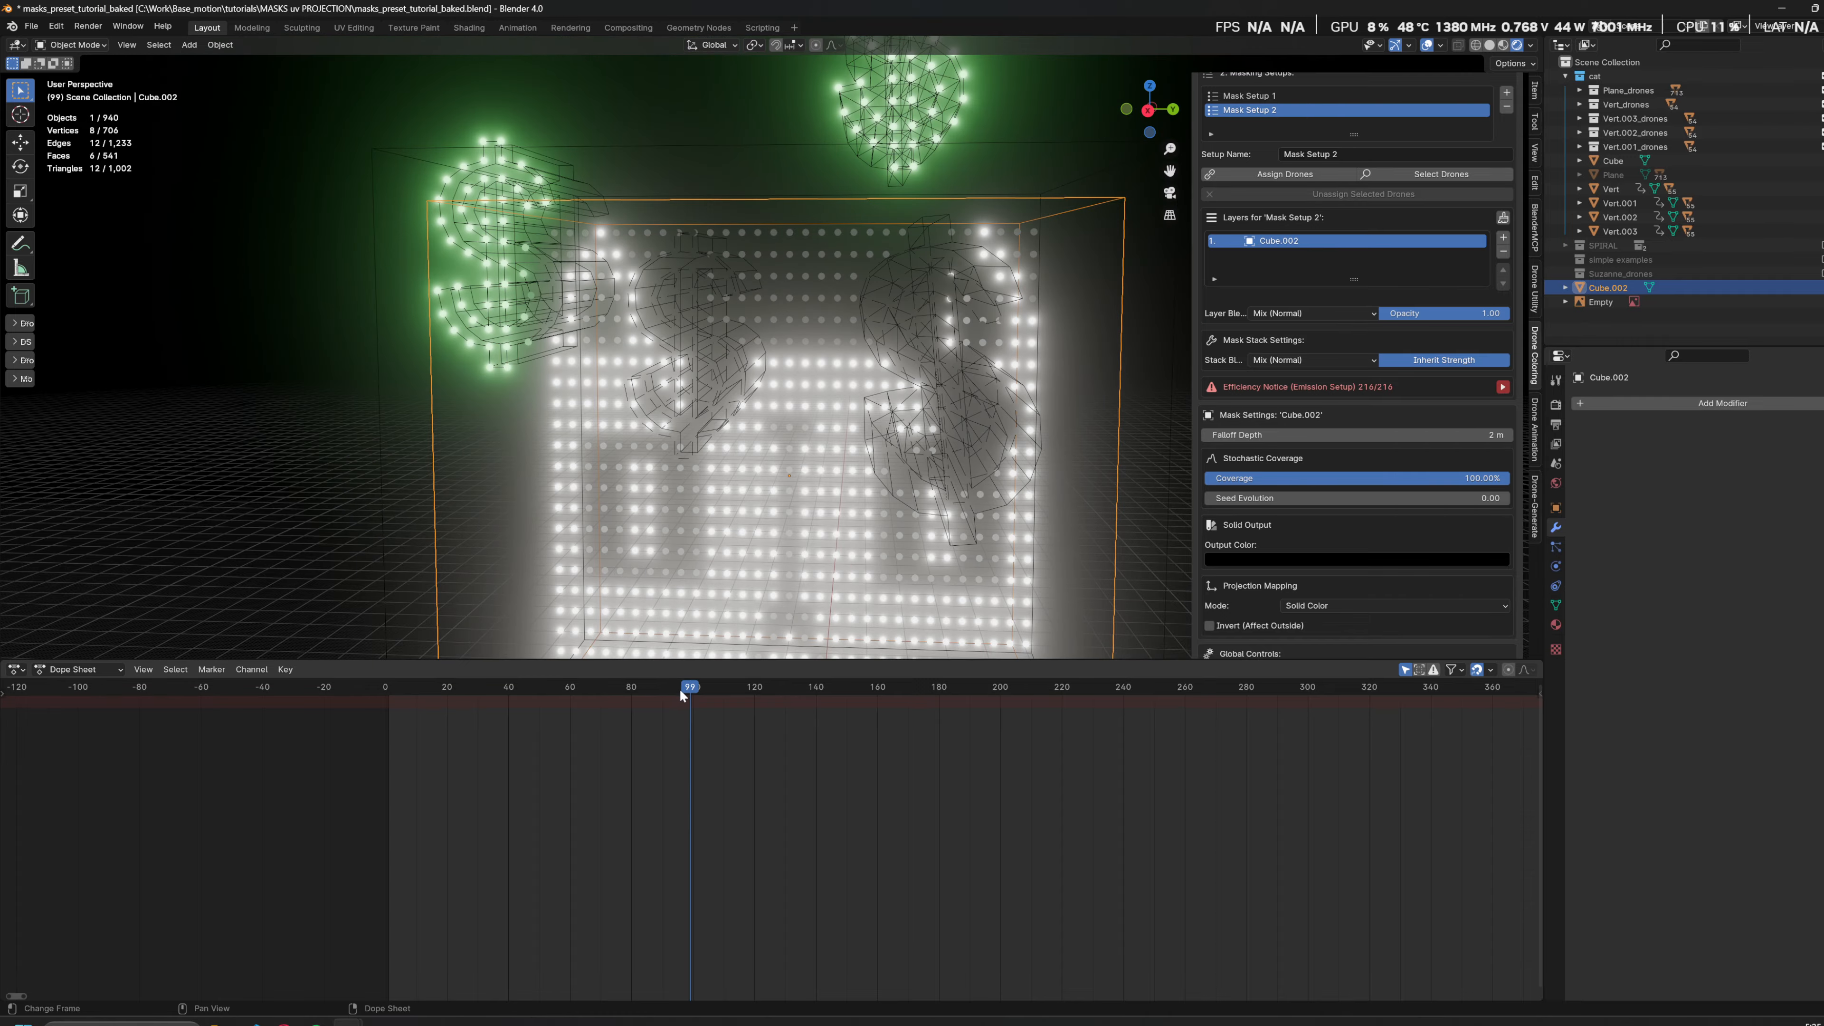
{"action": "middle_click_drag", "start_coordinate": [884, 460], "coordinate": [880, 396]}
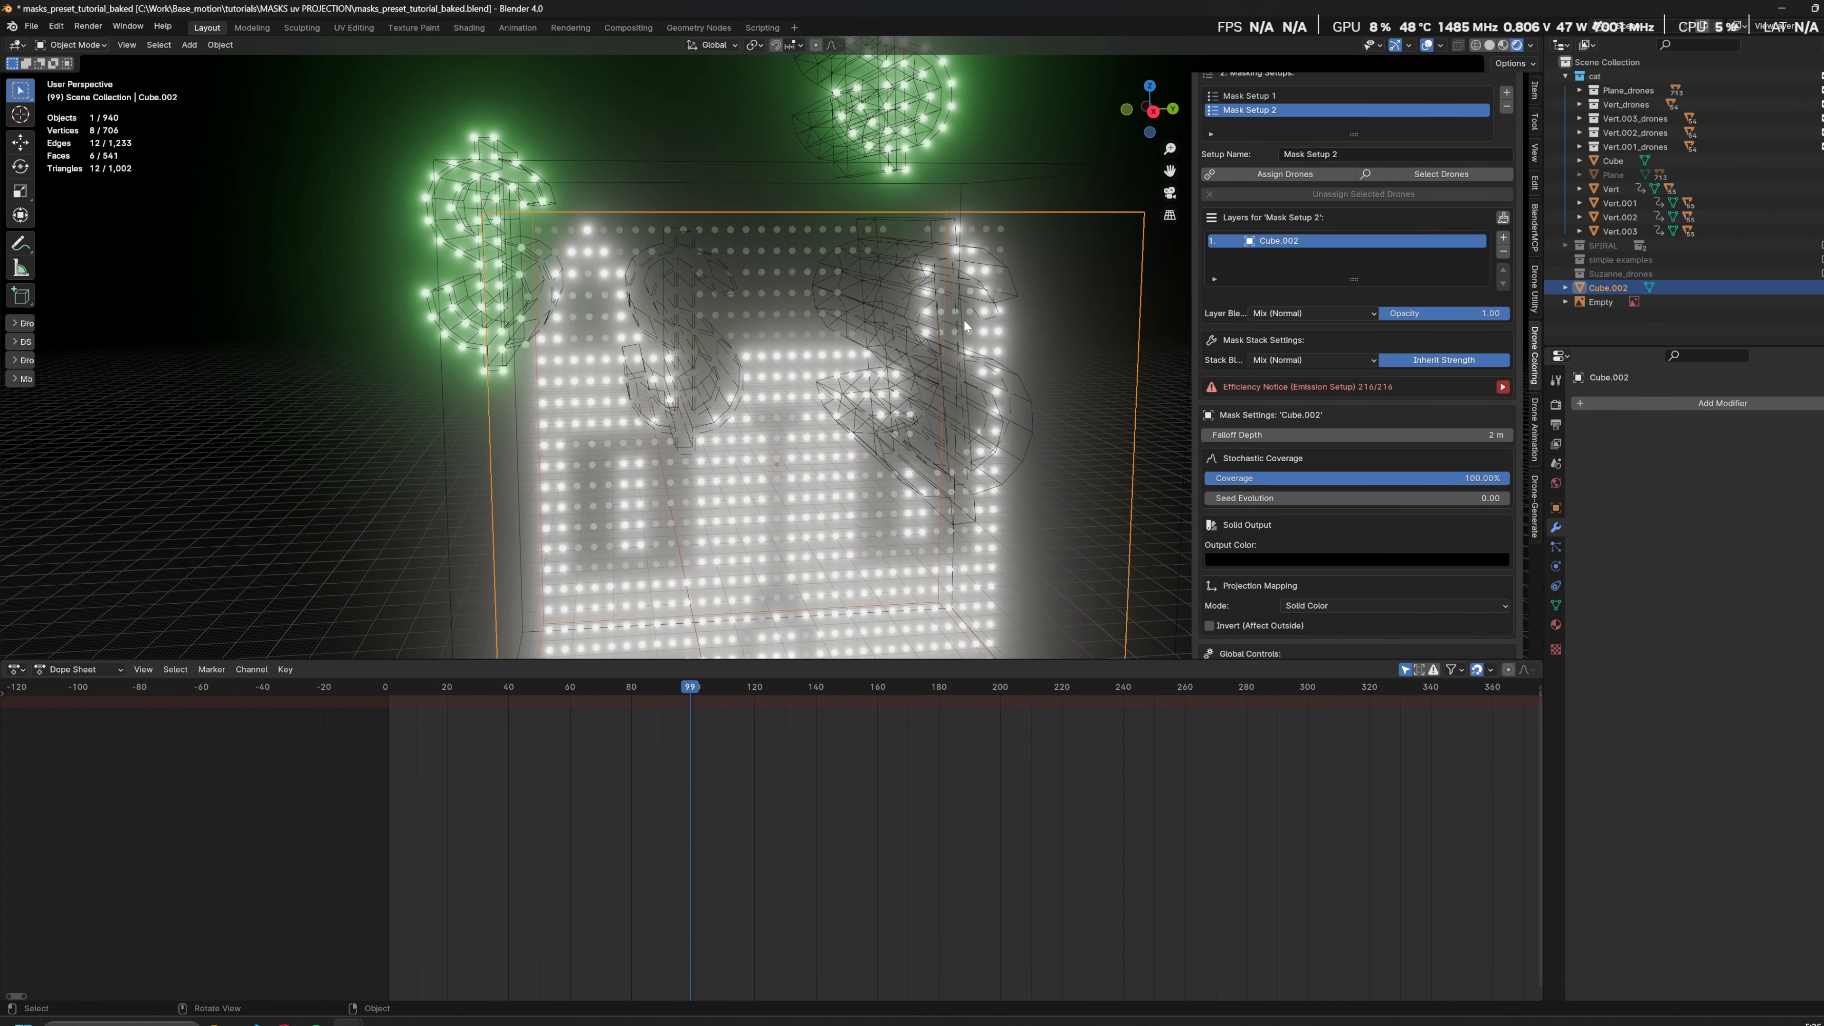
Step: Examine the Cube.002 mask at frame 99 from several angles, comparing the dollar-sign drones inside the box with those outside
{"action": "middle_click_drag", "start_coordinate": [1045, 345], "coordinate": [982, 186]}
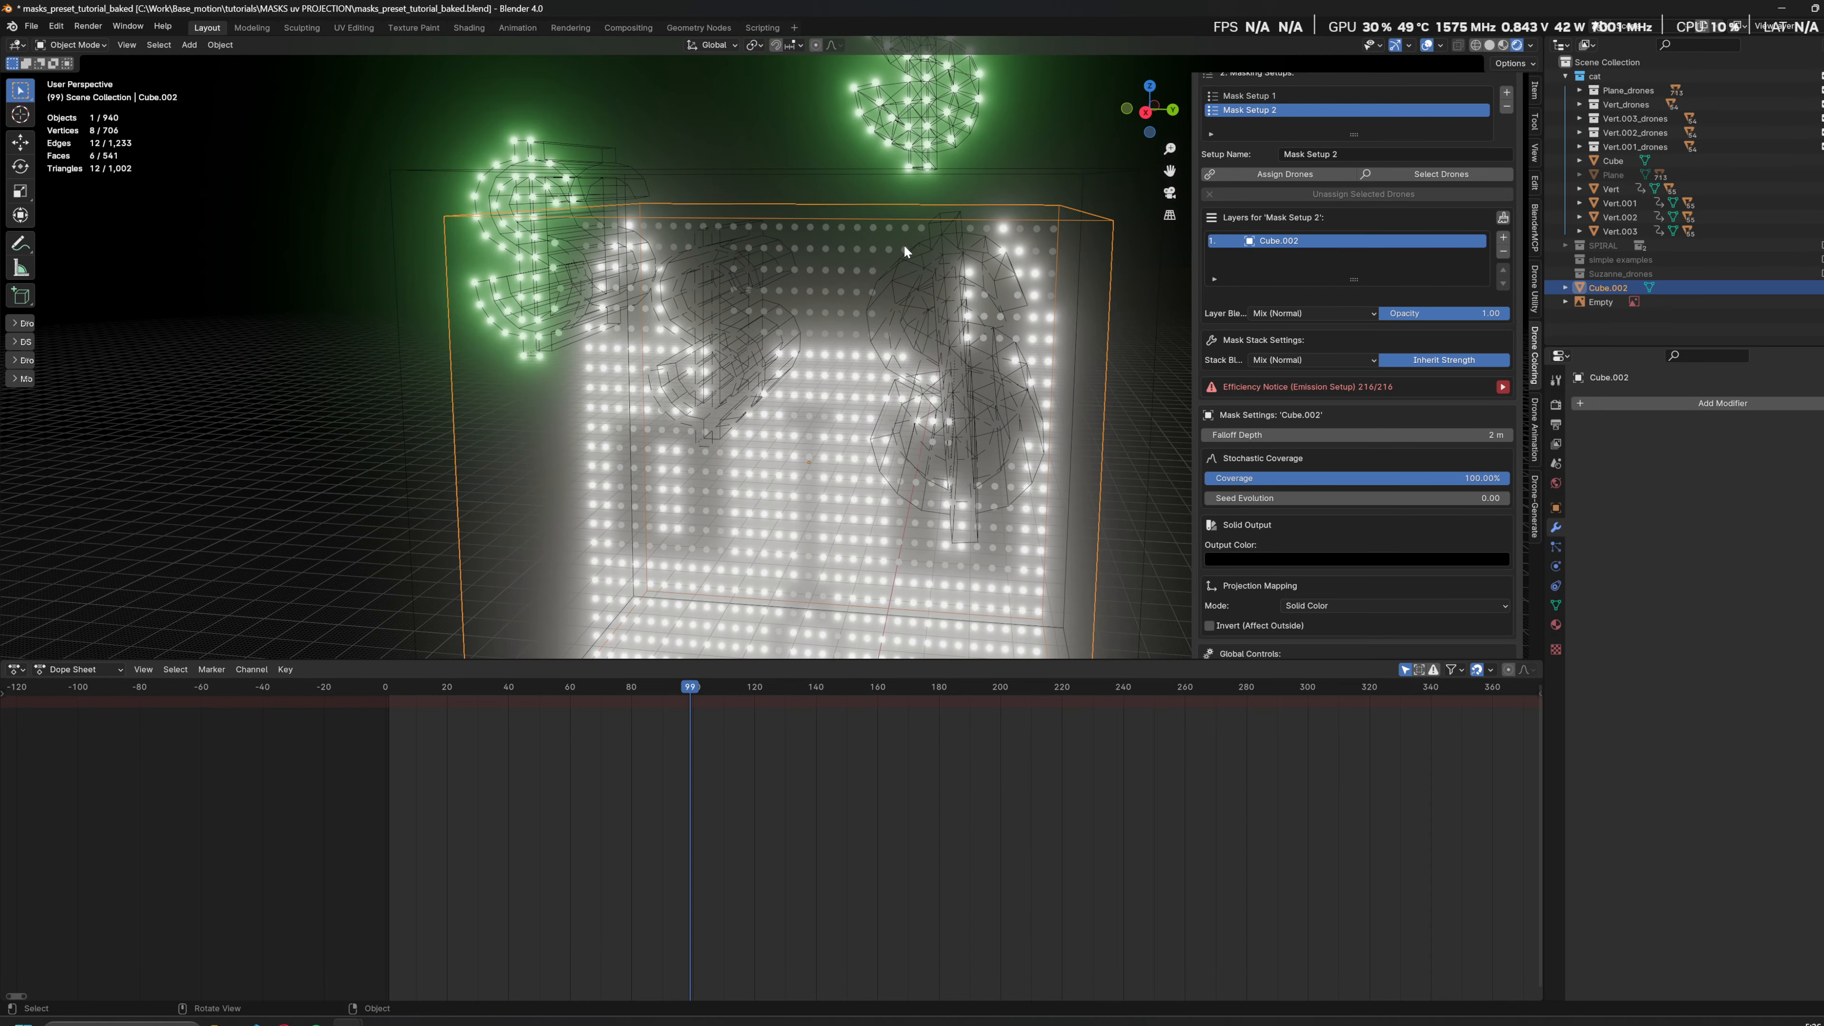
{"action": "middle_click_drag", "start_coordinate": [903, 244], "coordinate": [946, 205]}
{"action": "middle_click_drag", "start_coordinate": [899, 317], "coordinate": [909, 401]}
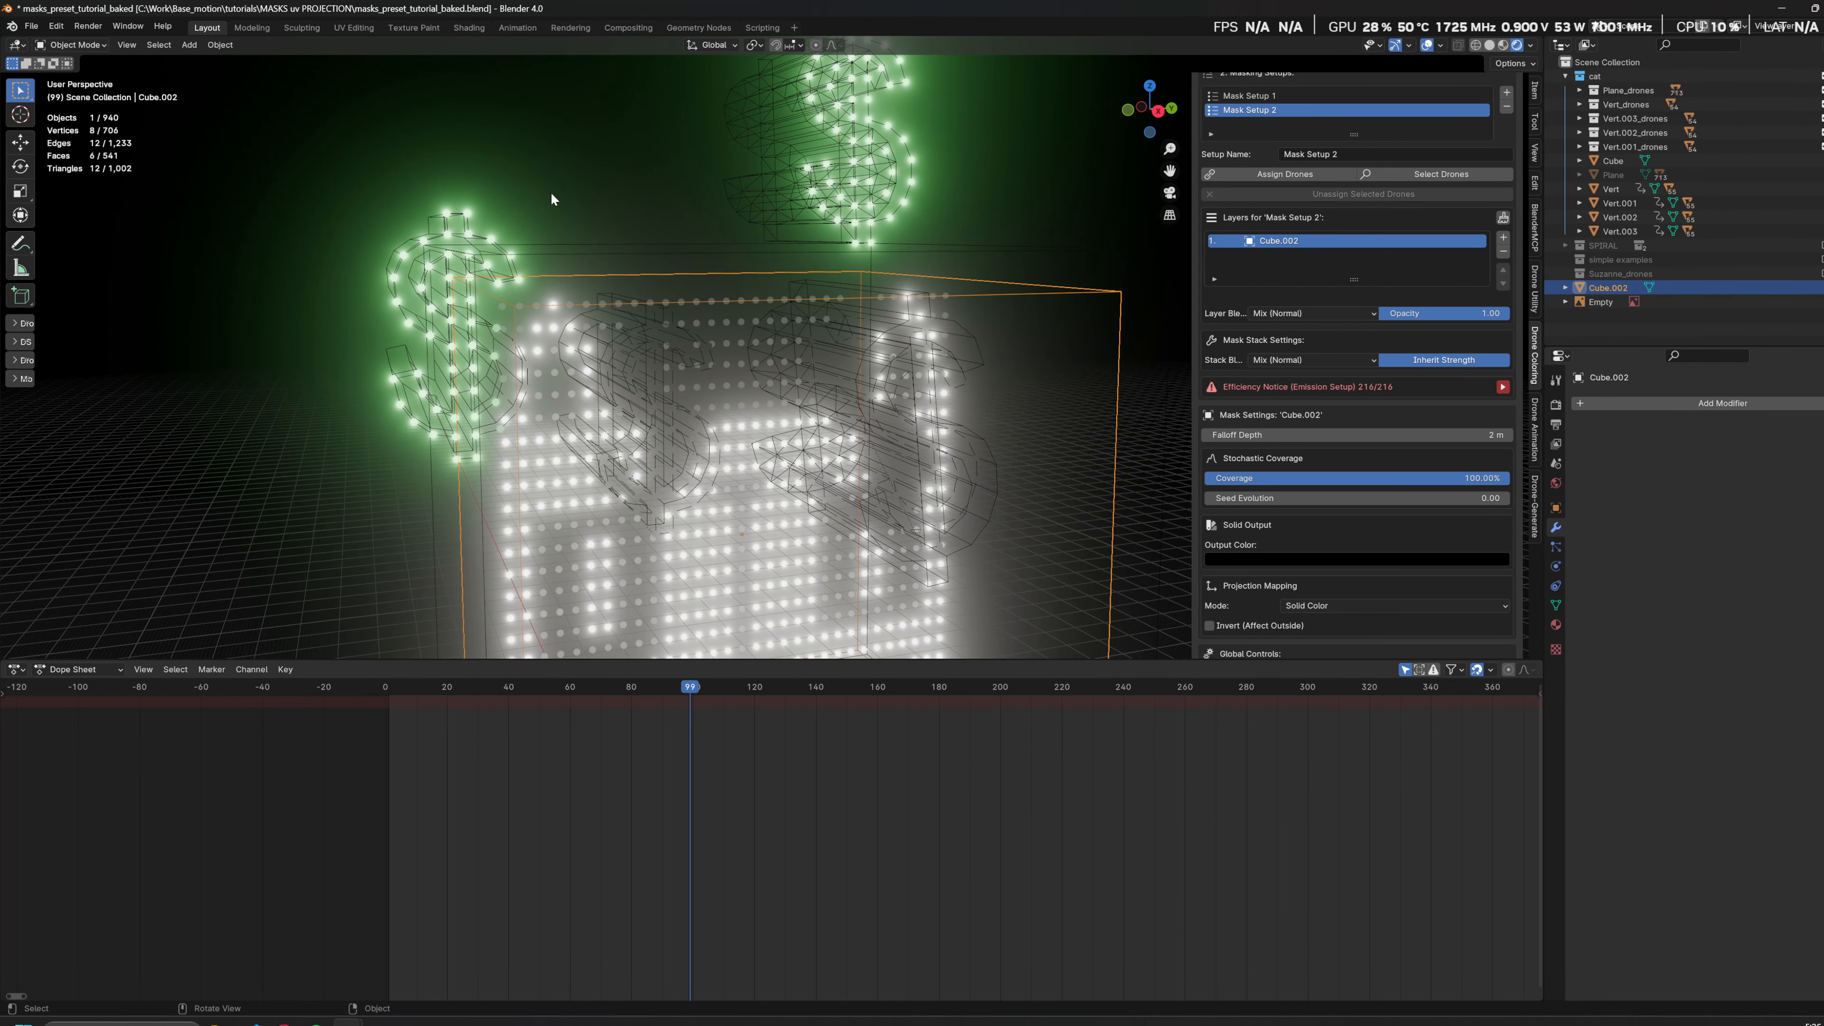
{"action": "middle_click_drag", "start_coordinate": [552, 199], "coordinate": [817, 332]}
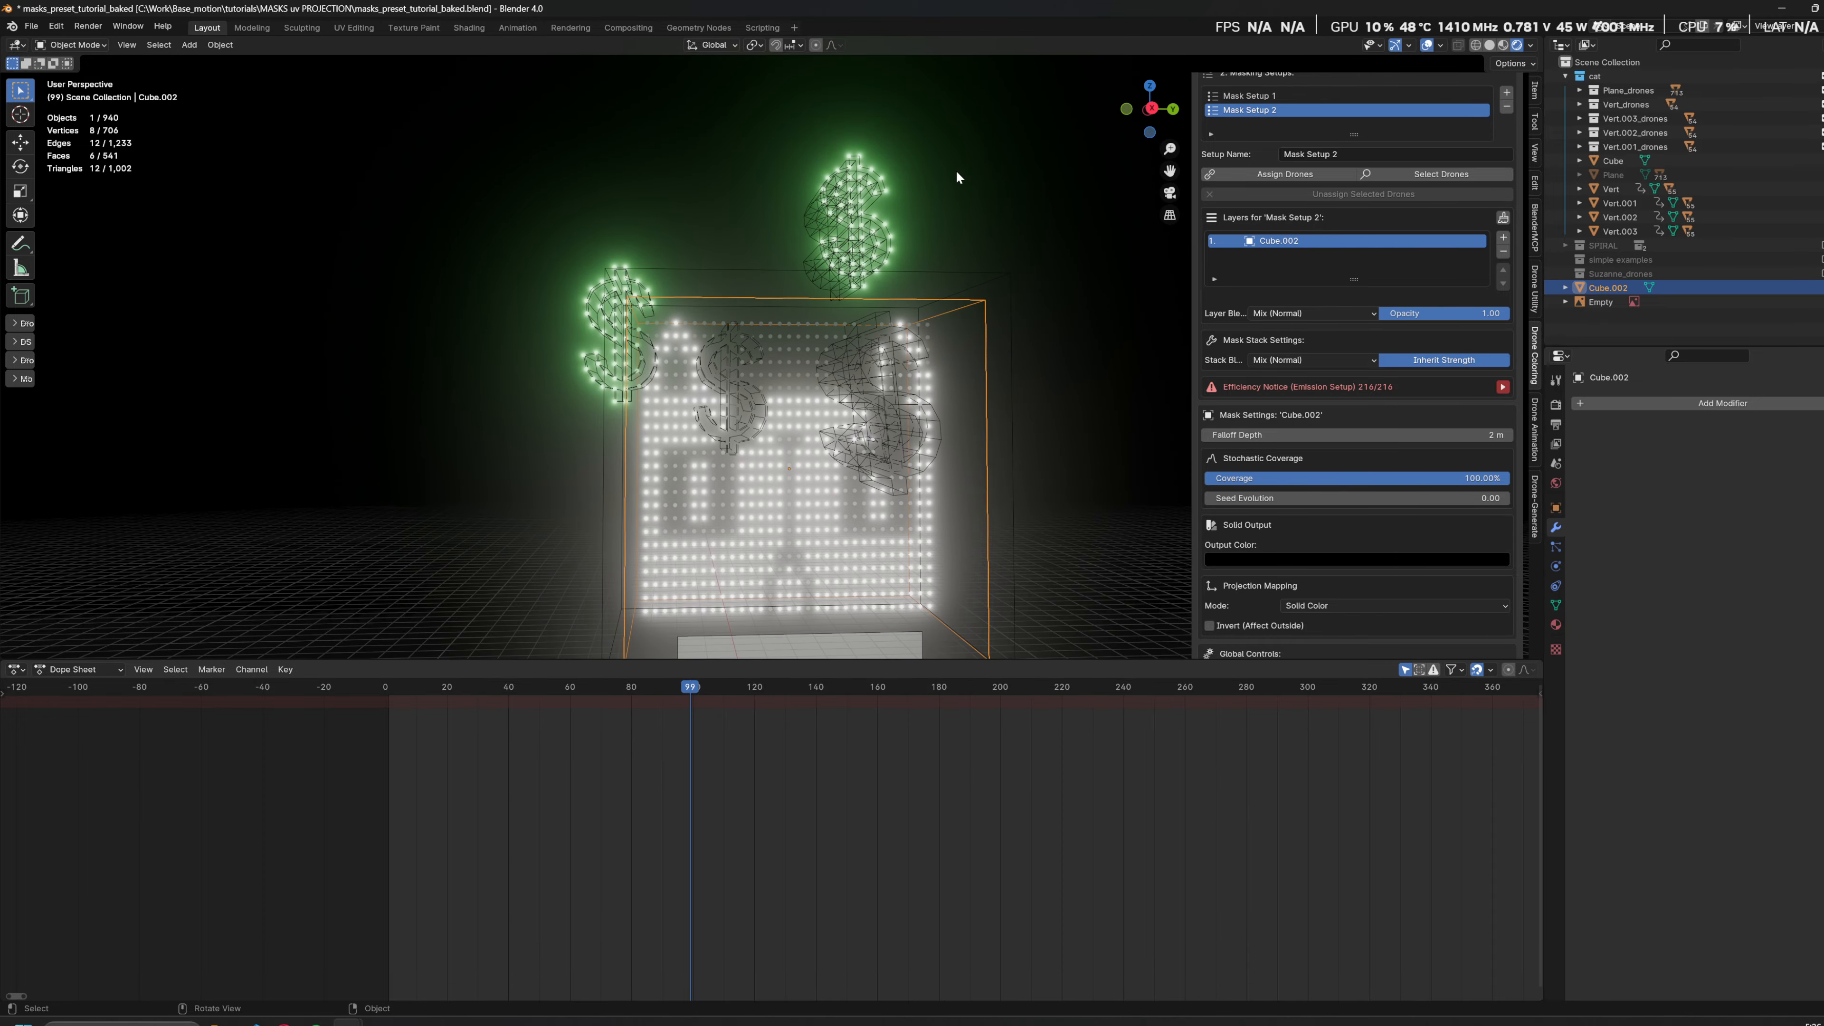
{"action": "middle_click_drag", "start_coordinate": [718, 280], "coordinate": [701, 296], "text": "shift"}
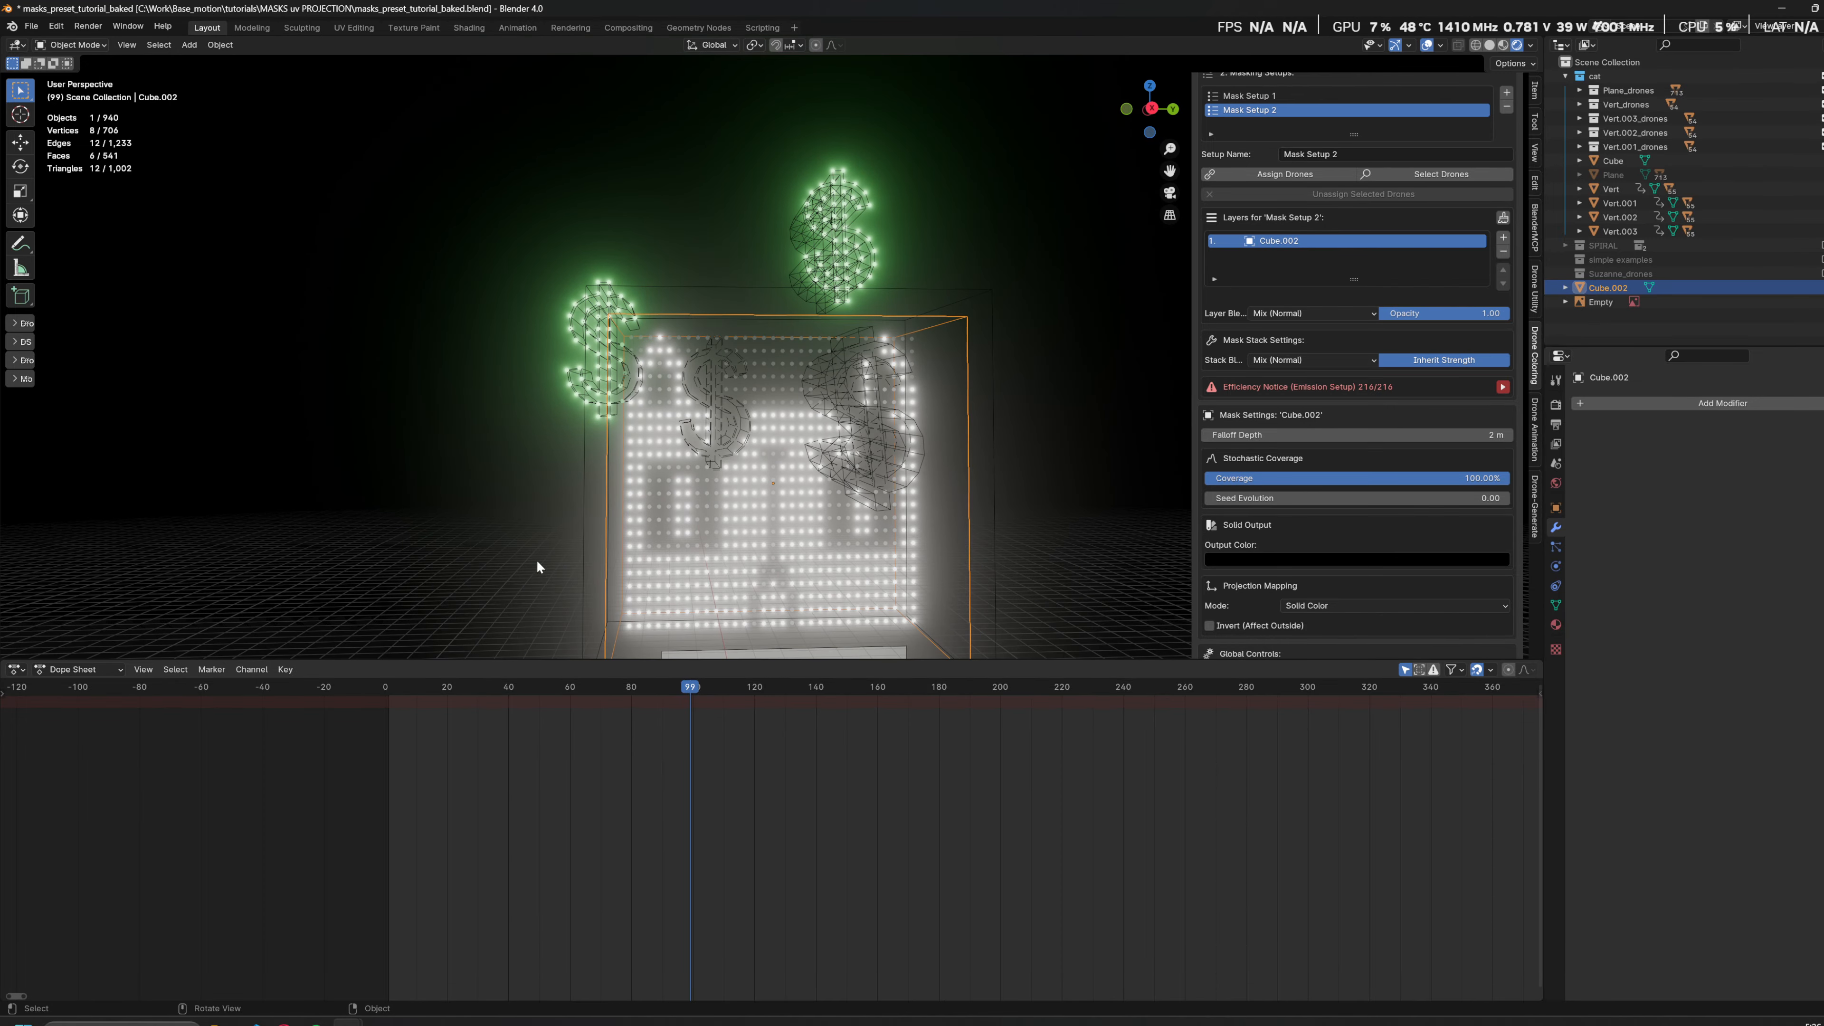
{"action": "middle_click_drag", "start_coordinate": [672, 167], "coordinate": [867, 84], "text": "shift"}
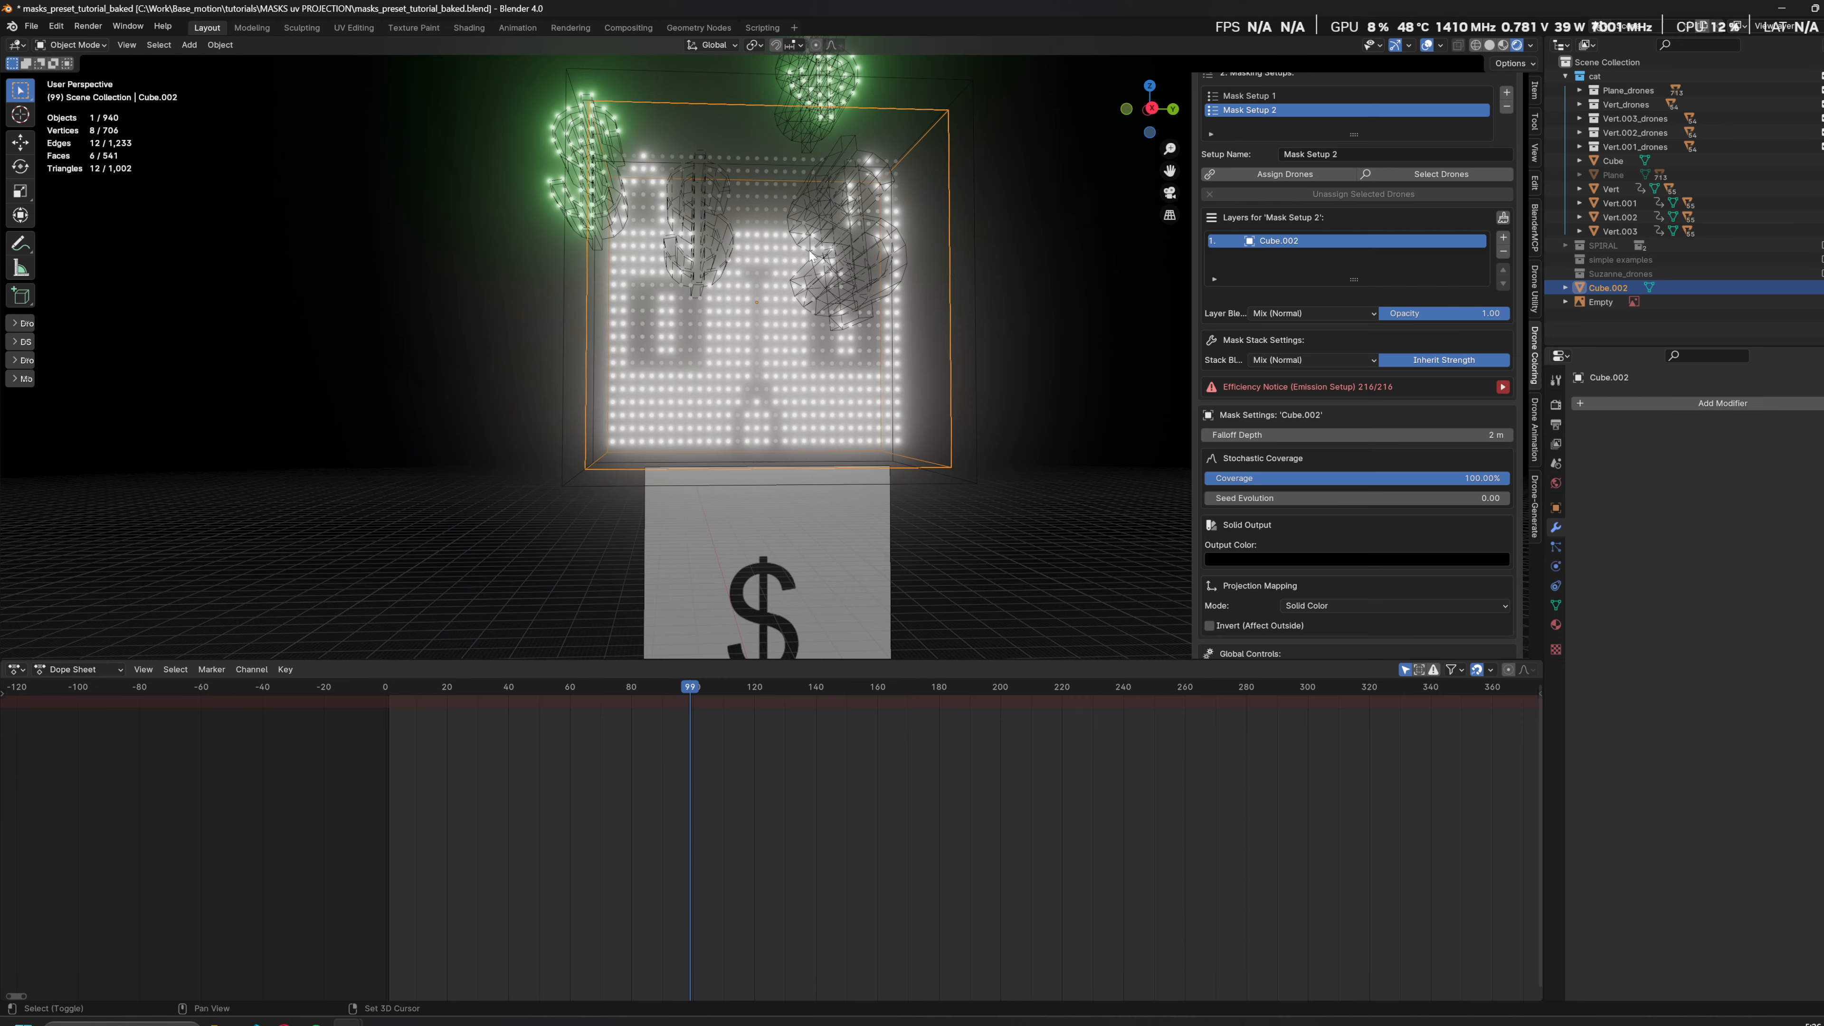
{"action": "middle_click_drag", "start_coordinate": [844, 210], "coordinate": [910, 474], "text": "shift"}
{"action": "scroll", "coordinate": [912, 478], "scroll_direction": "up", "scroll_amount": 3}
{"action": "middle_click_drag", "start_coordinate": [1066, 500], "coordinate": [1049, 363], "text": "shift"}
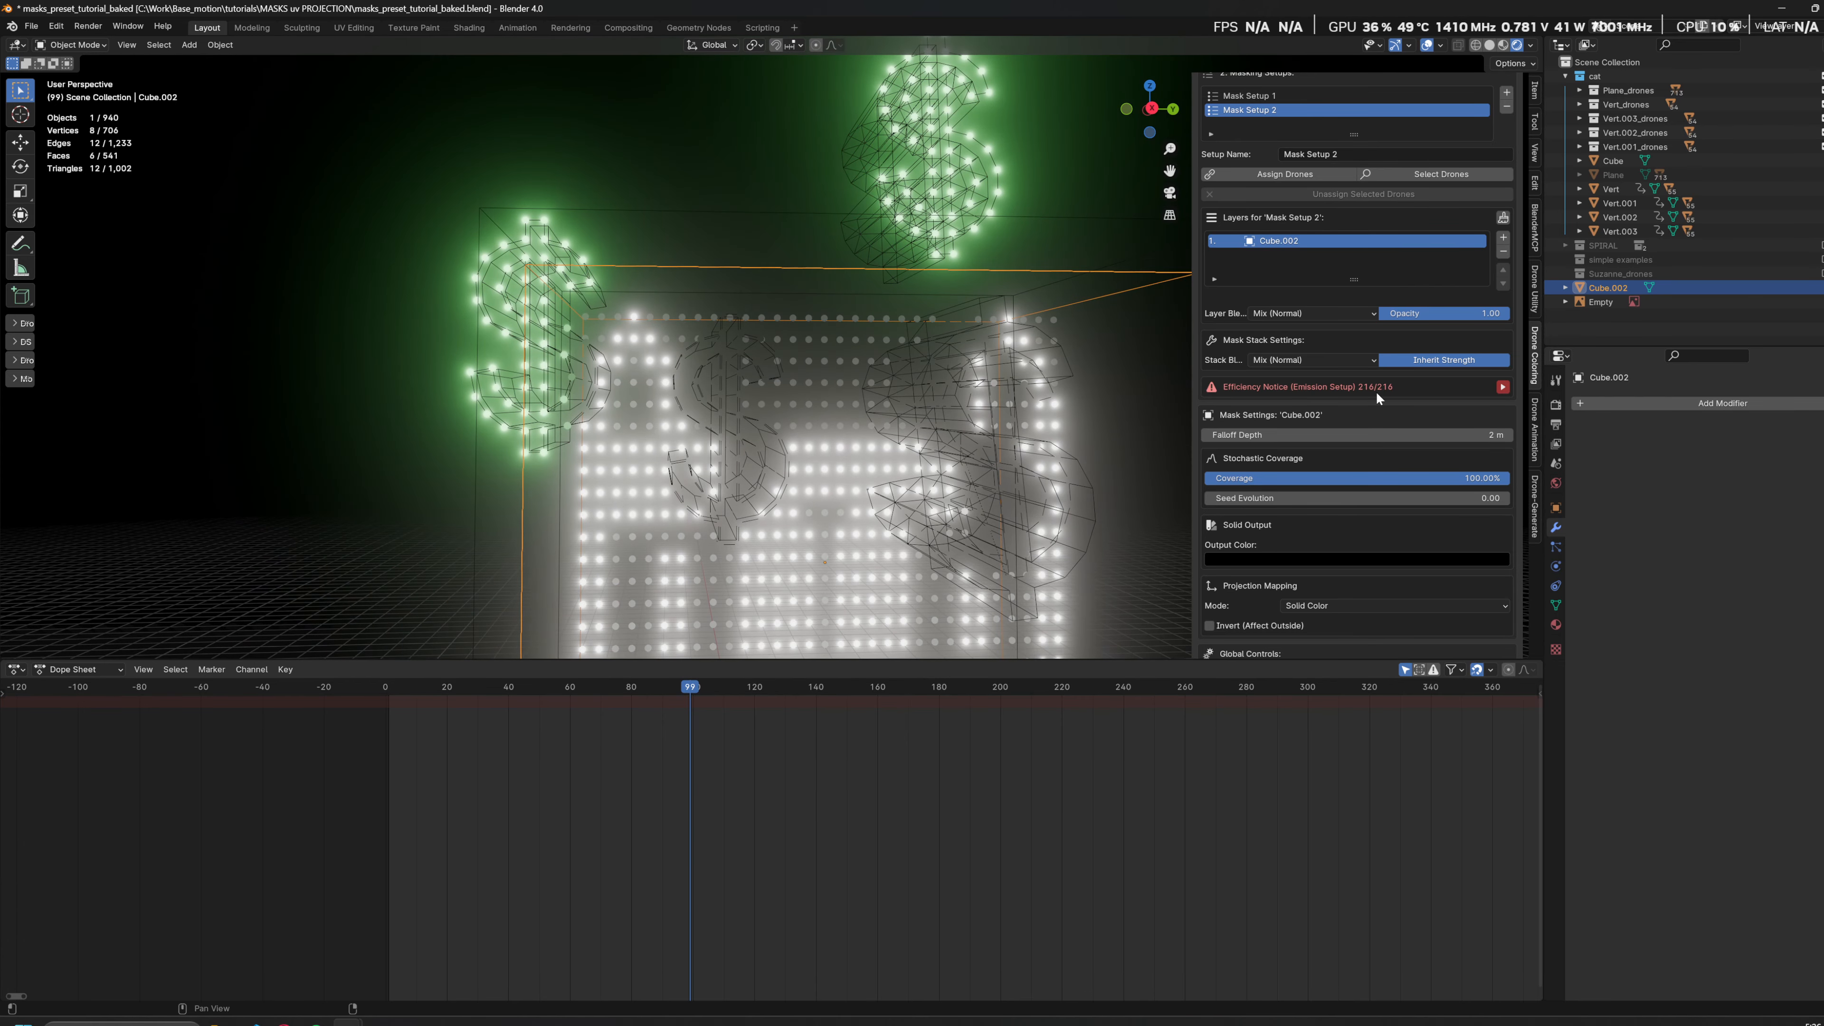
Step: Invert the Cube.002 mask so it affects the dollar-sign drones outside the box
{"action": "middle_click_drag", "start_coordinate": [1324, 392], "coordinate": [1321, 257]}
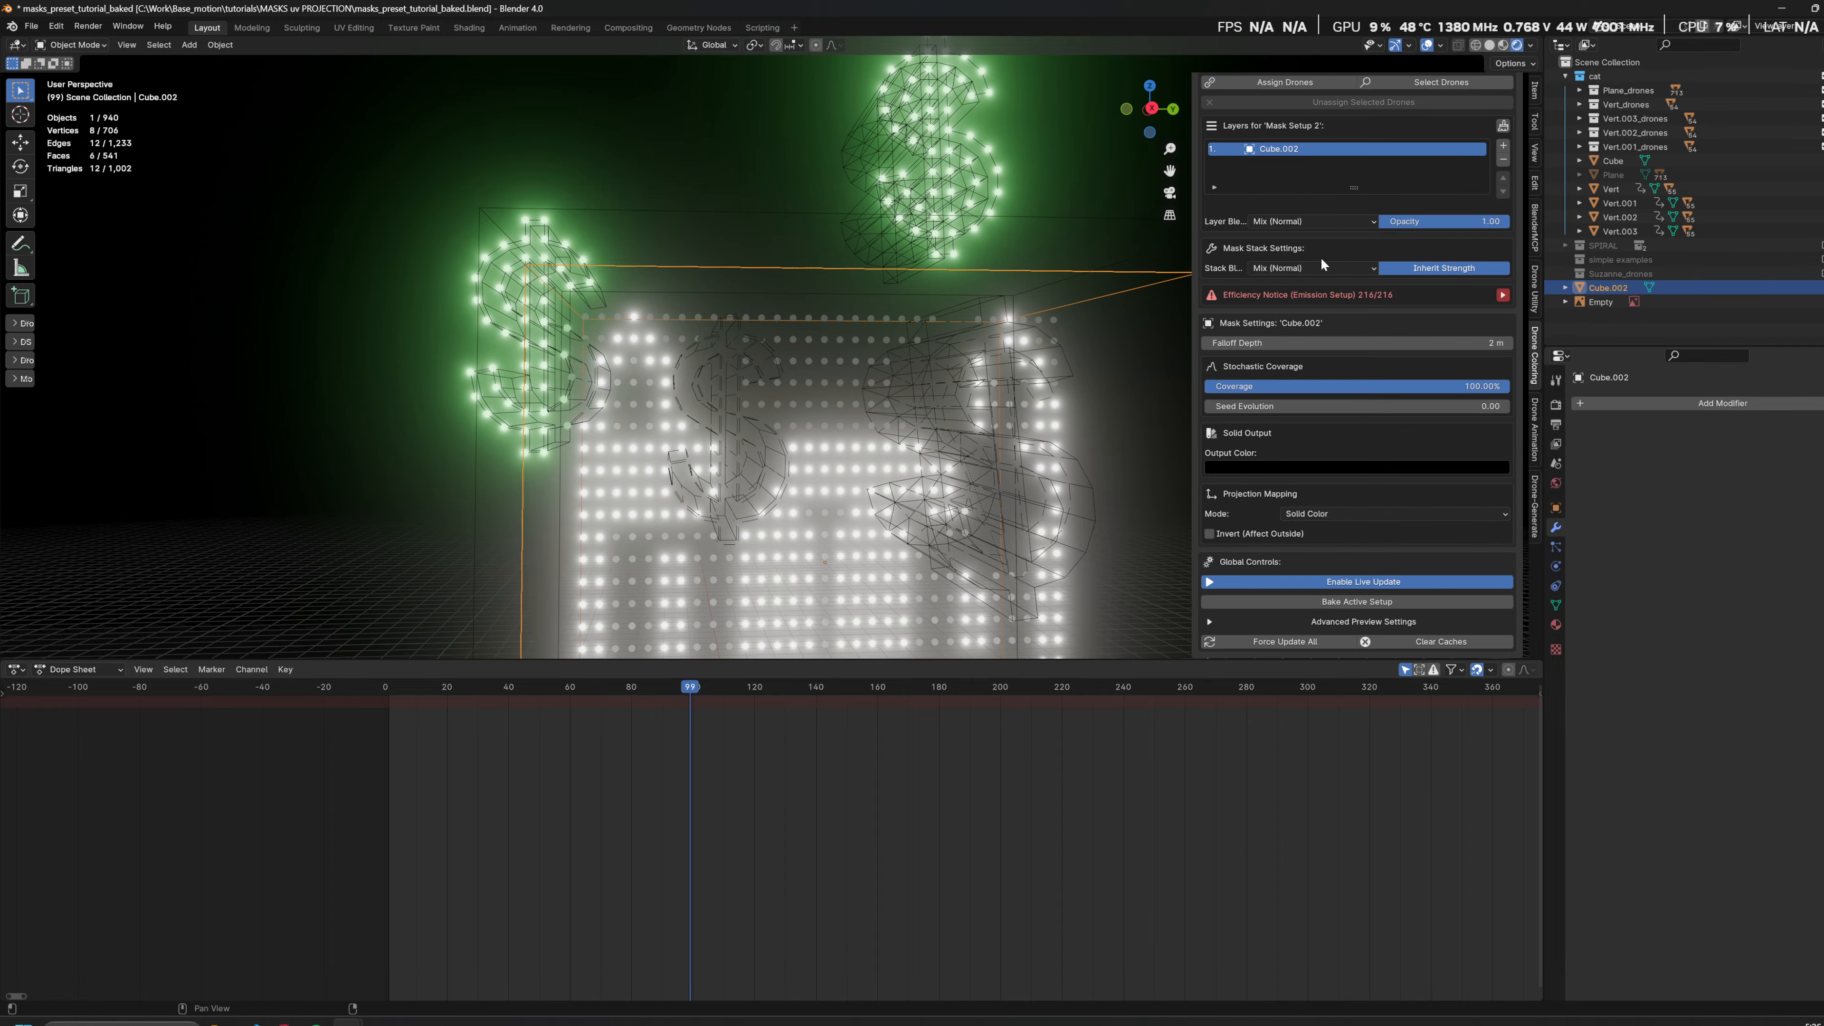
{"action": "left_click", "coordinate": [1209, 534]}
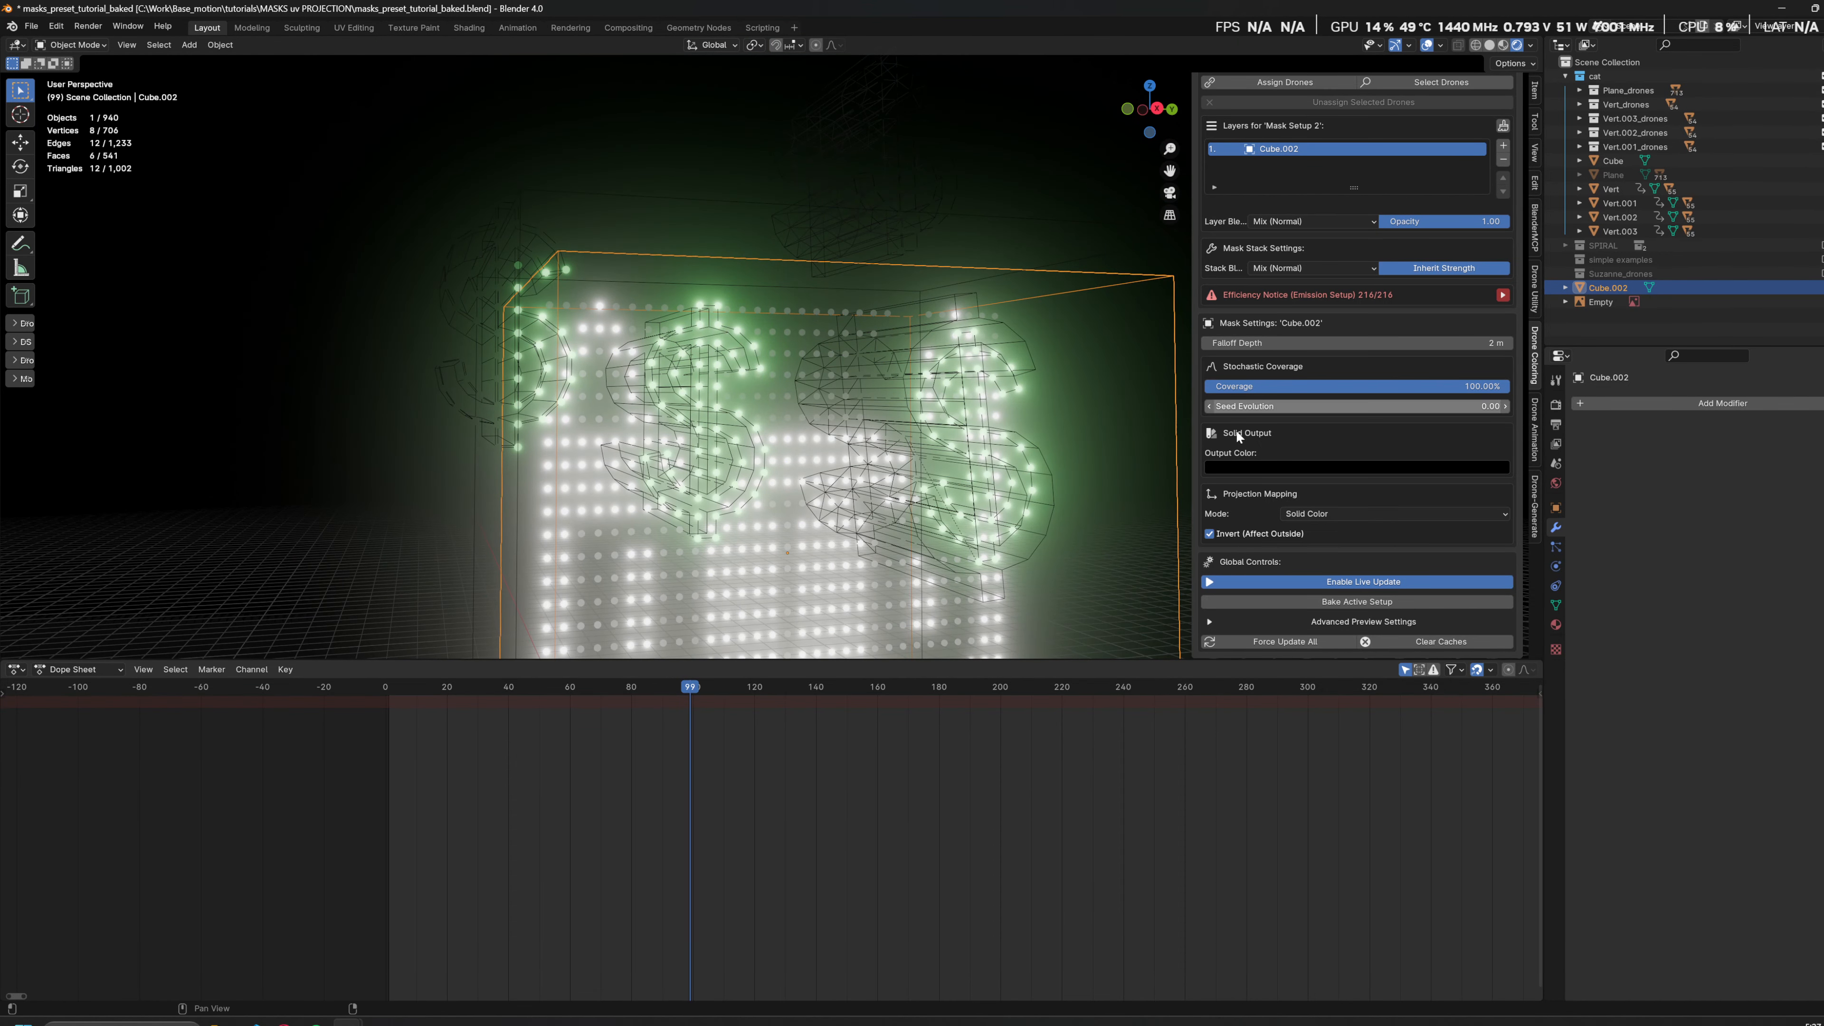
{"action": "scroll", "coordinate": [1268, 390], "scroll_direction": "up", "scroll_amount": 5}
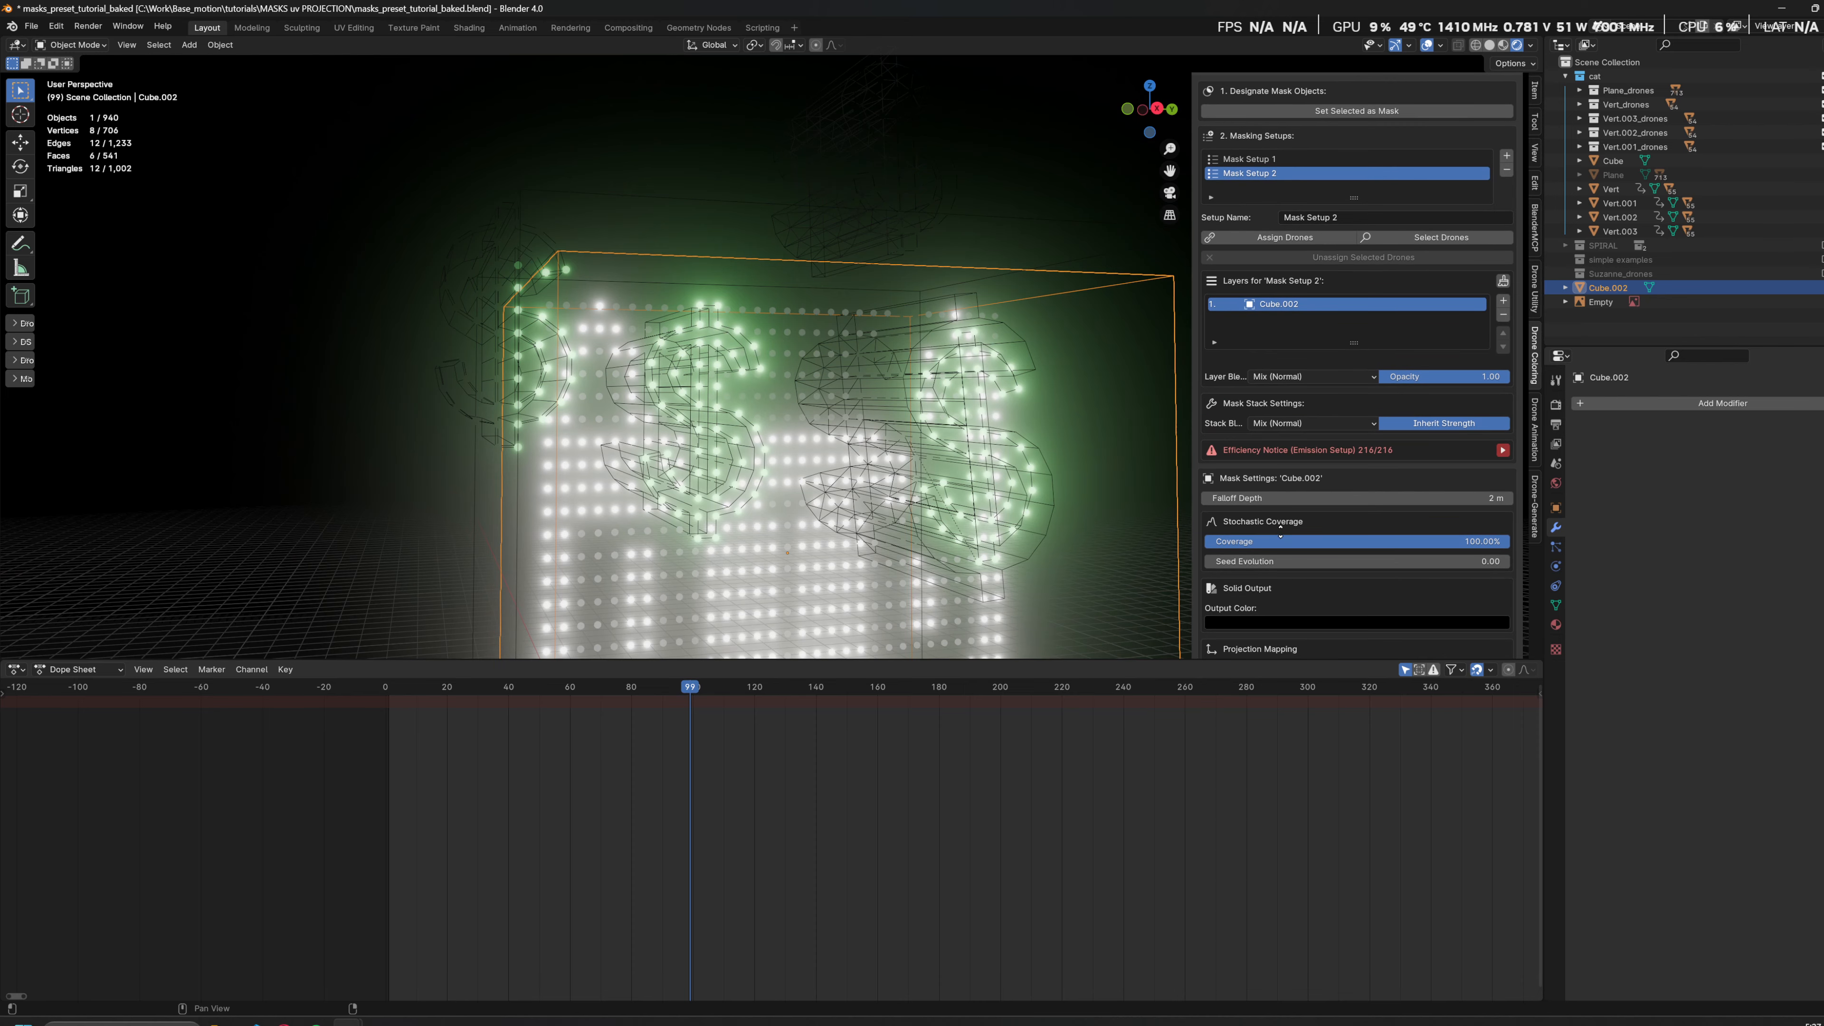
{"action": "middle_click_drag", "start_coordinate": [961, 388], "coordinate": [968, 474]}
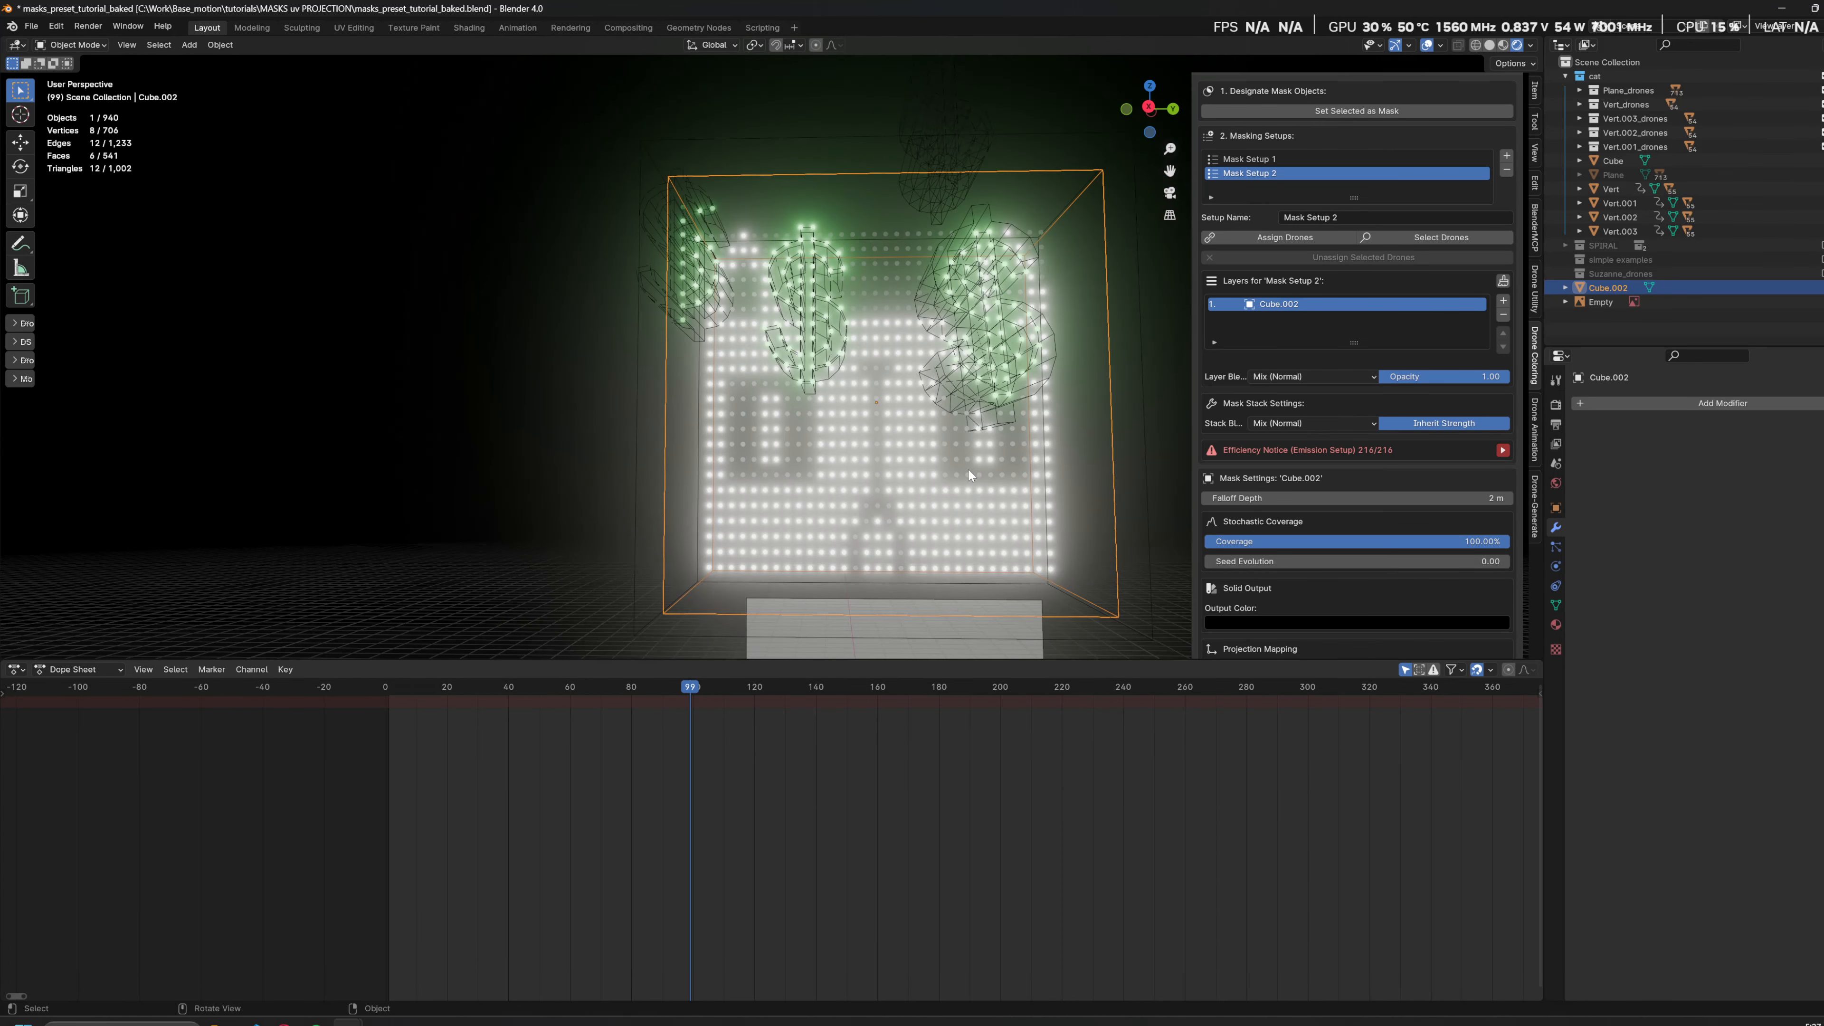
Step: Go to frame 67 in the right orthographic view and set the Cube.002 mask's falloff depth to 8 m
{"action": "left_click", "coordinate": [591, 689]}
{"action": "left_click", "coordinate": [512, 501]}
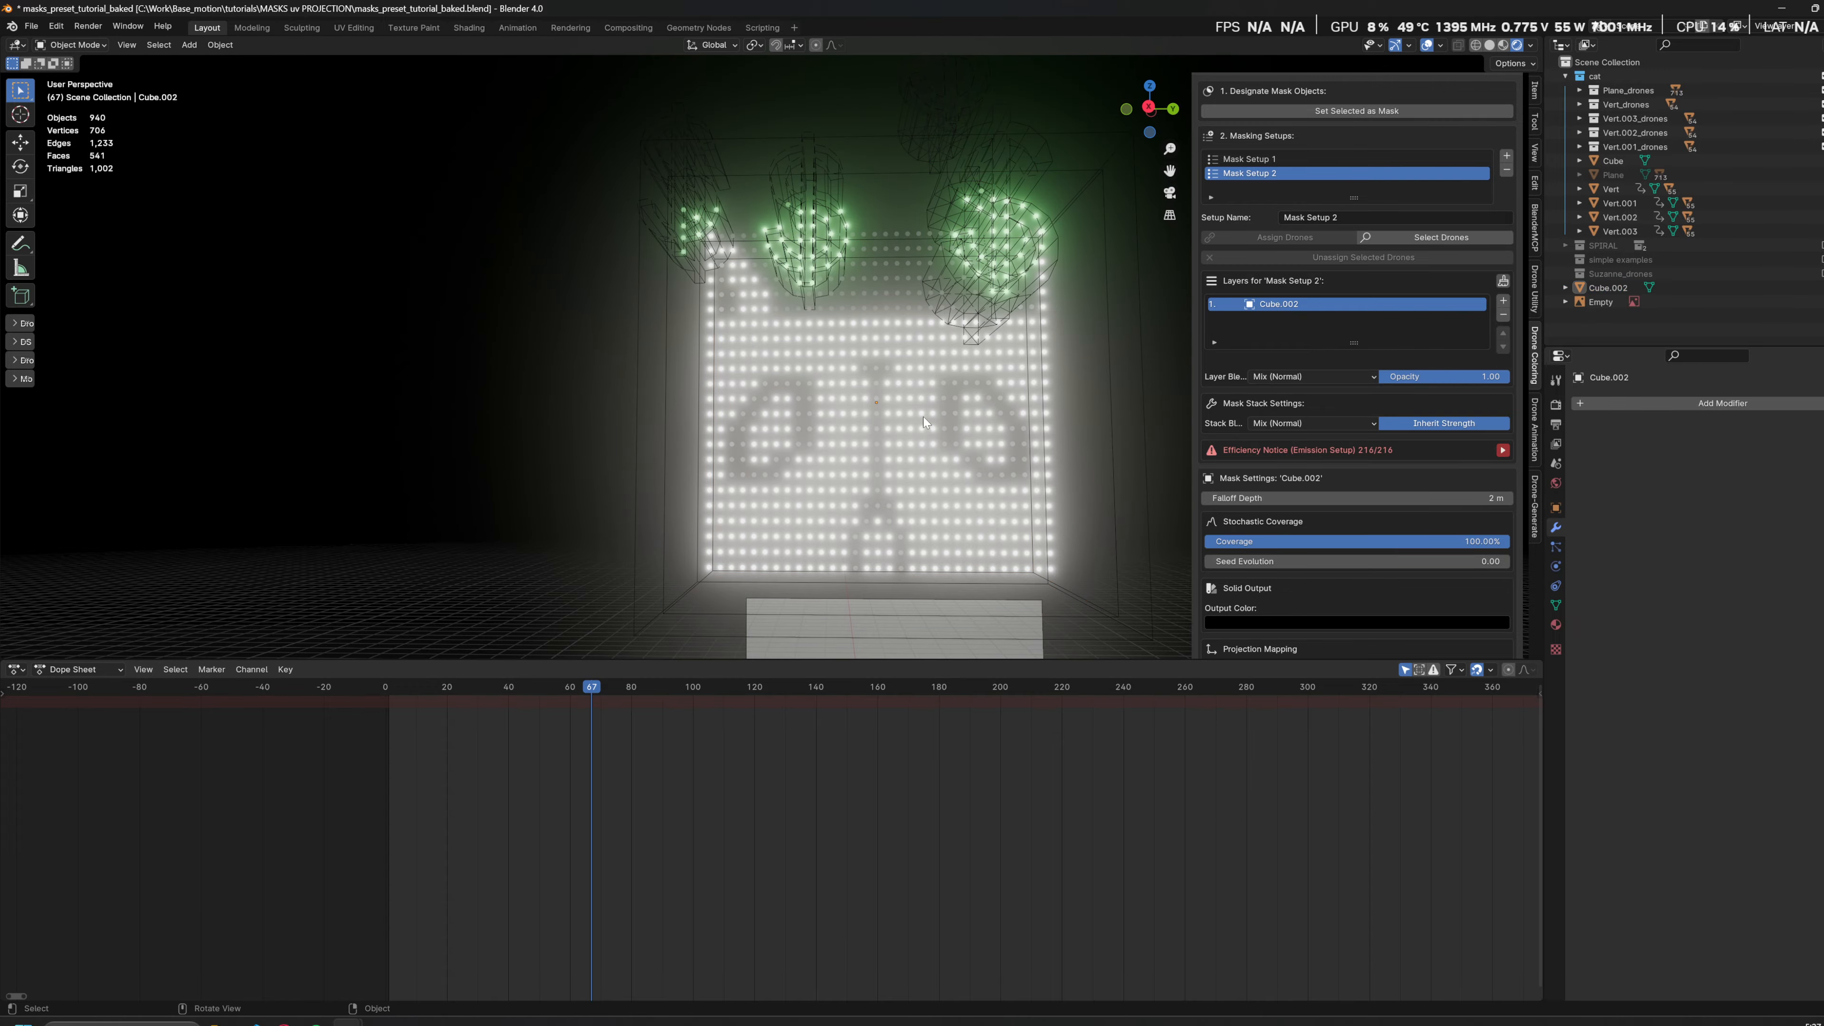
{"action": "key", "text": "grave"}
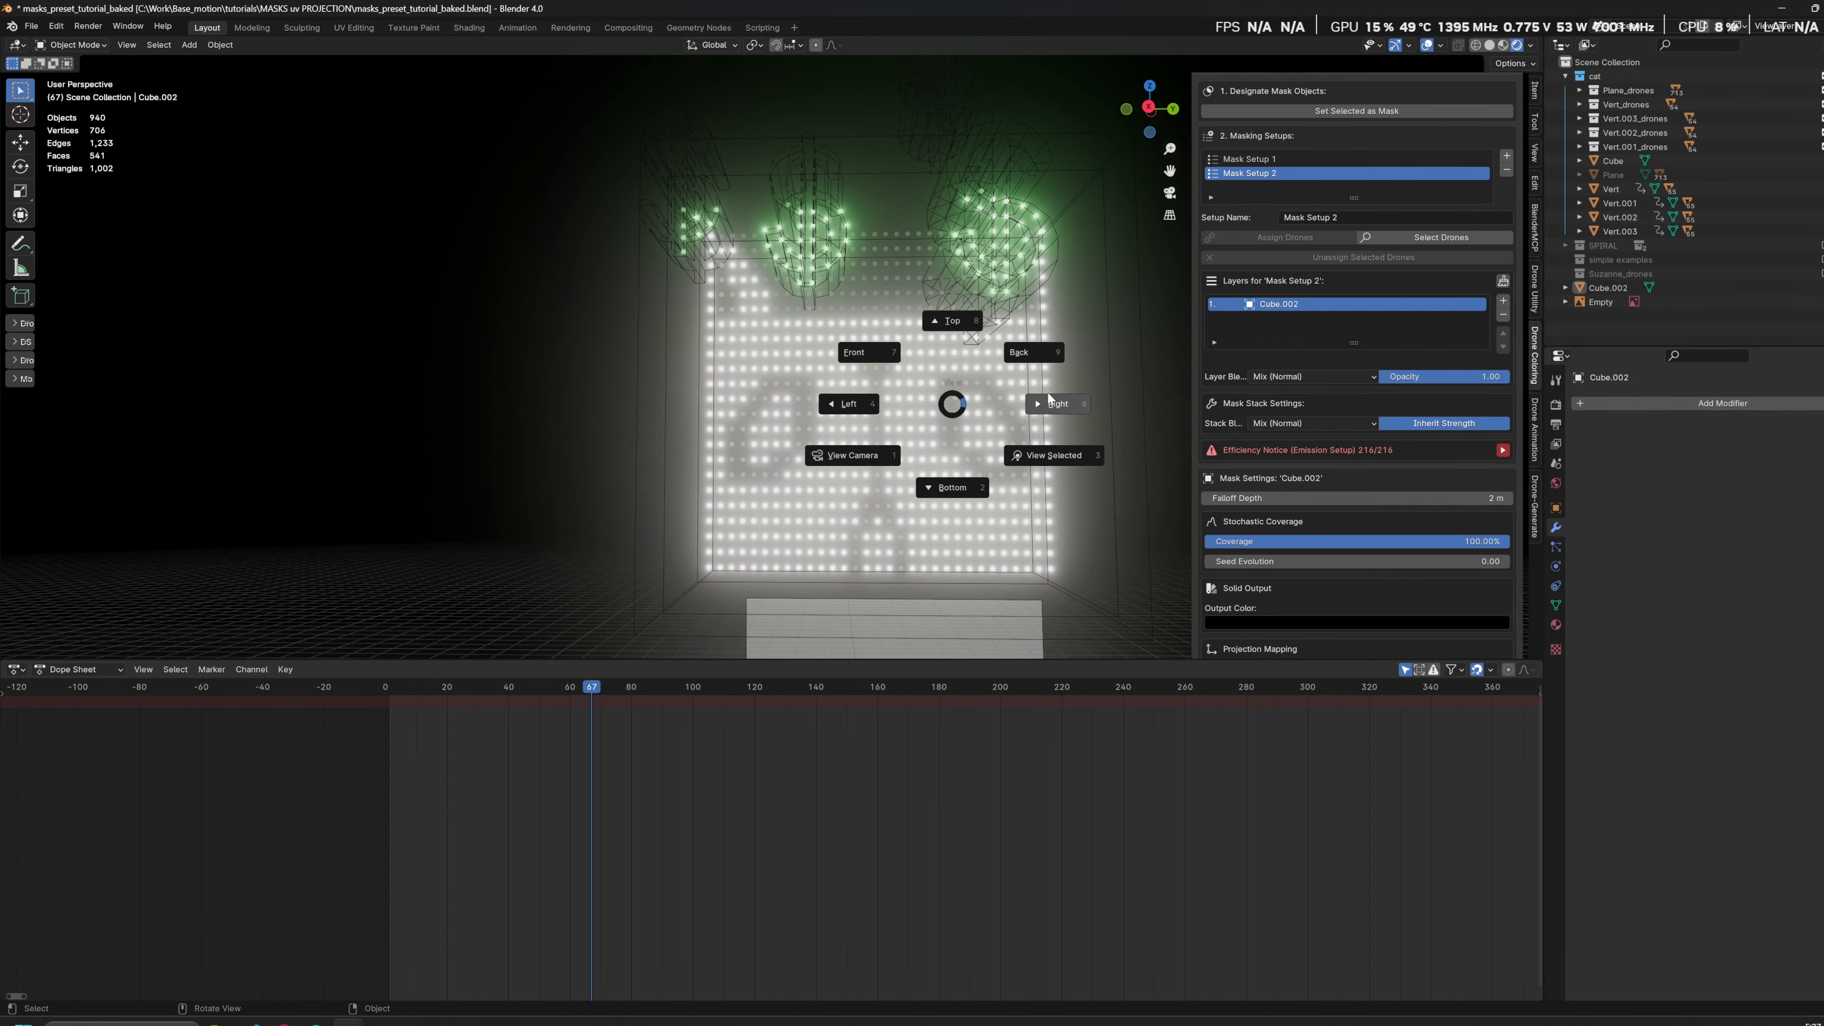
{"action": "left_click", "coordinate": [1050, 400]}
{"action": "scroll", "coordinate": [1060, 344], "scroll_direction": "up", "scroll_amount": 3}
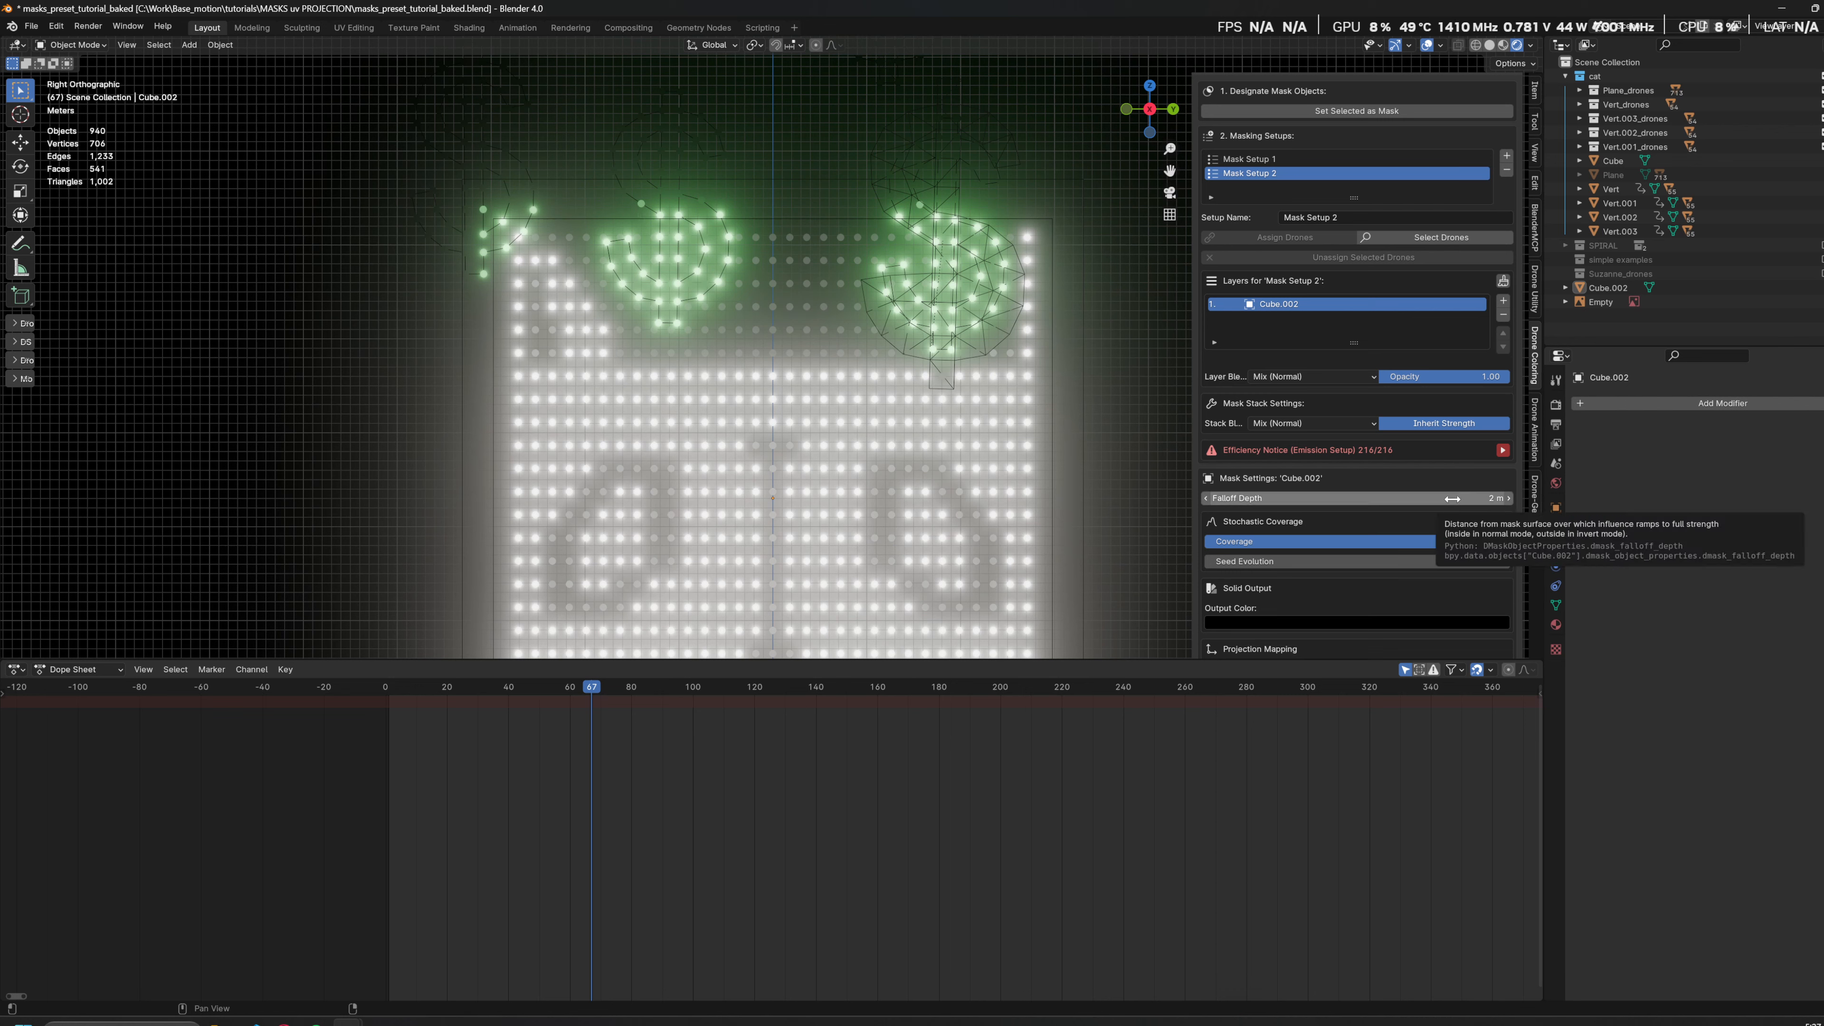
{"action": "left_click", "coordinate": [1436, 498]}
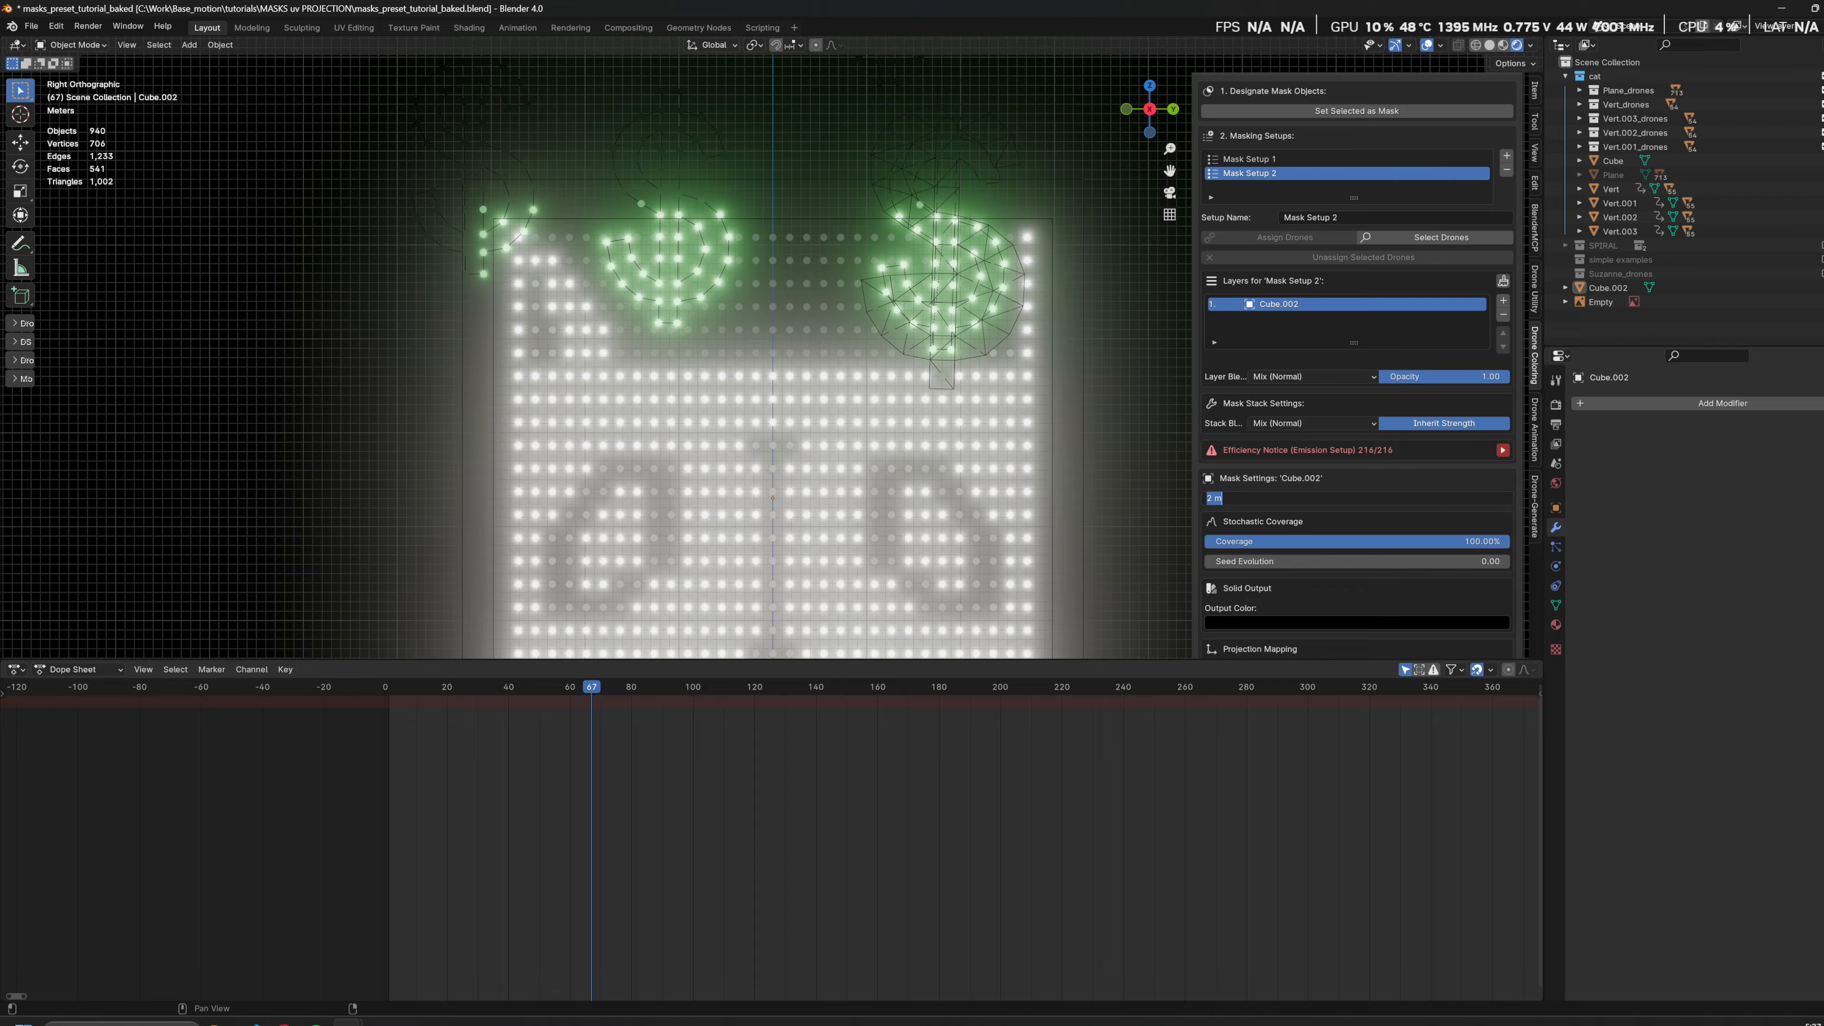
{"action": "key", "text": "Return"}
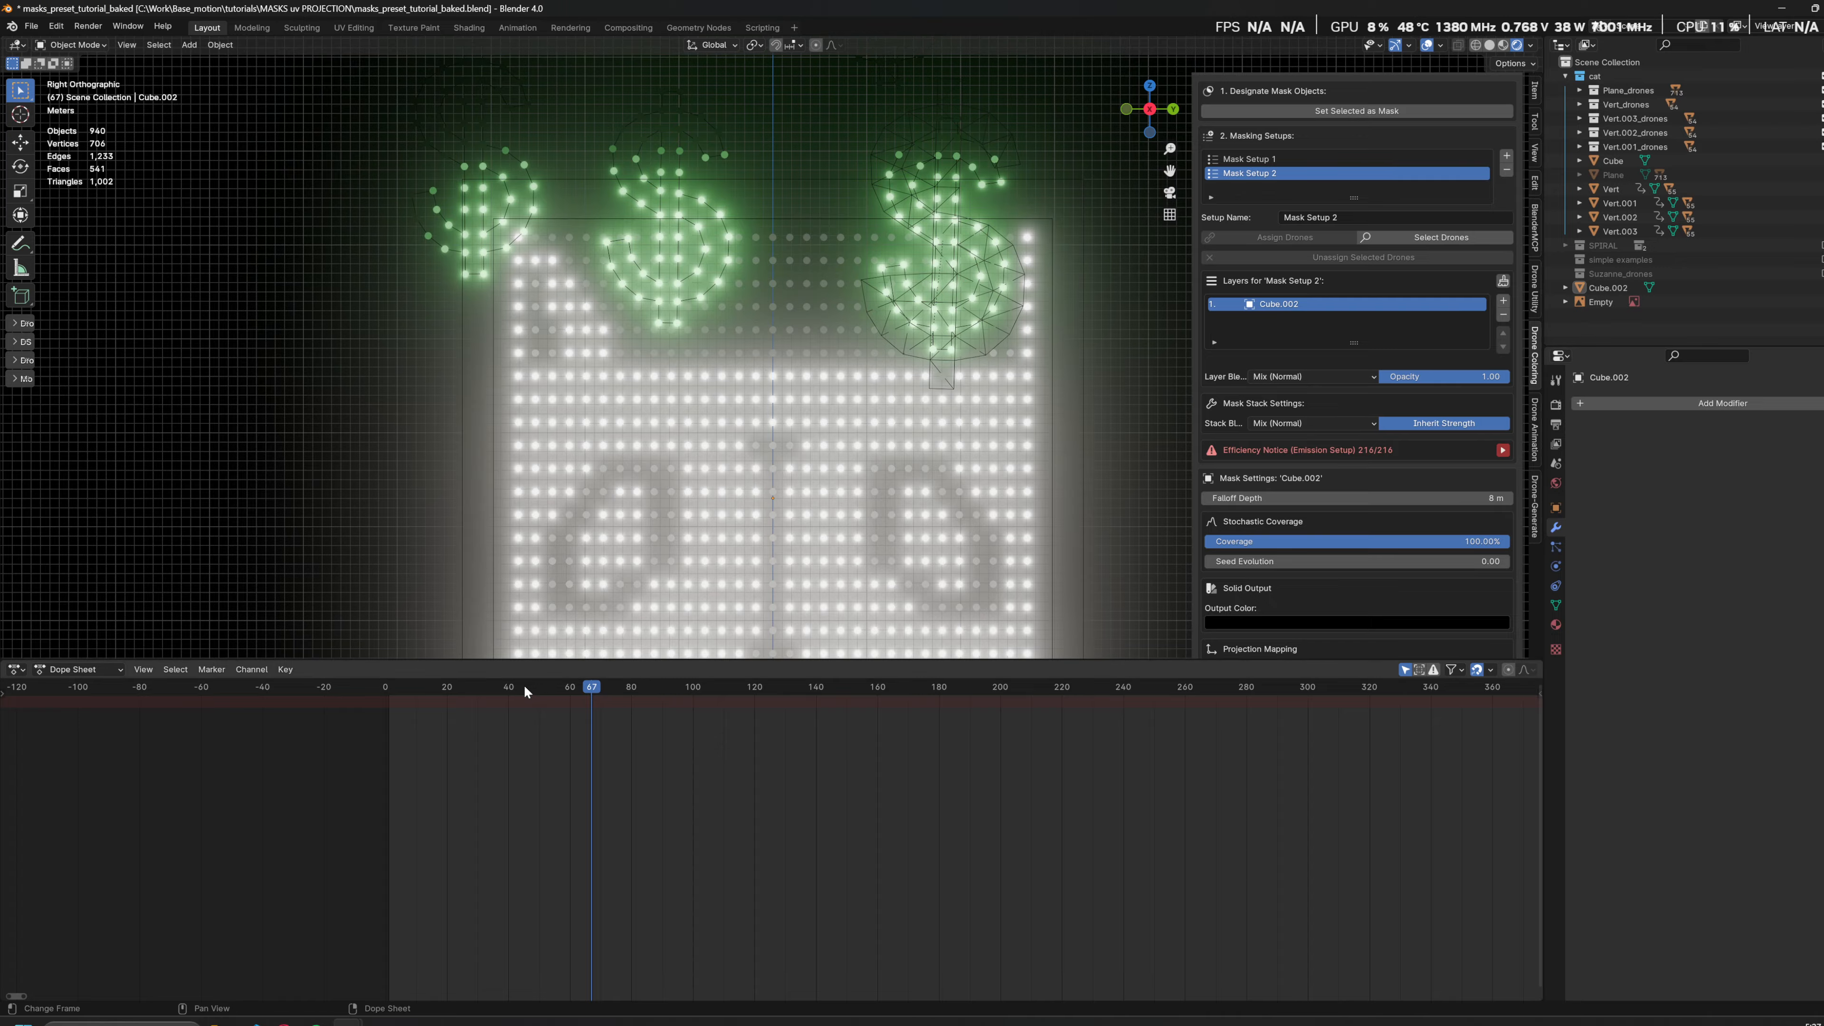
Step: Step through the animation and move to frame 129 to examine the falloff on the dollar-sign drones
{"action": "key", "text": "Left"}
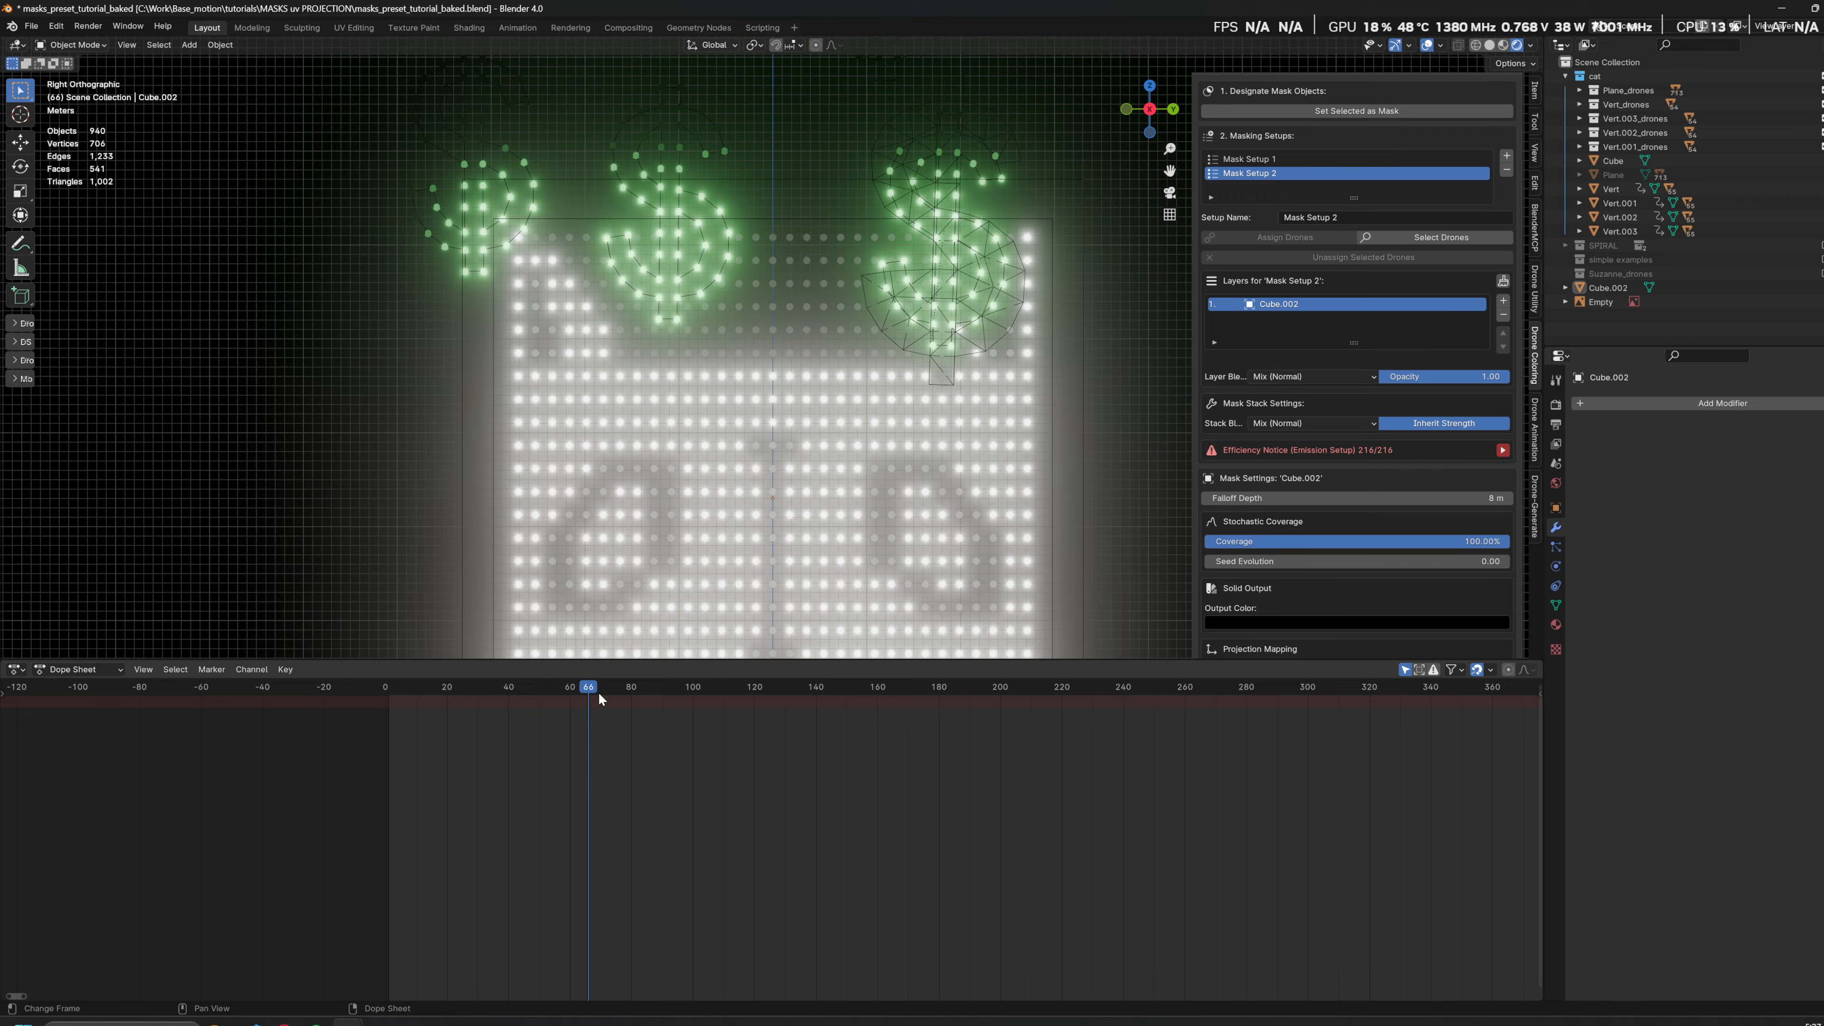
{"action": "key", "text": "Left"}
{"action": "key", "text": "Left"}
{"action": "key", "text": "Left"}
{"action": "key", "text": "Left"}
{"action": "key", "text": "Left"}
{"action": "key", "text": "Left"}
{"action": "key", "text": "Left"}
{"action": "key", "text": "Left"}
{"action": "key", "text": "Left"}
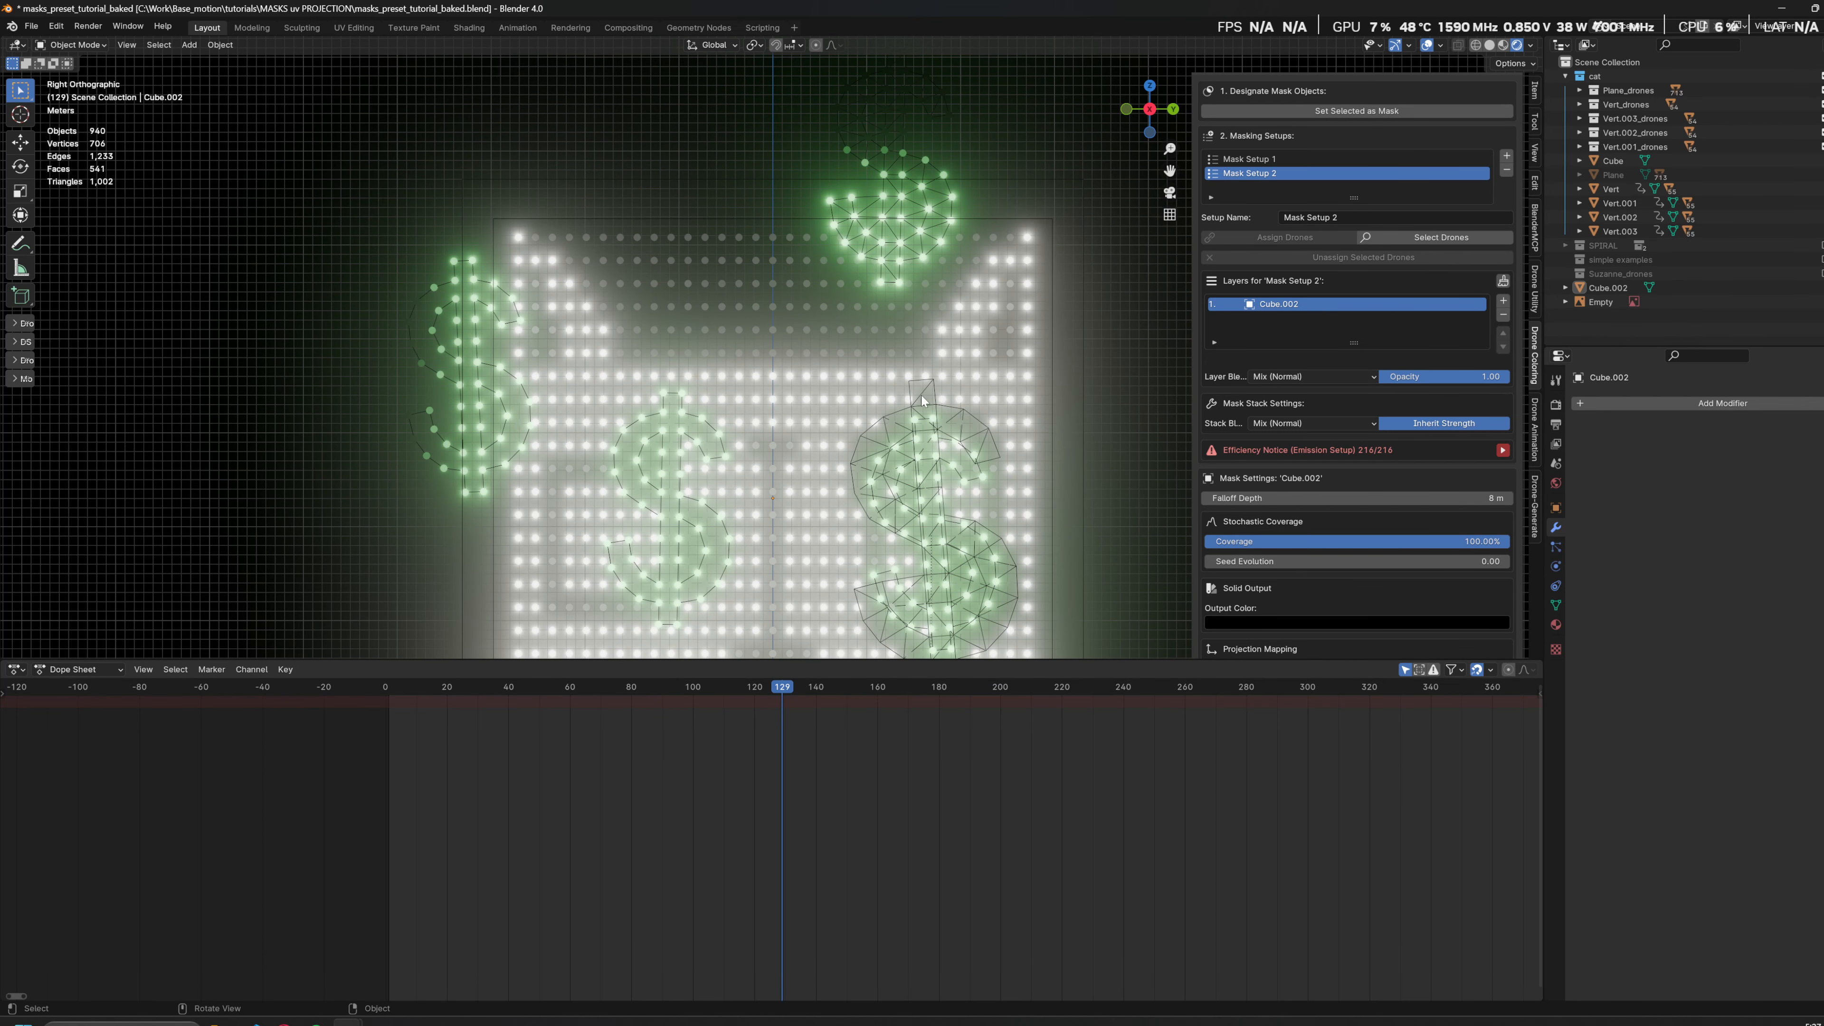
Step: Unhide the Vert.004 dollar-sign mesh and view it from an angle
{"action": "scroll", "coordinate": [842, 483], "scroll_direction": "down", "scroll_amount": 3}
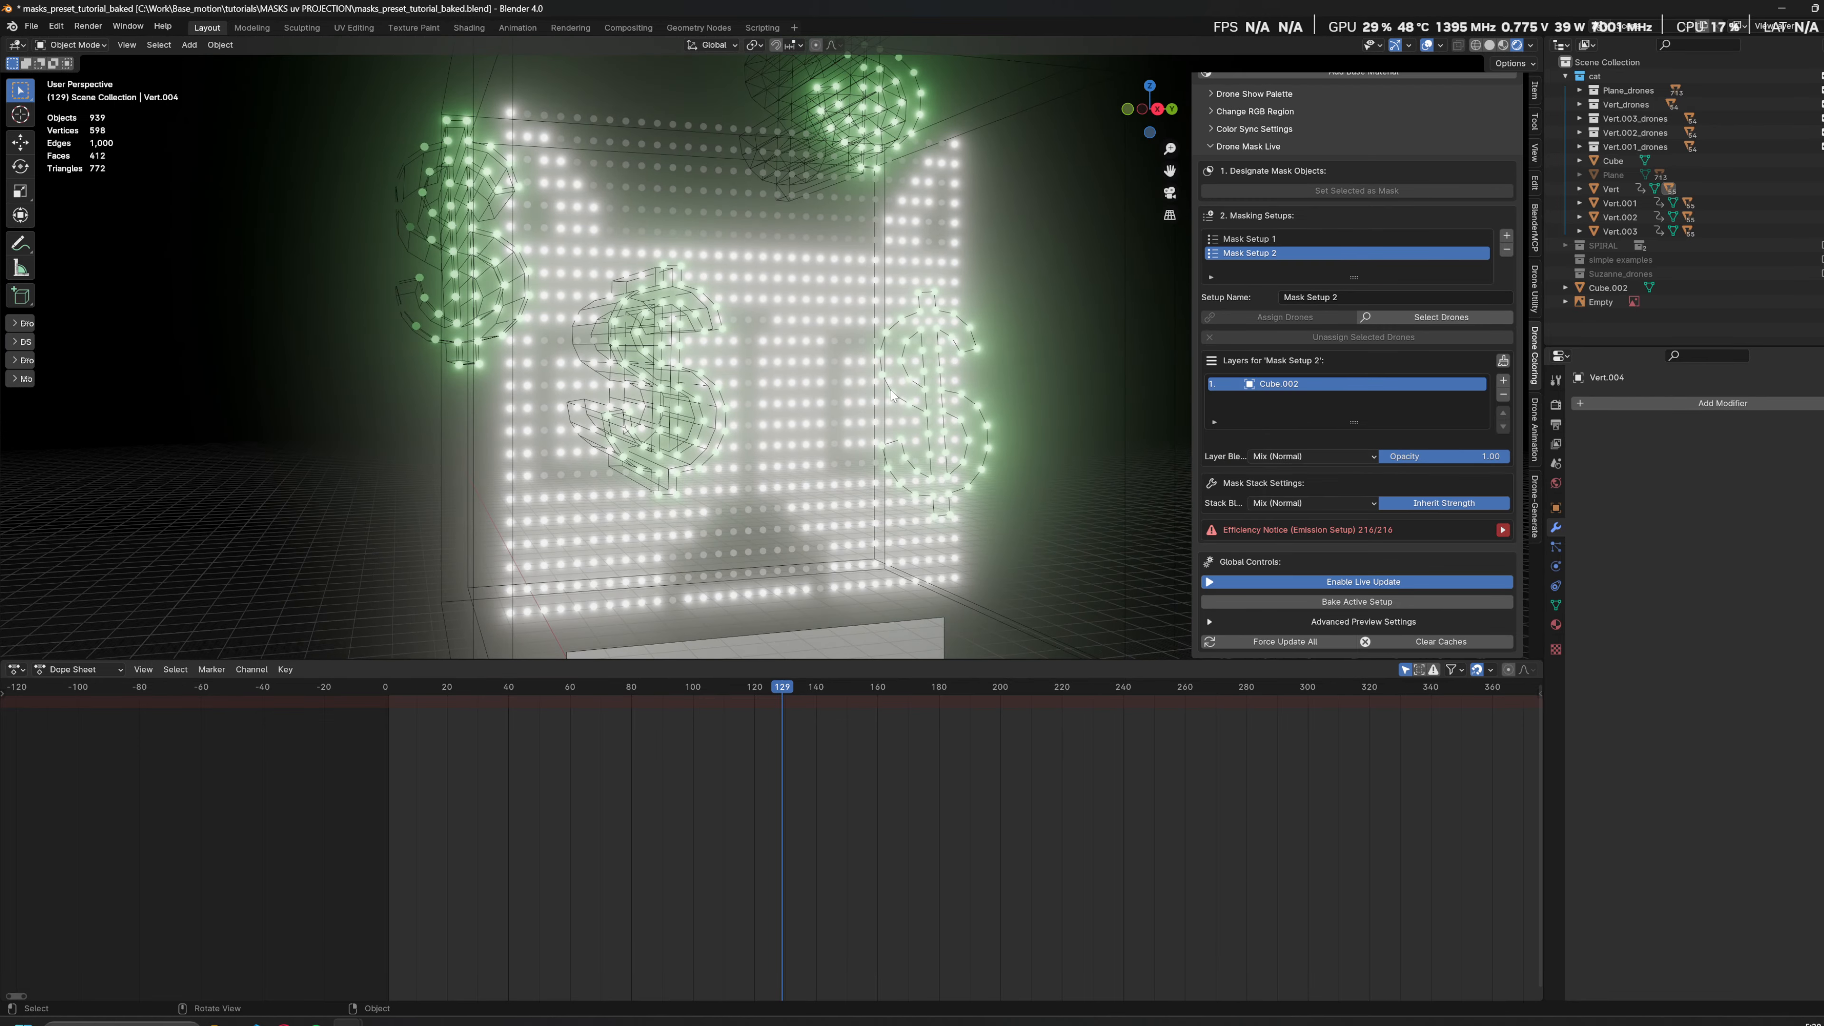
{"action": "middle_click_drag", "start_coordinate": [891, 393], "coordinate": [939, 411]}
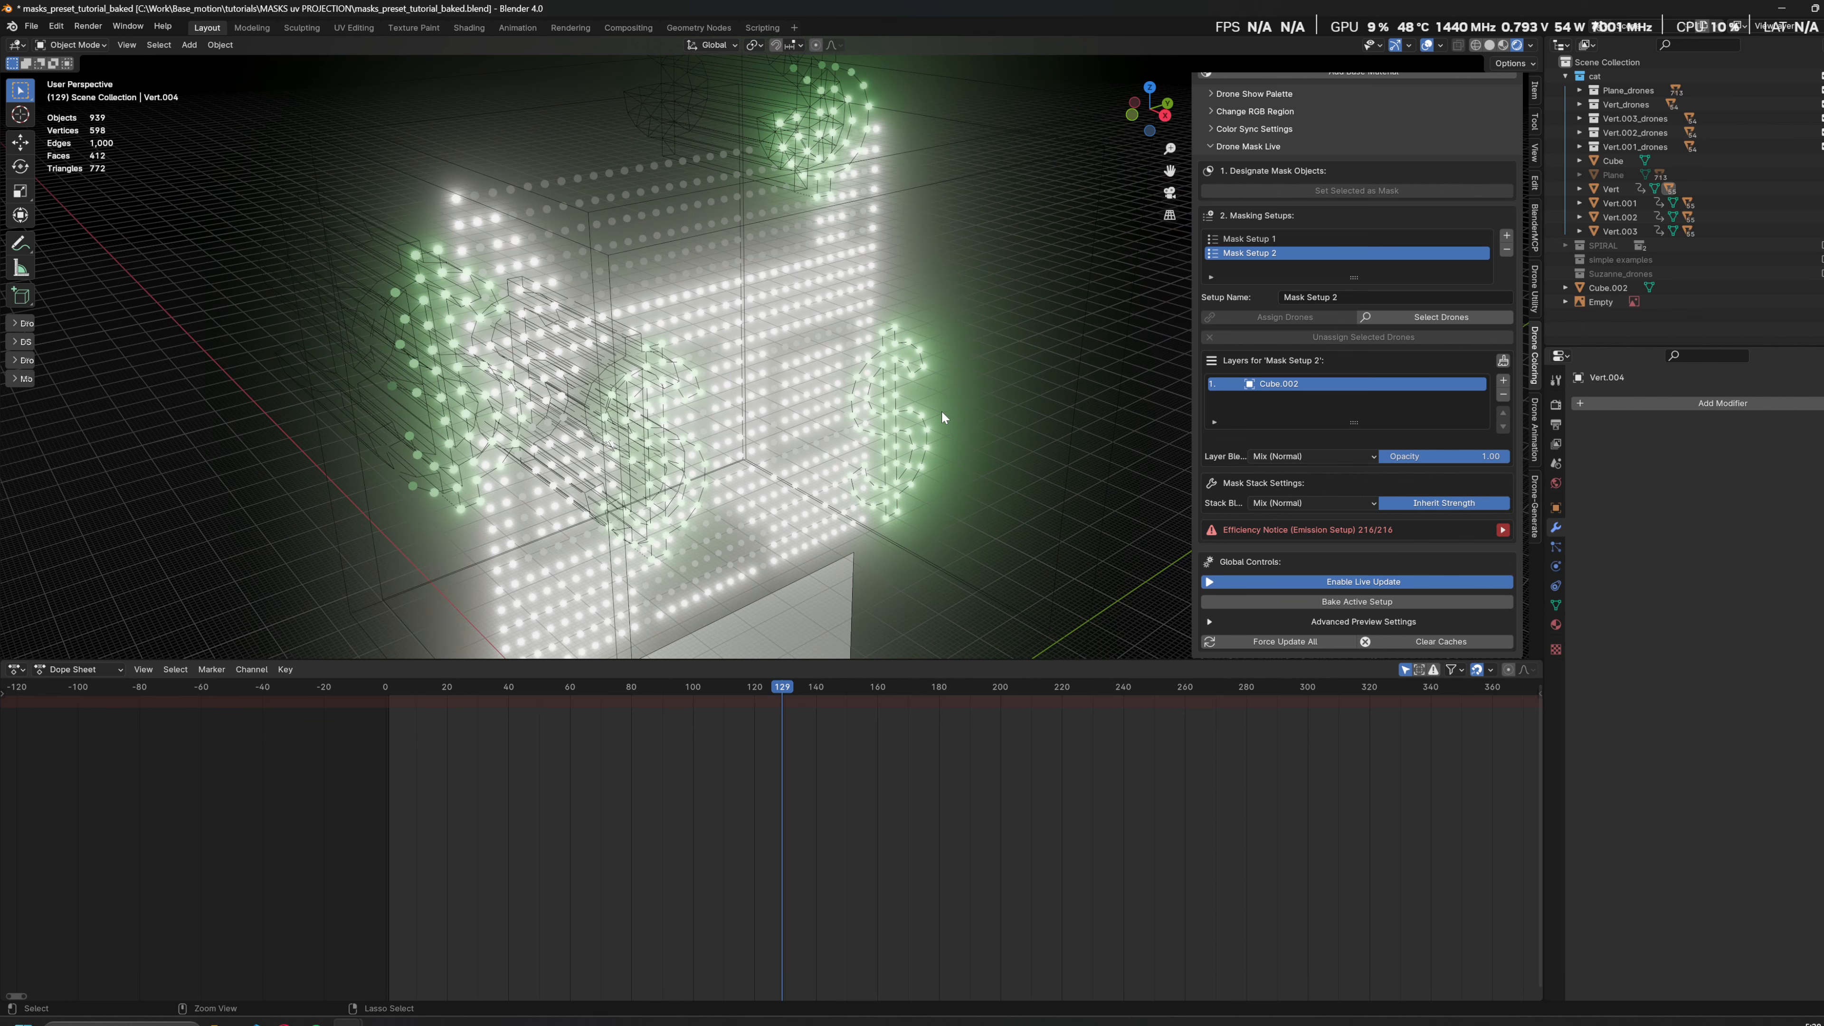
{"action": "key", "text": "alt+h"}
{"action": "mouse_move", "coordinate": [952, 412]}
{"action": "middle_mouse_down"}
{"action": "mouse_move", "coordinate": [1004, 408]}
{"action": "mouse_move", "coordinate": [971, 426]}
{"action": "mouse_move", "coordinate": [917, 404]}
{"action": "middle_mouse_up"}
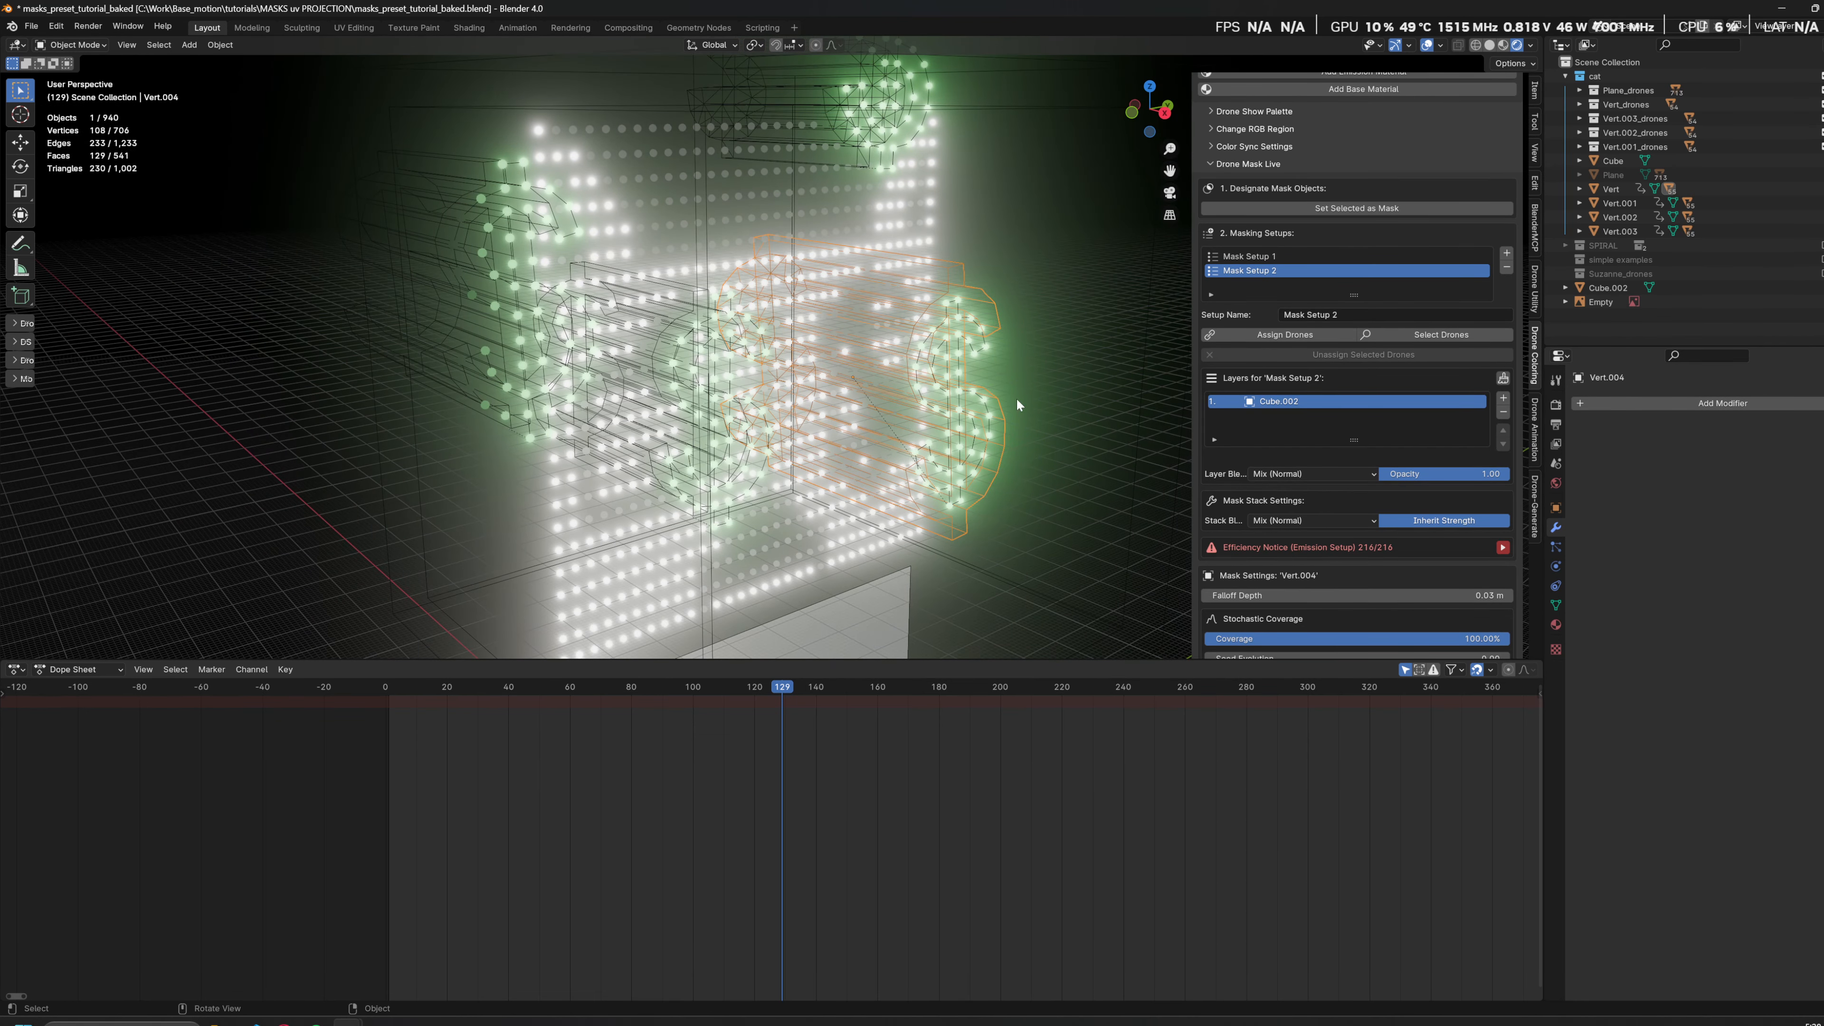
{"action": "middle_click_drag", "start_coordinate": [1077, 467], "coordinate": [1023, 445]}
Step: Review the emission bake options for the active mask setup, including frame range and color simplification, without baking
{"action": "scroll", "coordinate": [1354, 480], "scroll_direction": "down", "scroll_amount": 3}
{"action": "scroll", "coordinate": [1354, 483], "scroll_direction": "down", "scroll_amount": 5}
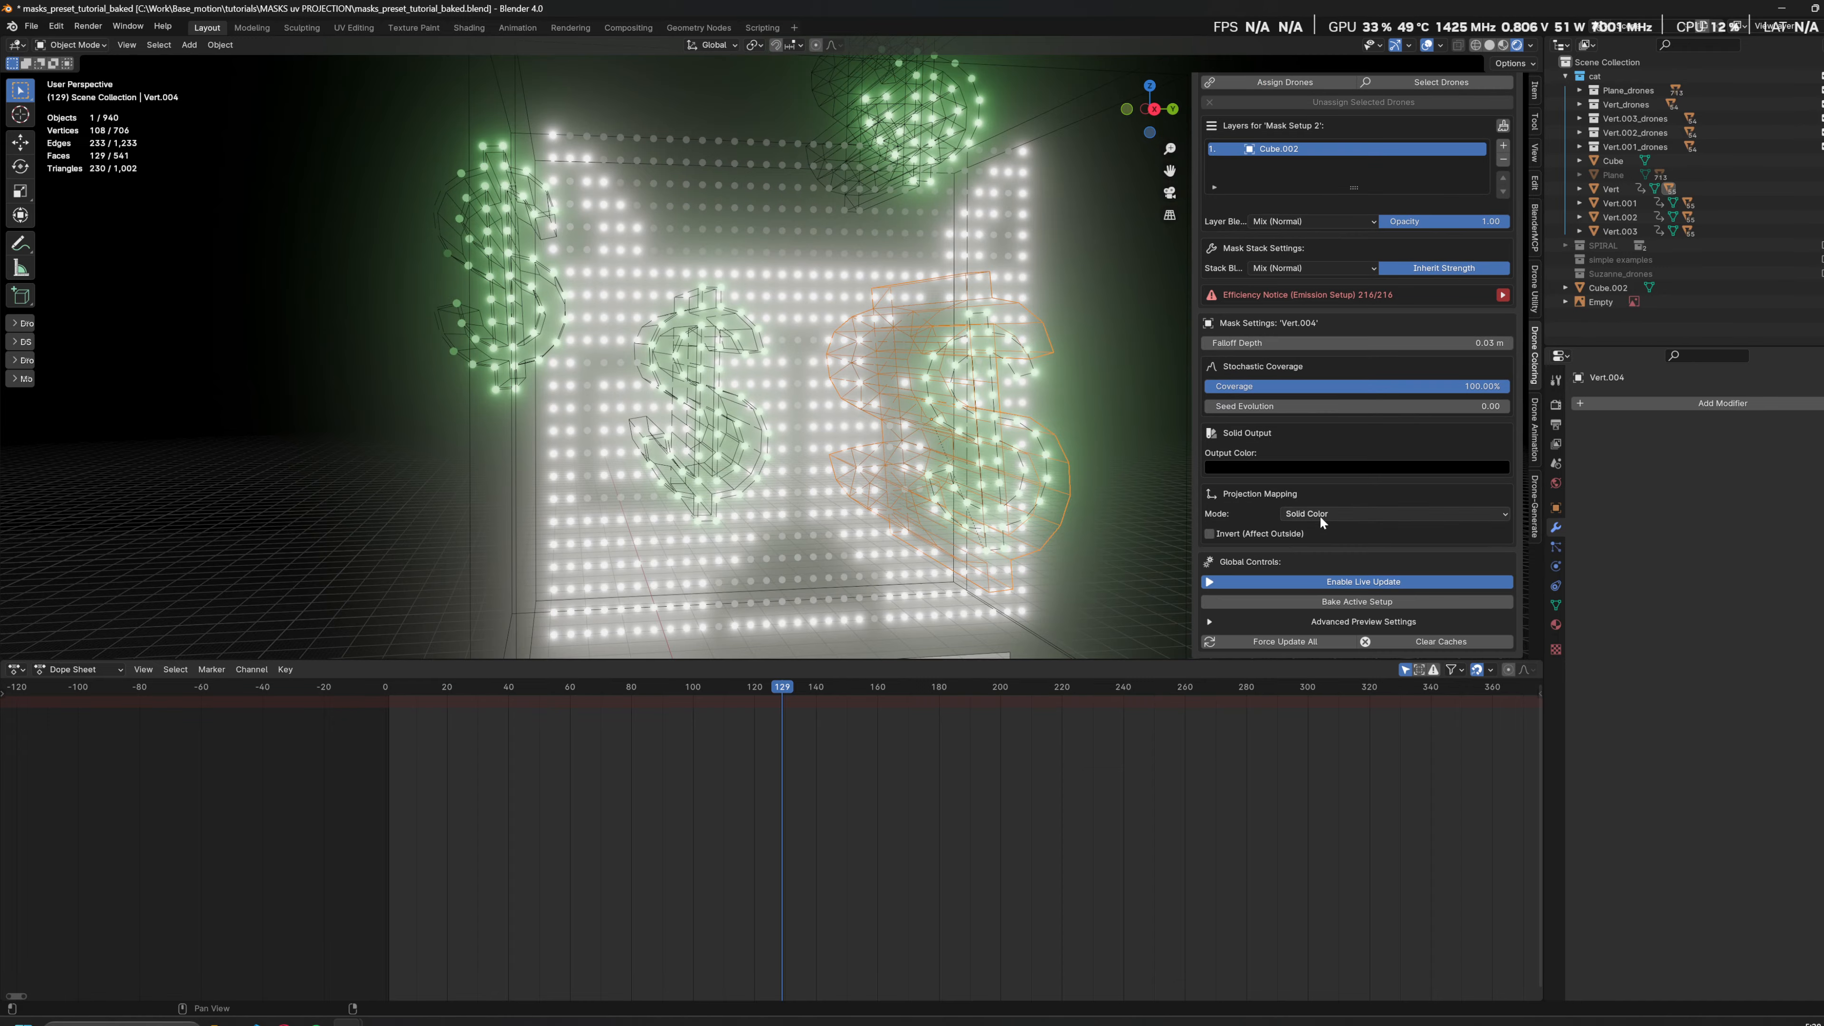
{"action": "left_click", "coordinate": [1369, 601]}
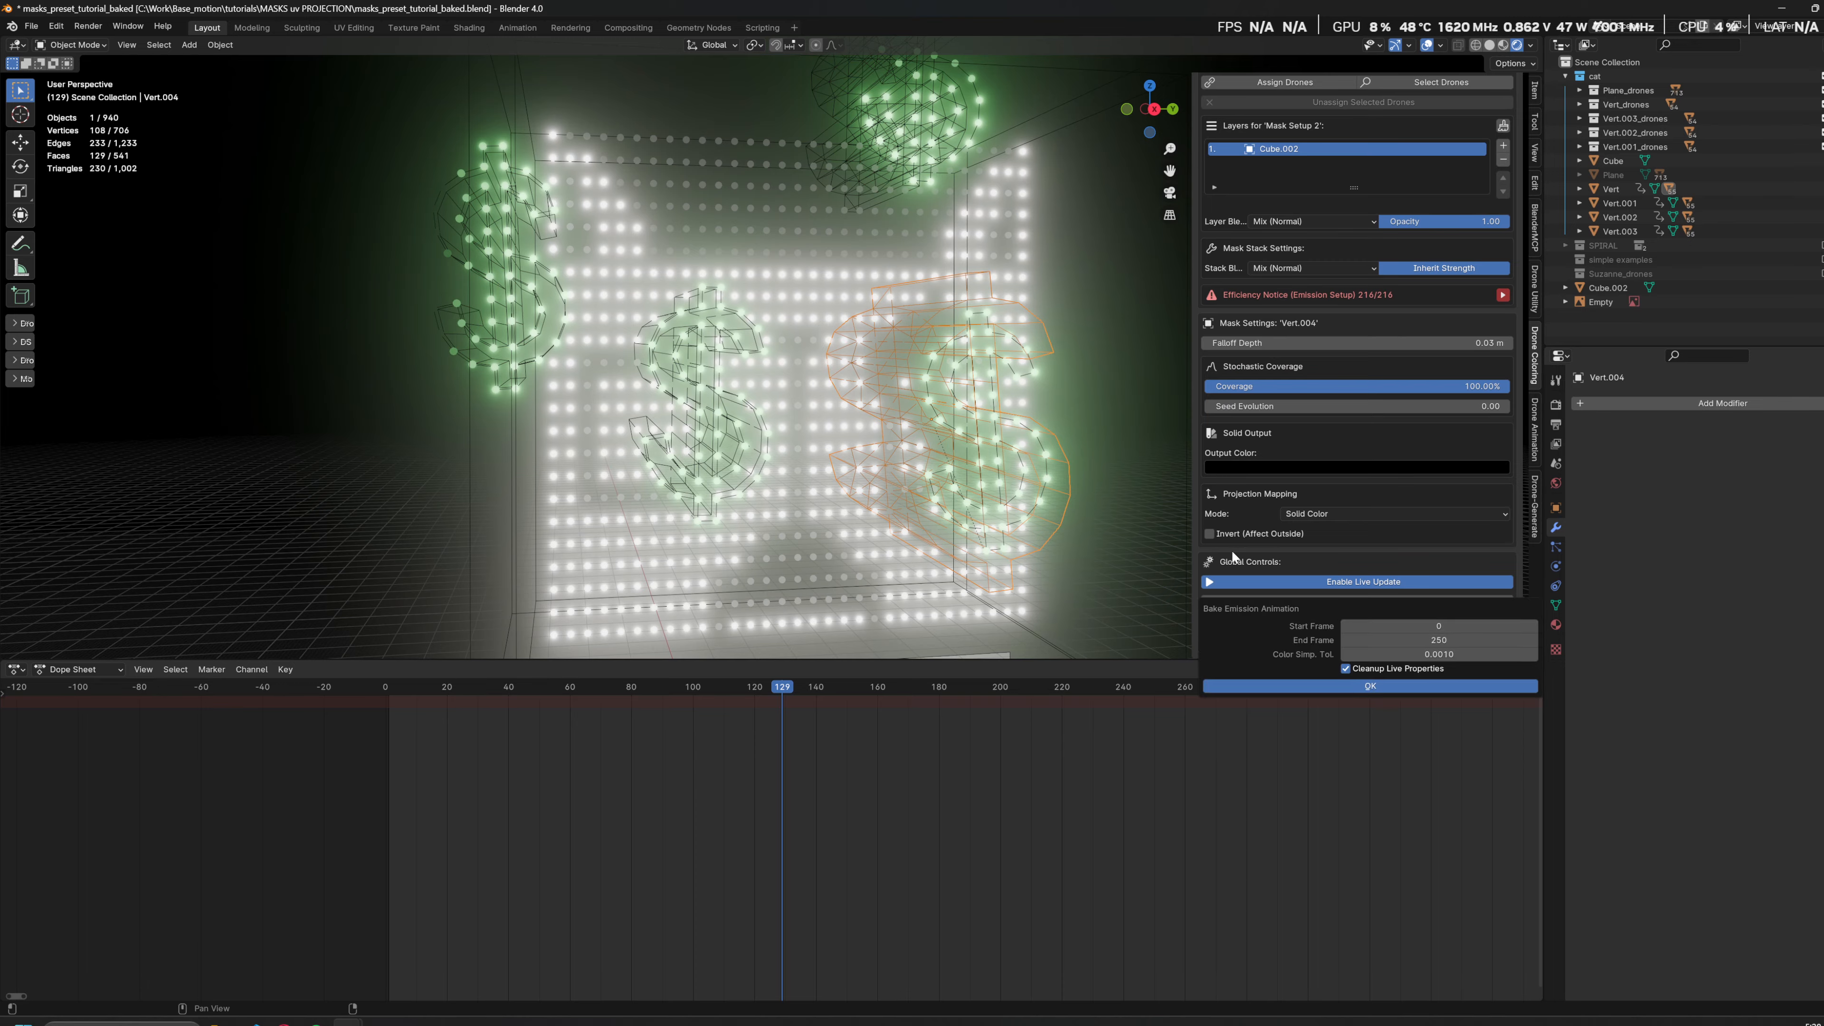
{"action": "scroll", "coordinate": [1292, 215], "scroll_direction": "up", "scroll_amount": 5}
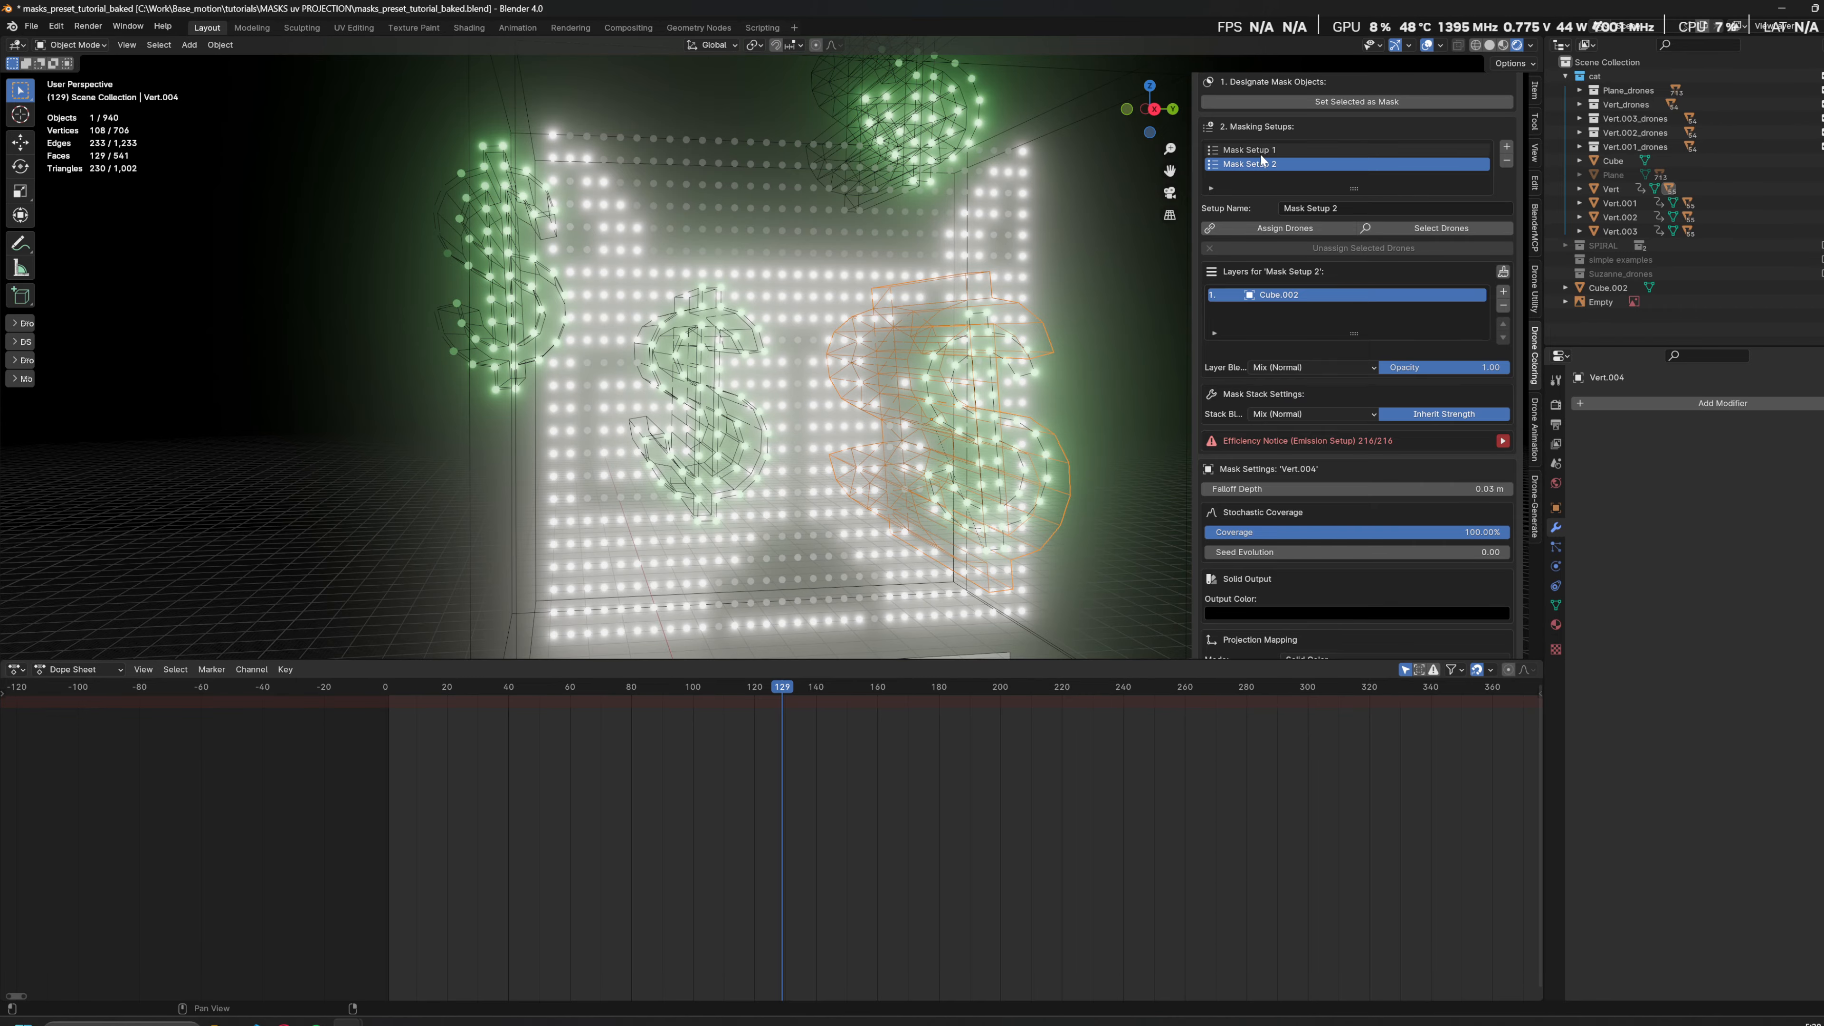
Step: Switch between Mask Setup 1 and Mask Setup 2 to compare their mask layers
{"action": "left_click", "coordinate": [1258, 151]}
{"action": "left_click", "coordinate": [1246, 165]}
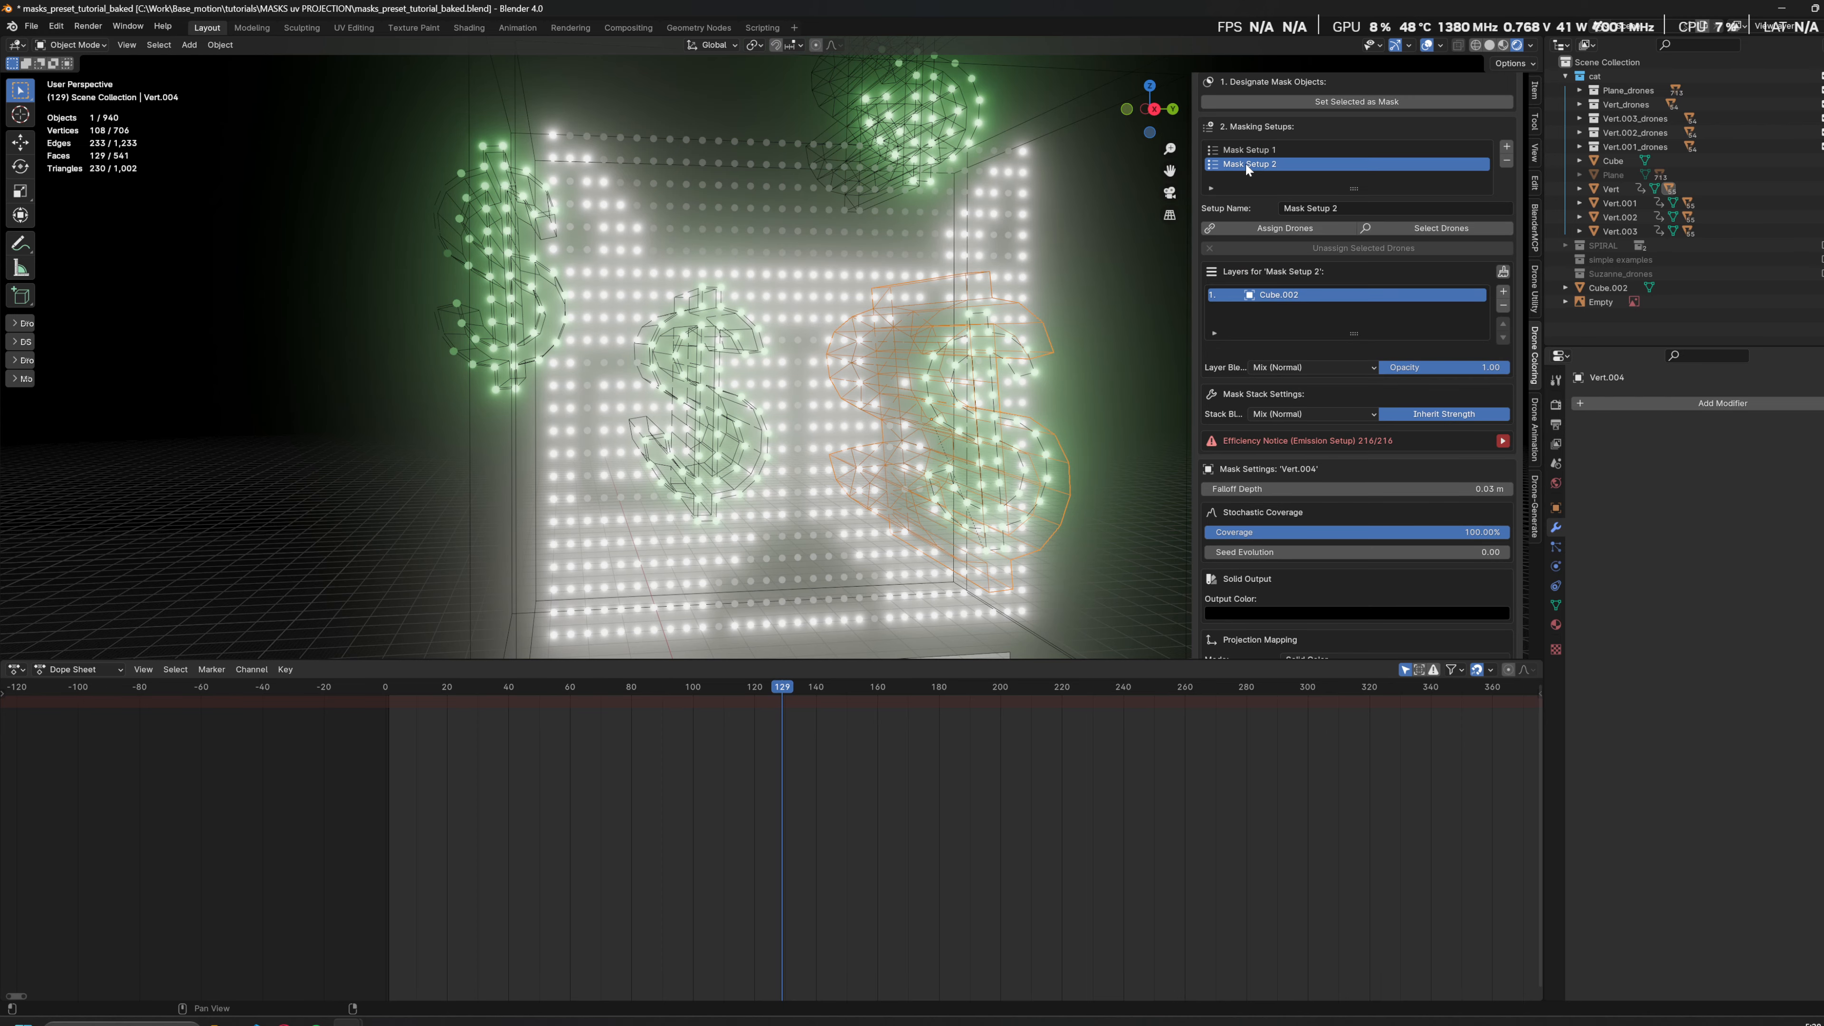
{"action": "left_click", "coordinate": [1251, 149]}
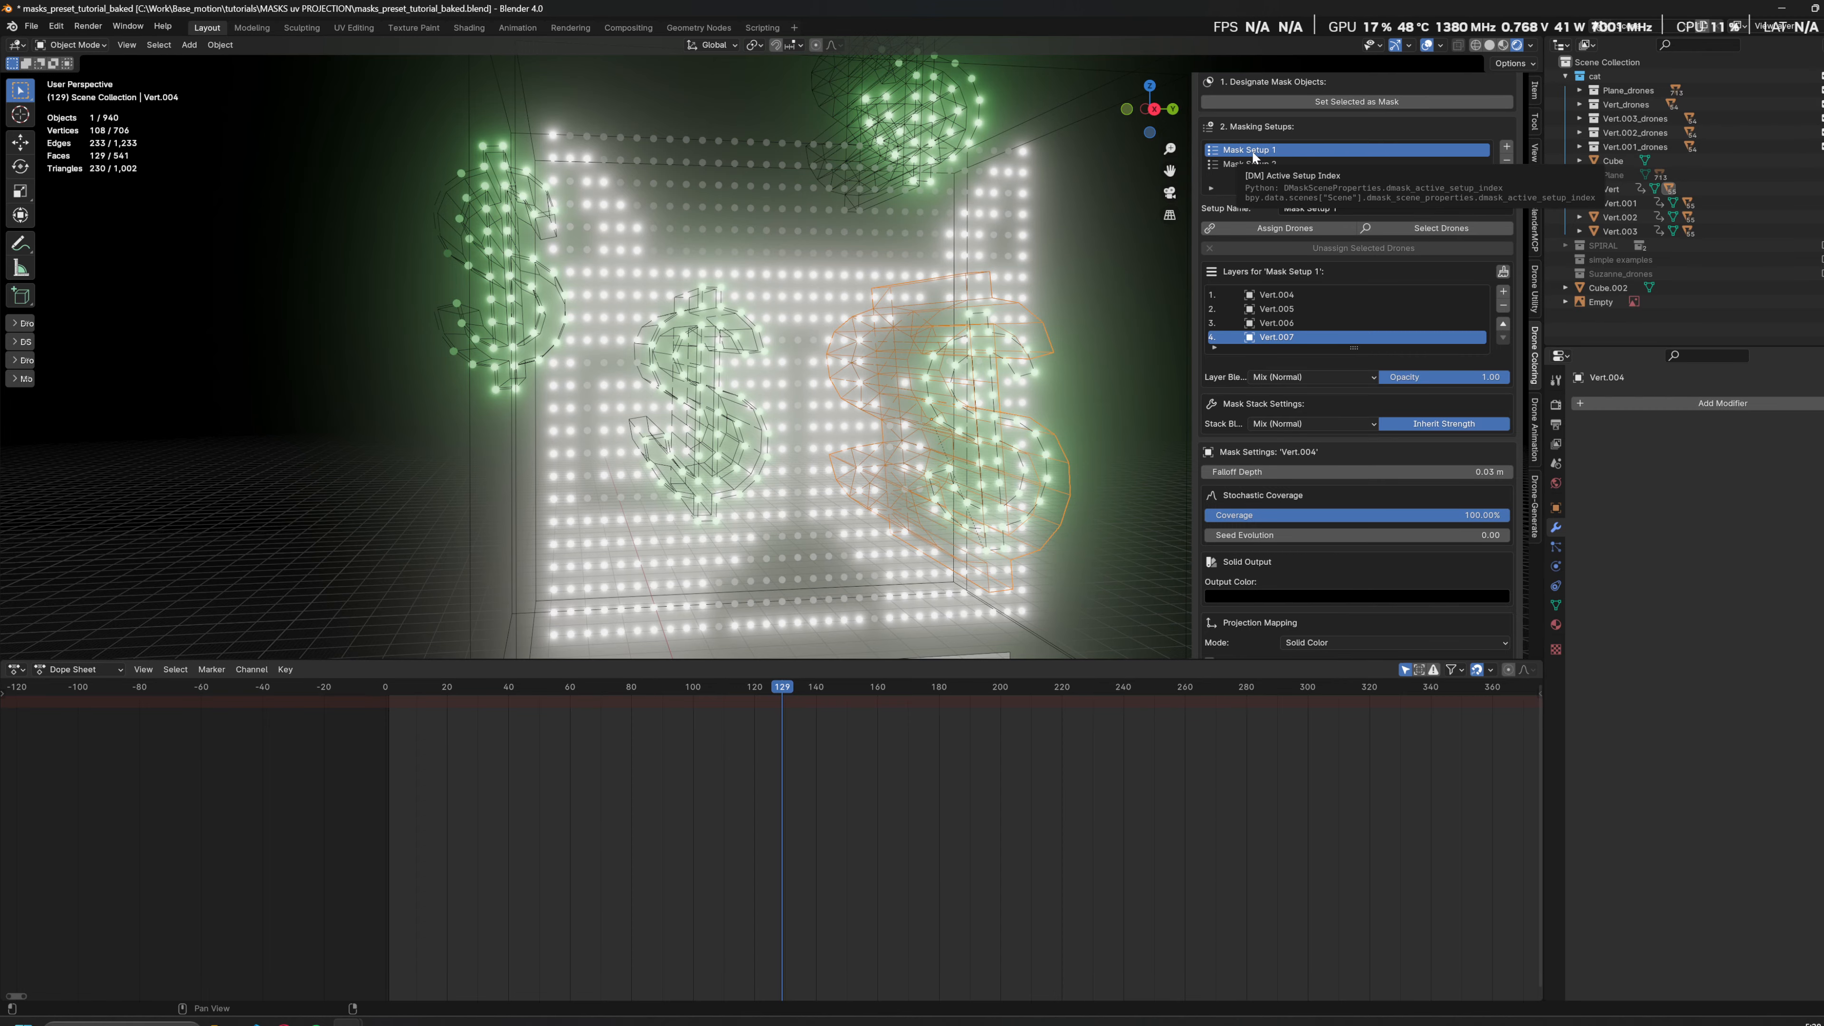
{"action": "left_click", "coordinate": [1231, 164]}
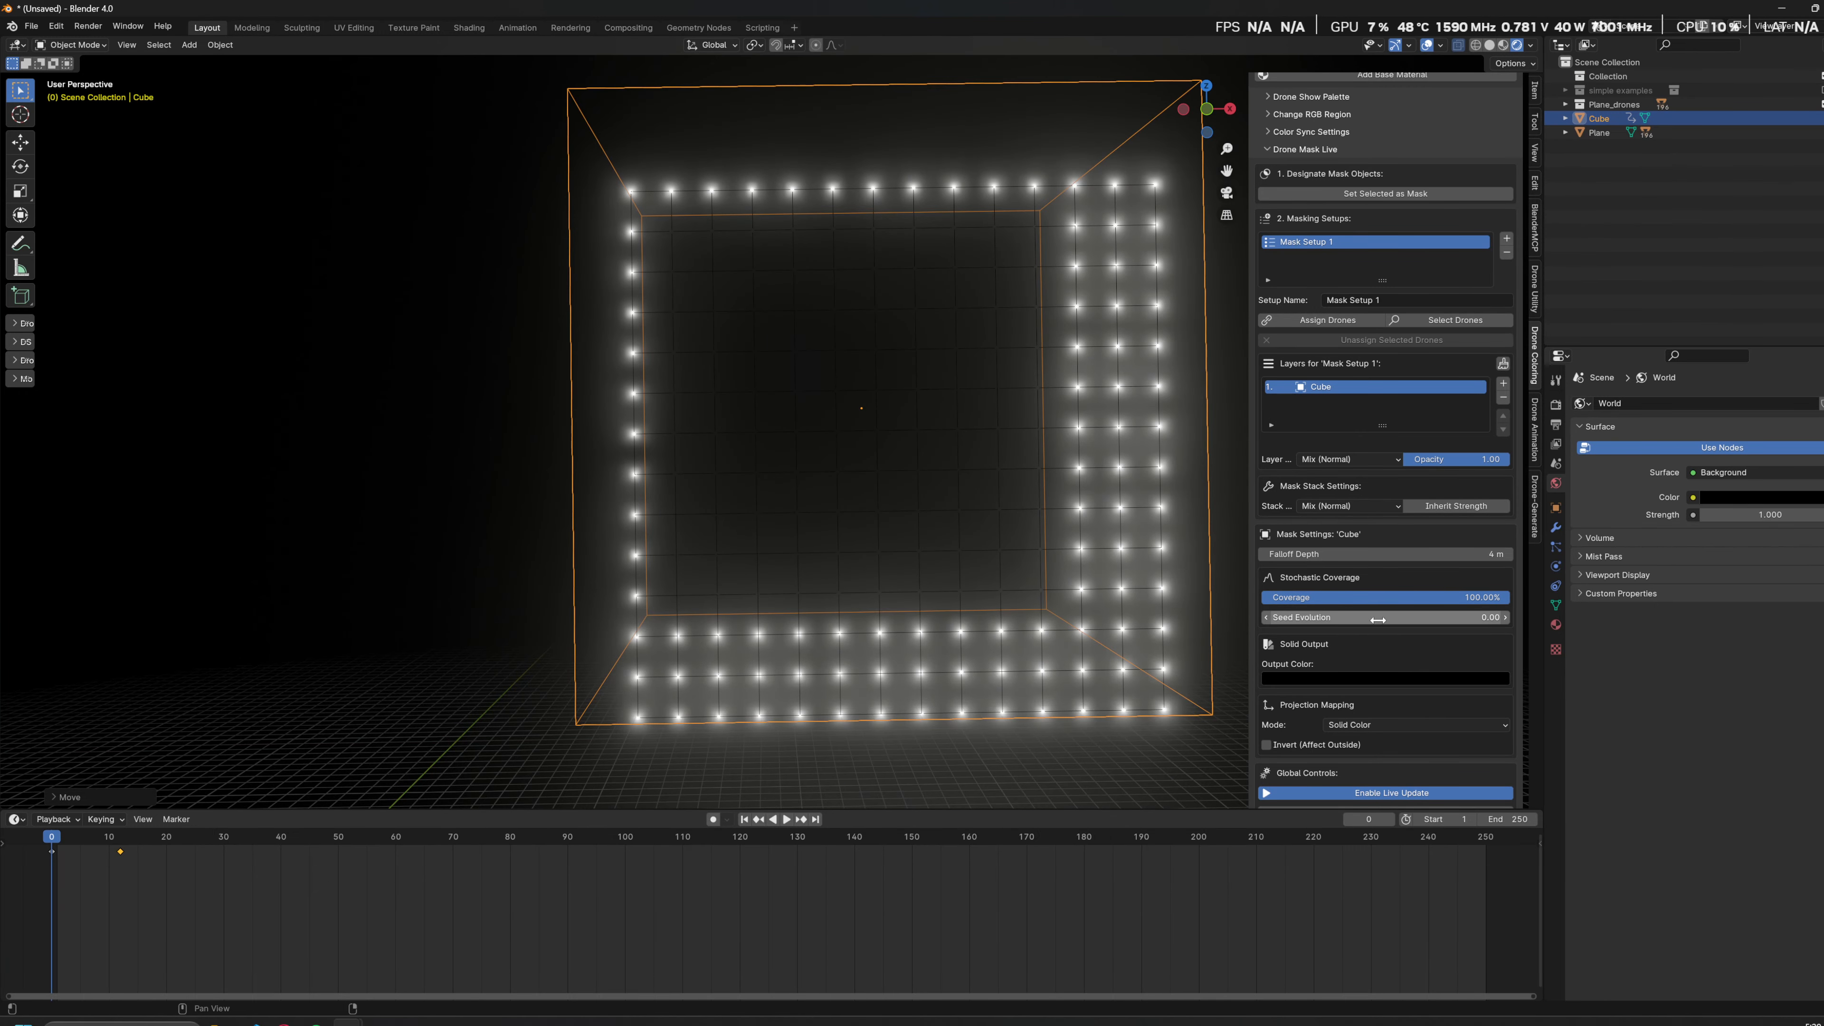
Step: Lower the Cube mask's stochastic coverage to about 70% on the square drone grid
{"action": "left_click_drag", "start_coordinate": [1376, 619], "coordinate": [1335, 619]}
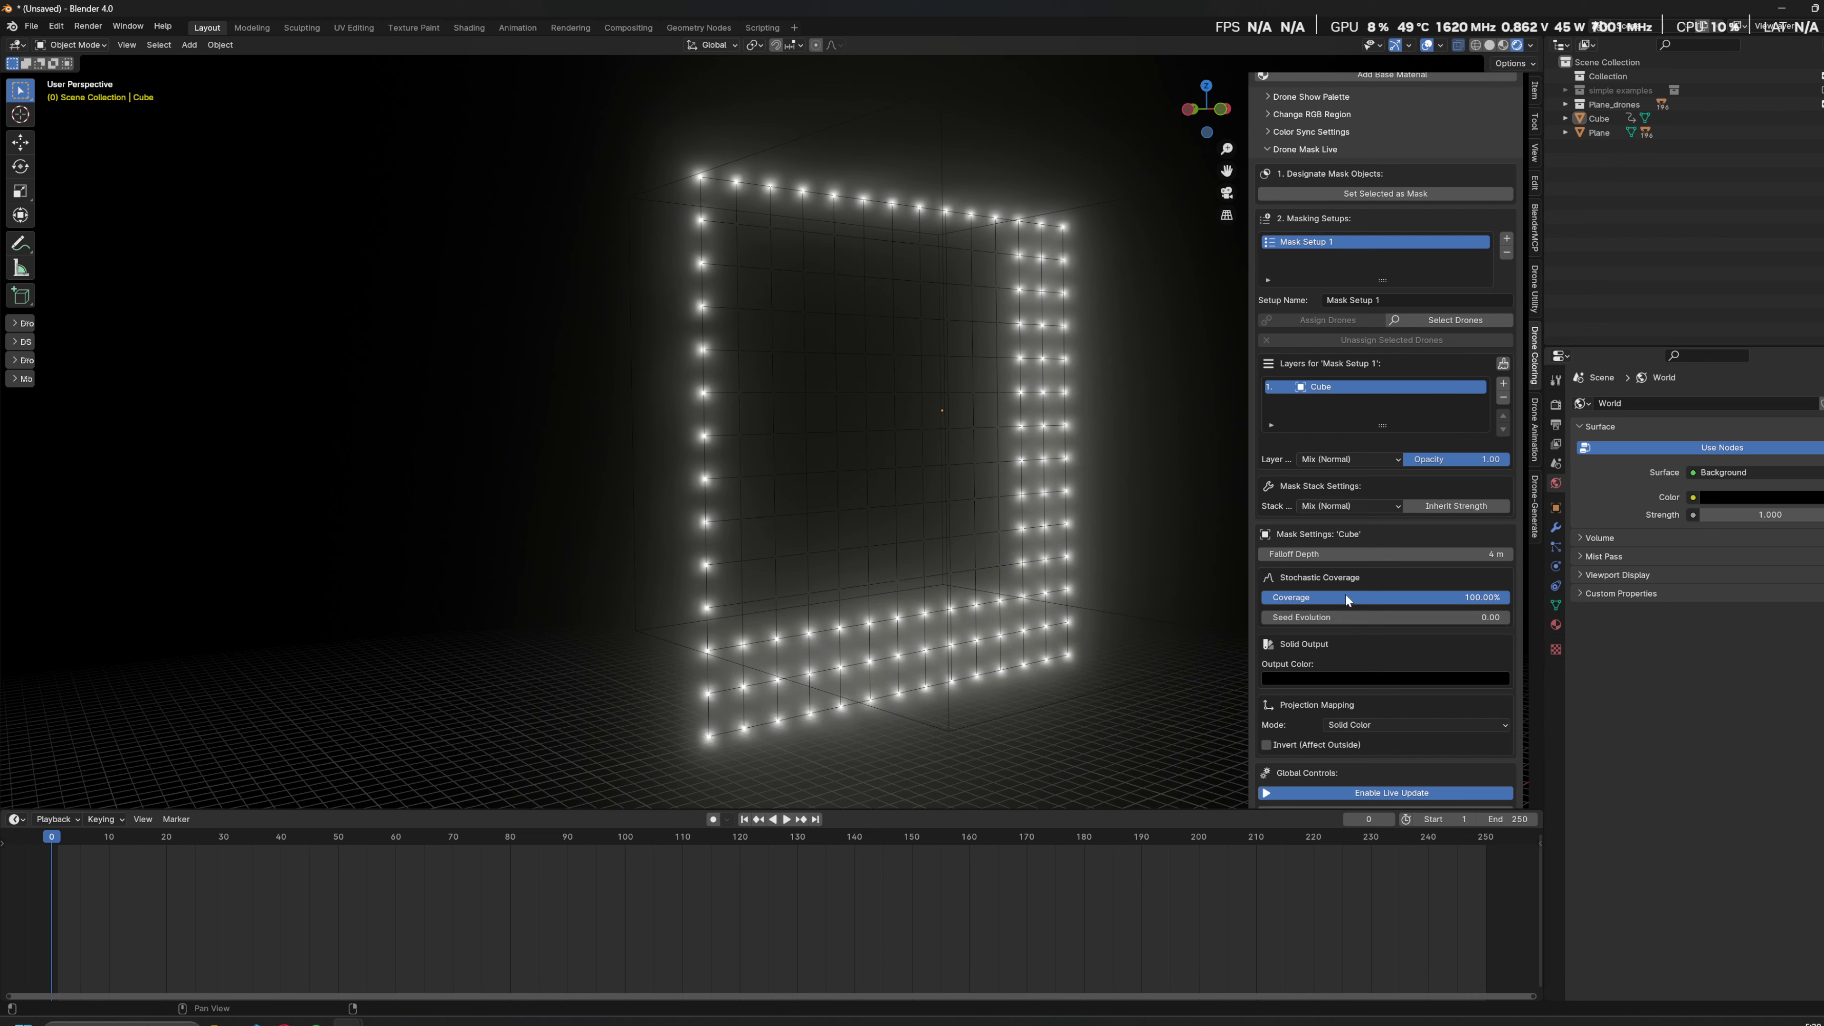
{"action": "left_click_drag", "start_coordinate": [1386, 597], "coordinate": [1313, 598]}
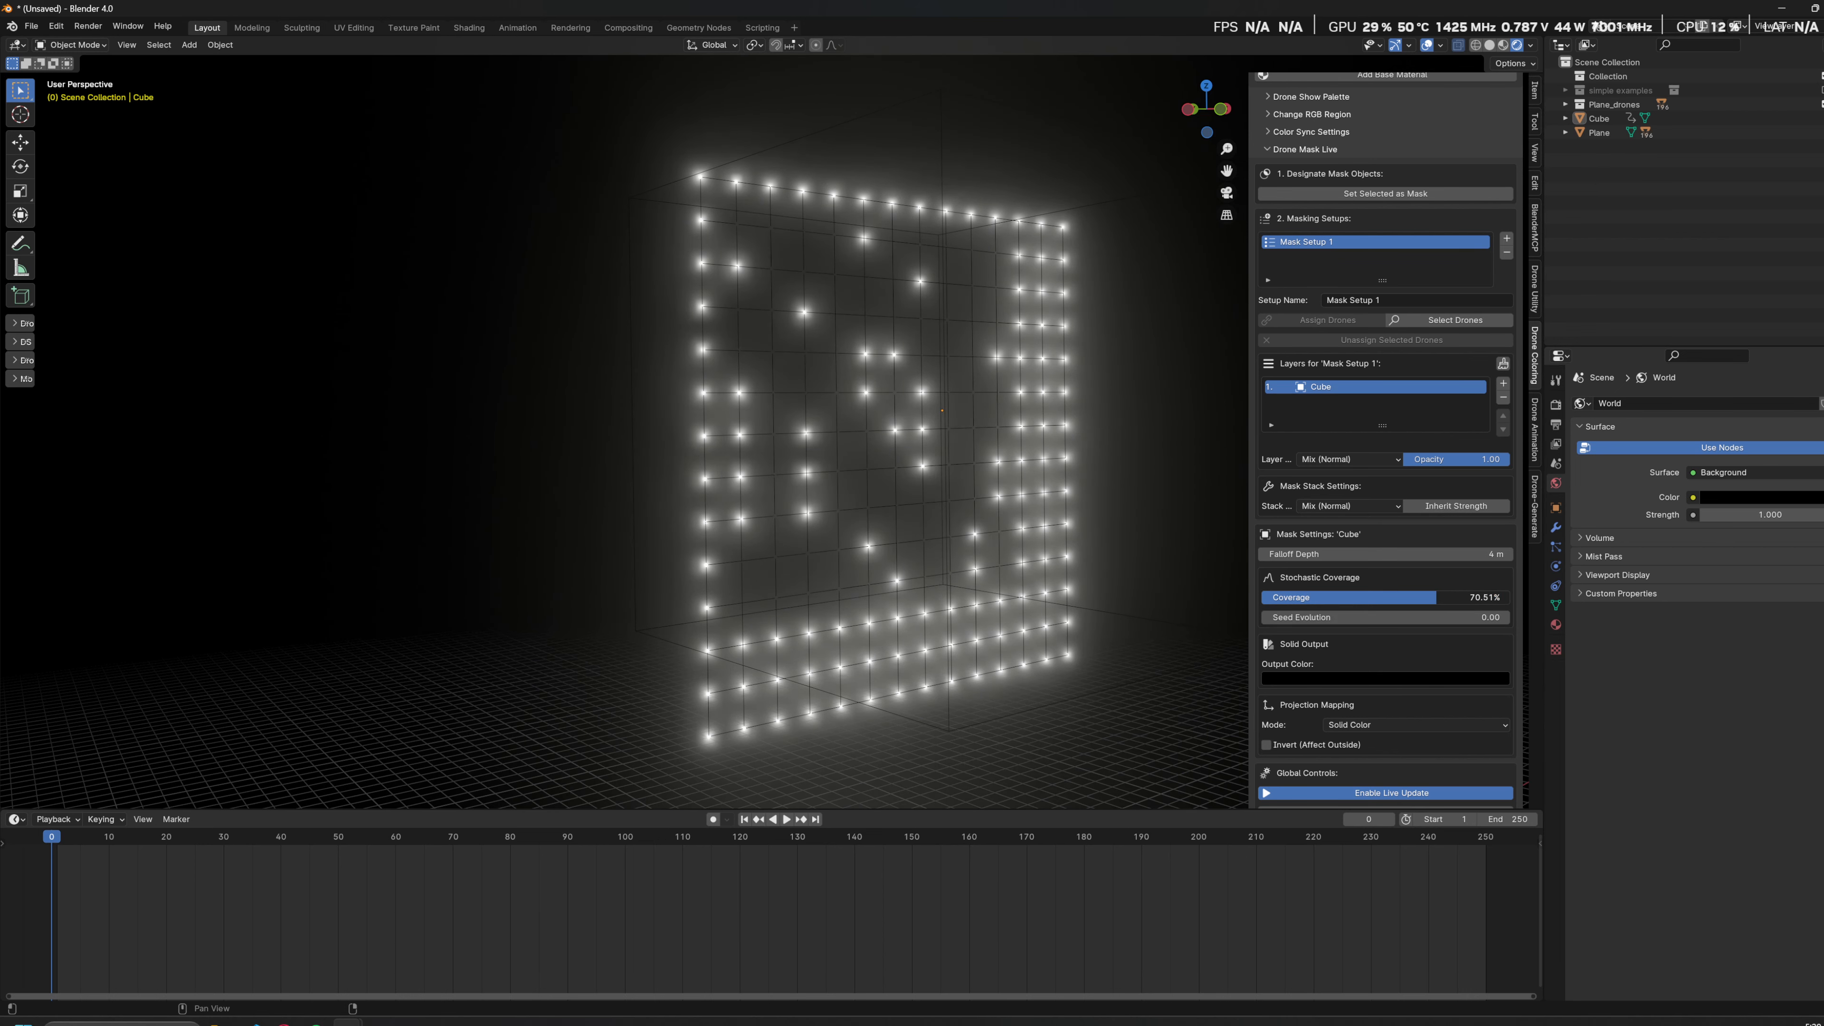
{"action": "middle_click_drag", "start_coordinate": [1205, 517], "coordinate": [1031, 489]}
{"action": "left_click_drag", "start_coordinate": [1371, 598], "coordinate": [1431, 598]}
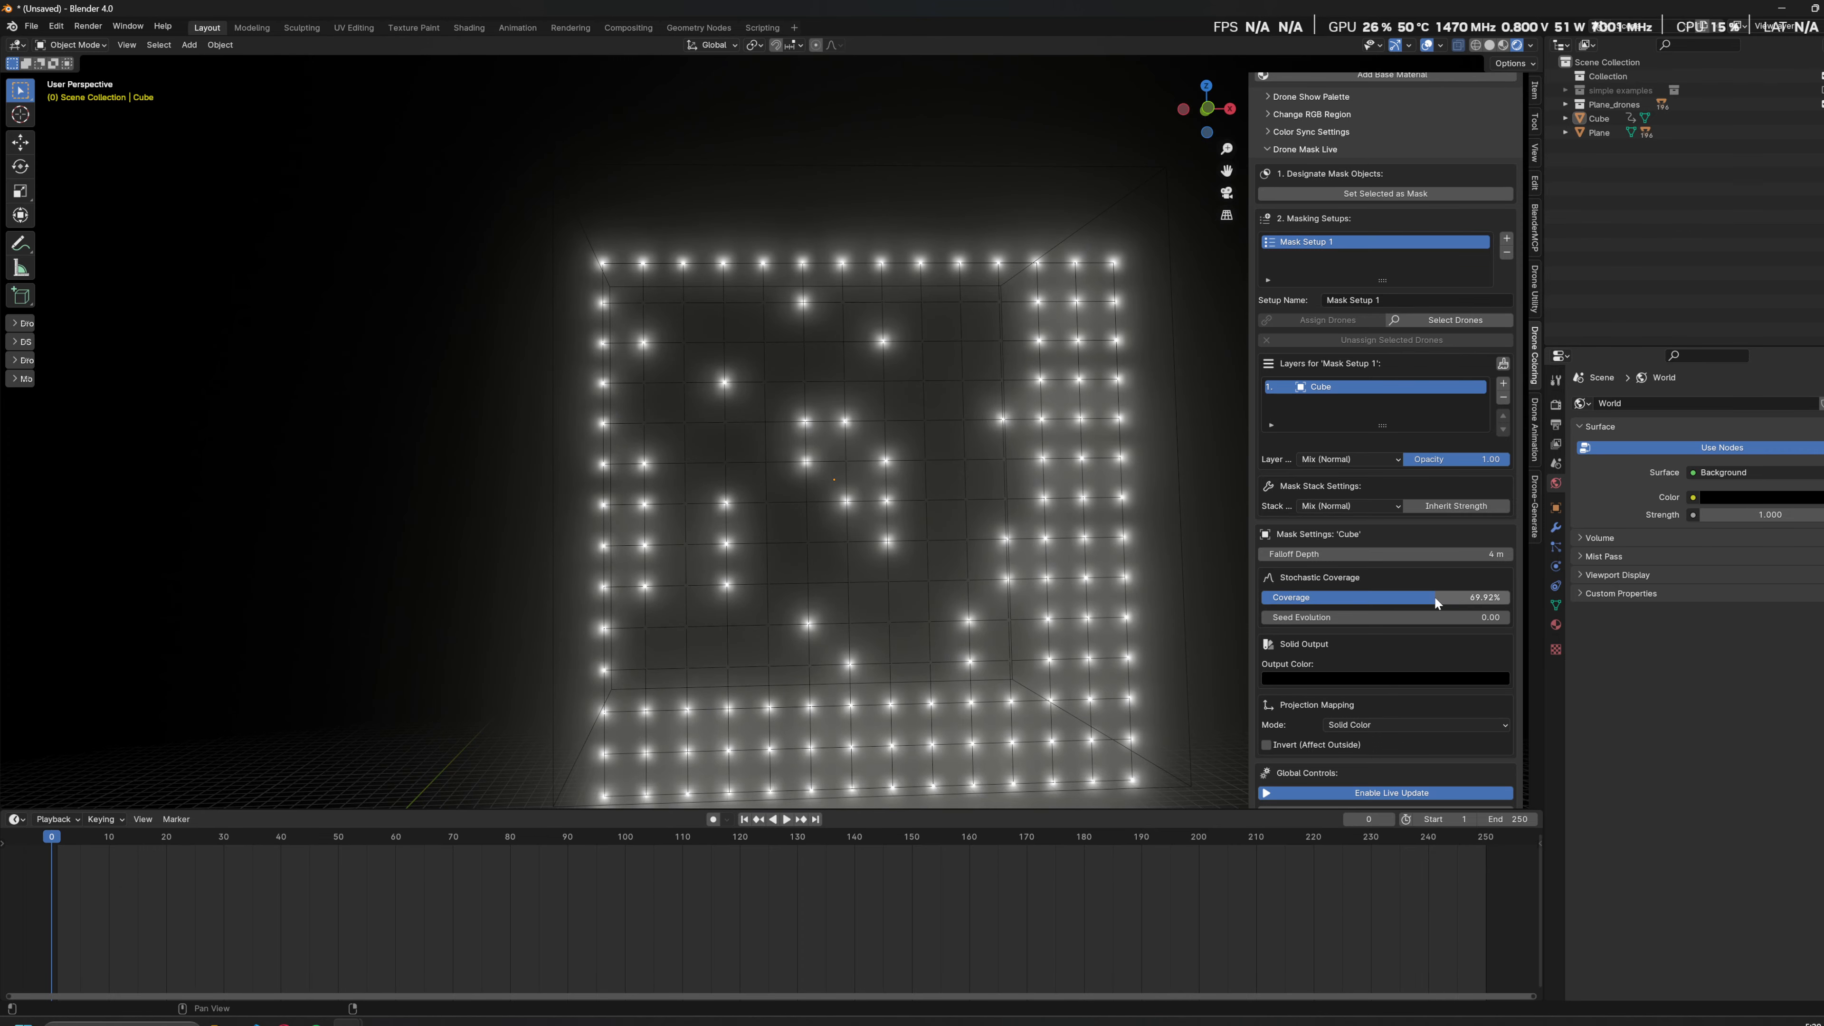
{"action": "left_click", "coordinate": [924, 642]}
{"action": "middle_click_drag", "start_coordinate": [985, 609], "coordinate": [975, 629]}
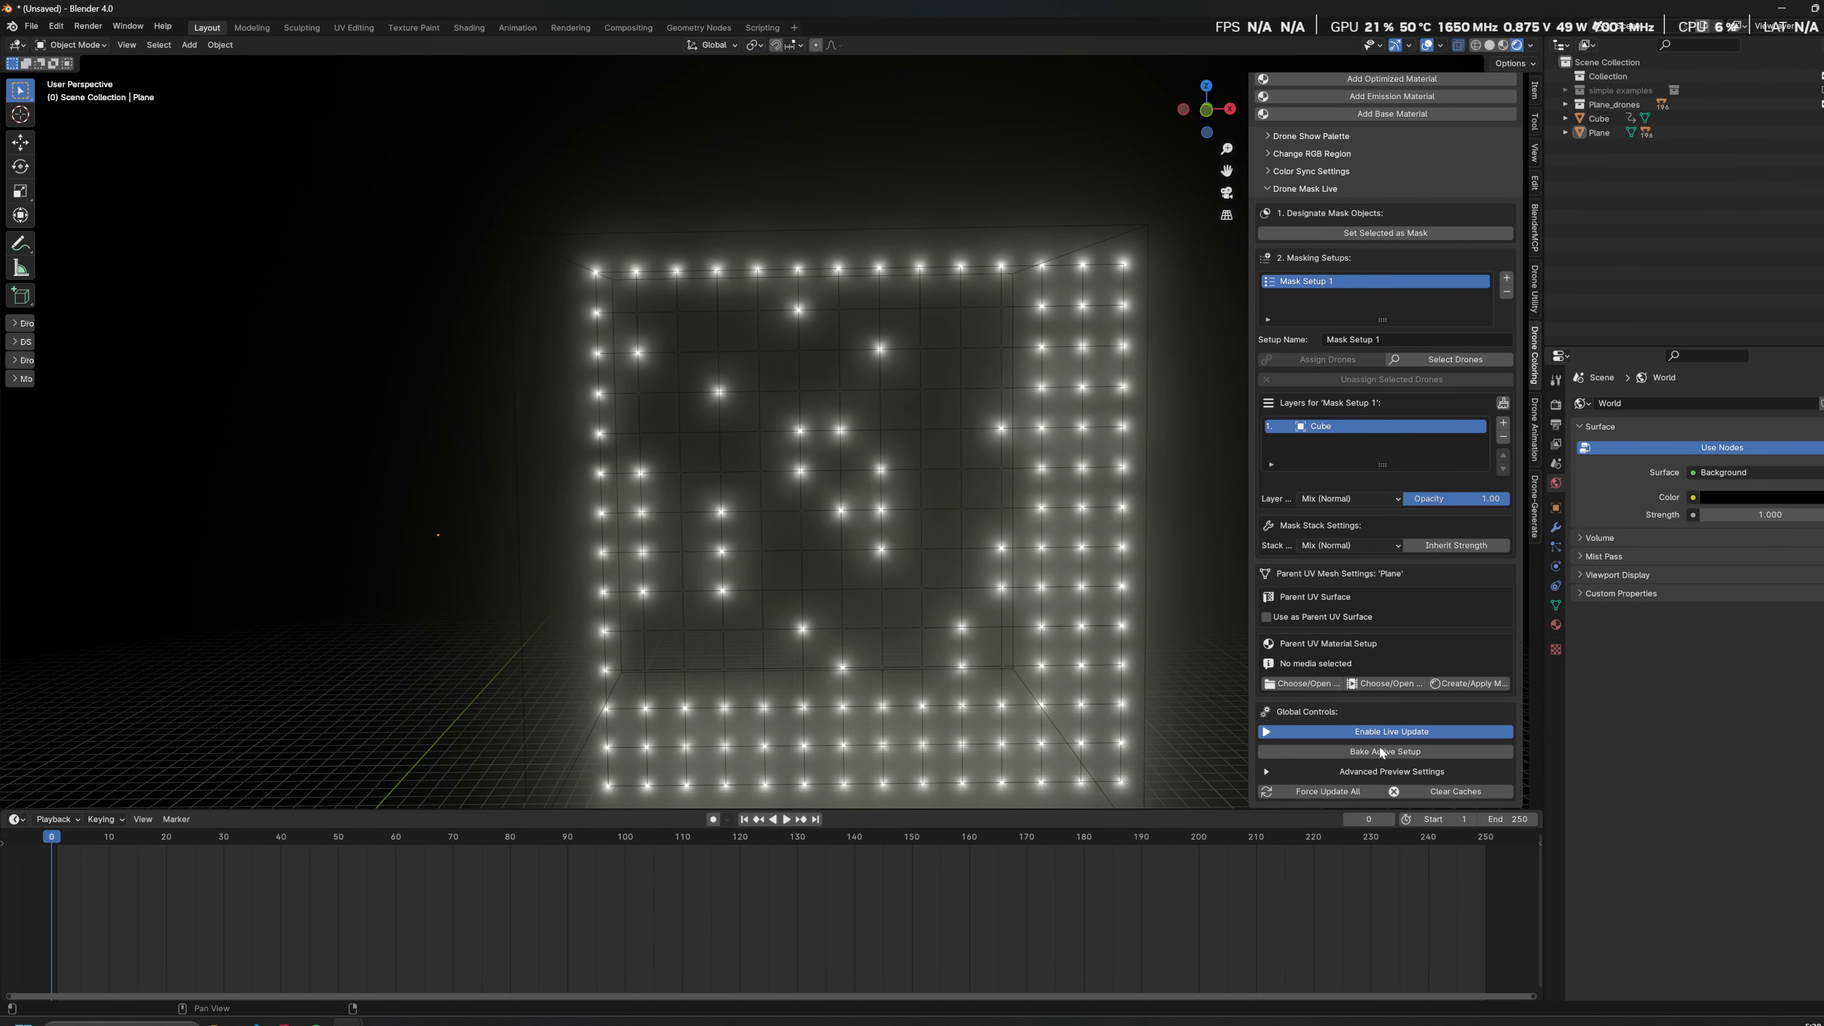
{"action": "scroll", "coordinate": [1395, 591], "scroll_direction": "up", "scroll_amount": 4}
{"action": "scroll", "coordinate": [1379, 591], "scroll_direction": "down", "scroll_amount": 4}
{"action": "key", "text": "ctrl+z"}
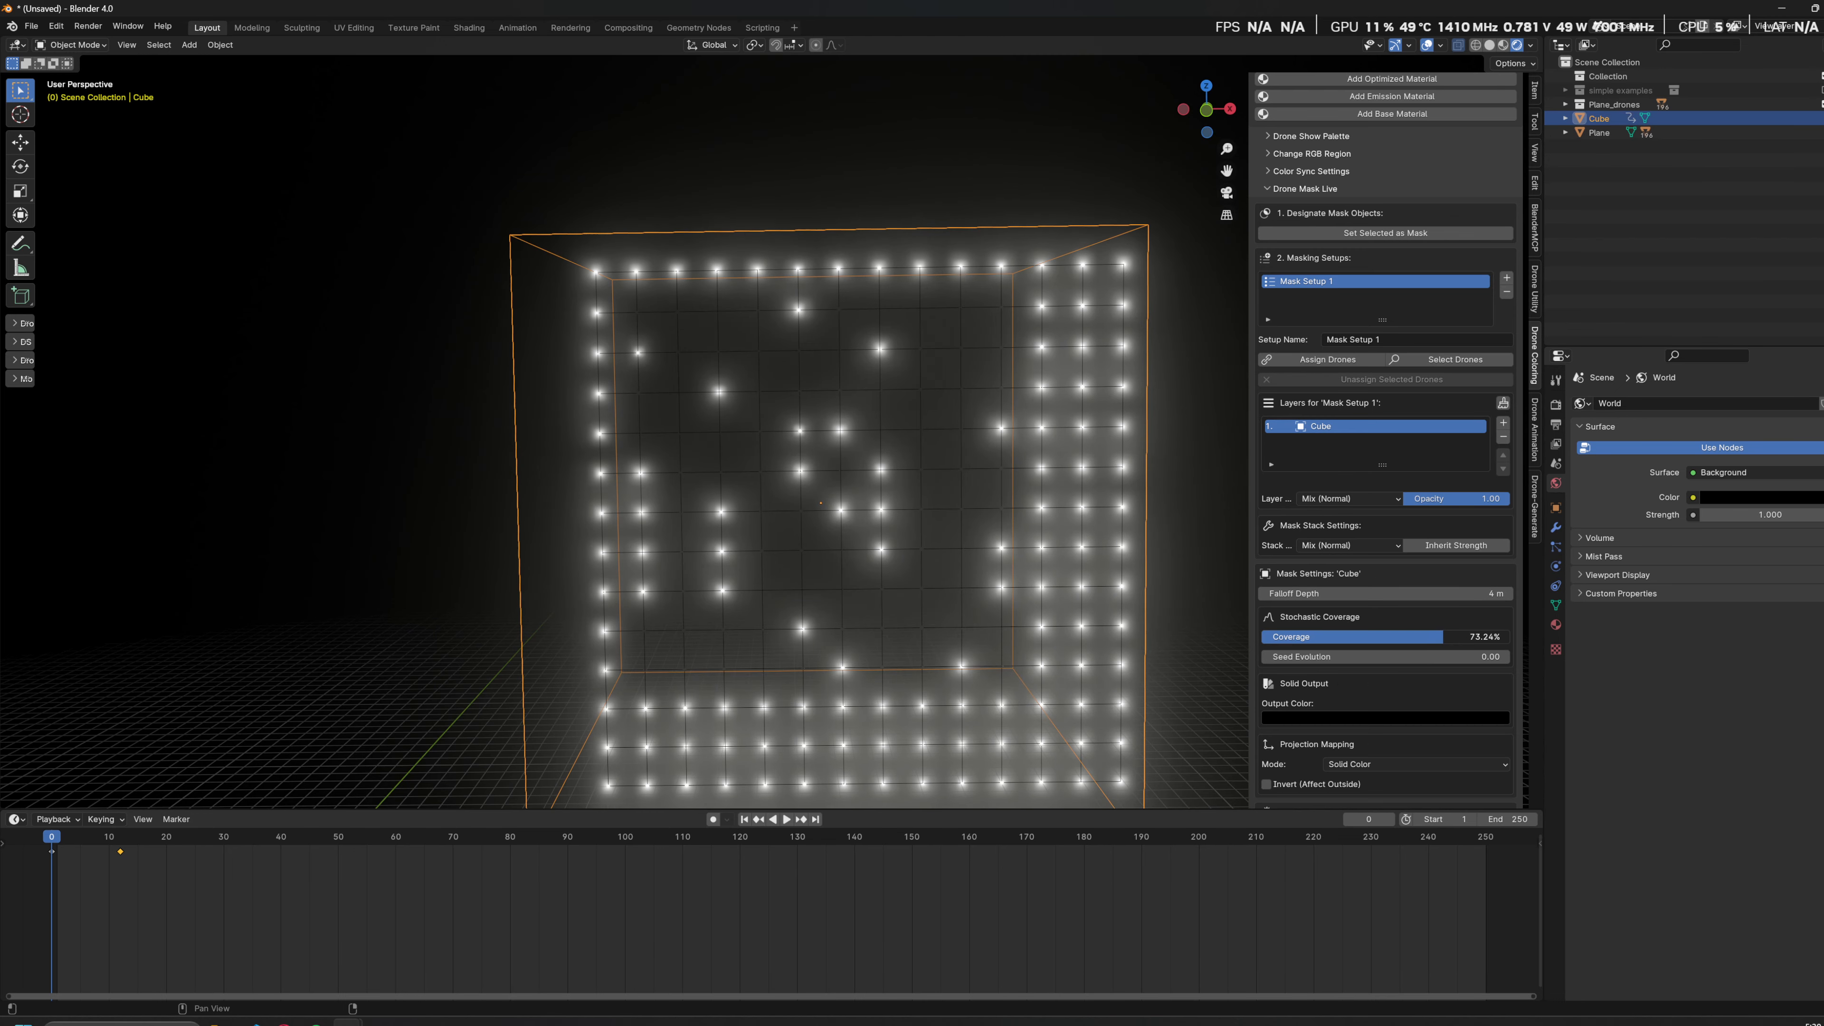
Step: Set the Cube mask's stochastic coverage to 50% and increase its seed evolution to vary the affected drones
{"action": "mouse_move", "coordinate": [1386, 636]}
{"action": "left_mouse_down"}
{"action": "mouse_move", "coordinate": [1307, 637]}
{"action": "mouse_move", "coordinate": [1361, 636]}
{"action": "left_mouse_up"}
{"action": "left_click", "coordinate": [1361, 636]}
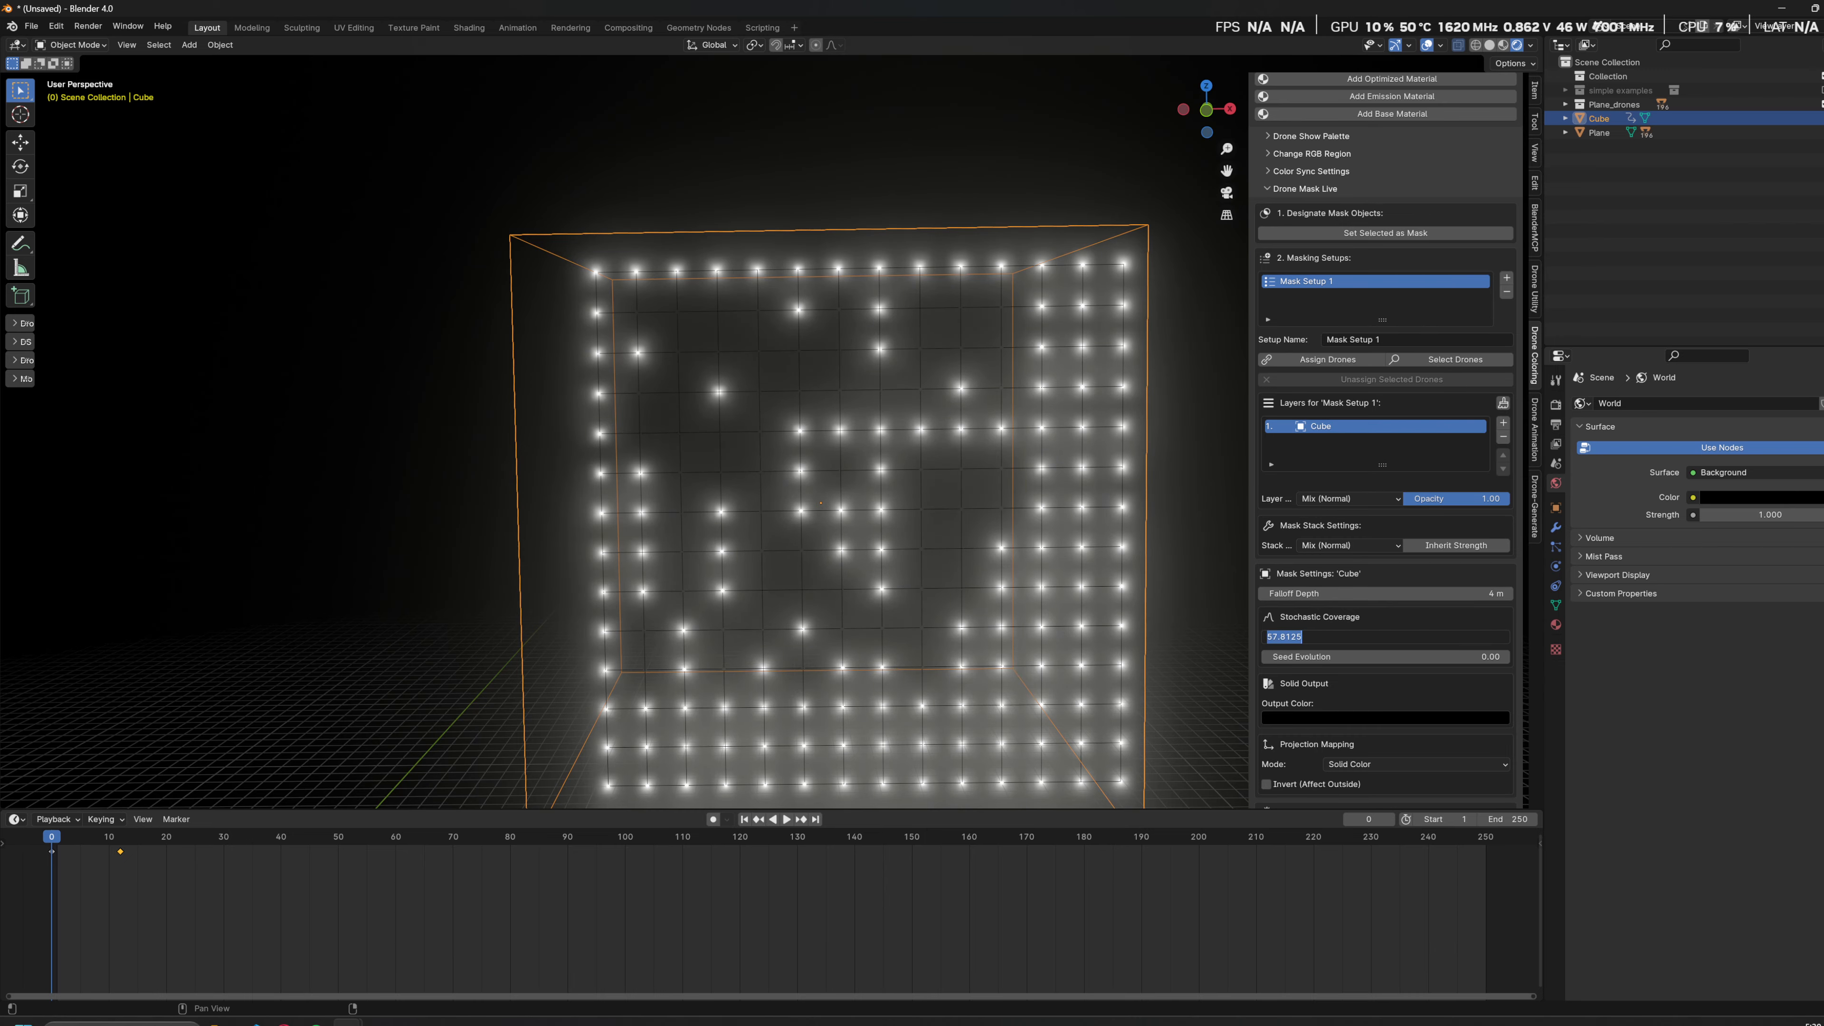
{"action": "type", "text": "50"}
{"action": "key", "text": "Return"}
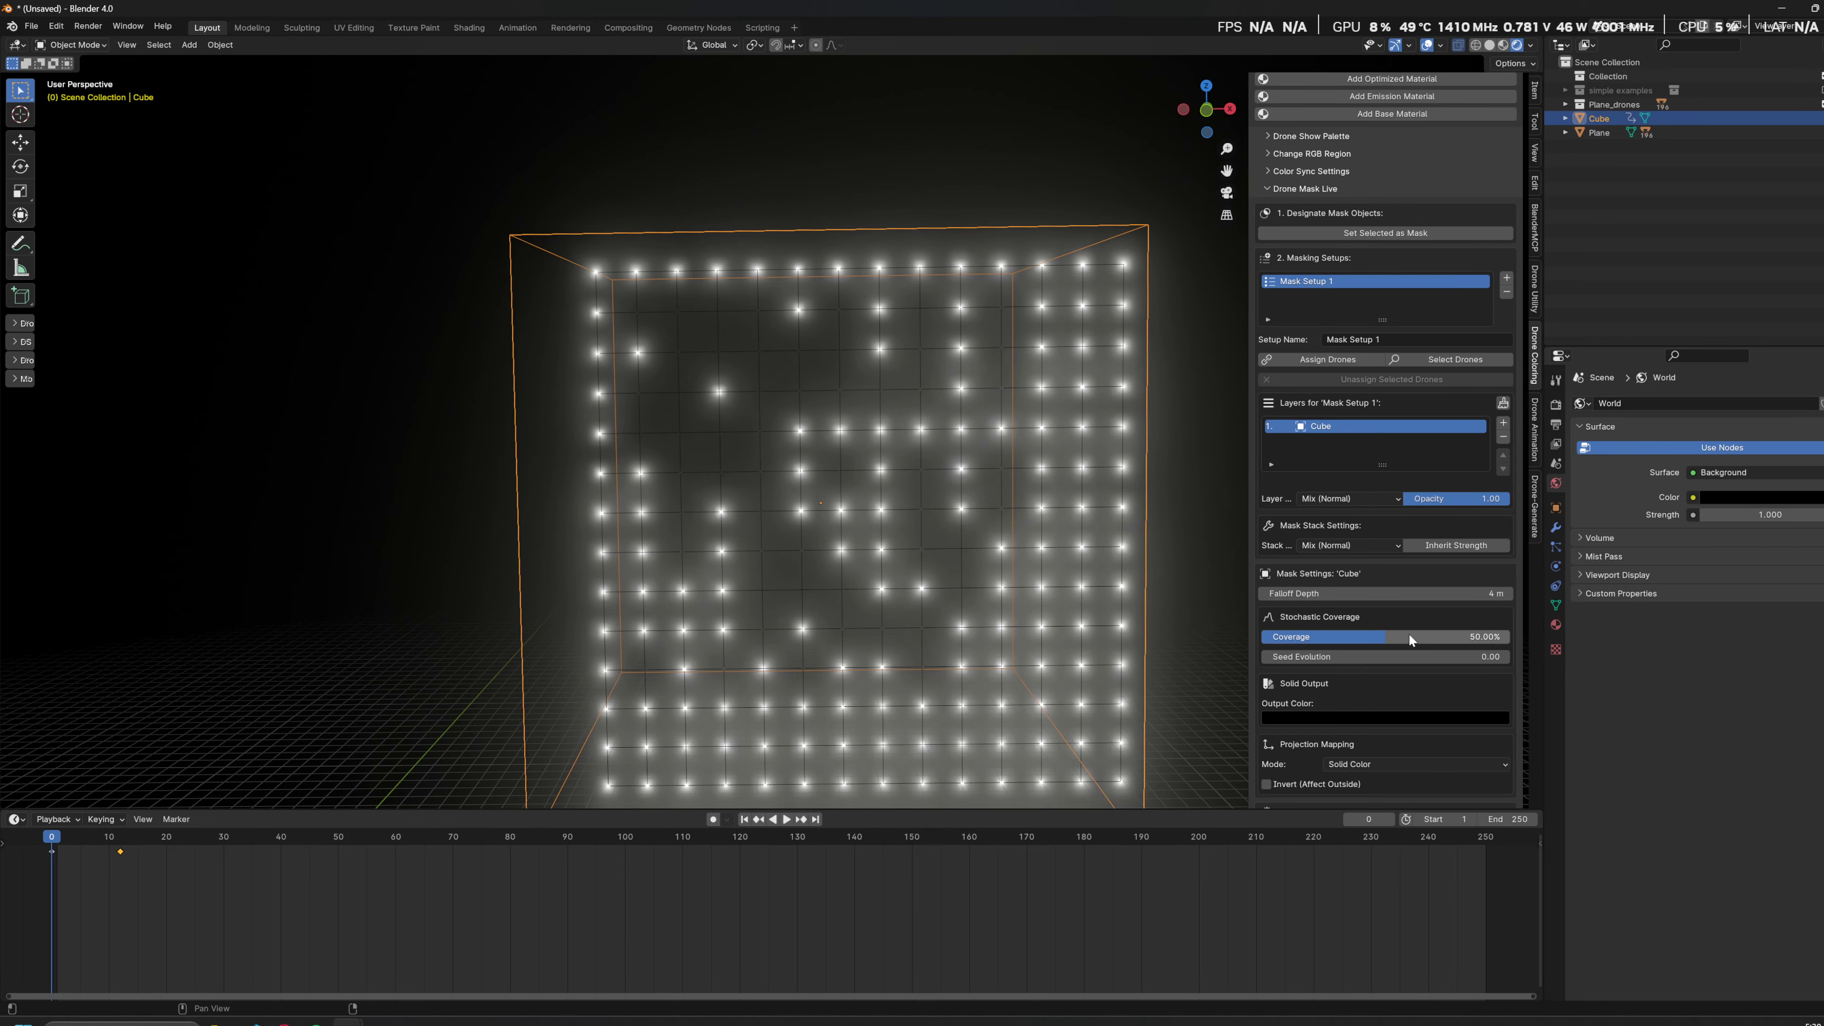
{"action": "middle_click_drag", "start_coordinate": [929, 598], "coordinate": [922, 500], "text": "shift"}
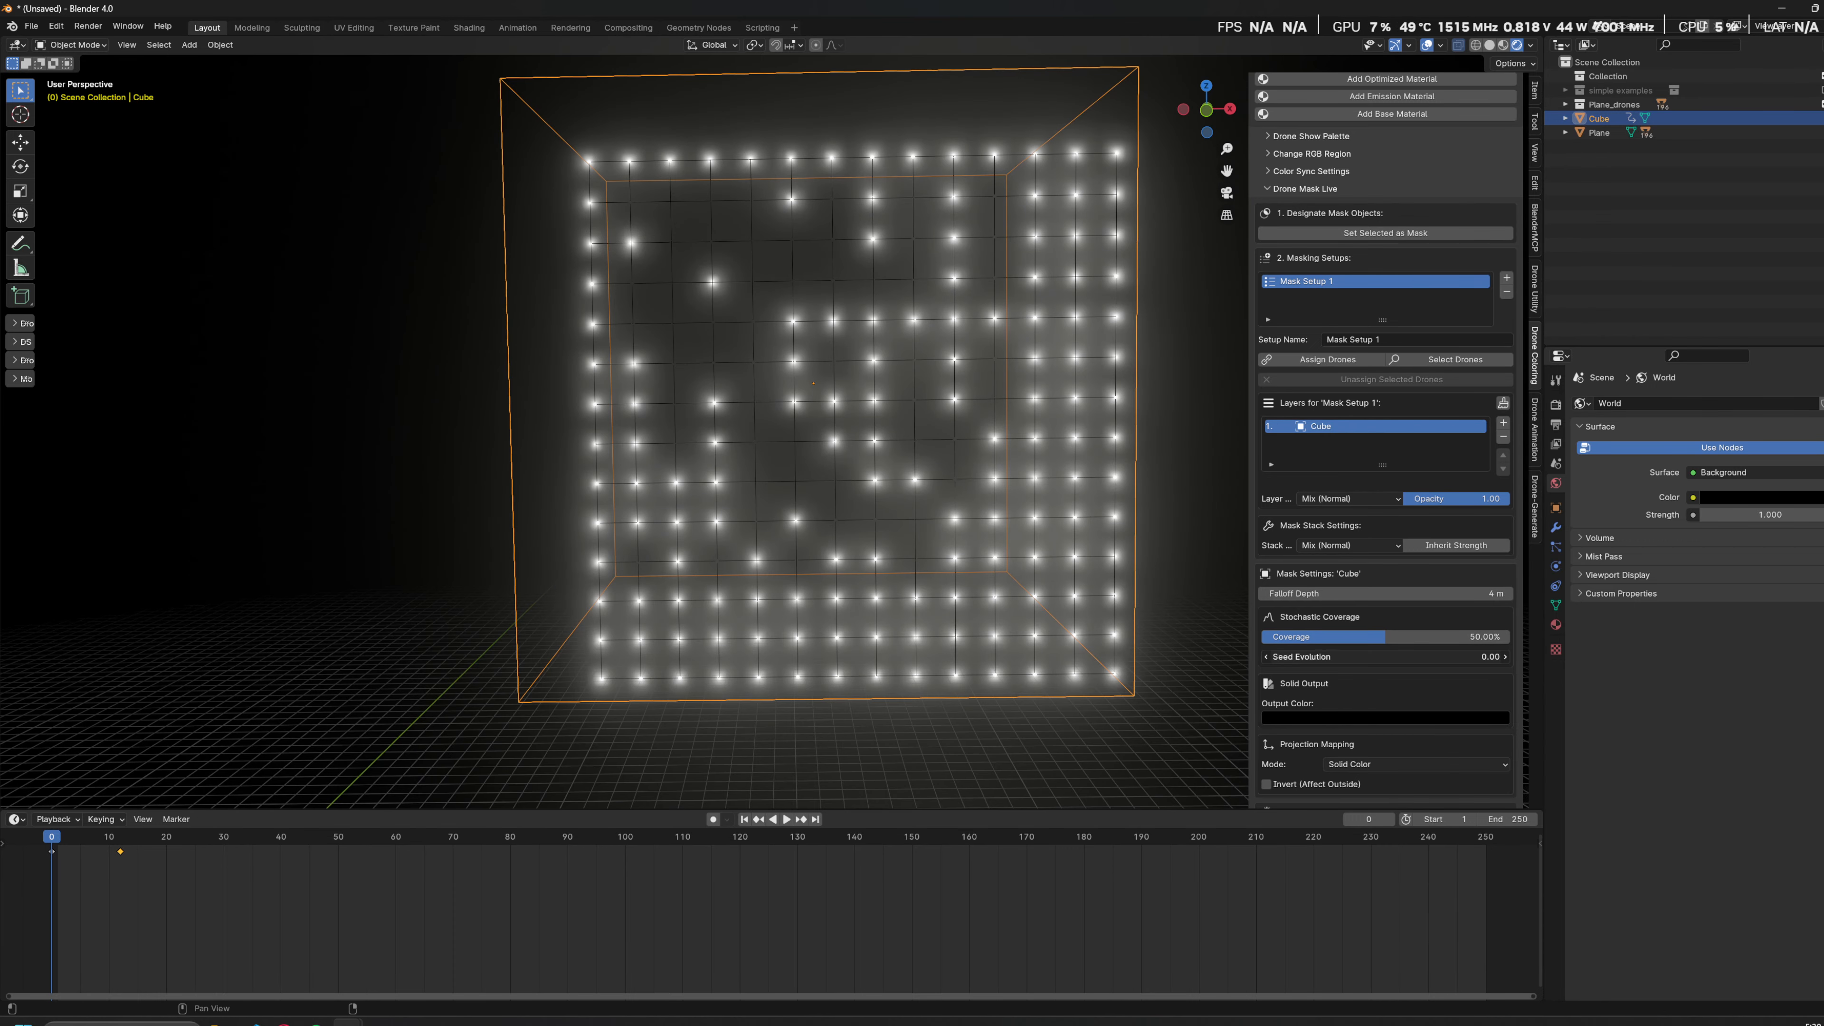
{"action": "left_click_drag", "start_coordinate": [1386, 655], "coordinate": [1494, 656]}
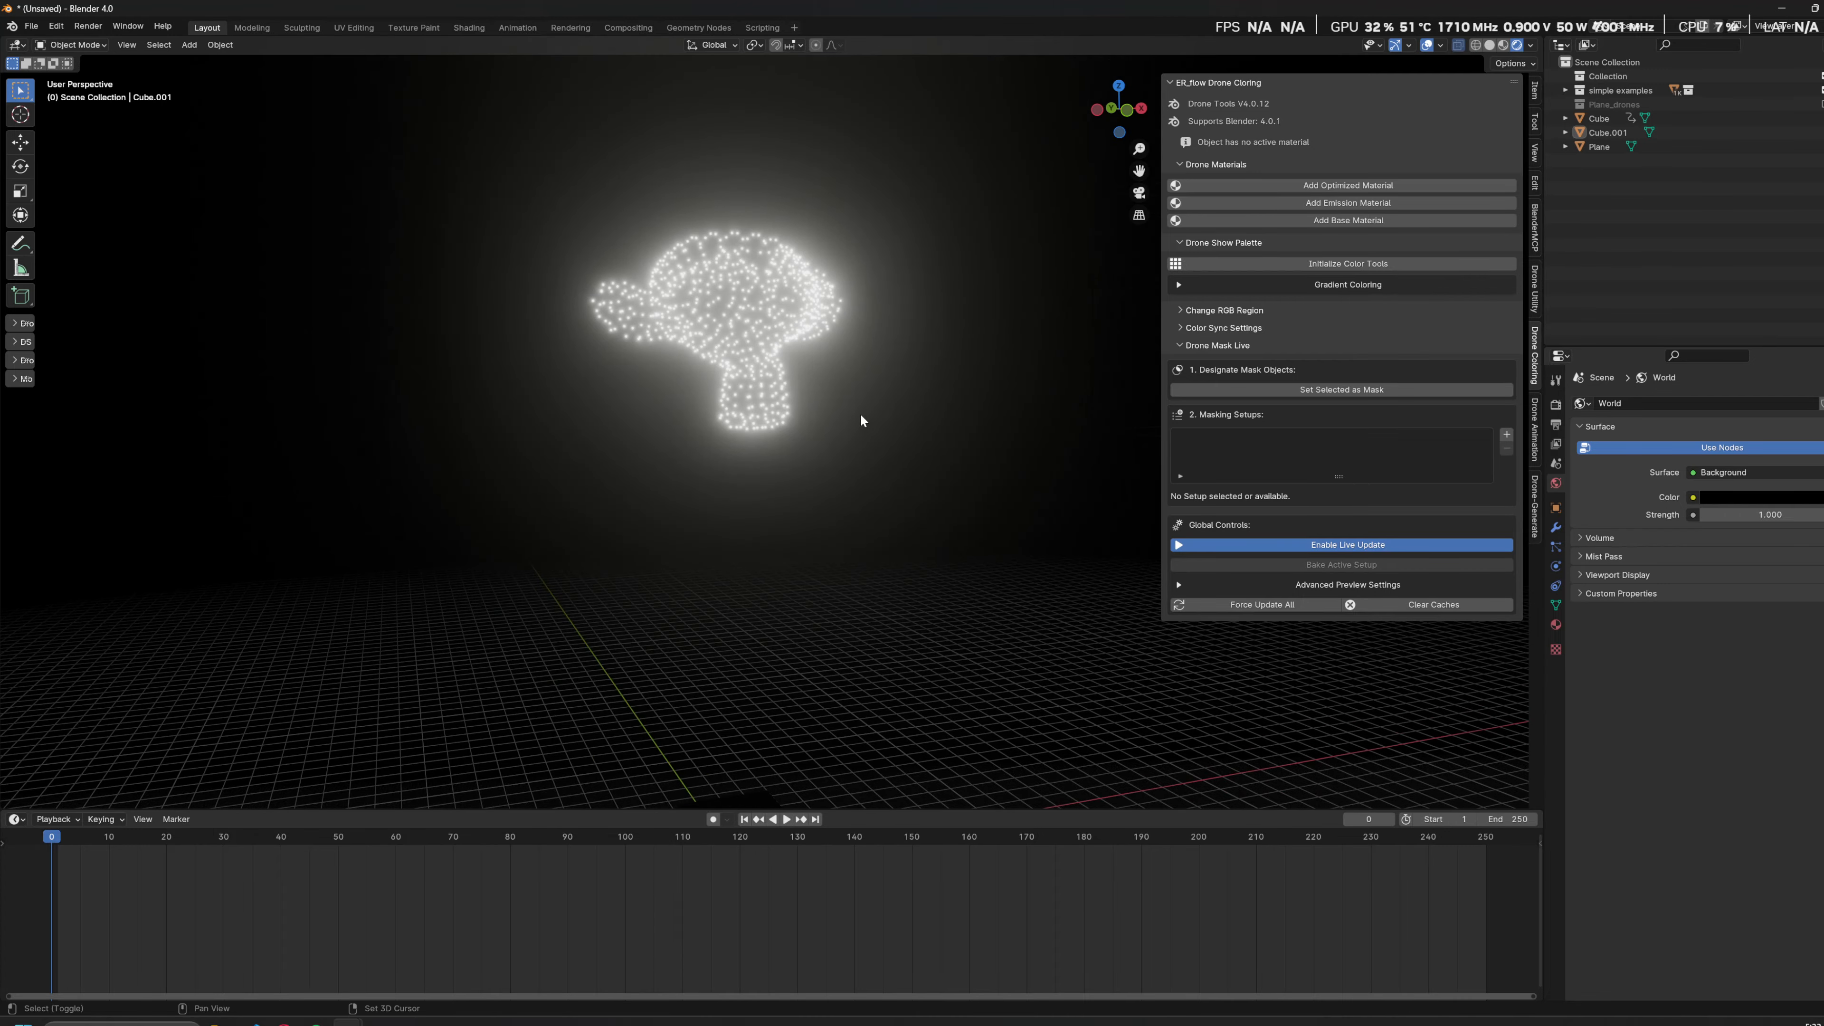
Step: Designate the Cube.001 object beside the monkey-head drone formation as a mask object
{"action": "scroll", "coordinate": [932, 248], "scroll_direction": "up", "scroll_amount": 8}
{"action": "middle_click_drag", "start_coordinate": [932, 248], "coordinate": [863, 509], "text": "shift"}
{"action": "scroll", "coordinate": [825, 503], "scroll_direction": "down", "scroll_amount": 3}
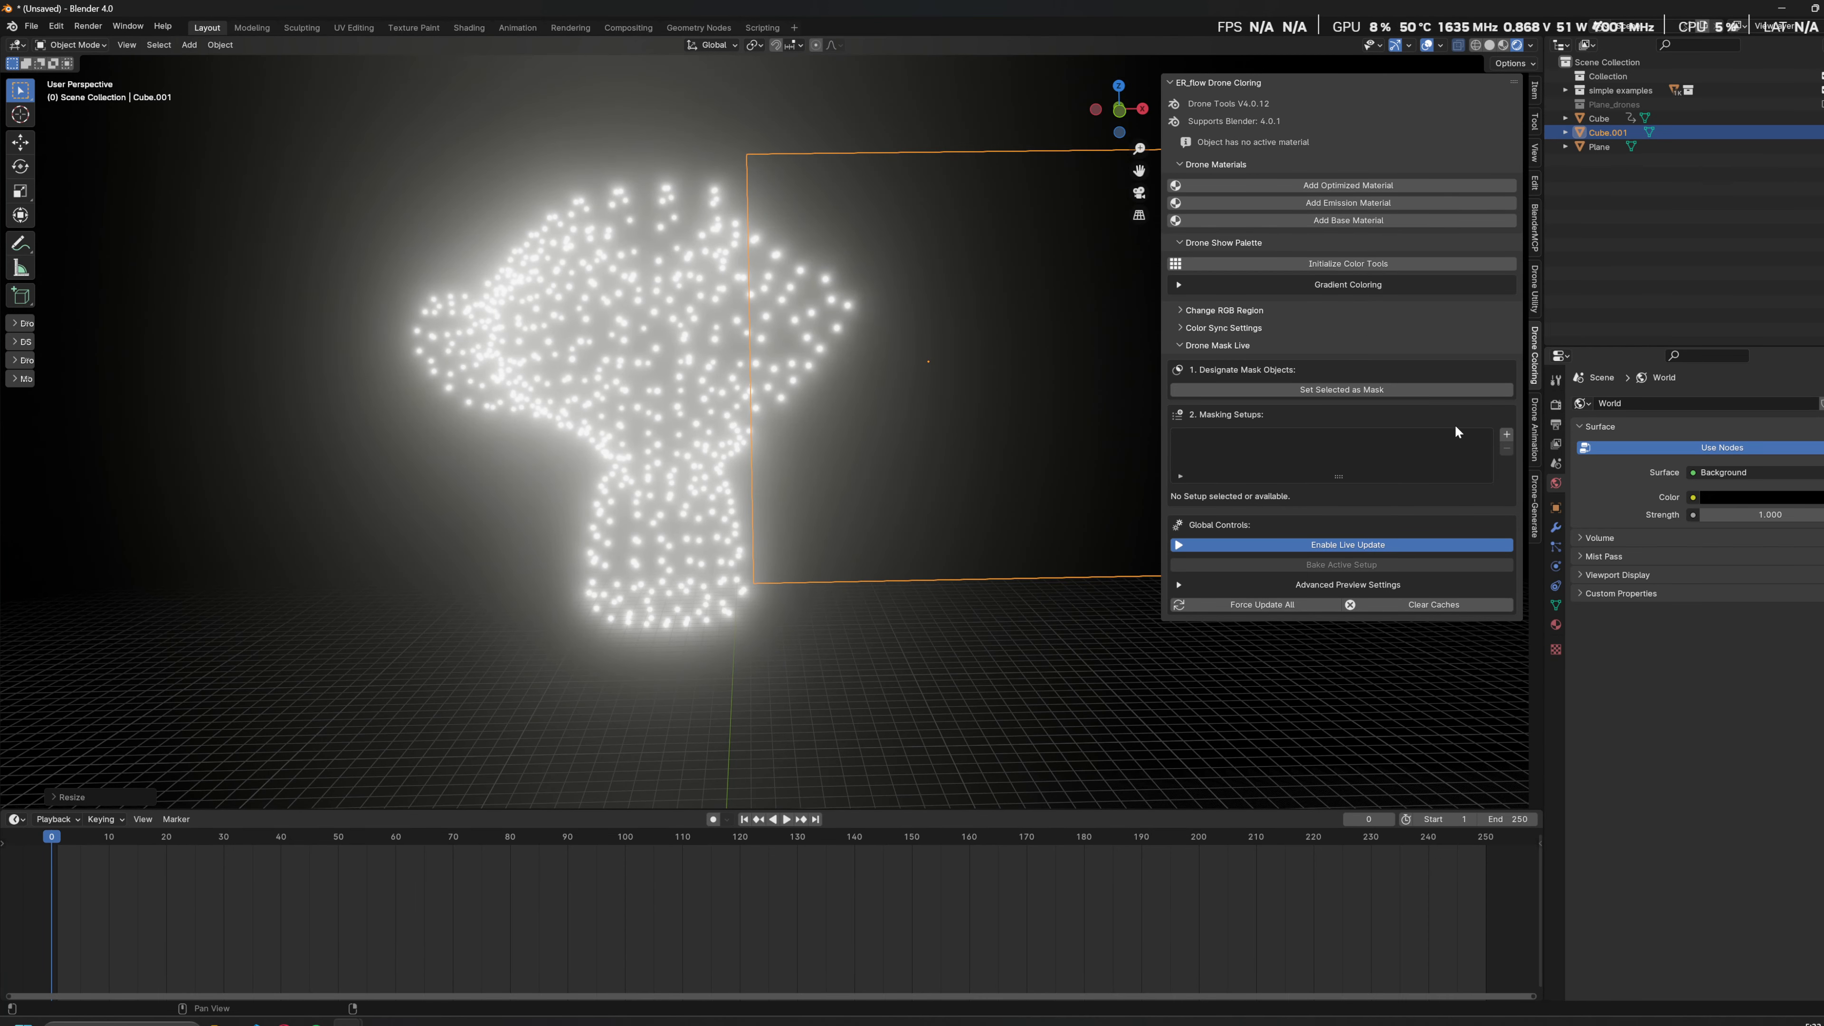
{"action": "left_click", "coordinate": [1376, 391]}
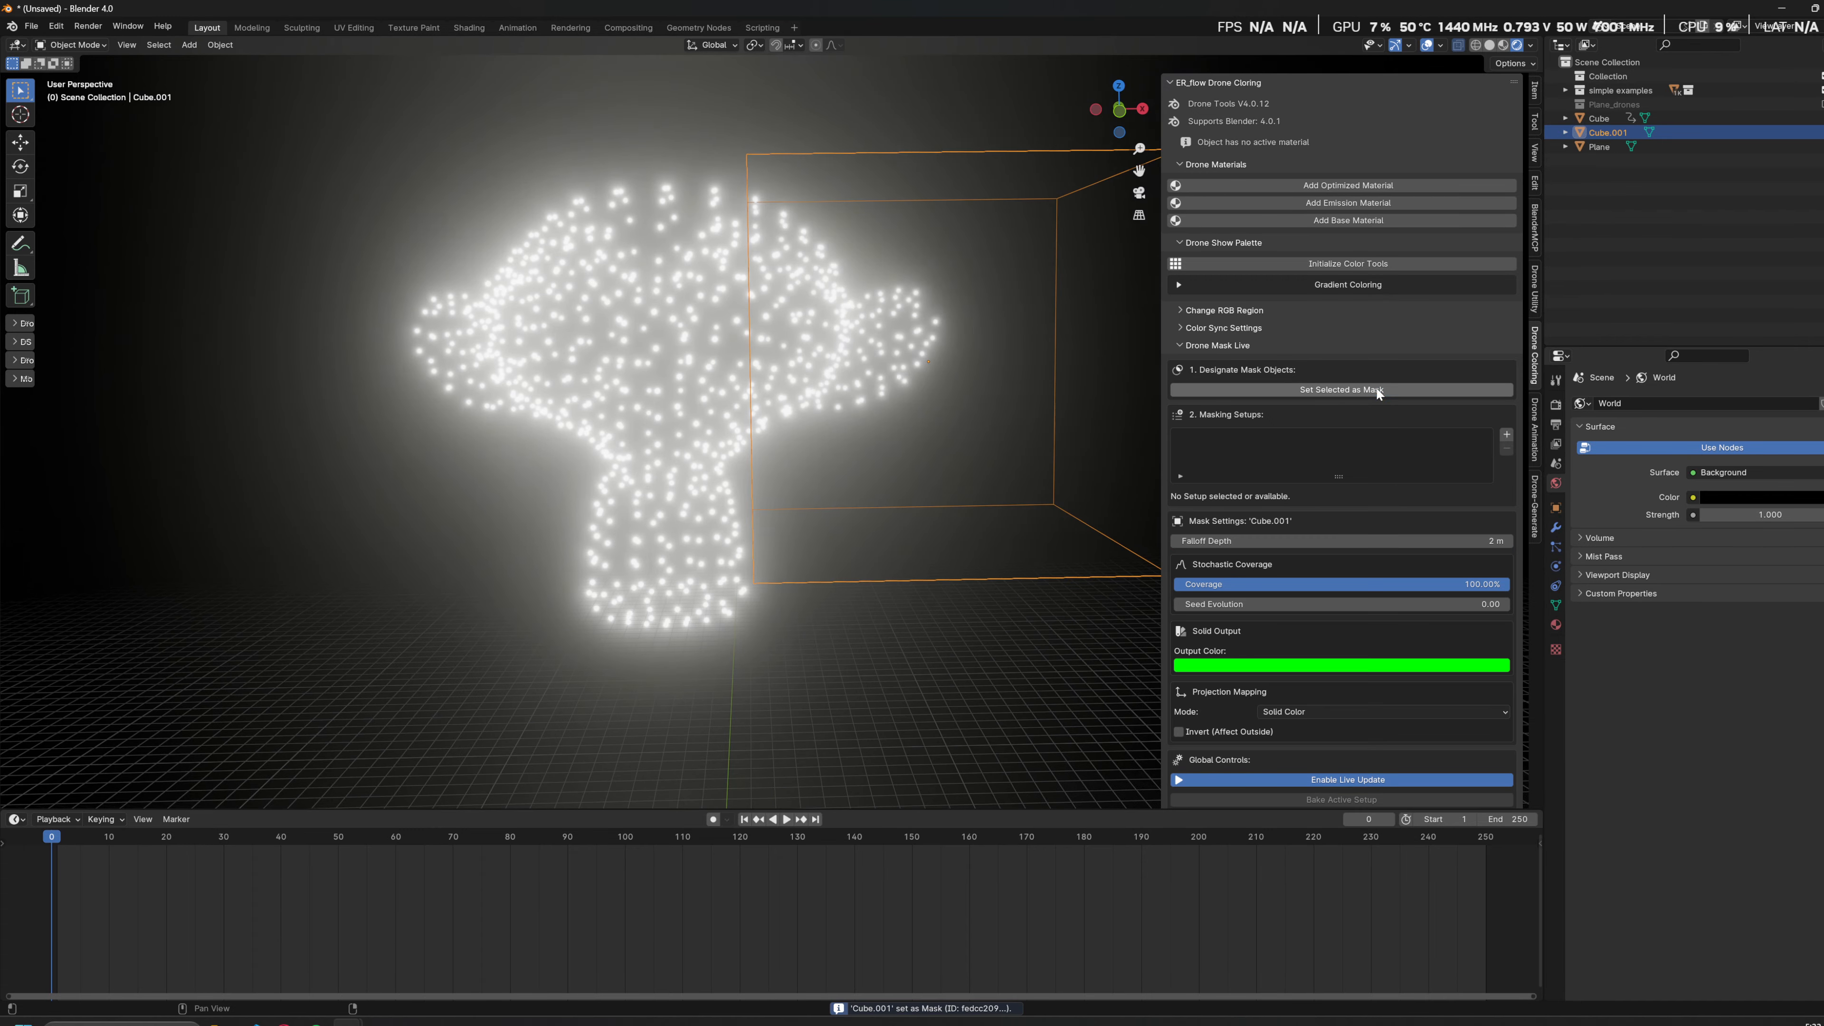
Step: Add a cone mesh to the scene and scale it up to mask size below the monkey-head formation
{"action": "scroll", "coordinate": [989, 412], "scroll_direction": "down", "scroll_amount": 5}
{"action": "key", "text": "shift+a"}
{"action": "mouse_move", "coordinate": [738, 631]}
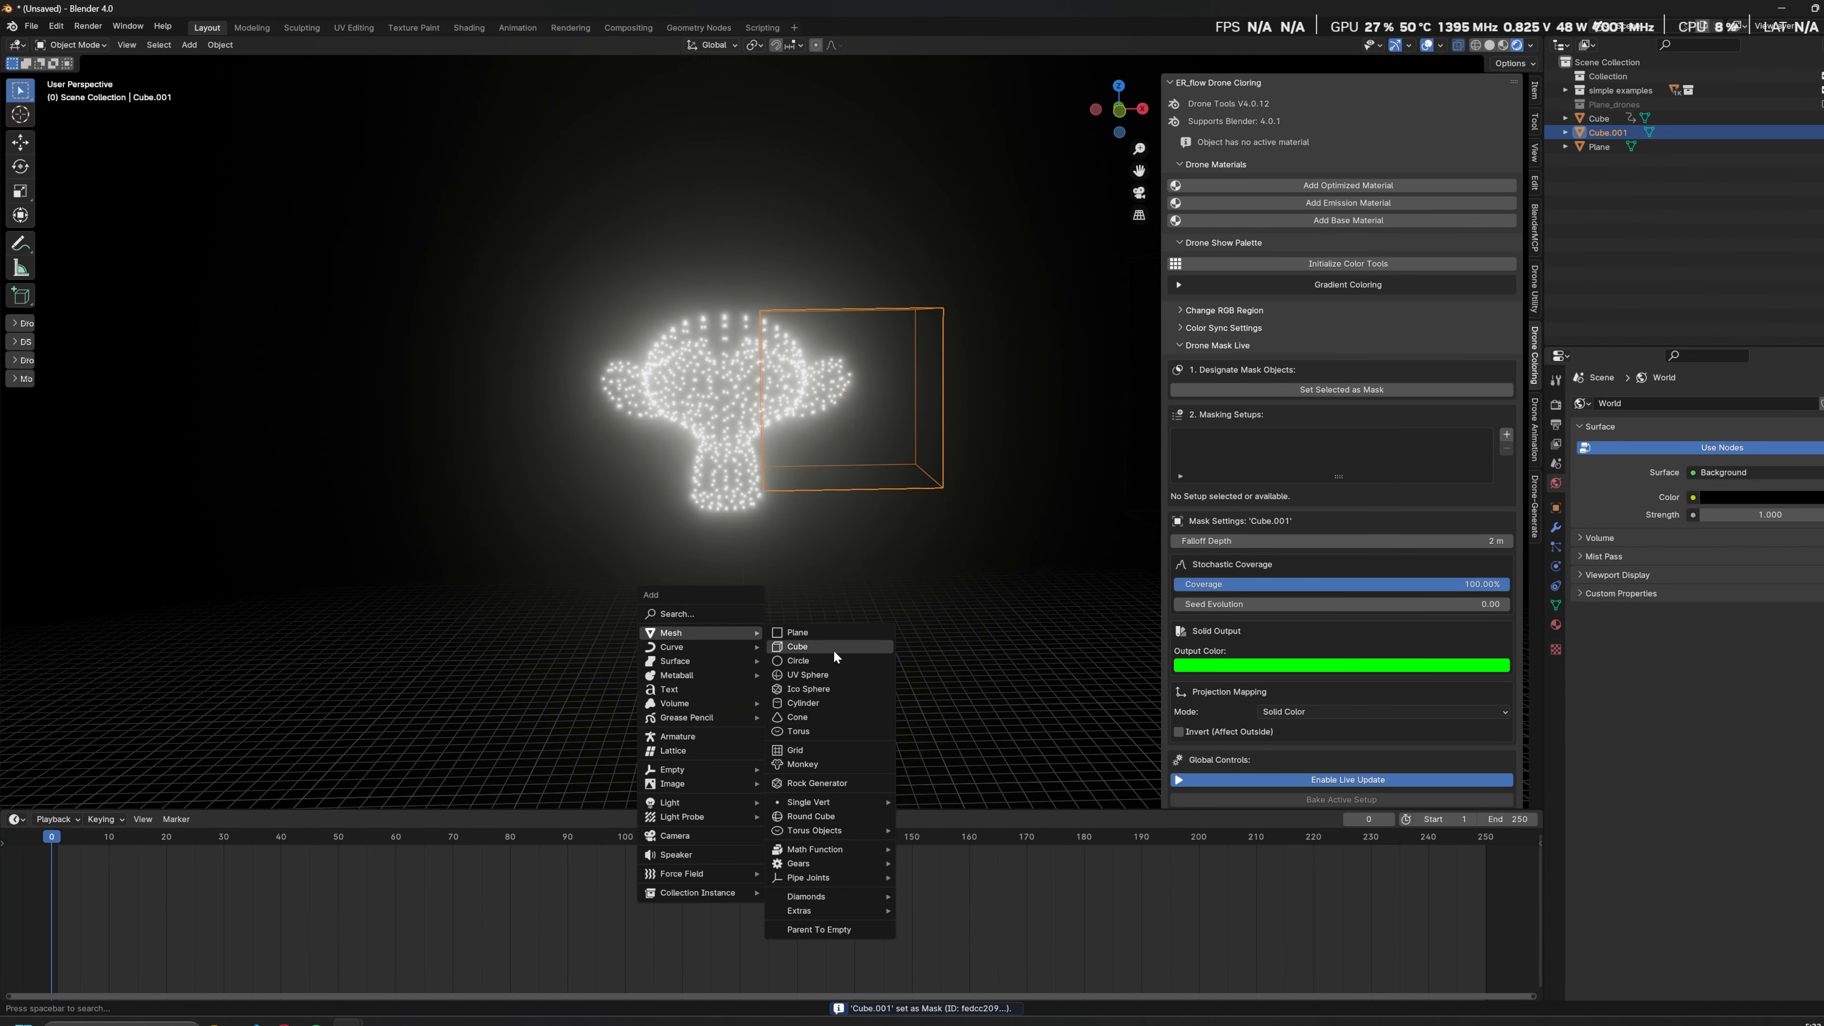
{"action": "left_click", "coordinate": [818, 715]}
{"action": "scroll", "coordinate": [805, 718], "scroll_direction": "down", "scroll_amount": 4}
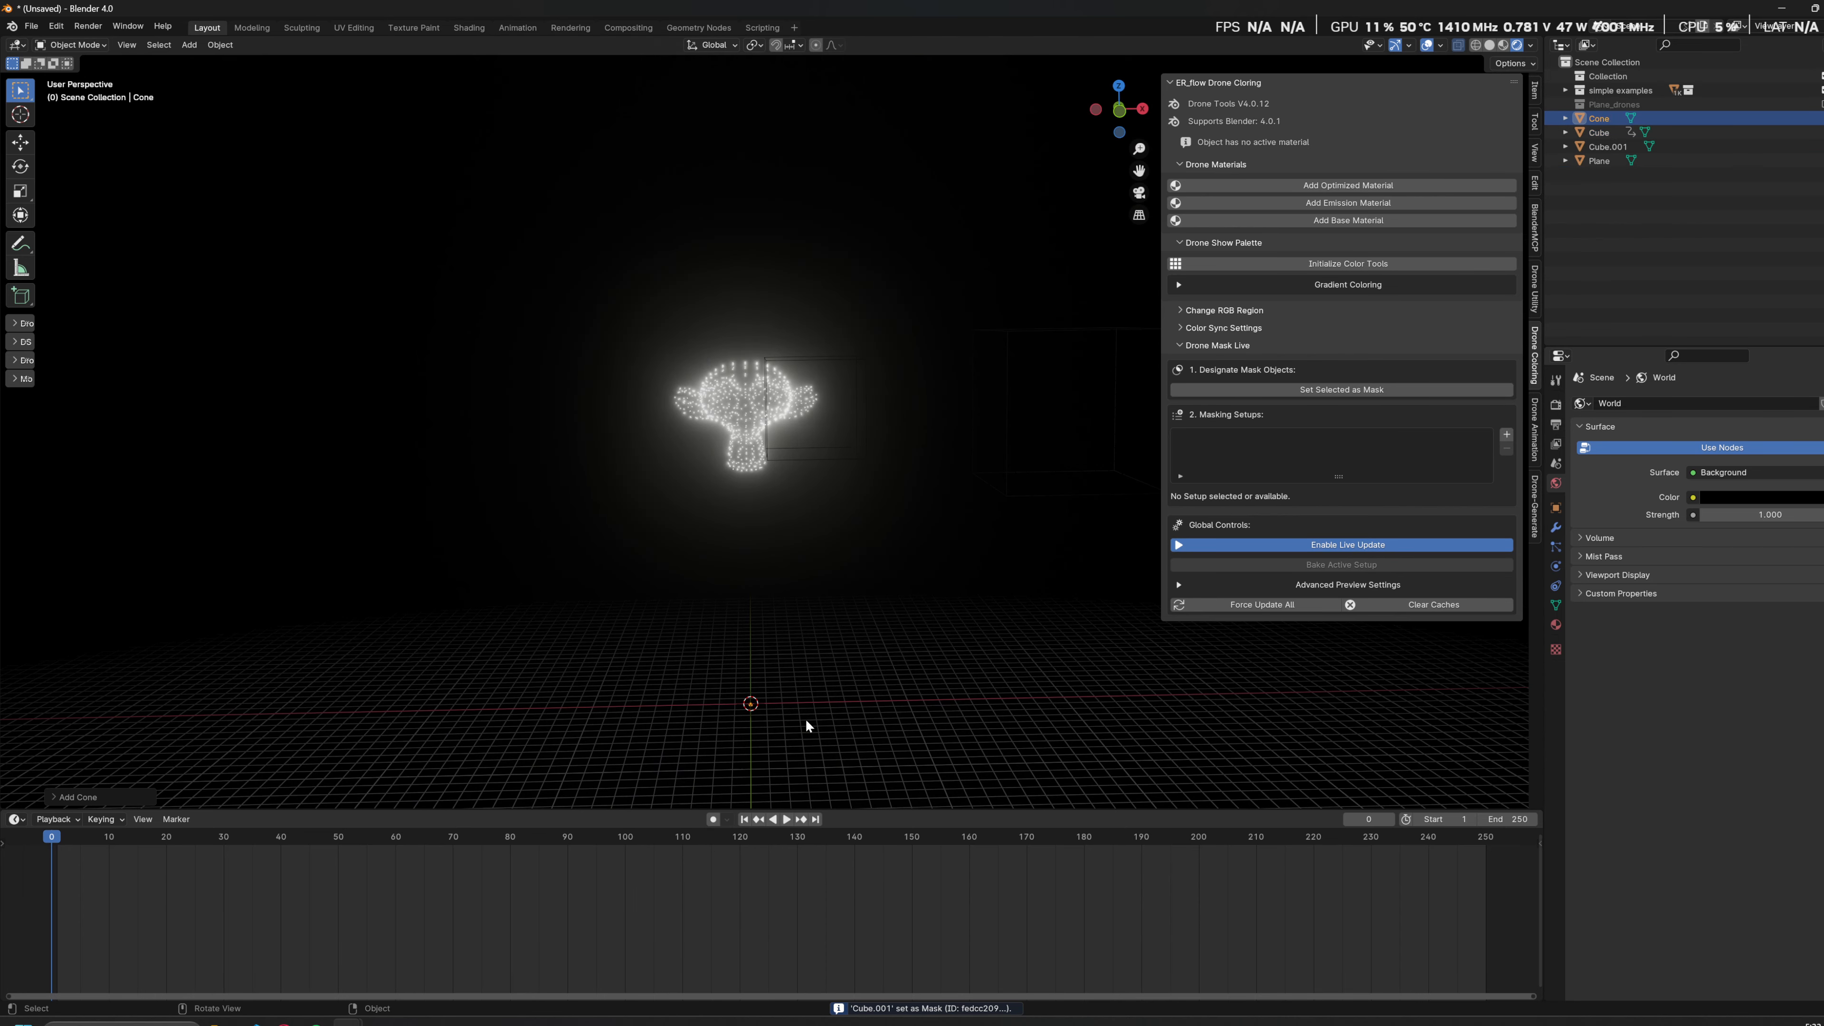
{"action": "key", "text": "s"}
{"action": "key", "text": "Return"}
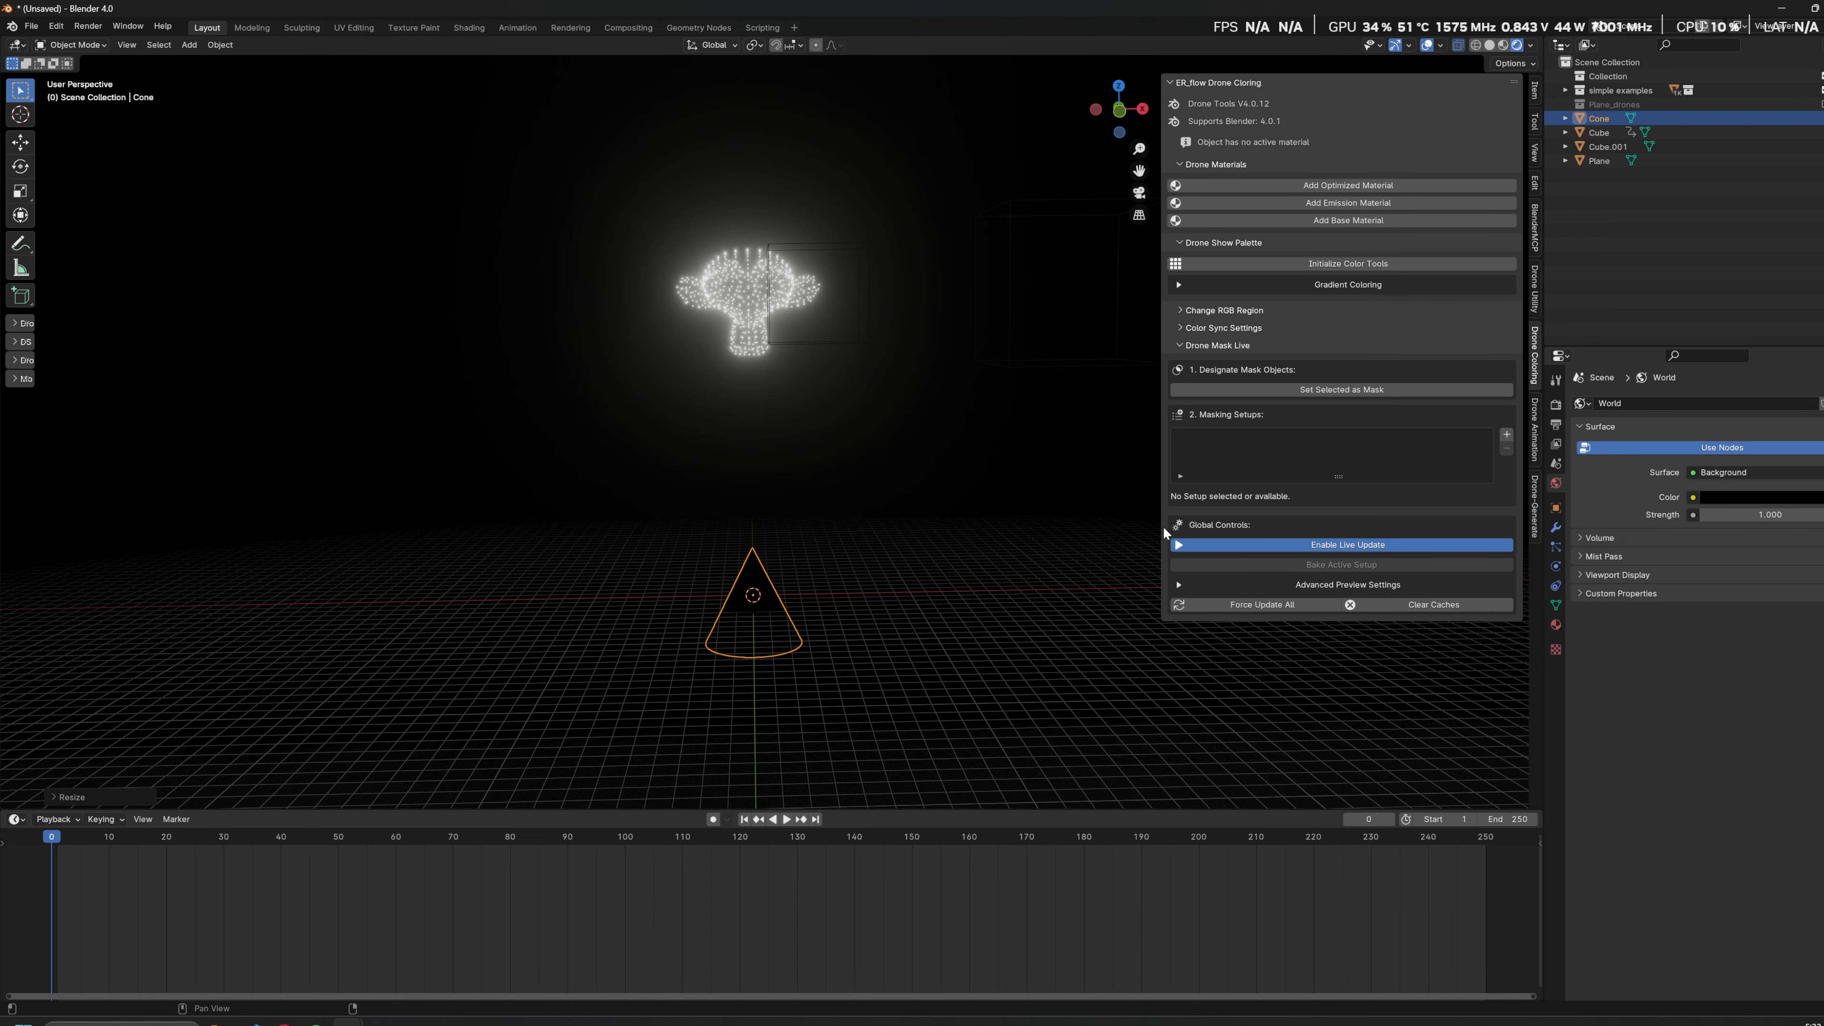
Step: Raise the cone vertically and place it over the ear of the monkey formation opposite Cube.001
{"action": "key", "text": "g"}
{"action": "key", "text": "z"}
{"action": "left_click", "coordinate": [973, 234]}
{"action": "middle_click_drag", "start_coordinate": [893, 335], "coordinate": [966, 460], "text": "shift"}
{"action": "scroll", "coordinate": [766, 526], "scroll_direction": "up", "scroll_amount": 5}
{"action": "key", "text": "g"}
{"action": "left_click", "coordinate": [787, 435]}
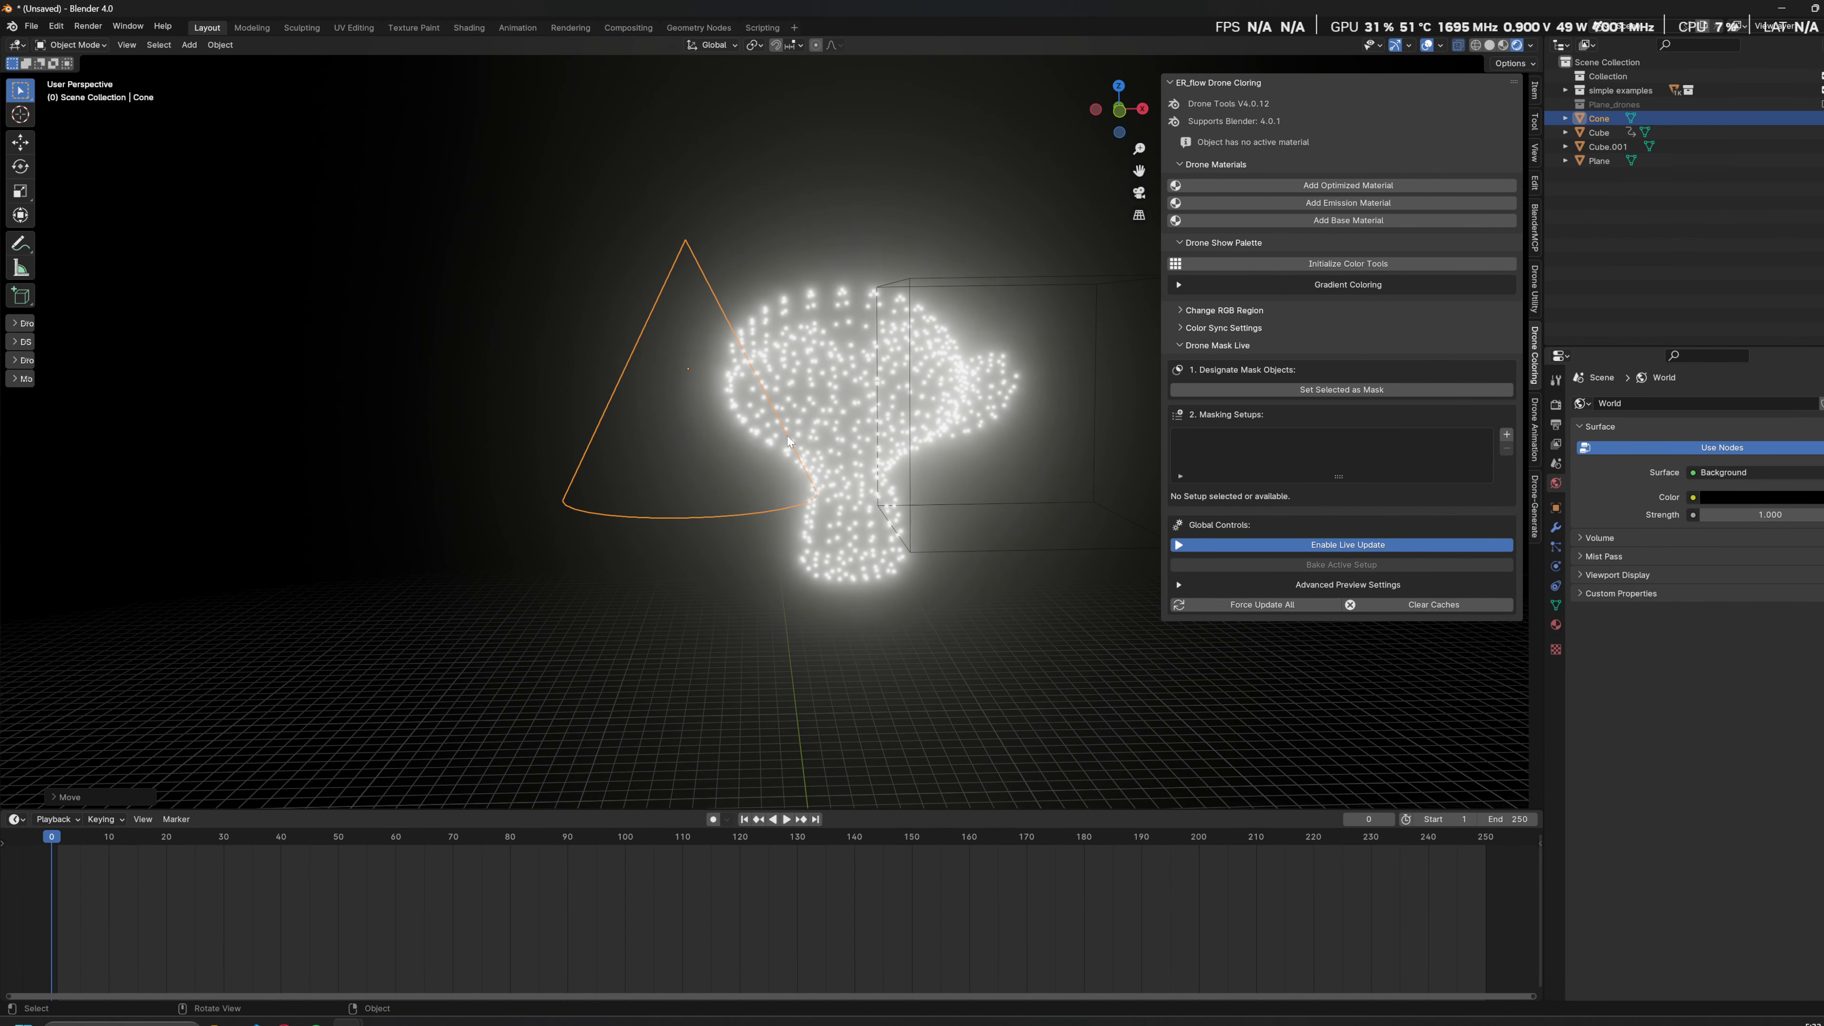
{"action": "scroll", "coordinate": [791, 519], "scroll_direction": "up", "scroll_amount": 6}
{"action": "scroll", "coordinate": [708, 510], "scroll_direction": "down", "scroll_amount": 6}
Step: Add a cylinder mesh and scale it up until it is wider than the monkey formation
{"action": "key", "text": "shift+a"}
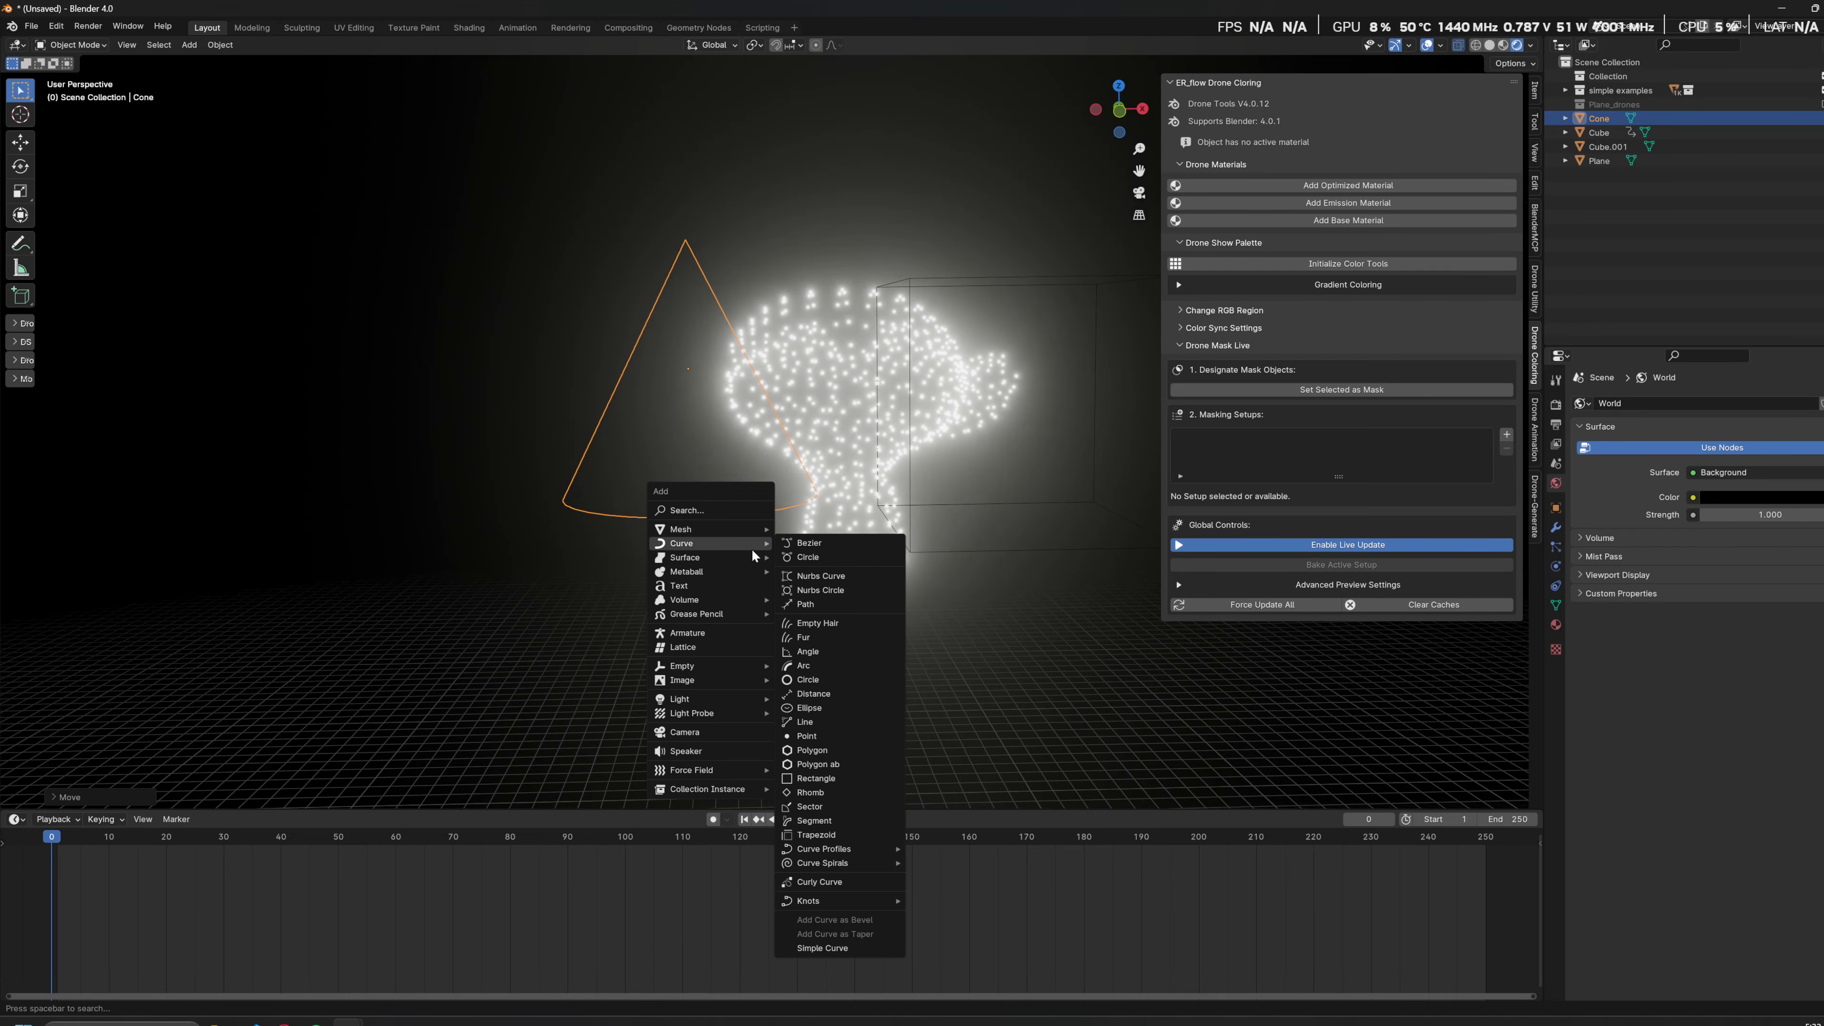
{"action": "mouse_move", "coordinate": [741, 531]}
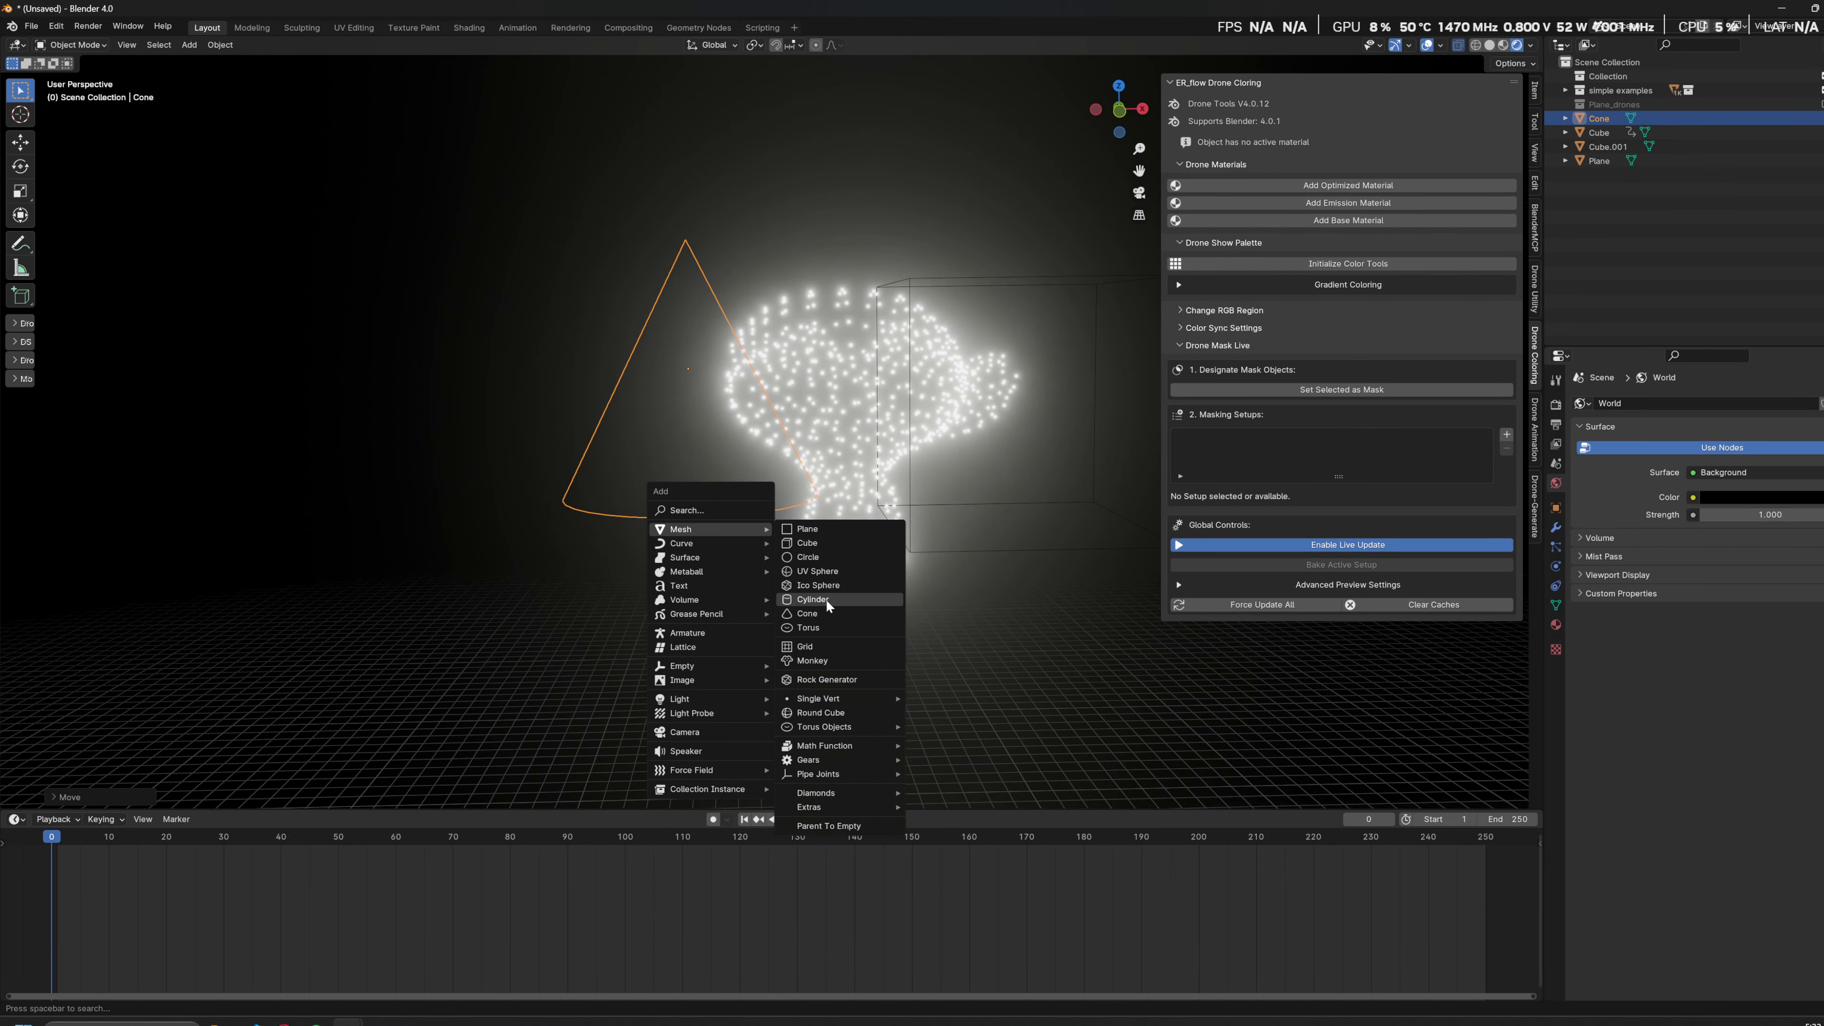
{"action": "left_click", "coordinate": [812, 600]}
{"action": "scroll", "coordinate": [829, 625], "scroll_direction": "down", "scroll_amount": 5}
{"action": "key", "text": "s"}
{"action": "left_click", "coordinate": [1127, 628]}
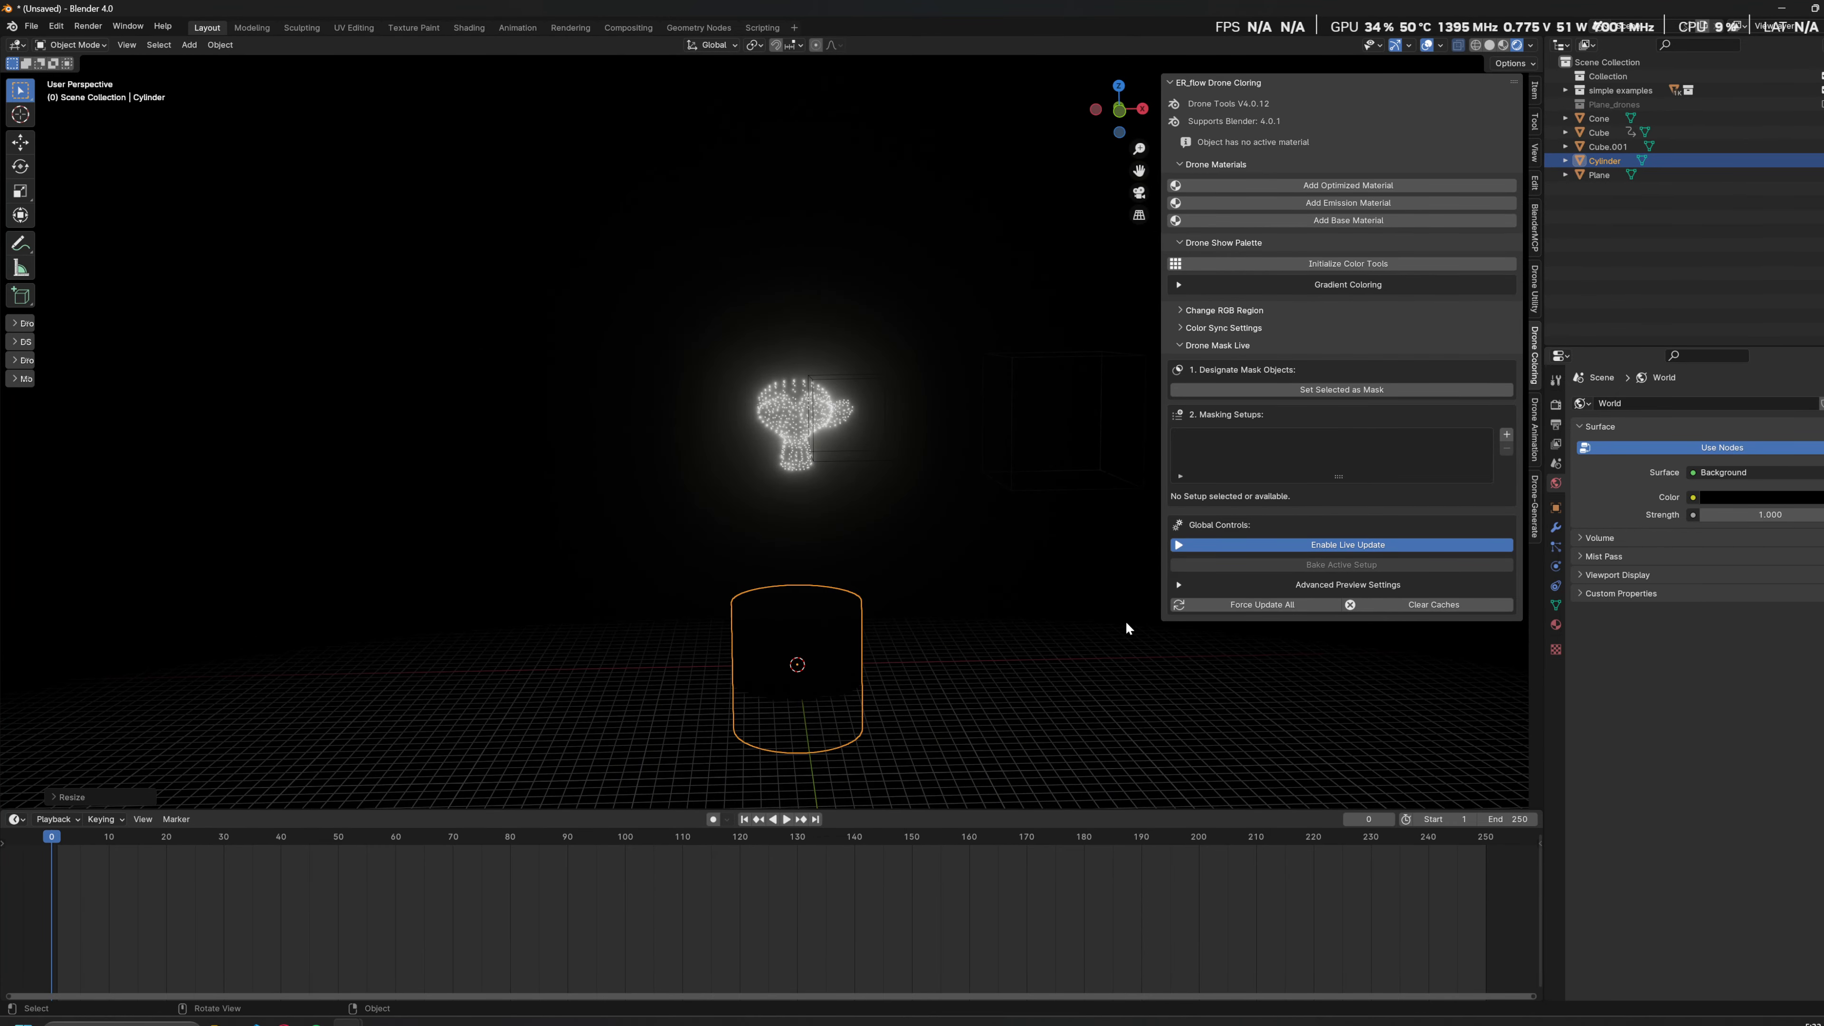
Step: Raise the cylinder vertically above the top of the monkey head and switch the viewport to solid shading
{"action": "key", "text": "g"}
{"action": "key", "text": "z"}
{"action": "left_click", "coordinate": [1058, 277]}
{"action": "scroll", "coordinate": [950, 349], "scroll_direction": "up", "scroll_amount": 10}
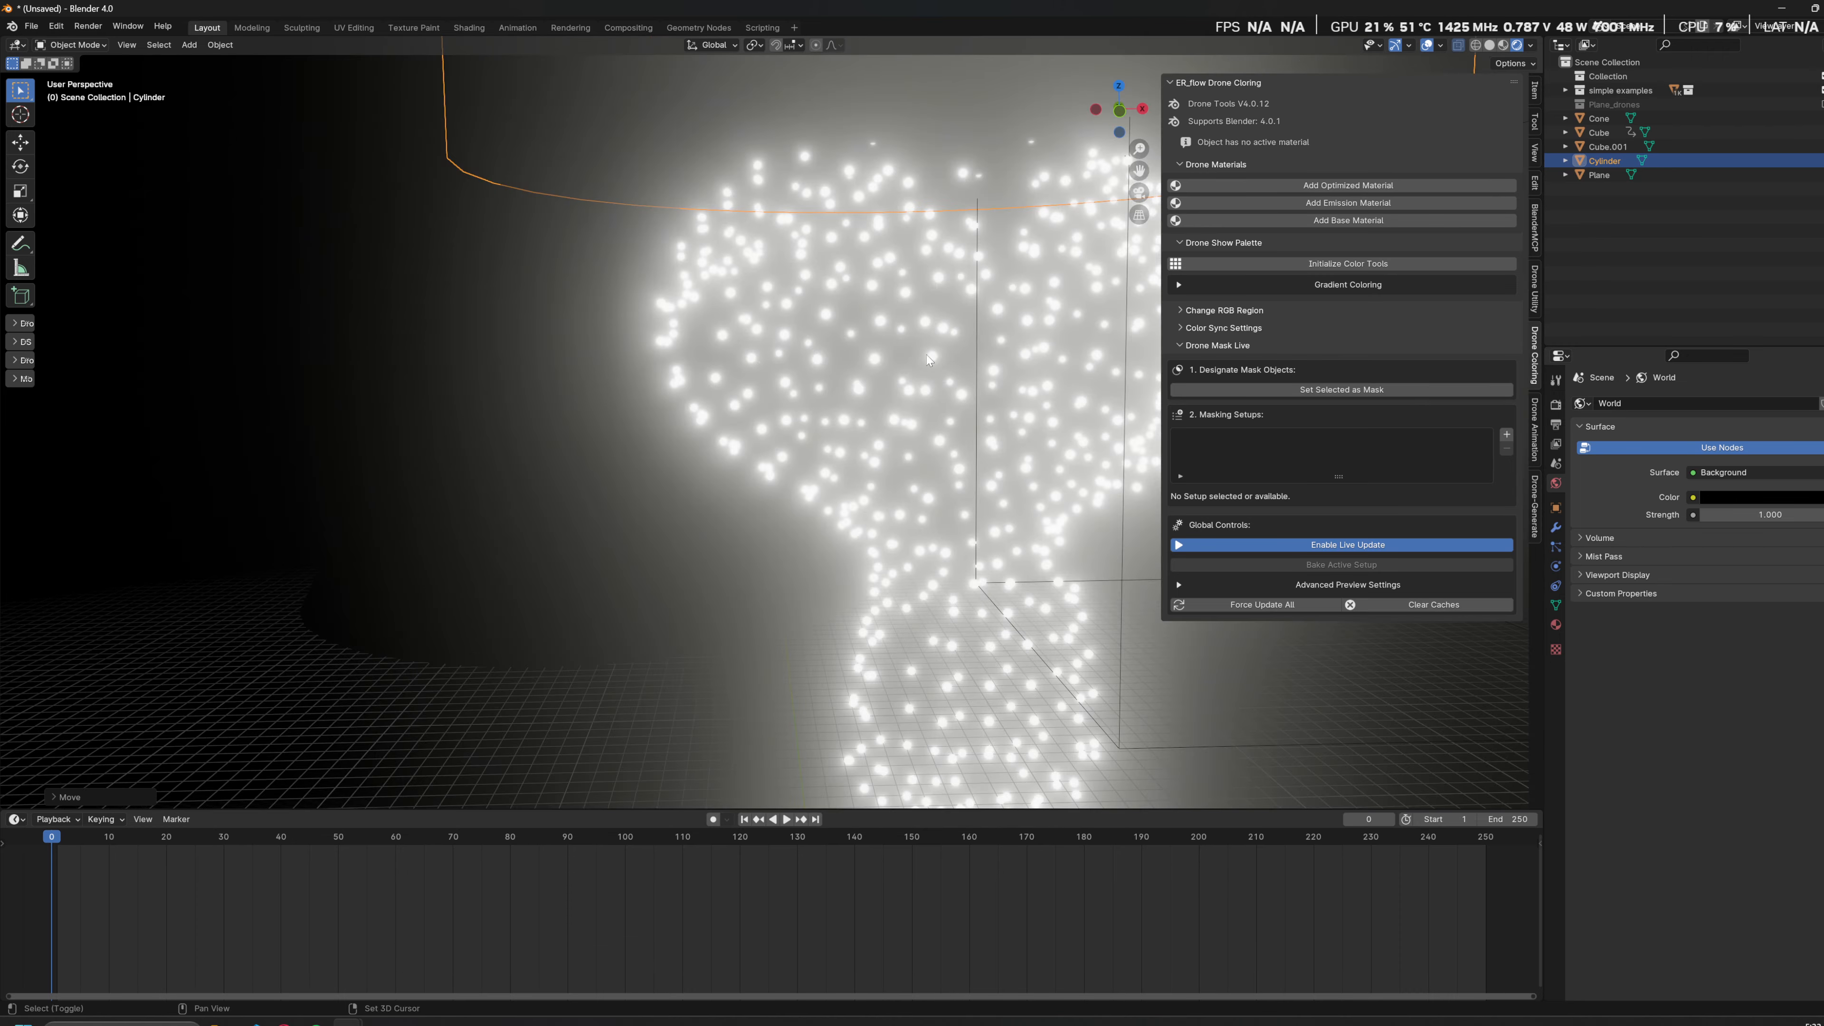
{"action": "scroll", "coordinate": [926, 355], "scroll_direction": "down", "scroll_amount": 7}
{"action": "key", "text": "z"}
{"action": "left_click", "coordinate": [940, 378]}
{"action": "scroll", "coordinate": [908, 266], "scroll_direction": "up", "scroll_amount": 4}
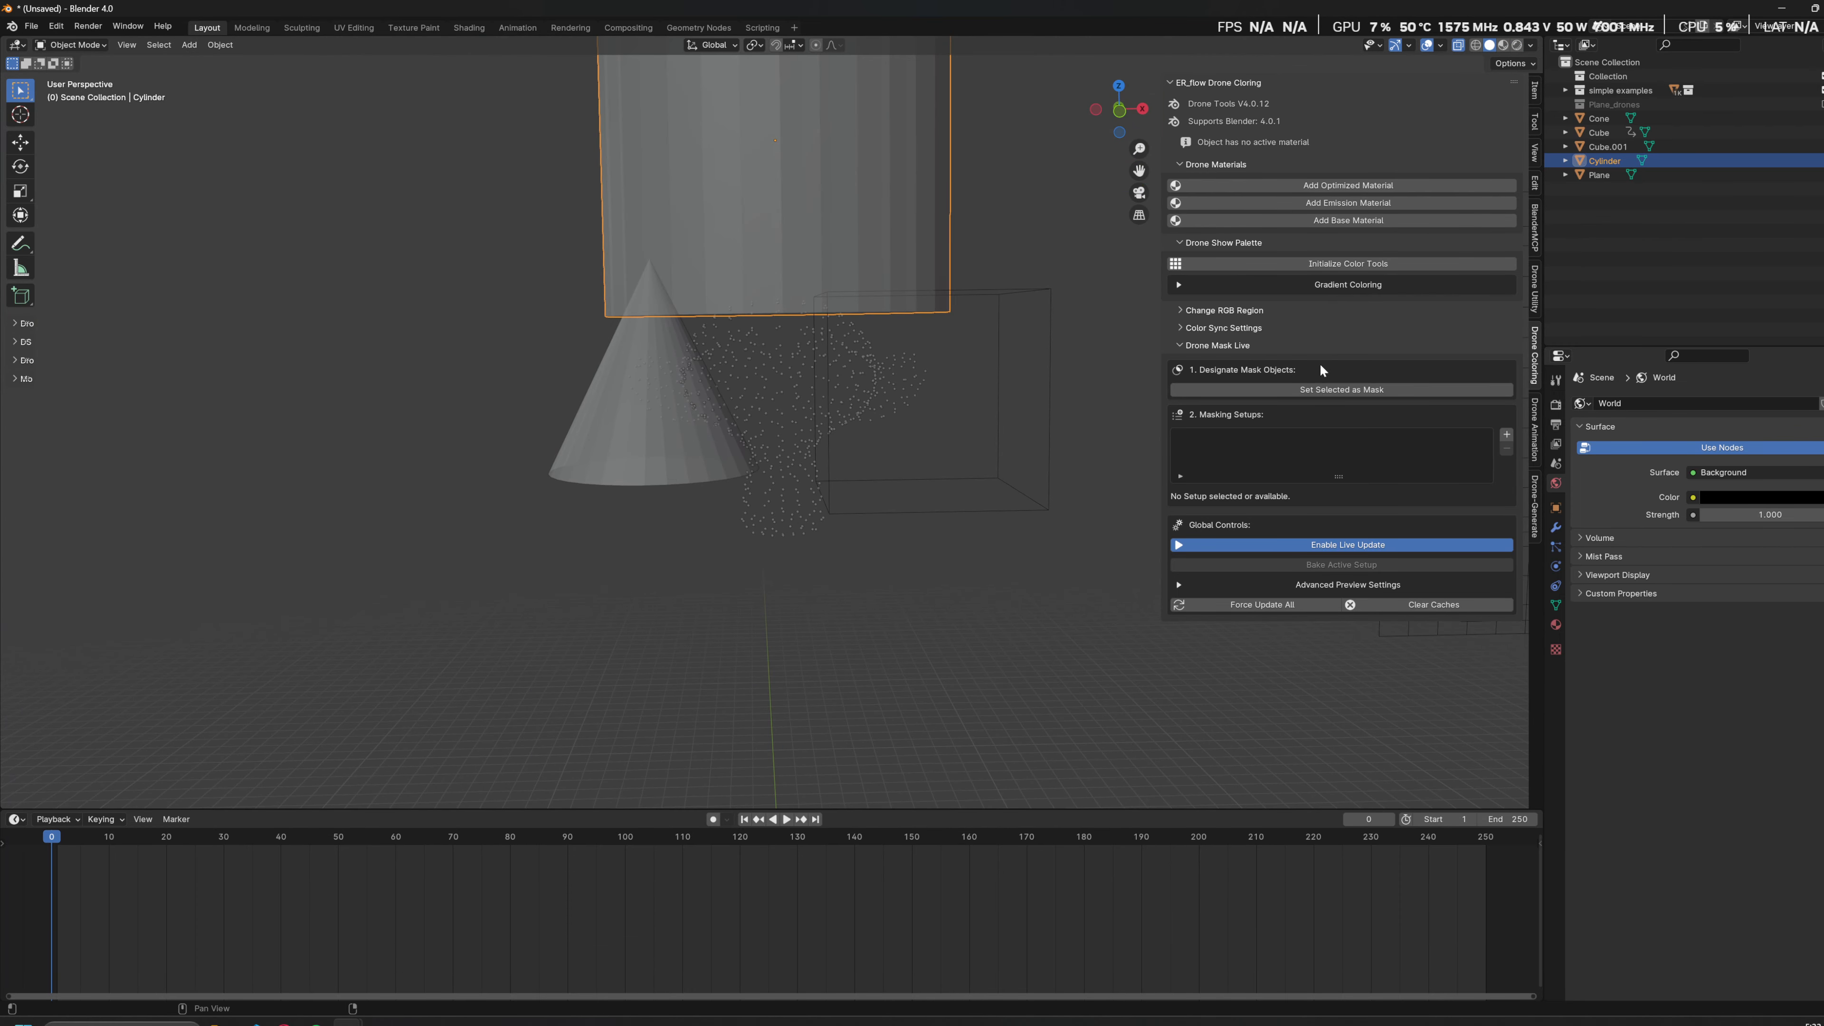
Step: Designate the cylinder and the cone as mask objects
{"action": "left_click", "coordinate": [1336, 390]}
{"action": "left_click", "coordinate": [1368, 394]}
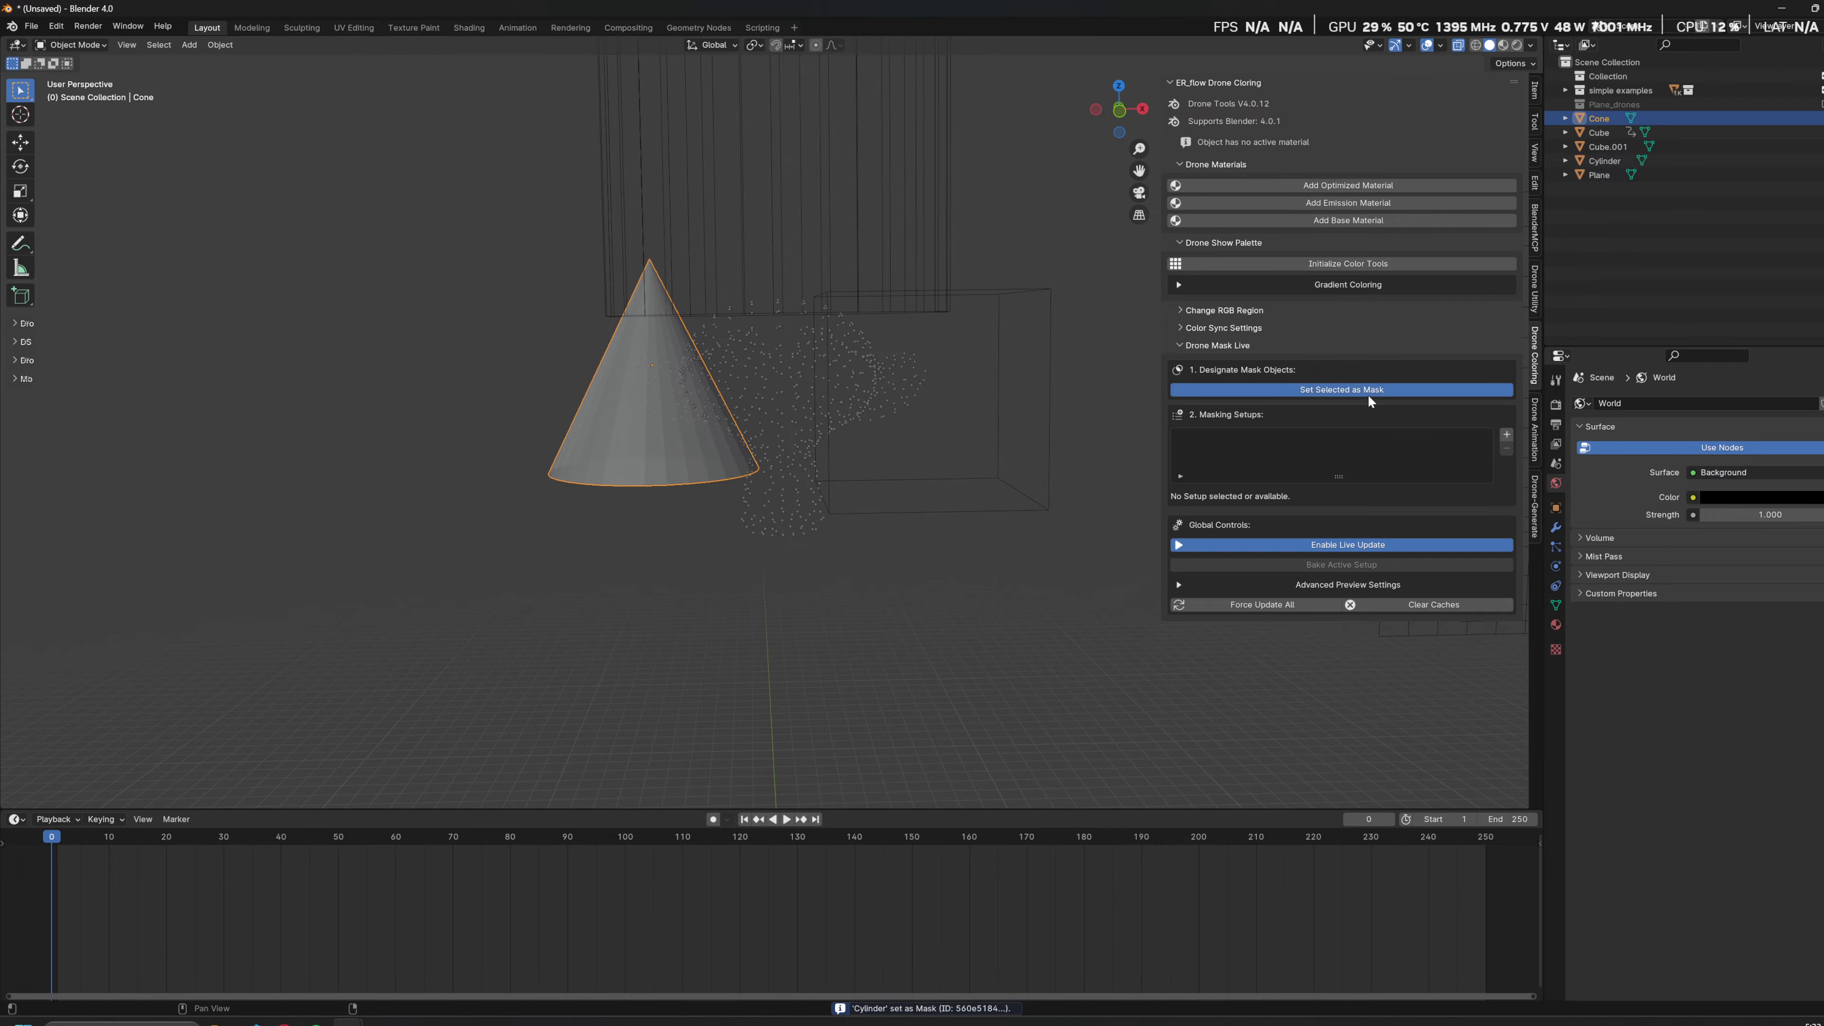
{"action": "scroll", "coordinate": [761, 371], "scroll_direction": "up", "scroll_amount": 4}
{"action": "left_click", "coordinate": [854, 261]}
{"action": "scroll", "coordinate": [930, 381], "scroll_direction": "down", "scroll_amount": 2}
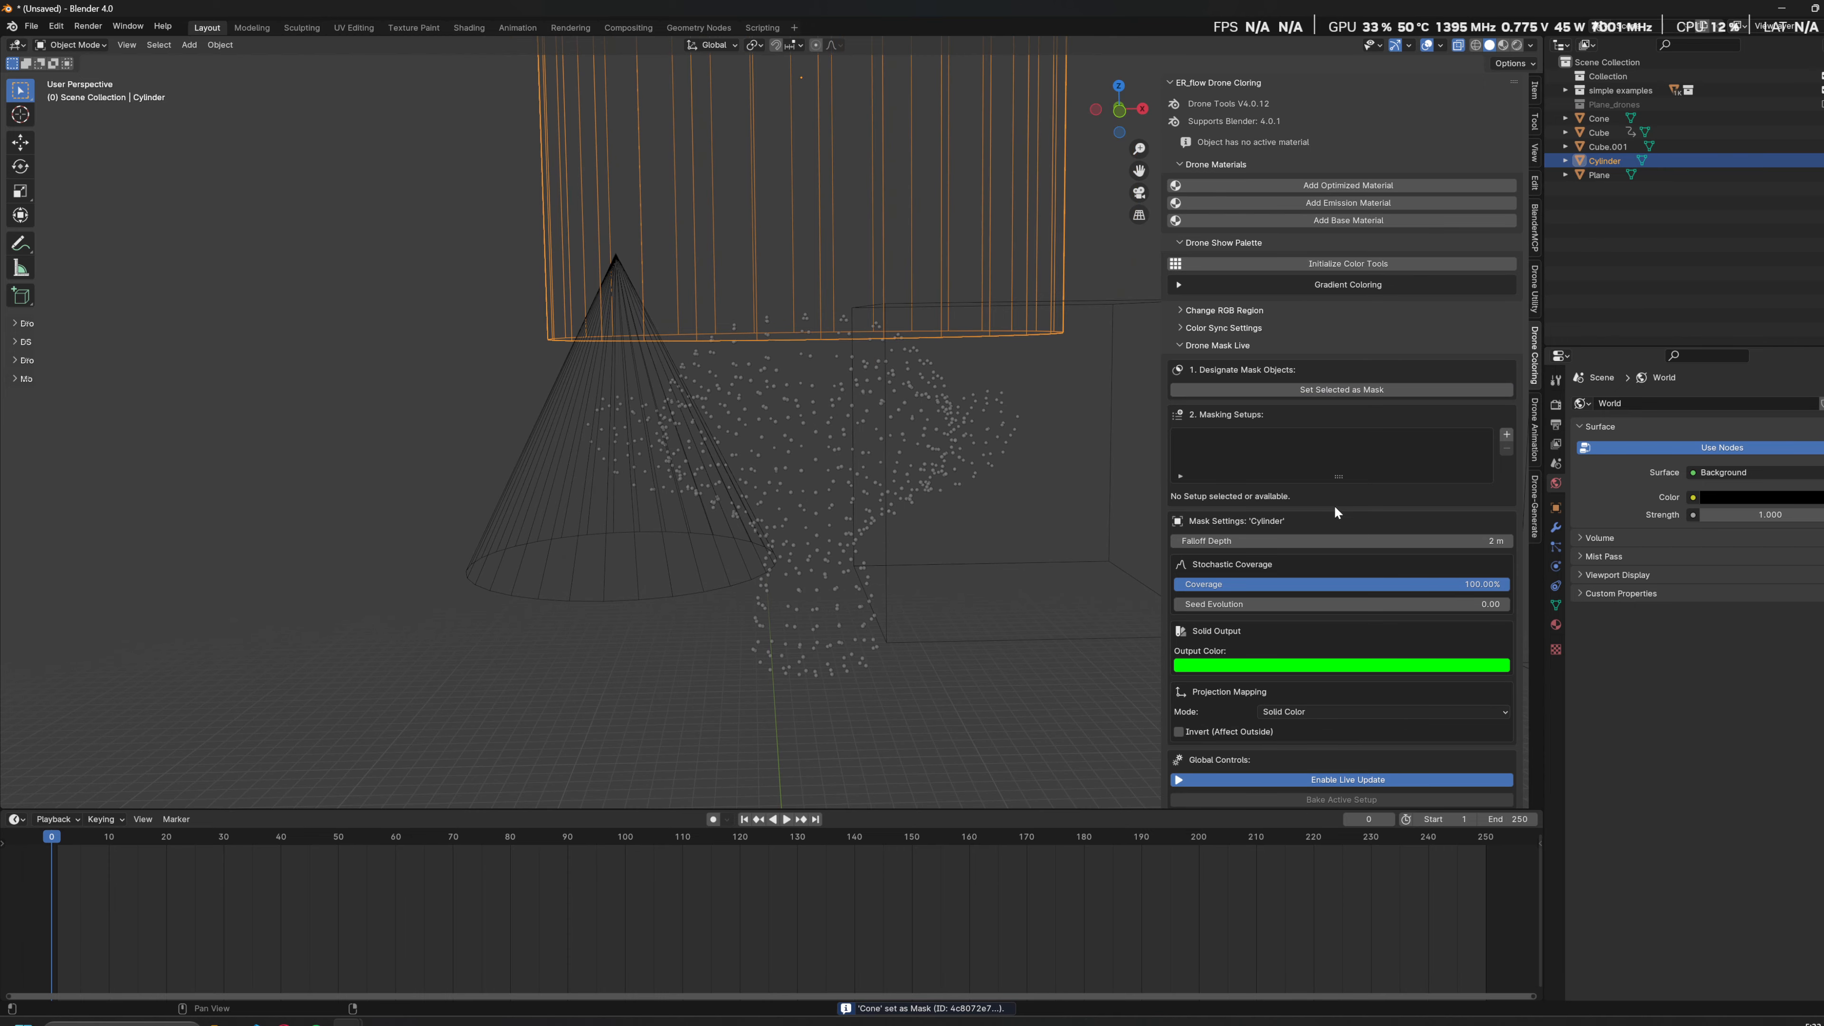
Step: Create a new masking setup and assign all the monkey-head drones to it
{"action": "left_click", "coordinate": [1507, 436]}
{"action": "left_click", "coordinate": [825, 528]}
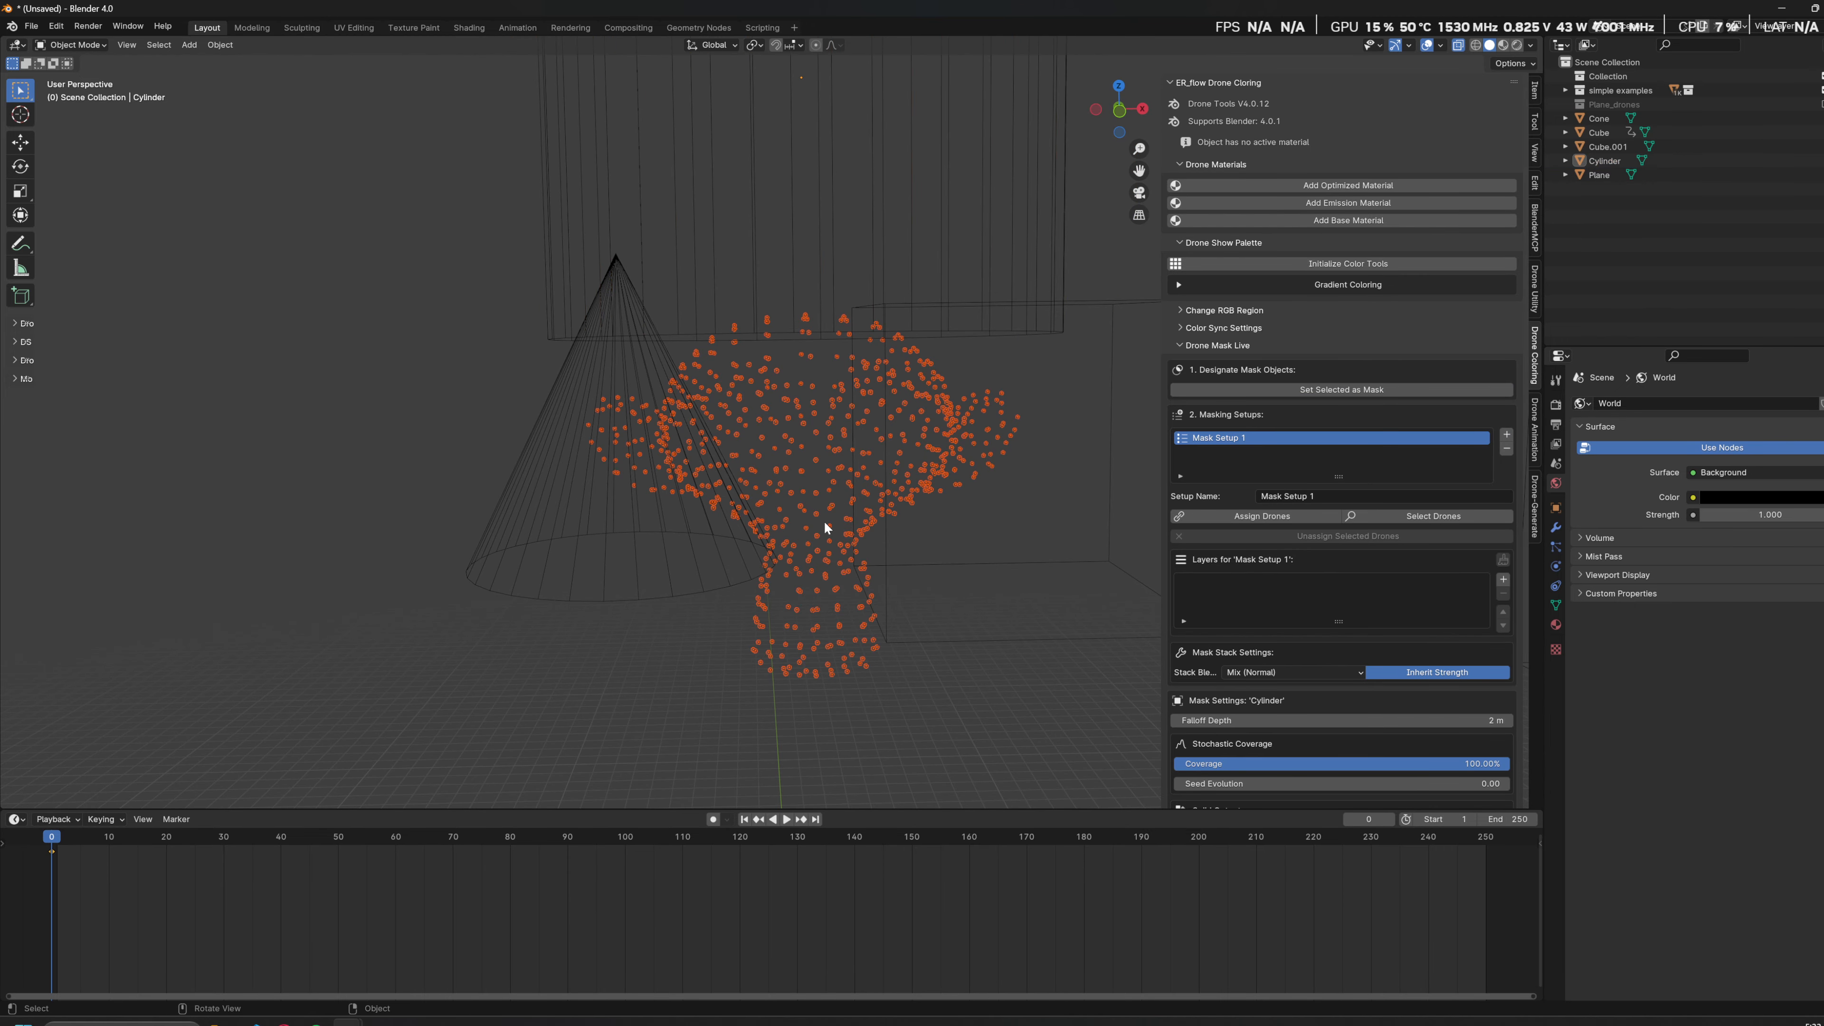
{"action": "left_click", "coordinate": [1223, 518]}
Step: Add the Cone, Cube.001 and Cylinder masks as layers of Mask Setup 1
{"action": "left_click", "coordinate": [1503, 579]}
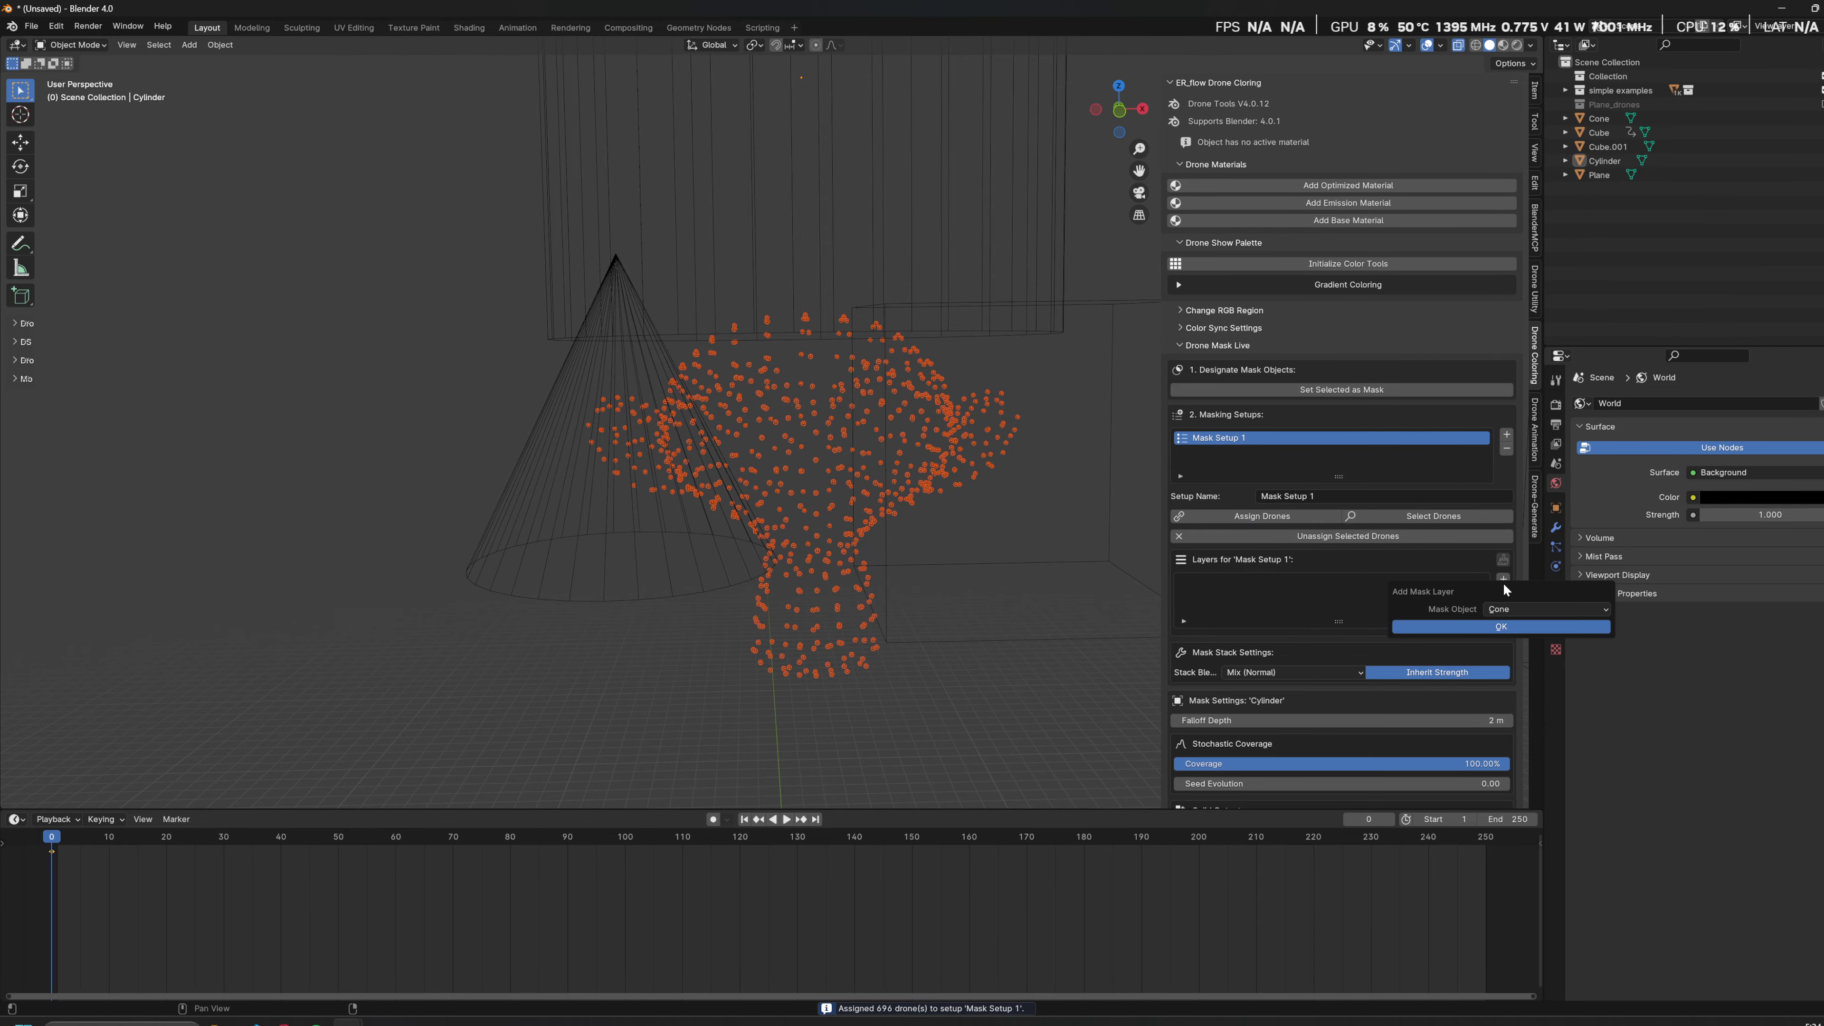
{"action": "left_click", "coordinate": [1422, 625]}
{"action": "left_click", "coordinate": [1503, 579]}
{"action": "left_click", "coordinate": [1509, 611]}
{"action": "middle_click_drag", "start_coordinate": [1120, 413], "coordinate": [837, 429], "text": "shift"}
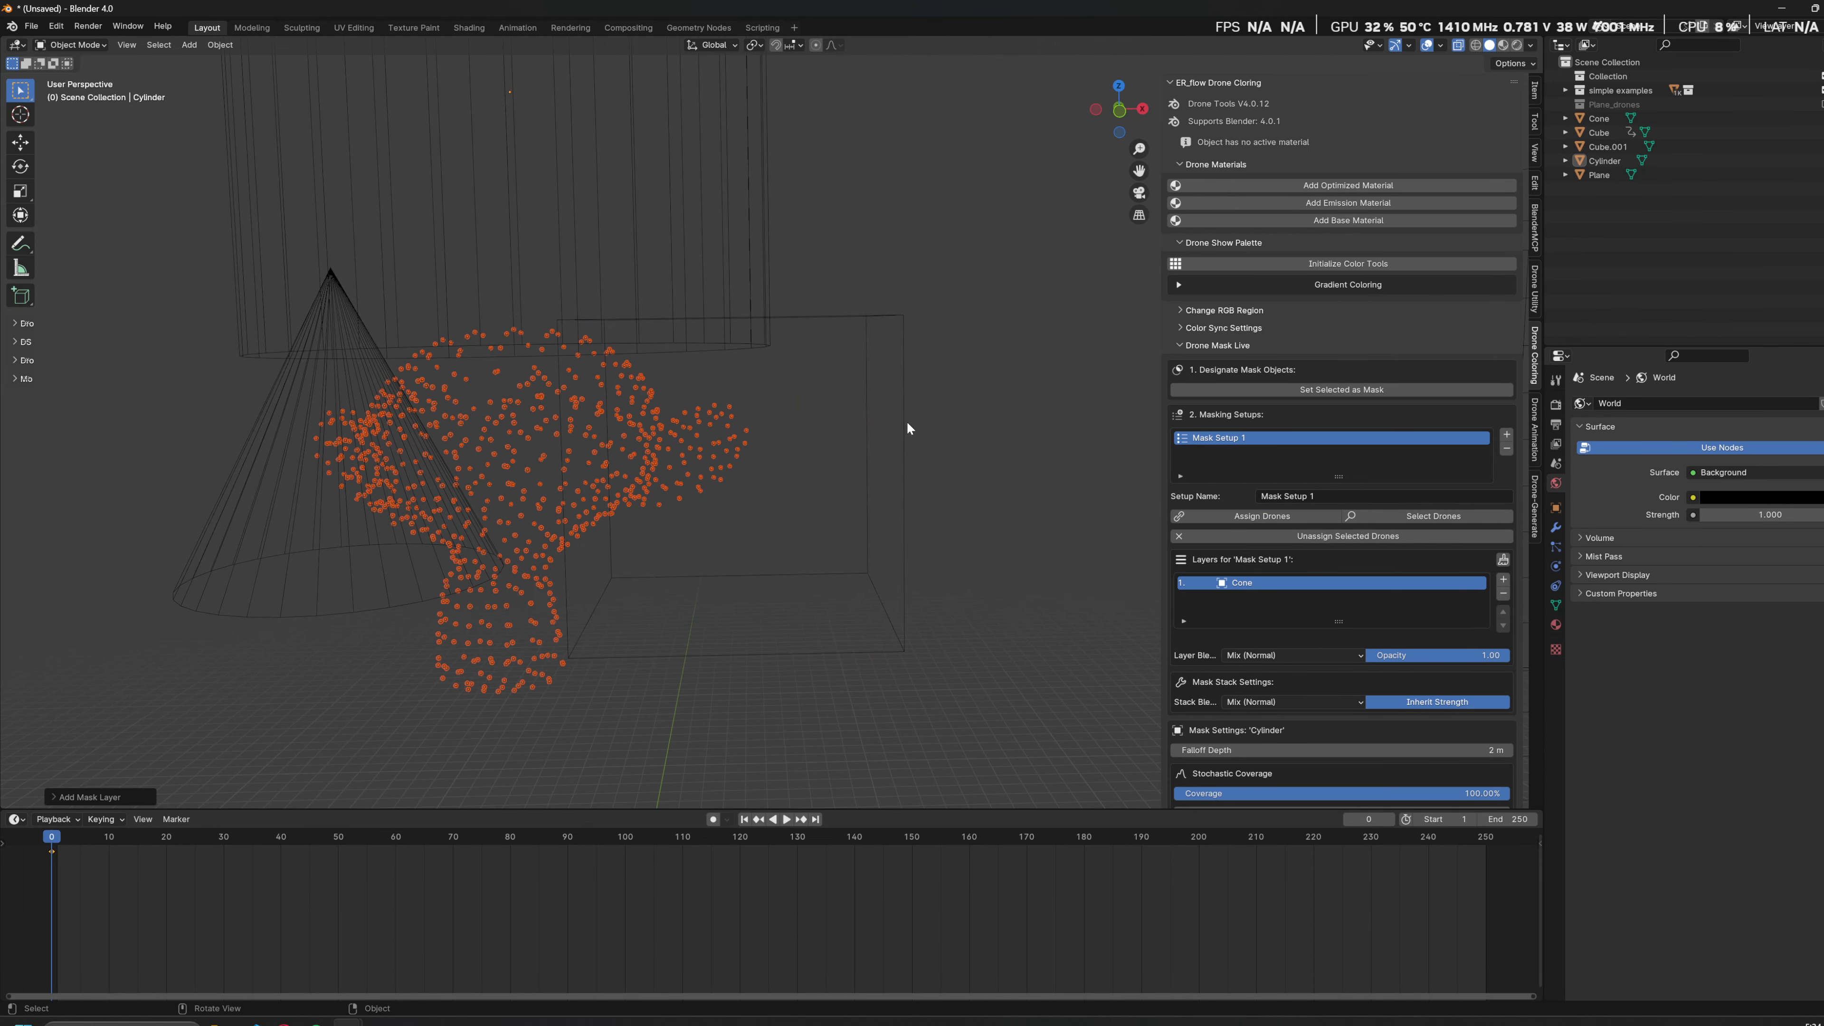
{"action": "left_click", "coordinate": [905, 428]}
{"action": "left_click", "coordinate": [1503, 575]}
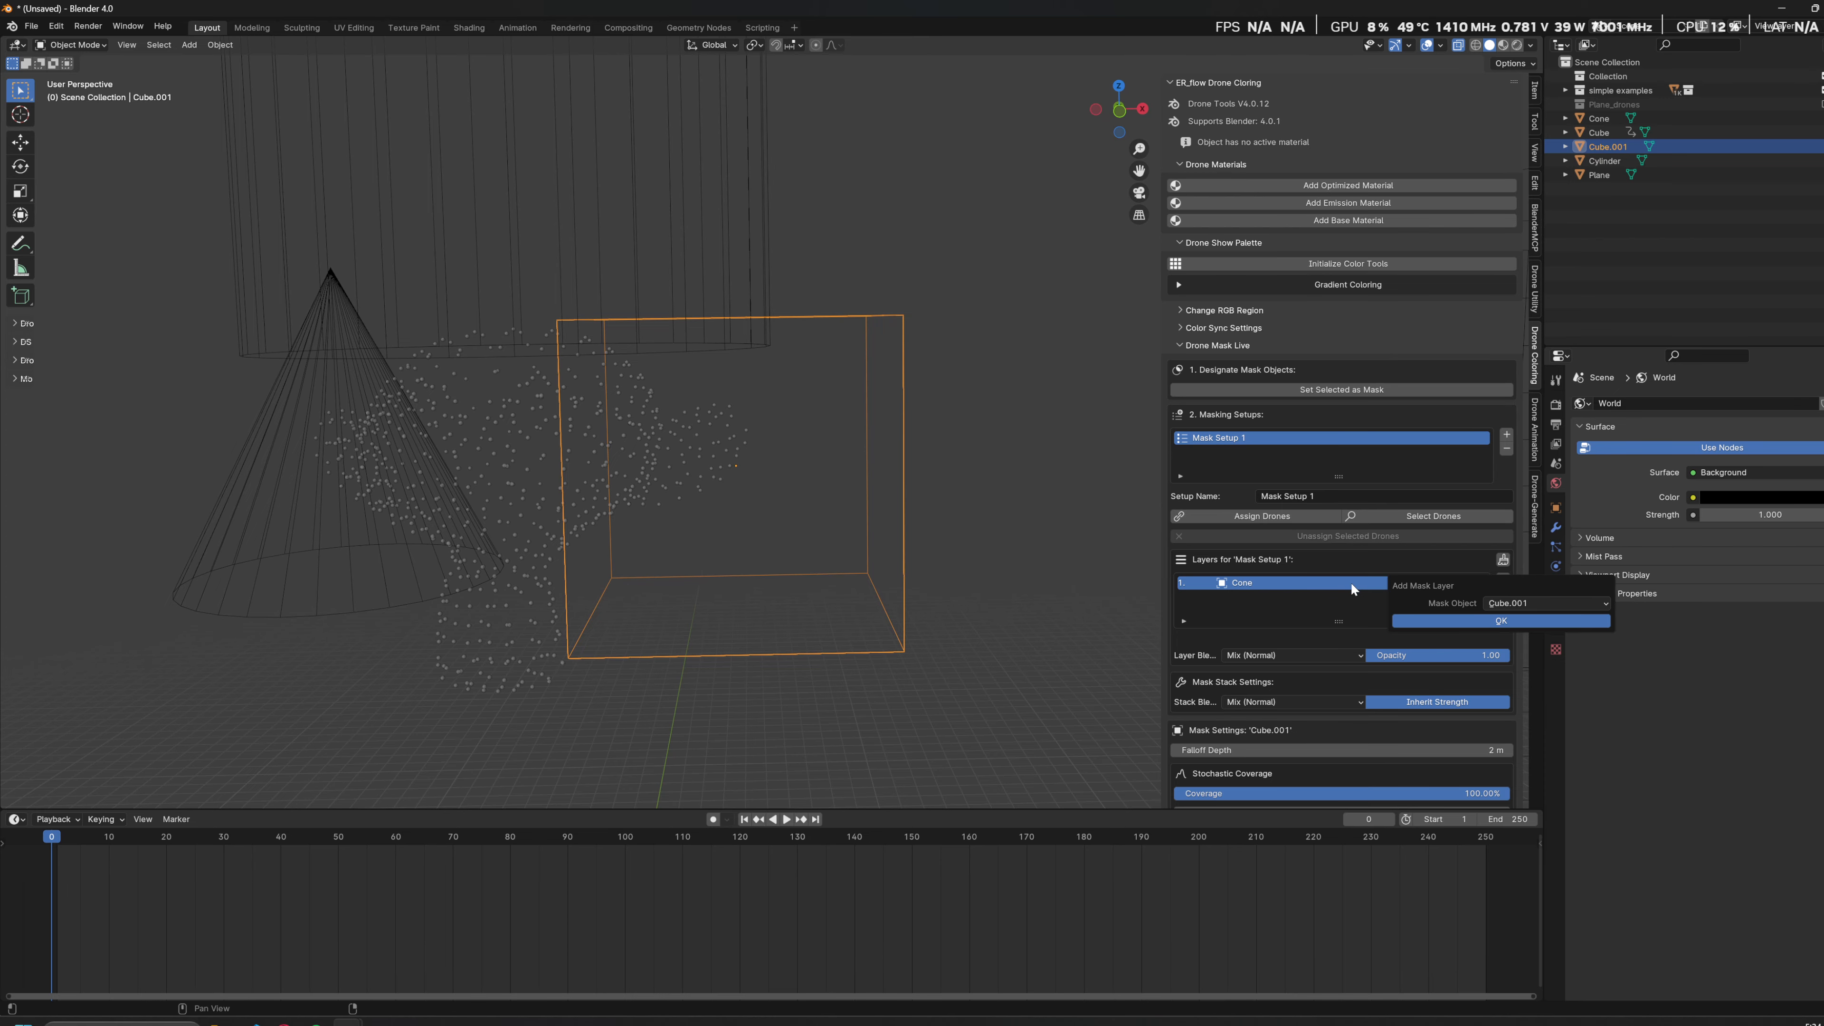
{"action": "left_click", "coordinate": [1465, 621]}
{"action": "left_click", "coordinate": [1503, 575]}
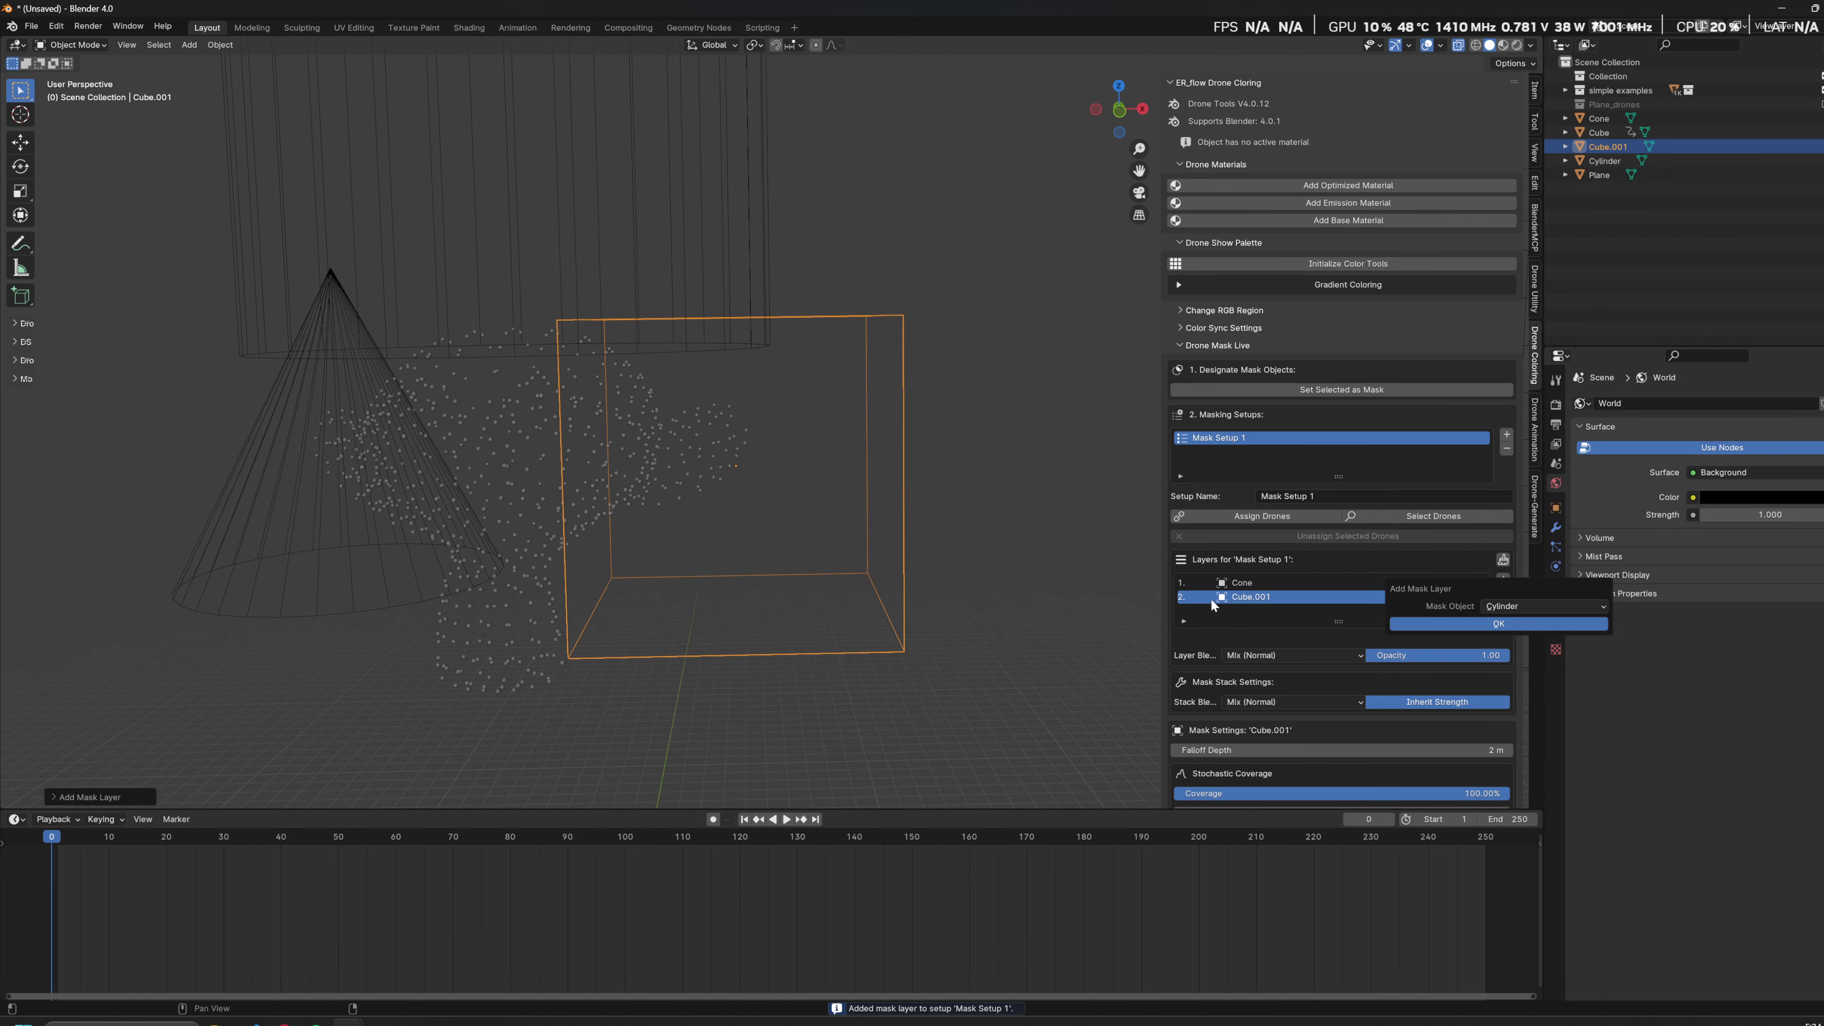
{"action": "left_click", "coordinate": [1470, 621]}
Step: Switch the viewport to rendered shading and reposition the Cube.001 mask so that it covers one ear of the formation
{"action": "key", "text": "z"}
{"action": "middle_click_drag", "start_coordinate": [854, 488], "coordinate": [1056, 443], "text": "shift"}
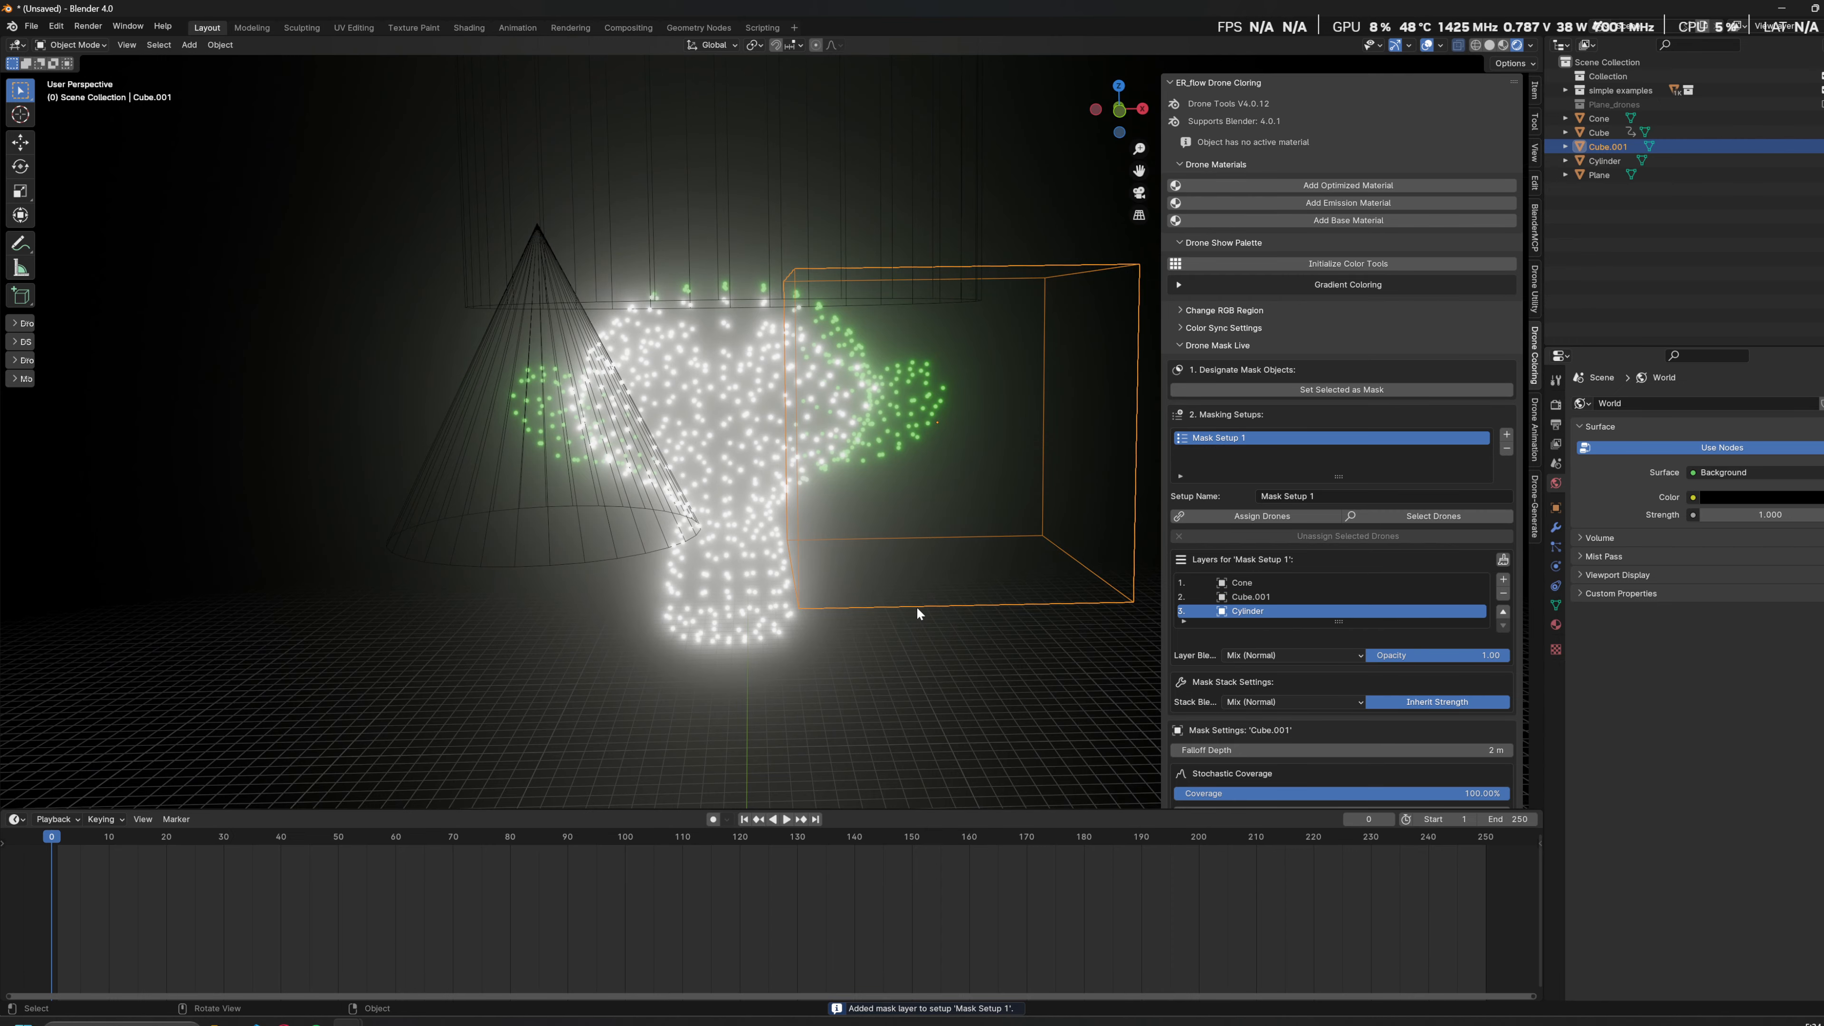
{"action": "key", "text": "g"}
{"action": "left_click", "coordinate": [804, 695]}
{"action": "middle_click_drag", "start_coordinate": [804, 695], "coordinate": [847, 598]}
{"action": "key", "text": "g"}
{"action": "left_click", "coordinate": [1112, 670]}
{"action": "key", "text": "g"}
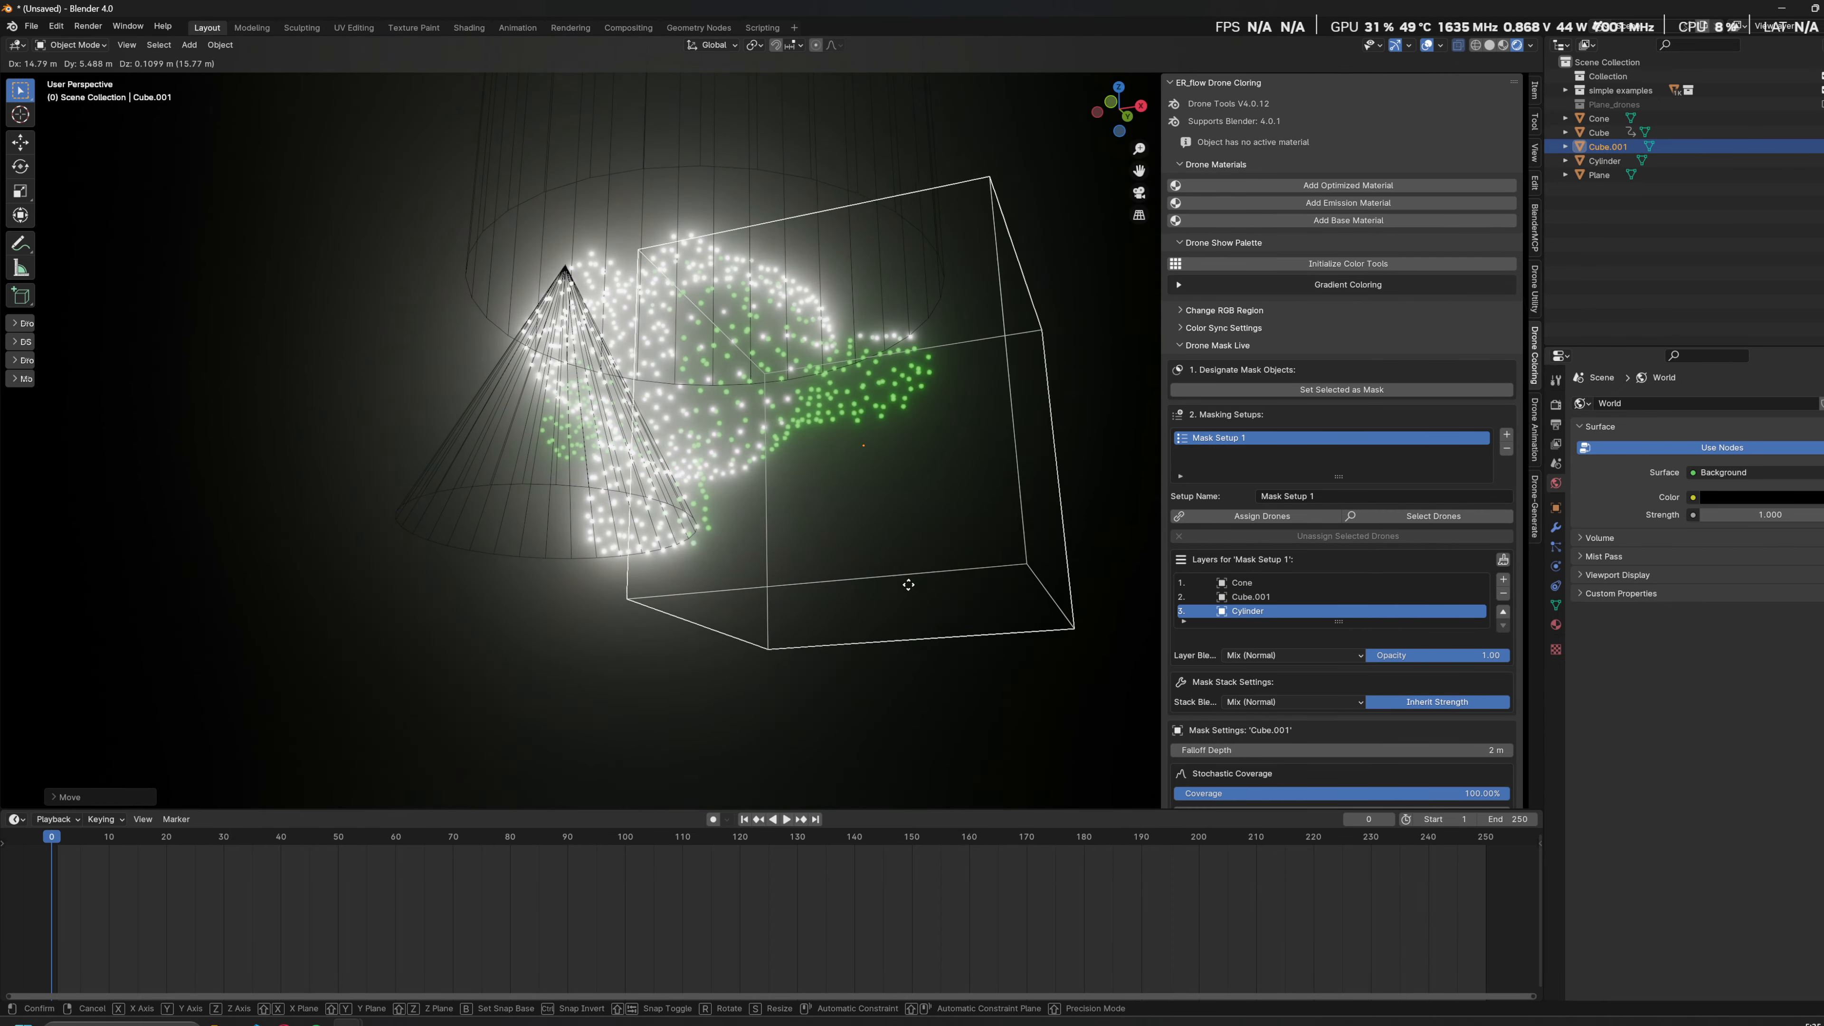
{"action": "left_click", "coordinate": [903, 583]}
Step: Reposition the cone mask in depth so that it encloses the monkey's other ear
{"action": "middle_click_drag", "start_coordinate": [583, 526], "coordinate": [1112, 739], "text": "shift"}
{"action": "left_click", "coordinate": [745, 654]}
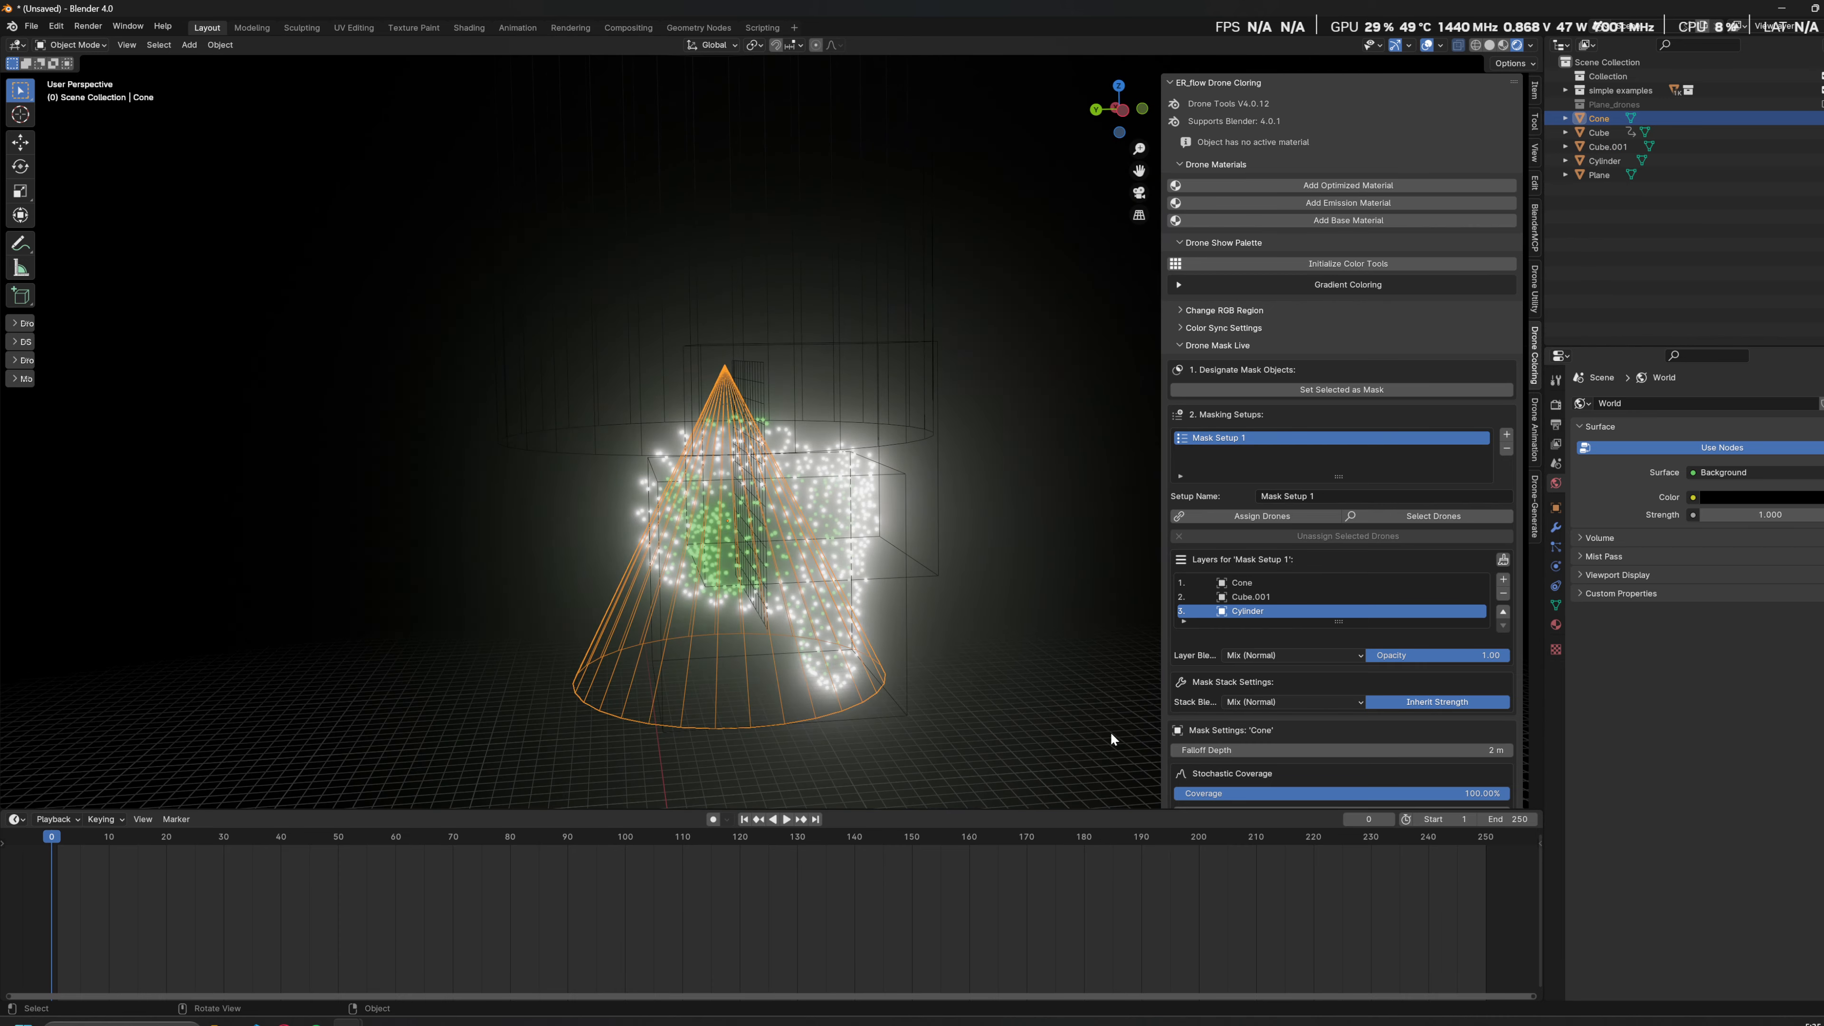
{"action": "key", "text": "g"}
{"action": "left_click", "coordinate": [928, 676]}
{"action": "middle_click_drag", "start_coordinate": [929, 676], "coordinate": [839, 675]}
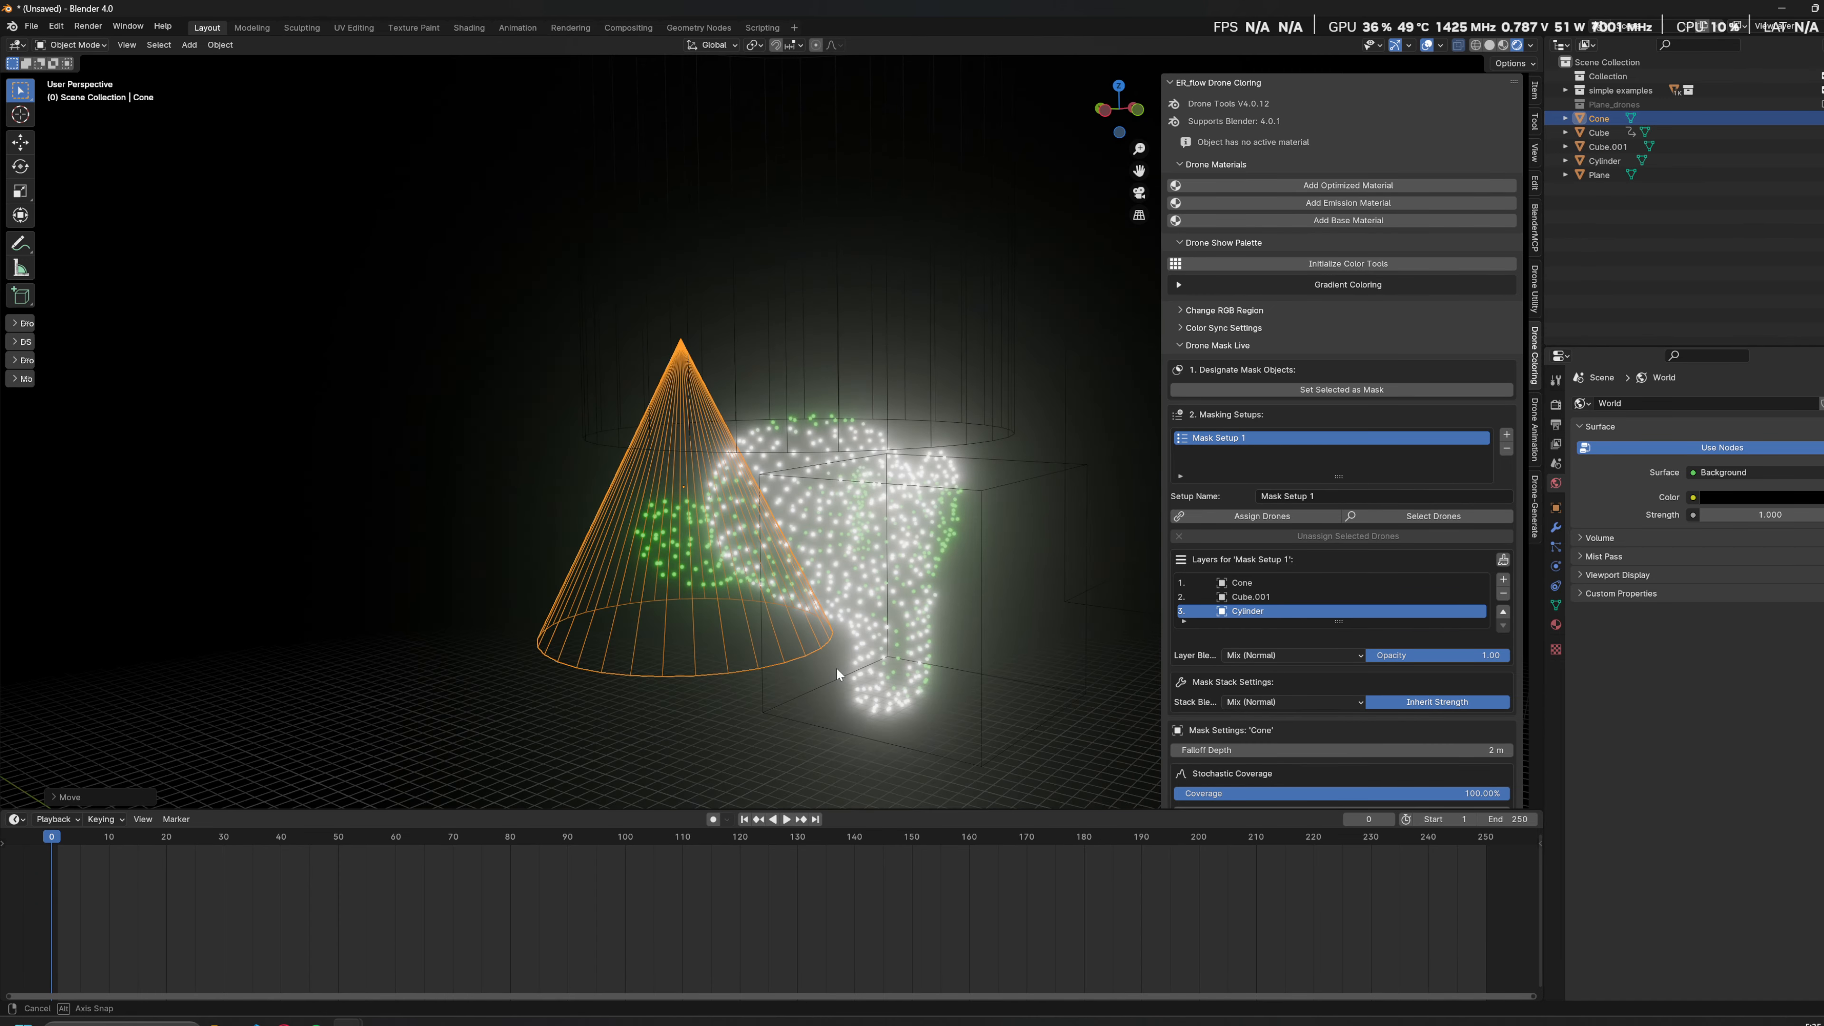
Step: Set the cone mask's output color to orange
{"action": "scroll", "coordinate": [1368, 683], "scroll_direction": "down", "scroll_amount": 7}
{"action": "left_click", "coordinate": [1353, 663]}
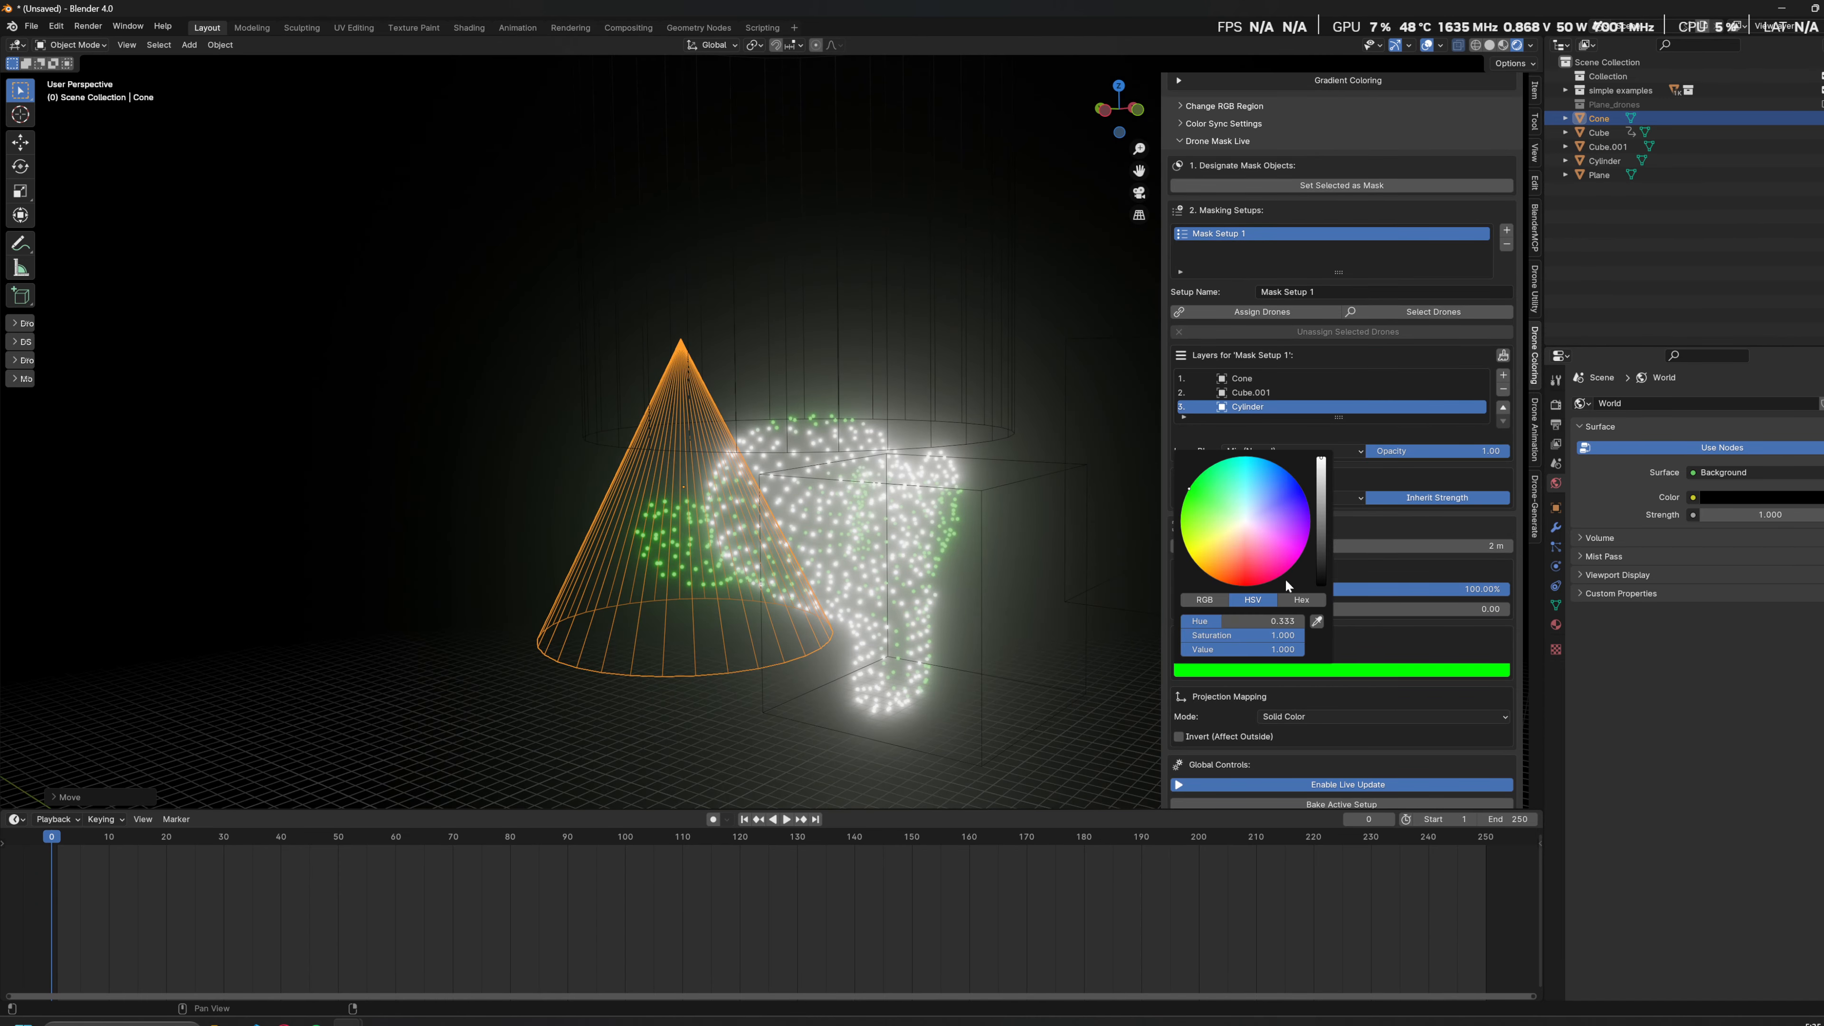
{"action": "left_click_drag", "start_coordinate": [1244, 553], "coordinate": [1218, 560]}
{"action": "middle_click_drag", "start_coordinate": [1106, 424], "coordinate": [1013, 396]}
Step: Set the cylinder mask's output color to blue
{"action": "left_click", "coordinate": [1013, 396]}
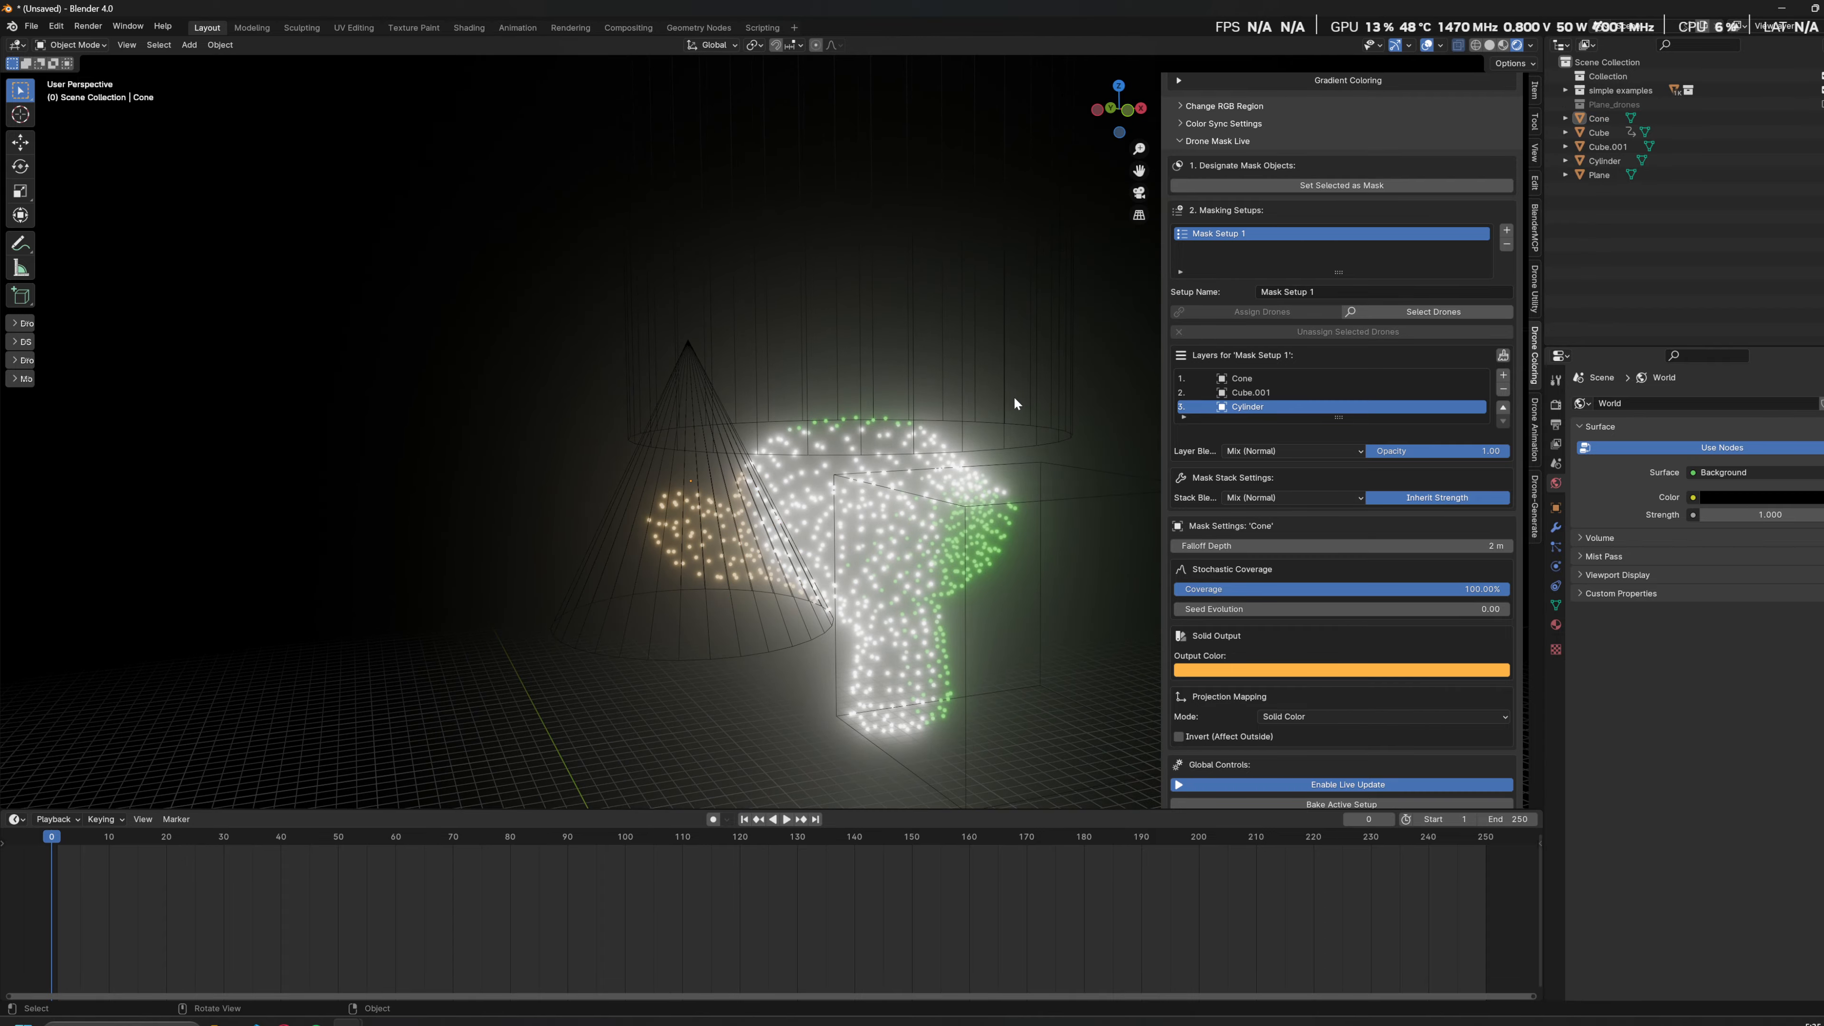
{"action": "left_click", "coordinate": [1075, 435]}
{"action": "left_click", "coordinate": [1350, 671]}
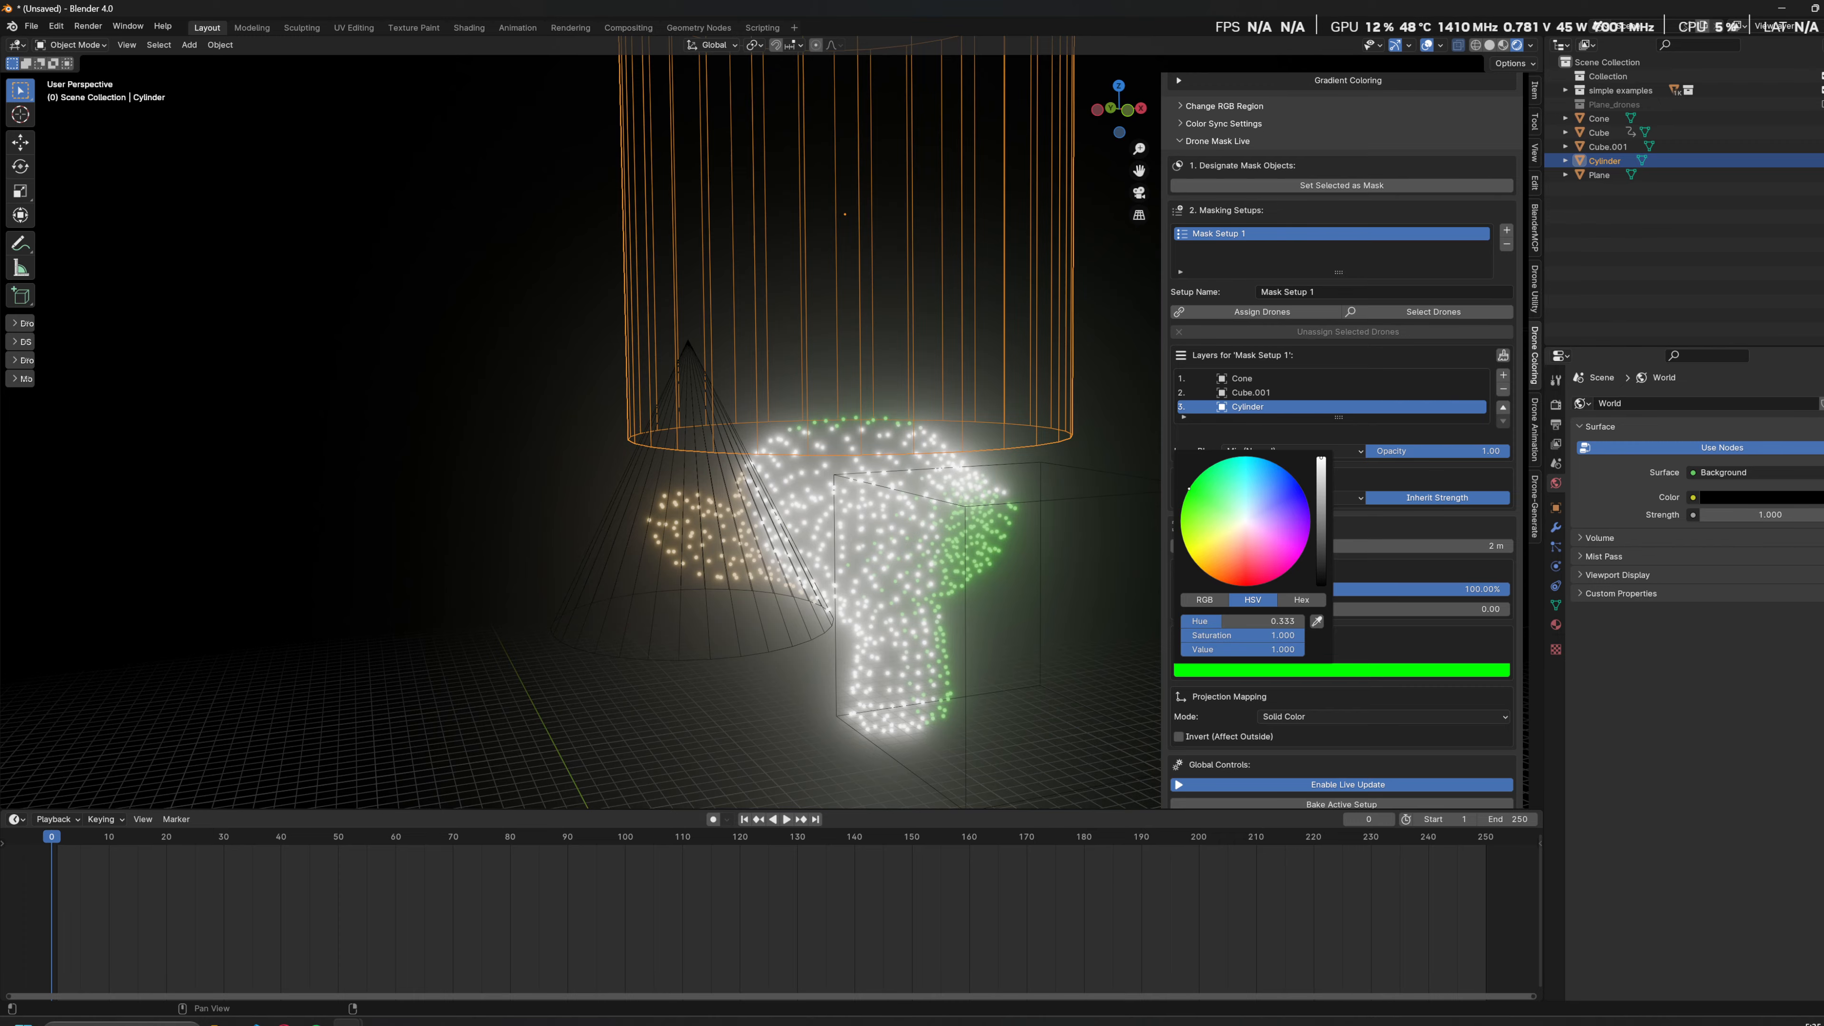
{"action": "left_click_drag", "start_coordinate": [1273, 504], "coordinate": [1297, 487]}
Step: Lower the cylinder mask vertically until it covers the whole monkey head above the neck
{"action": "key", "text": "g"}
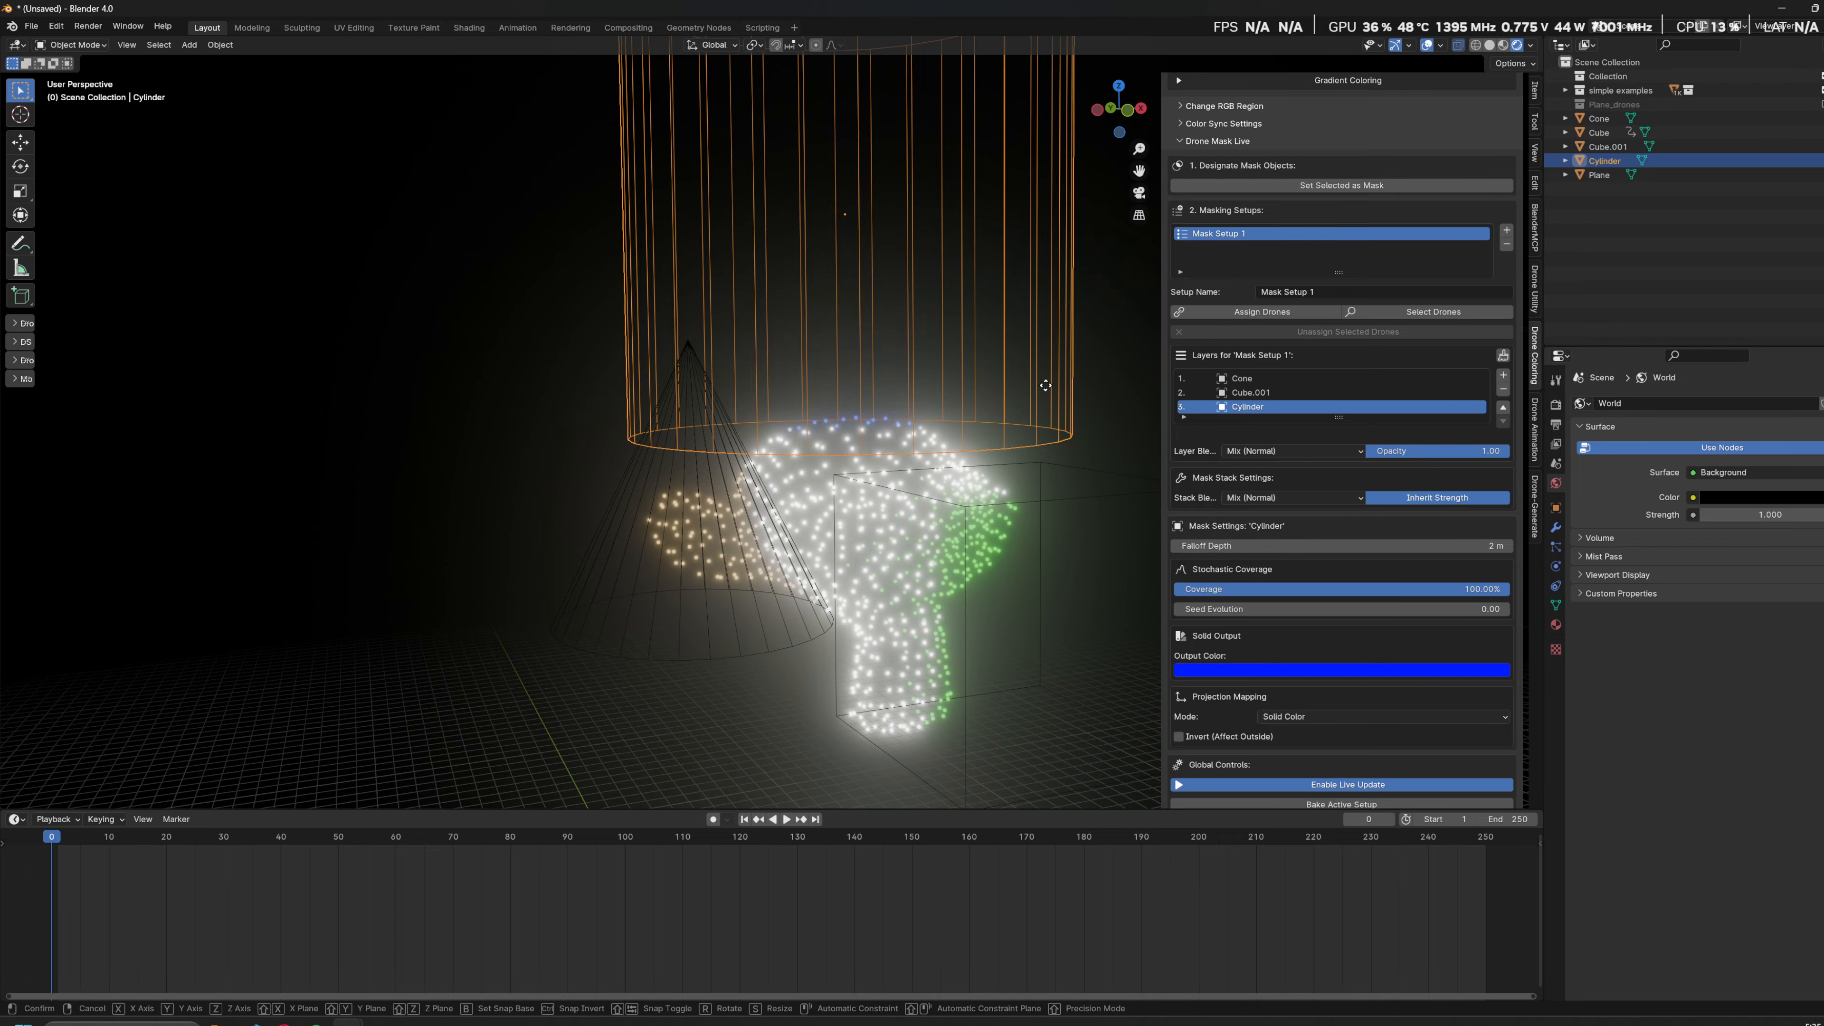
{"action": "key", "text": "z"}
{"action": "left_click", "coordinate": [1066, 520]}
Step: Move the cone mask further in over the side of the monkey head so that it overlaps the blue area
{"action": "left_click", "coordinate": [614, 583]}
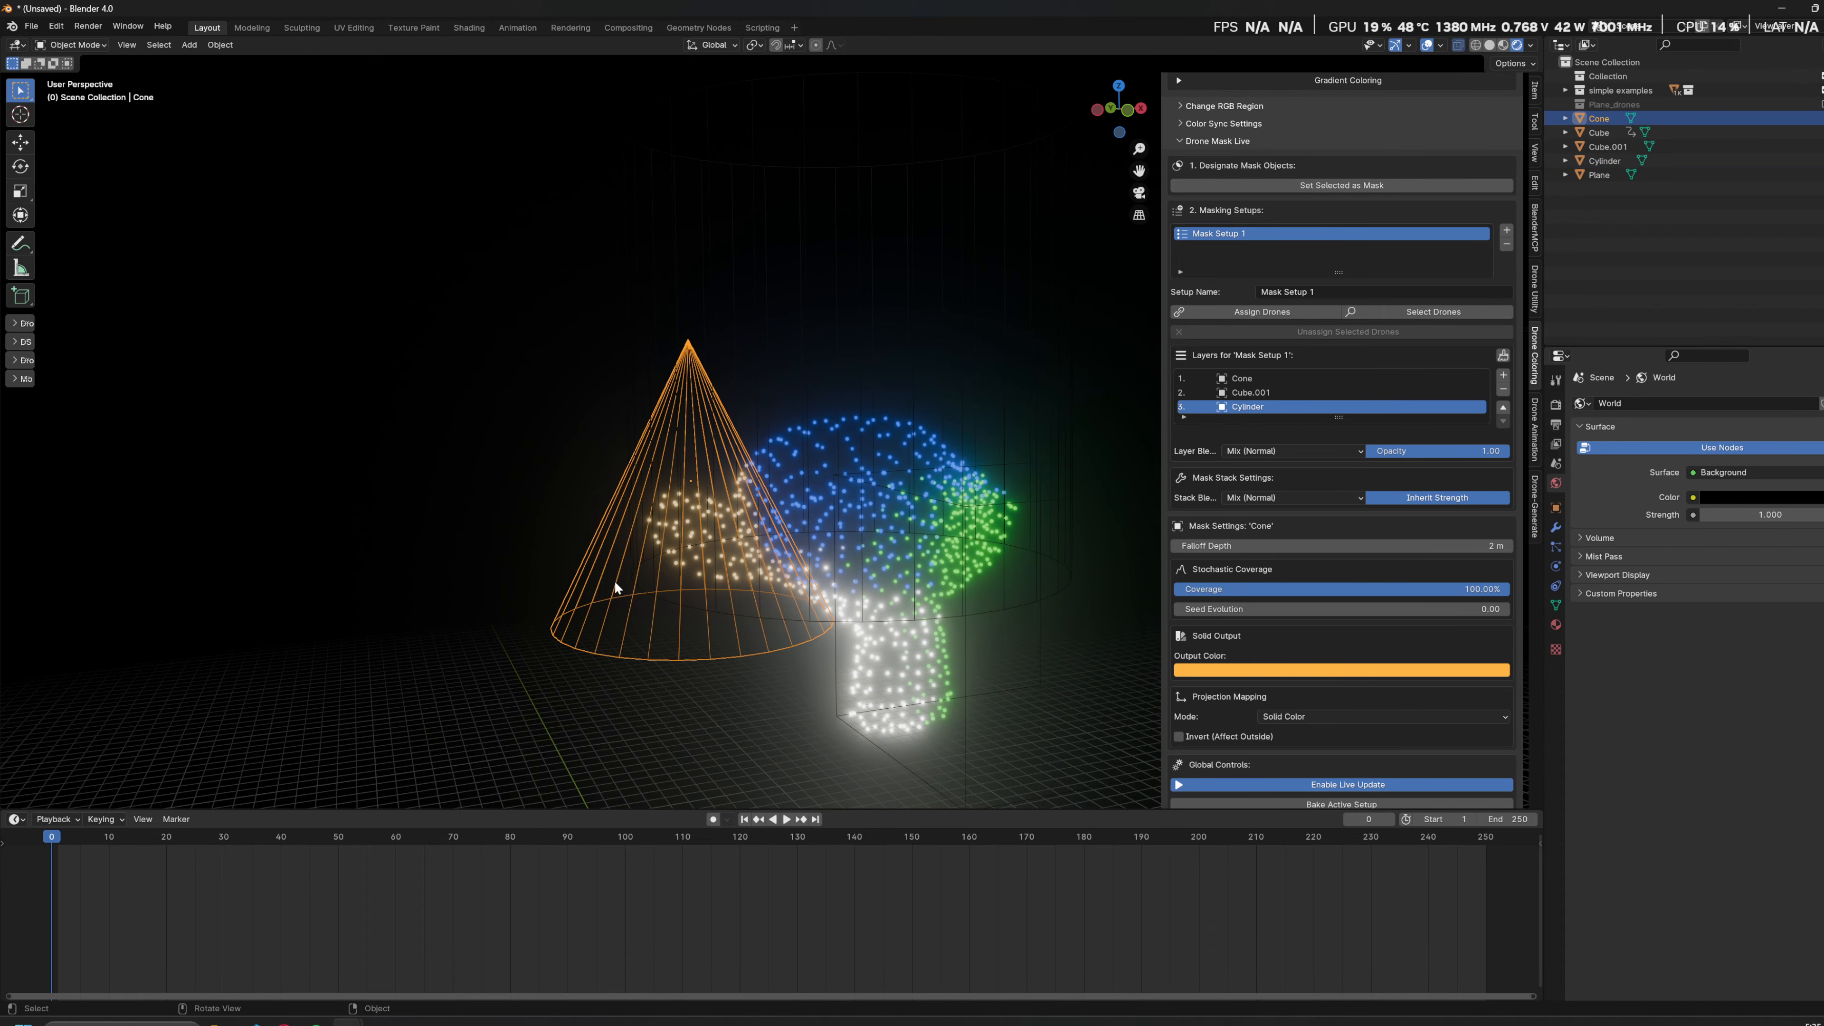
{"action": "key", "text": "g"}
{"action": "left_click", "coordinate": [1034, 567]}
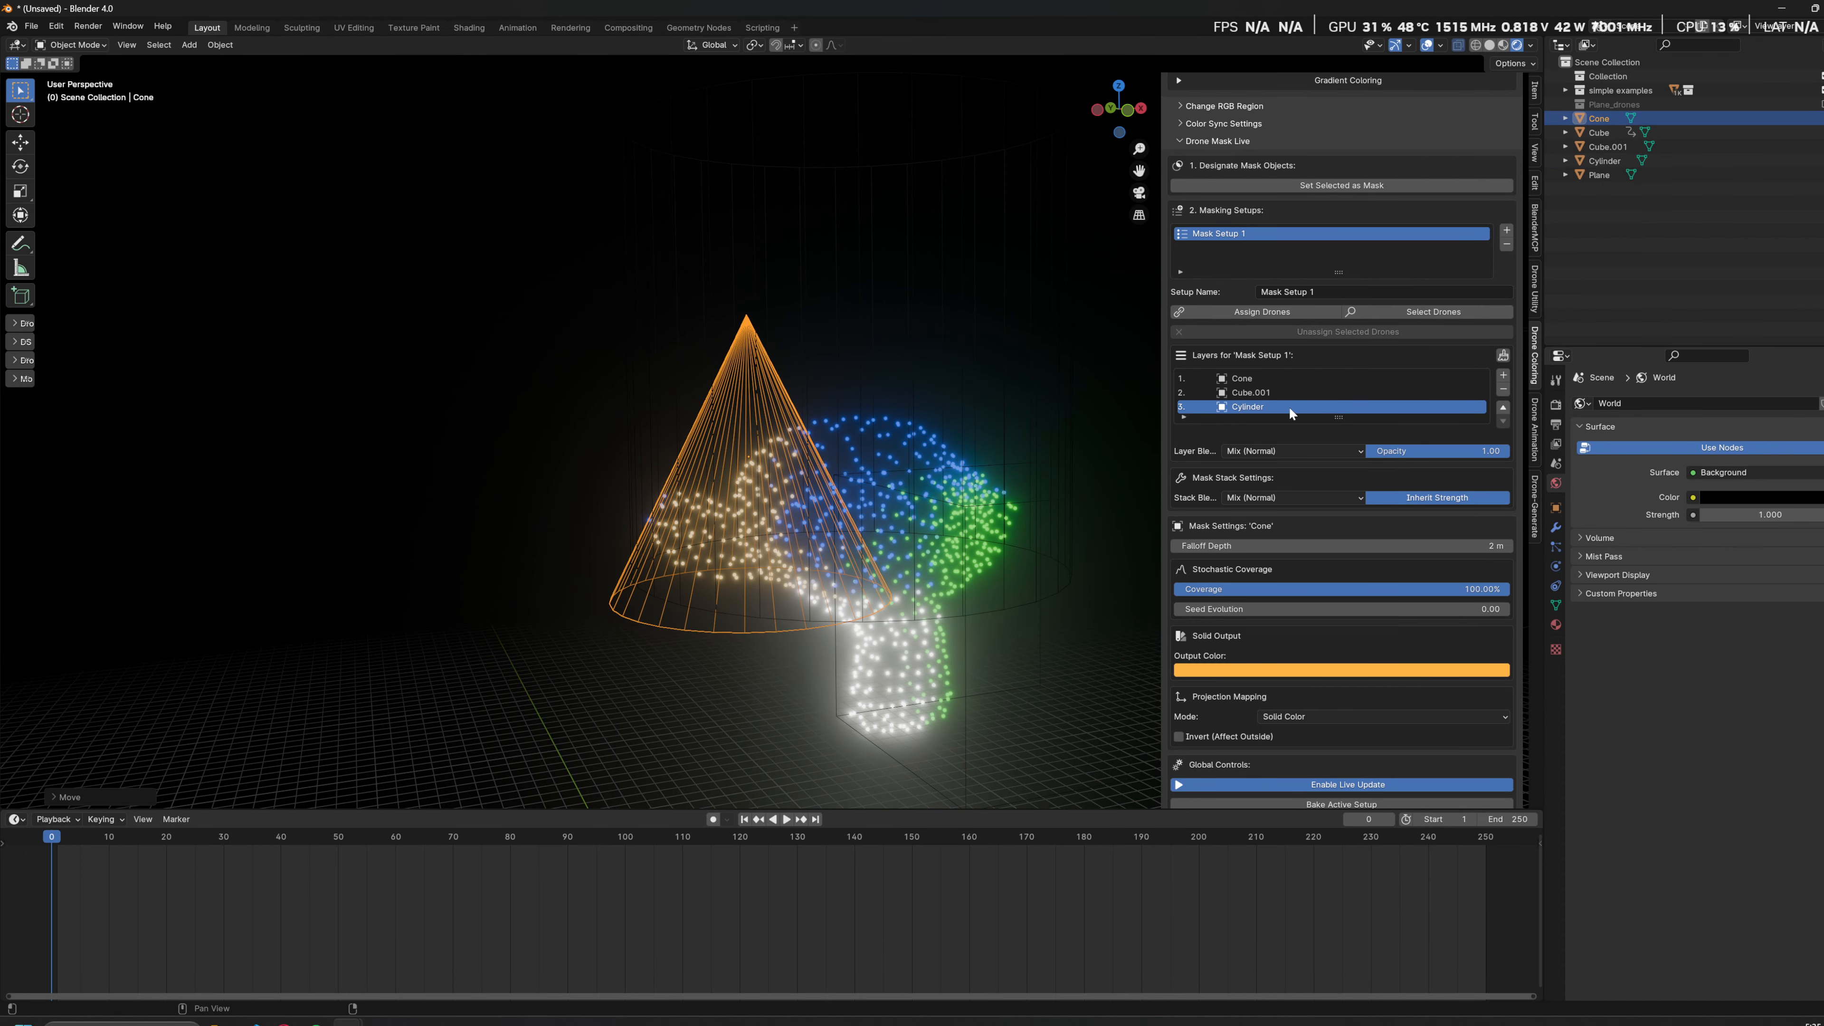
{"action": "left_click", "coordinate": [1055, 569]}
{"action": "left_click", "coordinate": [1062, 568]}
Step: Move the Cube.001 mask across the formation to preview its overlap with the other masks, and leave it over the green side
{"action": "middle_click_drag", "start_coordinate": [1066, 571], "coordinate": [1011, 579]}
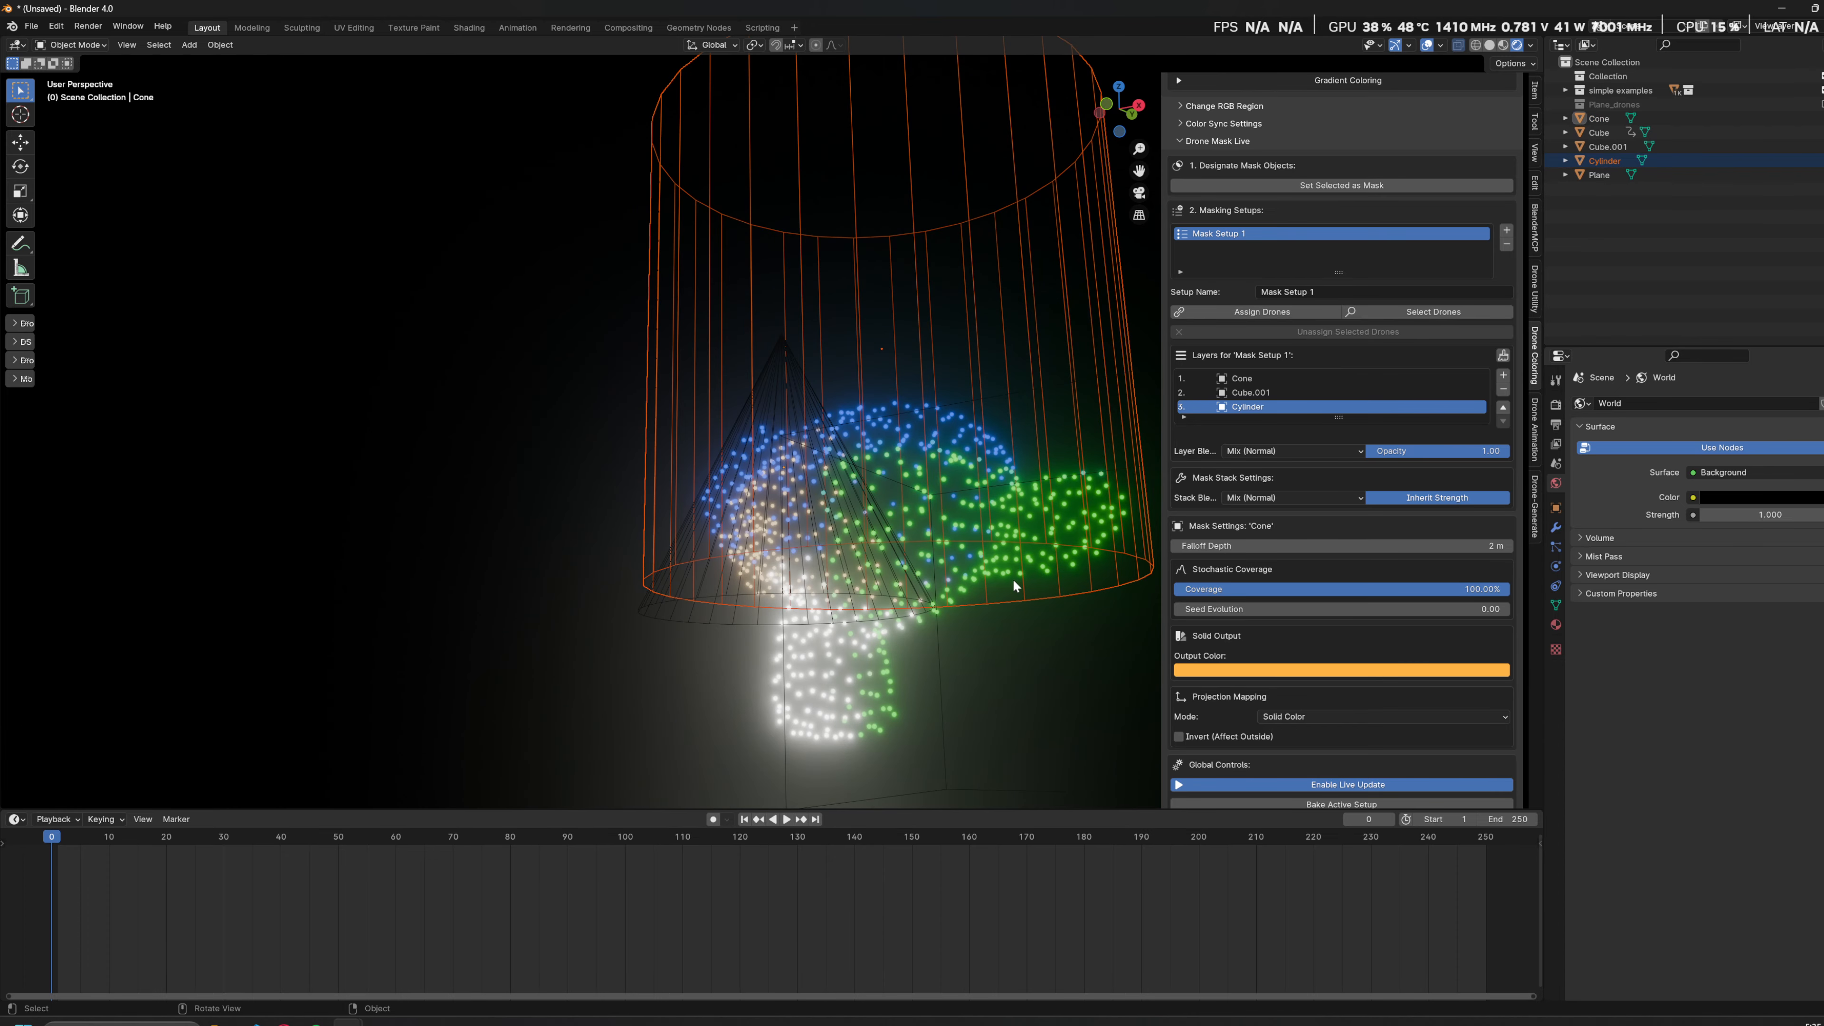
{"action": "left_click", "coordinate": [1067, 645]}
{"action": "middle_click_drag", "start_coordinate": [1070, 644], "coordinate": [775, 576]}
{"action": "scroll", "coordinate": [810, 608], "scroll_direction": "down", "scroll_amount": 5}
{"action": "scroll", "coordinate": [937, 619], "scroll_direction": "up", "scroll_amount": 5}
{"action": "left_click", "coordinate": [557, 783]}
{"action": "key", "text": "g"}
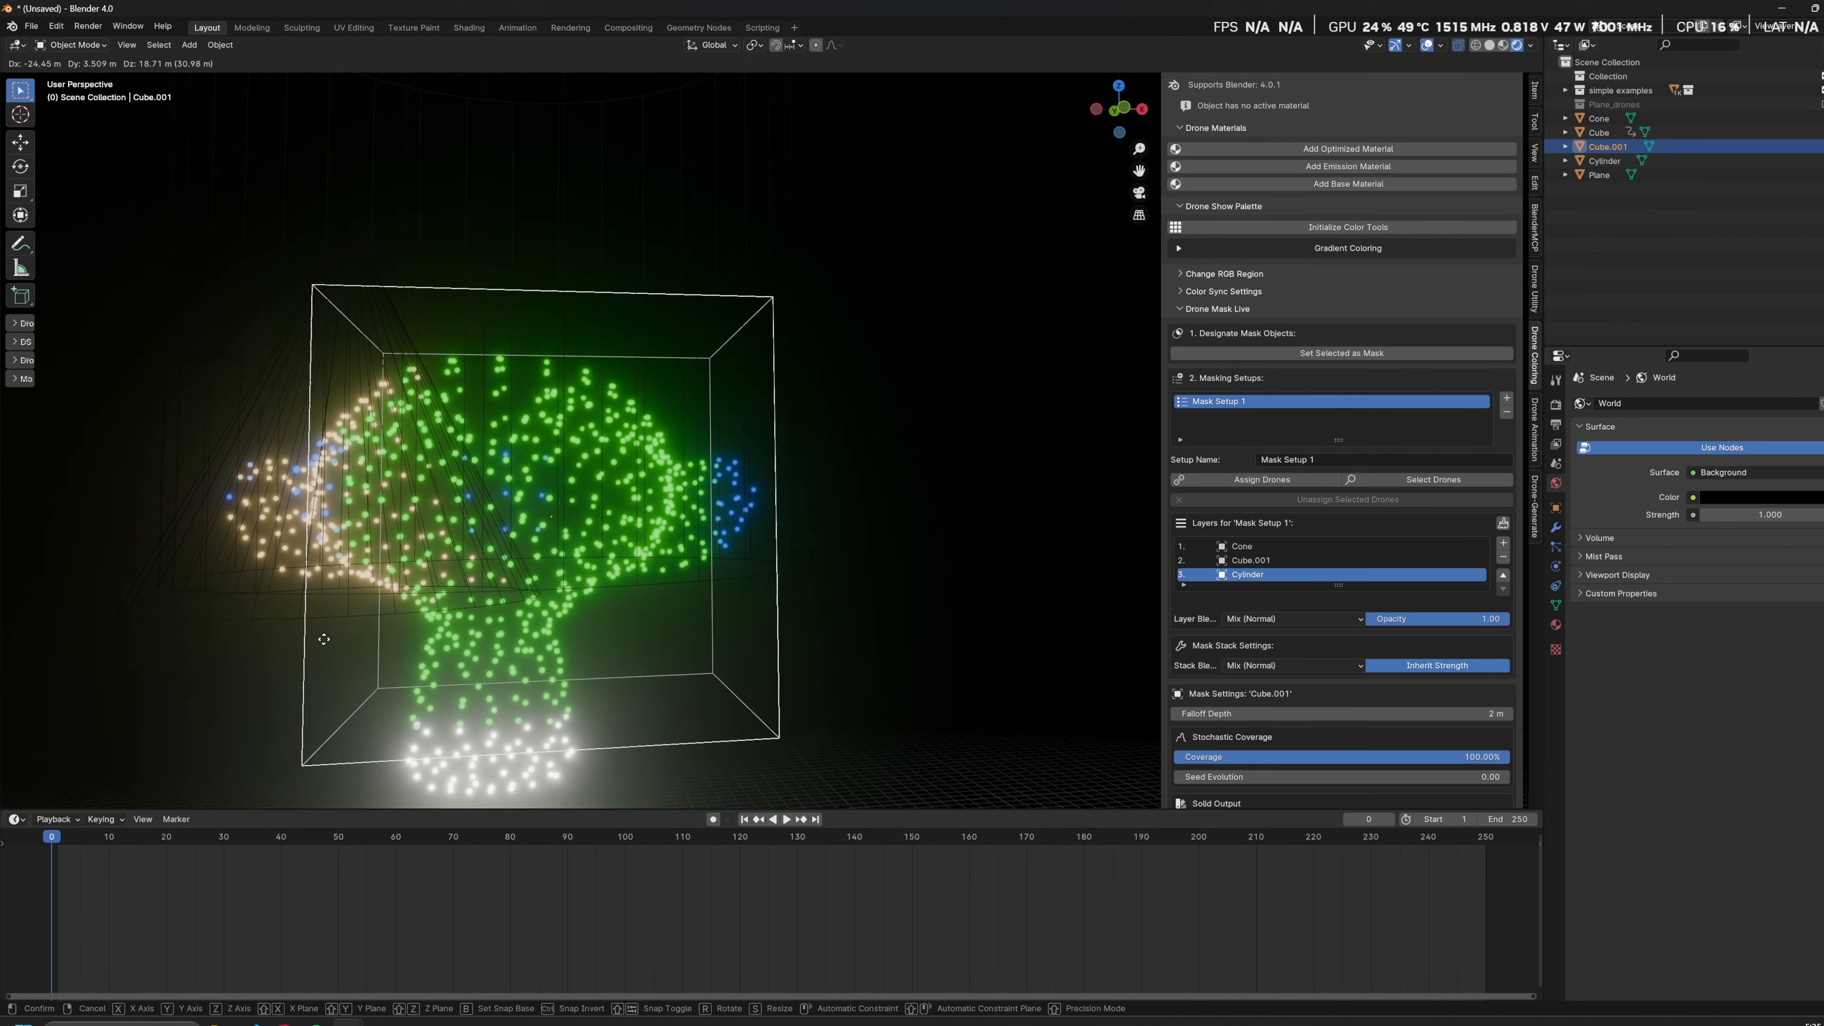
{"action": "left_click", "coordinate": [610, 667]}
Step: Move the cone mask through the middle of the head to preview the color blending, and place it back over the ear
{"action": "left_click", "coordinate": [262, 580]}
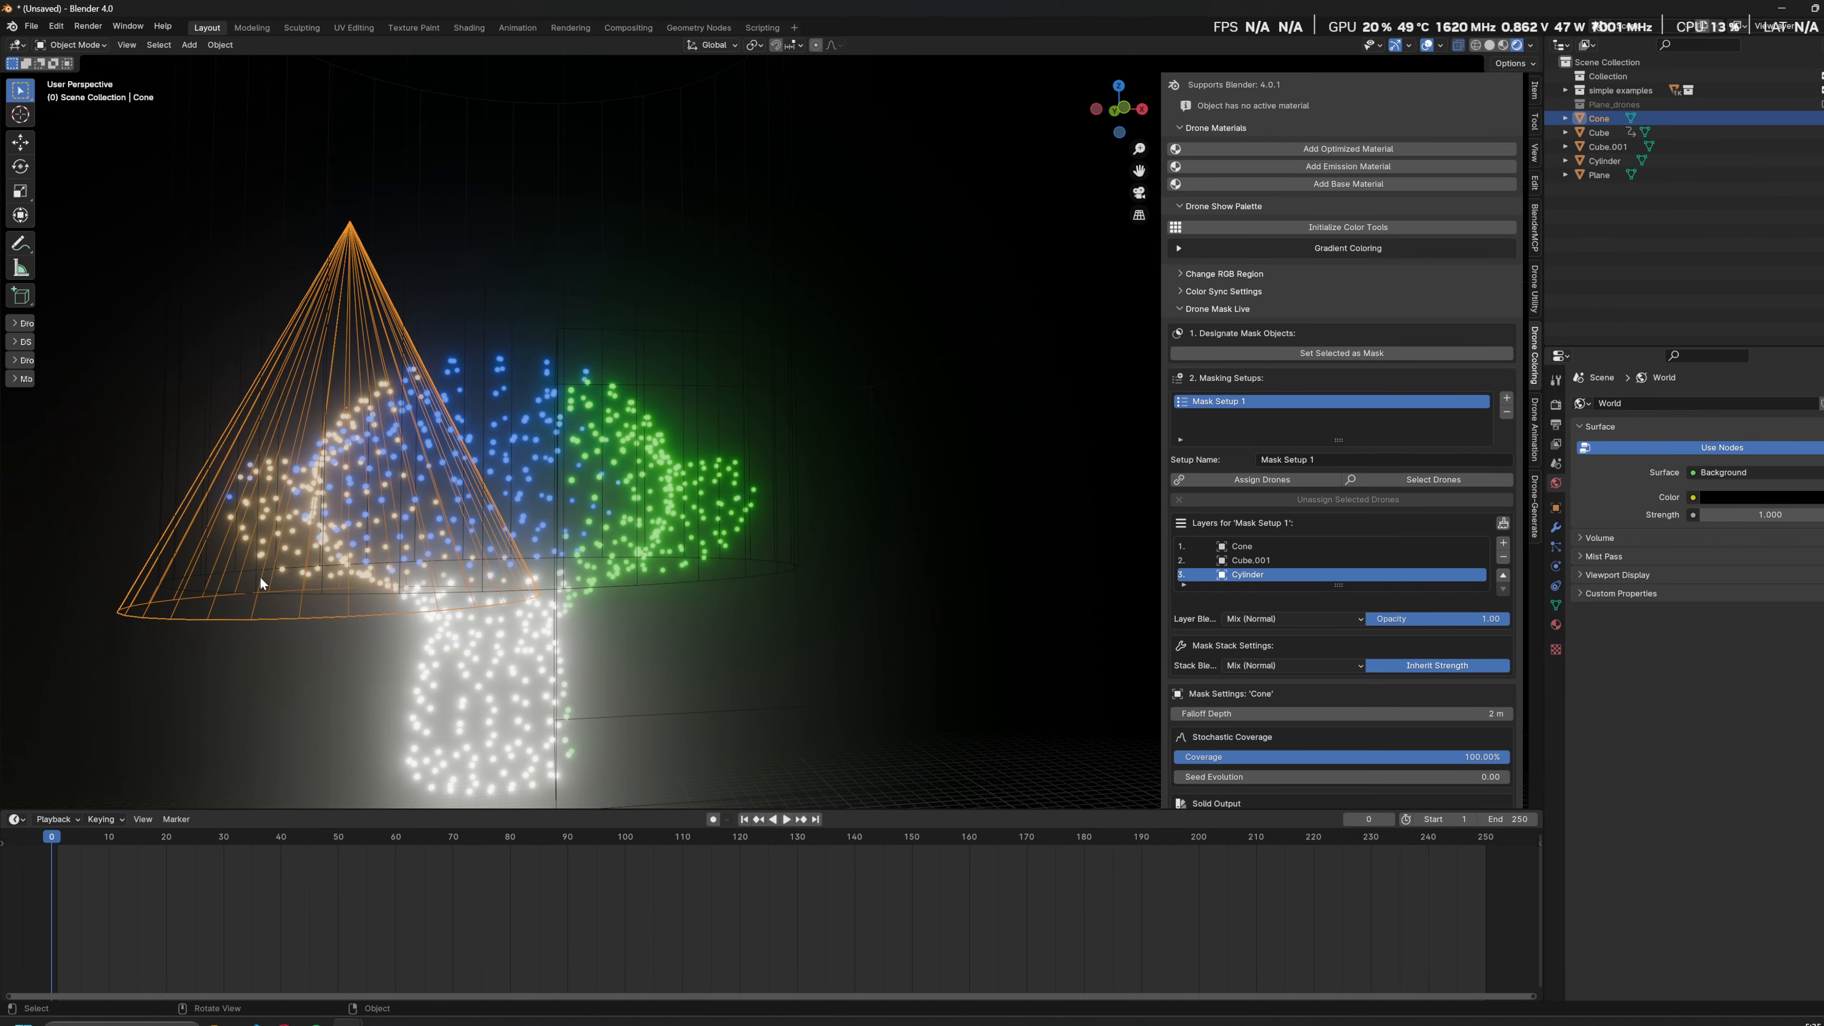
{"action": "key", "text": "g"}
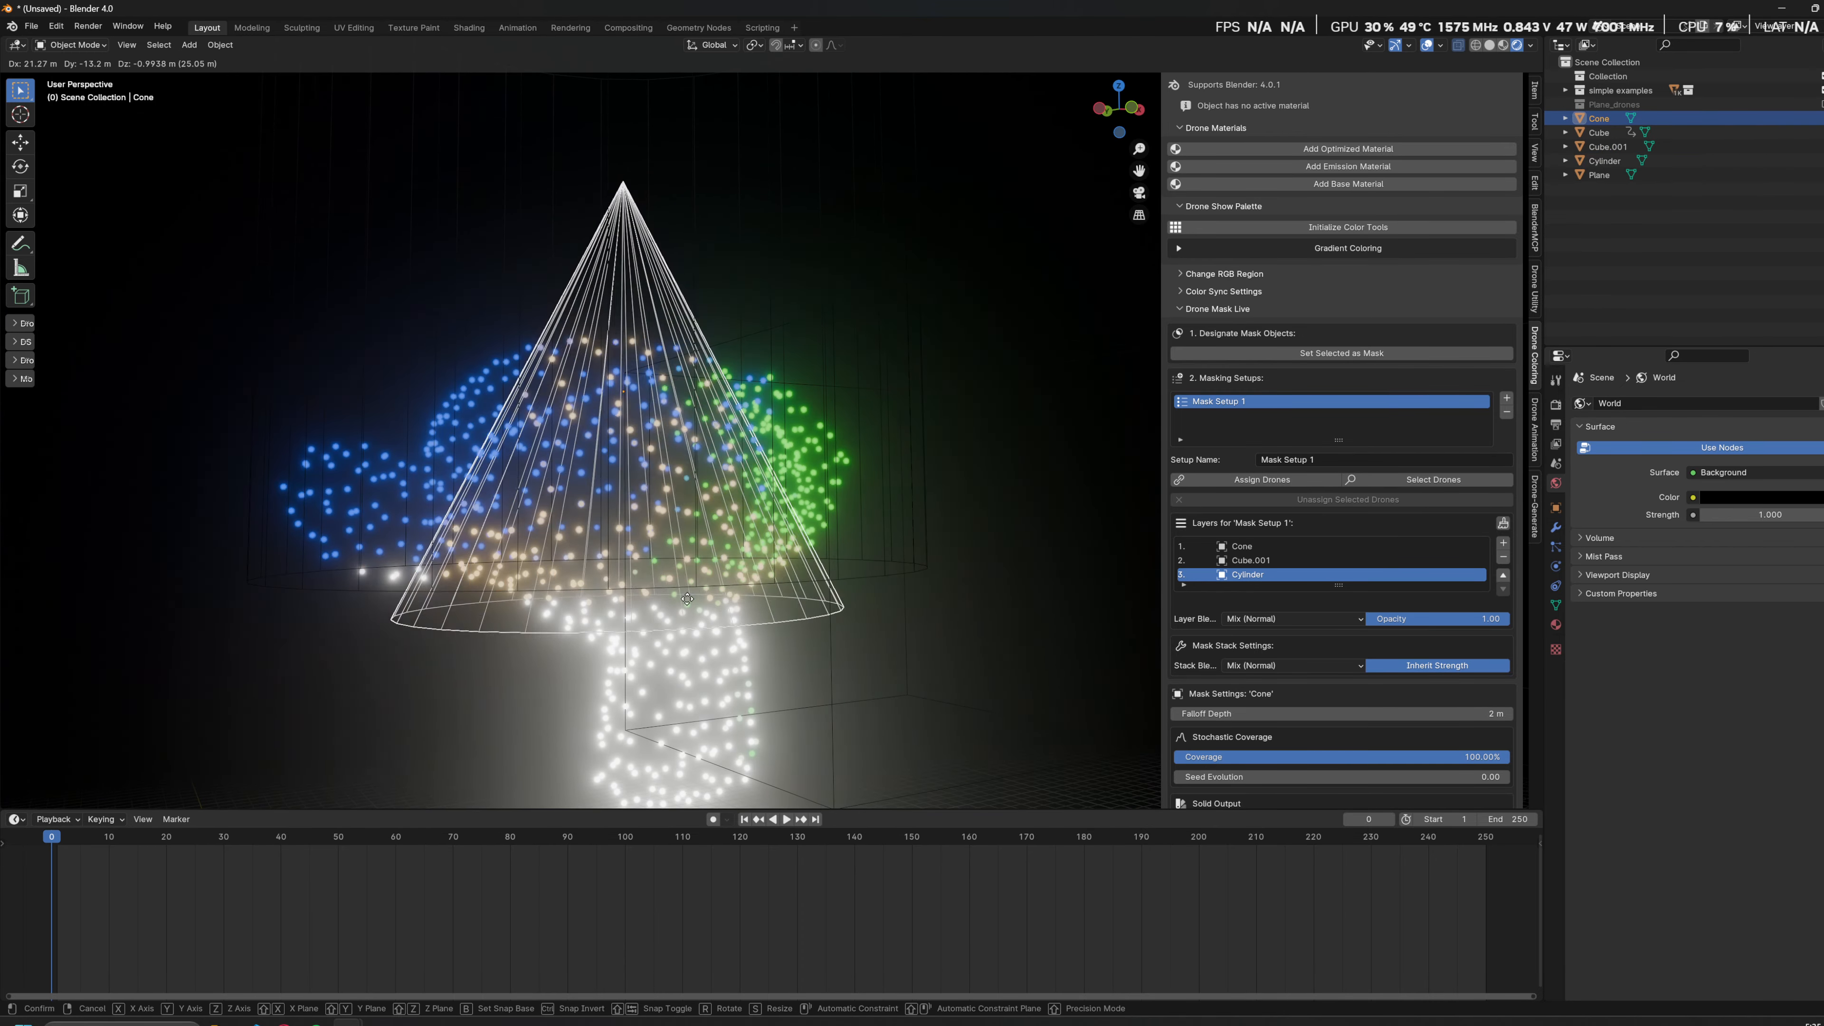
{"action": "left_click", "coordinate": [567, 521]}
{"action": "middle_click_drag", "start_coordinate": [567, 521], "coordinate": [827, 588]}
{"action": "key", "text": "g"}
{"action": "left_click", "coordinate": [522, 606]}
{"action": "middle_click_drag", "start_coordinate": [1056, 509], "coordinate": [951, 567], "text": "shift"}
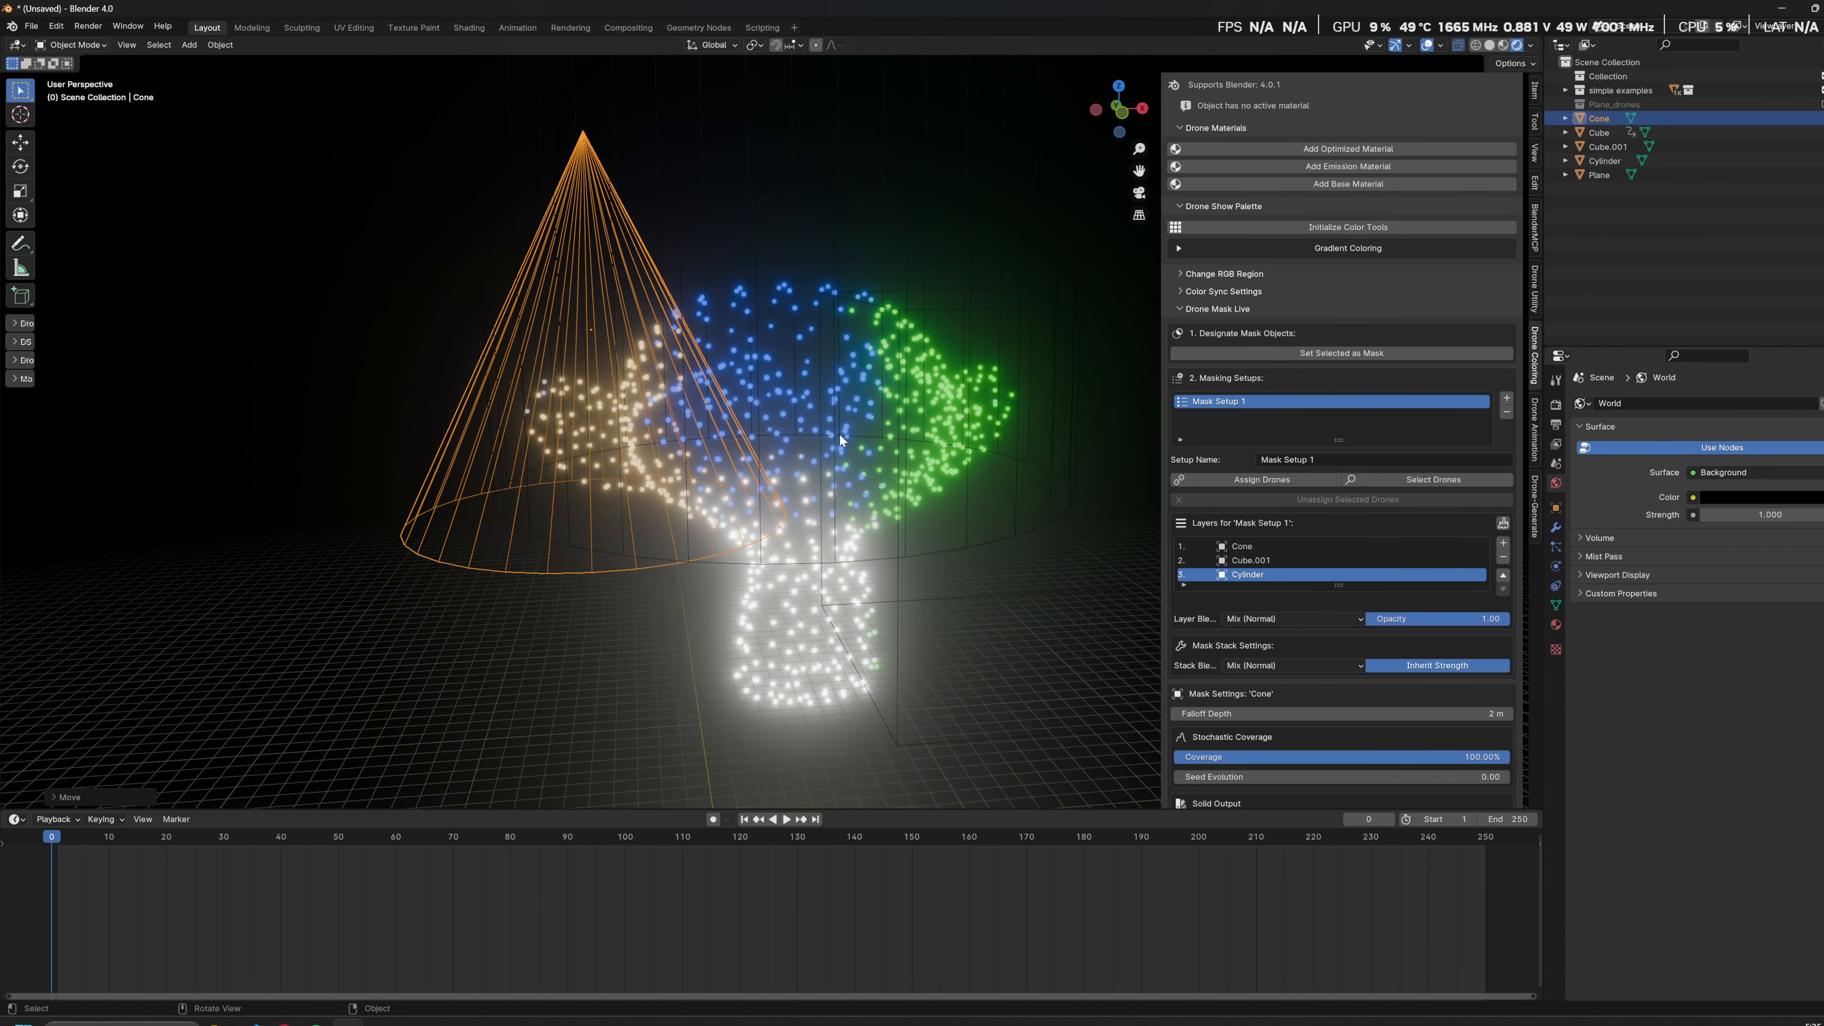
{"action": "scroll", "coordinate": [833, 512], "scroll_direction": "up", "scroll_amount": 6}
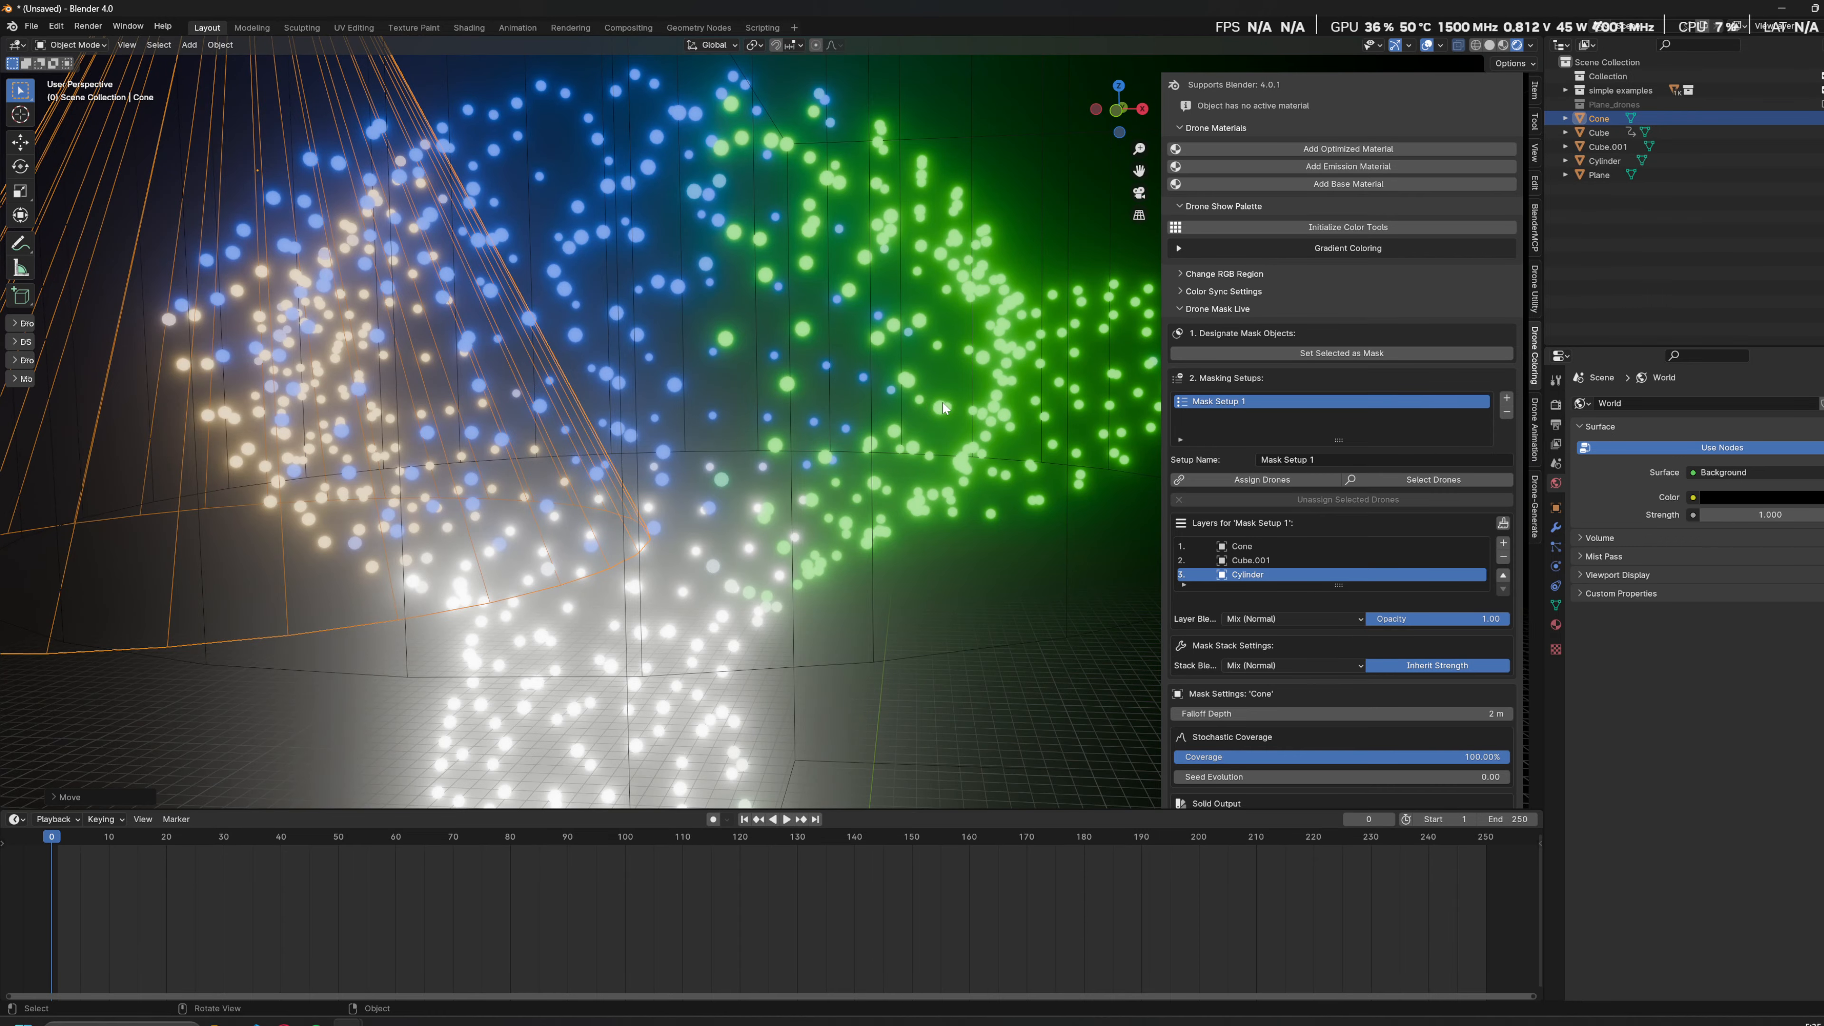
{"action": "scroll", "coordinate": [943, 407], "scroll_direction": "down", "scroll_amount": 3}
{"action": "scroll", "coordinate": [944, 416], "scroll_direction": "up", "scroll_amount": 1}
{"action": "scroll", "coordinate": [960, 466], "scroll_direction": "down", "scroll_amount": 5}
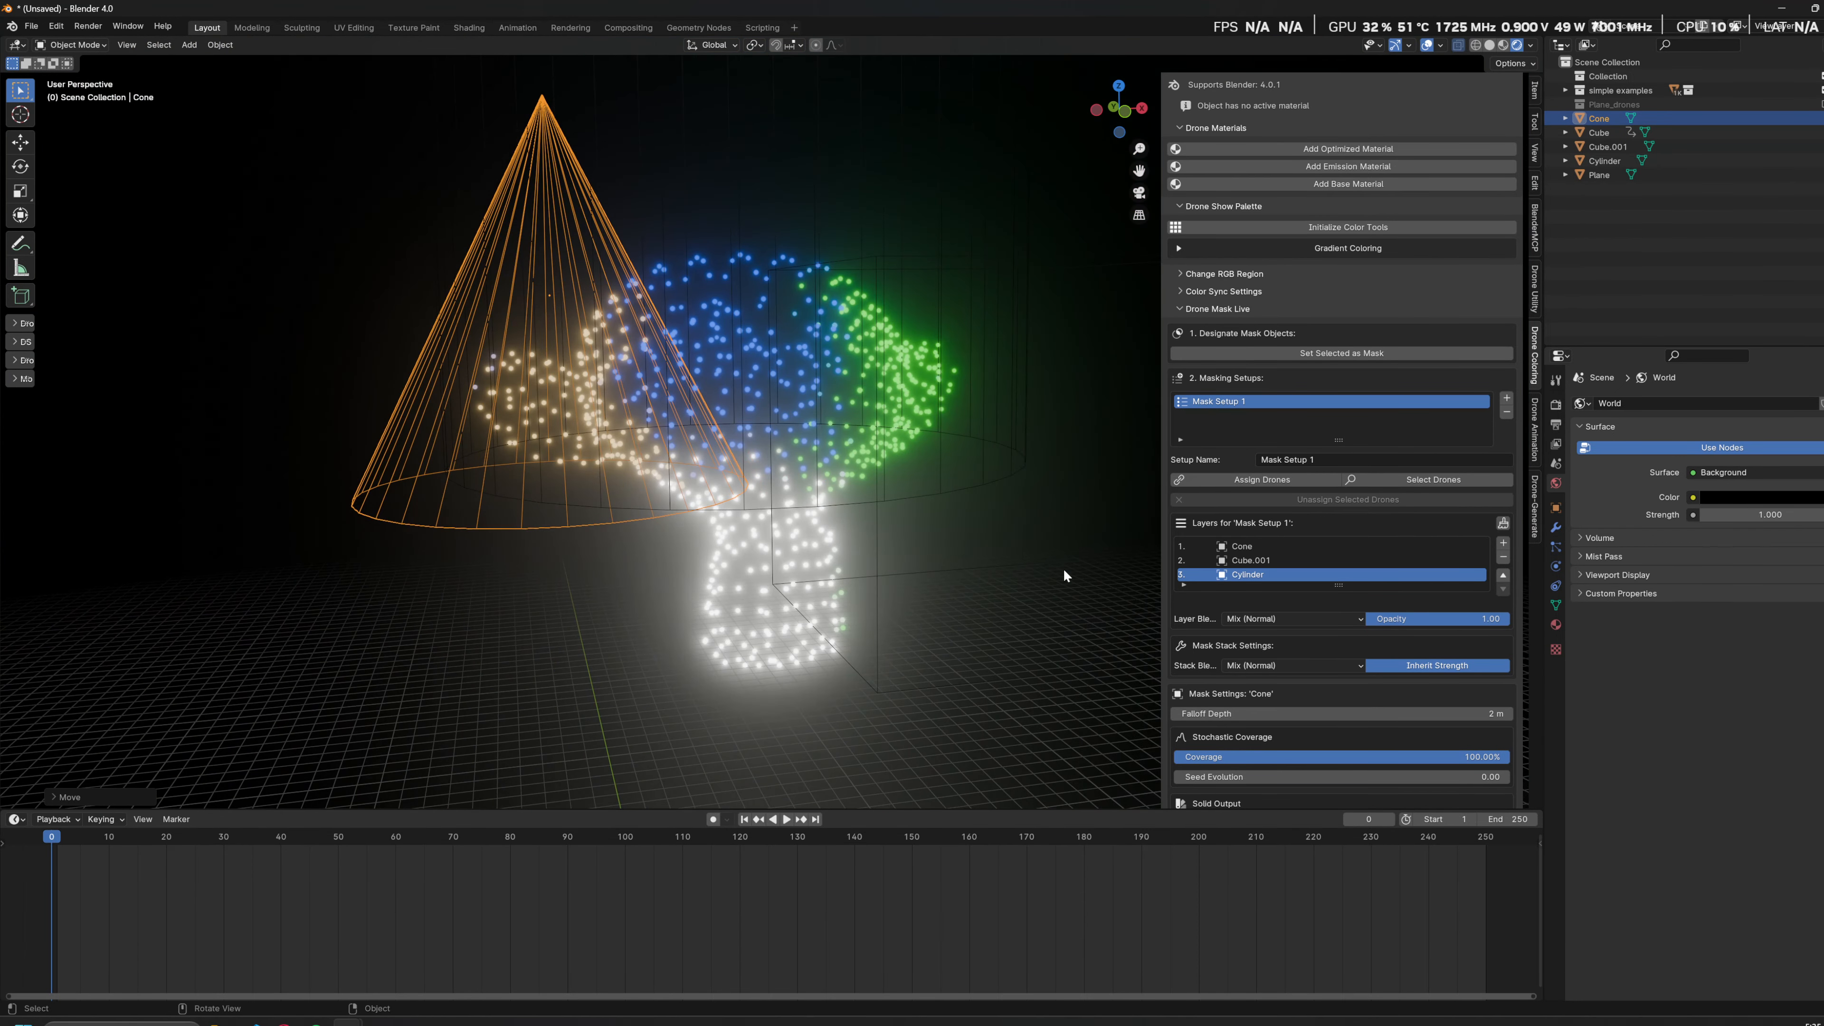
Step: Widen the sidebar and set the blend mode of the Cube.001 mask layer to Add
{"action": "left_click", "coordinate": [1279, 623]}
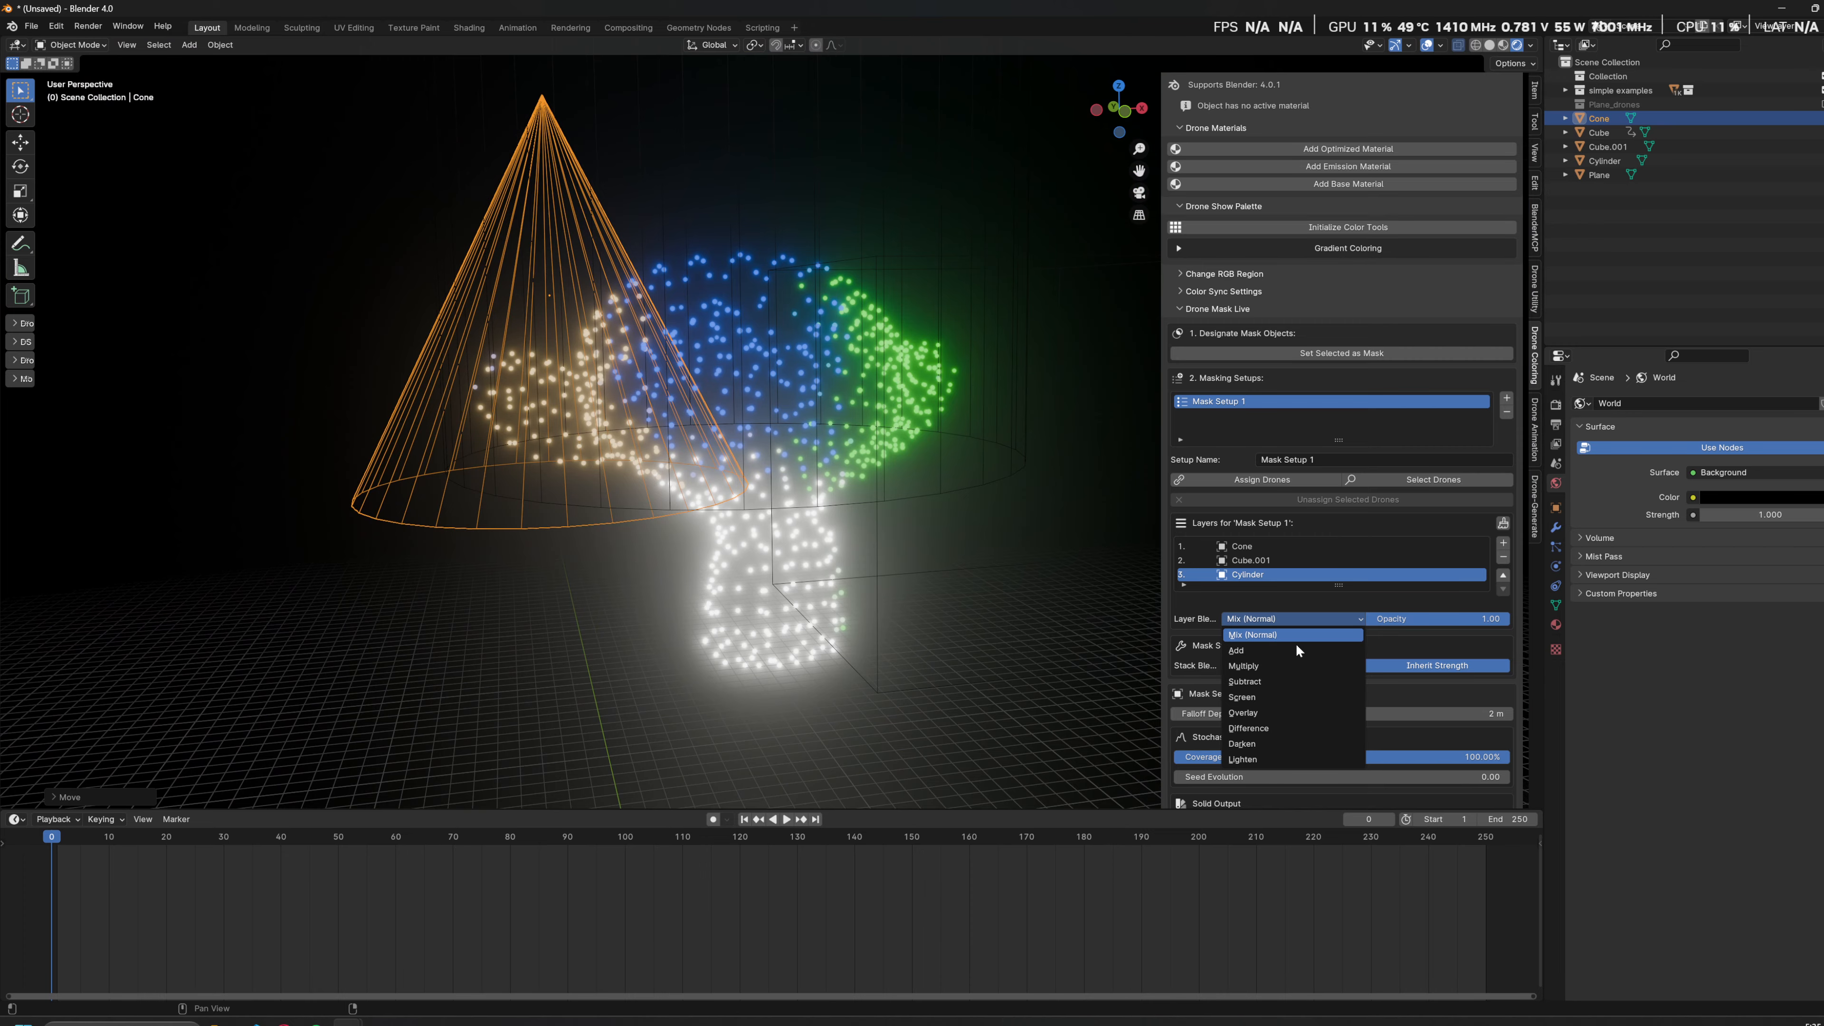
{"action": "left_click_drag", "start_coordinate": [1163, 609], "coordinate": [989, 612]}
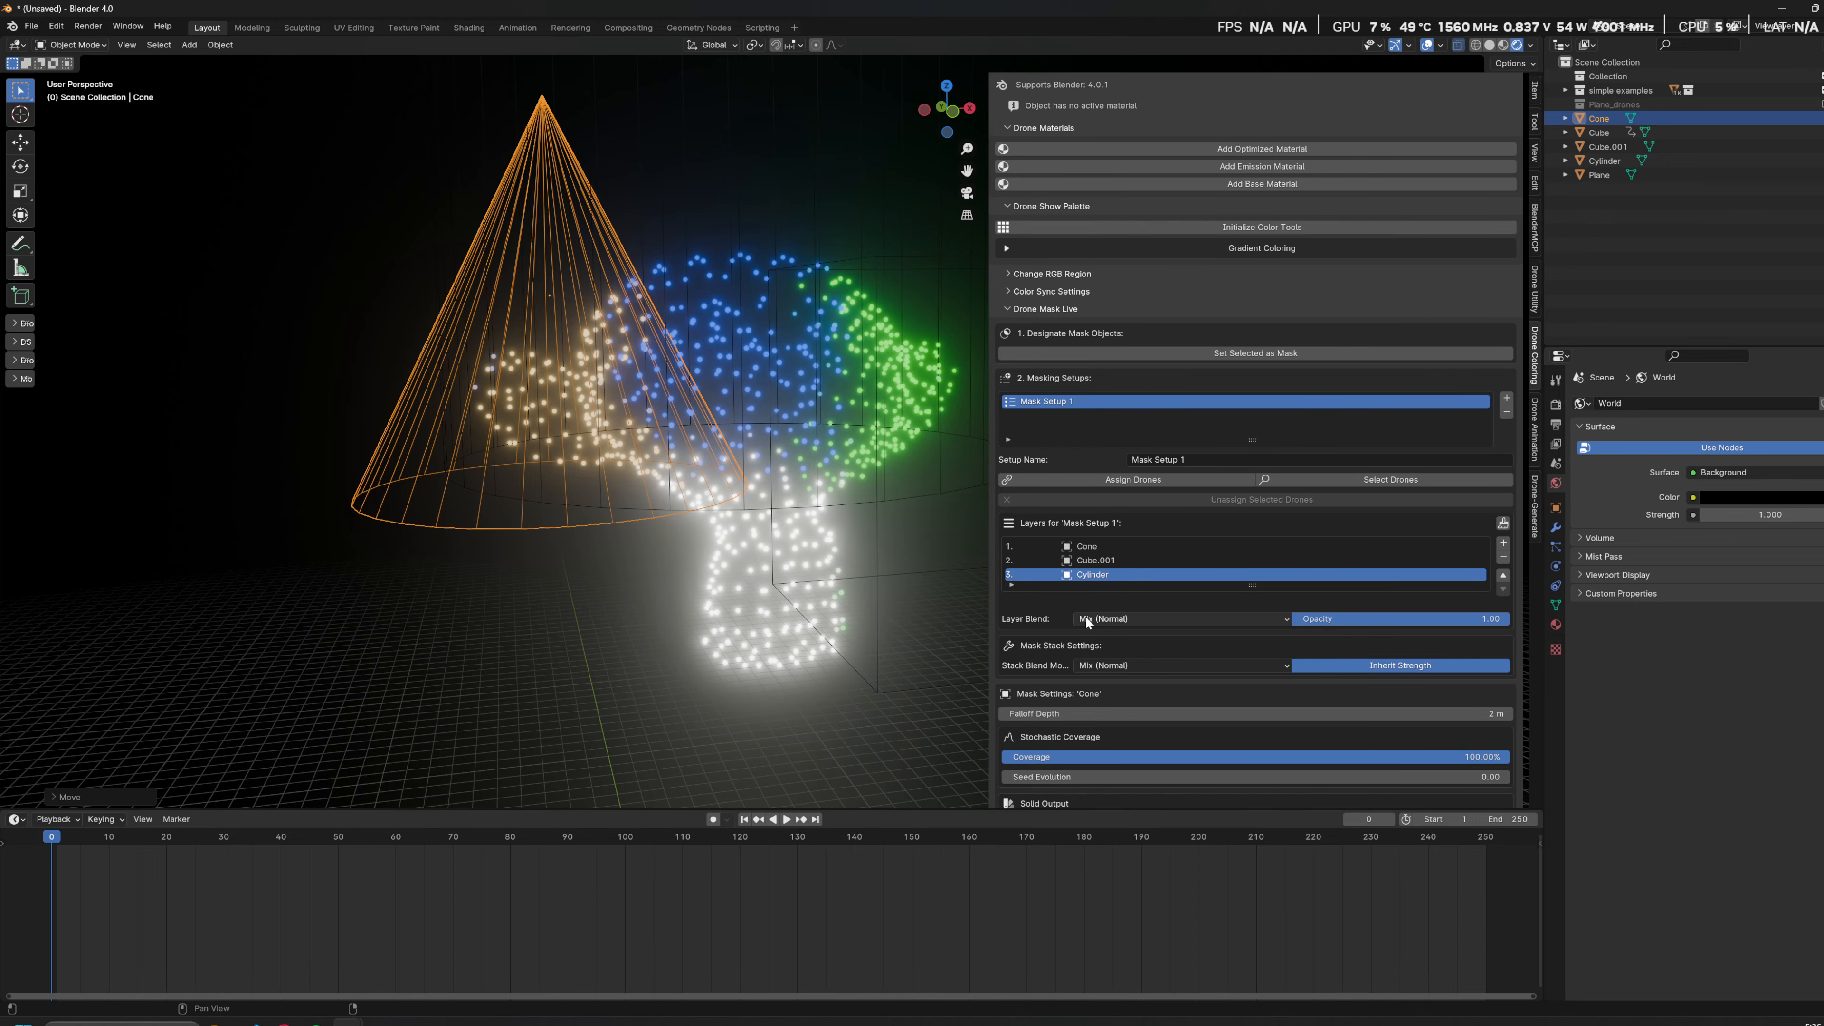
{"action": "left_click", "coordinate": [1128, 619]}
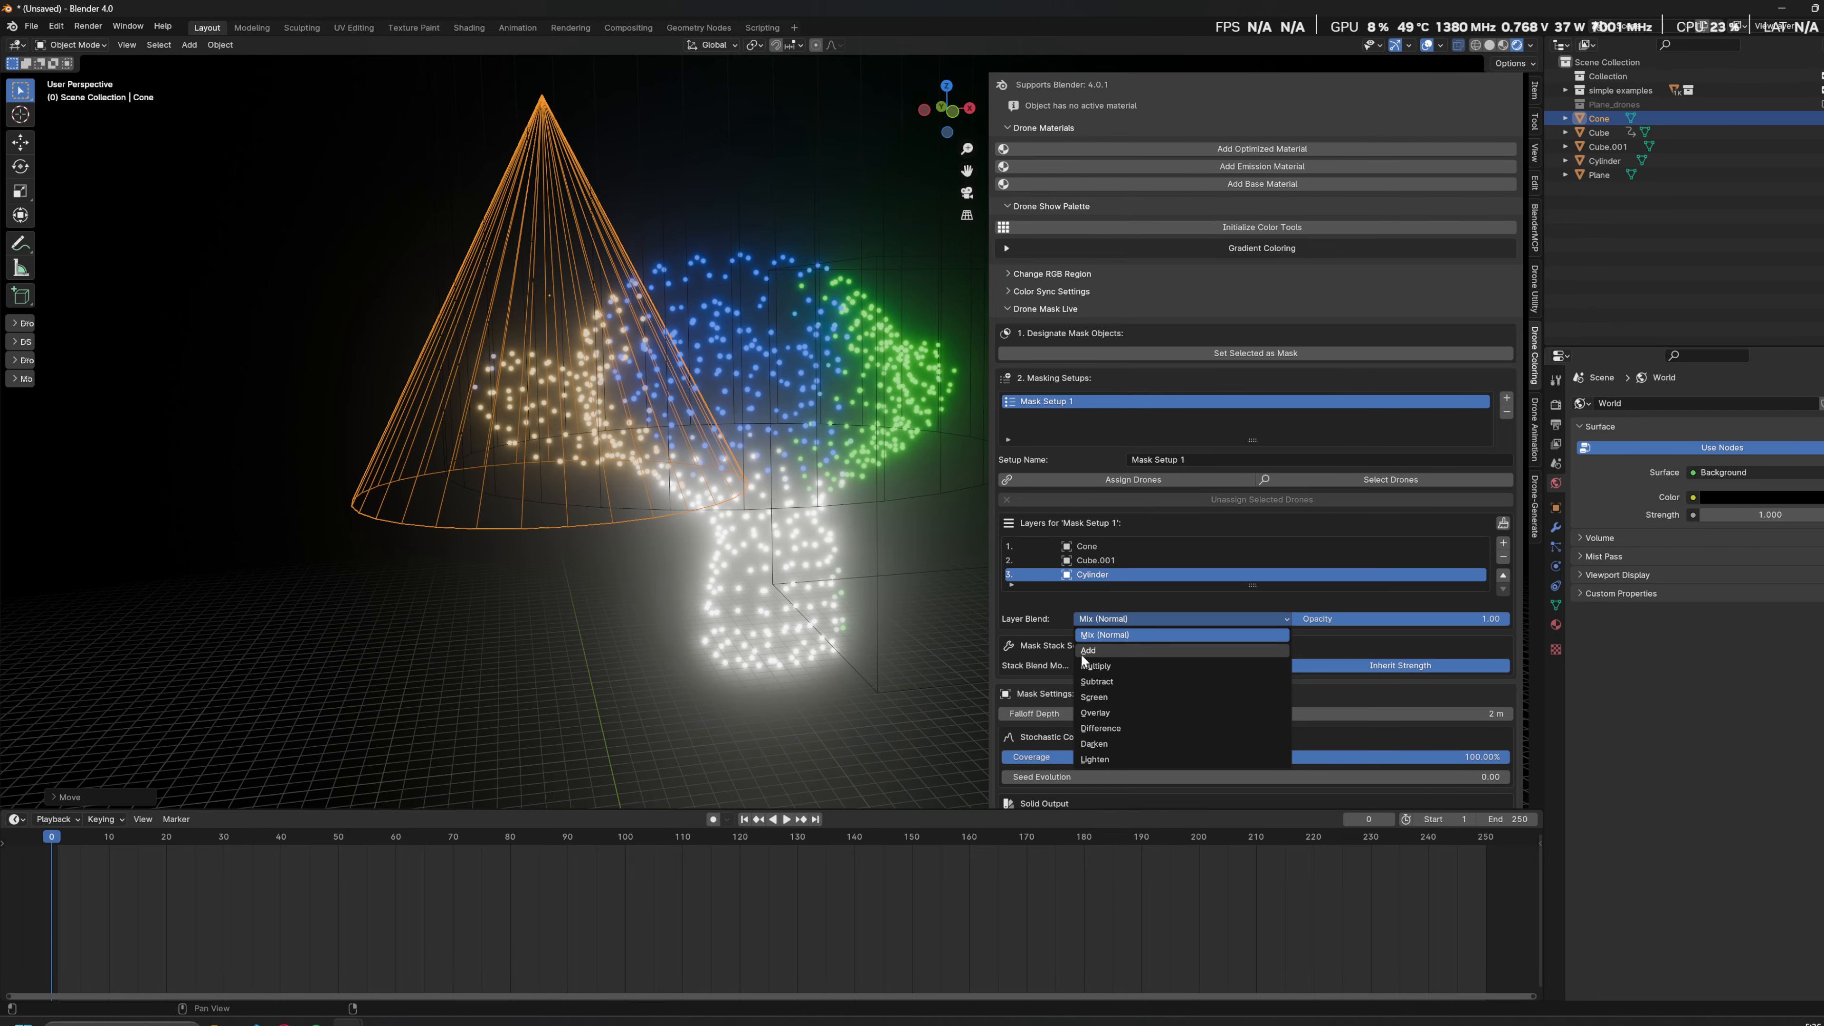
{"action": "left_click", "coordinate": [1103, 561]}
{"action": "left_click", "coordinate": [1111, 619]}
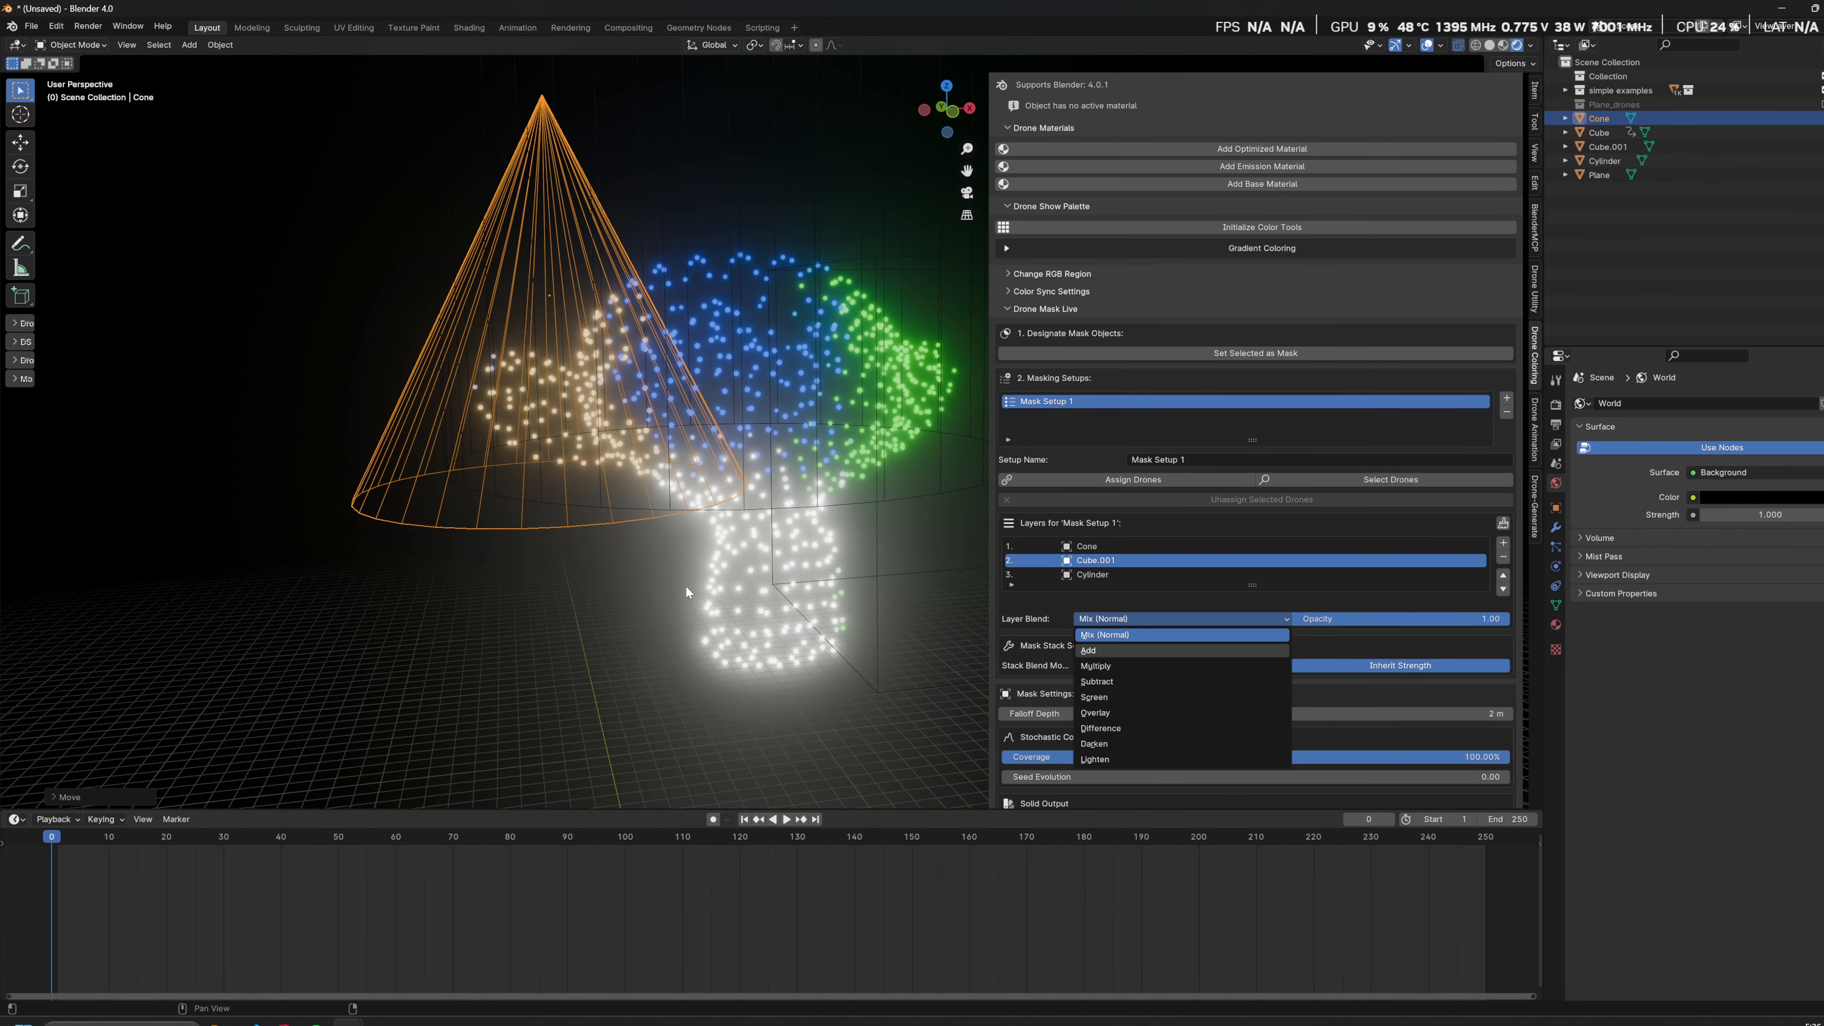
Step: Move the cylinder and Cube.001 masks around the monkey head to preview how Add blending mixes their colors
{"action": "left_click", "coordinate": [912, 512]}
{"action": "middle_click_drag", "start_coordinate": [911, 511], "coordinate": [674, 446]}
{"action": "key", "text": "g"}
{"action": "right_click", "coordinate": [864, 514]}
{"action": "scroll", "coordinate": [888, 467], "scroll_direction": "down", "scroll_amount": 1}
{"action": "scroll", "coordinate": [570, 588], "scroll_direction": "up", "scroll_amount": 3}
{"action": "middle_click_drag", "start_coordinate": [630, 573], "coordinate": [604, 627]}
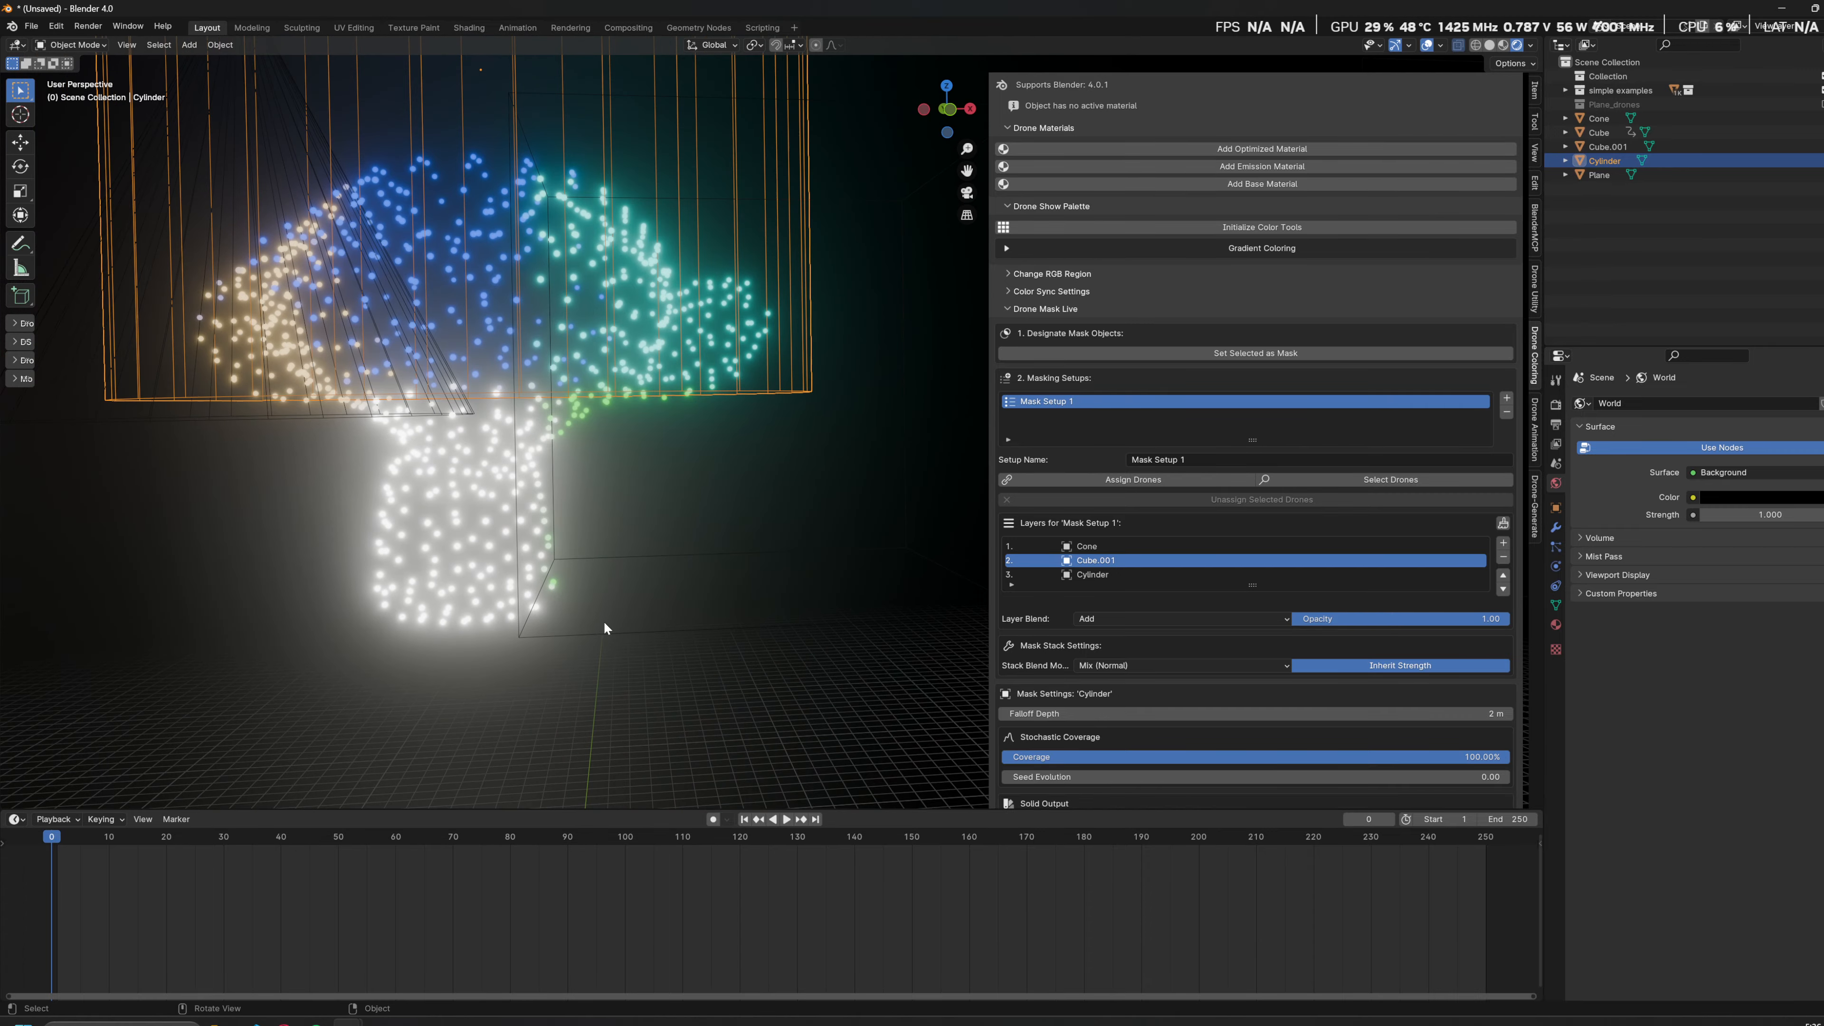
{"action": "left_click", "coordinate": [601, 638]}
{"action": "key", "text": "g"}
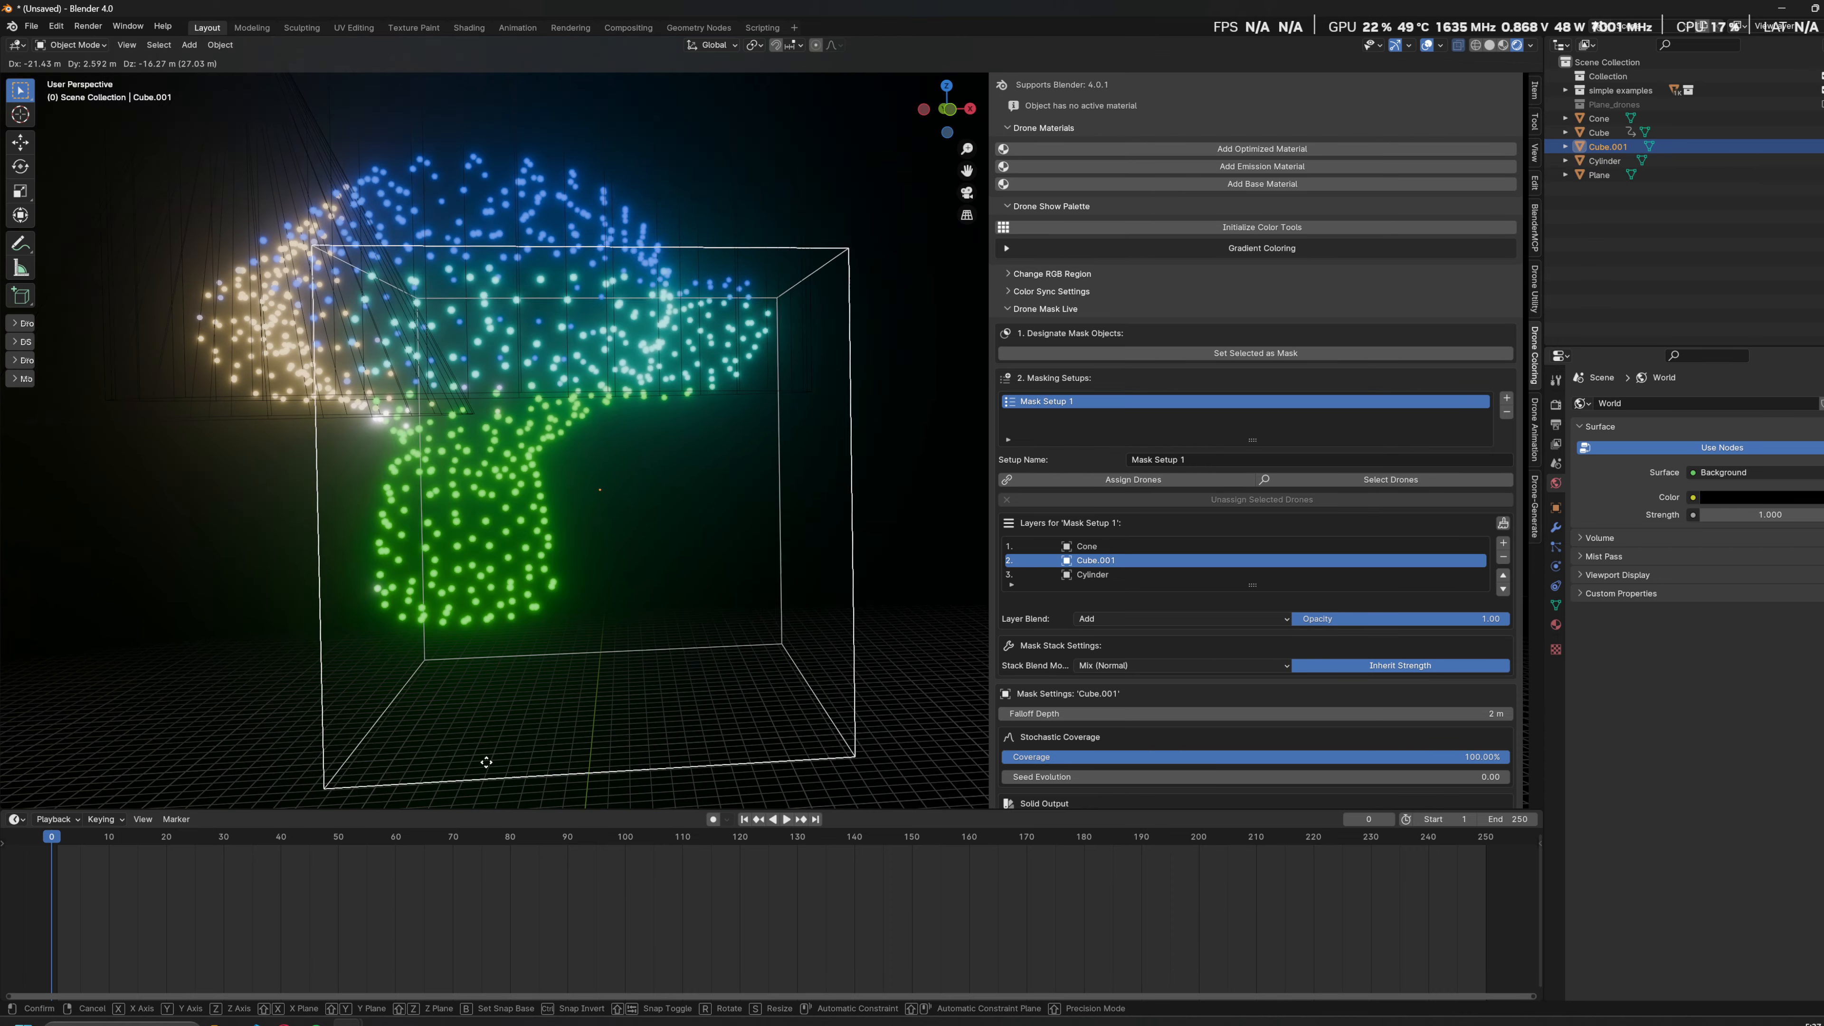
{"action": "left_click", "coordinate": [583, 629]}
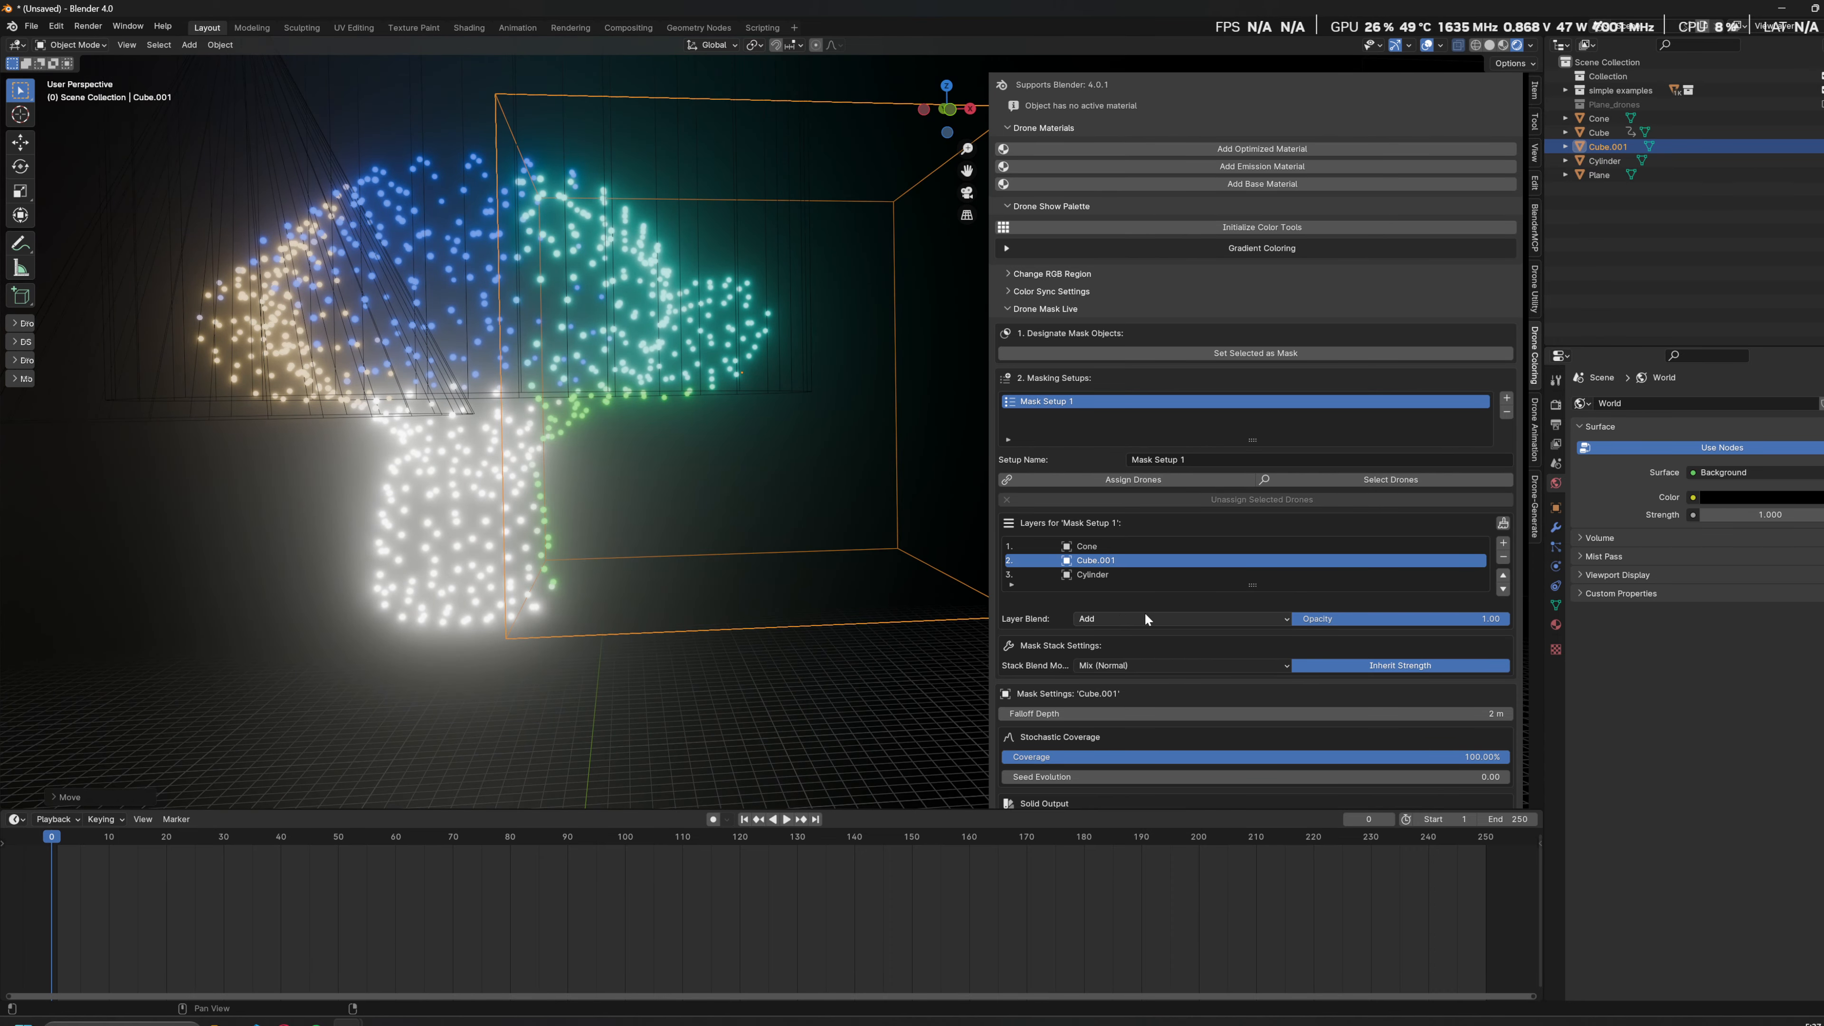
{"action": "key", "text": "g"}
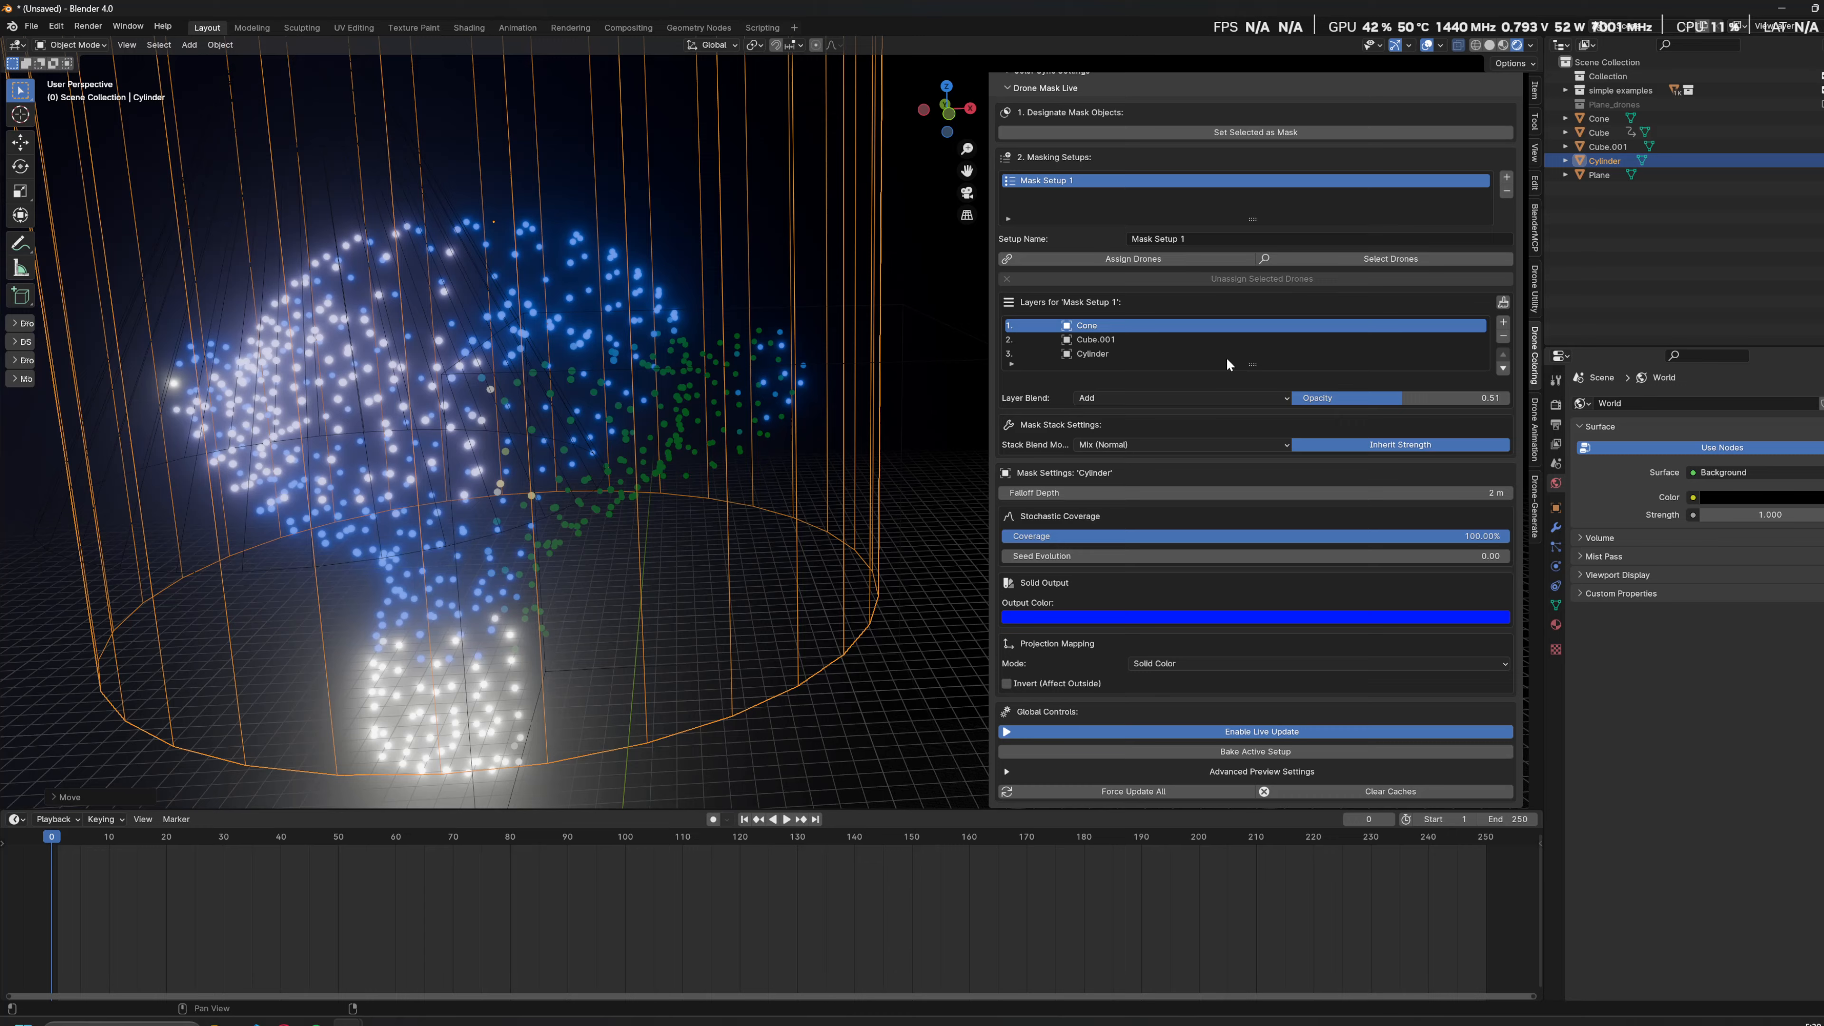
Step: Reduce the opacity of the Cube.001 mask layer and make the Cylinder layer active
{"action": "left_click", "coordinate": [1163, 339]}
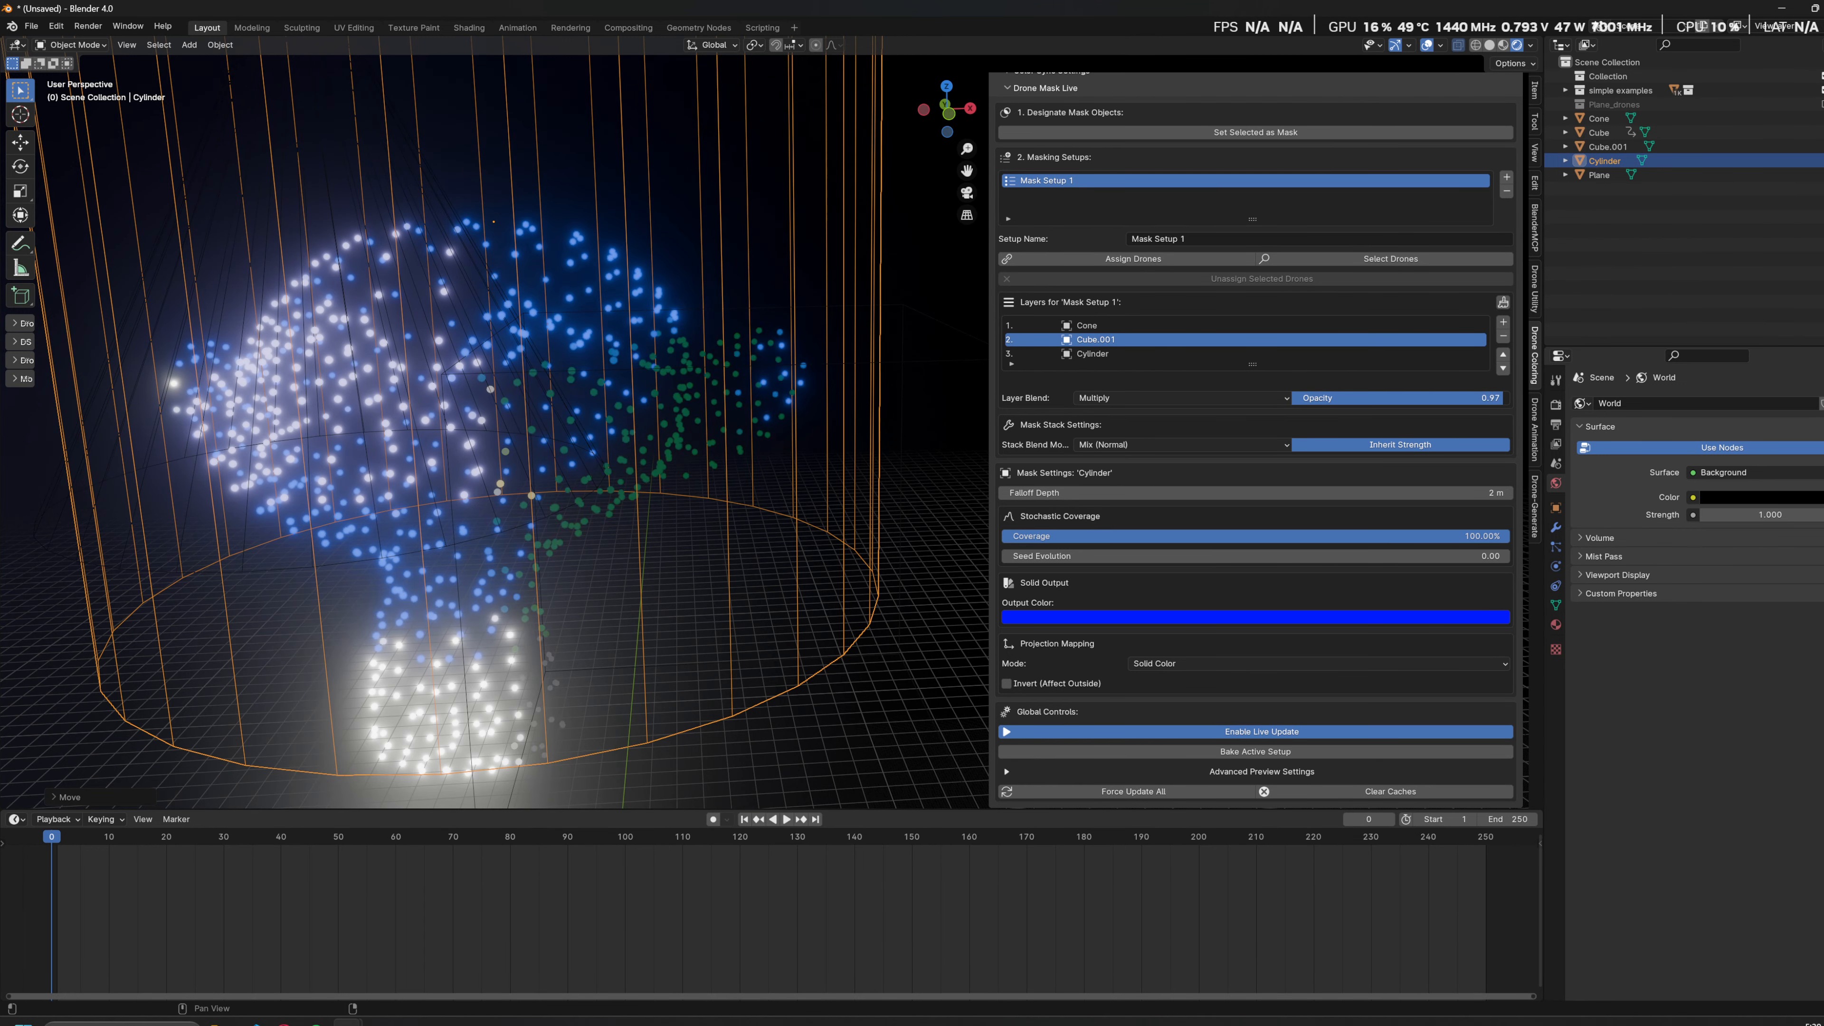
{"action": "left_click_drag", "start_coordinate": [1502, 398], "coordinate": [1412, 398]}
{"action": "left_click", "coordinate": [1118, 354]}
{"action": "scroll", "coordinate": [689, 416], "scroll_direction": "down", "scroll_amount": 1}
{"action": "middle_click_drag", "start_coordinate": [689, 417], "coordinate": [811, 332], "text": "shift"}
{"action": "scroll", "coordinate": [809, 331], "scroll_direction": "down", "scroll_amount": 2}
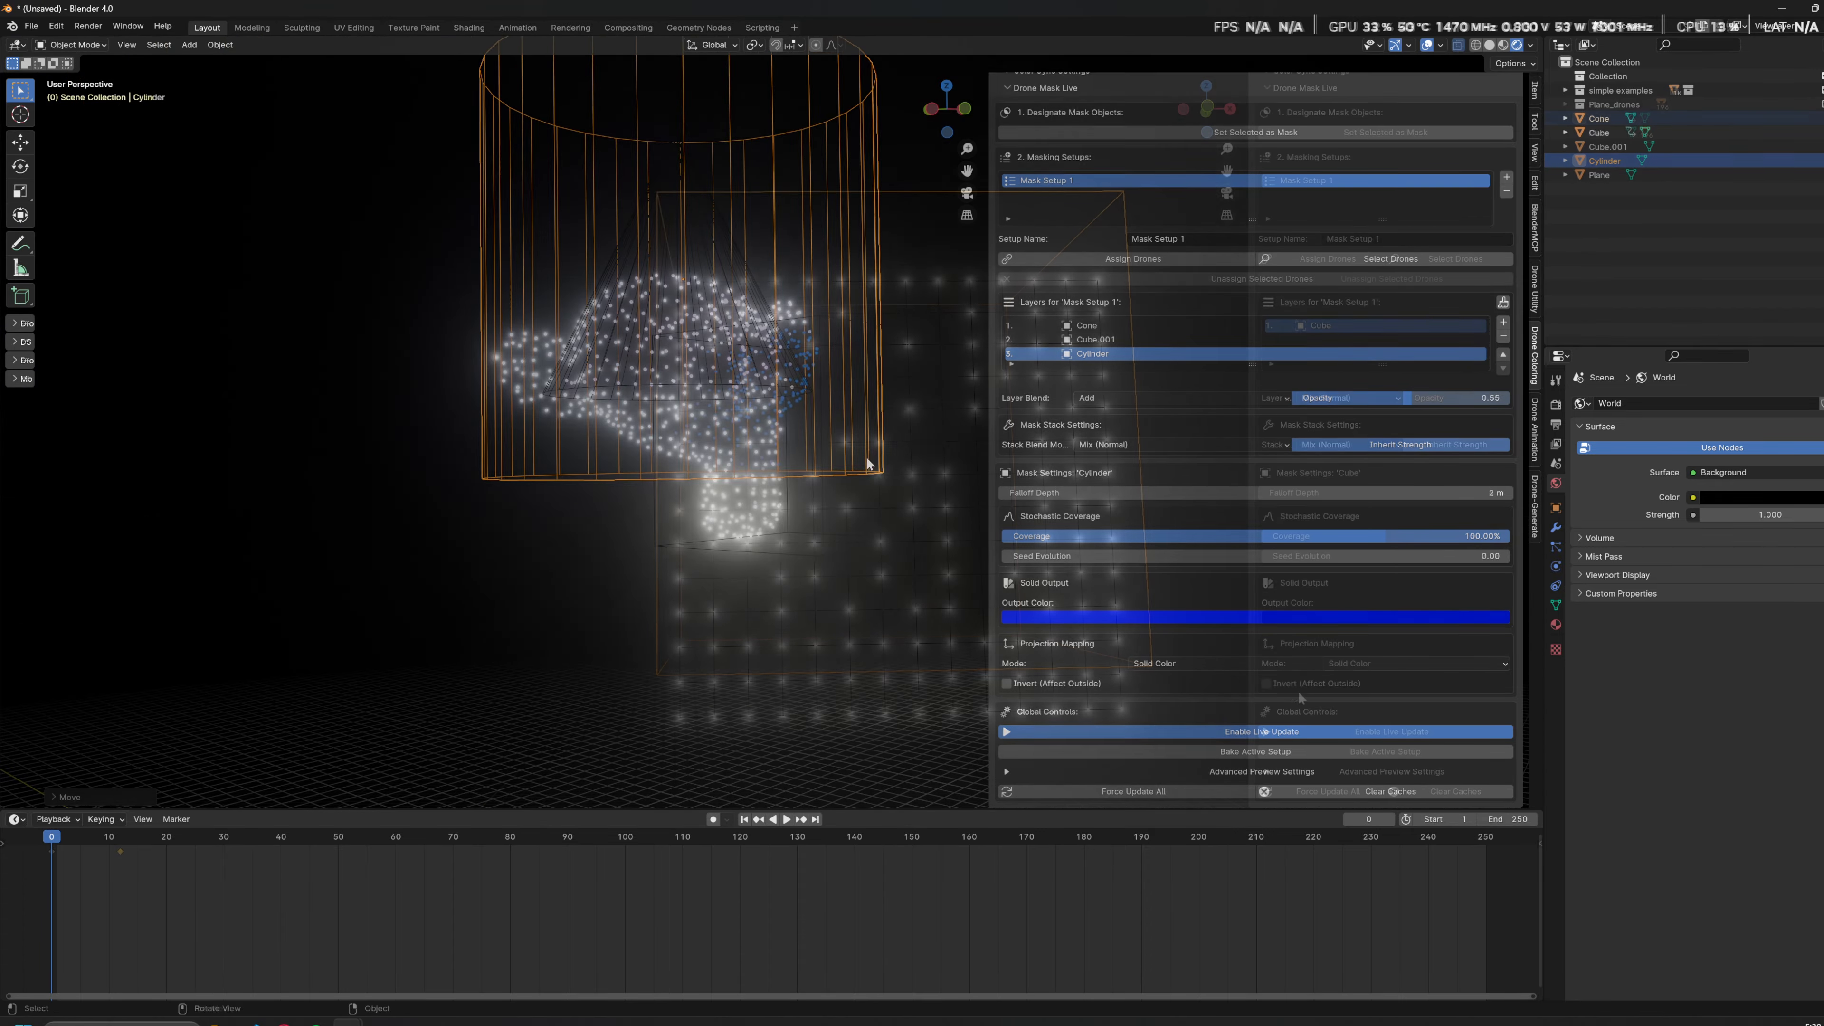
Step: Open the projection mapping mode options in the mask settings
{"action": "scroll", "coordinate": [1323, 617], "scroll_direction": "up", "scroll_amount": 5}
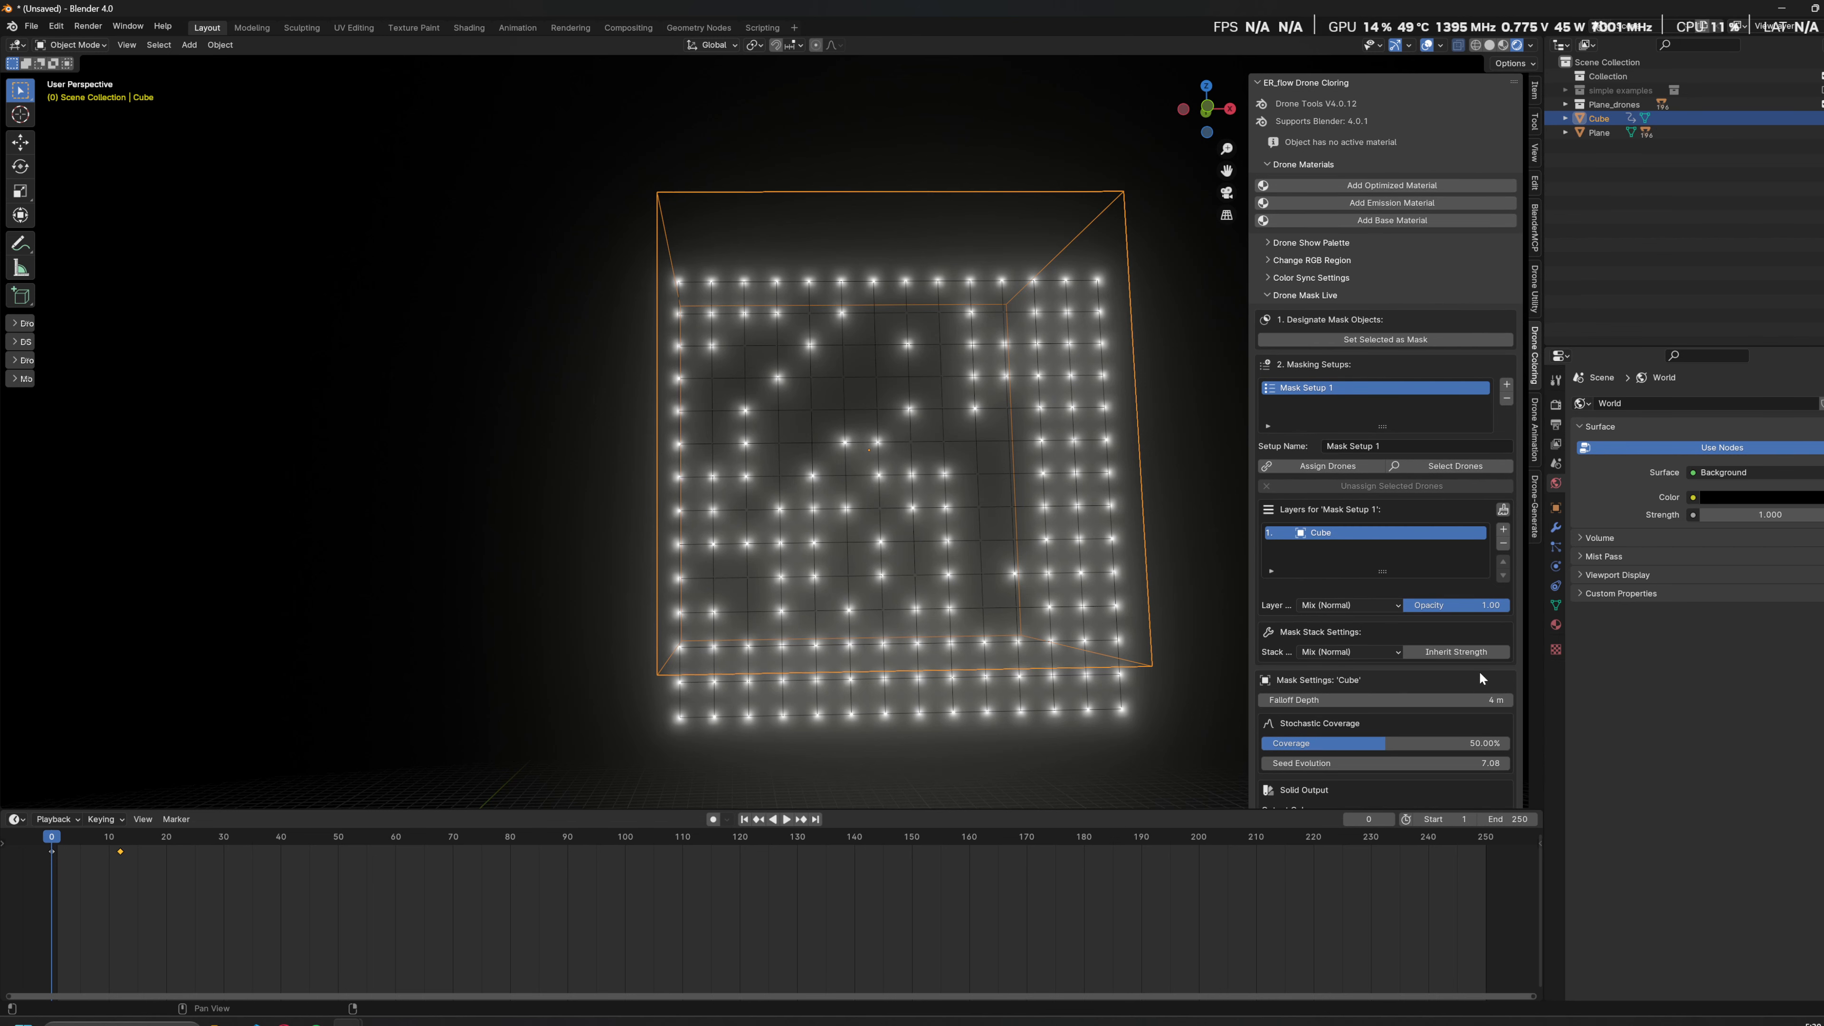
{"action": "scroll", "coordinate": [1364, 585], "scroll_direction": "down", "scroll_amount": 5}
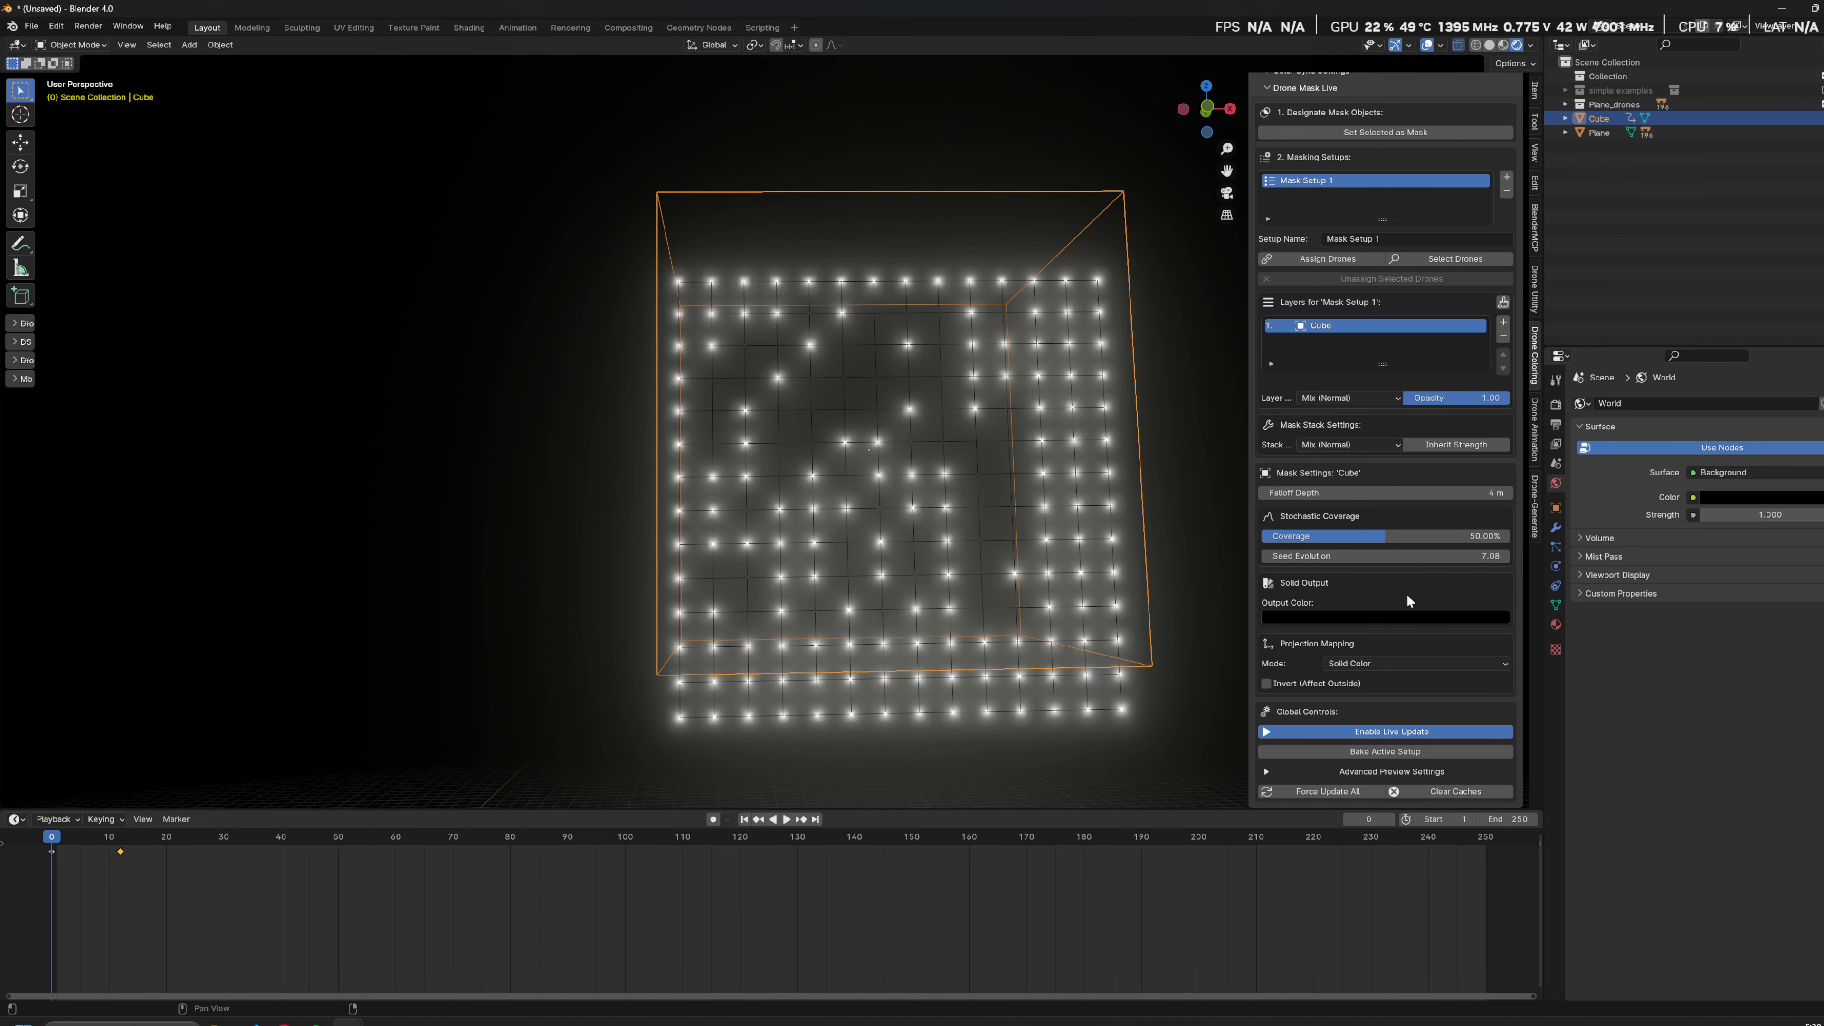
{"action": "left_click", "coordinate": [1411, 668]}
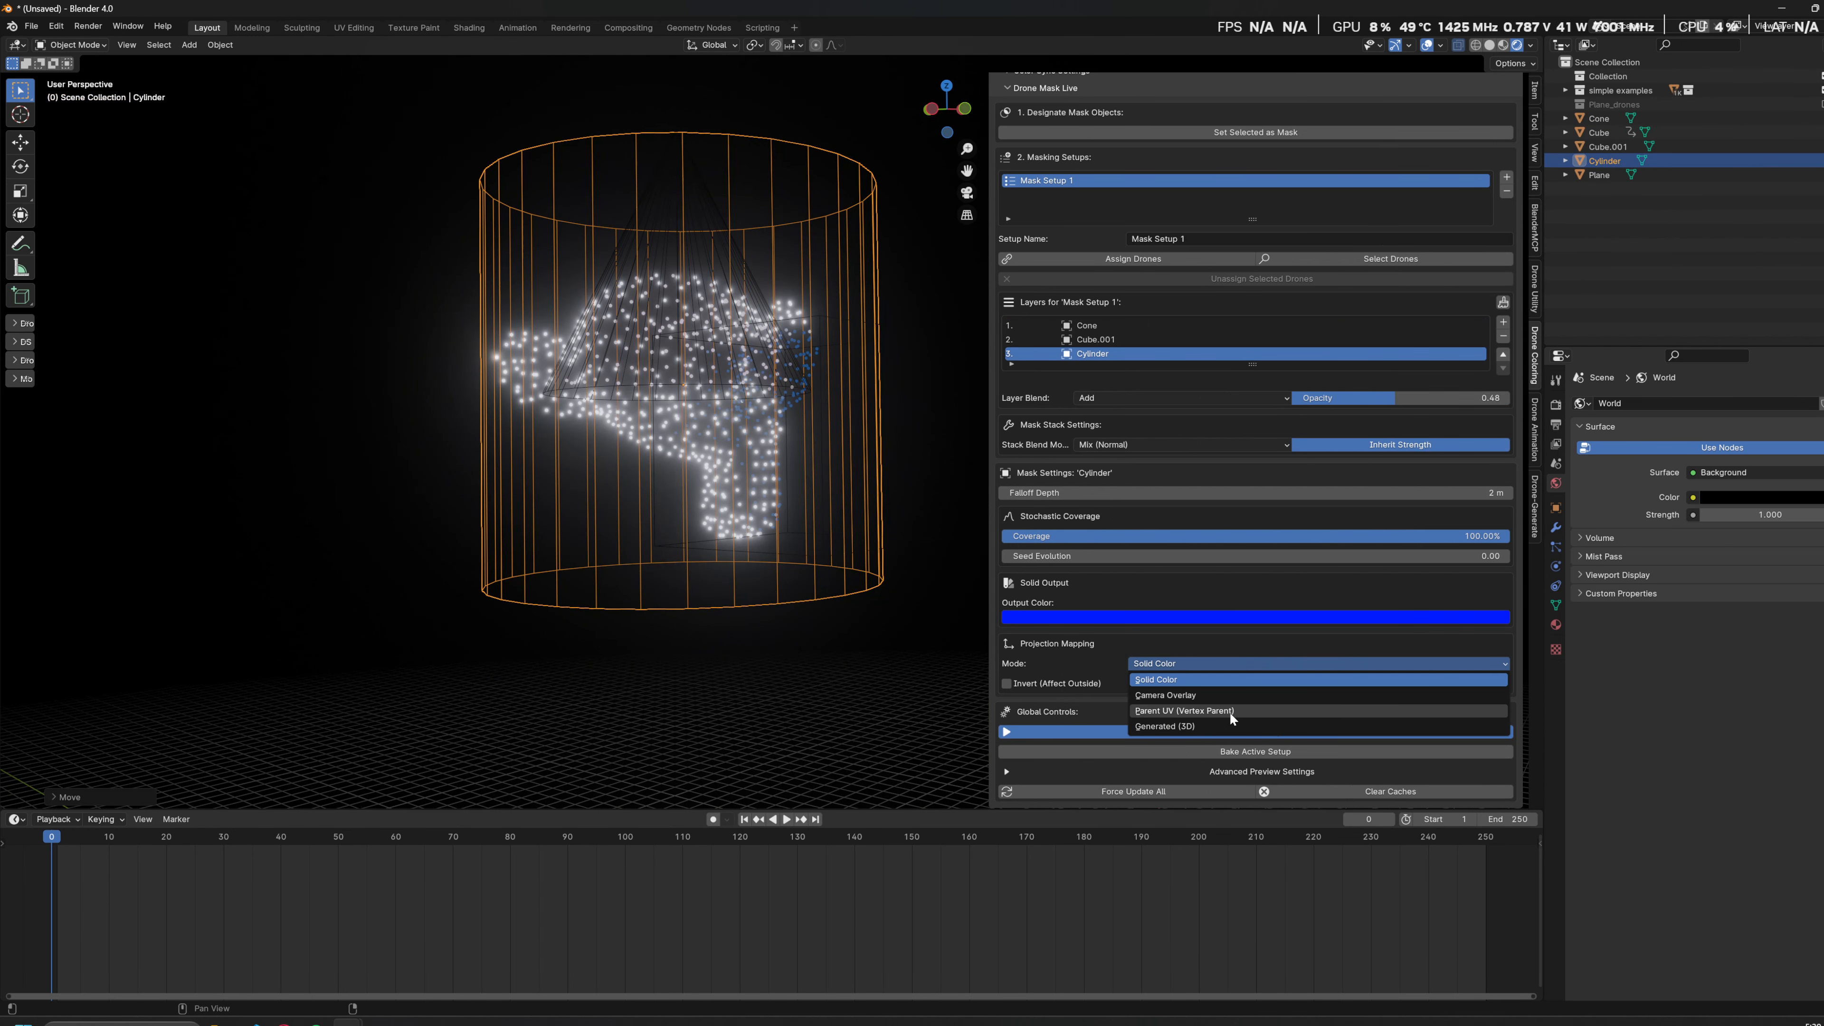